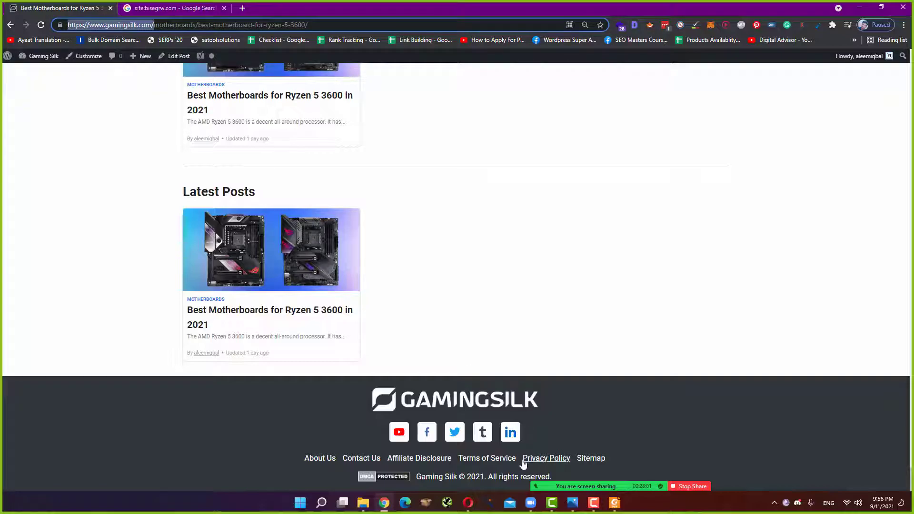
Paste the Gaming Silk website address as the first channel link's URL.
click(468, 502)
click(365, 316)
text(https://www.gamingsilk.com/)
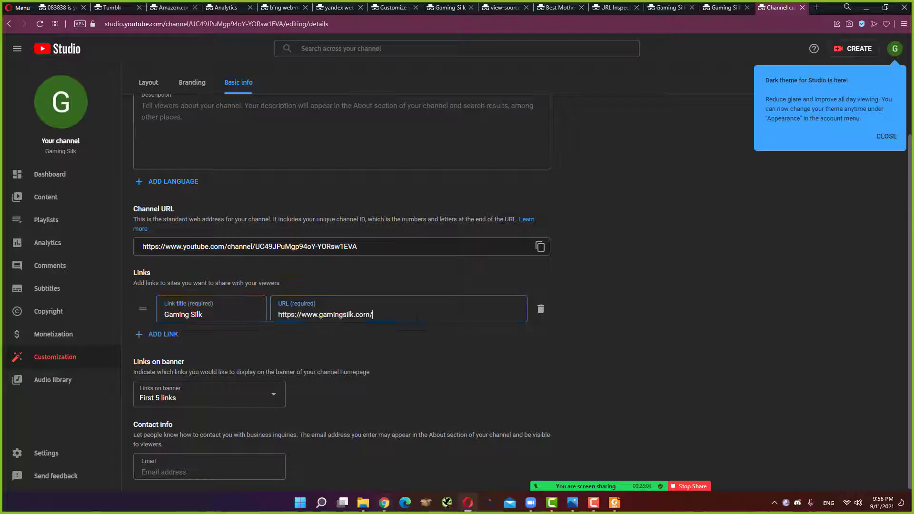
Add a 'Facebook' link with the Facebook page address copied from the website footer.
click(170, 334)
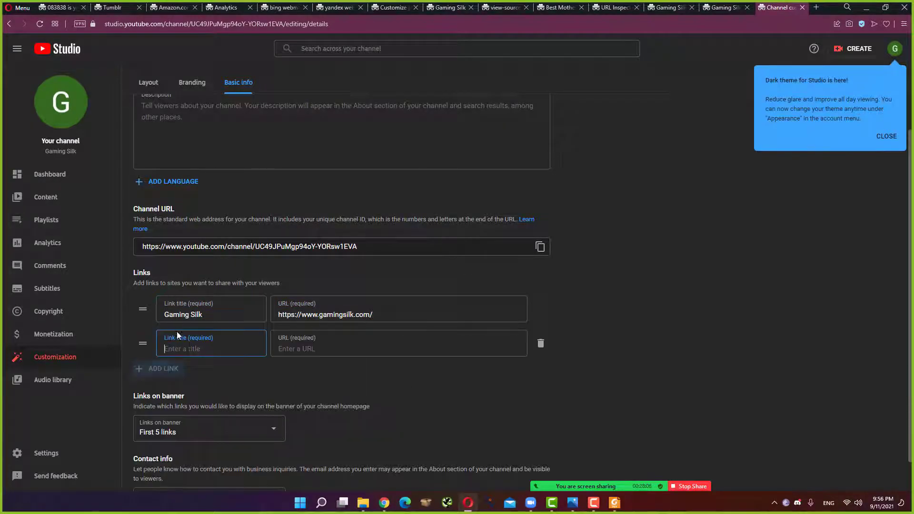
text(Face)
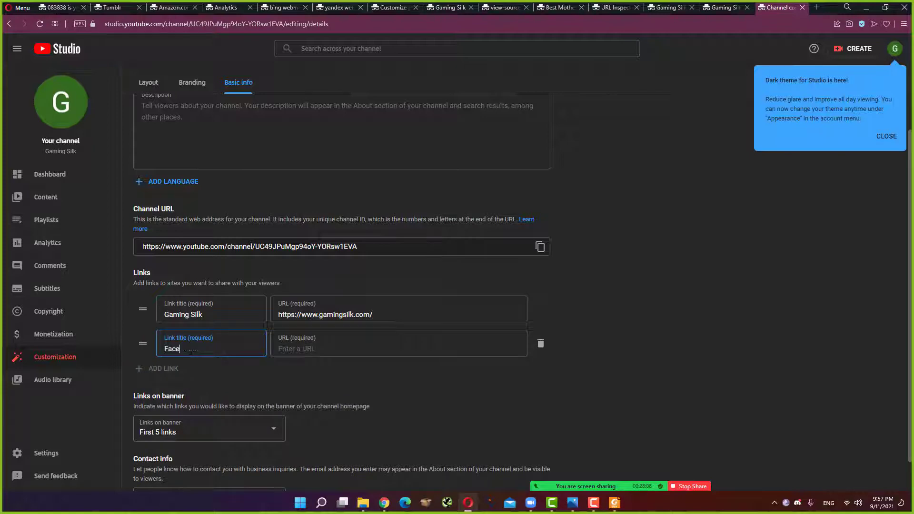
text(book)
click(384, 503)
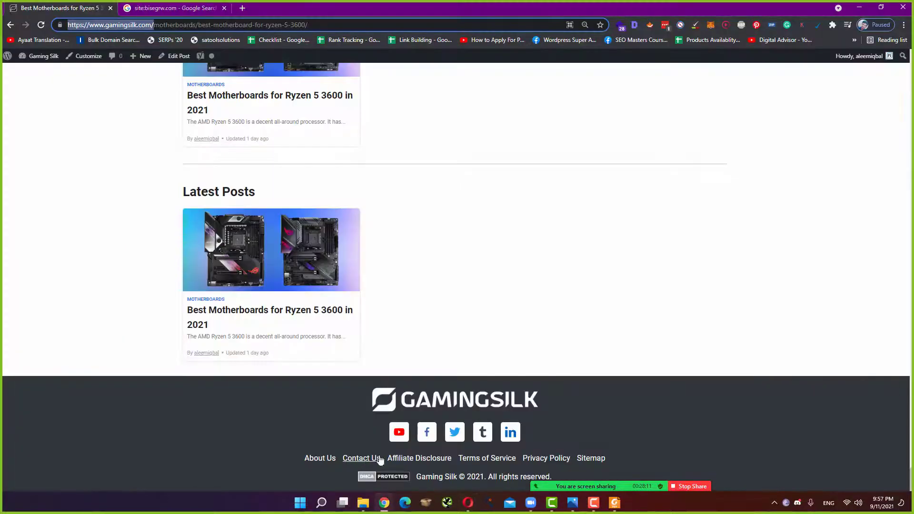
right_click(431, 431)
click(461, 358)
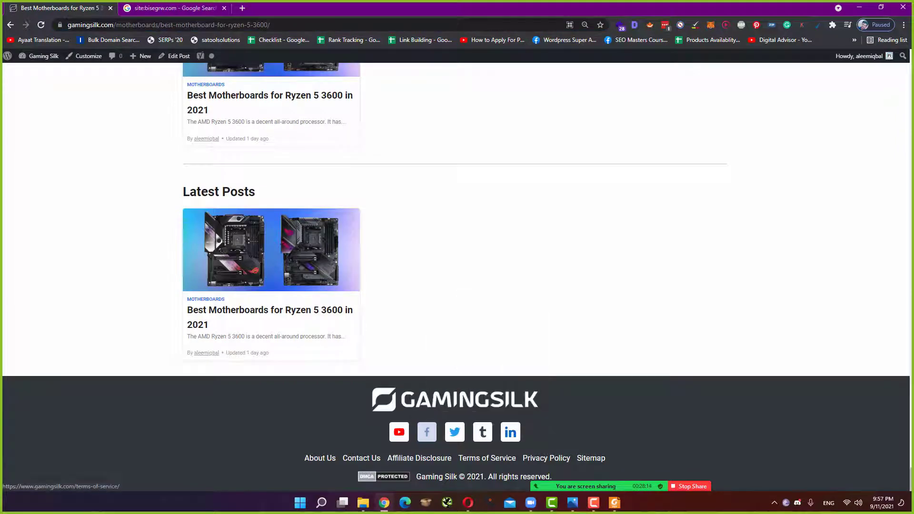
click(468, 502)
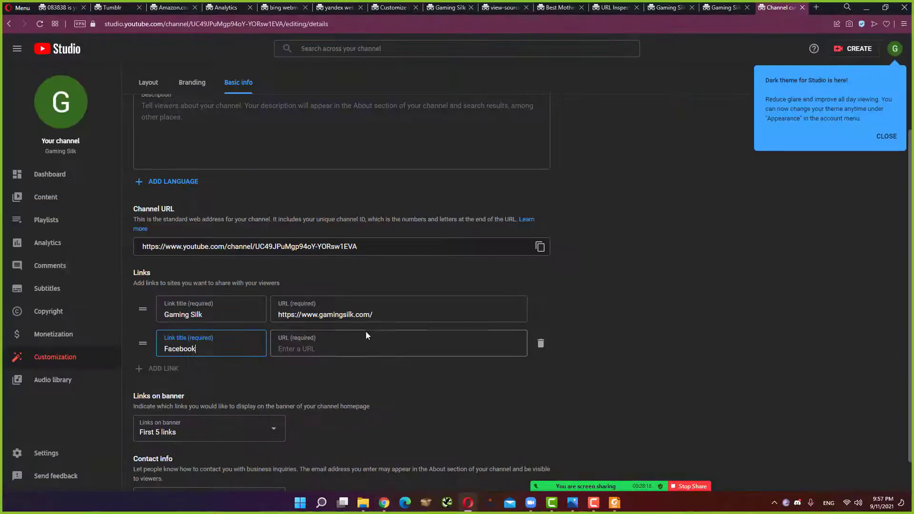
click(366, 332)
key(ctrl+v)
Add a Twitter link with the Twitter profile address copied from the website footer.
click(160, 370)
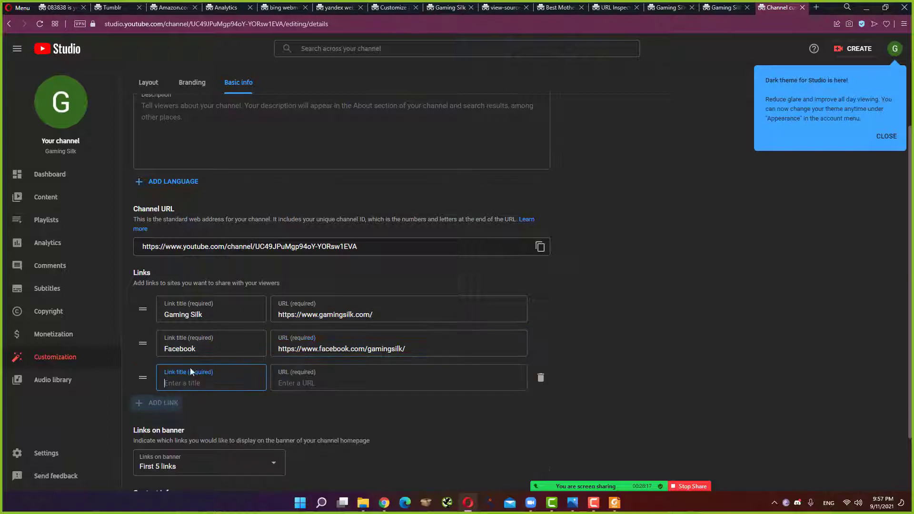
text(Twitter)
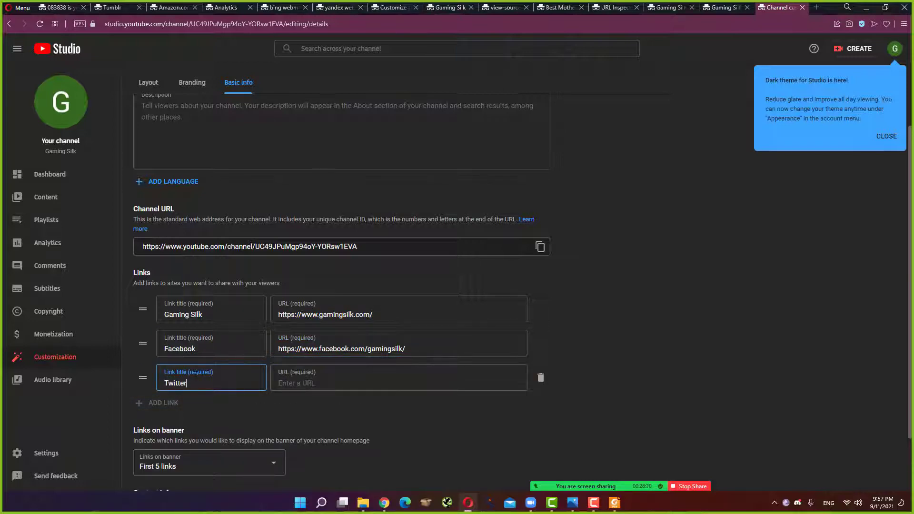
click(468, 503)
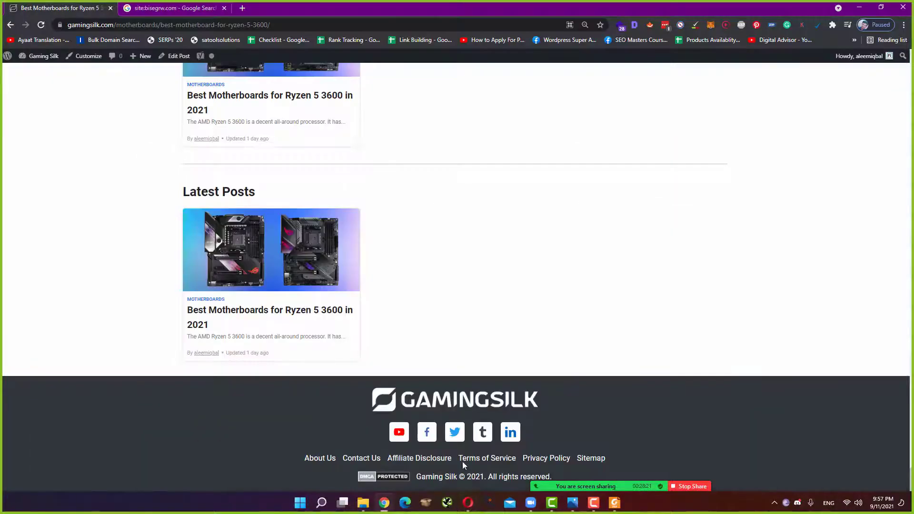
right_click(458, 434)
click(490, 364)
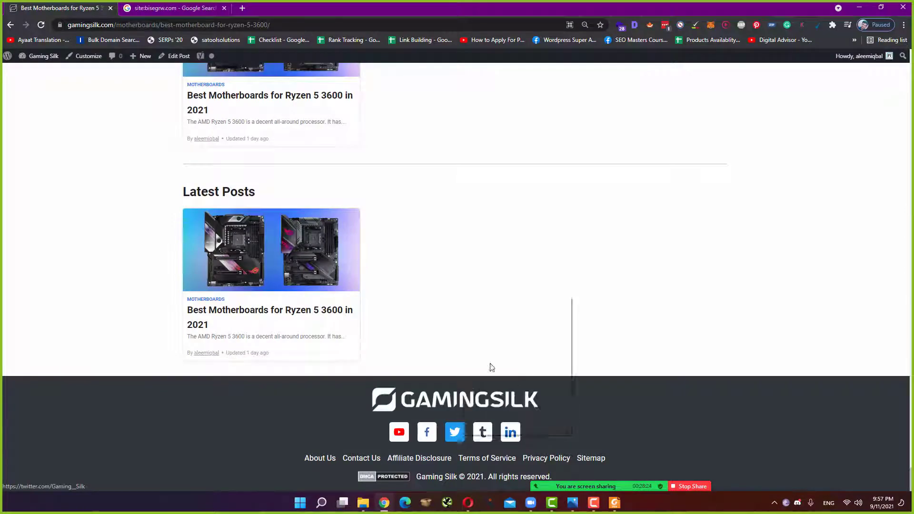
click(468, 503)
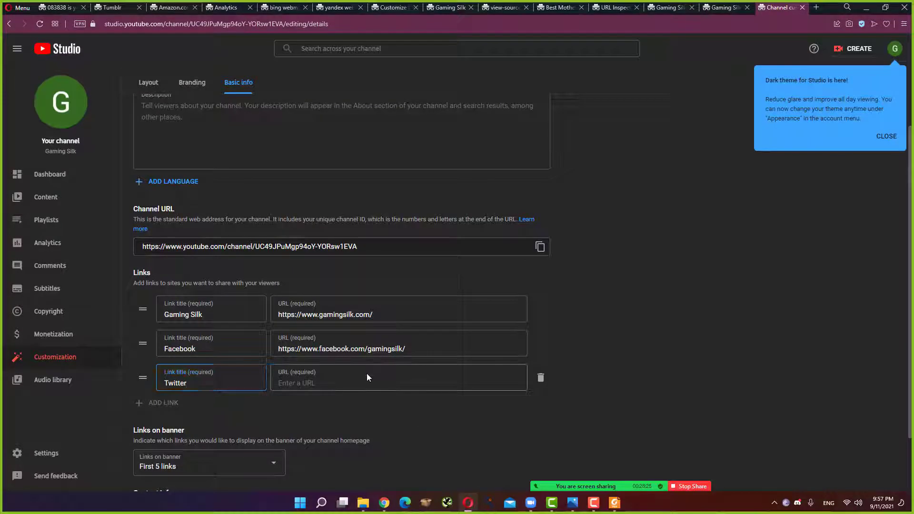
click(366, 377)
key(ctrl+v)
Add a 'Tumblr' link with the footer's blog address, then remove the extra empty link row.
click(152, 403)
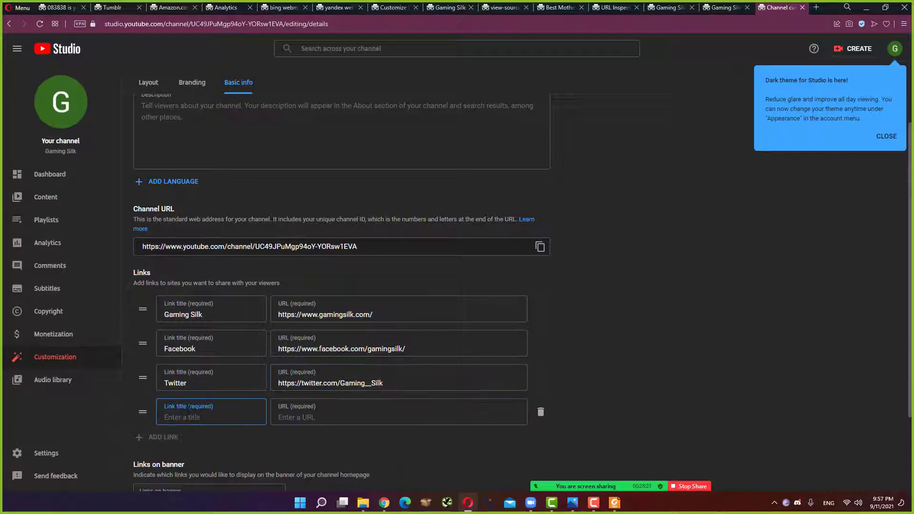
text(Tumblr)
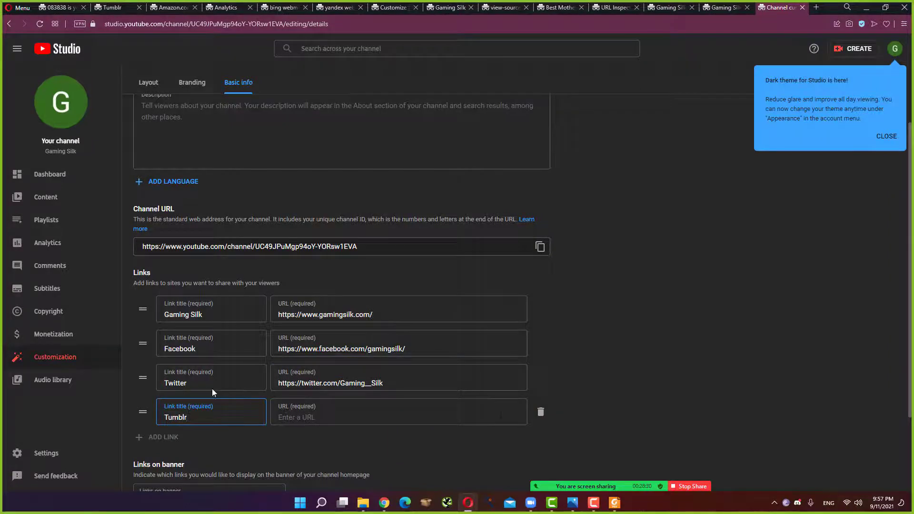
key(alt+Tab)
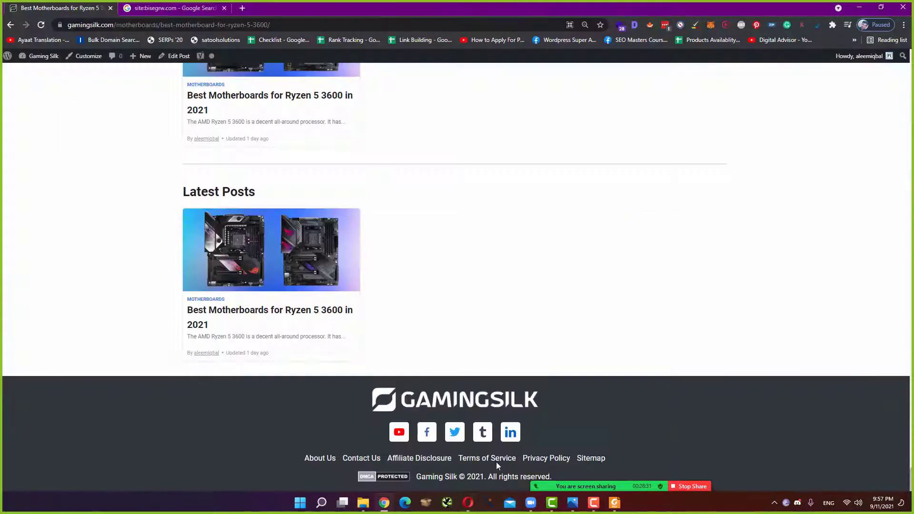
right_click(484, 441)
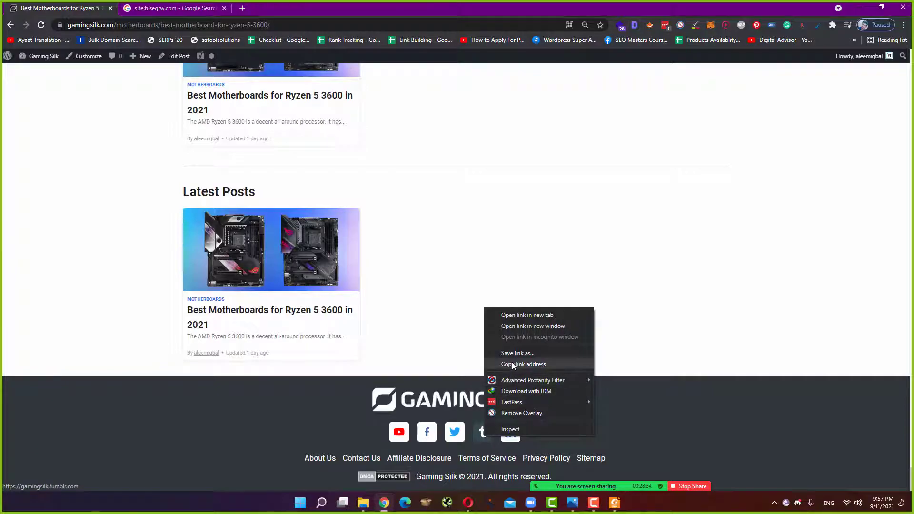
click(512, 362)
click(468, 502)
click(348, 405)
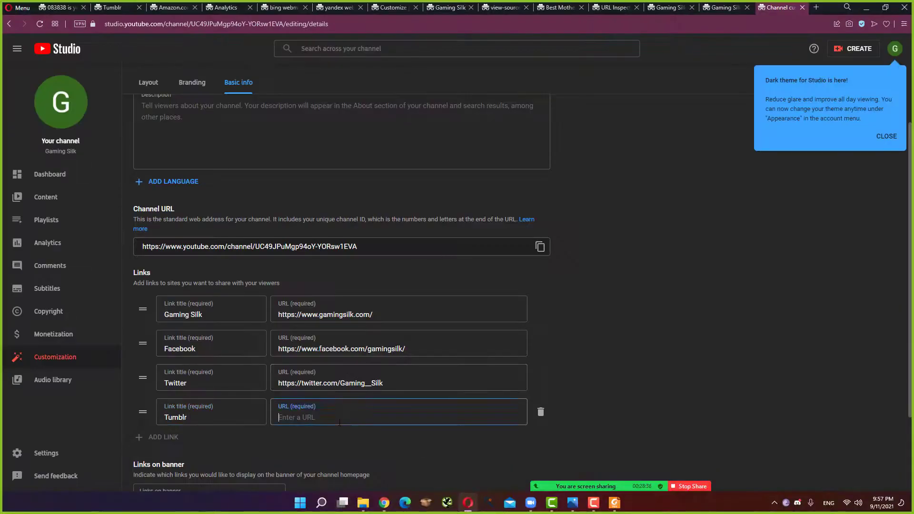
key(ctrl+v)
click(162, 439)
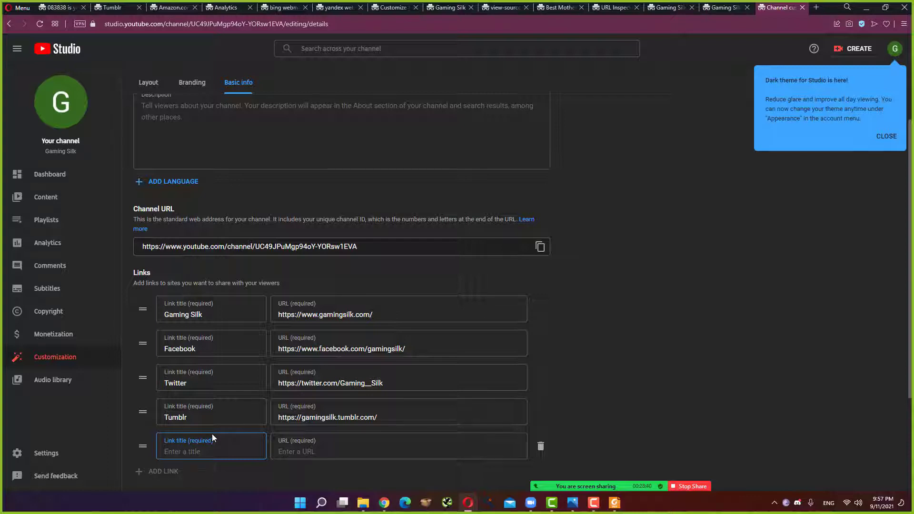
click(538, 449)
click(496, 239)
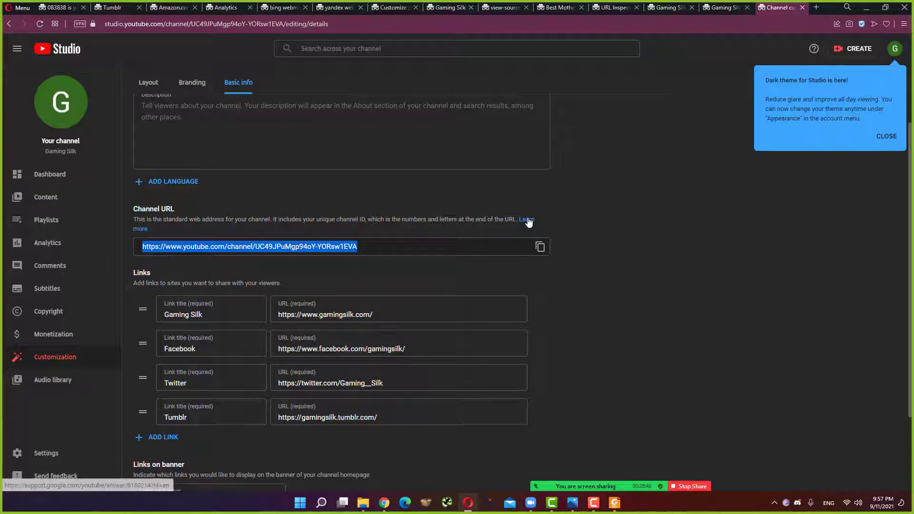
Keep the banner showing the first 5 links and type the channel's business contact e-mail.
scroll(648, 292, down, 2)
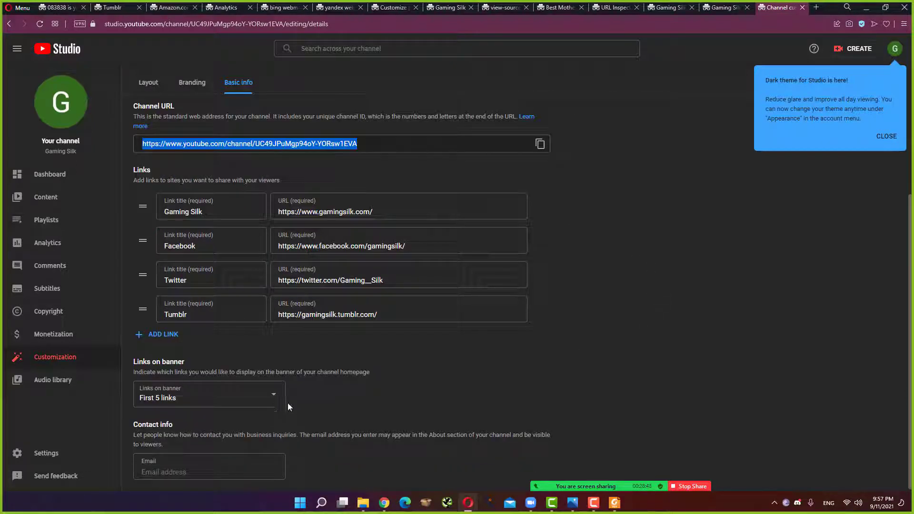
click(268, 396)
click(361, 416)
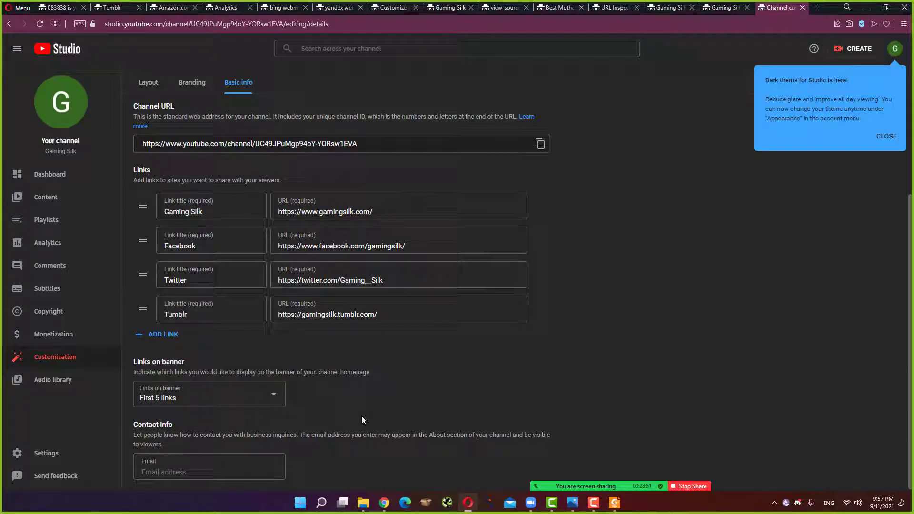
key(Tab)
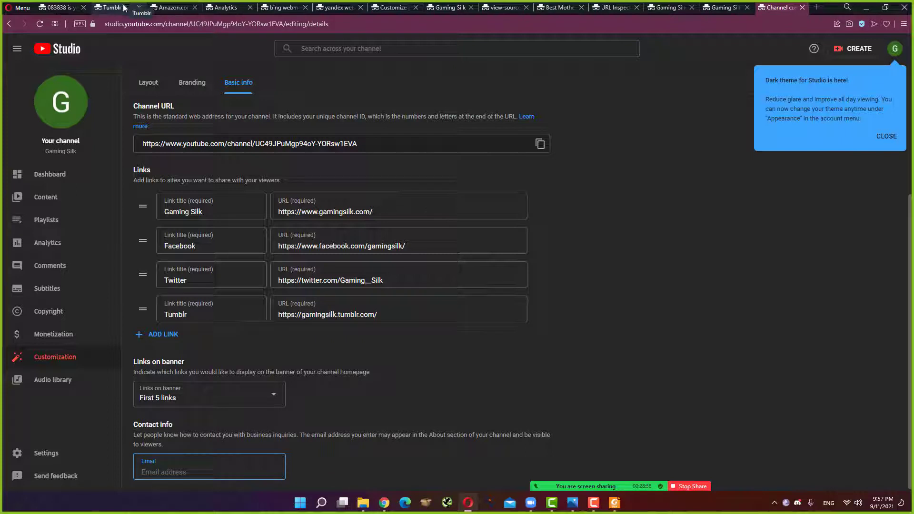
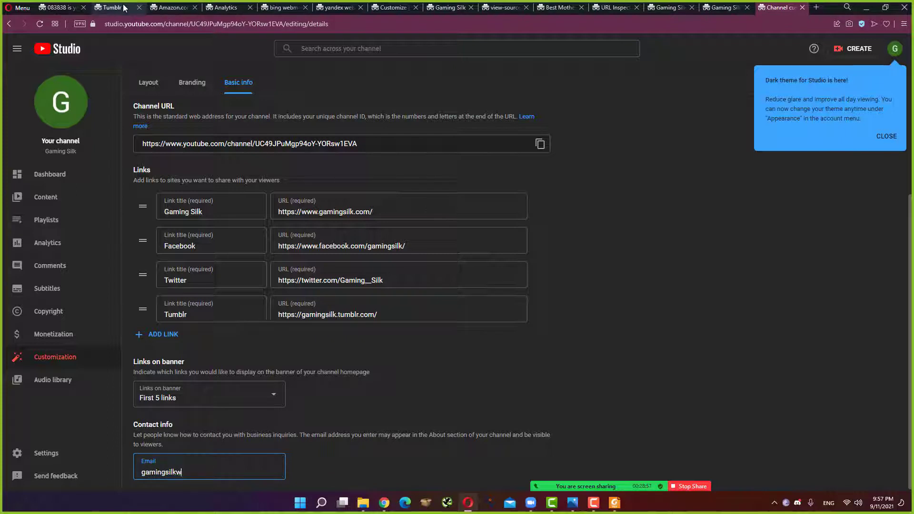
Write the description 'Gaming Silk is revolution in the Gaming World…' about becoming leading tech reviewers.
scroll(271, 190, up, 4)
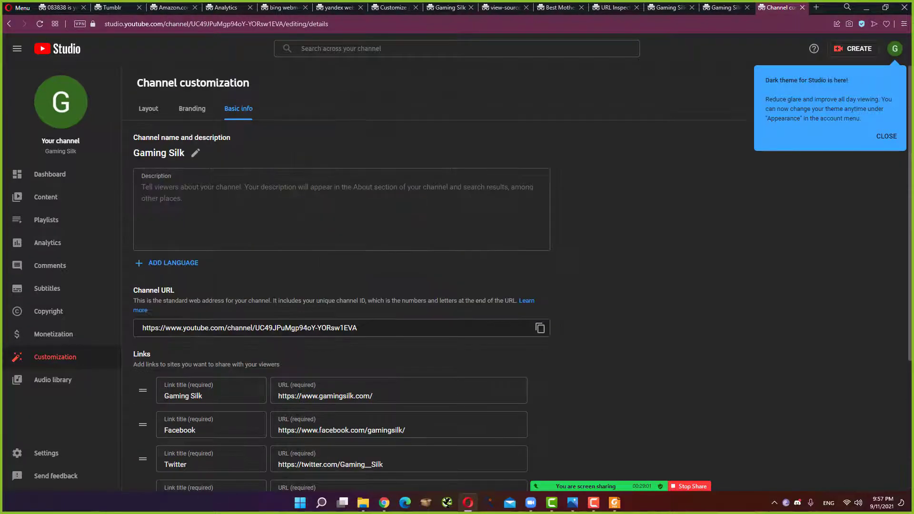
click(240, 214)
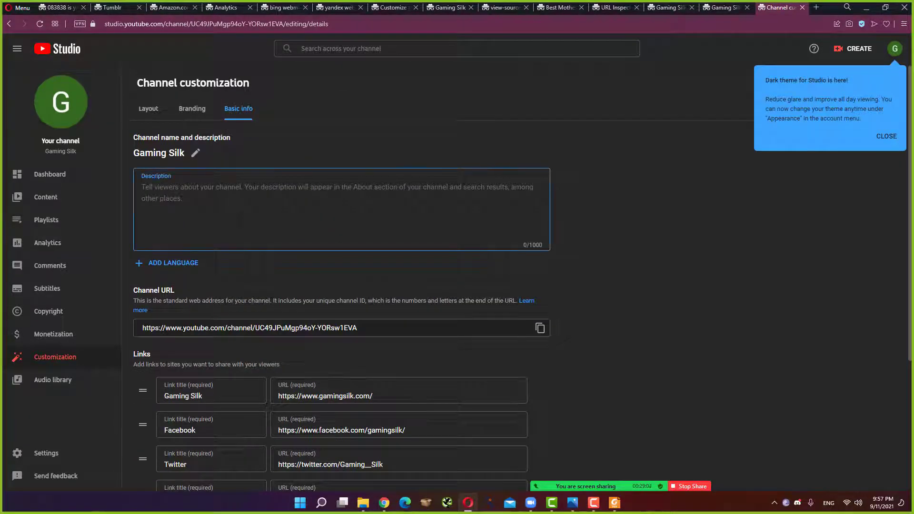
text(Gami)
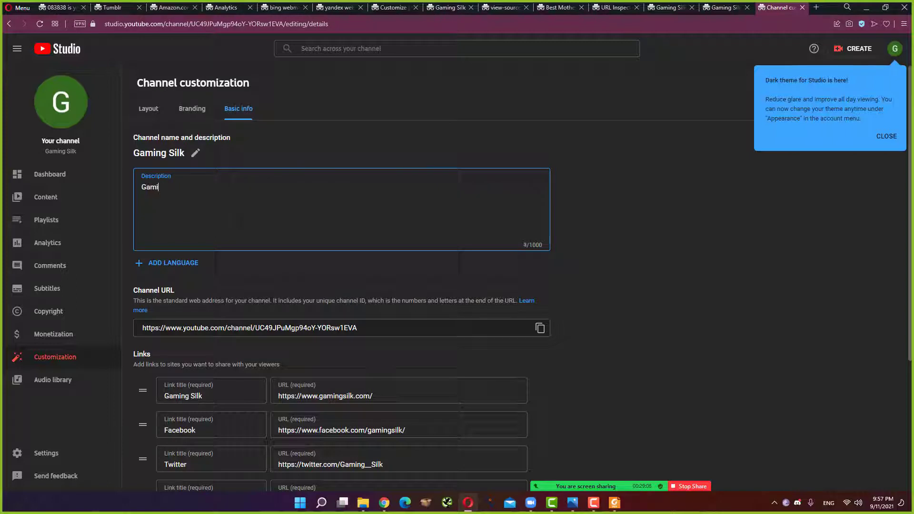
text(ng Silk is revolution in the Gaming)
text(W)
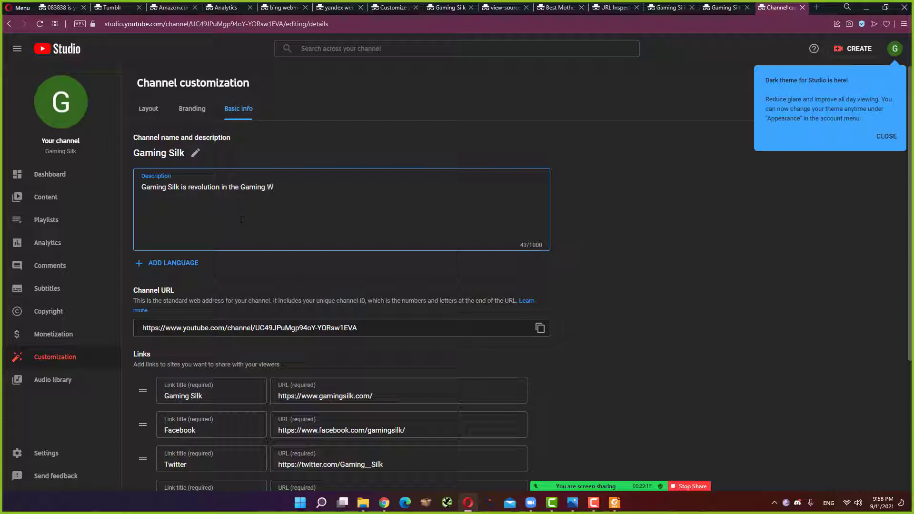
text(orld. We are gearing up to become the)
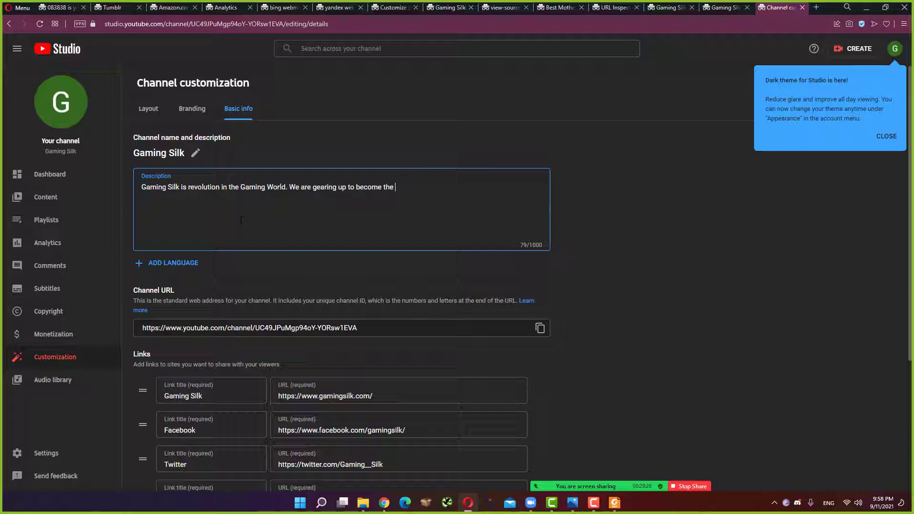
text(leading )
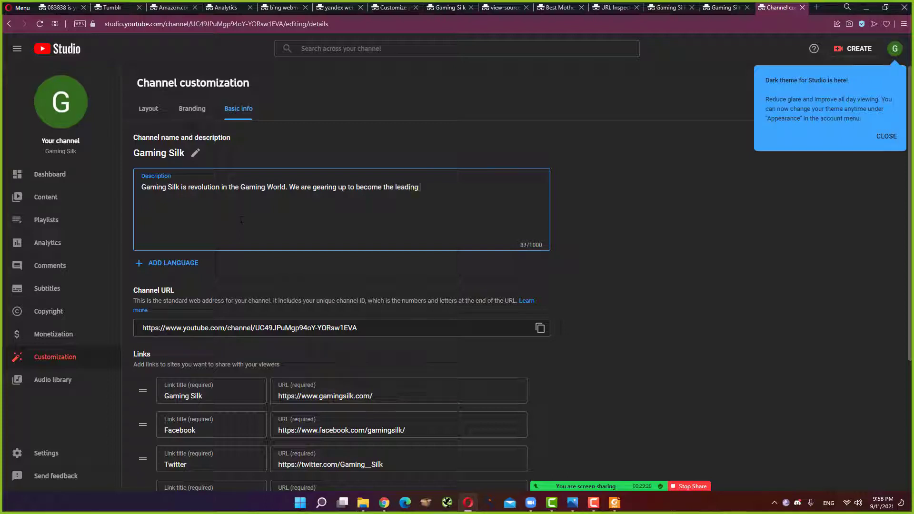
text(tech rev)
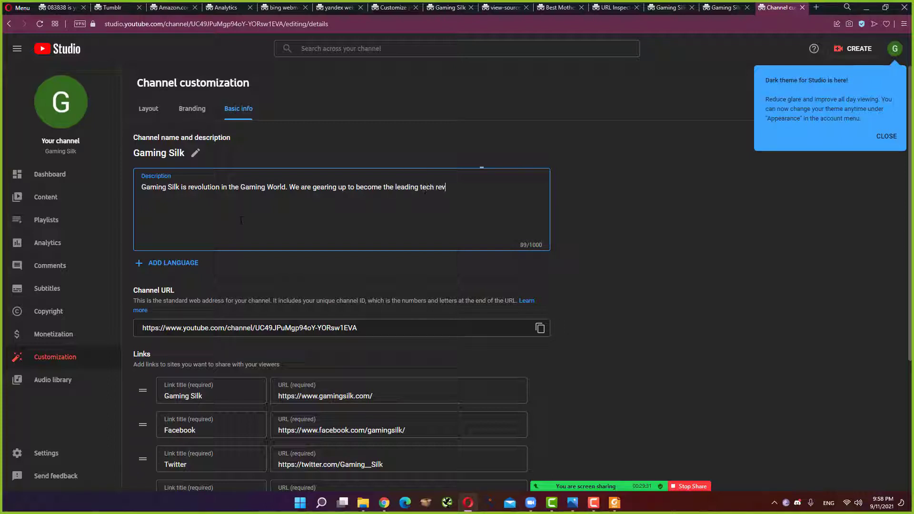
text(iewers in gaming industry.)
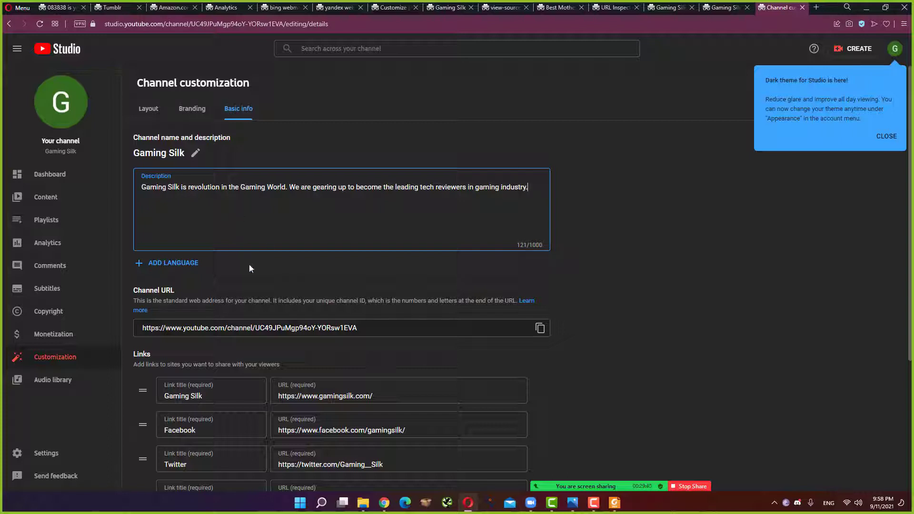
Start adding a channel translation, look at the original languages, then cancel it.
click(195, 264)
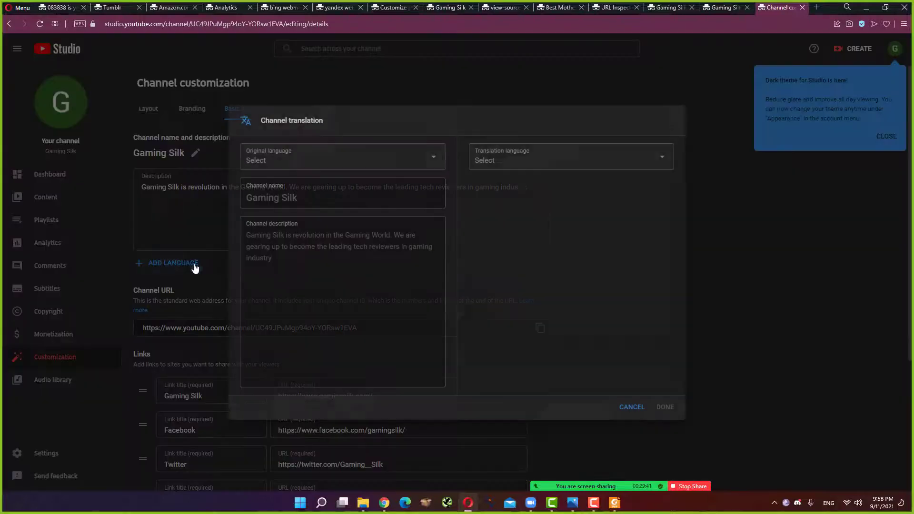
click(312, 158)
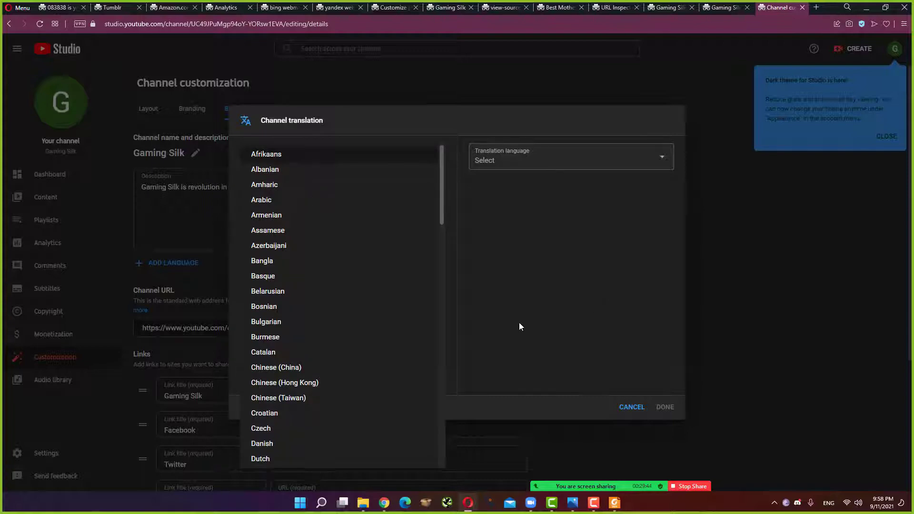
click(633, 407)
click(633, 407)
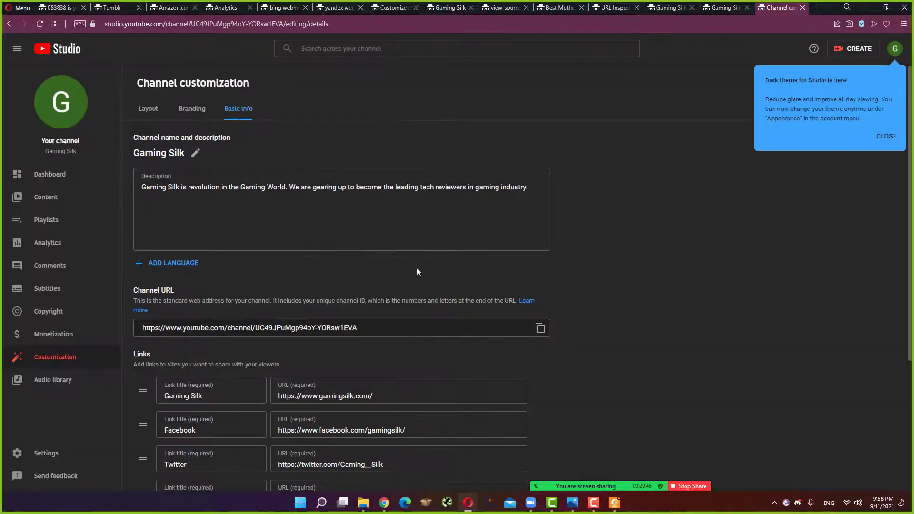
Open the channel's Branding settings, then the Layout tab with Video spotlight and Featured sections.
scroll(667, 179, down, 4)
scroll(665, 180, up, 4)
click(204, 114)
click(148, 109)
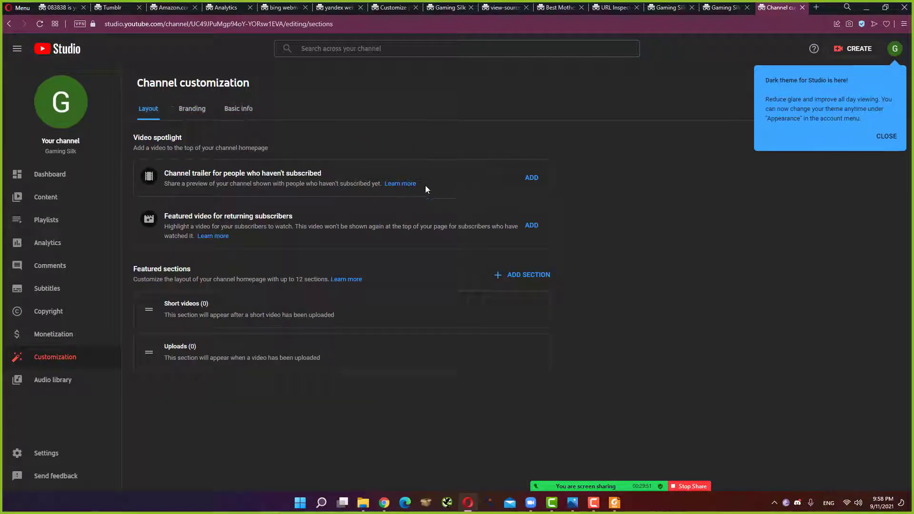
On the Branding tab, select the recommended banner size 2048 x 1152.
click(185, 108)
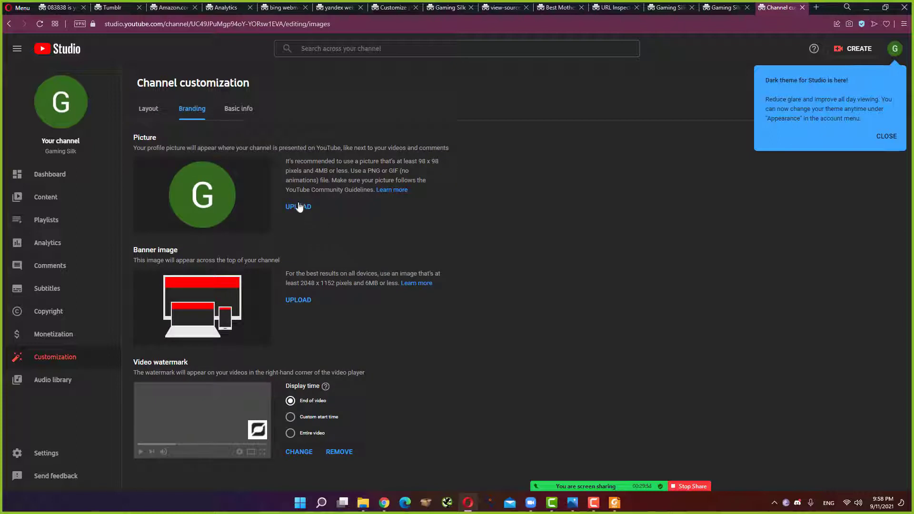
click(299, 207)
drag(335, 283, 301, 283)
key(ctrl+c)
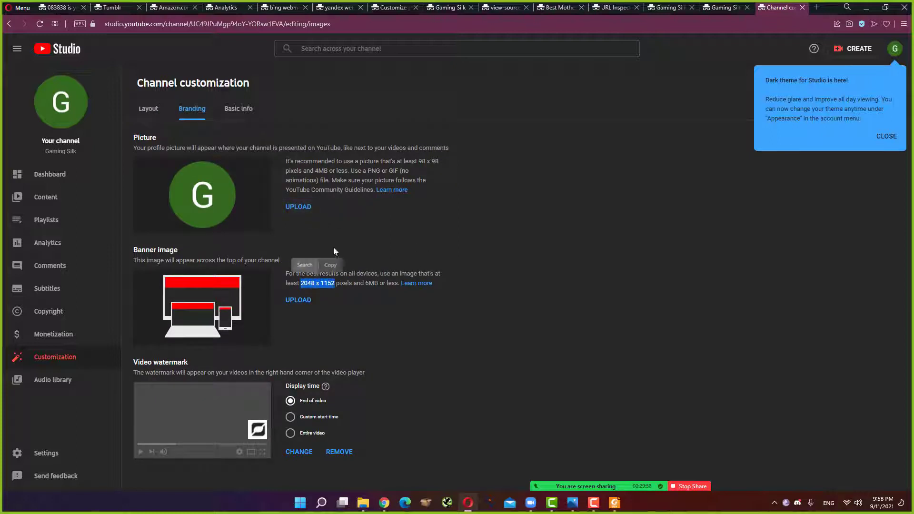
Load google.com in a new browser tab.
key(ctrl+t)
text(google.com)
key(Return)
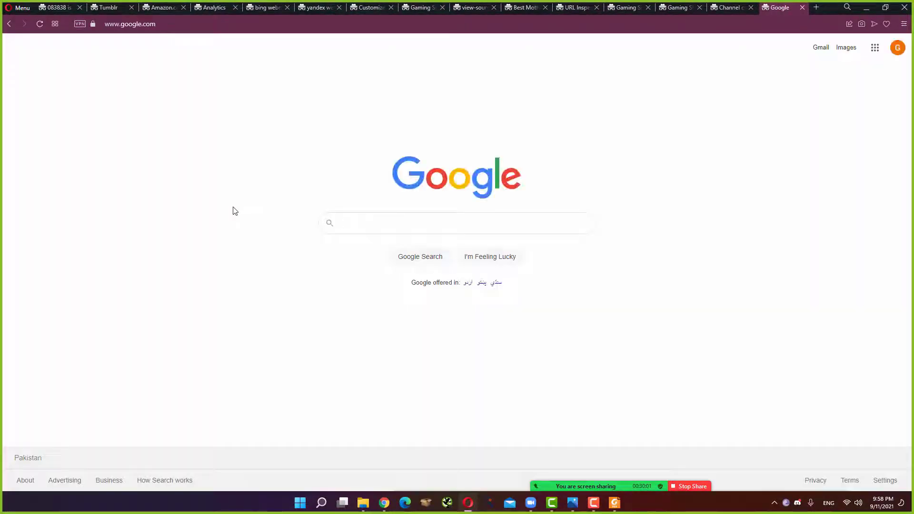
Search Google Images for '2048 x 1152 gaming banner'.
key(ctrl+v)
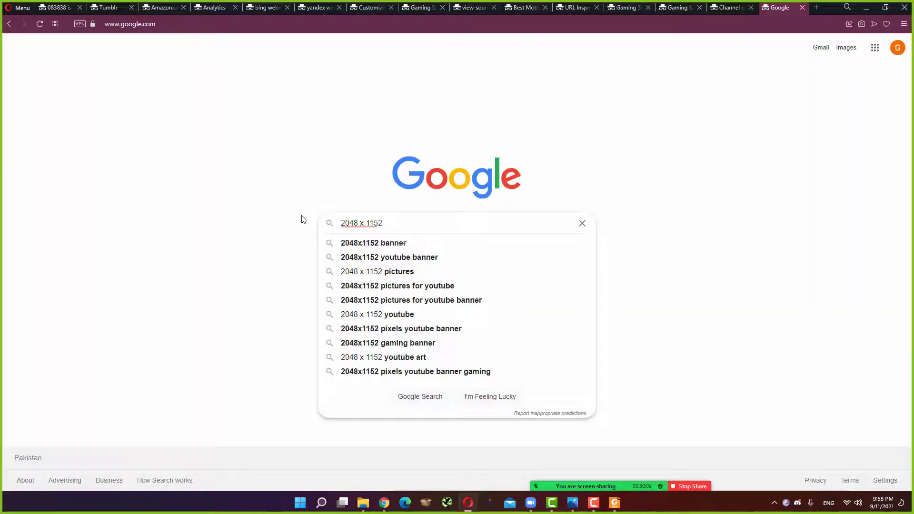
text(gaming ban)
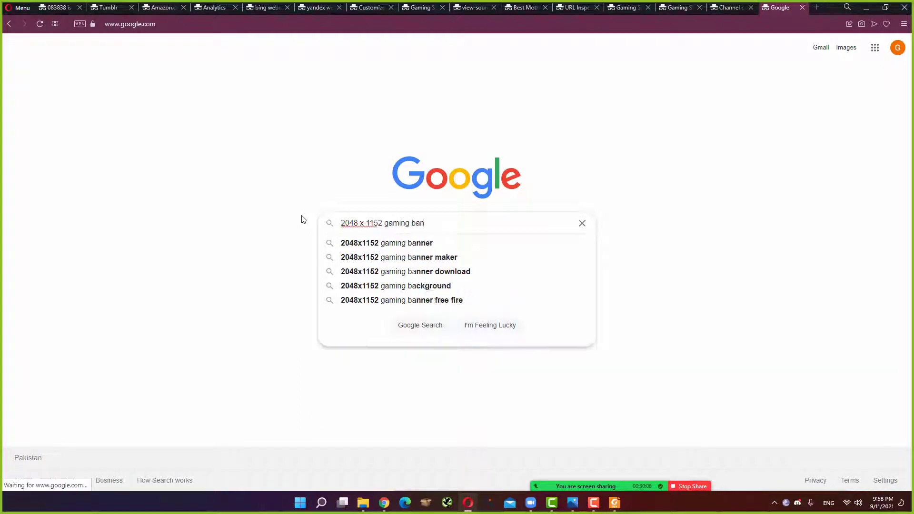
text(ner)
key(Return)
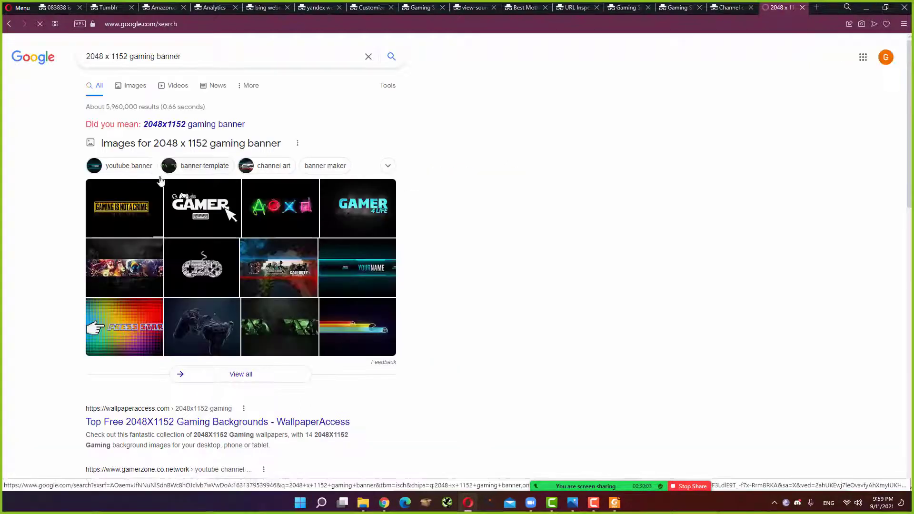
click(131, 87)
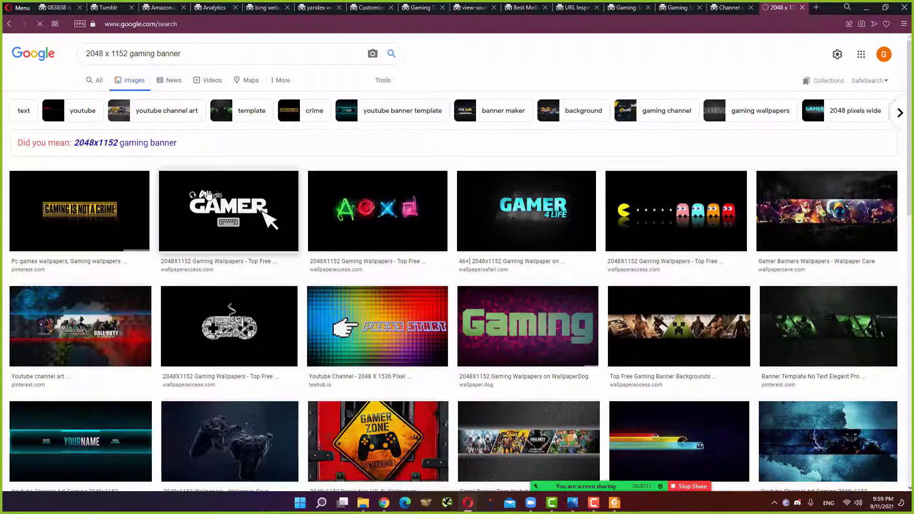
Save the GAMER banner image as Gaming_Silk.jpg and go back to YouTube Studio.
click(223, 201)
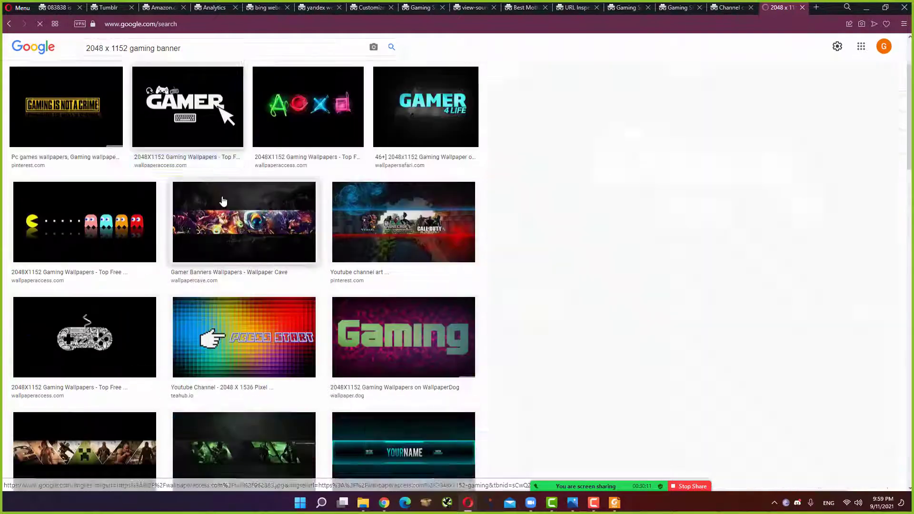
right_click(615, 203)
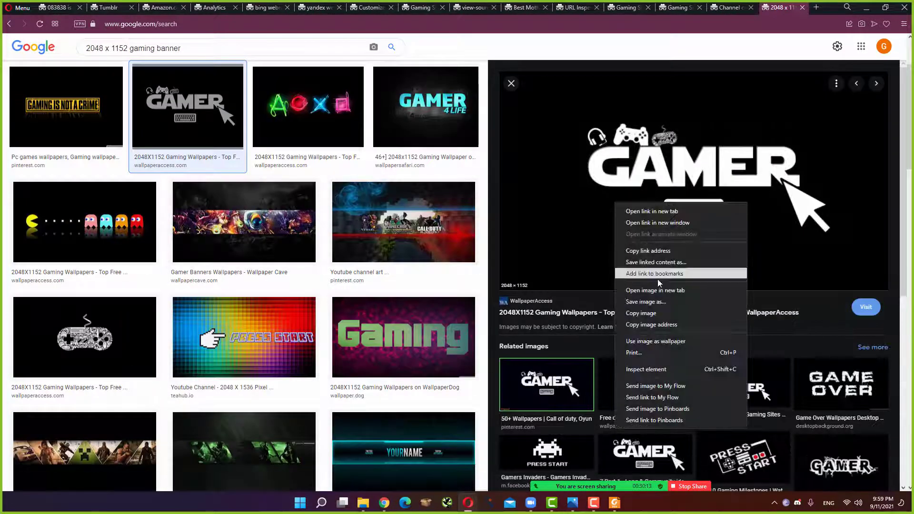
click(668, 303)
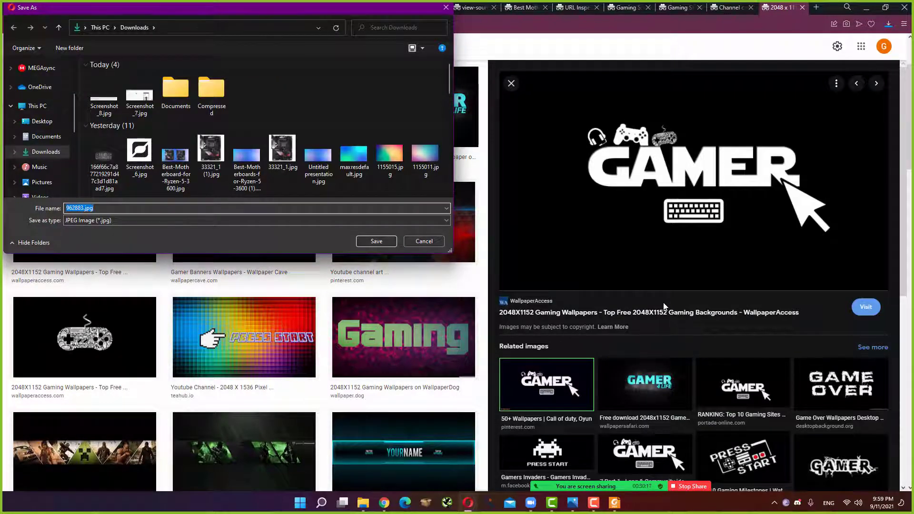
text(Gaming_Silk)
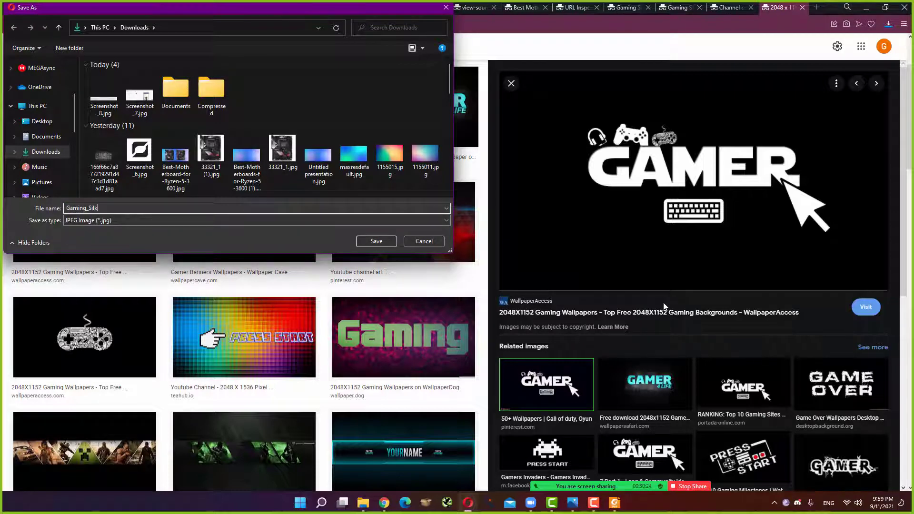
key(Return)
key(ctrl+Tab)
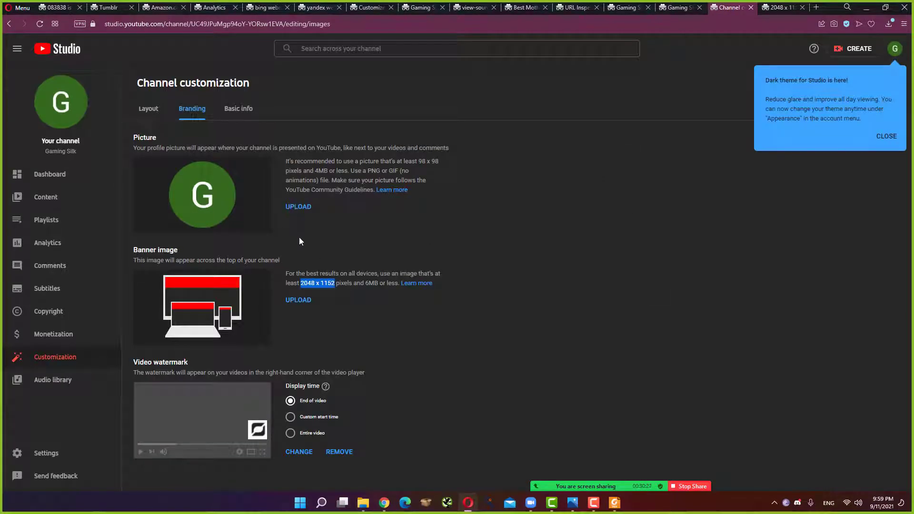
Upload Gaming_Silk.jpg as the banner image, trim the crop slightly and confirm.
click(298, 300)
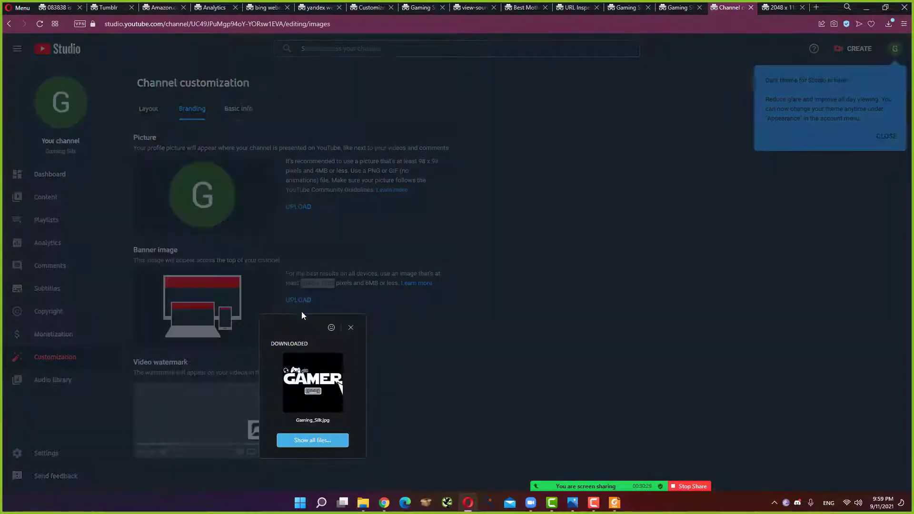
click(312, 442)
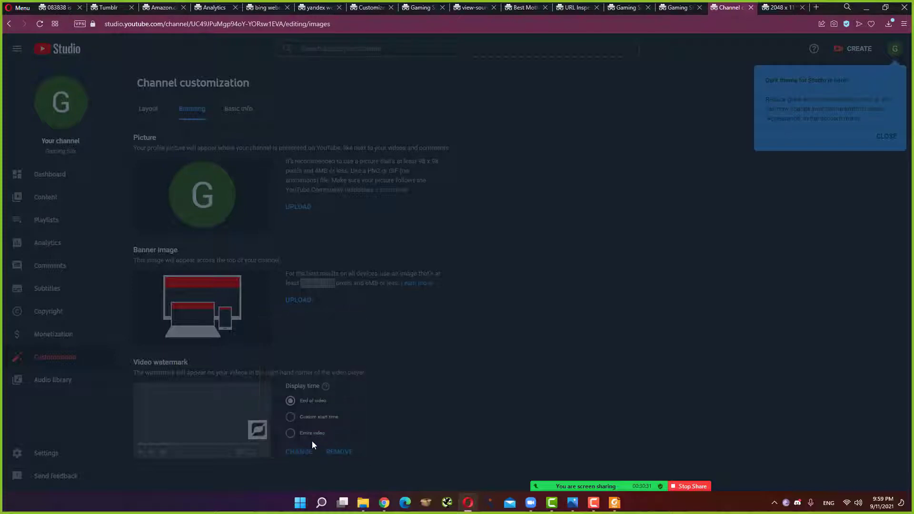
double_click(98, 96)
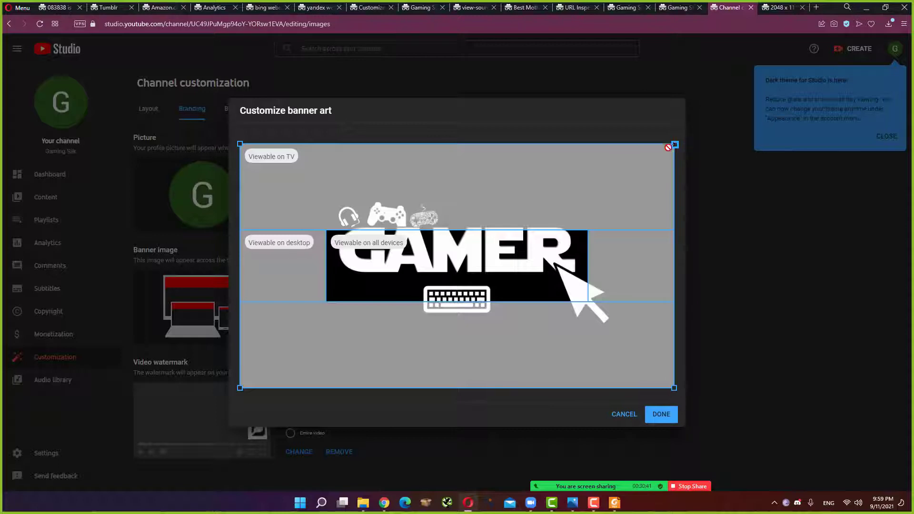
drag(674, 145, 683, 143)
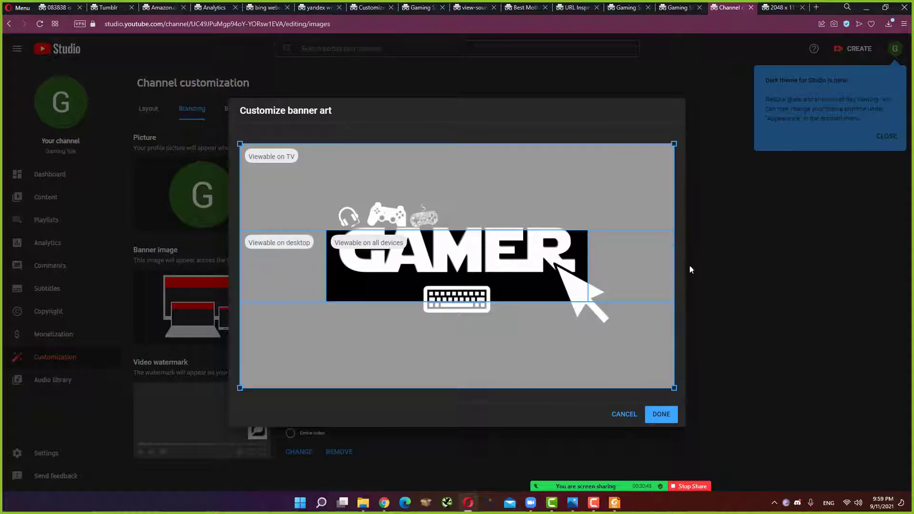
click(662, 415)
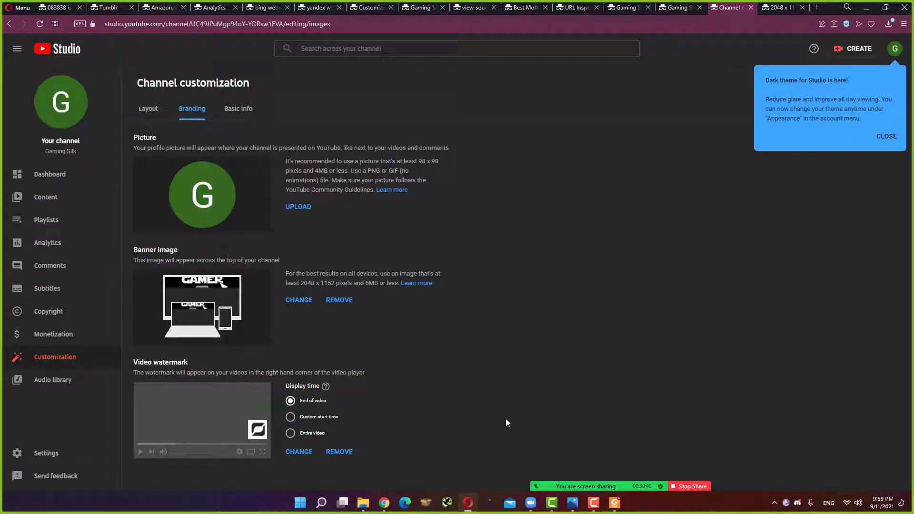
View the public channel page from the account menu, then return to the customization page.
click(886, 136)
click(894, 49)
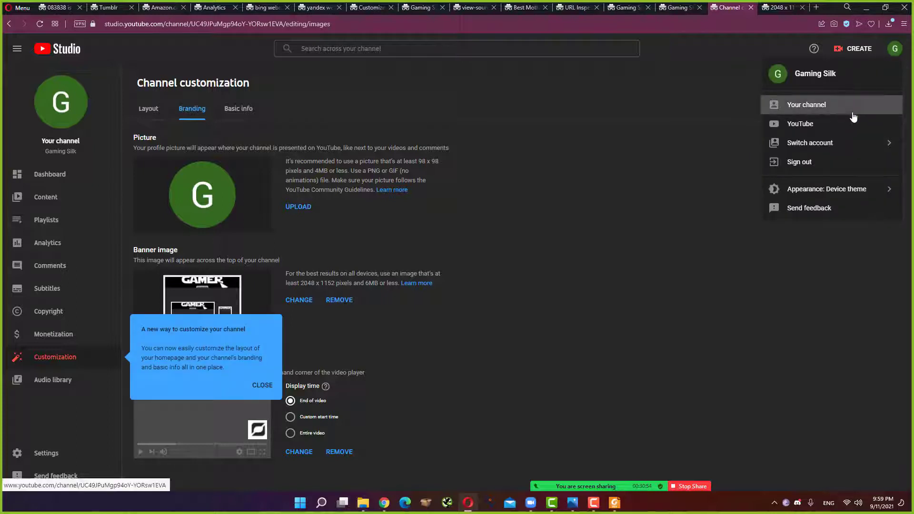
click(863, 109)
click(745, 13)
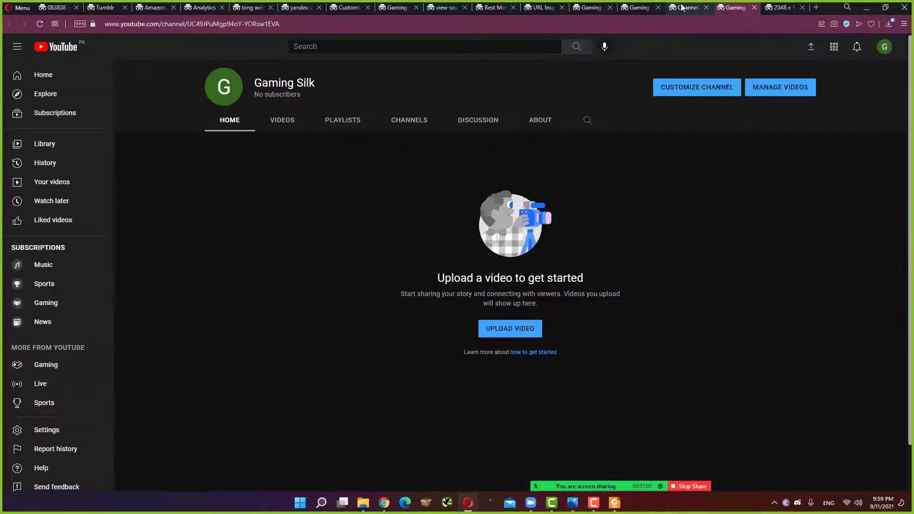
click(682, 7)
click(274, 387)
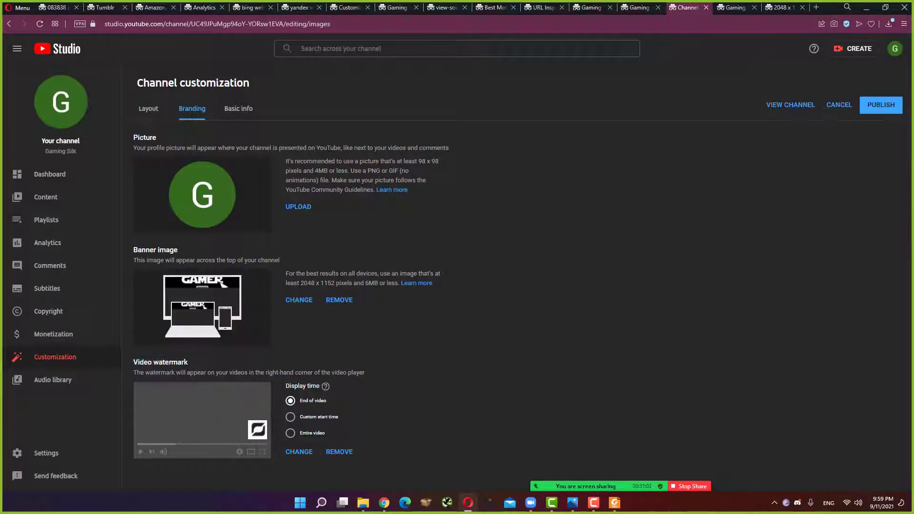
click(302, 207)
click(472, 246)
key(alt+Tab)
key(alt+Tab)
key(alt+Tab)
key(alt+Tab)
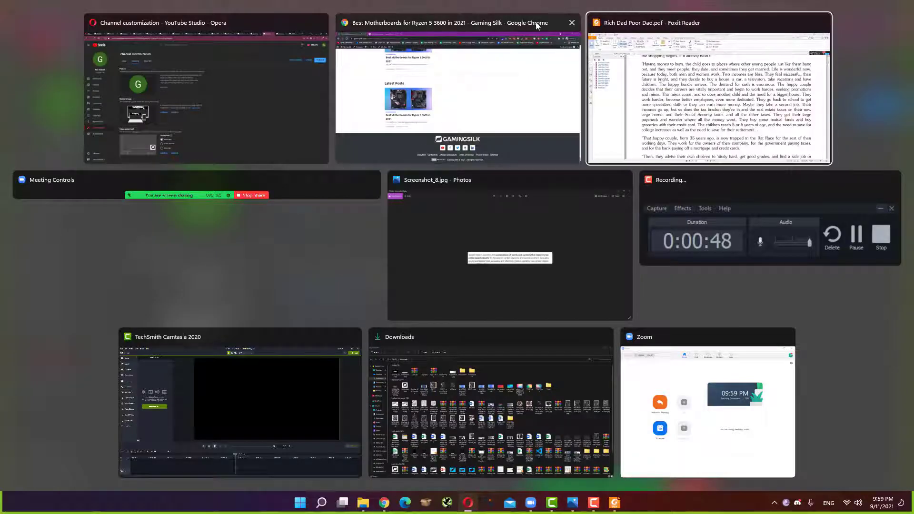
Launch Paint and shrink the blank canvas to 98 × 98 pixels.
key(super)
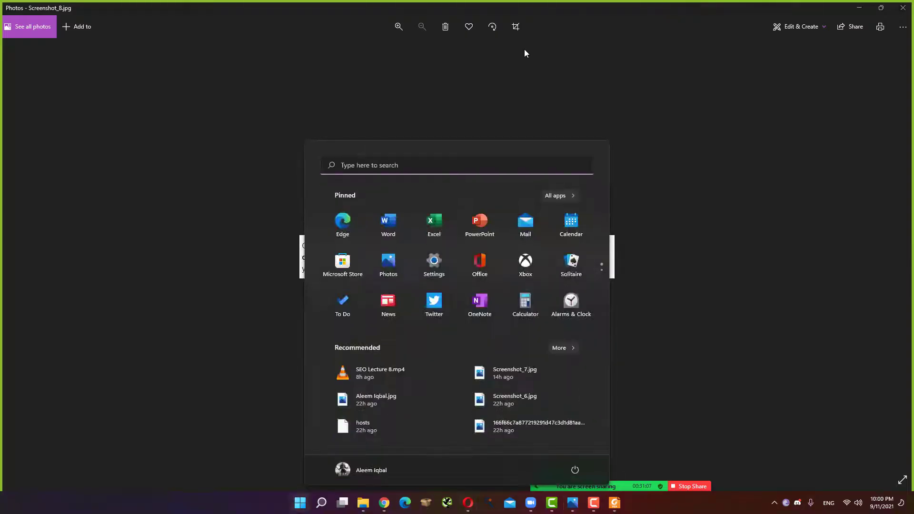
text(paint)
key(Return)
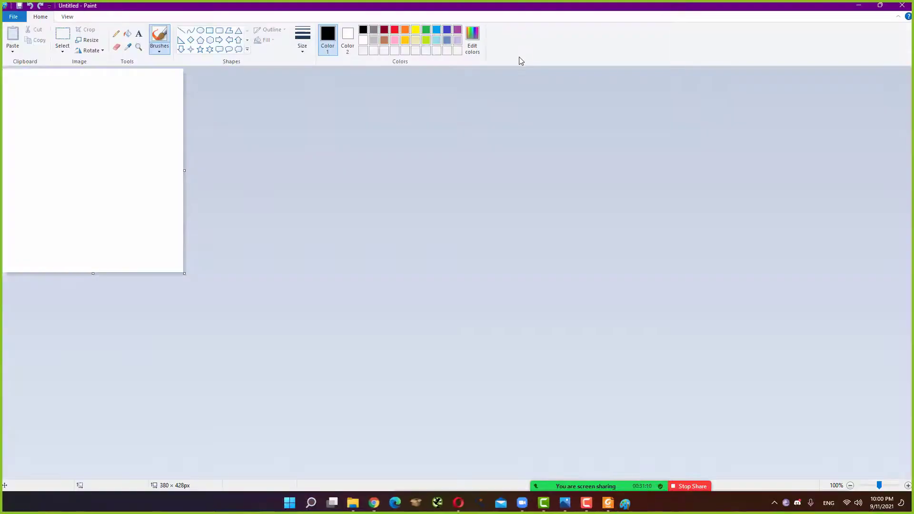
drag(181, 276, 99, 115)
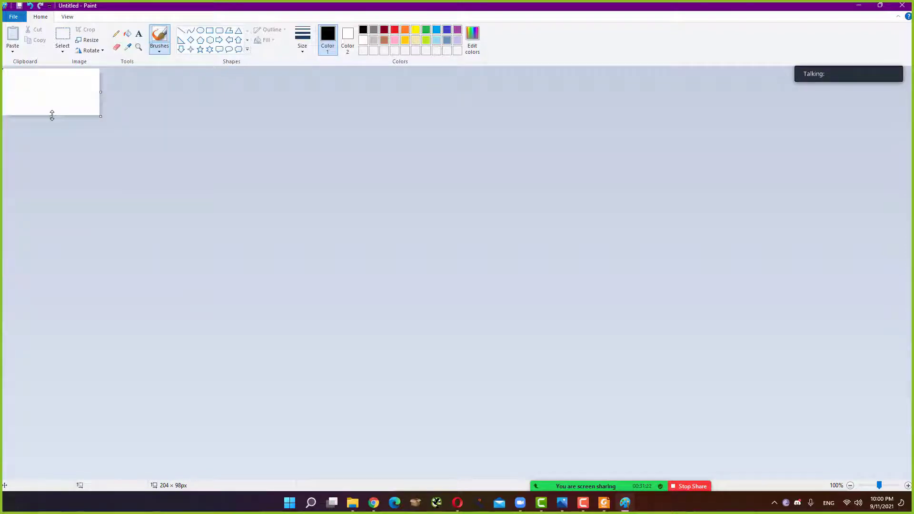
drag(52, 116, 53, 116)
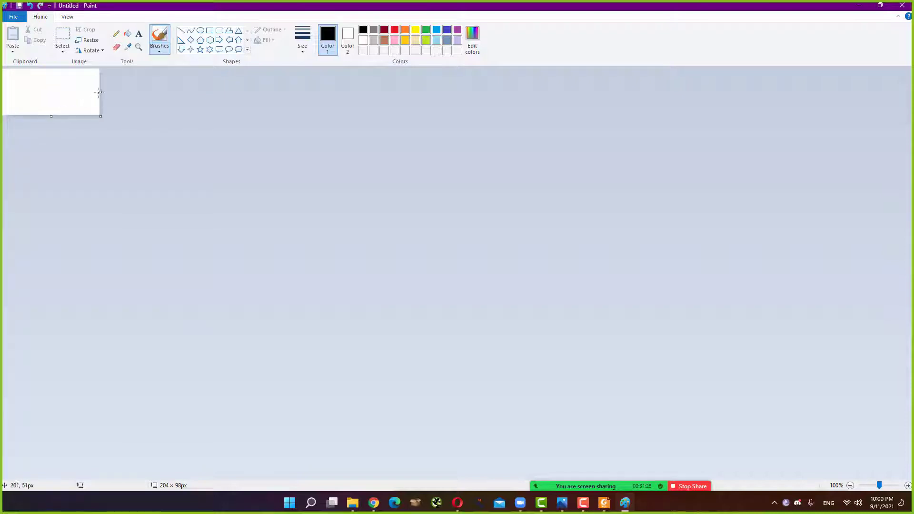
drag(104, 90, 50, 92)
scroll(87, 113, up, 1)
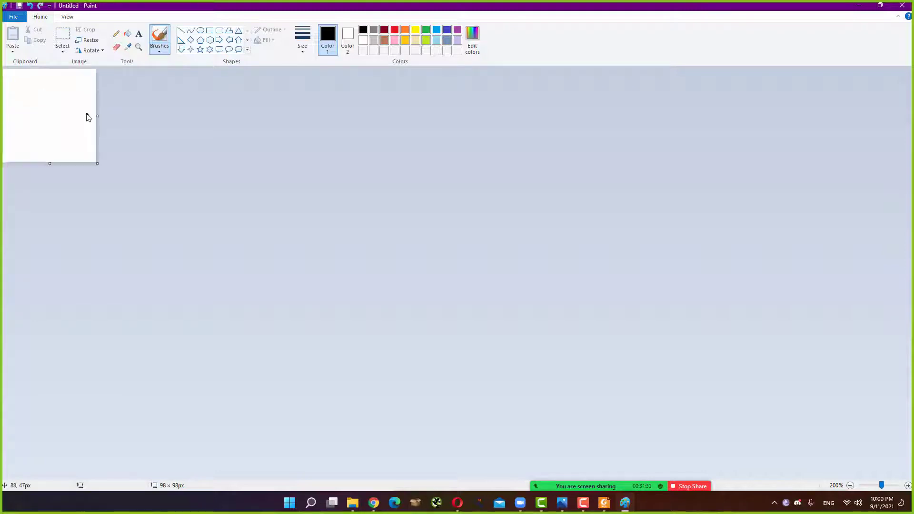
Copy the logo from Screenshot_6.jpg and paste it centred on the 98 × 98 canvas.
key(alt+Tab)
key(alt+Tab)
key(alt+Tab)
key(alt+Tab)
key(alt+Tab)
key(alt+Tab)
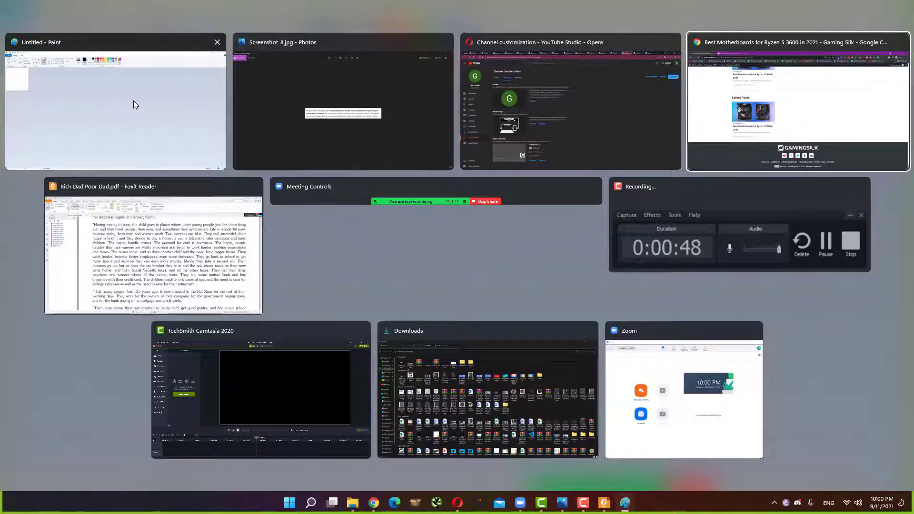
key(alt+Tab)
key(alt+Tab)
key(alt+Tab)
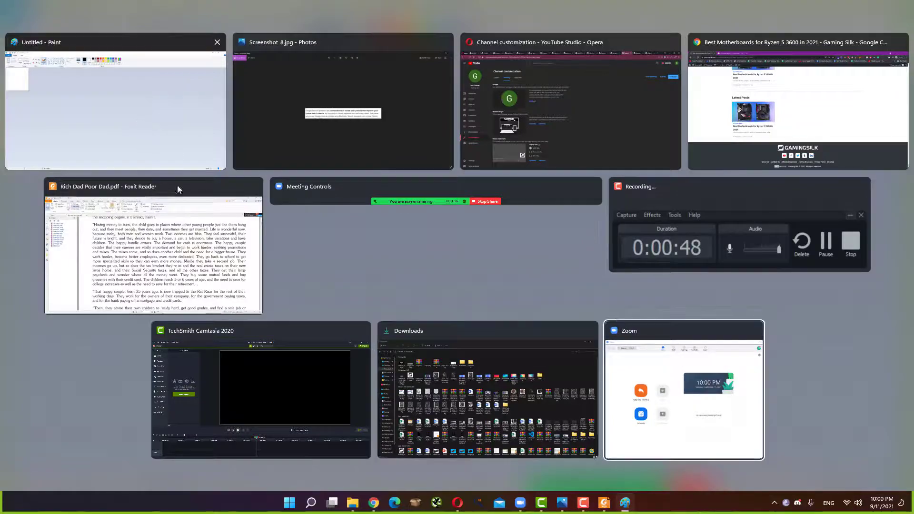
key(alt+shift+Tab)
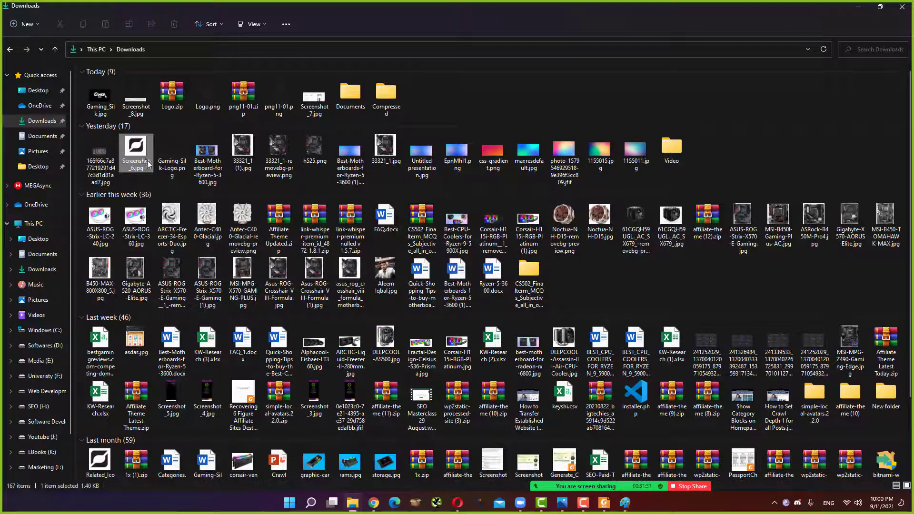
right_click(146, 160)
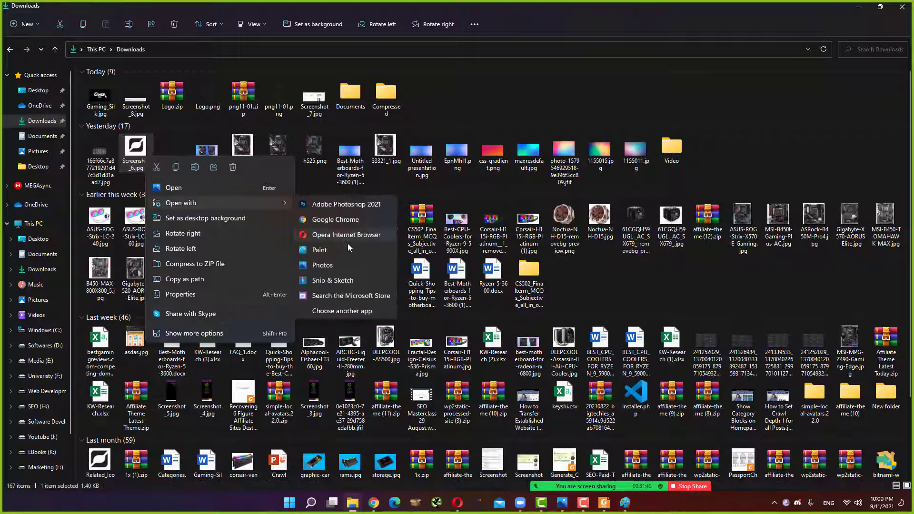
click(276, 218)
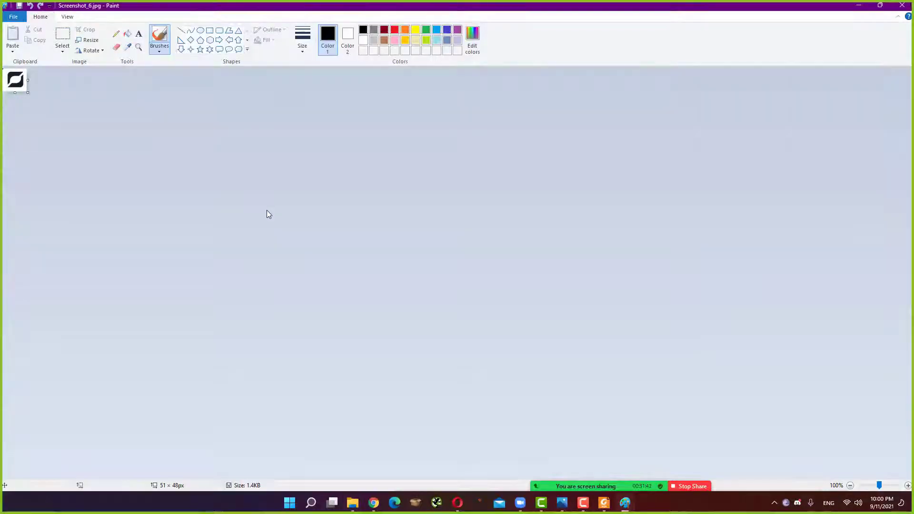
key(ctrl+a)
key(ctrl+c)
key(alt+Tab)
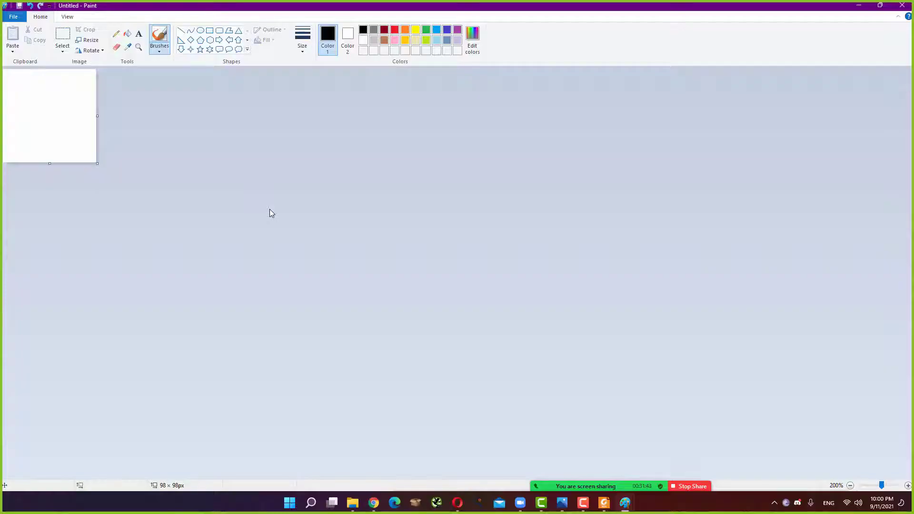
key(ctrl+v)
drag(20, 93, 36, 116)
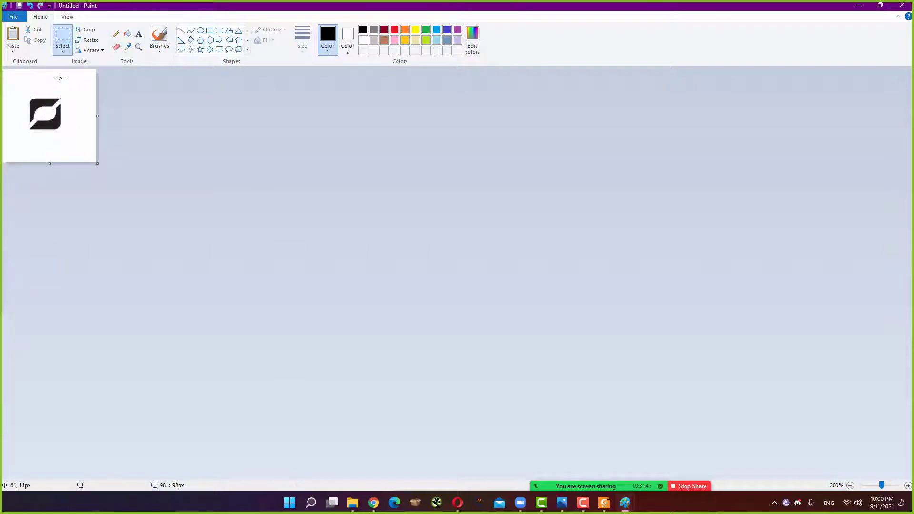
Save the canvas as Logo_Gaming_Silk and switch back toward the browser.
key(ctrl+s)
text(L)
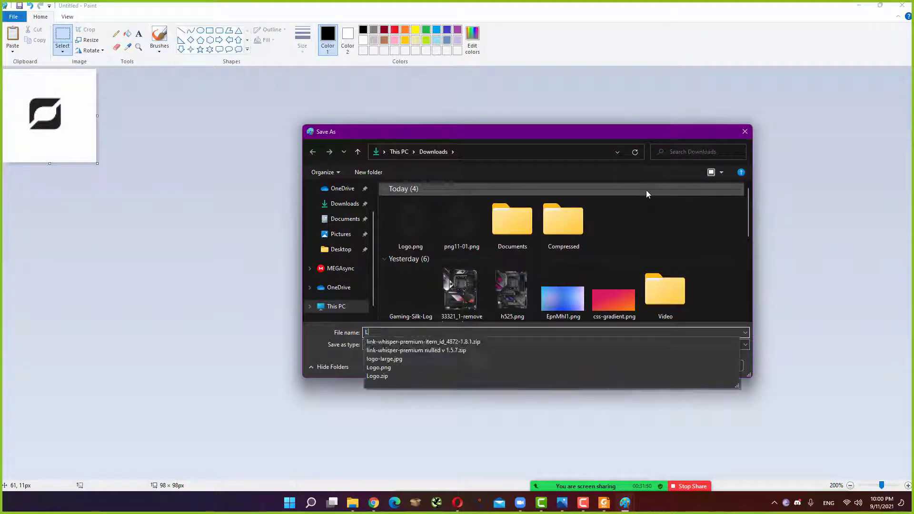
text(ogo)
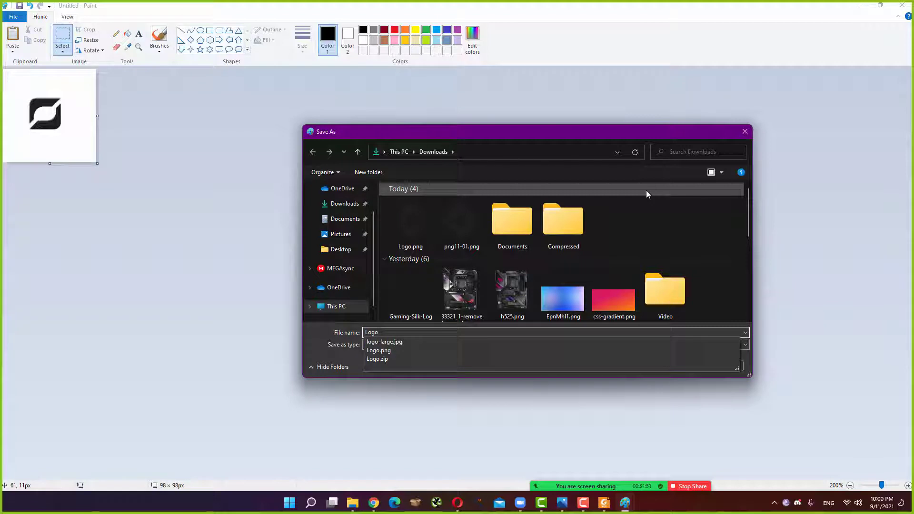
text(_Gaming_)
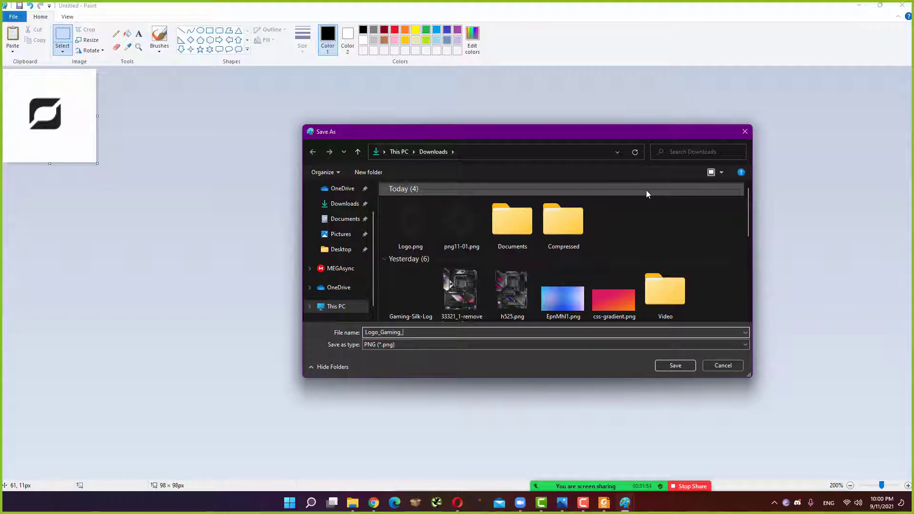
text(Silk)
key(Return)
key(super+Tab)
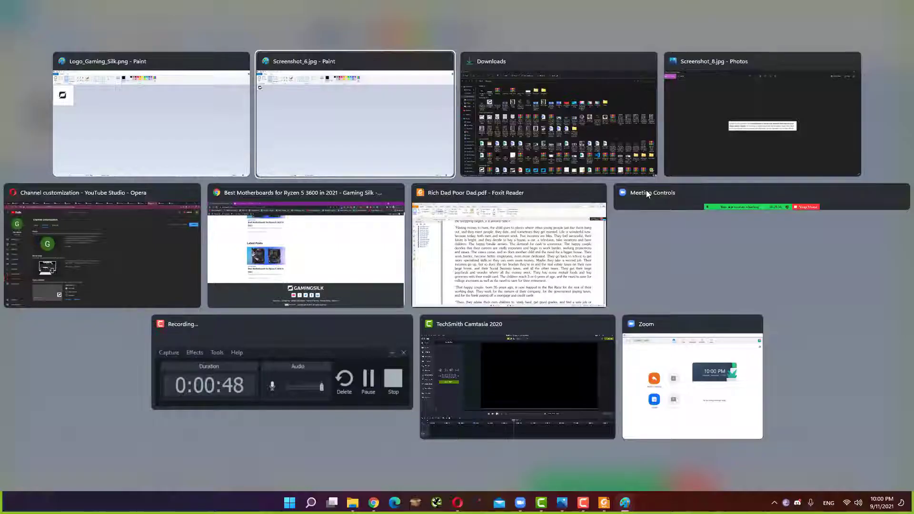
key(Right)
key(Right)
Upload the Logo_Gaming_Silk file as the profile picture, accept the crop and publish.
key(Return)
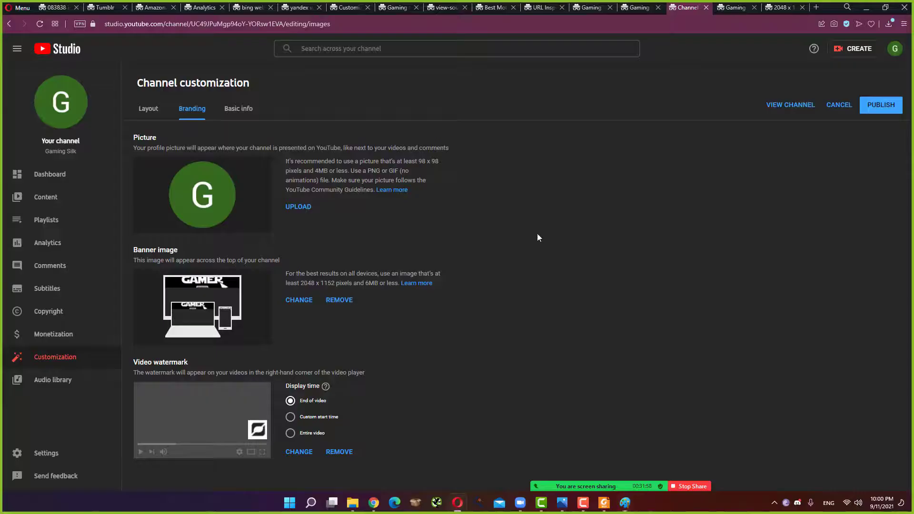
click(311, 216)
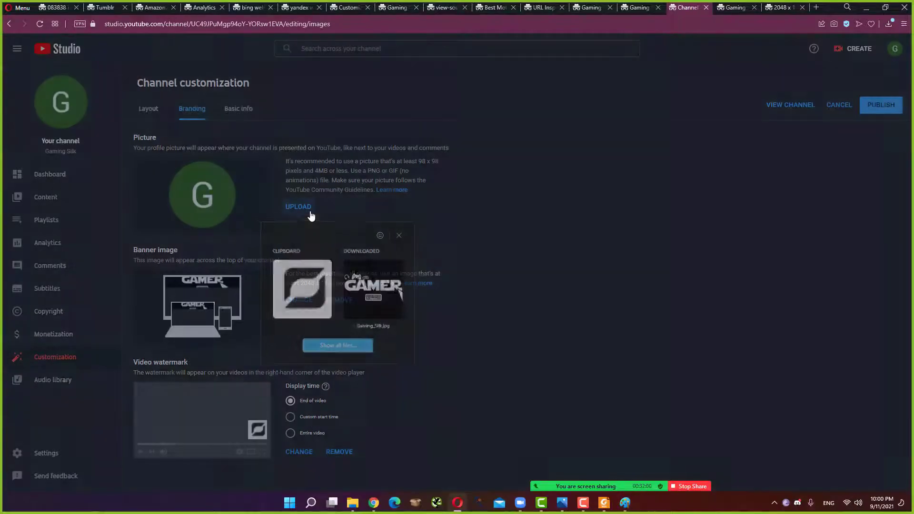
click(307, 281)
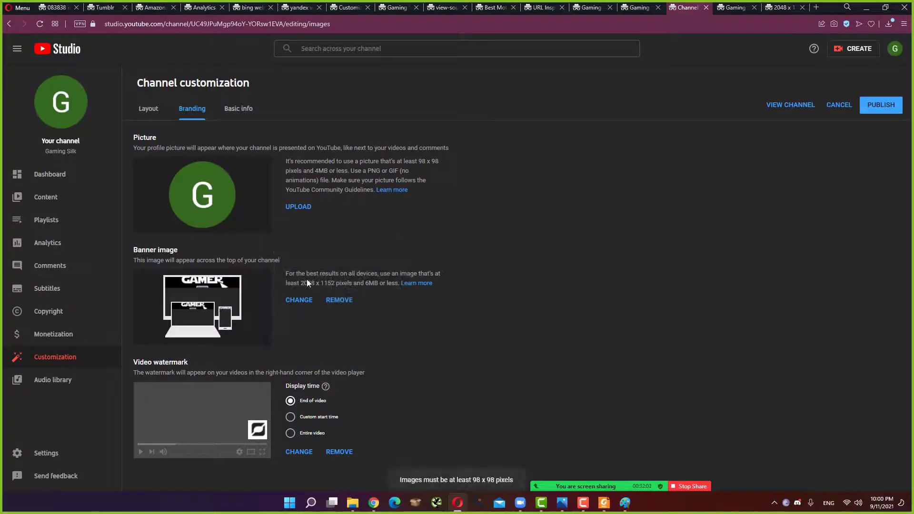
click(302, 210)
click(341, 350)
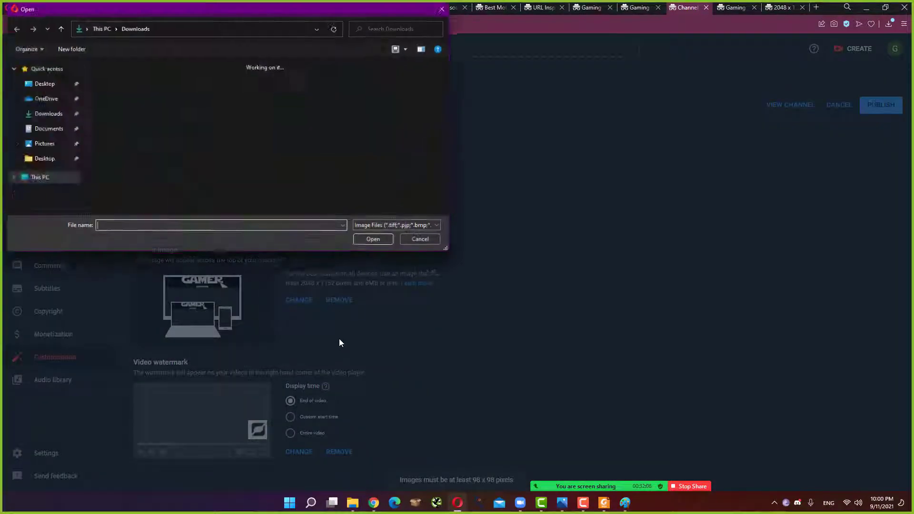
double_click(112, 115)
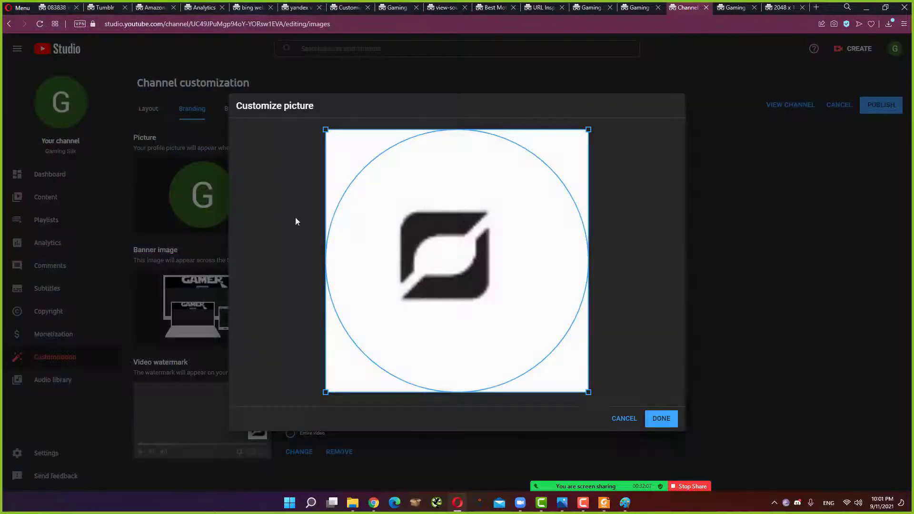
click(658, 419)
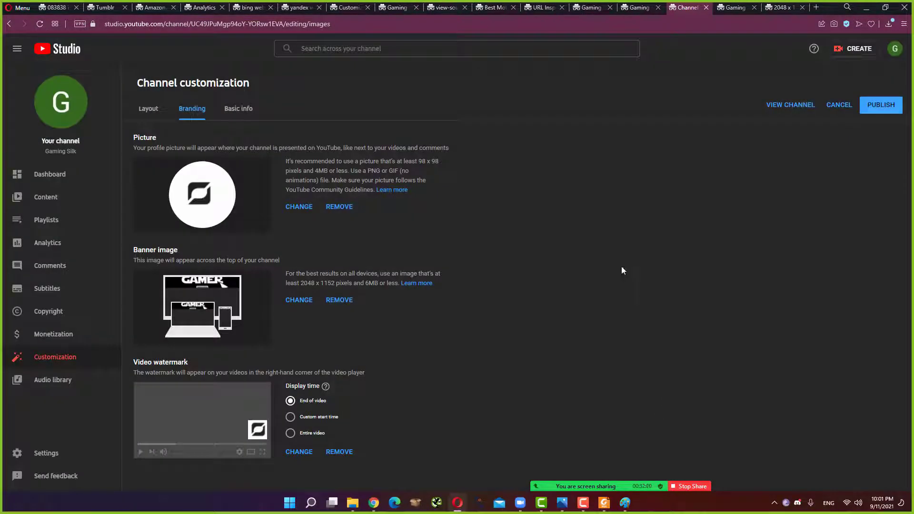
click(866, 116)
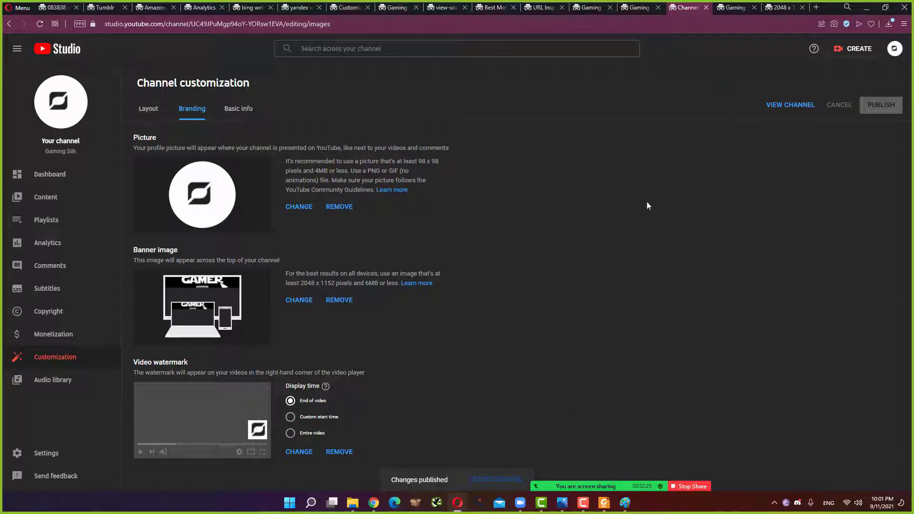
Open the Gaming Silk channel's Videos tab, select its address and switch to the gamingsilk.com window.
click(792, 105)
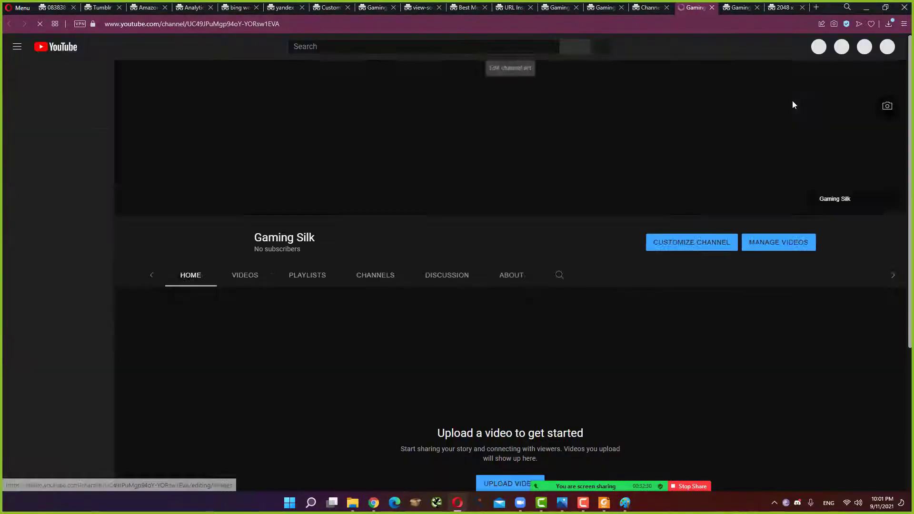
click(279, 251)
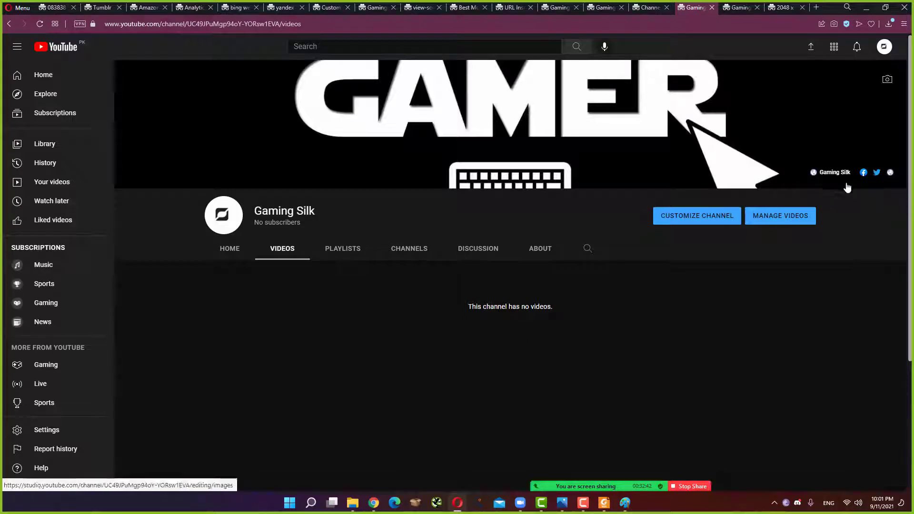
click(240, 256)
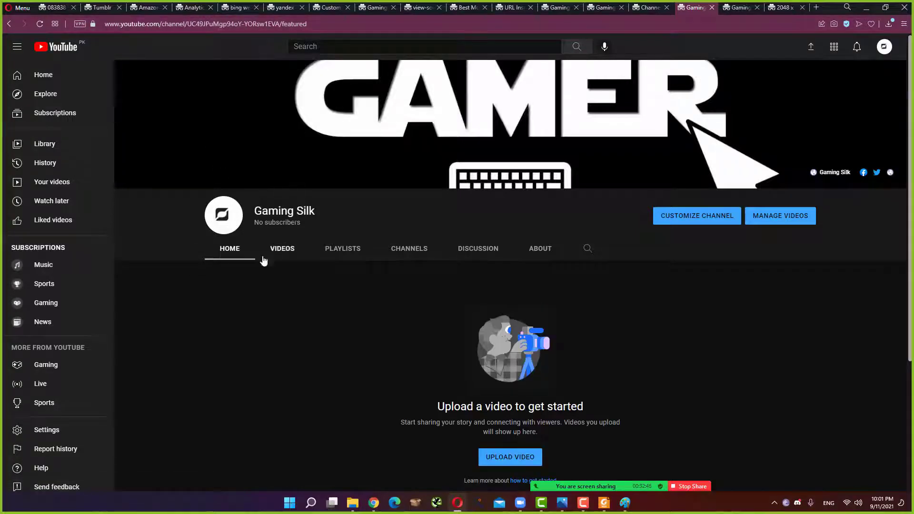
click(280, 247)
click(274, 24)
key(ctrl+c)
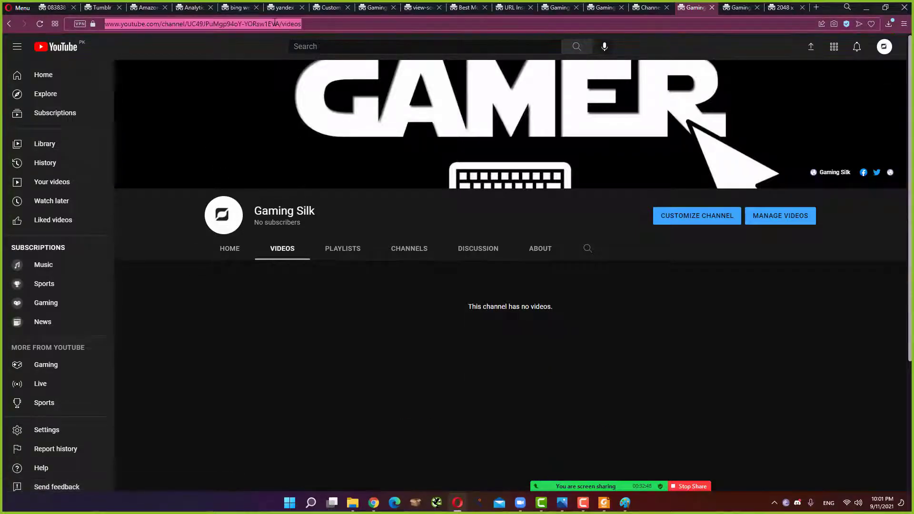
click(373, 504)
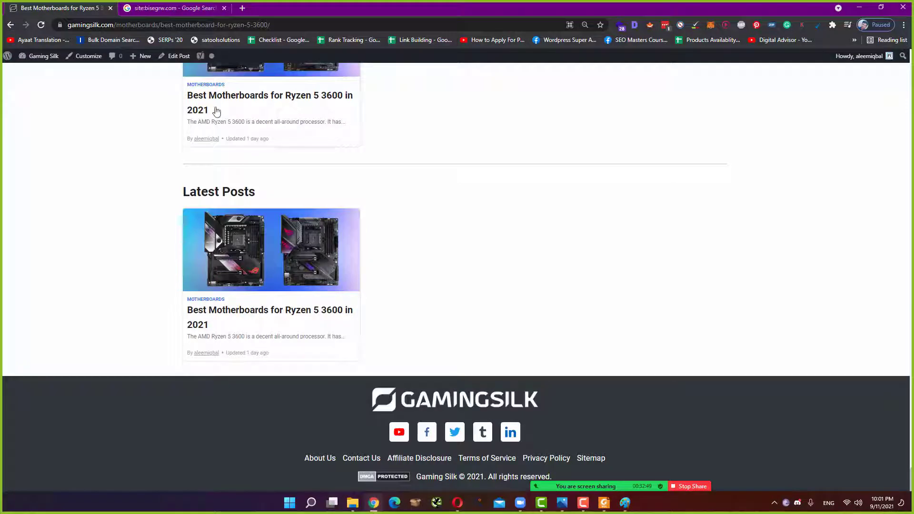
Paste the Gaming Silk channel videos URL into the footer's Youtube Social Link and publish.
click(94, 58)
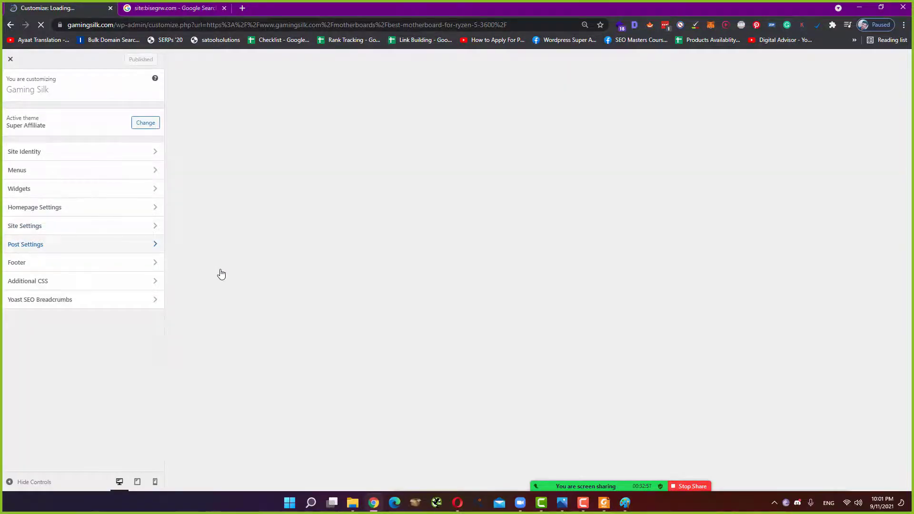
scroll(218, 327, down, 20)
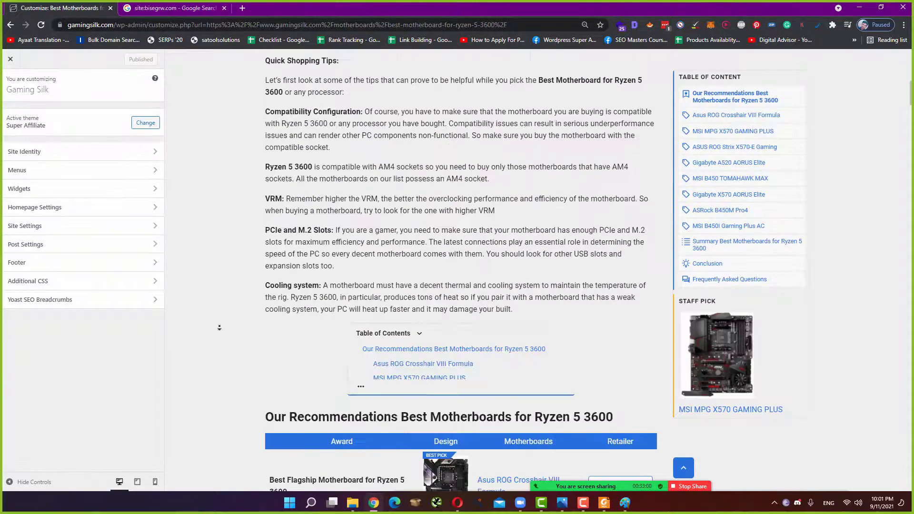
scroll(213, 415, down, 20)
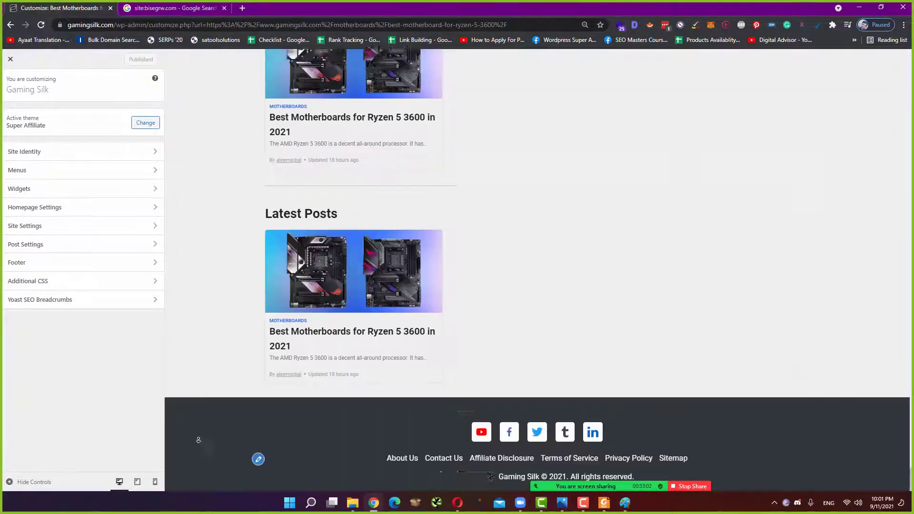
click(113, 265)
click(114, 309)
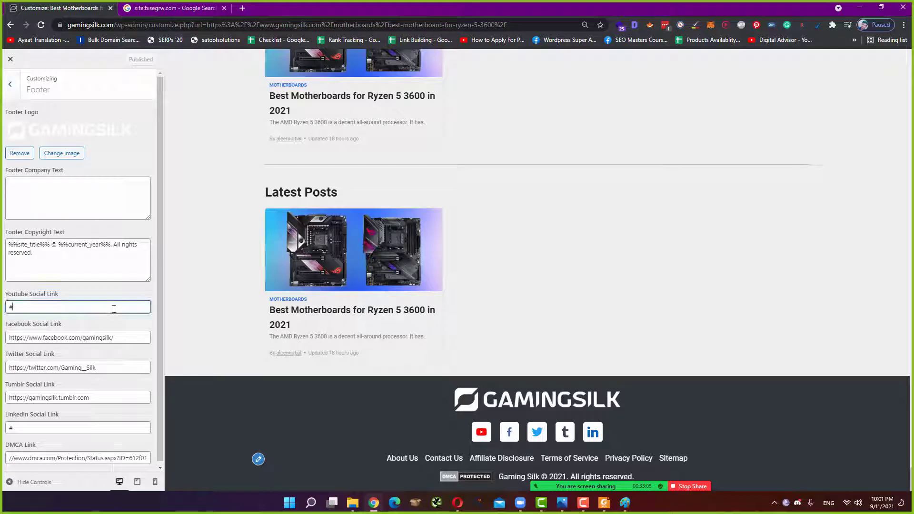
key(ctrl+v)
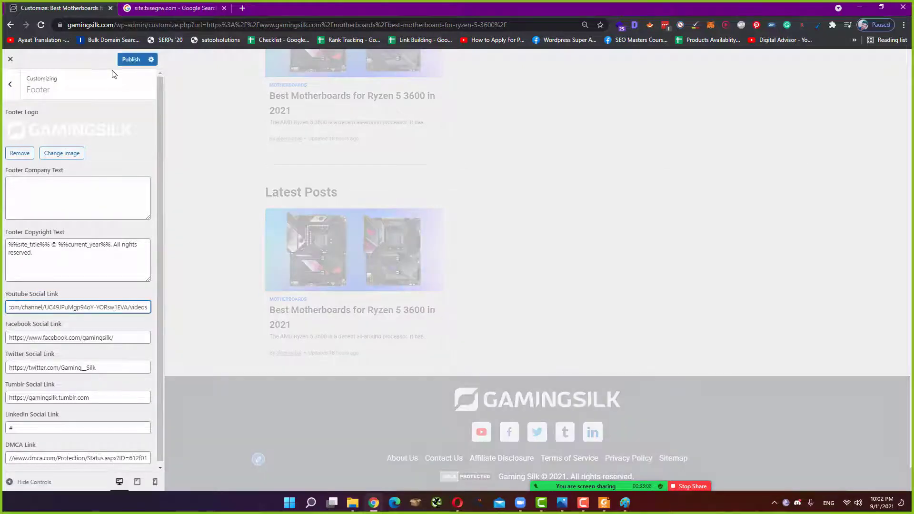
click(125, 61)
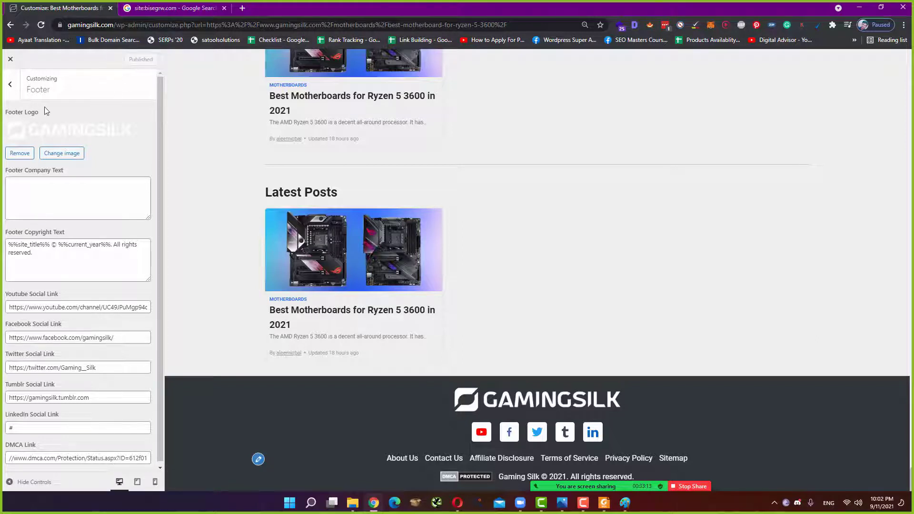
click(16, 93)
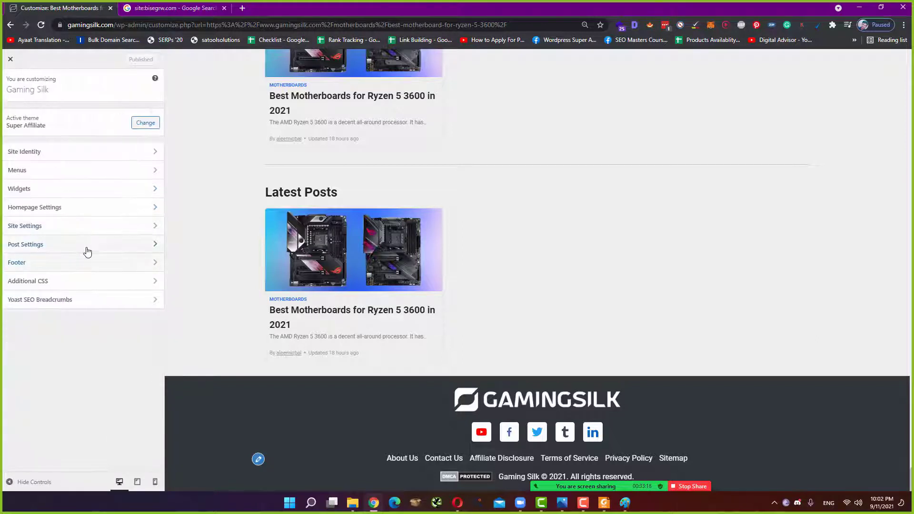
Set the Related_Icon image as the post settings' related article icon.
click(85, 246)
click(36, 134)
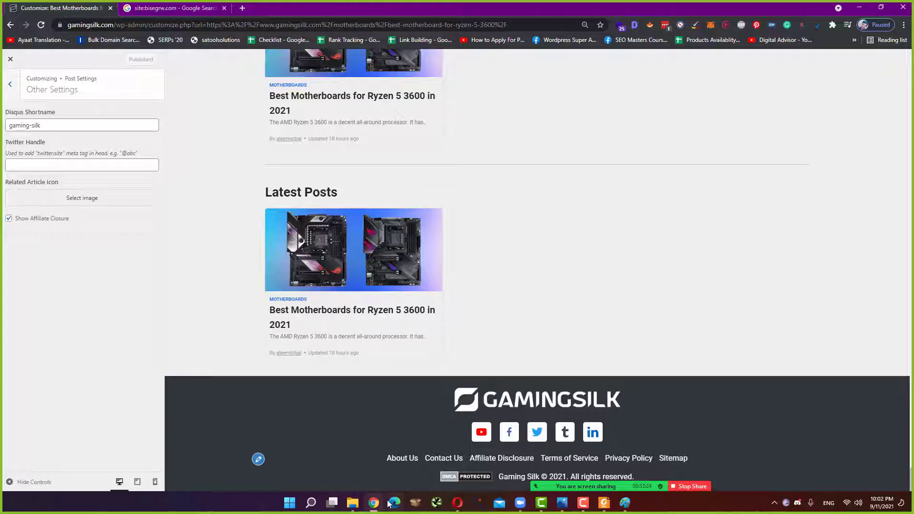
click(75, 198)
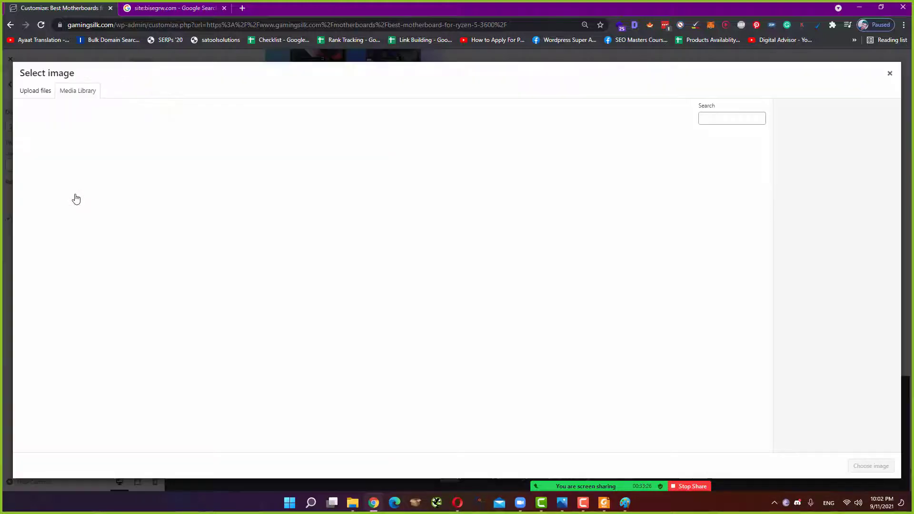
click(164, 241)
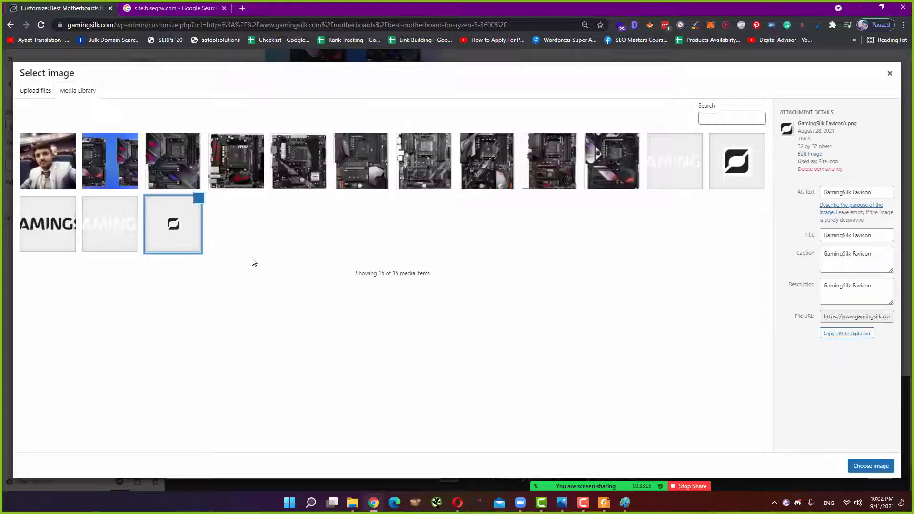
click(758, 174)
click(870, 466)
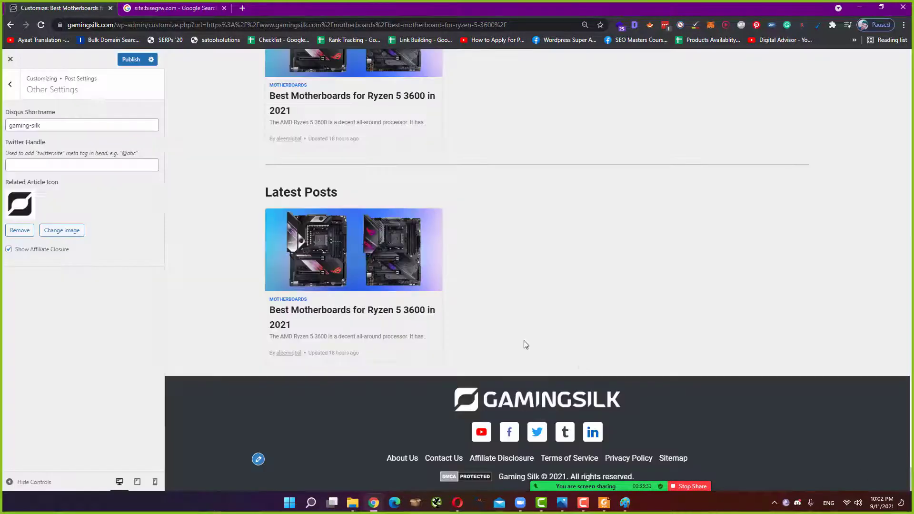
click(106, 168)
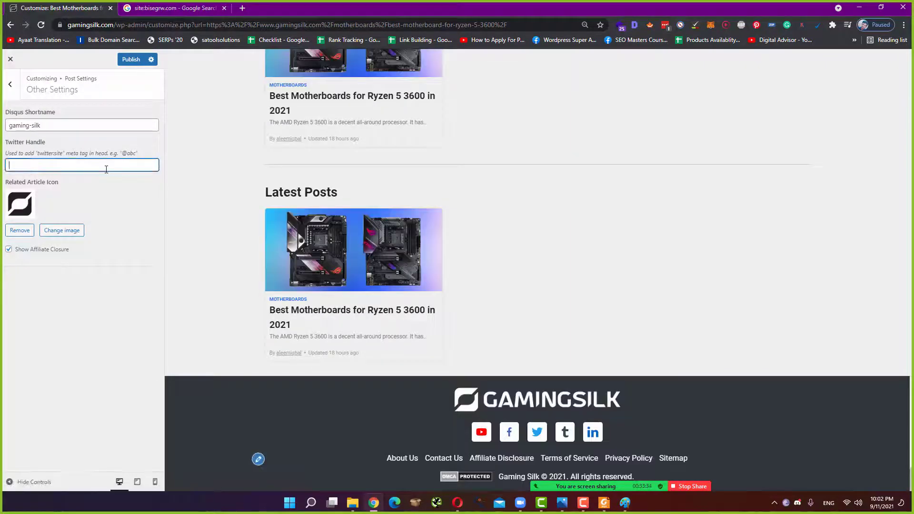
text(@)
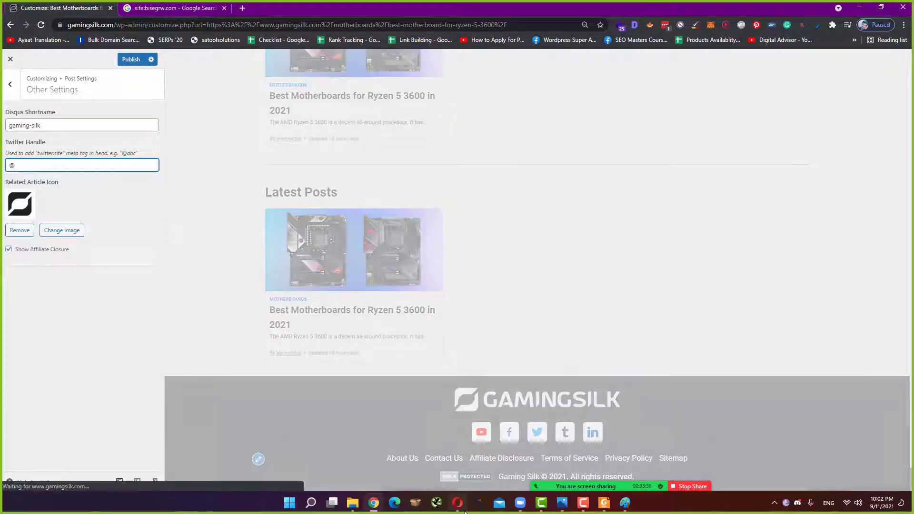
text(Gaming__)
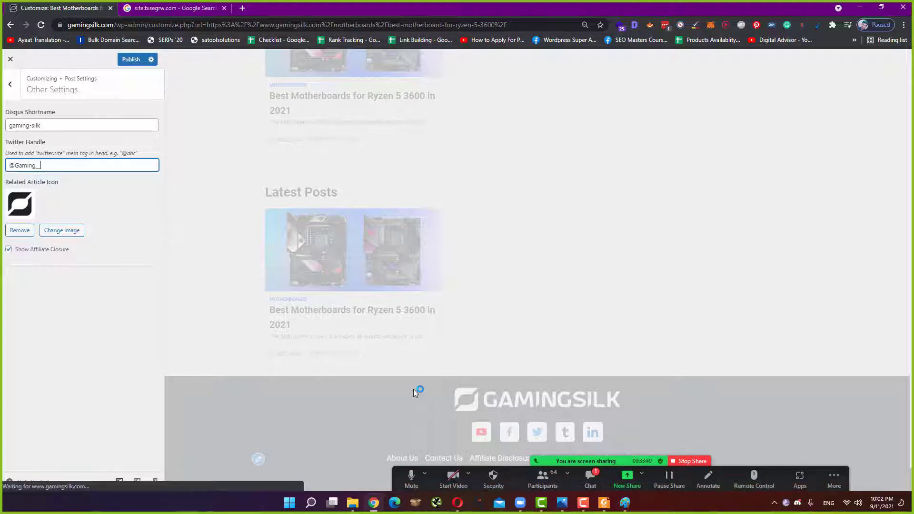
text(Silk)
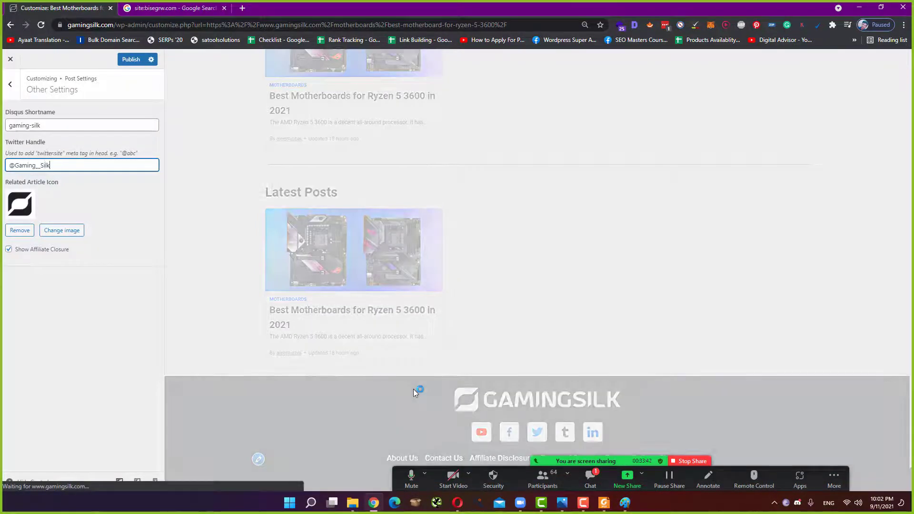
click(124, 62)
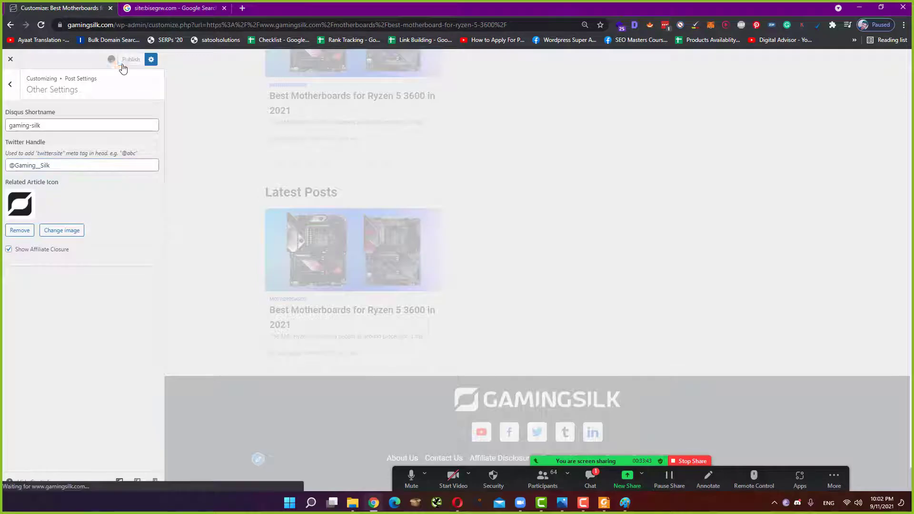
Load facebook.com in a new Chrome tab after a brief detour to the other browser.
click(462, 509)
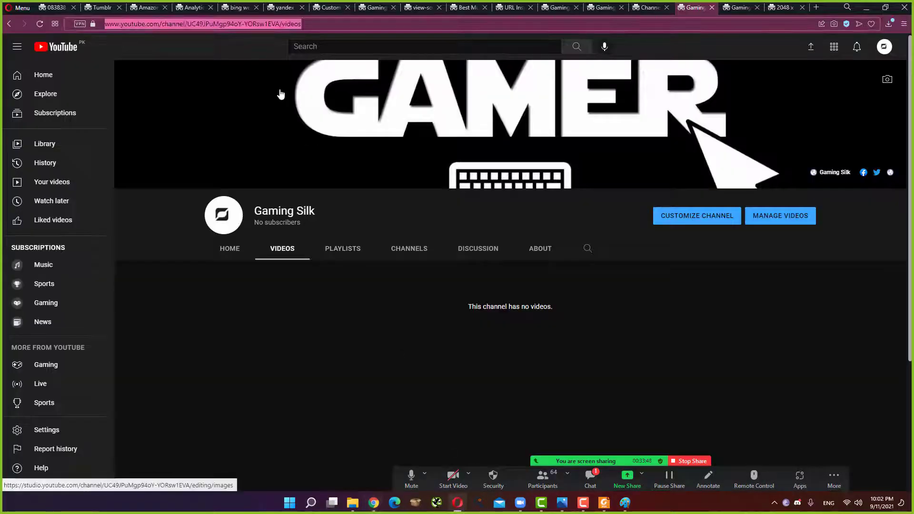
key(ctrl+t)
text(fa)
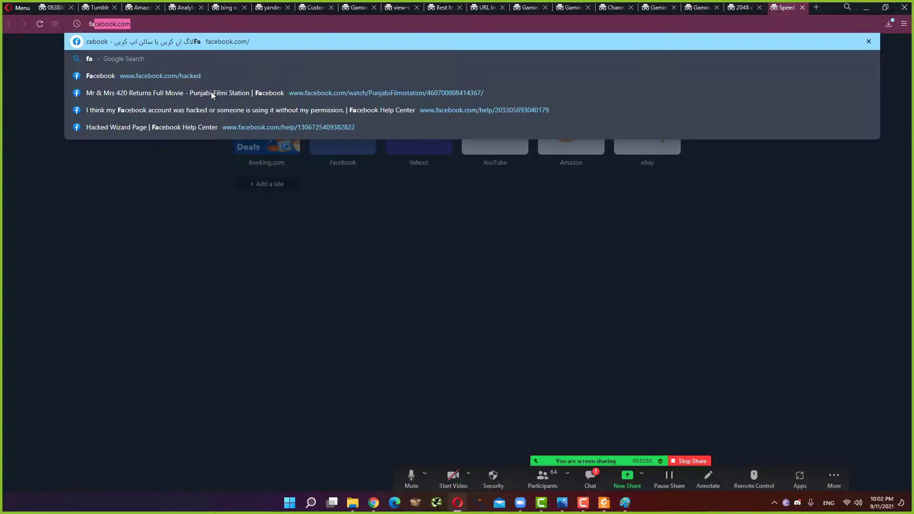
key(ctrl+w)
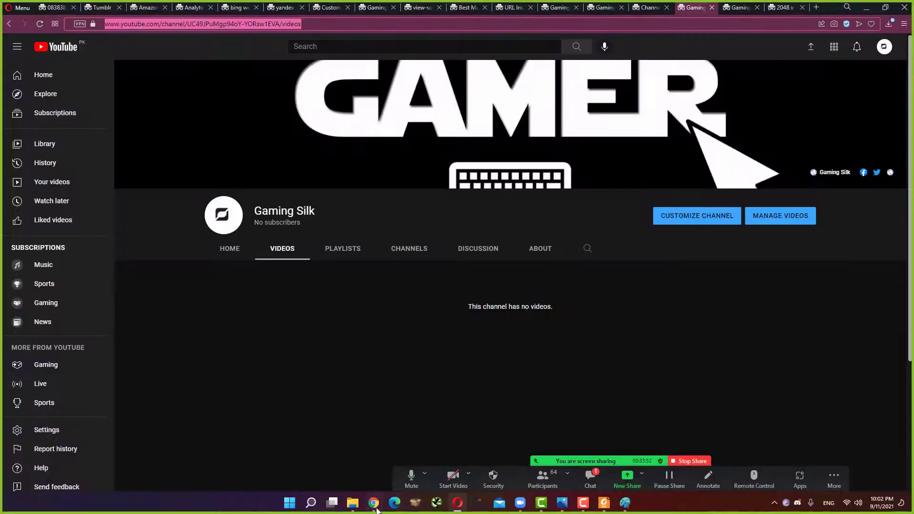
click(375, 506)
key(ctrl+t)
text(fa)
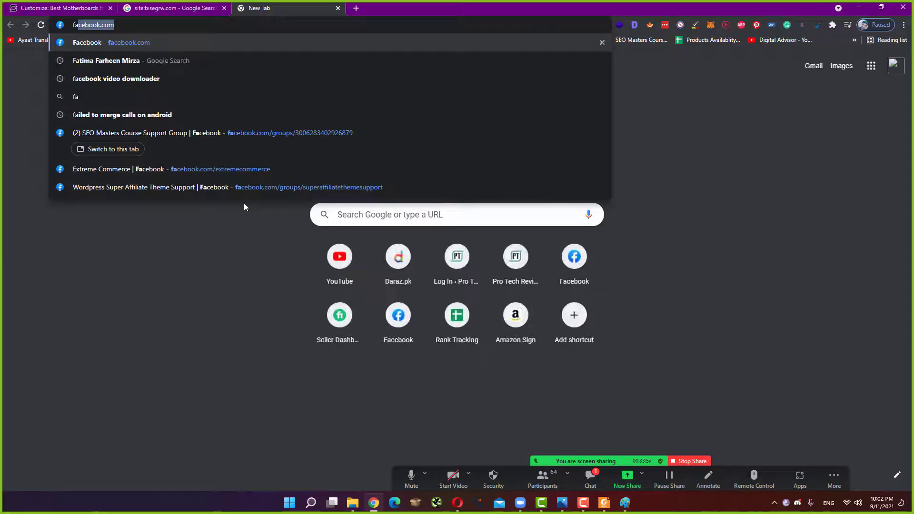
key(Down)
key(Up)
key(Return)
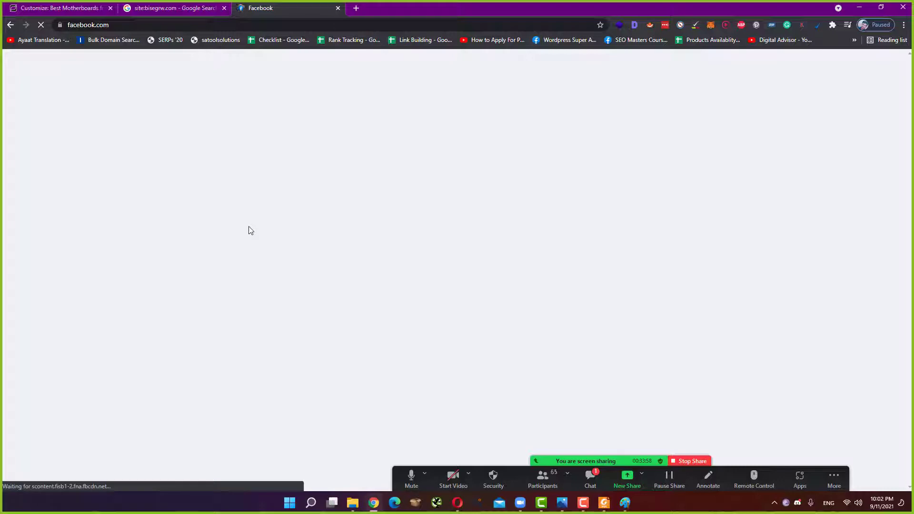
Look through the groups you manage in Facebook Groups, then return to the home feed.
click(138, 148)
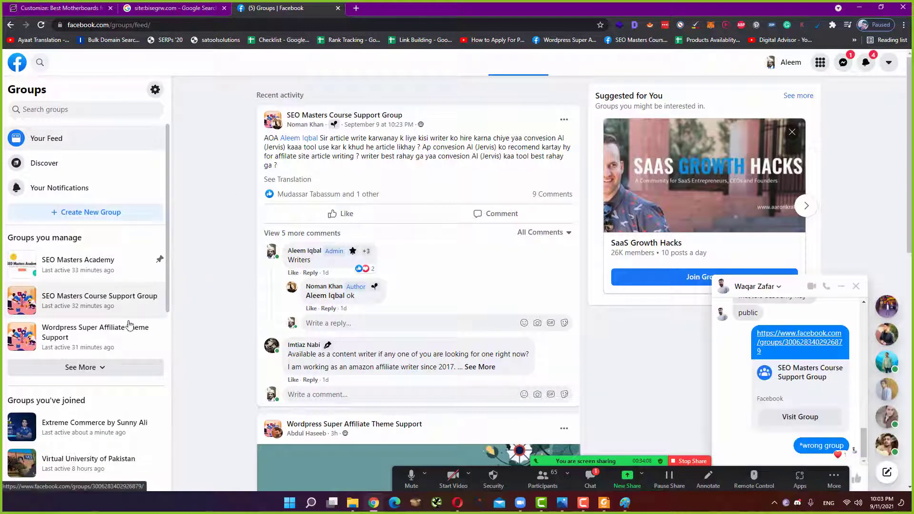
click(85, 367)
scroll(107, 305, down, 7)
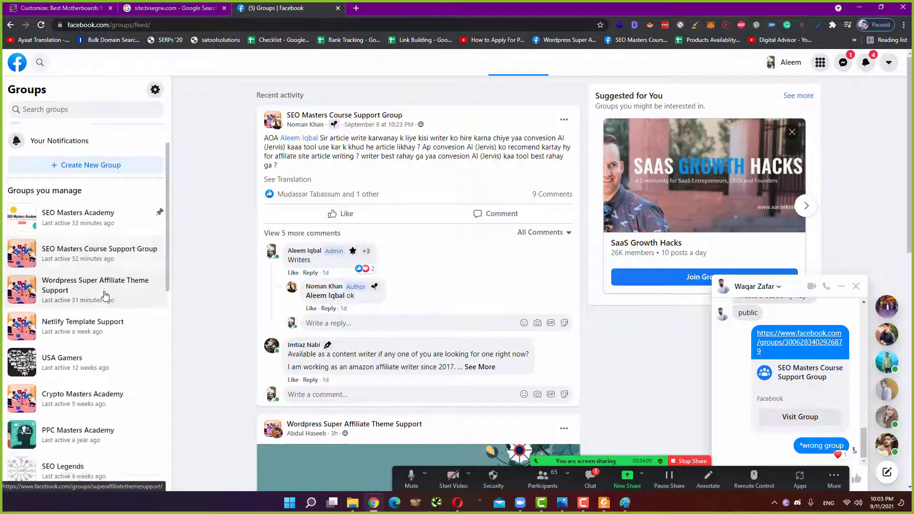
scroll(106, 294, up, 10)
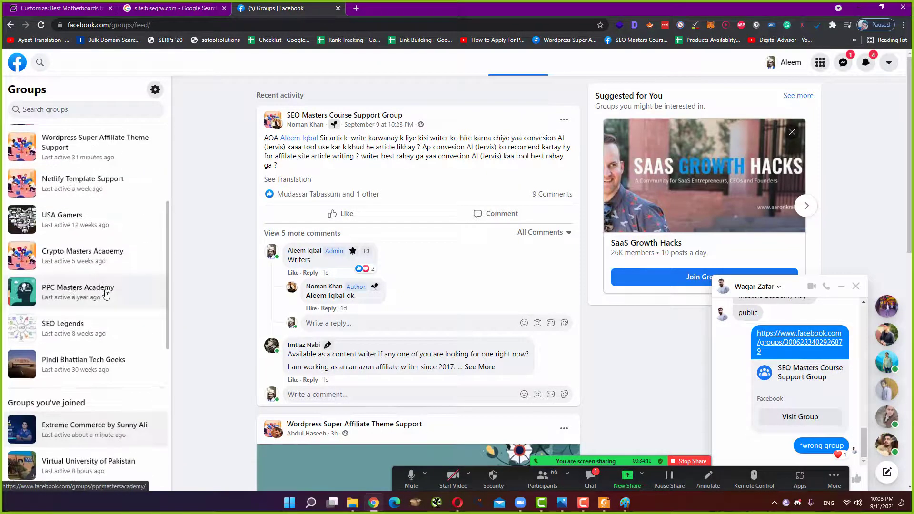
click(19, 65)
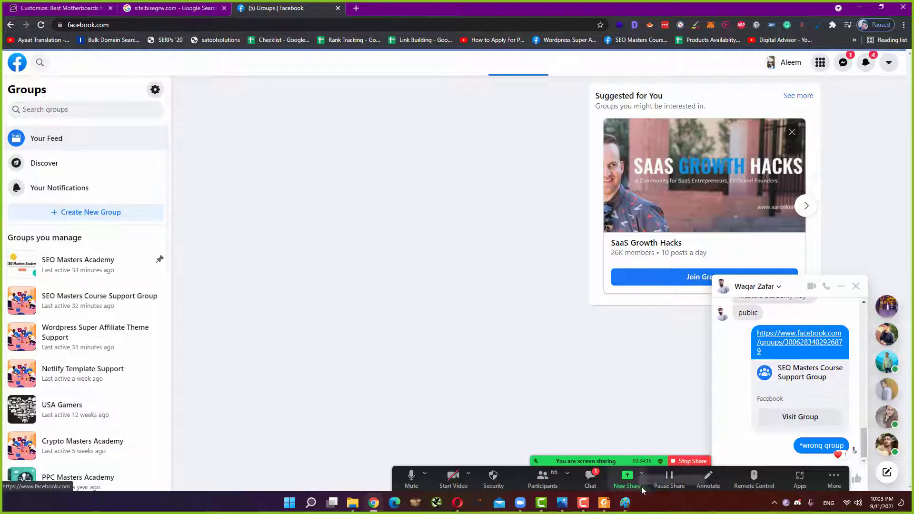
Check and hide the meeting chat, then show the Pages You Manage list.
click(591, 477)
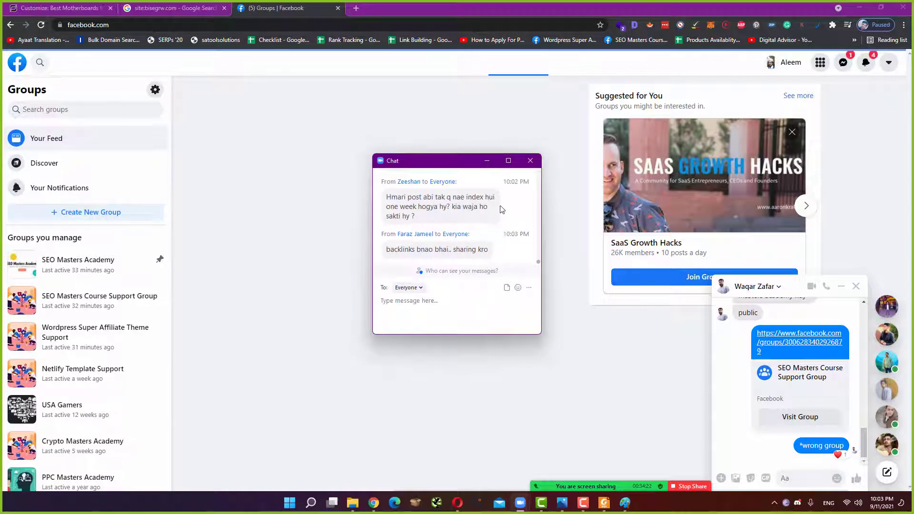
click(488, 161)
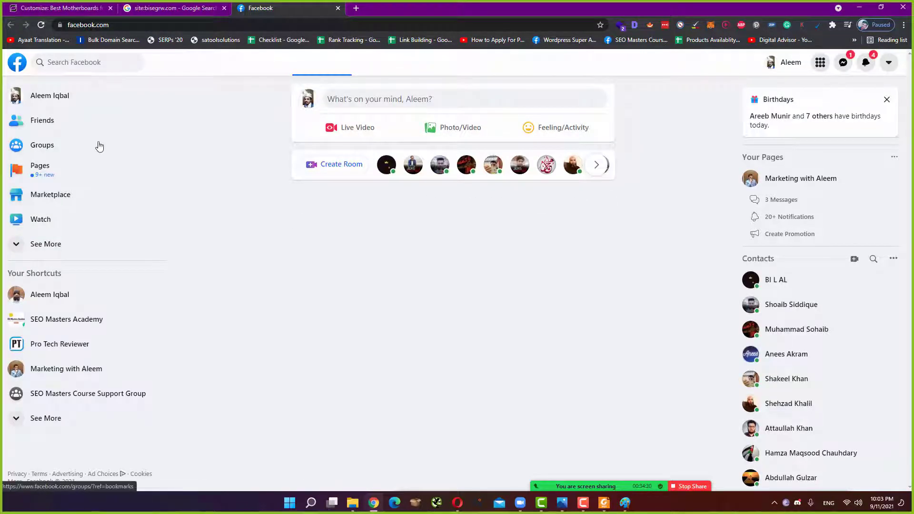
click(91, 171)
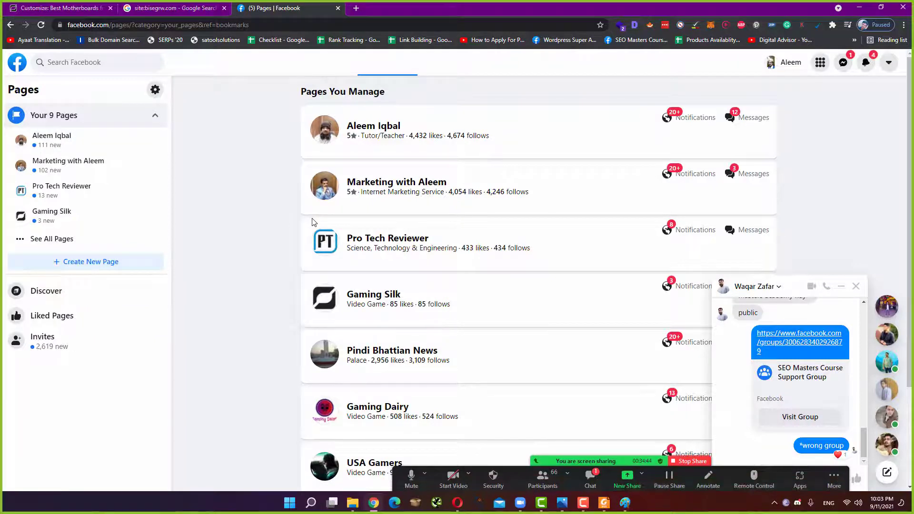
Open the Gaming Silk page and publish a post containing the pasted YouTube channel link.
scroll(312, 222, down, 1)
click(358, 249)
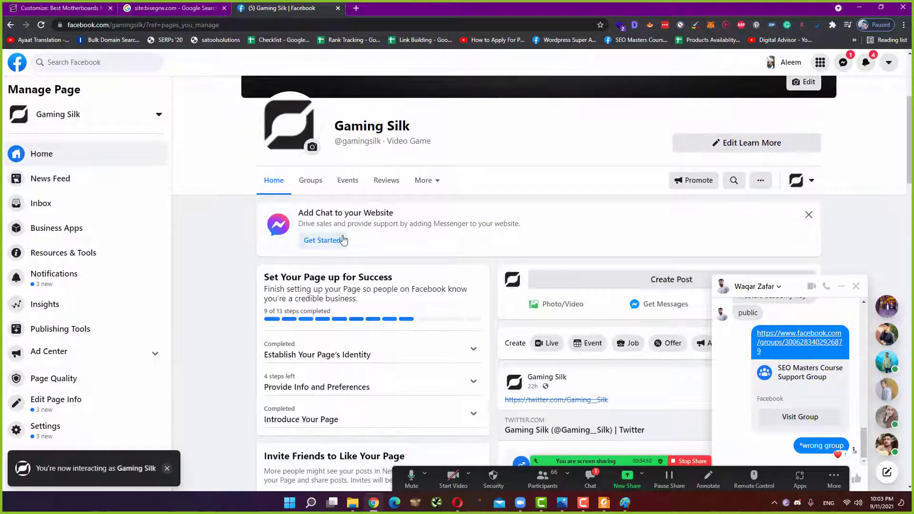
scroll(343, 241, down, 4)
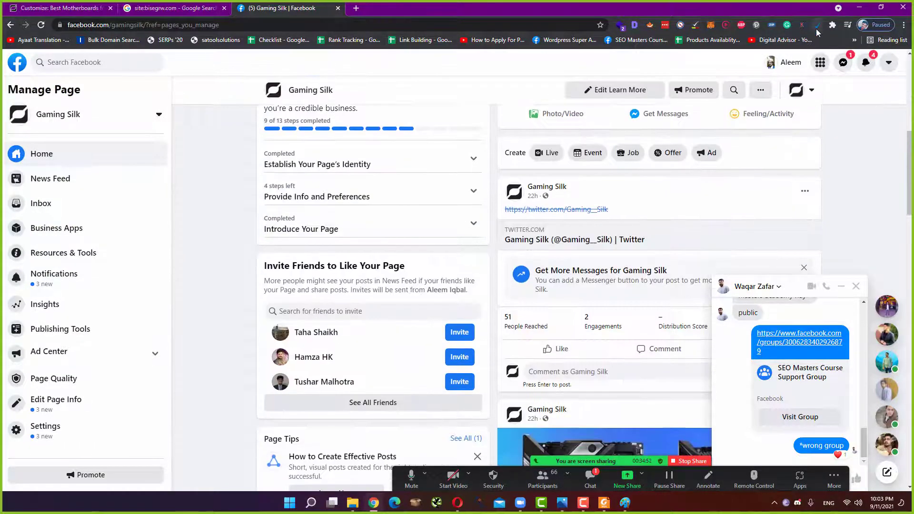
scroll(492, 159, down, 2)
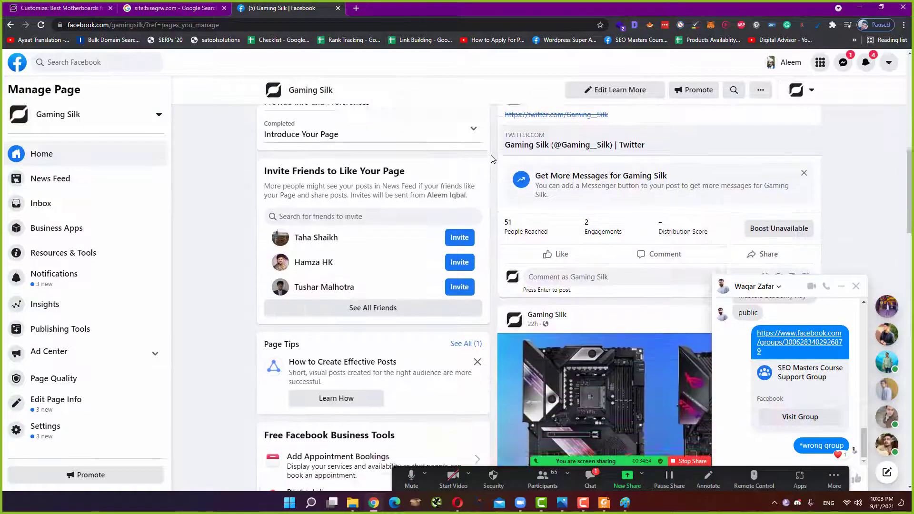
scroll(493, 158, down, 2)
scroll(492, 158, down, 2)
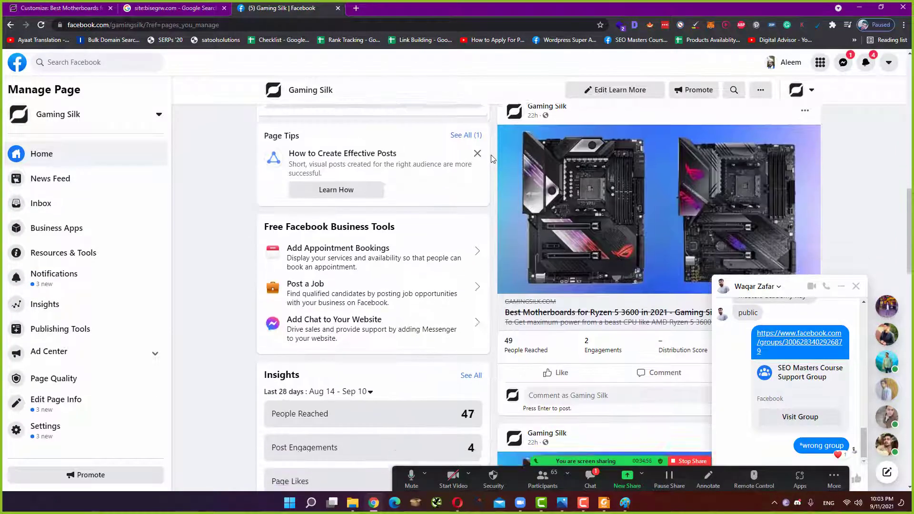
scroll(492, 158, down, 3)
scroll(545, 338, up, 10)
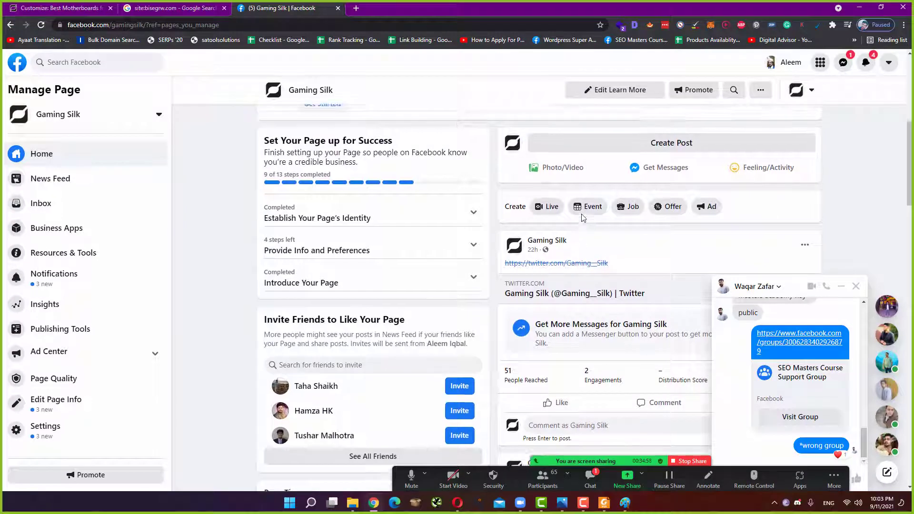
click(602, 184)
text(https://www.youtube.com/channel/UC49JPuMgp94oY-YORsw1EVA/videos)
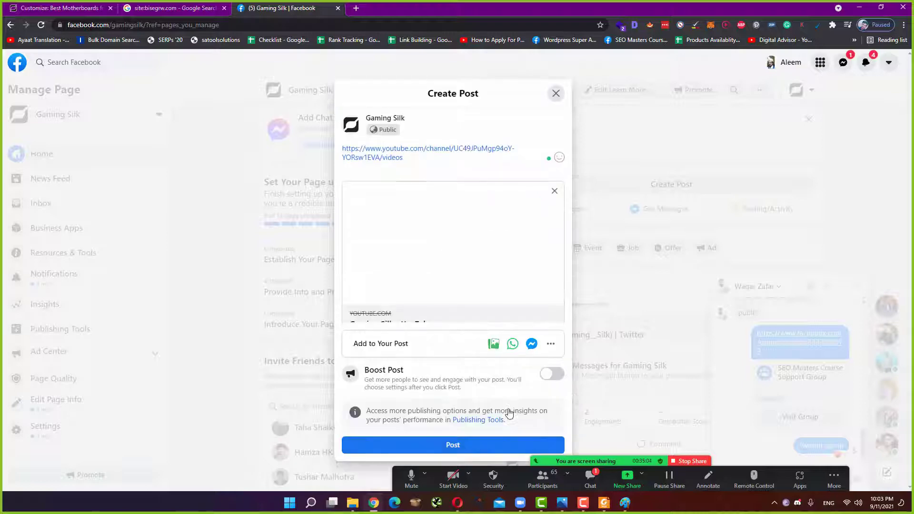
click(505, 446)
key(ctrl+t)
Open twitter.com in a new tab of the other browser, after accepting the terms notice.
text(twitter)
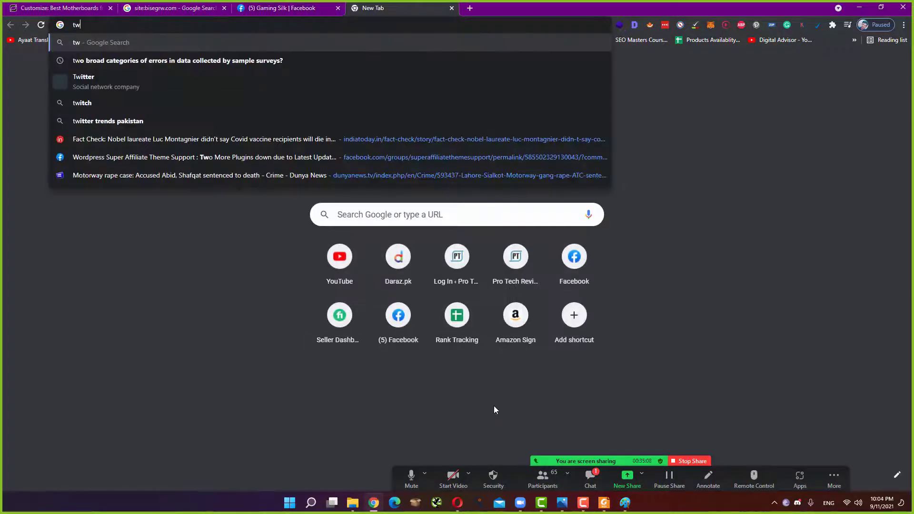
text(.com)
key(Return)
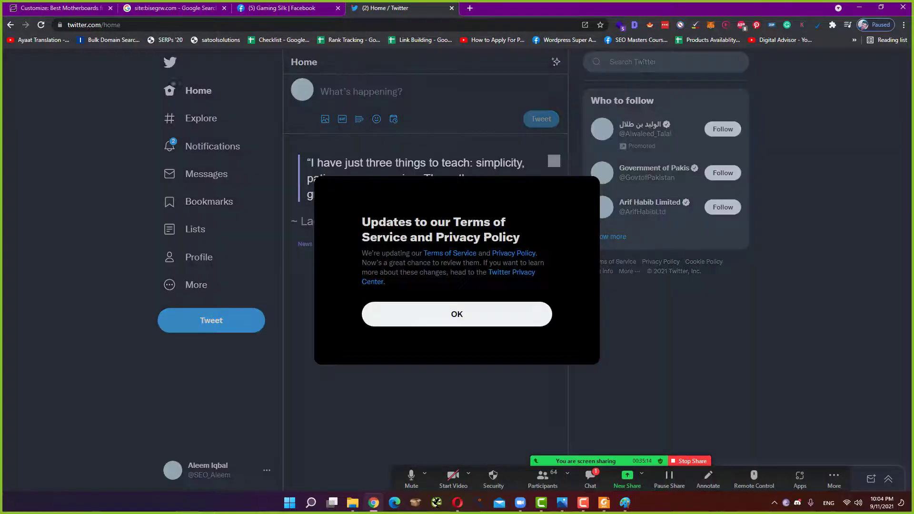
click(477, 324)
key(ctrl+w)
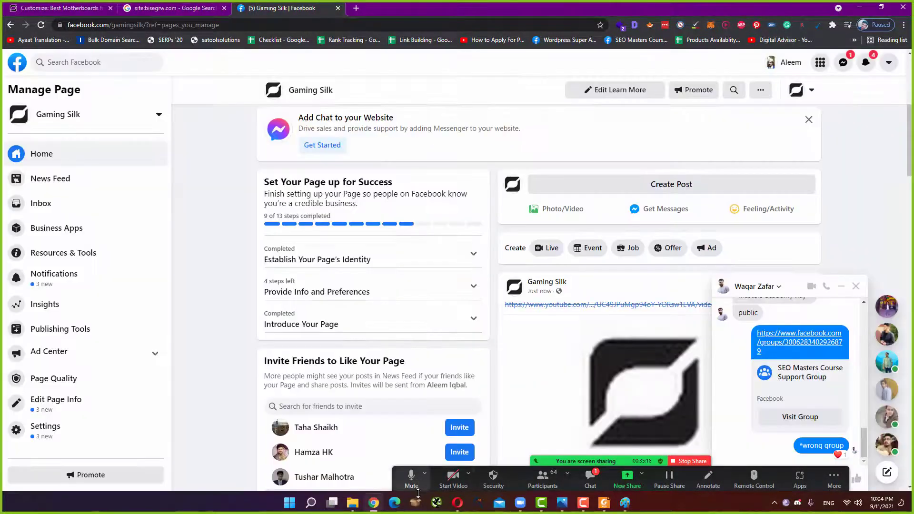
click(458, 503)
key(ctrl+t)
text(tw)
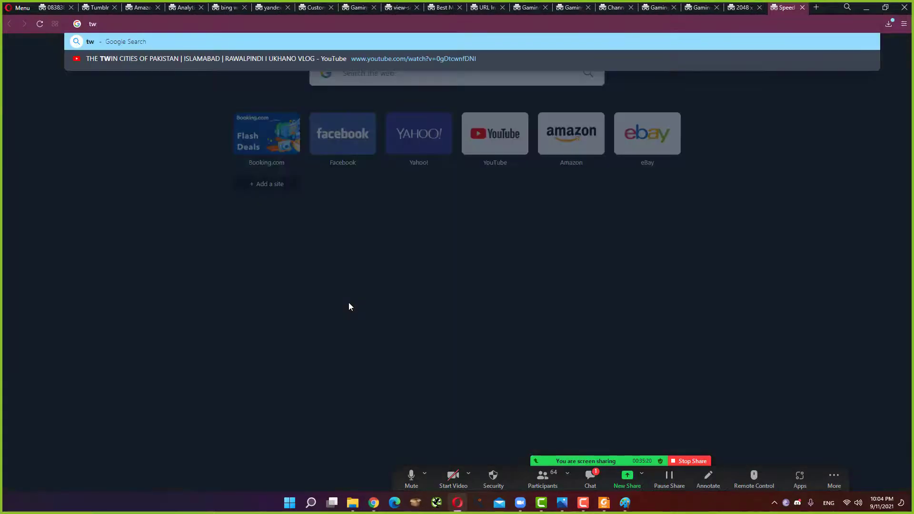
text(itter.com)
key(Return)
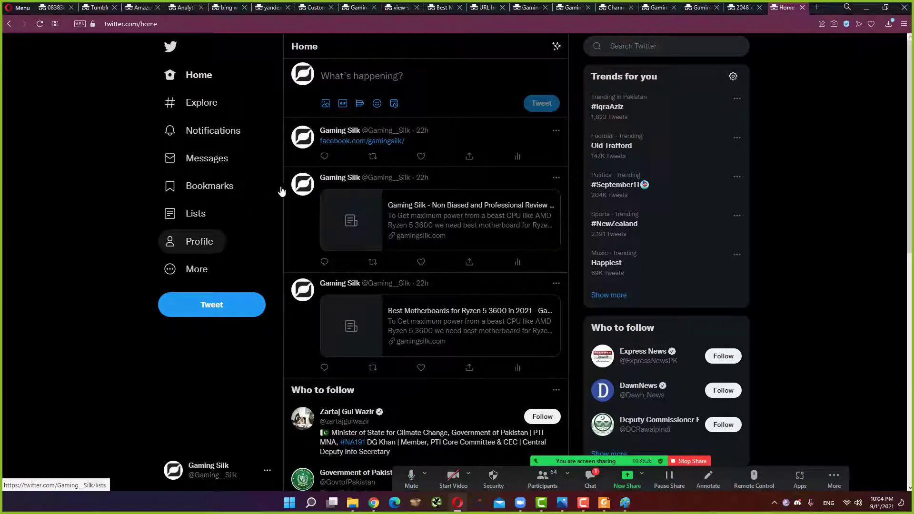
Tweet the pasted Gaming Silk YouTube channel link, then go to the Gaming Silk profile.
click(362, 76)
text(https://www.youtube.com/channel/UC49JPuMgp94oY-YORsw1EVA/videos)
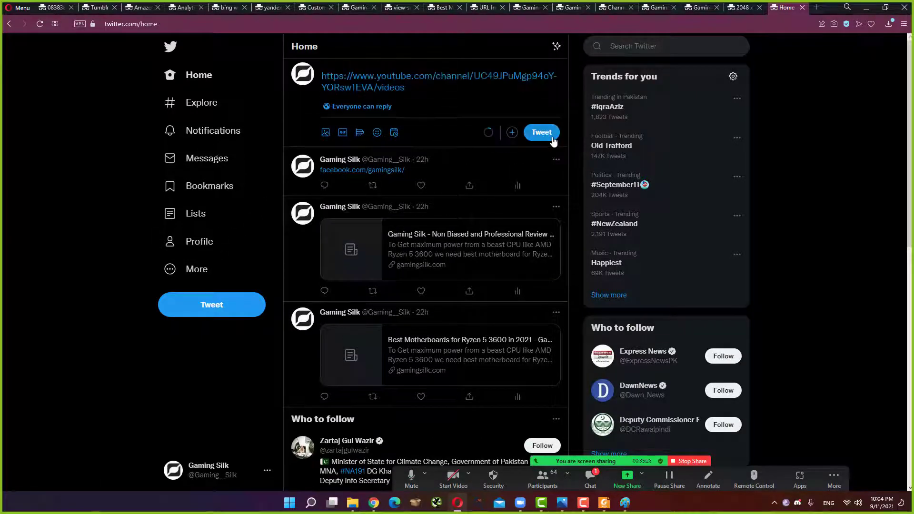
click(552, 137)
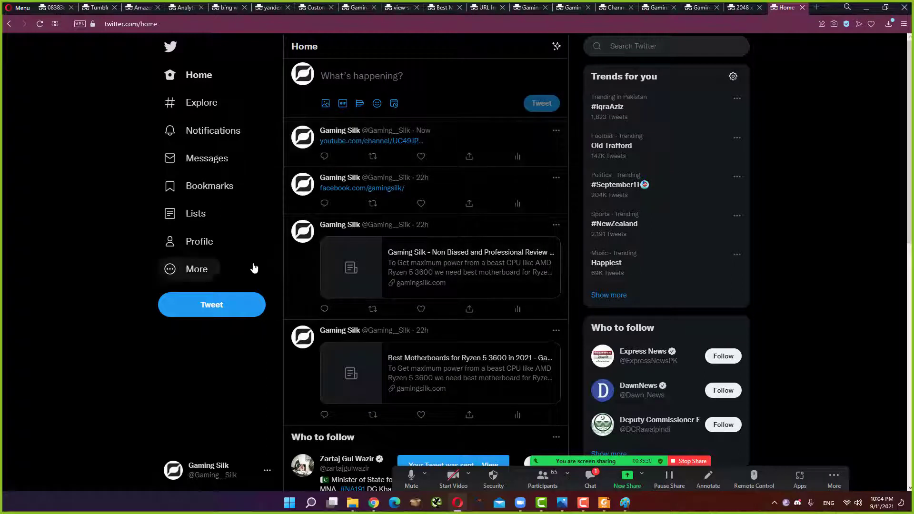
click(239, 244)
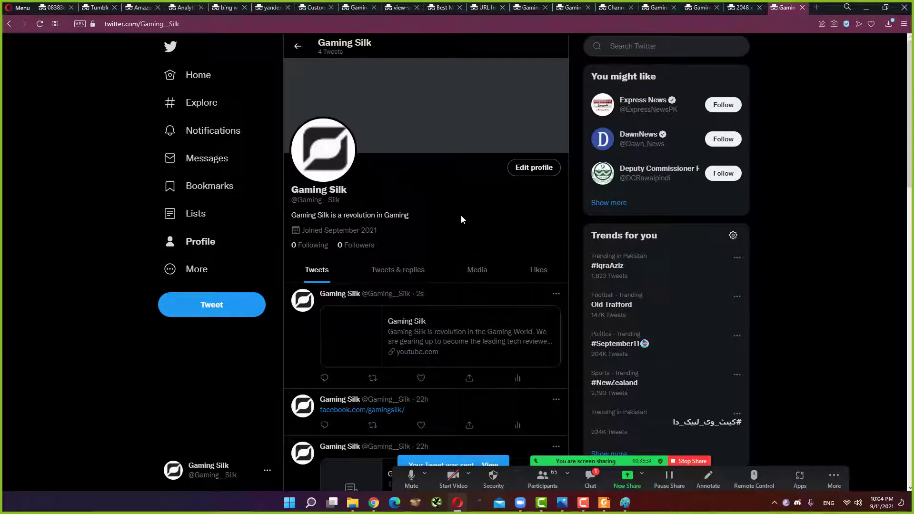
Paste the gamingsilk.com site address into the profile's Website field and save.
click(516, 171)
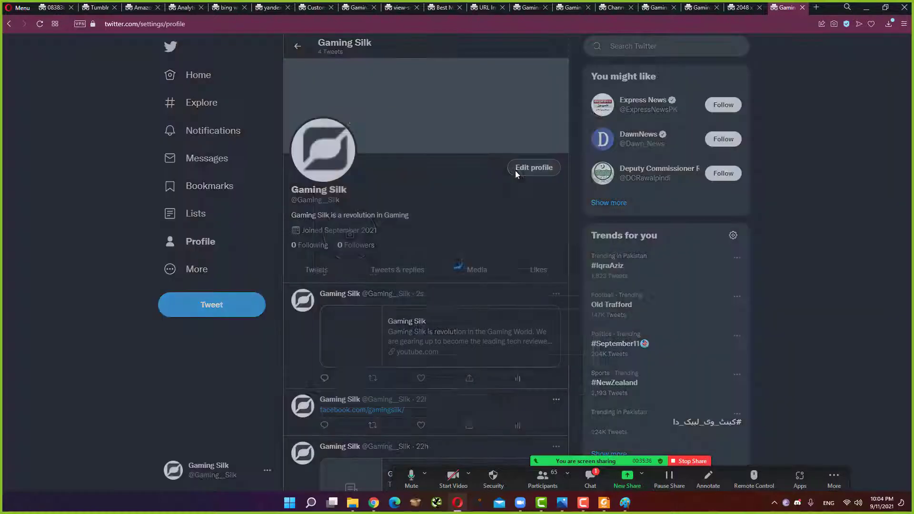
scroll(506, 280, down, 2)
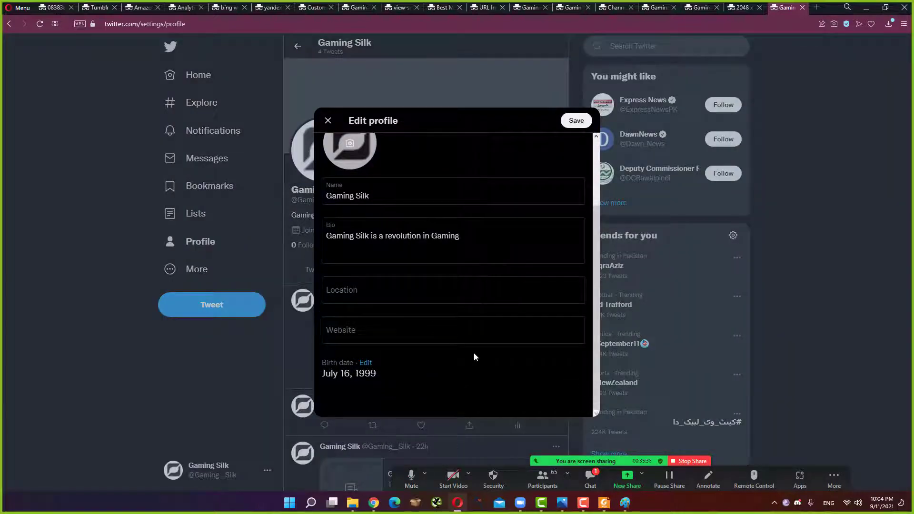
click(453, 330)
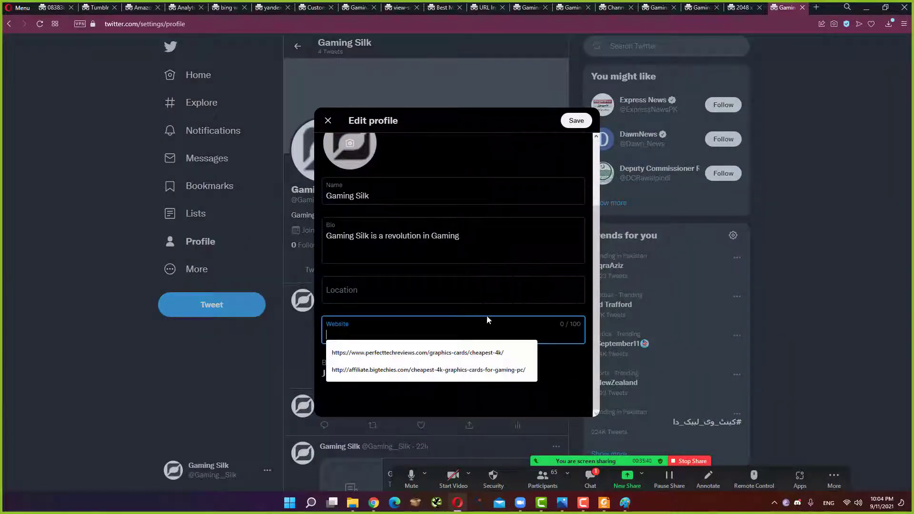
key(alt+Tab)
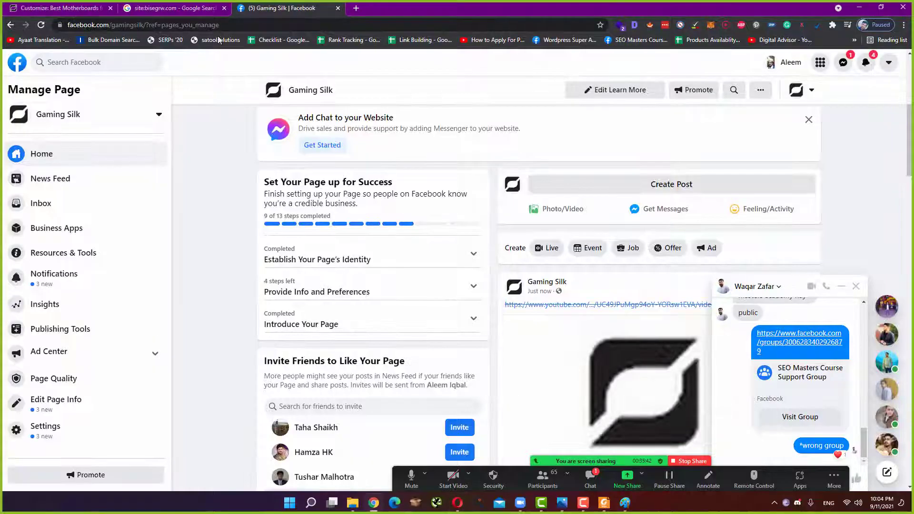
click(183, 12)
click(70, 6)
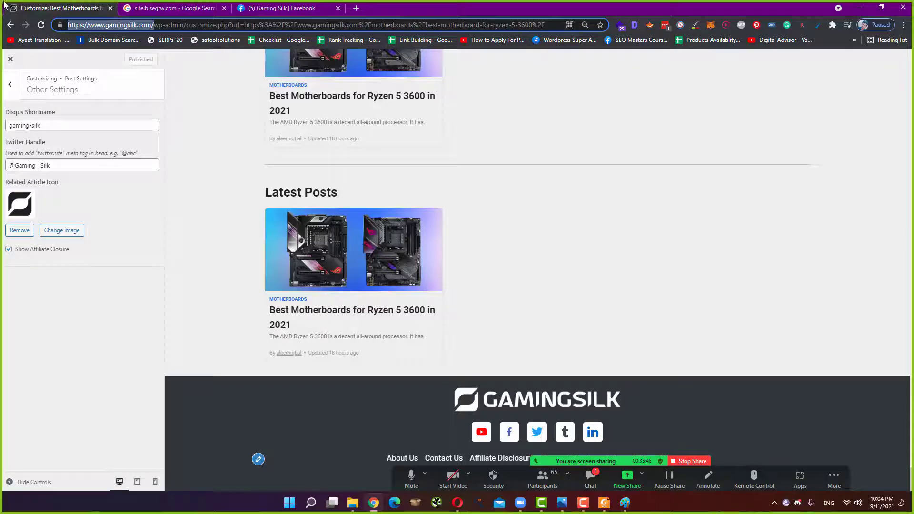
key(alt+Tab)
text(https://www.gamingsilk.com/)
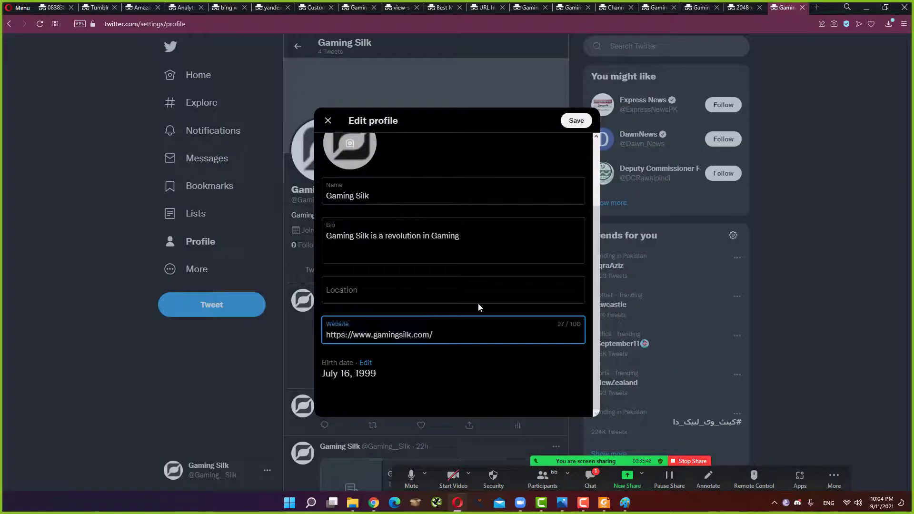
scroll(479, 305, up, 2)
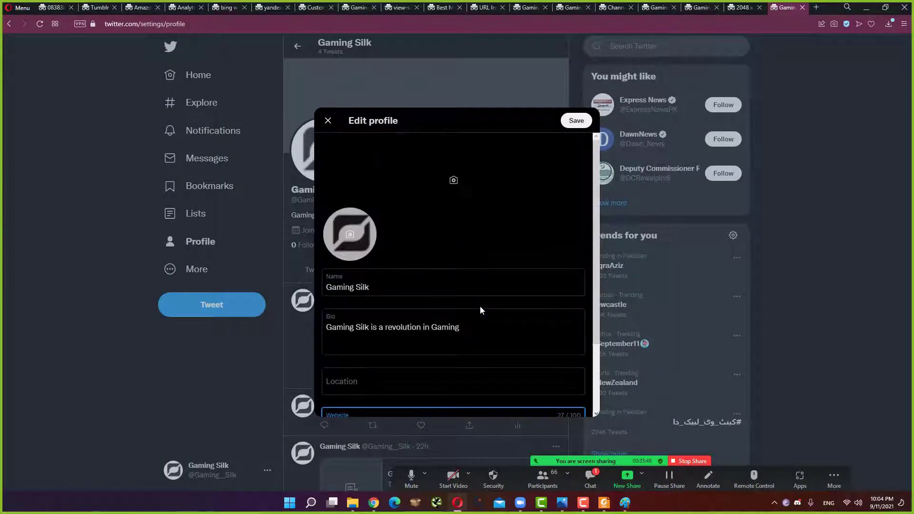
click(578, 125)
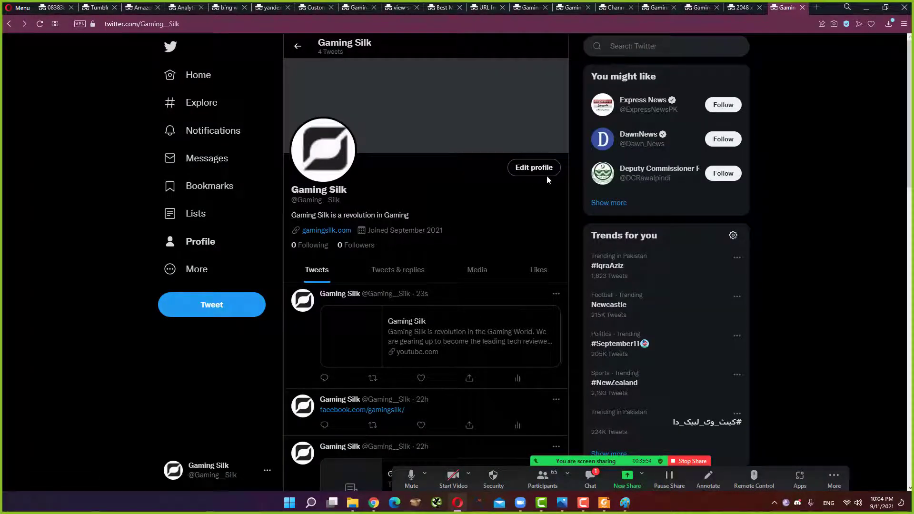
Set the profile location to United States and save.
click(548, 173)
click(400, 380)
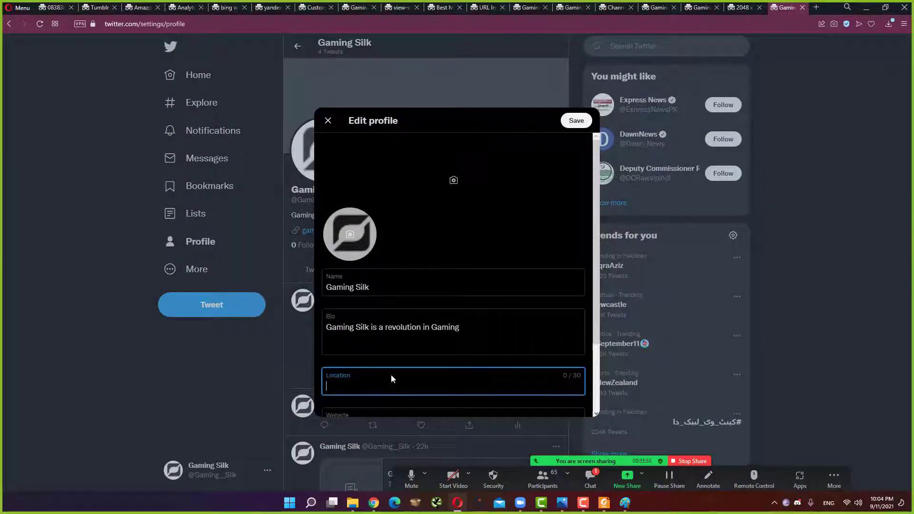
text(United States)
click(576, 123)
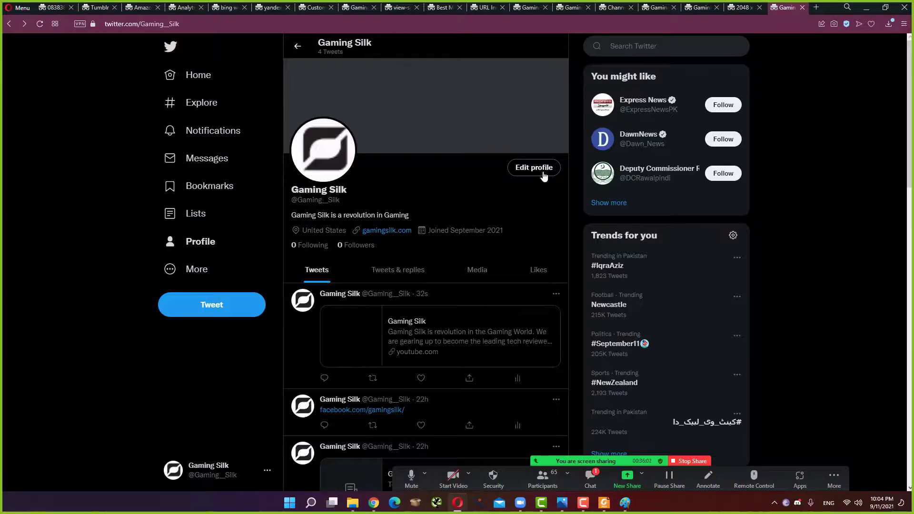
scroll(545, 177, down, 8)
scroll(545, 178, up, 4)
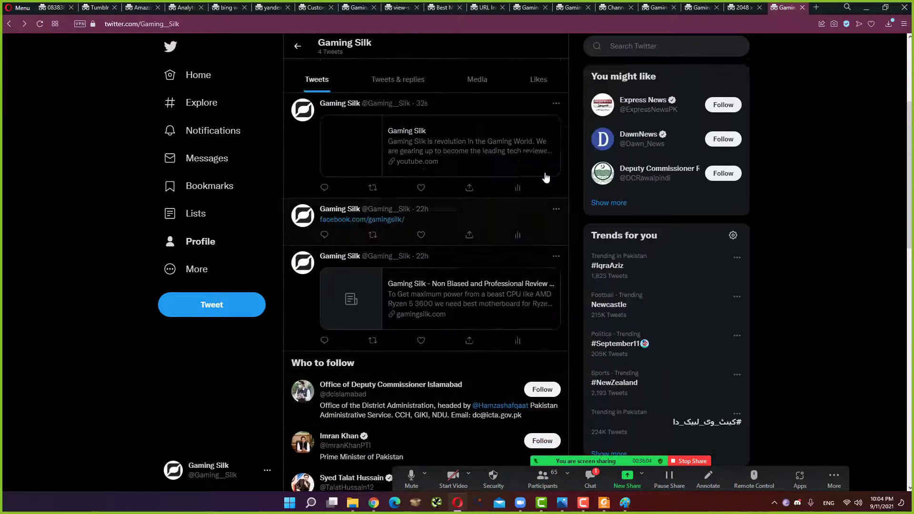
scroll(546, 174, up, 3)
Go to linkedin.com, choose Join now, and close the meeting chat covering the sign-up form.
key(ctrl+t)
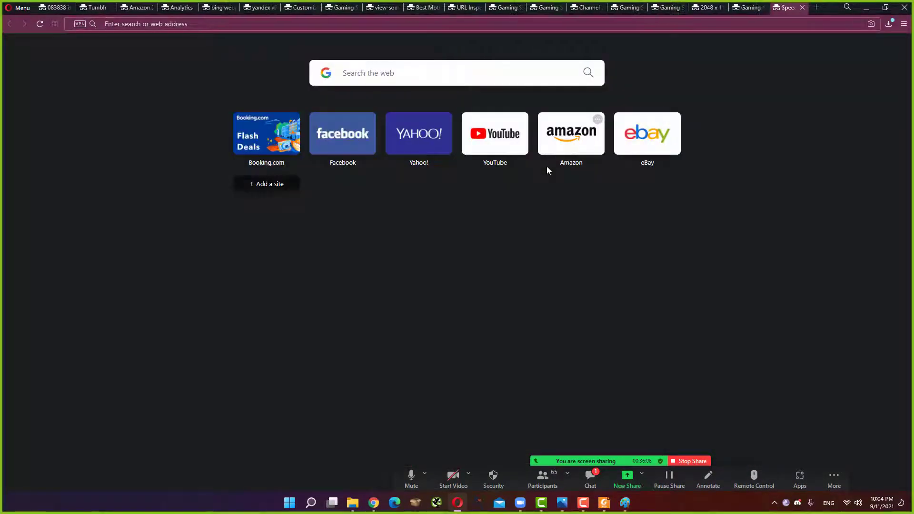
text(linkedin.)
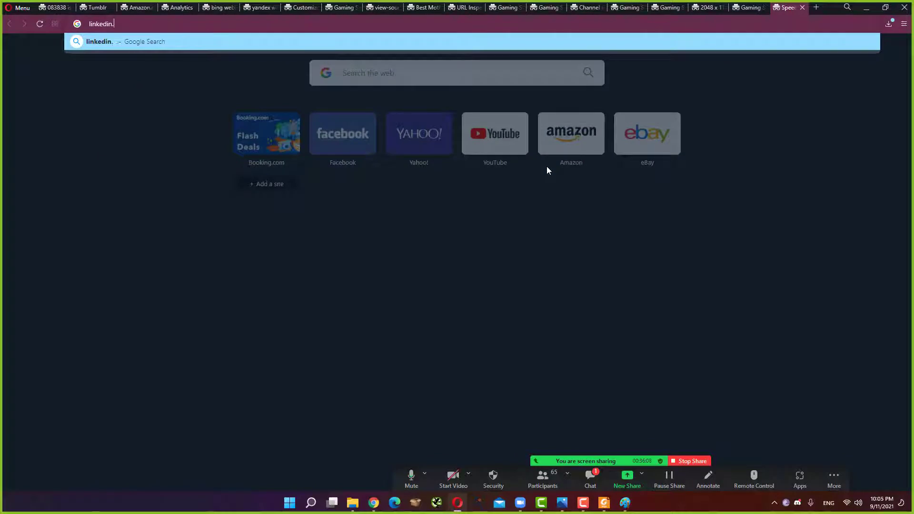
text(com)
key(Return)
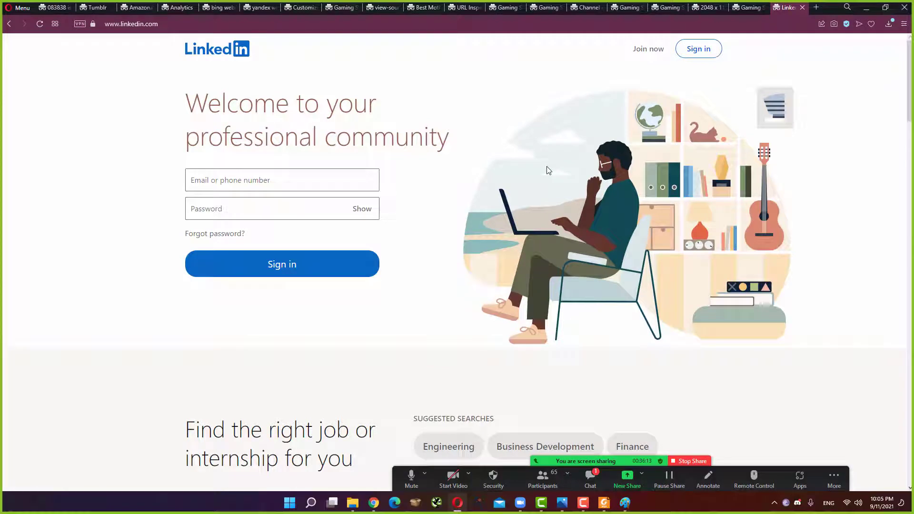
click(648, 48)
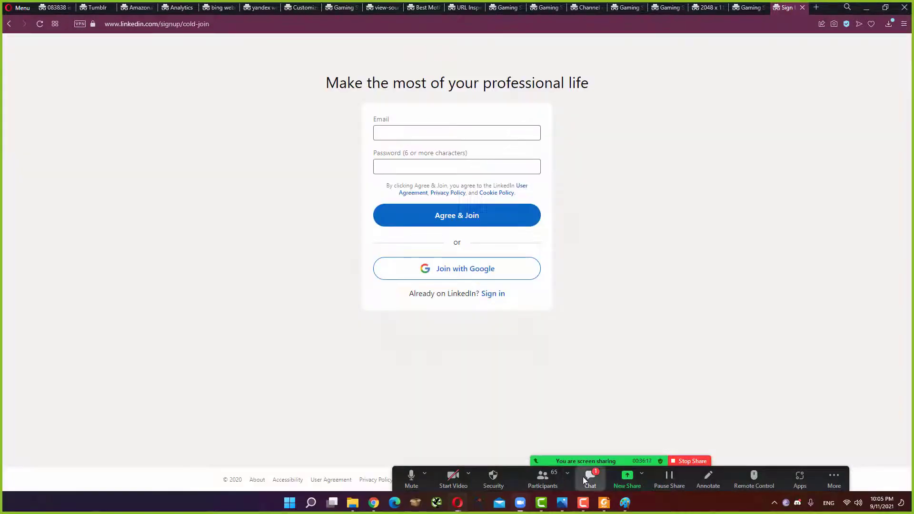
click(589, 476)
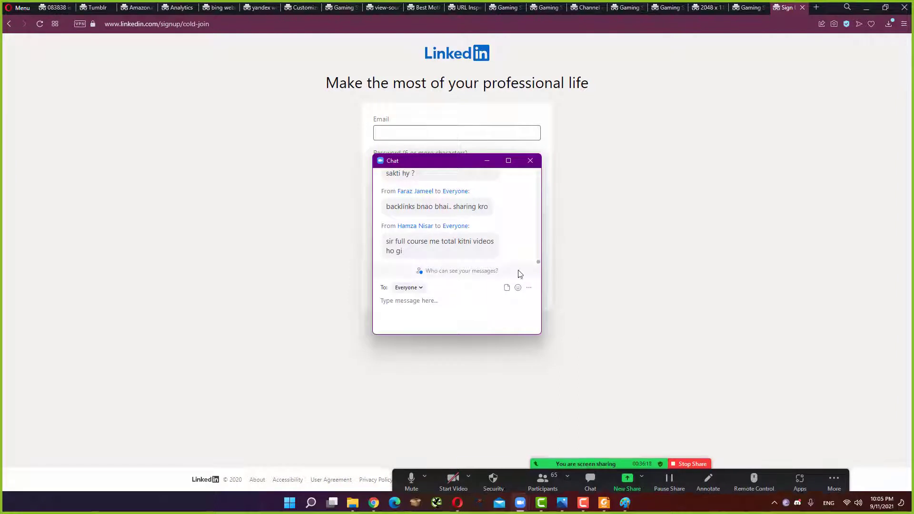
scroll(506, 206, up, 1)
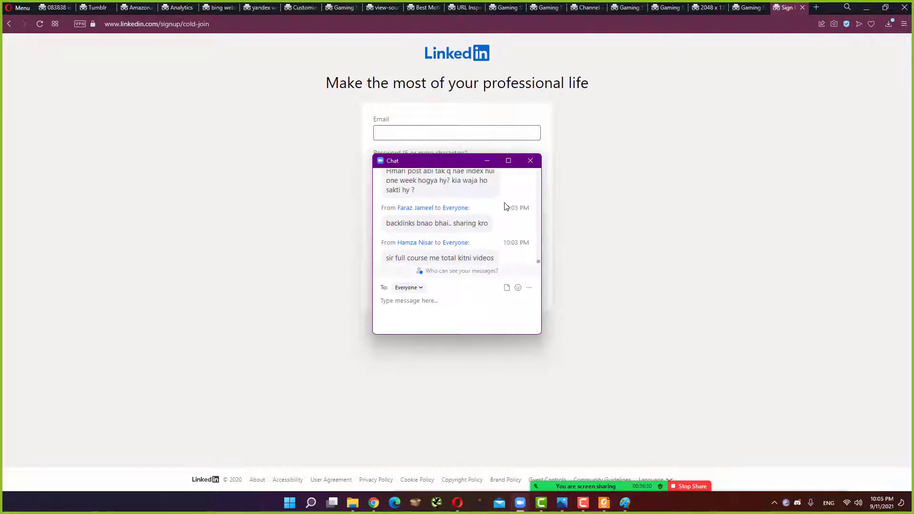
scroll(503, 192, up, 2)
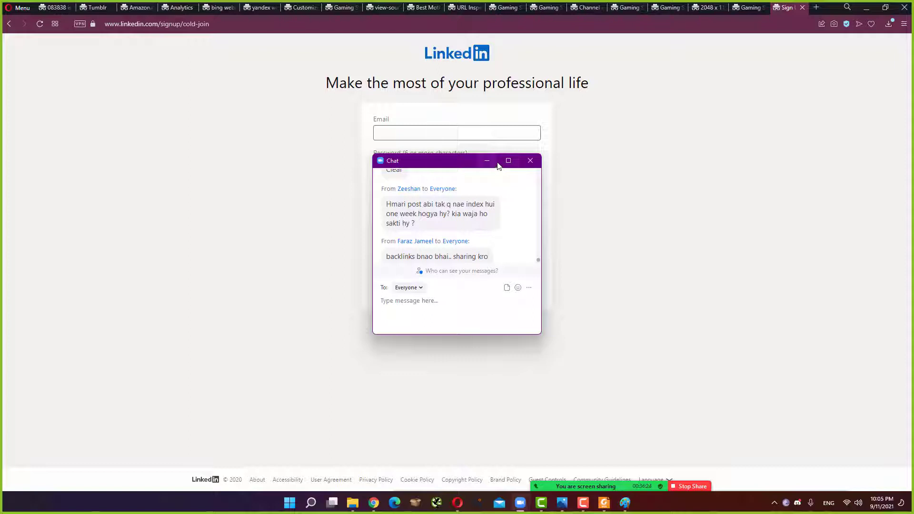
scroll(501, 193, up, 1)
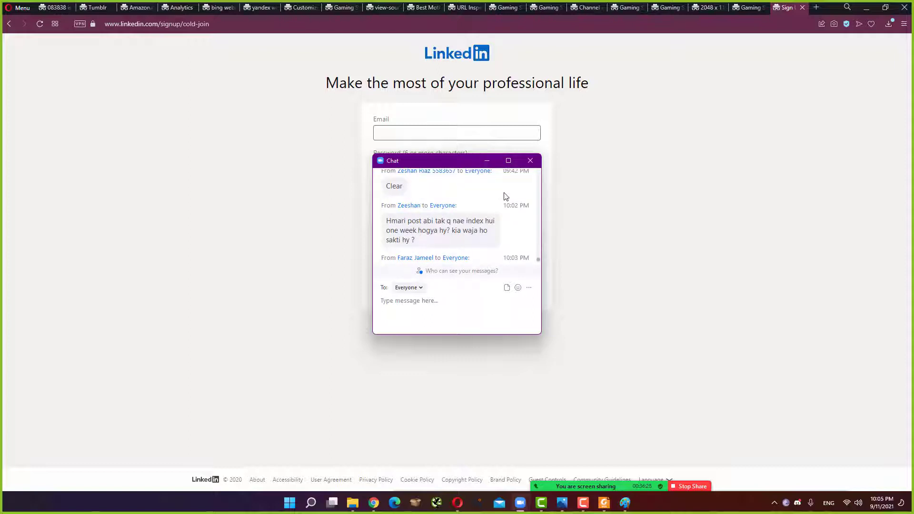
click(492, 162)
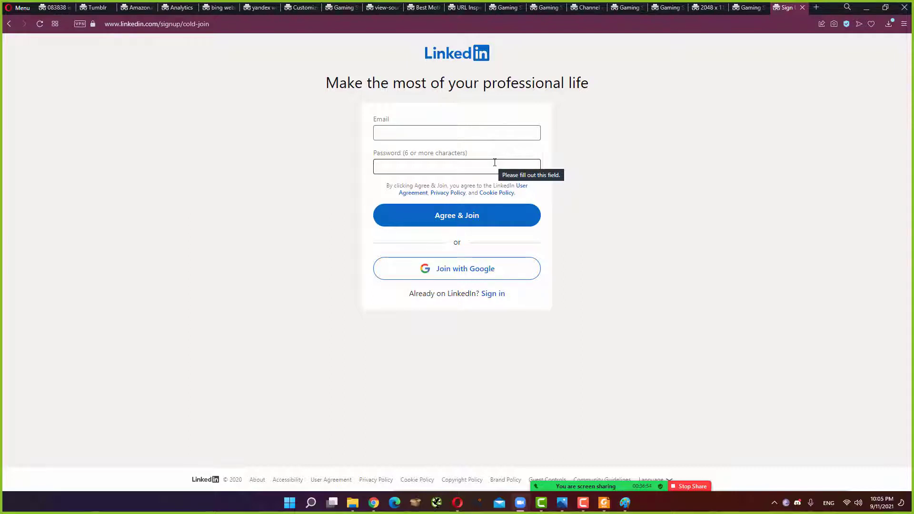
Enter the account's e-mail address and password, then Agree & Join.
click(482, 132)
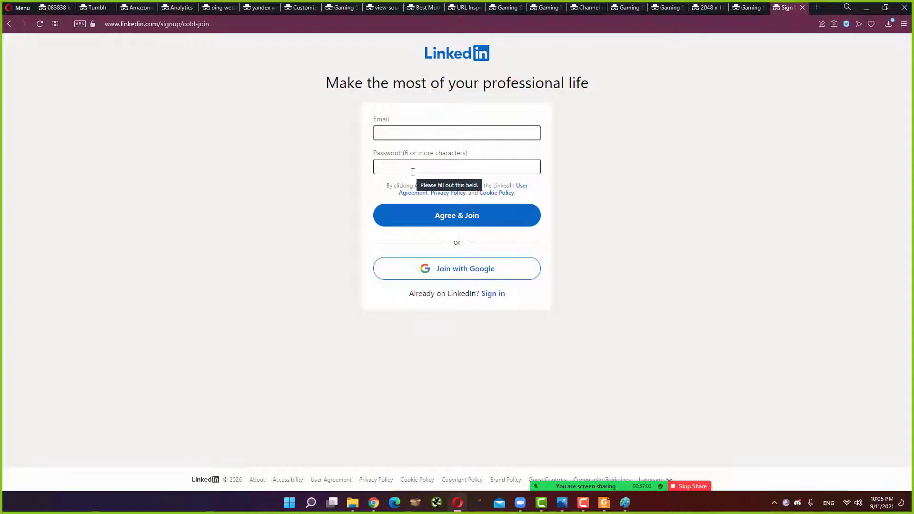
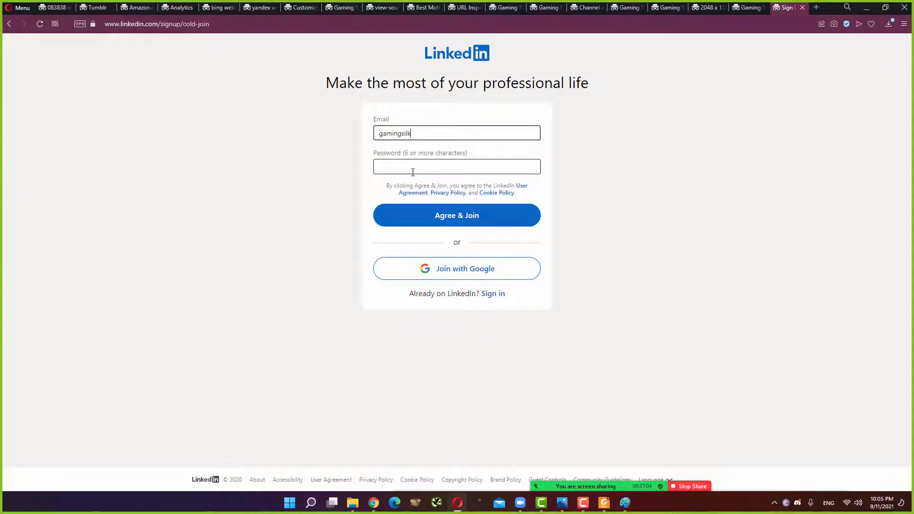
click(412, 173)
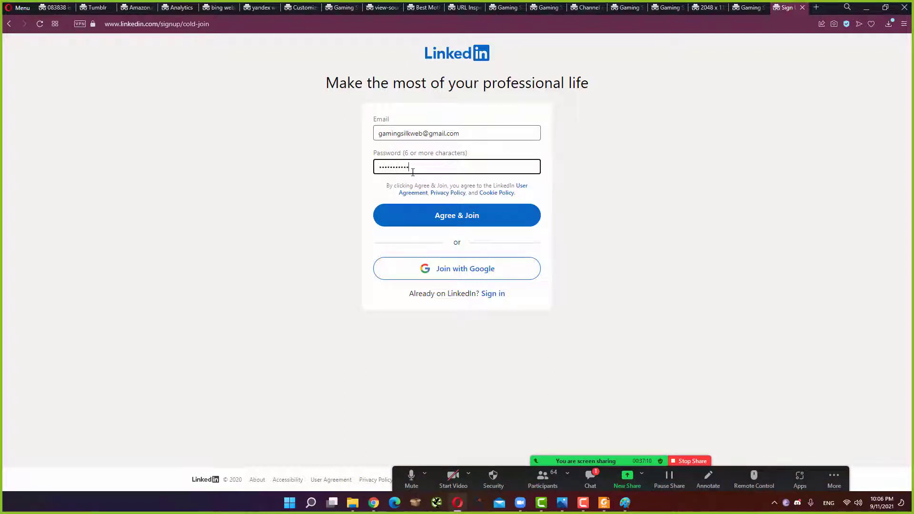
click(464, 215)
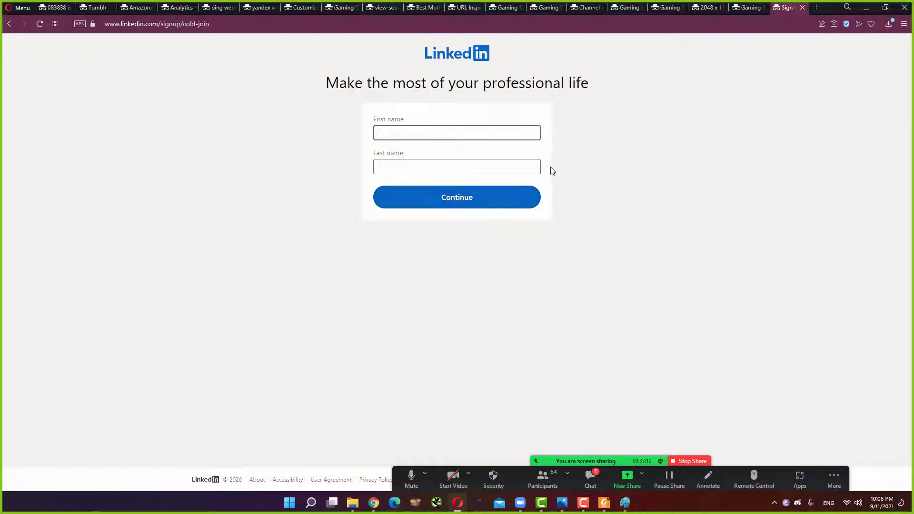
Fill in the first and last name and continue.
text(Aleem)
key(Tab)
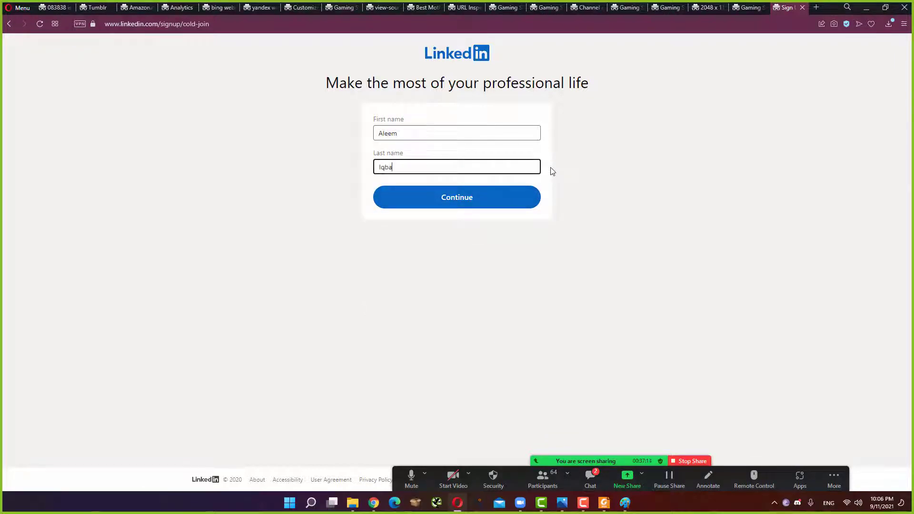
click(495, 204)
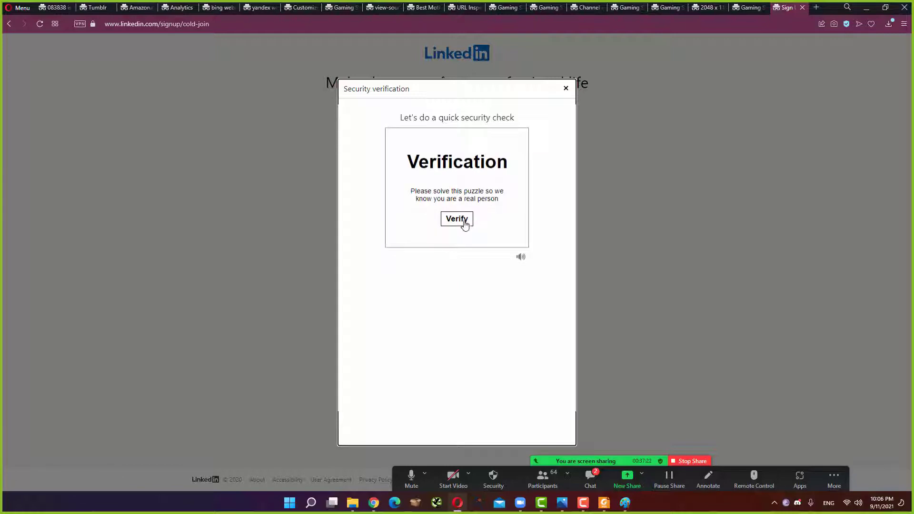
Solve the security puzzle by picking the upright animal tile in each round.
click(458, 220)
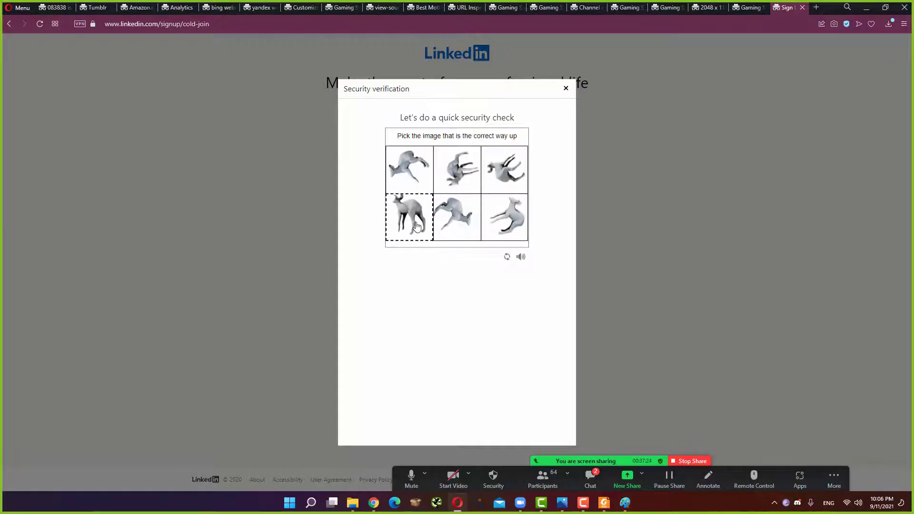
click(415, 227)
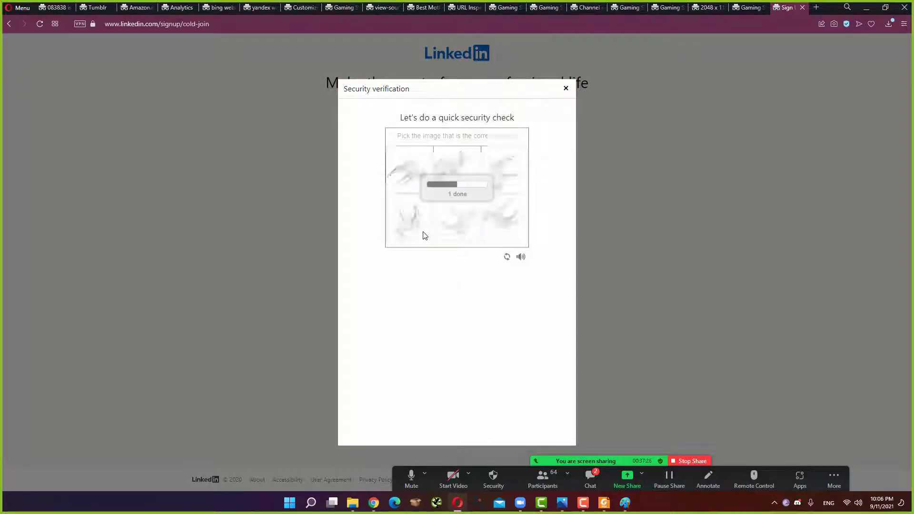
click(449, 183)
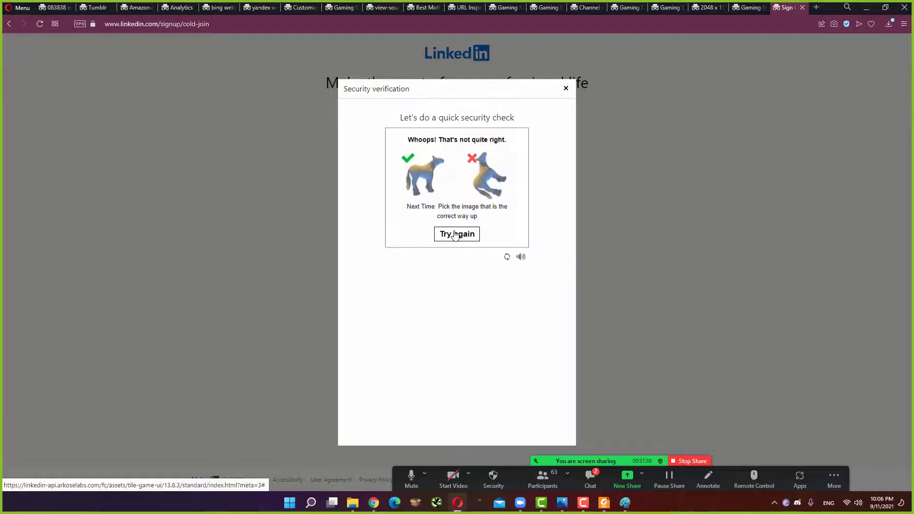
click(455, 235)
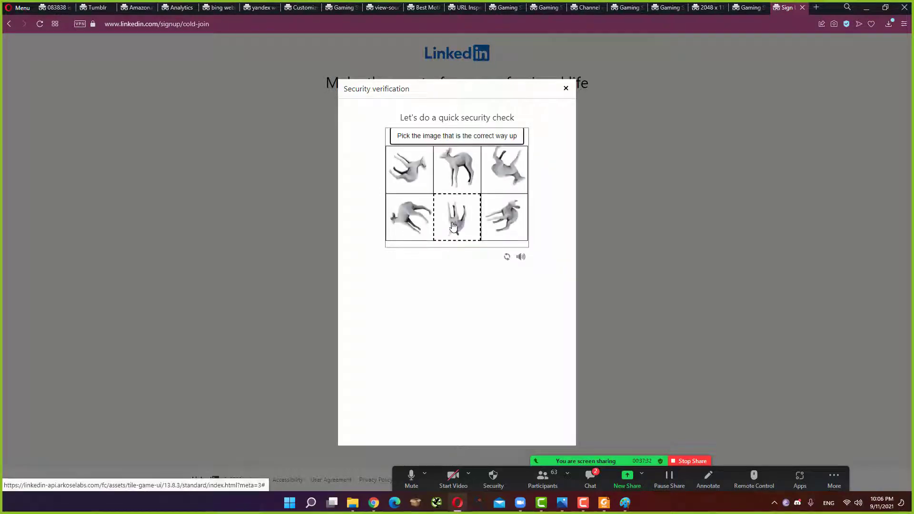
click(453, 189)
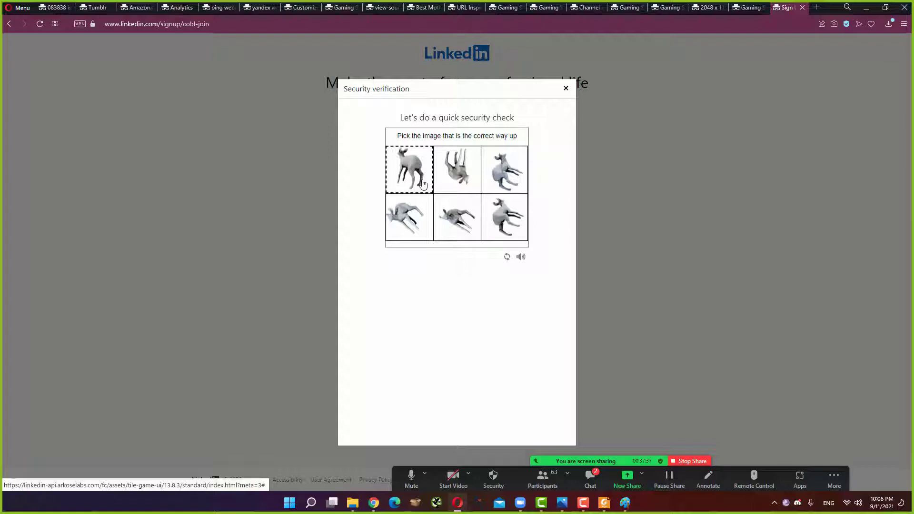
click(423, 184)
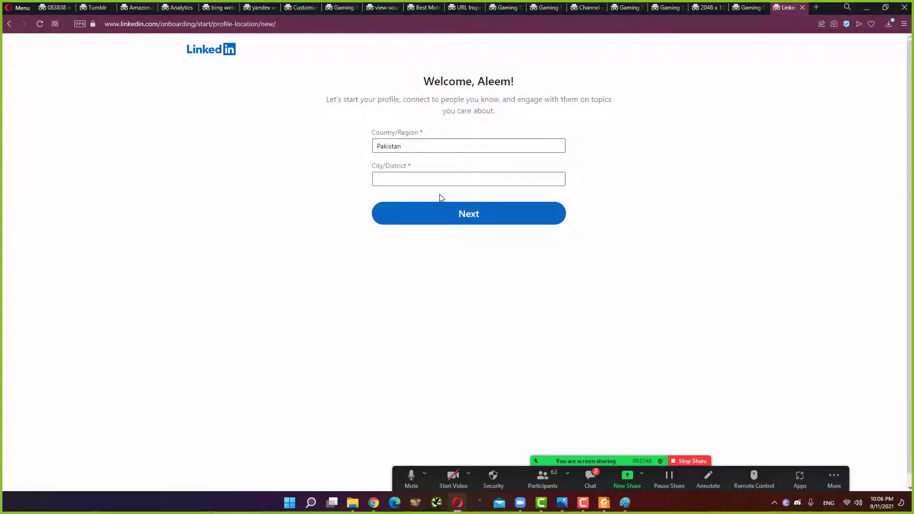
Set the location to Islāmābād, Pakistan and continue.
click(439, 180)
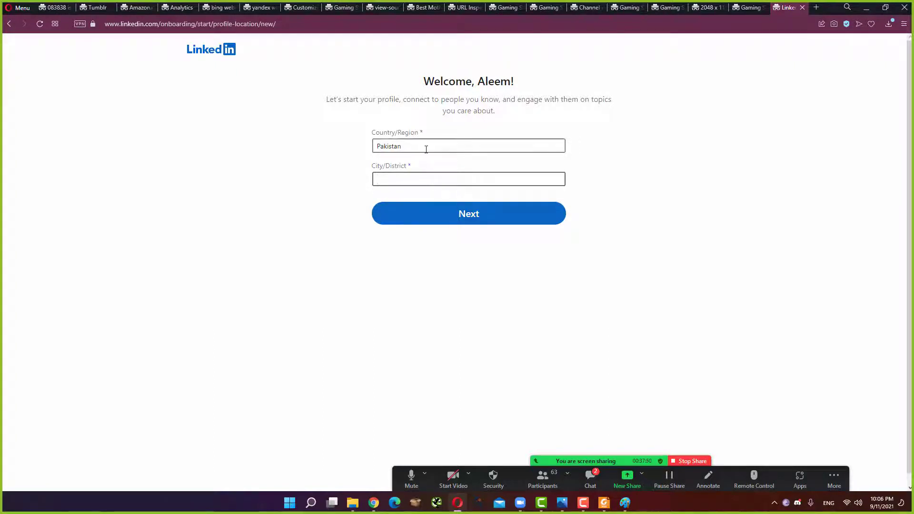
text(Islamabad)
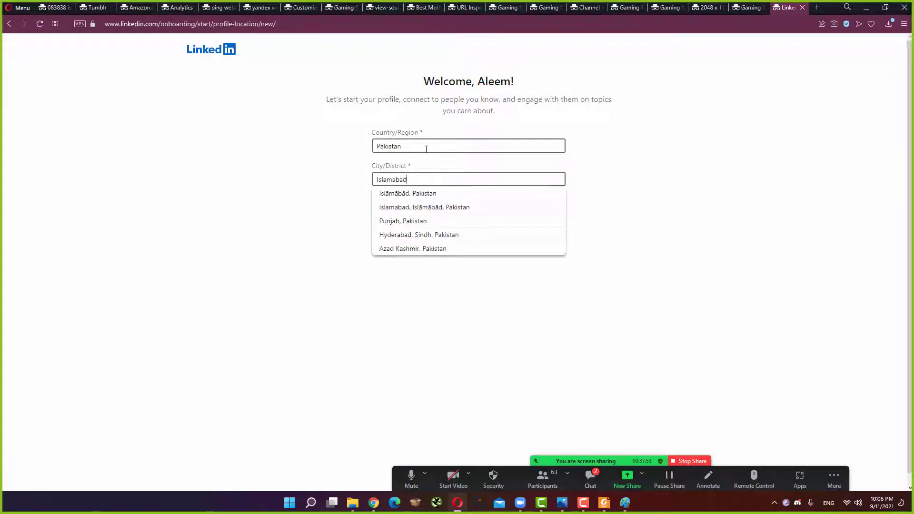
click(479, 206)
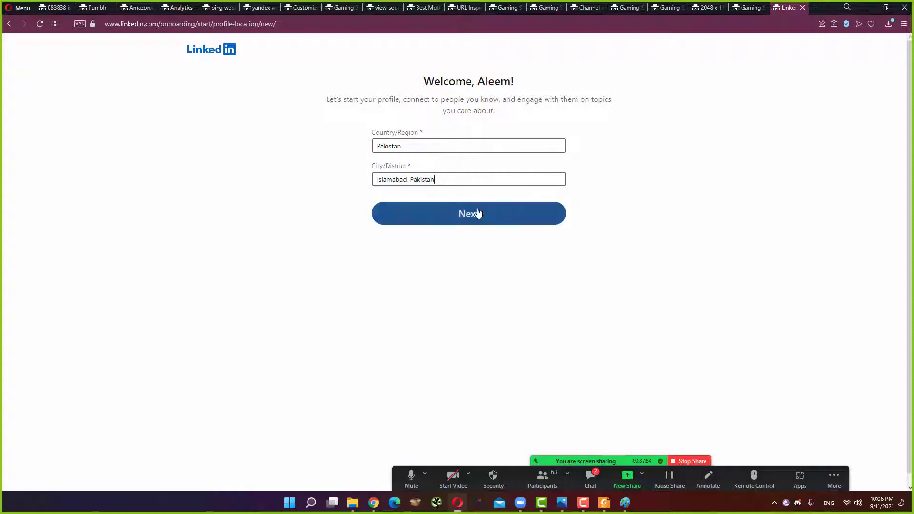
click(480, 213)
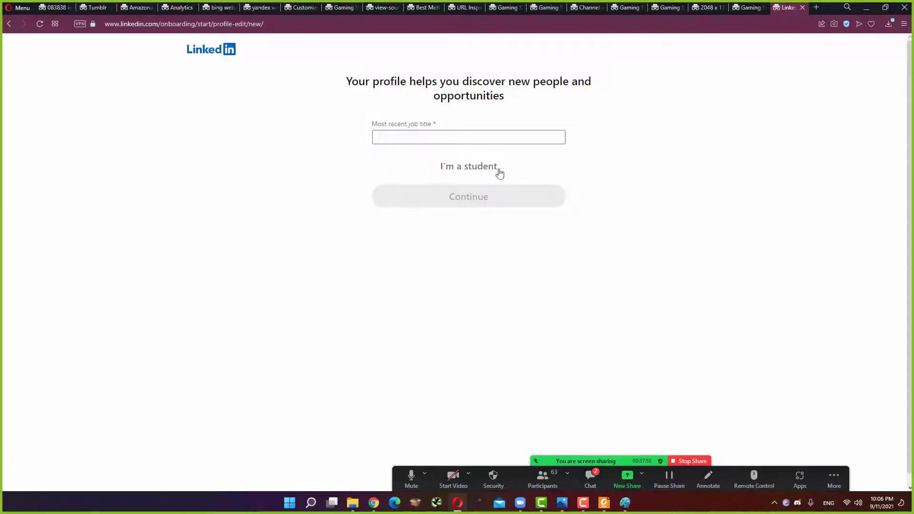
Enter the most recent job as a full-time Writer at Big Techies.
click(488, 169)
click(472, 138)
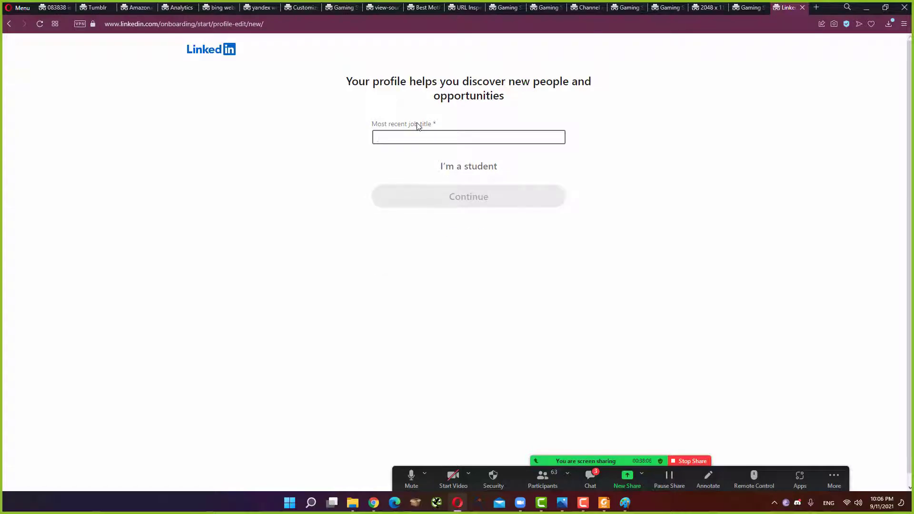
text(Writer)
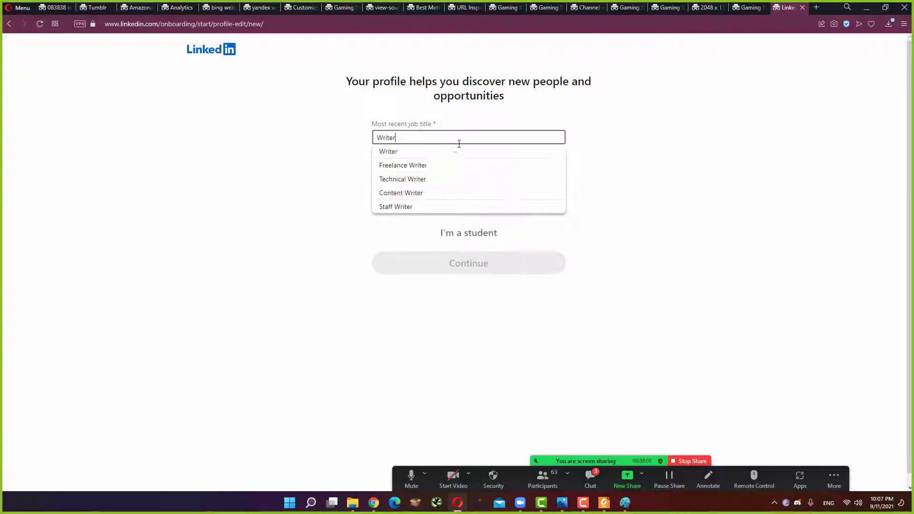
click(457, 151)
click(459, 174)
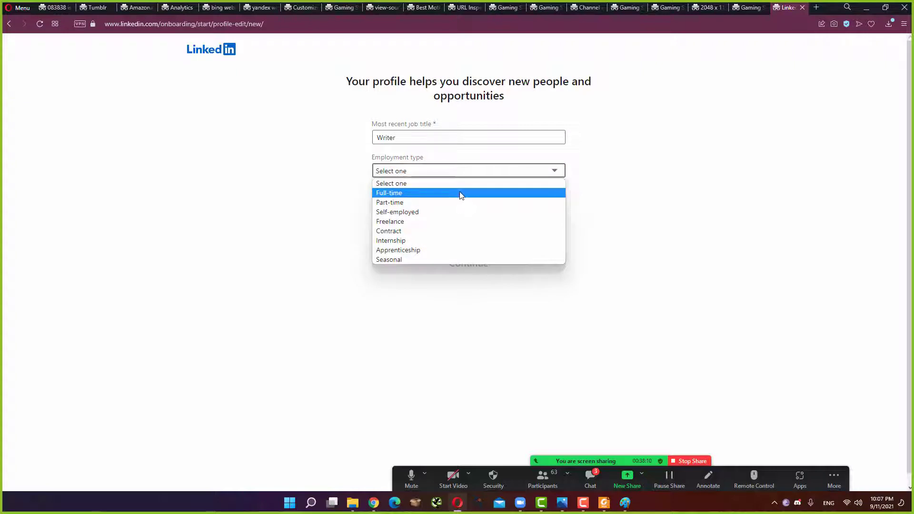
click(461, 193)
click(460, 199)
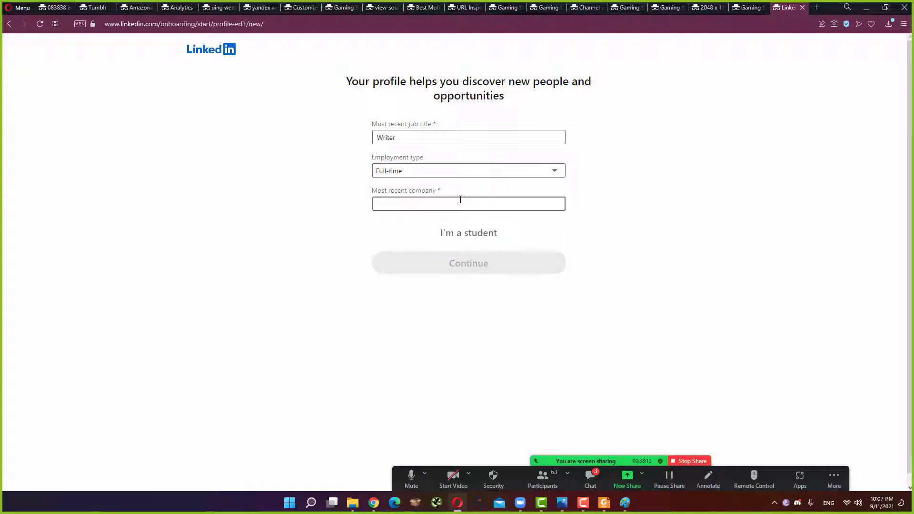
text(Big Tec)
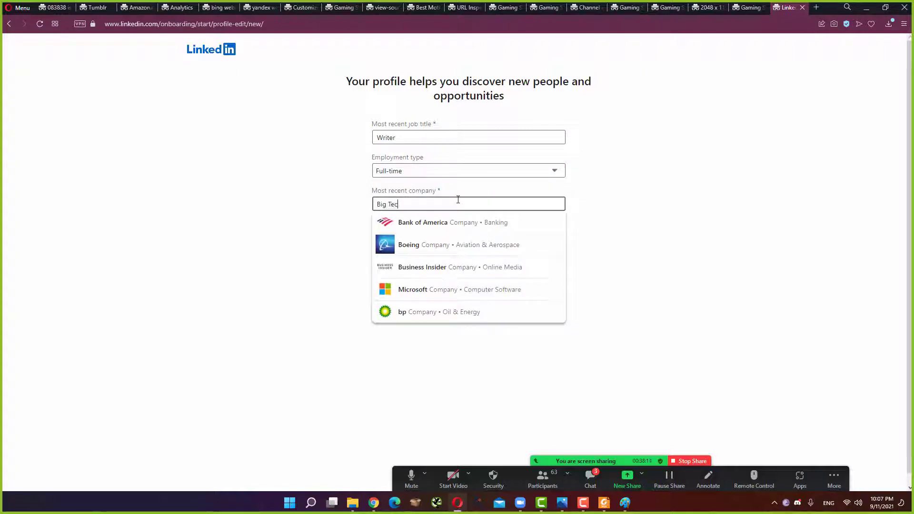
text(hies)
Submit the job details, then refresh Gmail and open LinkedIn's new confirmation email.
click(442, 269)
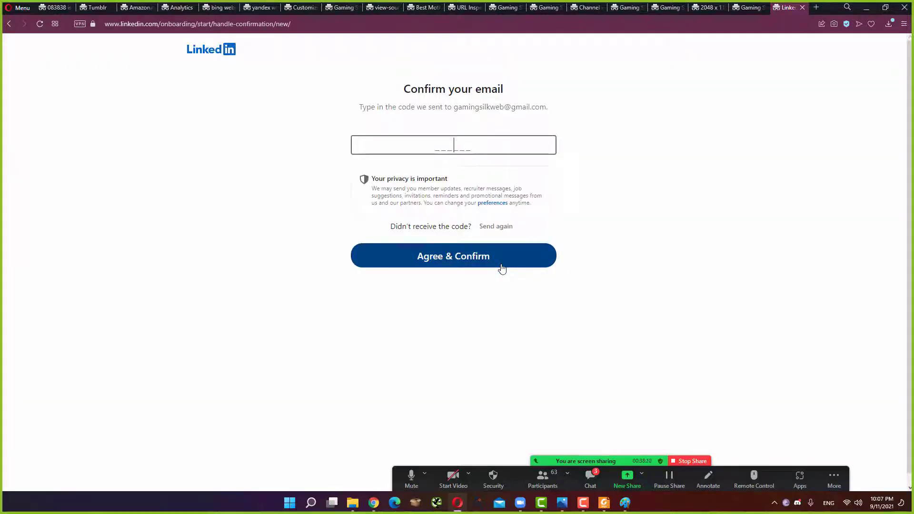
click(94, 8)
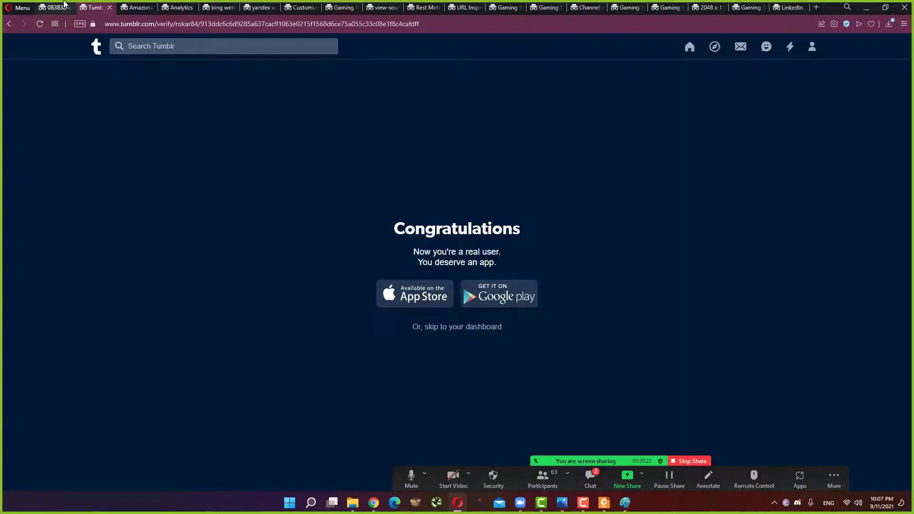
click(64, 5)
click(71, 111)
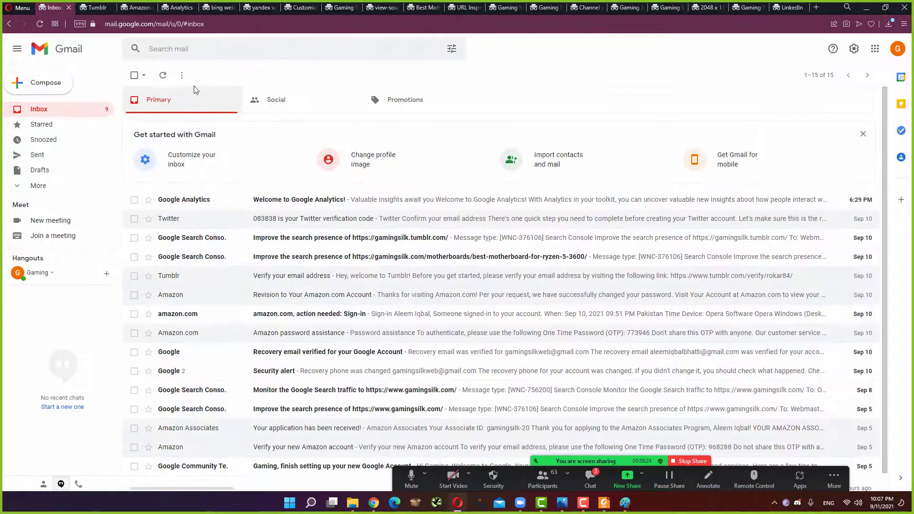
click(162, 74)
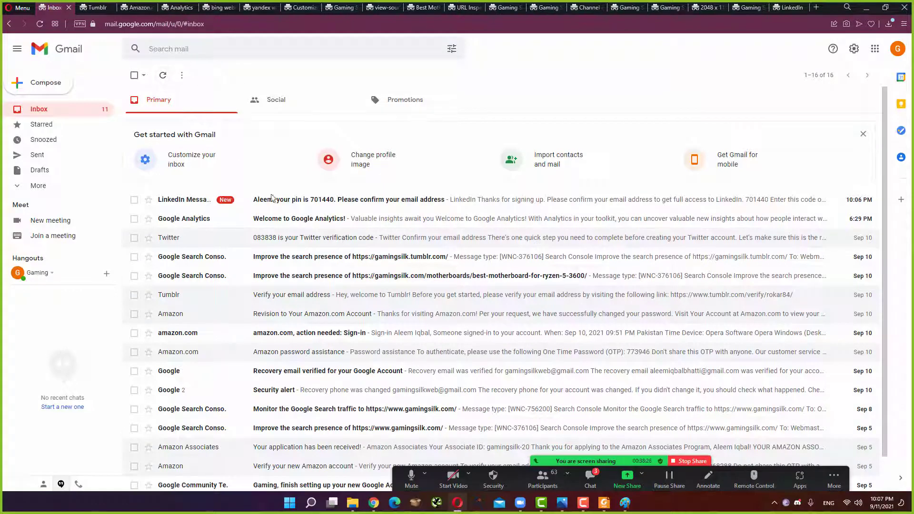
click(285, 199)
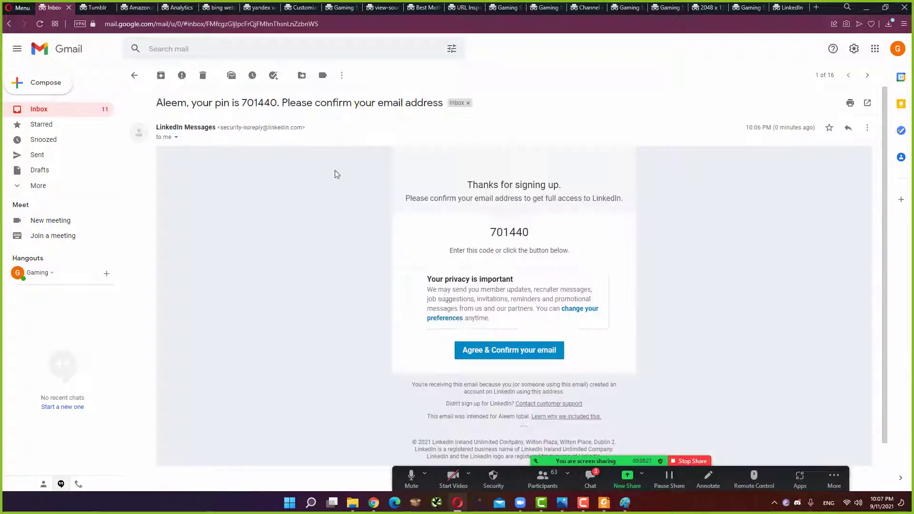
Copy the email's verification code into LinkedIn's confirmation page and agree and confirm.
double_click(500, 231)
key(ctrl+c)
click(610, 257)
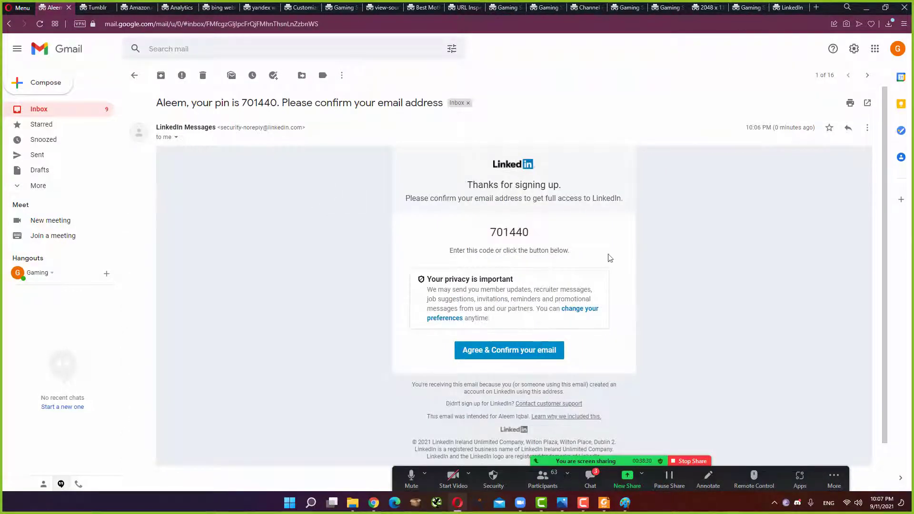
click(785, 6)
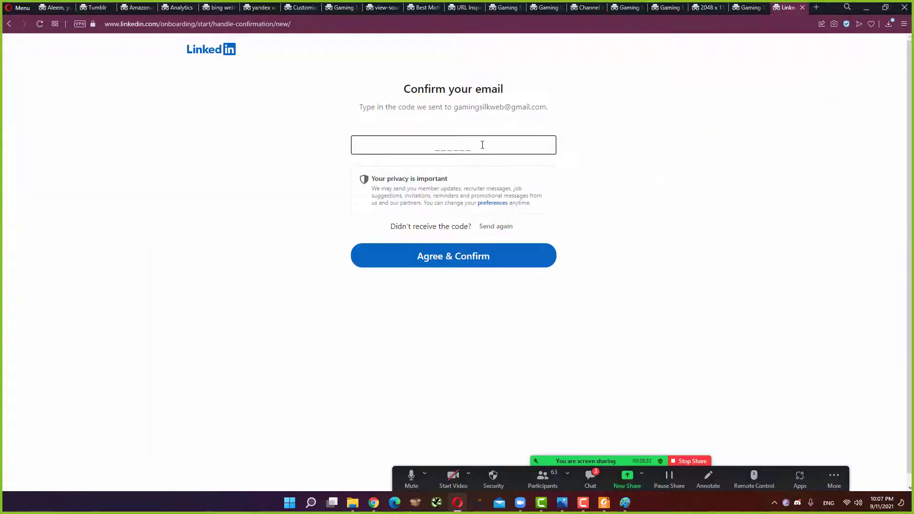
key(ctrl+v)
click(479, 257)
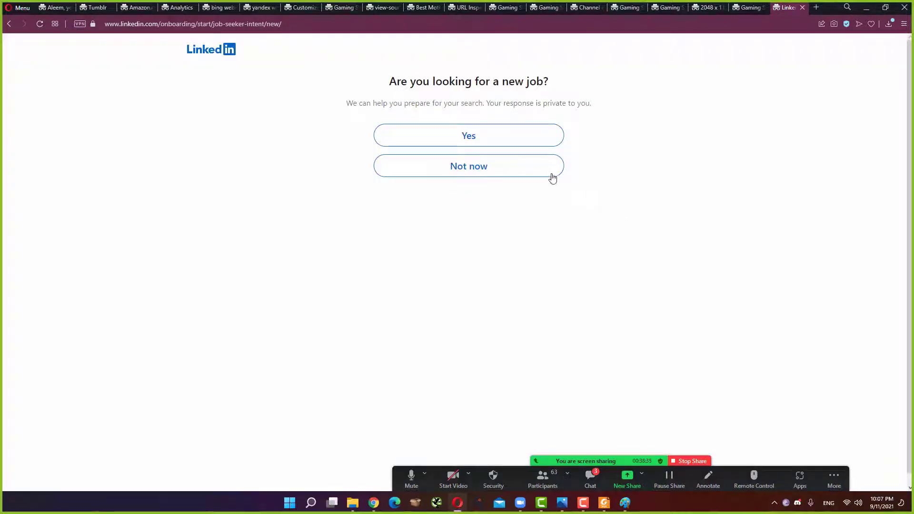
Decline the offer and skip importing email contacts.
click(552, 178)
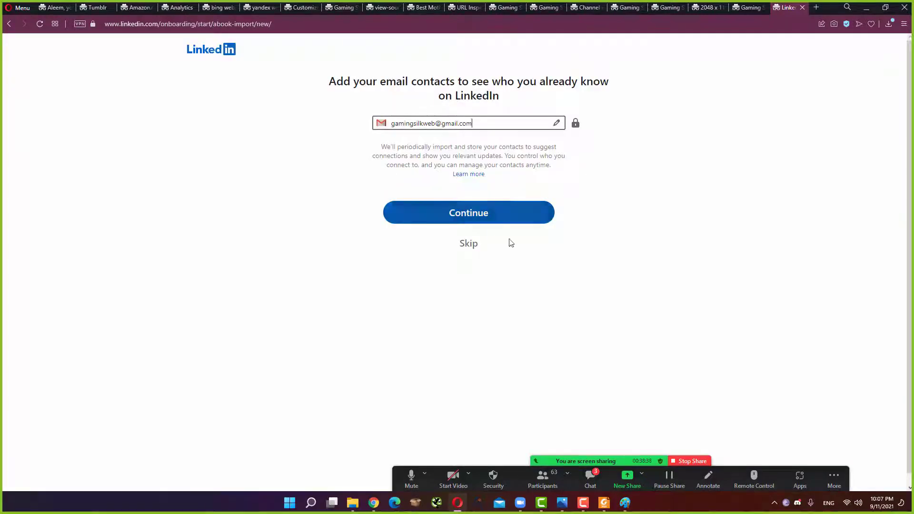
click(473, 244)
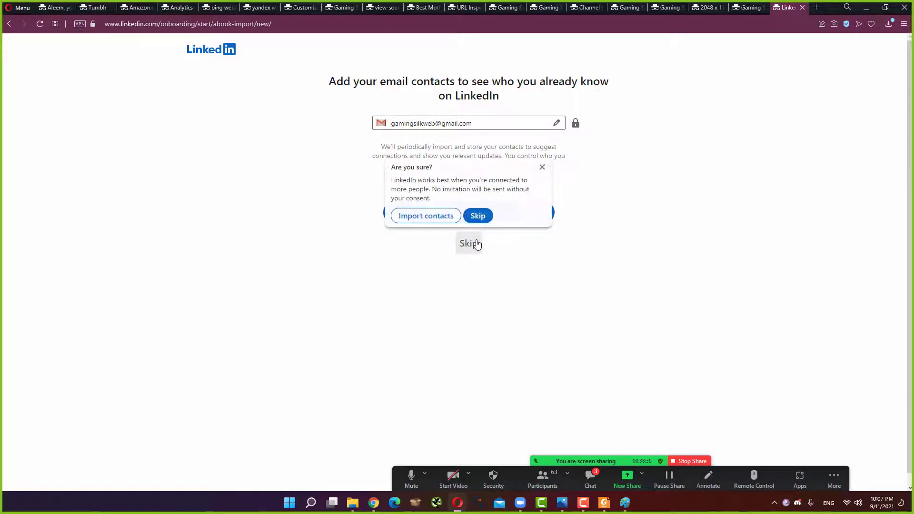
click(479, 216)
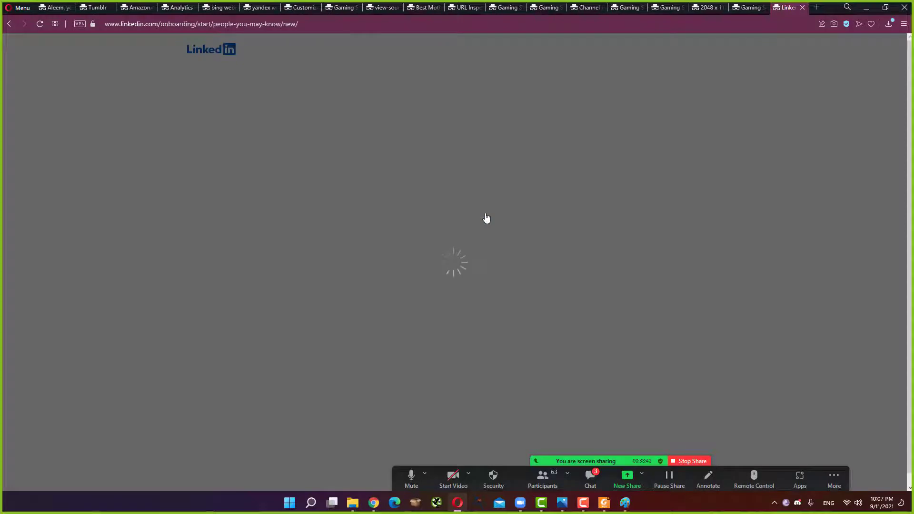
Skip the People you may know connection suggestions.
scroll(599, 213, down, 6)
scroll(599, 213, down, 10)
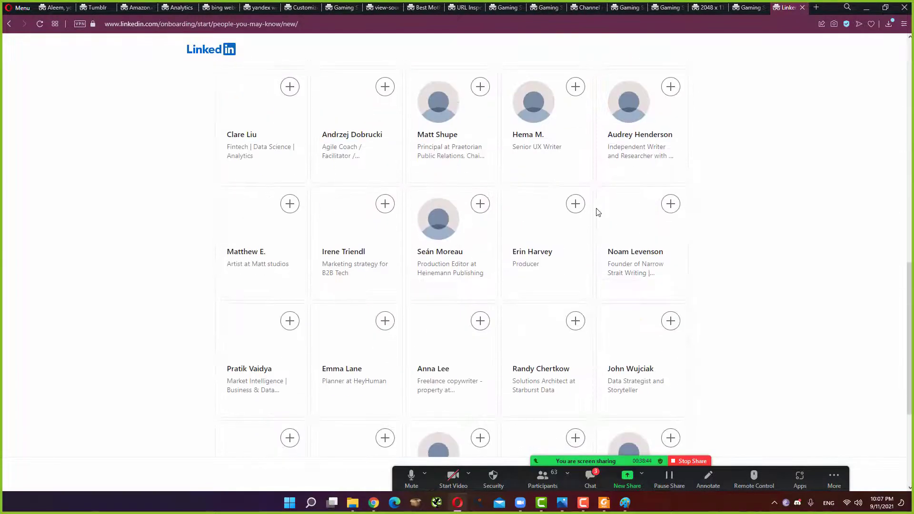
scroll(729, 93, up, 15)
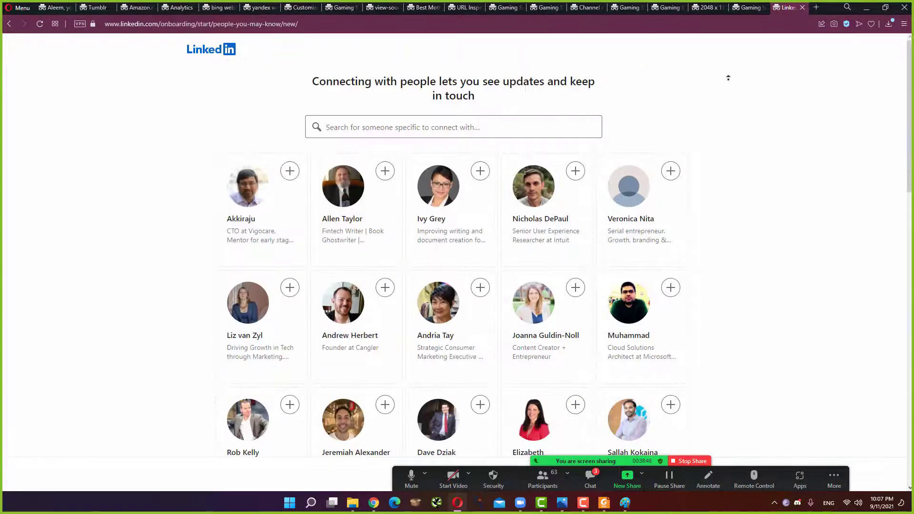
drag(640, 460, 359, 331)
click(566, 474)
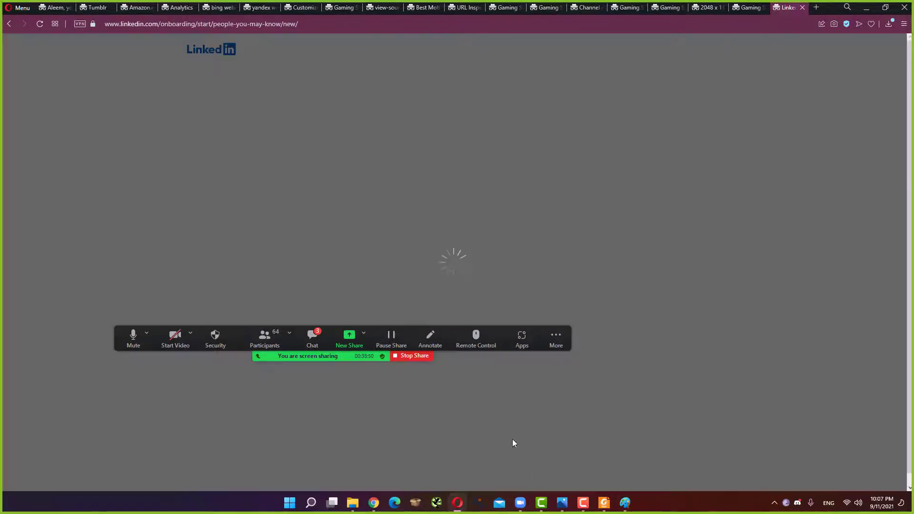
click(319, 335)
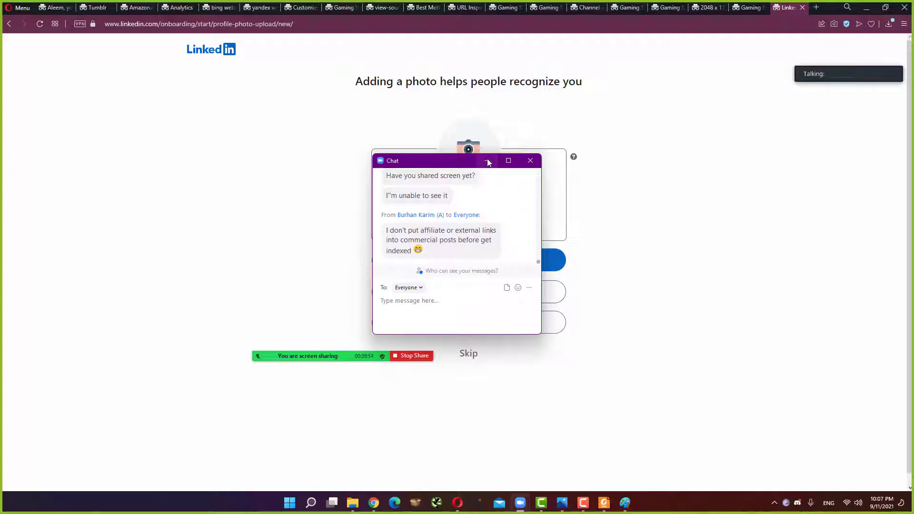
Upload the black slash Gaming Silk logo as the profile photo, save it, and continue.
scroll(485, 187, up, 2)
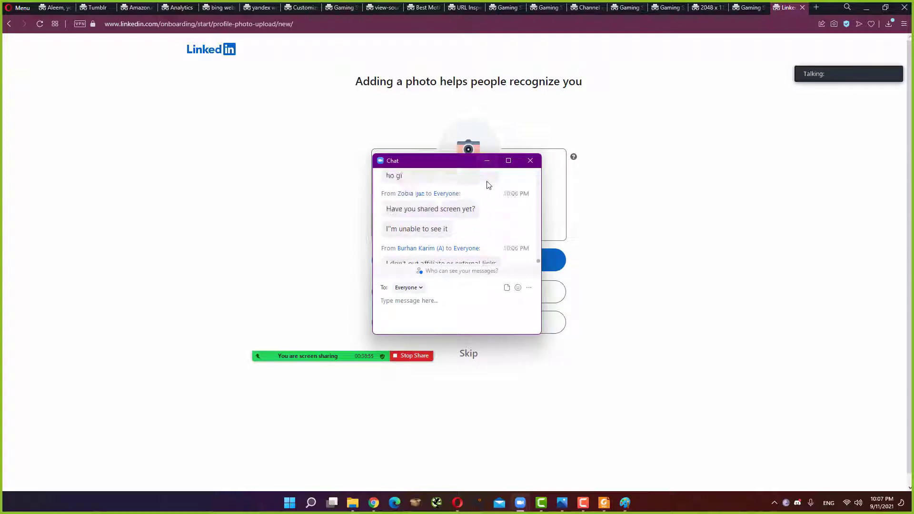
scroll(487, 183, up, 1)
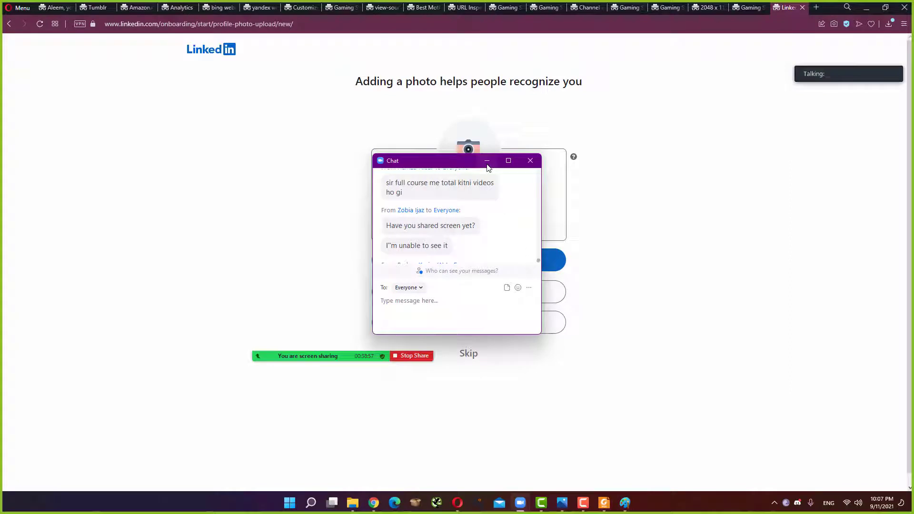
click(487, 163)
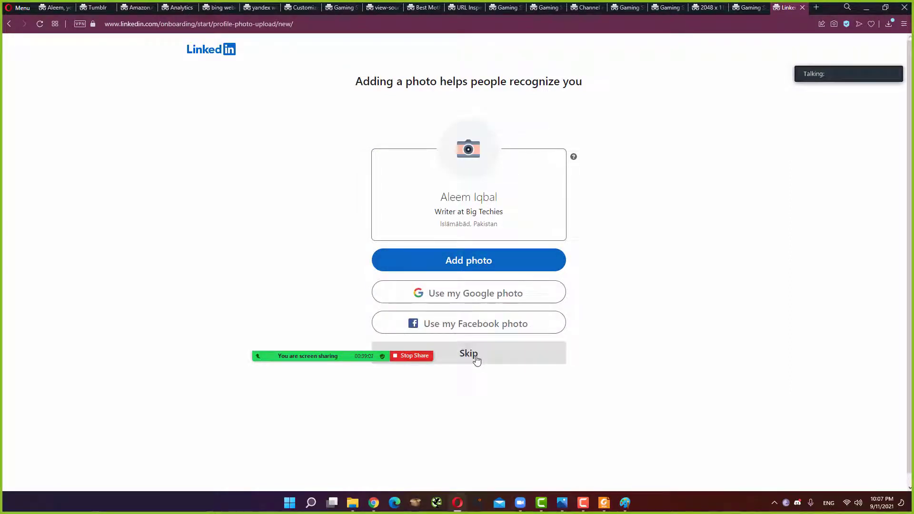
click(447, 261)
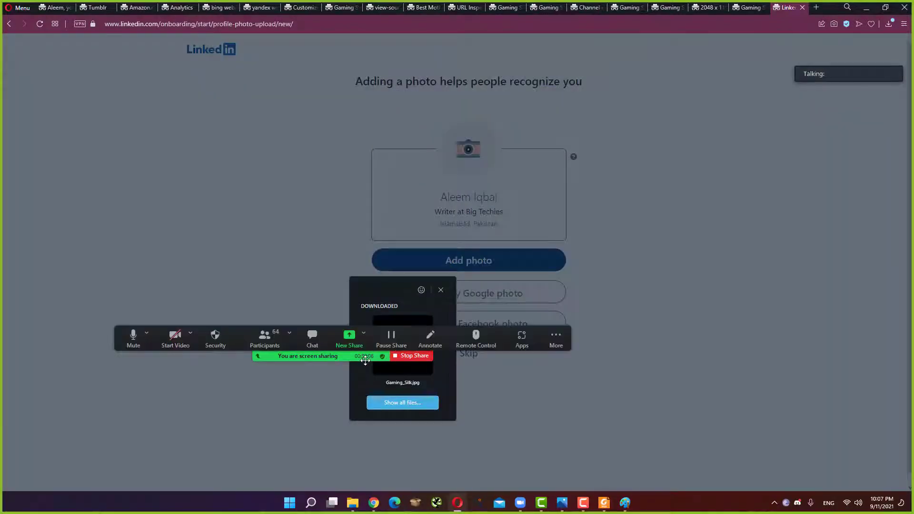
drag(363, 376, 383, 474)
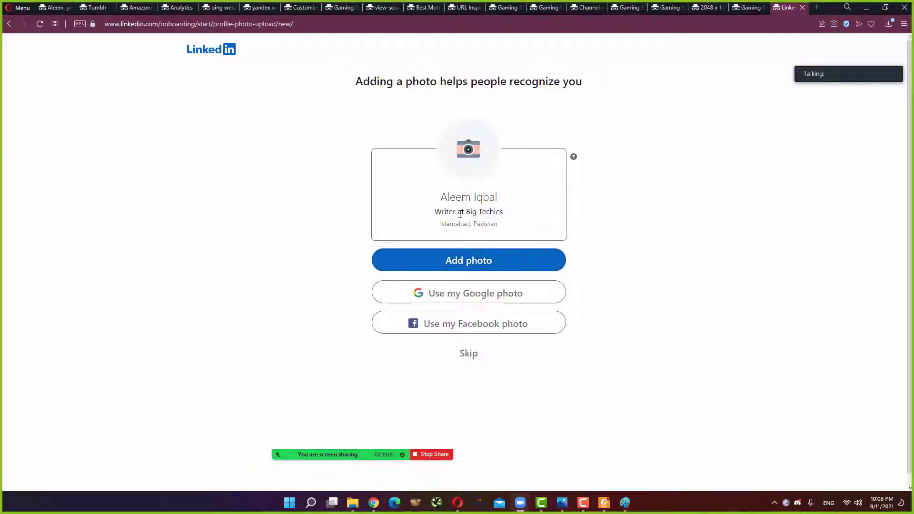
click(467, 158)
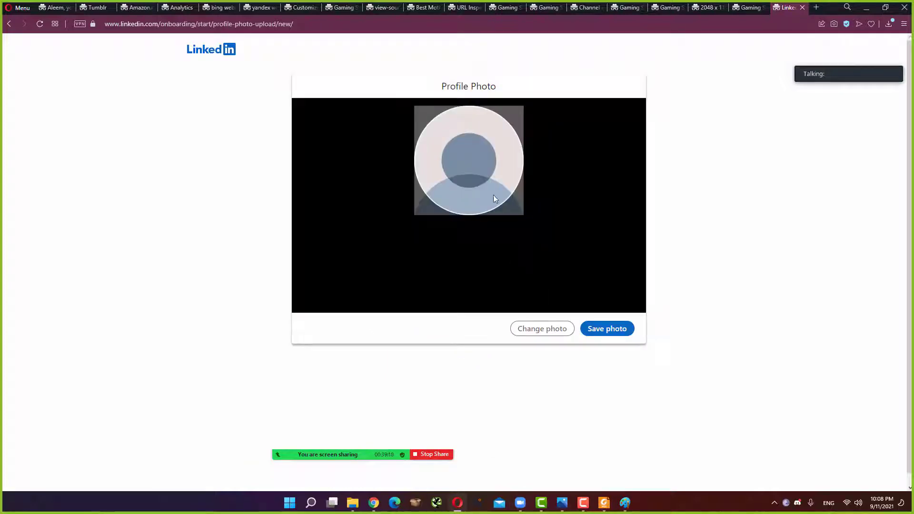
click(542, 328)
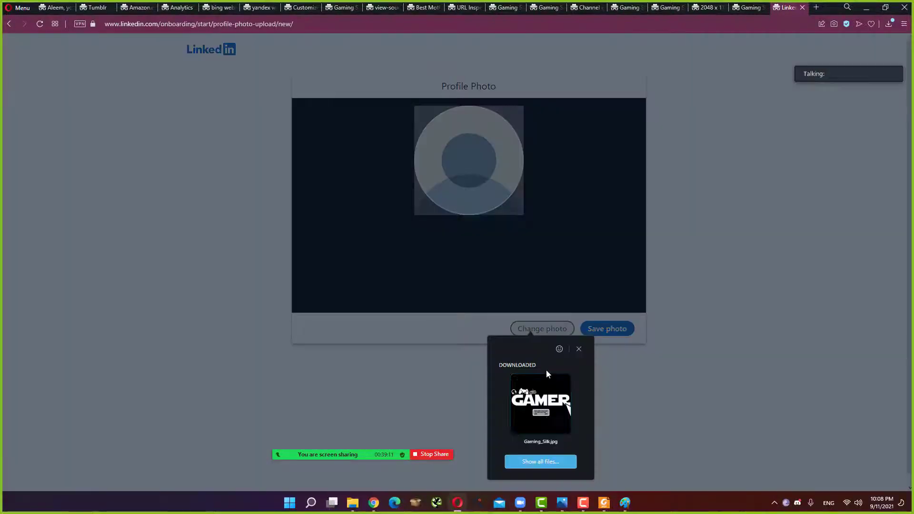
click(541, 461)
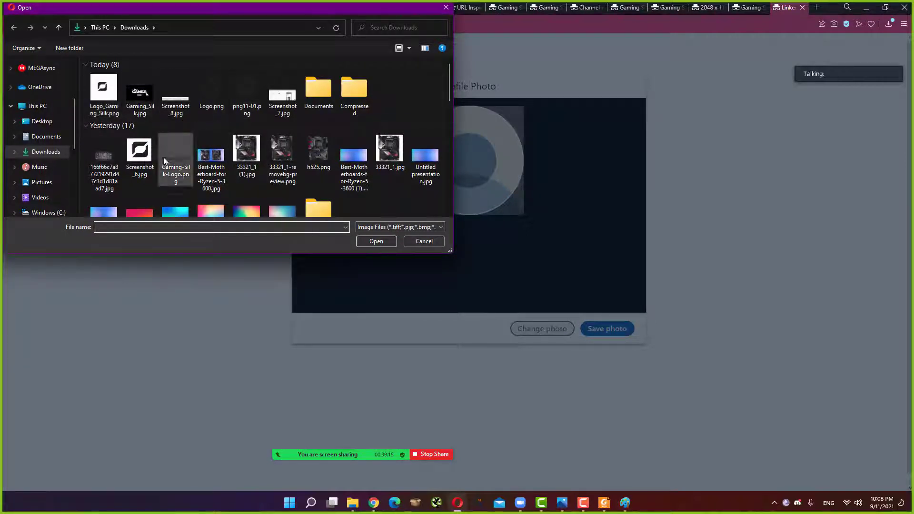
double_click(140, 157)
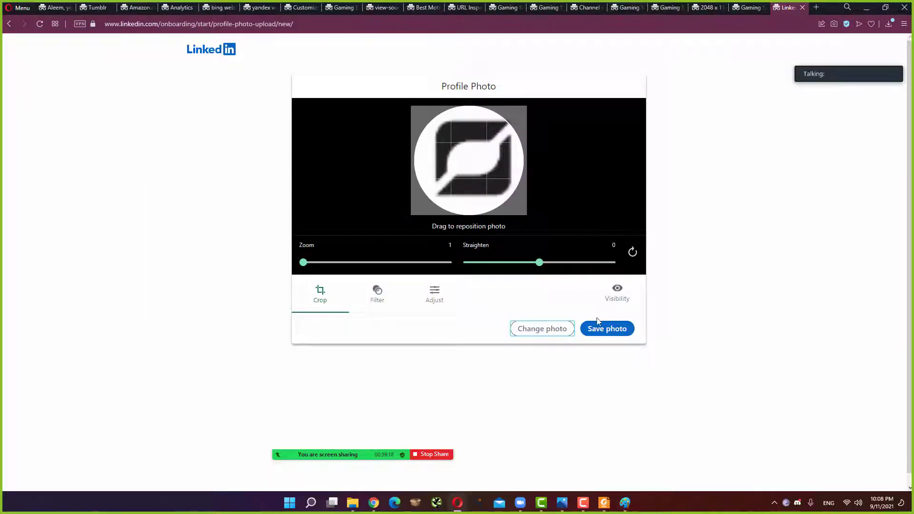
click(597, 328)
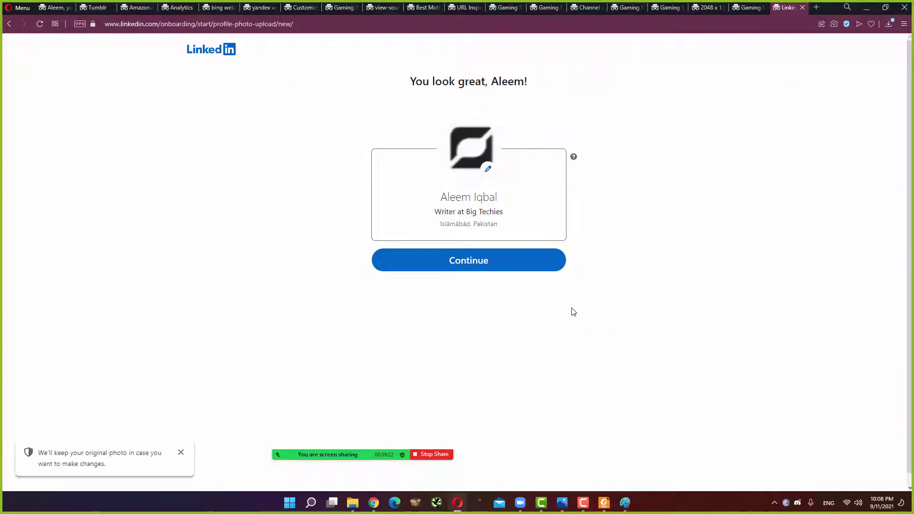
click(530, 260)
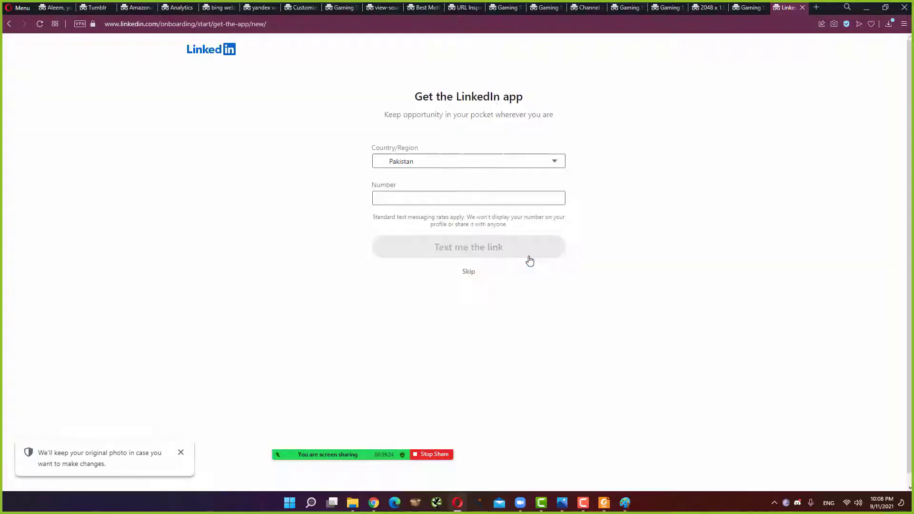
Skip the get-the-app step and finish onboarding.
click(468, 272)
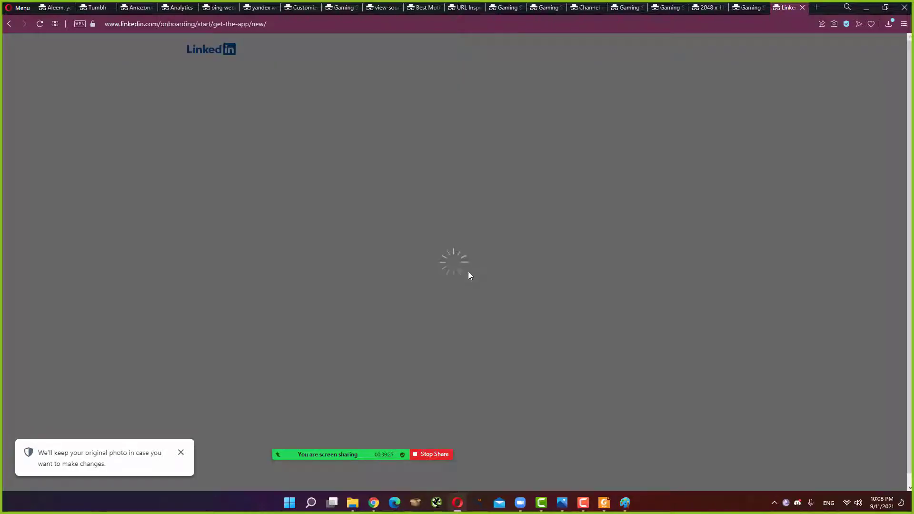
scroll(704, 290, down, 2)
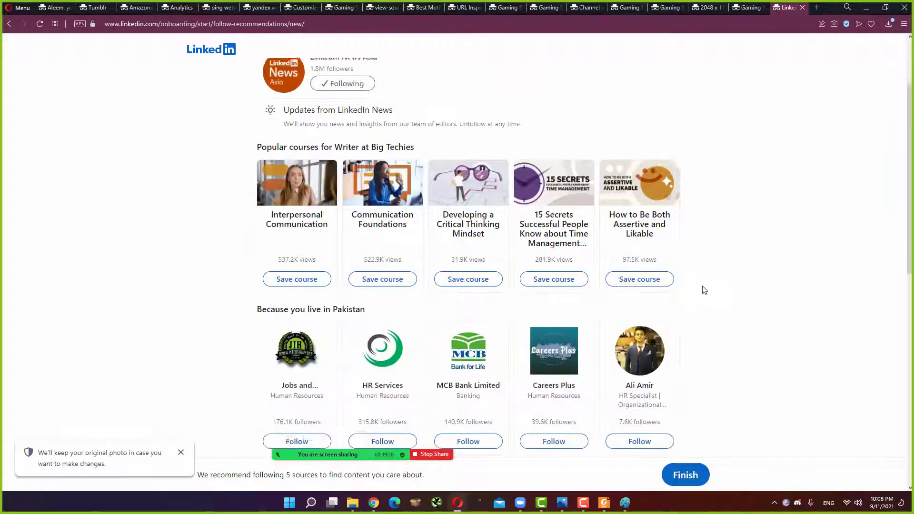
click(685, 464)
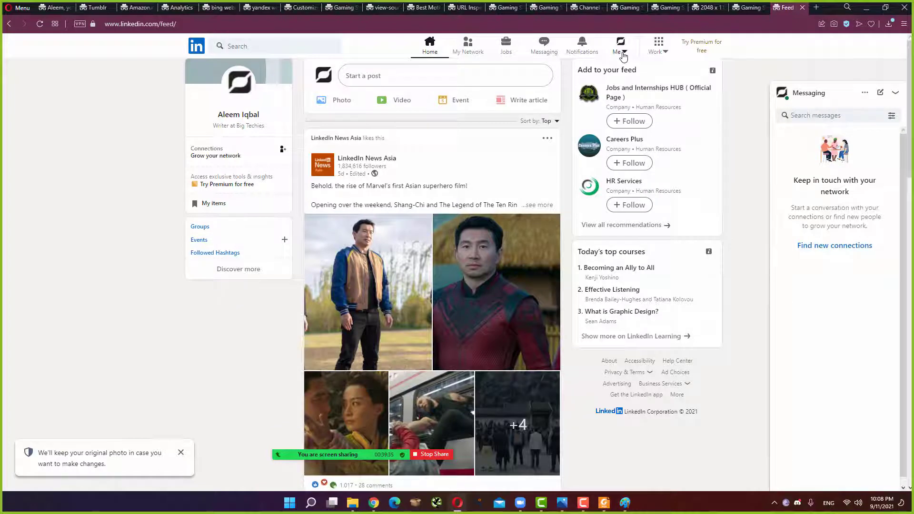
Open Settings & Privacy, Account preferences, and the name, location, and industry editor.
click(623, 56)
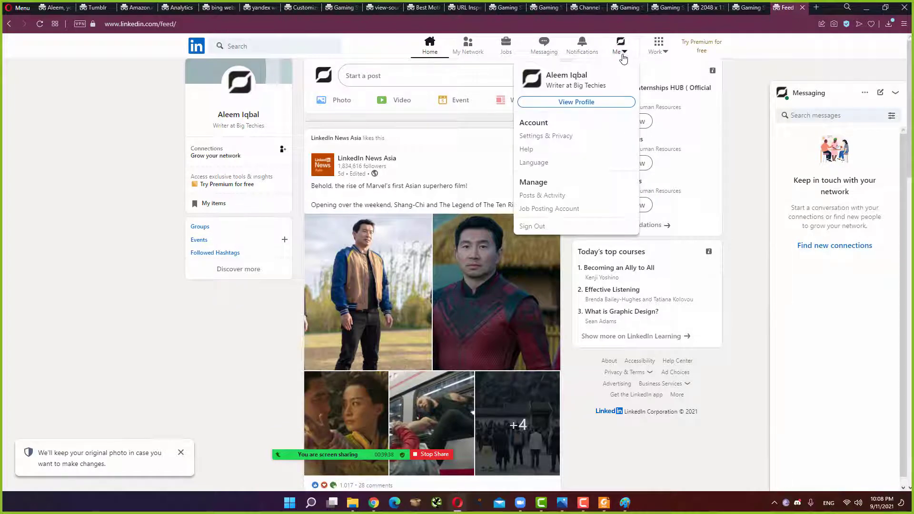
click(593, 138)
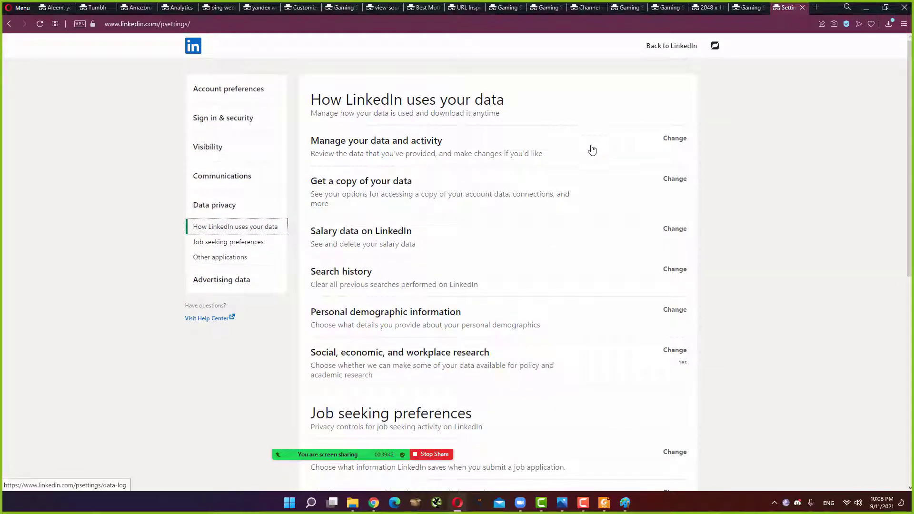
click(255, 97)
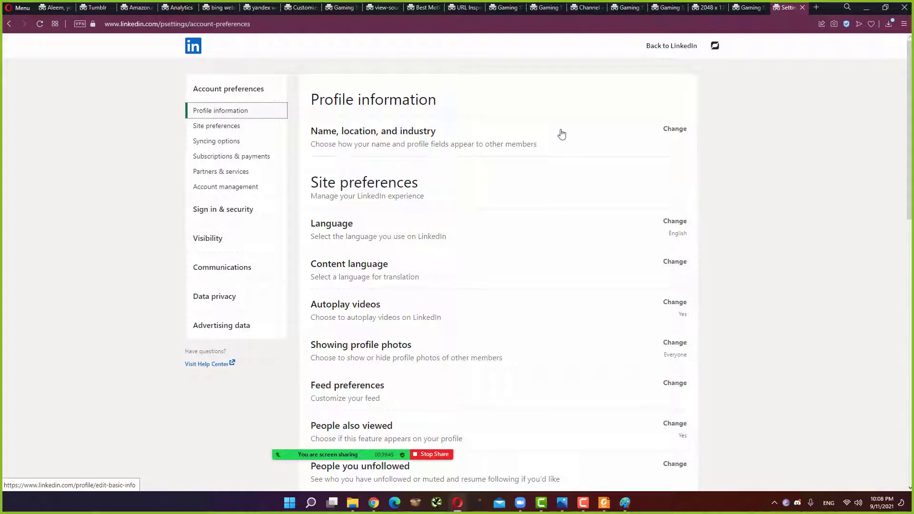
click(582, 145)
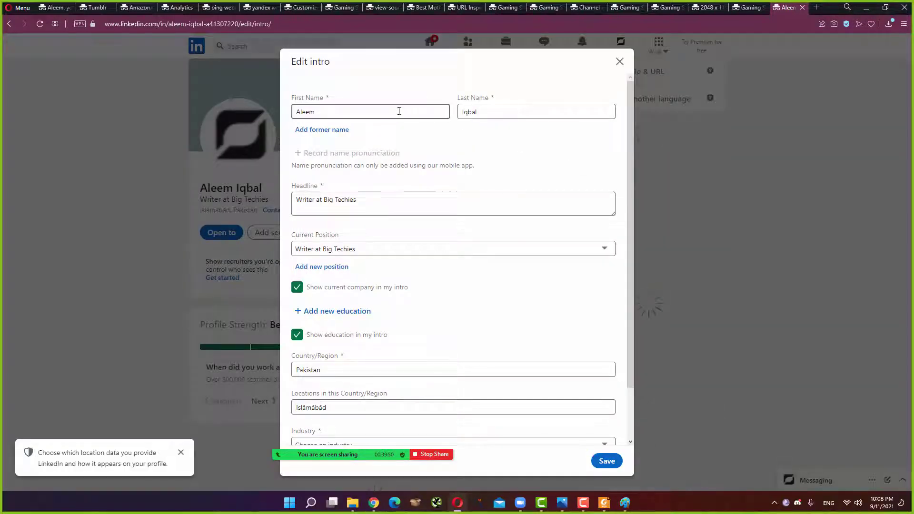
Change the first name to Gaming and the last name to Silk.
double_click(399, 111)
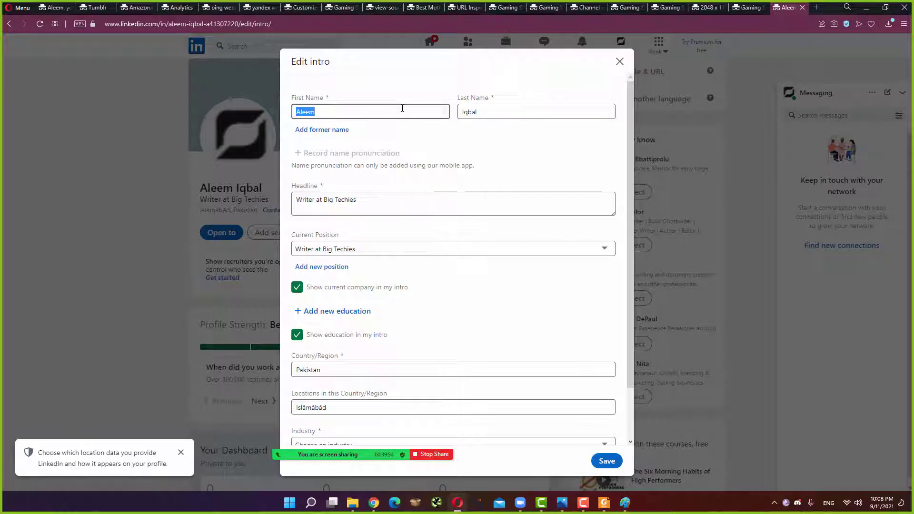
text(Gaming)
key(Tab)
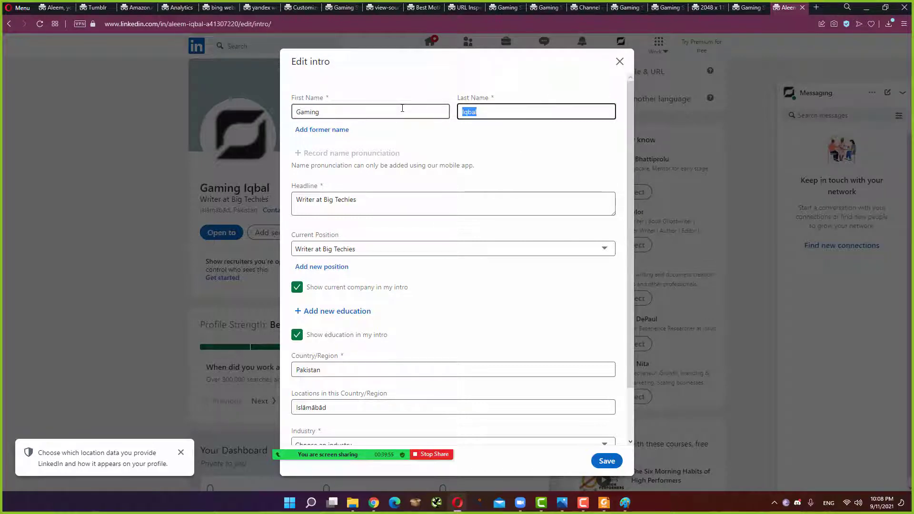
text(Silk)
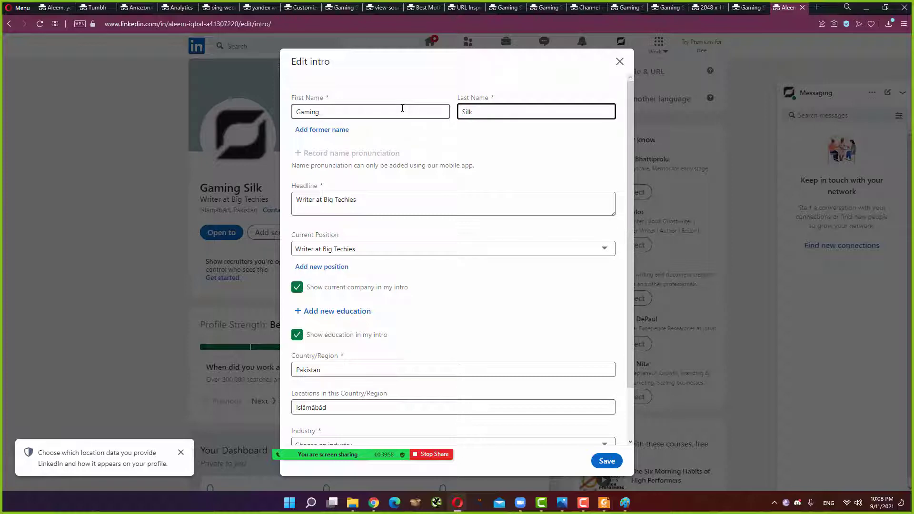
Replace the headline with 'Expert Gaming Hardware Reviewer'.
triple_click(434, 199)
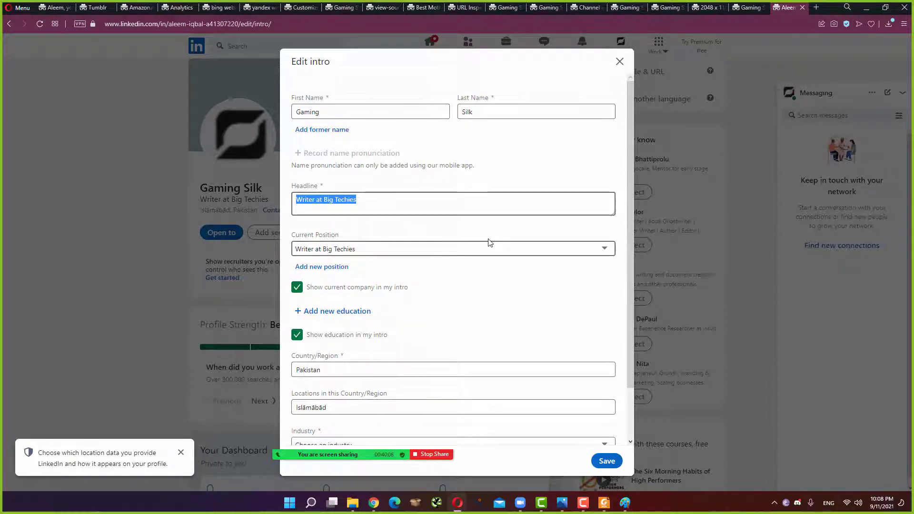
scroll(490, 246, down, 1)
scroll(490, 248, up, 1)
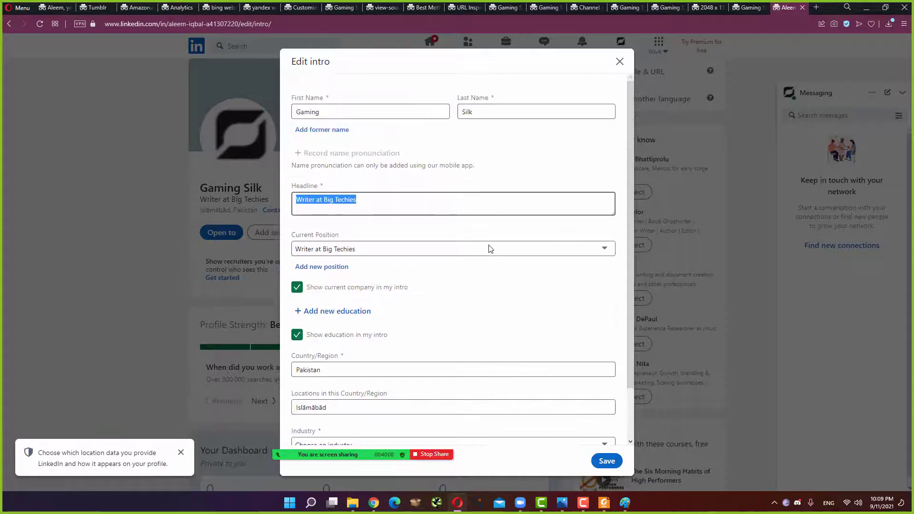
text(Expert Gaming Hardware Reviewer)
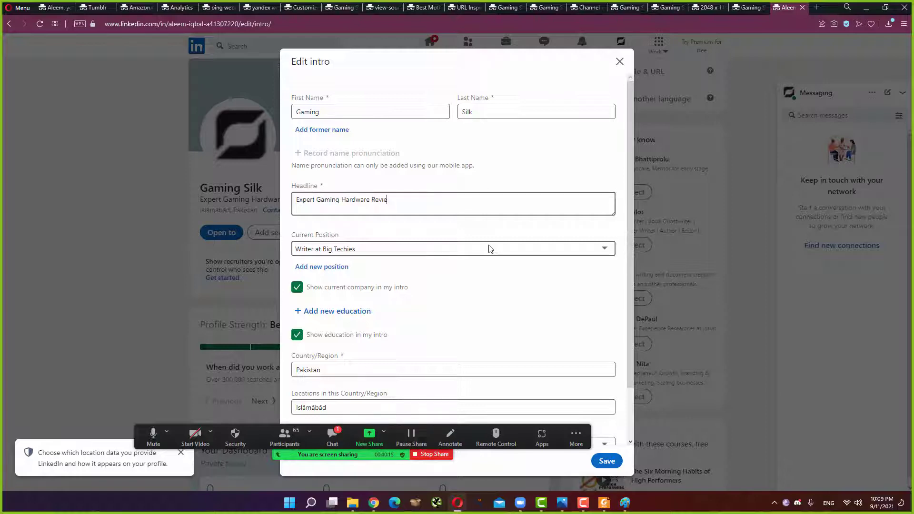
Hide the current company and education from the intro.
click(297, 288)
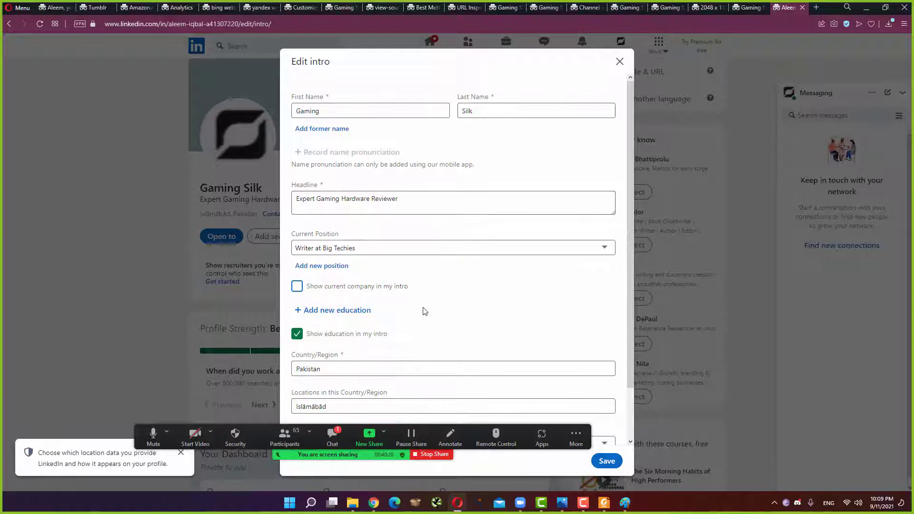
scroll(425, 311, down, 1)
click(297, 288)
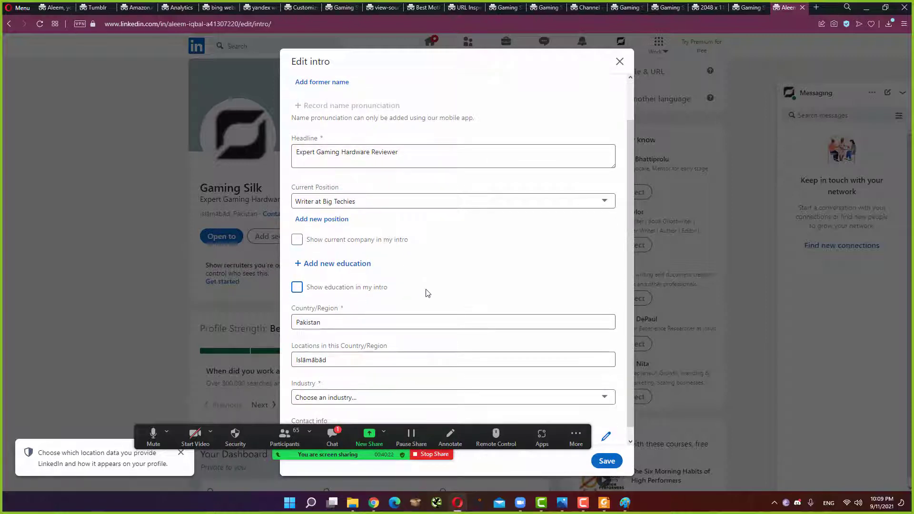
scroll(425, 292, down, 1)
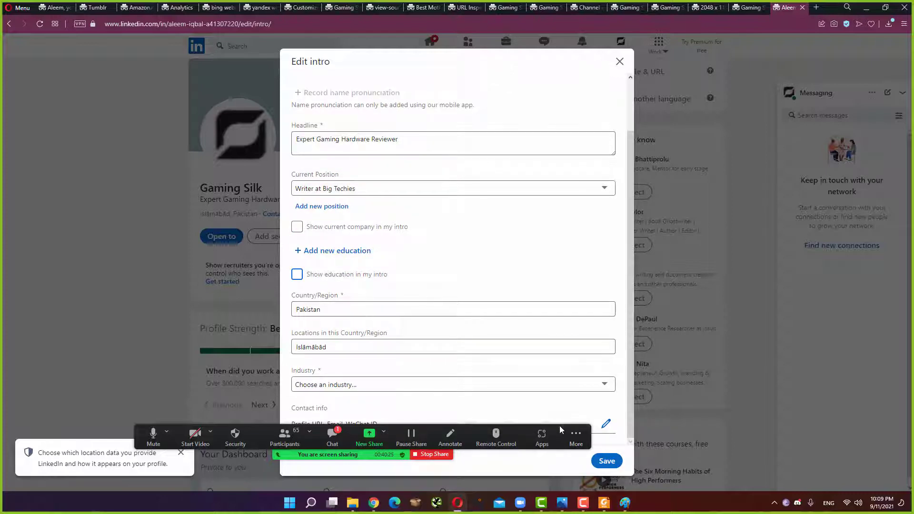
drag(561, 427, 479, 279)
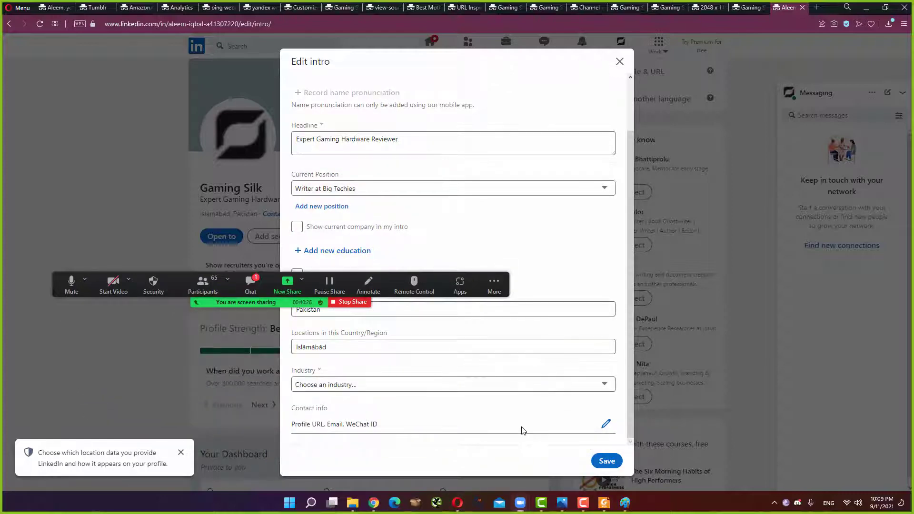
Add the gamingsilk.com address as a Company website in the contact info.
click(606, 423)
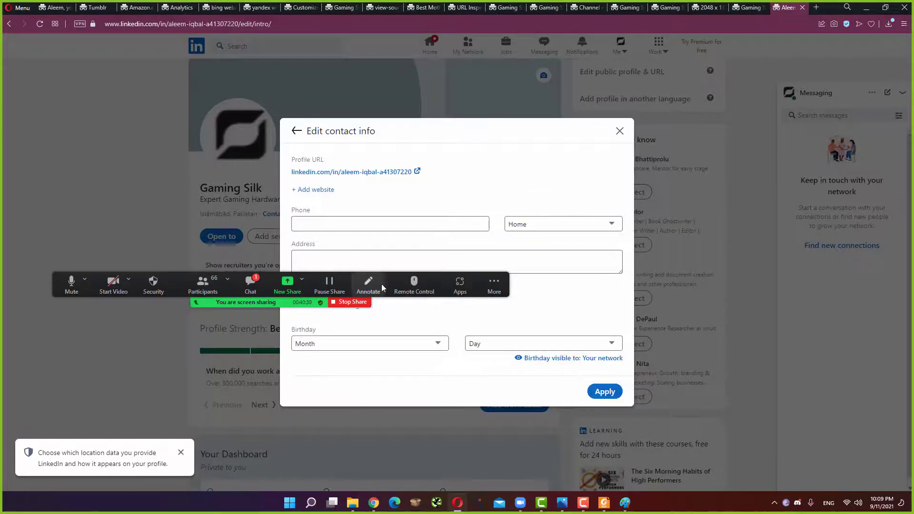
drag(383, 273, 412, 434)
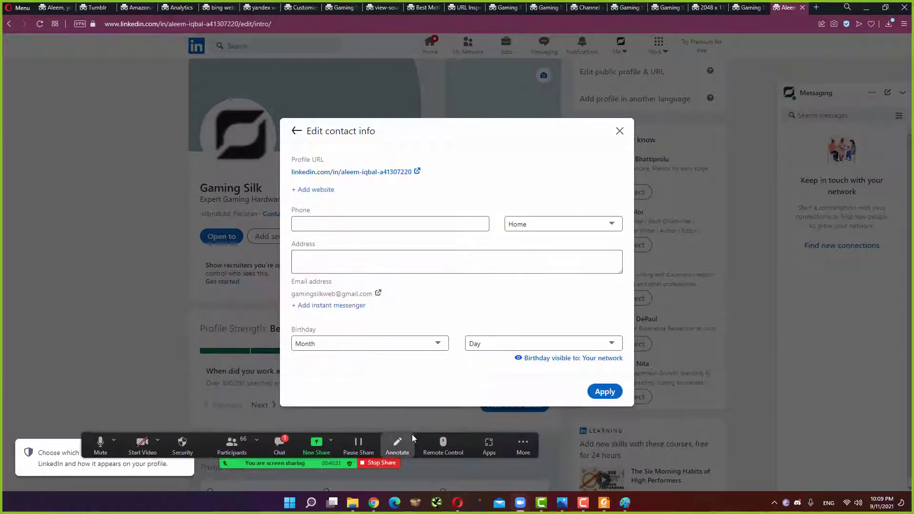
click(323, 191)
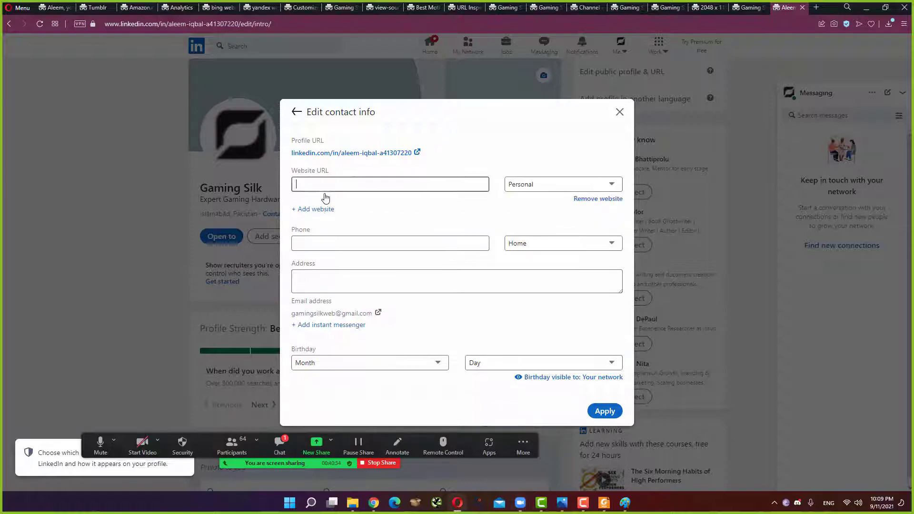
click(367, 506)
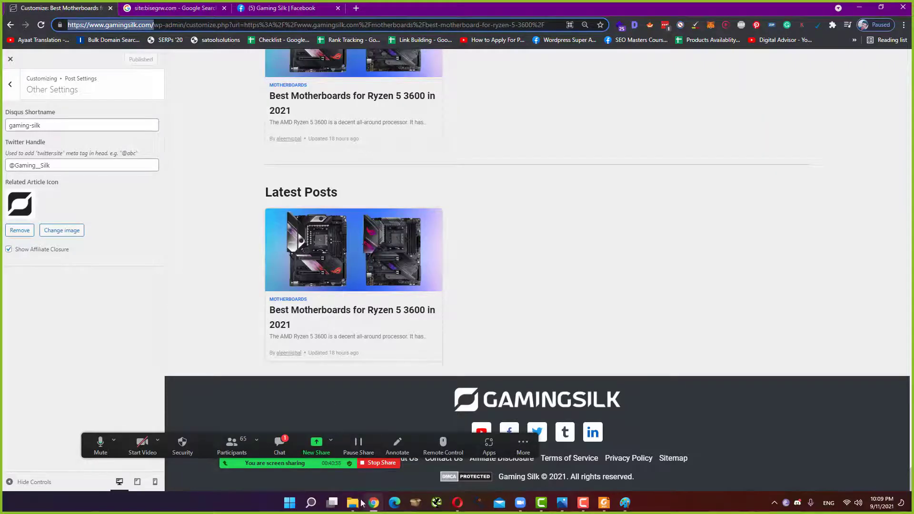
click(374, 508)
text(https://www.gamingsilk.com/)
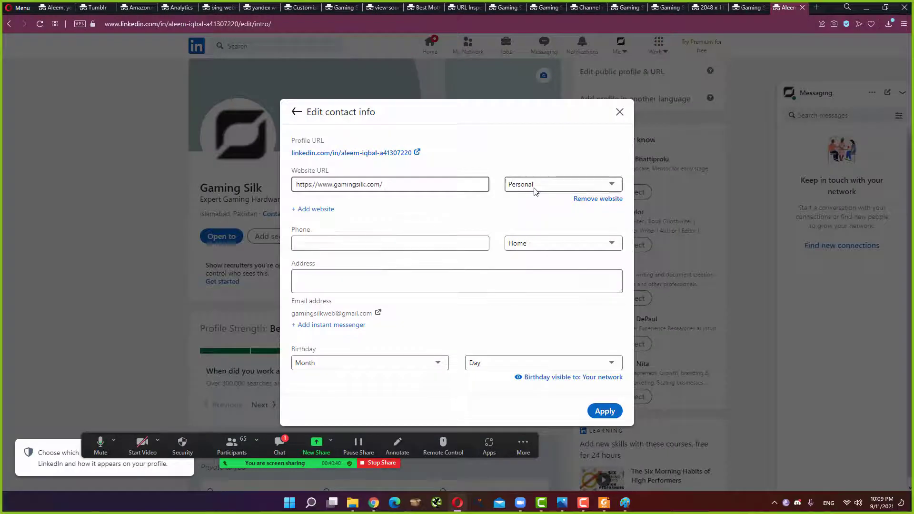
click(534, 188)
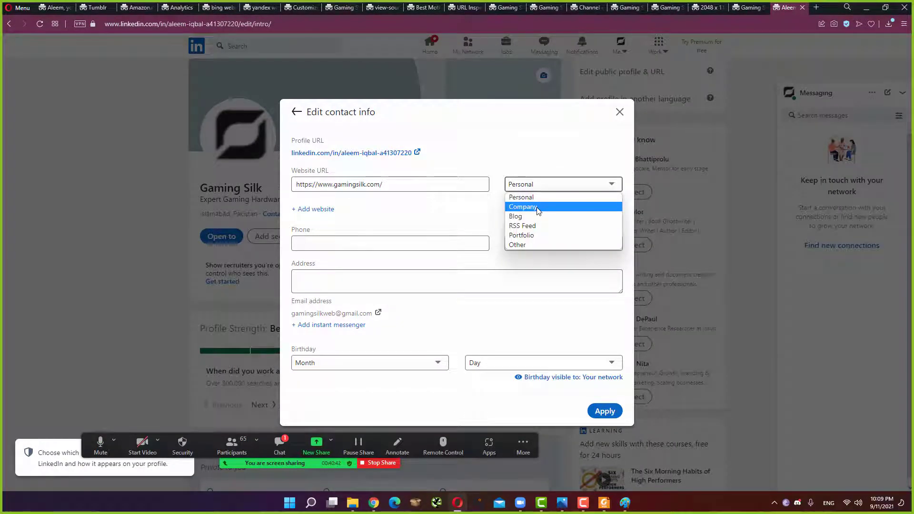
click(539, 210)
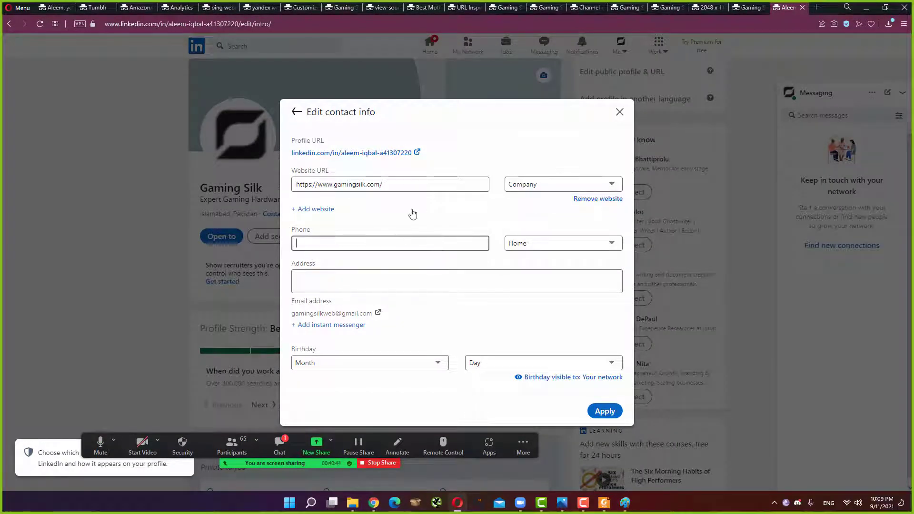
Add a second website entry and open gamingsilk.com in a new tab, scrolled to the footer.
click(333, 209)
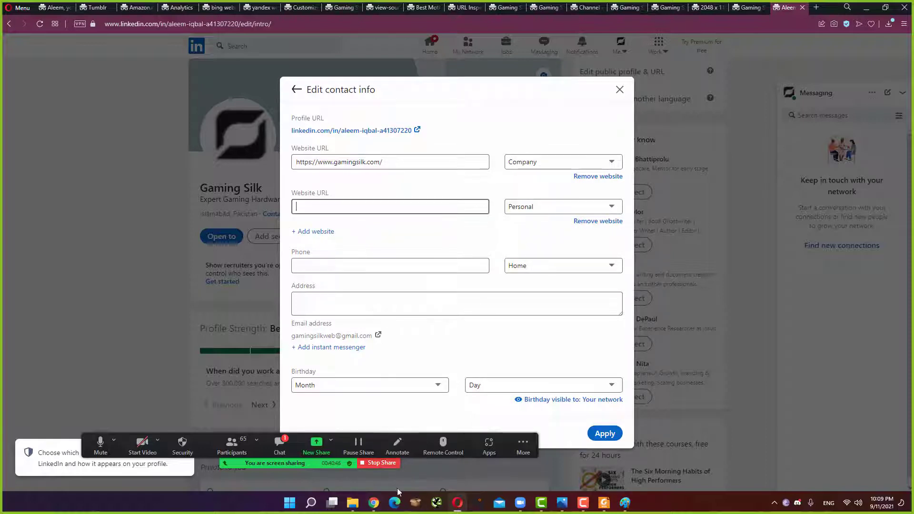
click(374, 508)
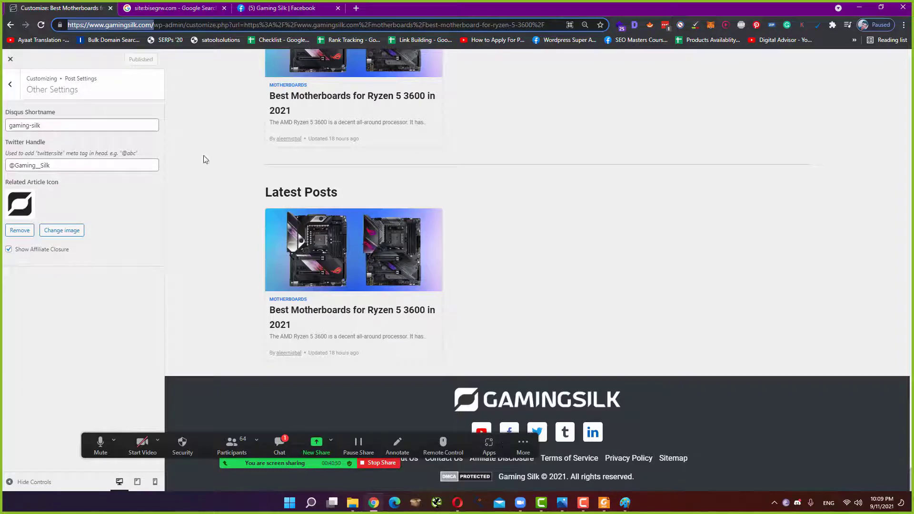
drag(131, 25, 404, 8)
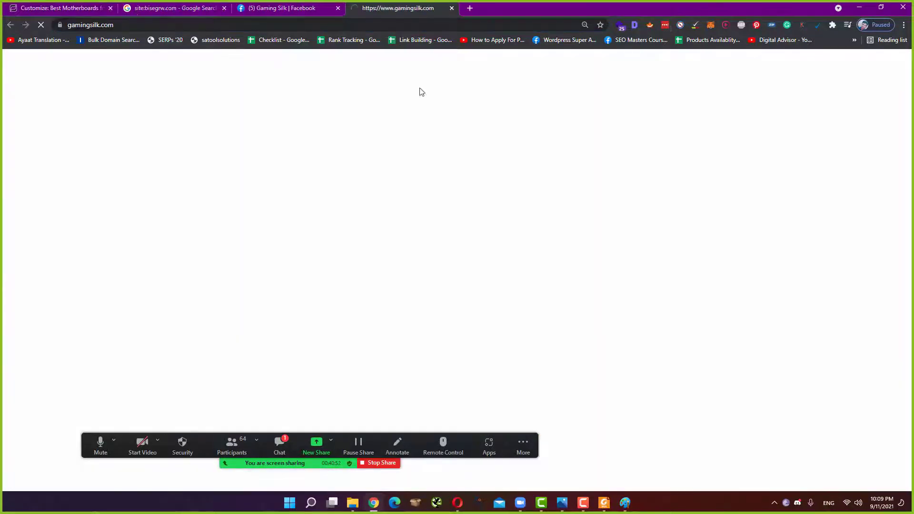
scroll(553, 240, down, 10)
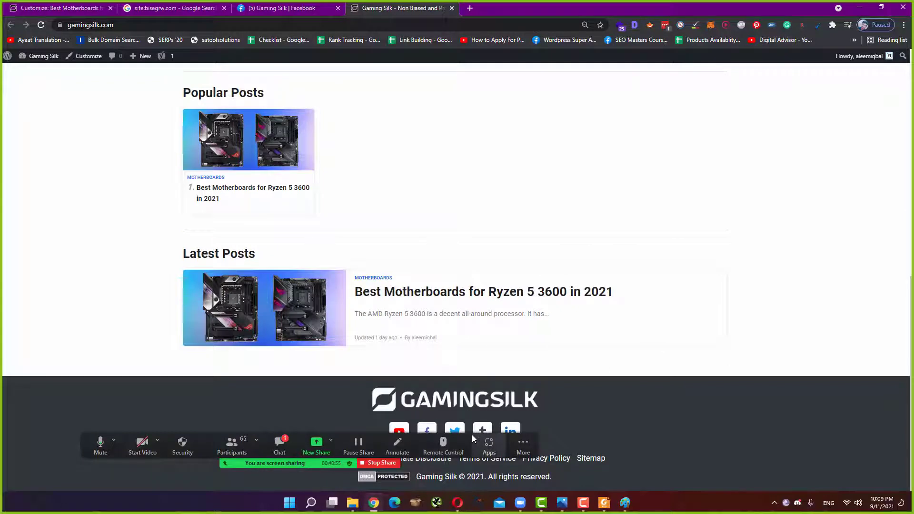
Add the site's footer YouTube channel link as a Company website.
drag(472, 435, 469, 485)
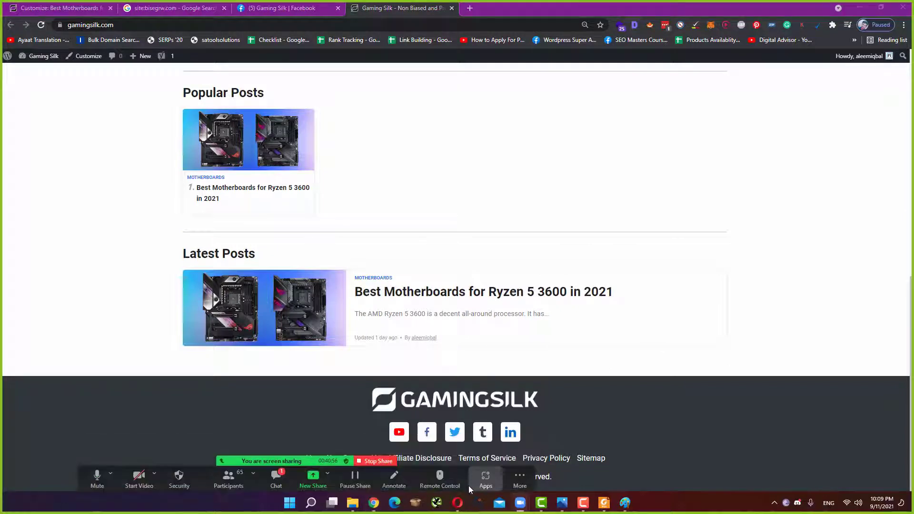
right_click(399, 431)
click(429, 362)
key(alt+Tab)
key(alt+Tab)
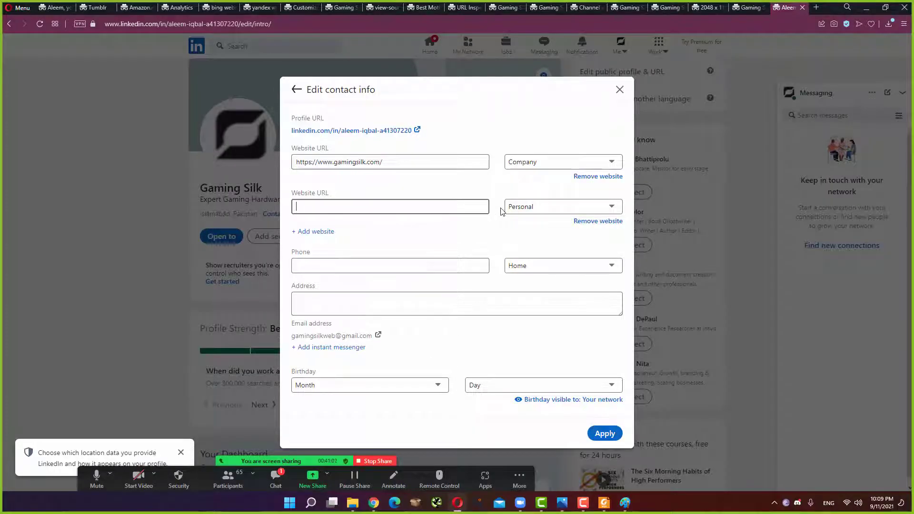
key(ctrl+v)
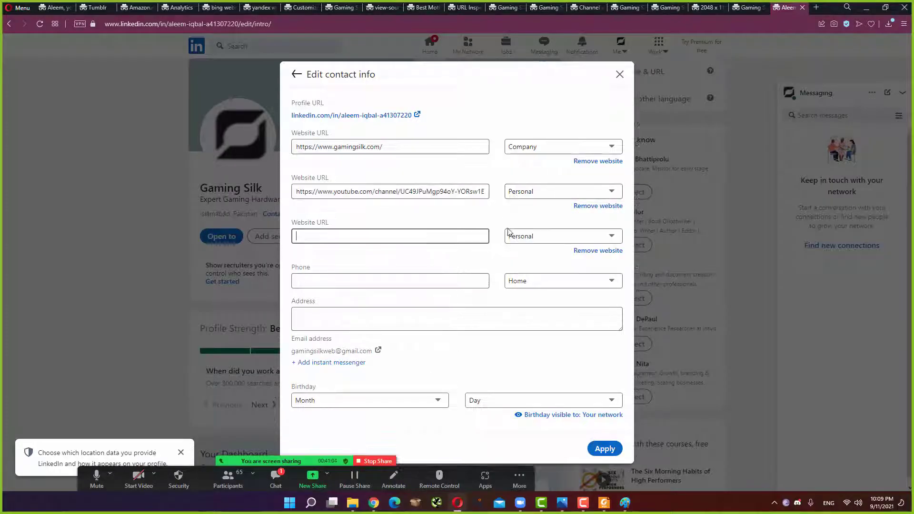
click(524, 193)
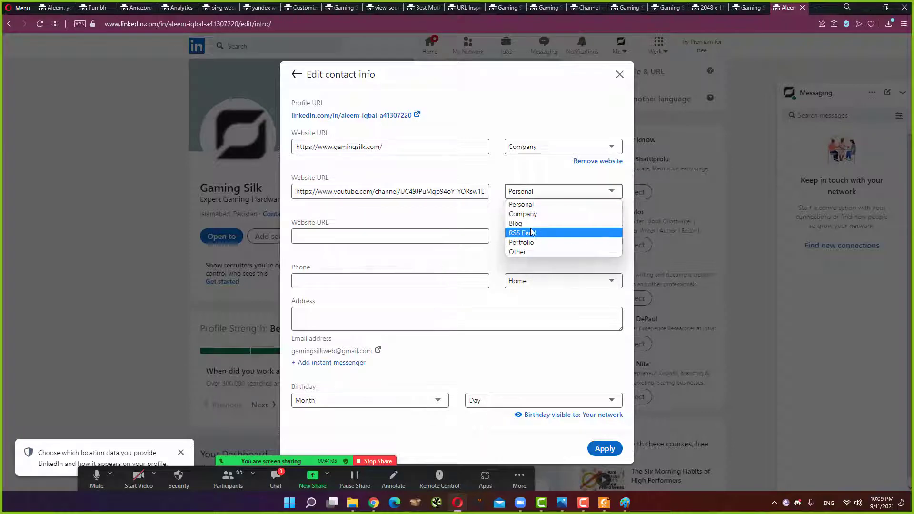
click(530, 216)
click(463, 235)
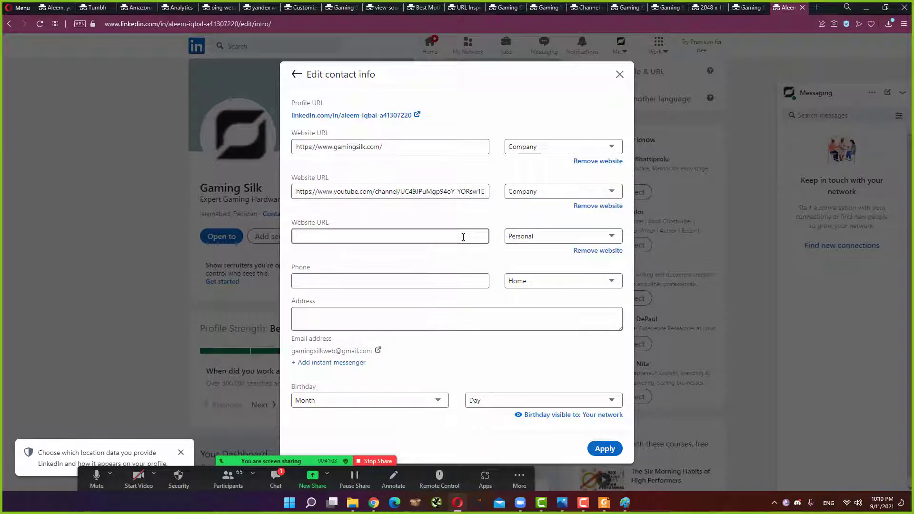
Add the footer Facebook page link as a Company website and apply the contact info.
key(alt+Tab)
right_click(421, 438)
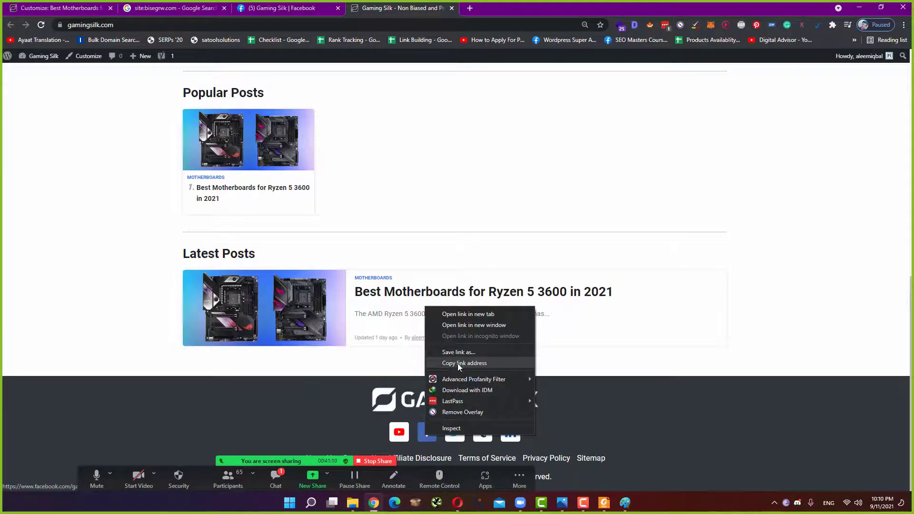
click(458, 364)
key(alt+Tab)
key(ctrl+v)
click(563, 236)
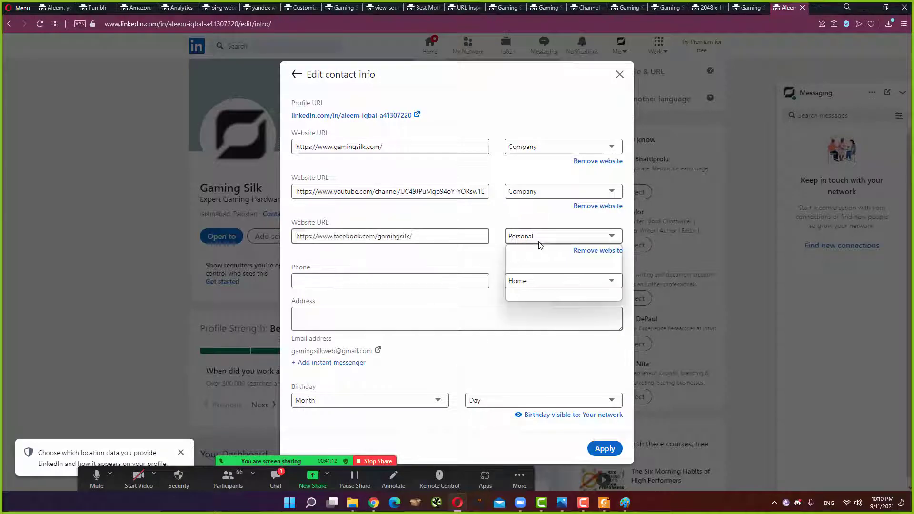
click(523, 258)
click(458, 282)
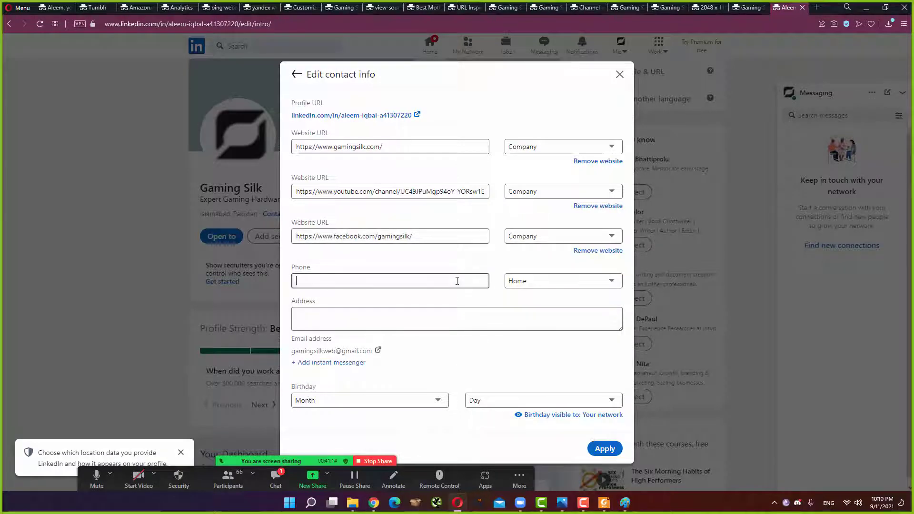
key(alt+Tab)
key(alt+Tab)
click(594, 455)
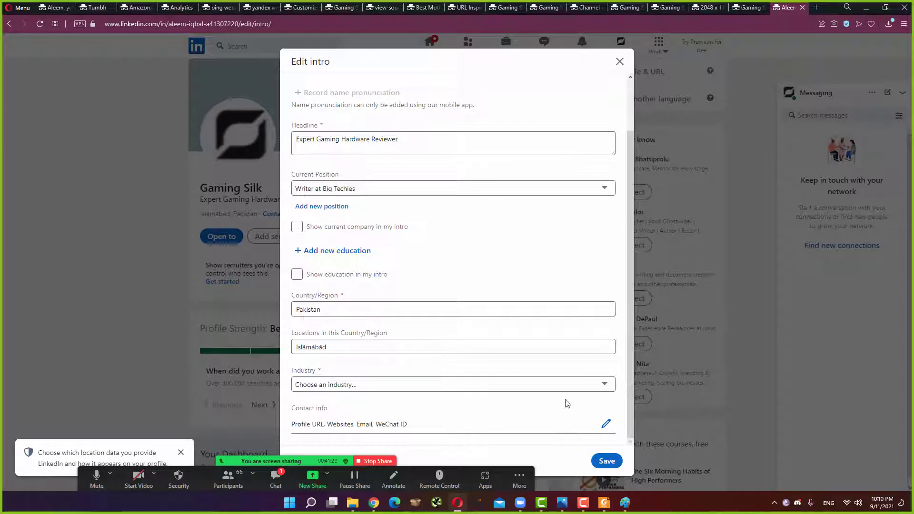
Choose Computer Games from the Industry list and save the intro.
click(557, 386)
scroll(493, 300, down, 3)
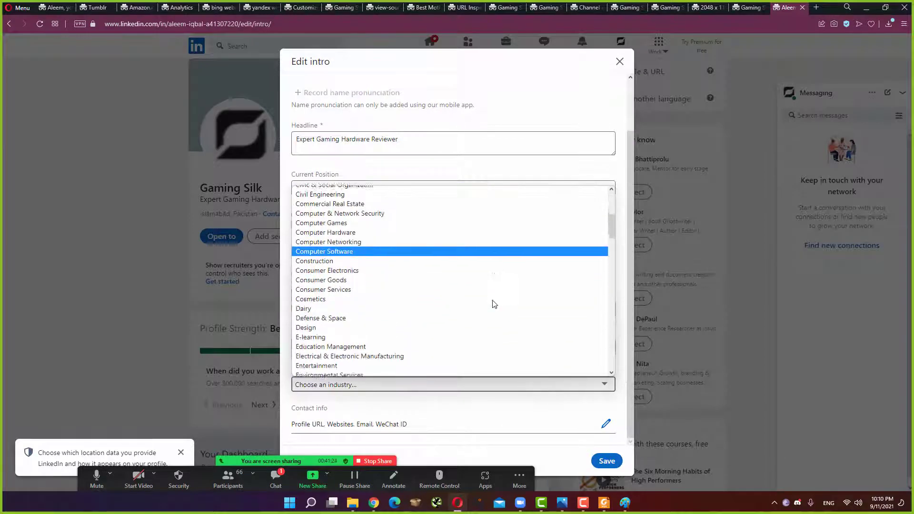
scroll(493, 300, down, 1)
scroll(458, 294, down, 10)
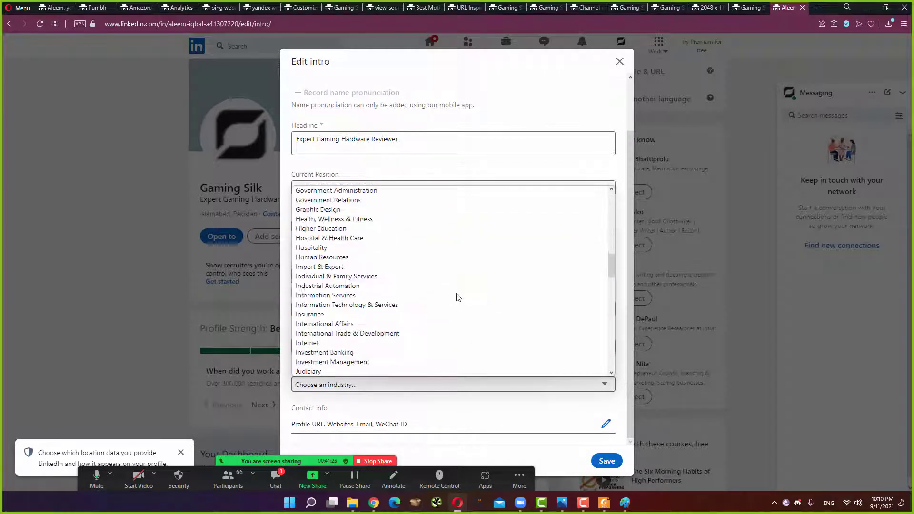
scroll(415, 205, up, 3)
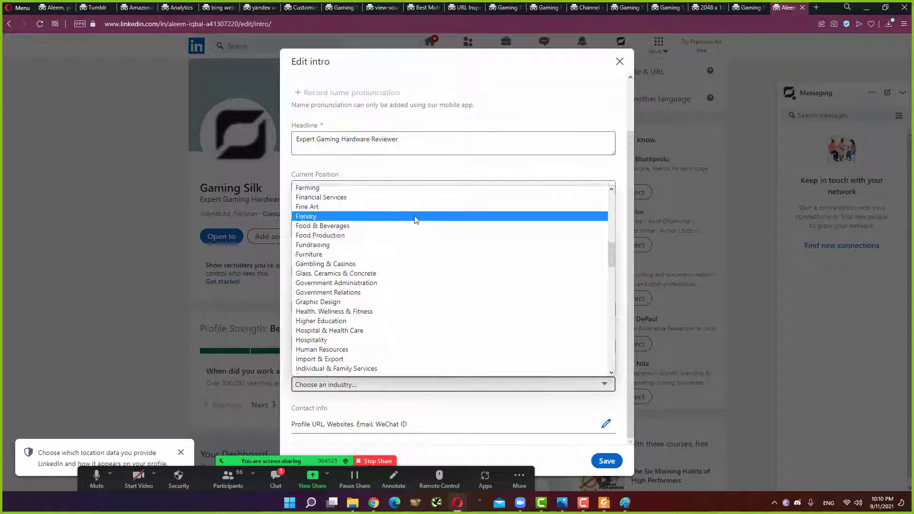
scroll(413, 270, up, 5)
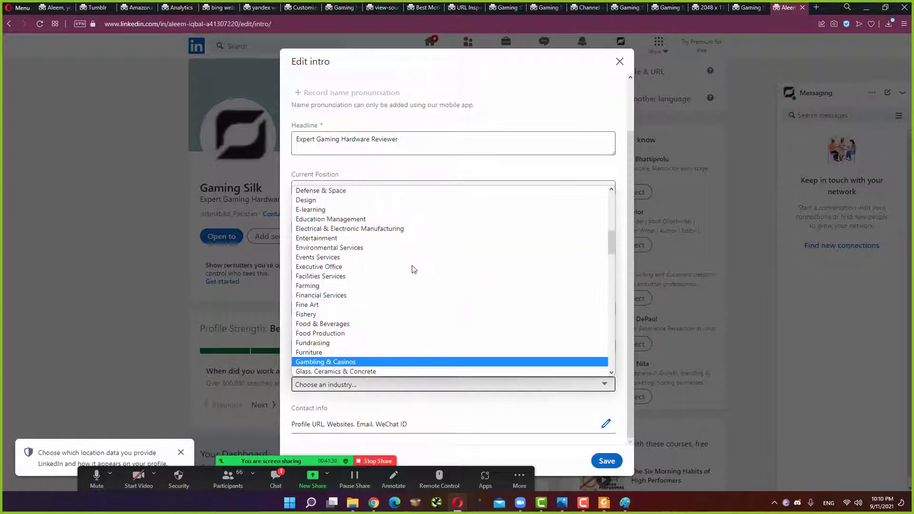
scroll(413, 276, down, 15)
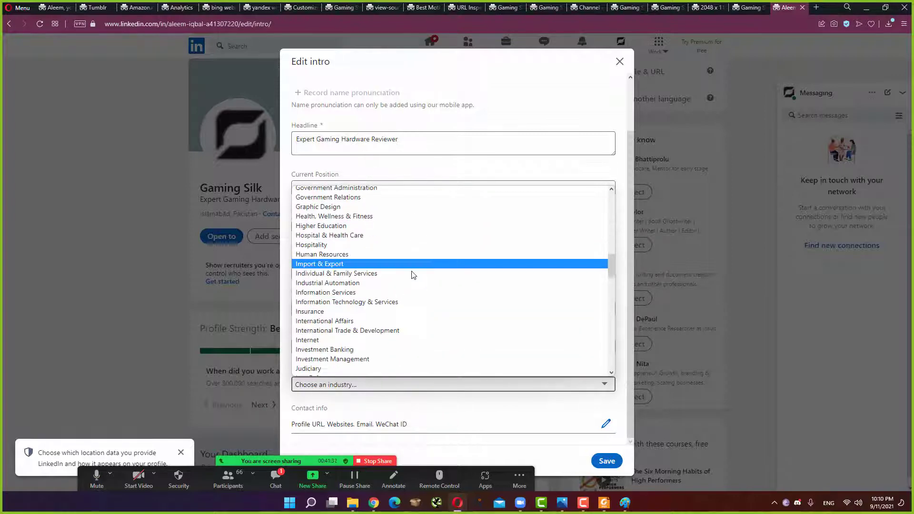
scroll(412, 289, down, 18)
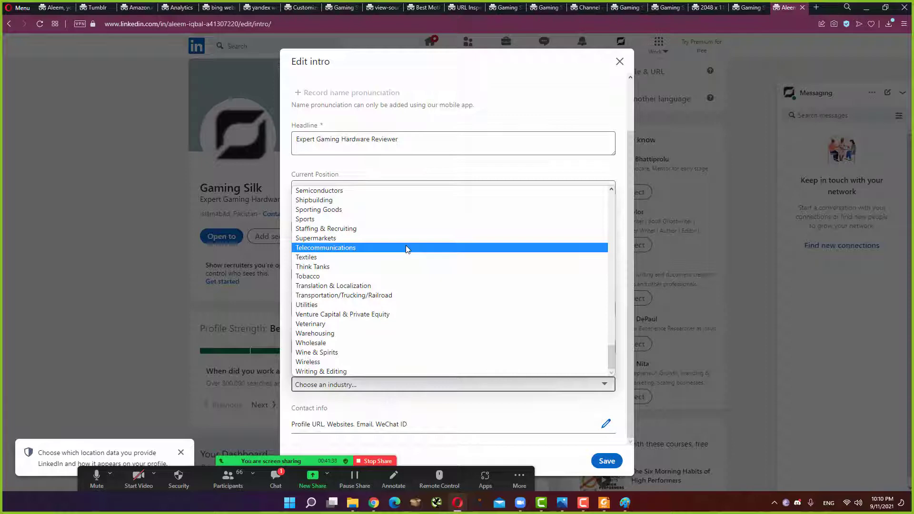
scroll(407, 248, up, 3)
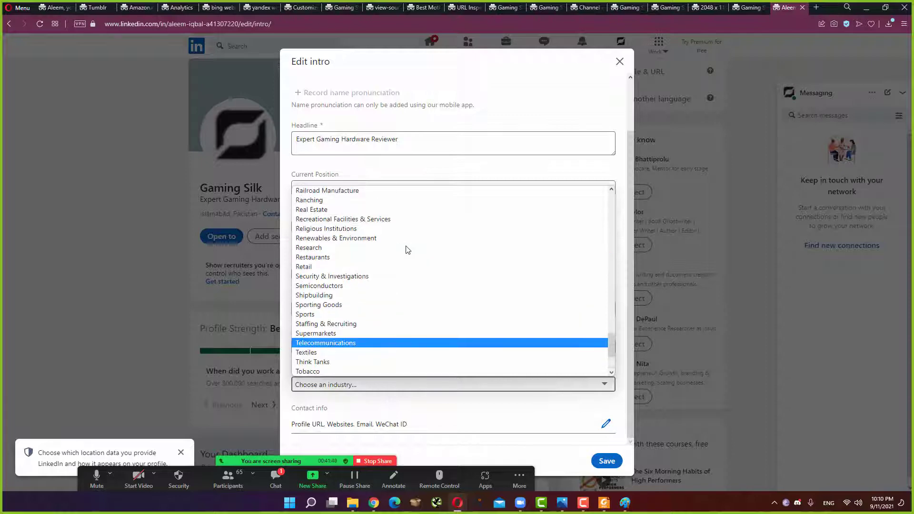
scroll(407, 249, up, 9)
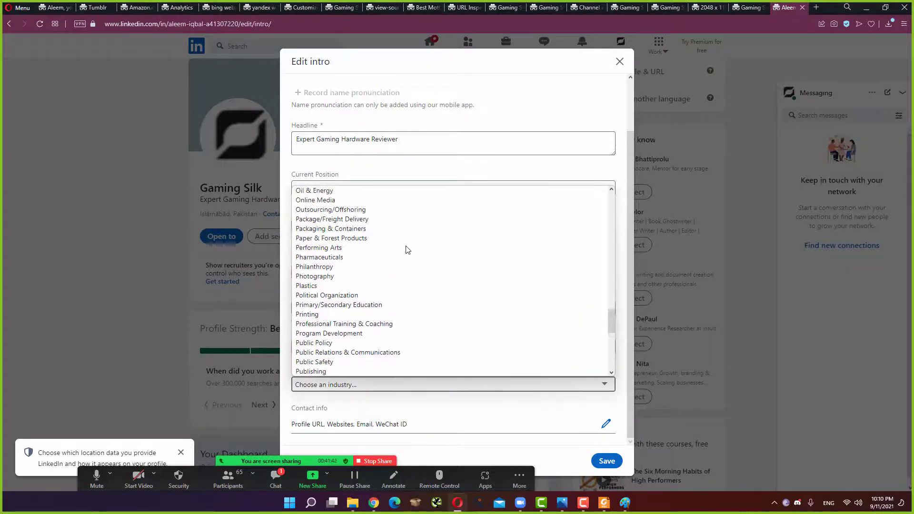
scroll(407, 249, up, 3)
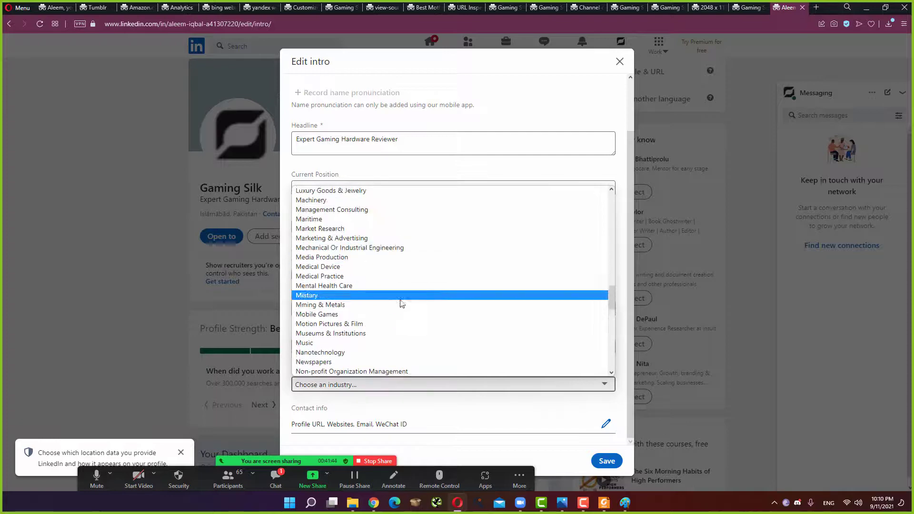
scroll(401, 307, up, 3)
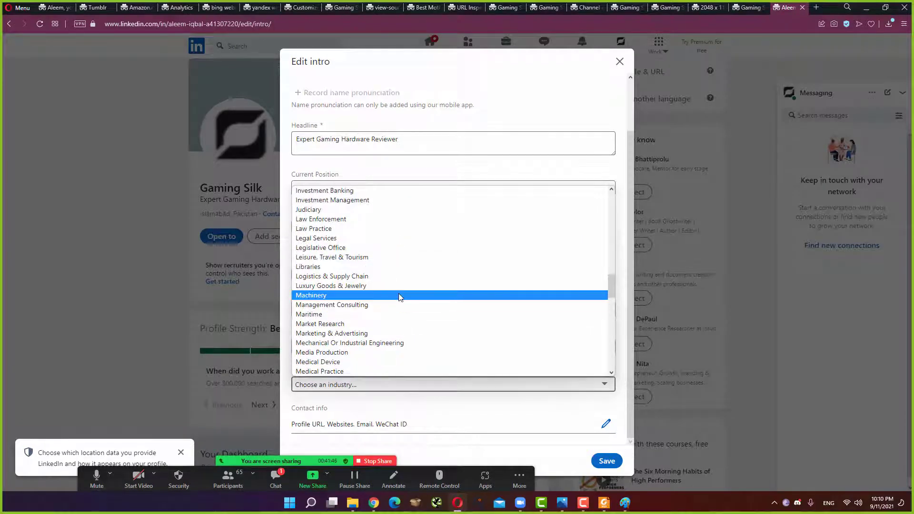
scroll(400, 307, up, 6)
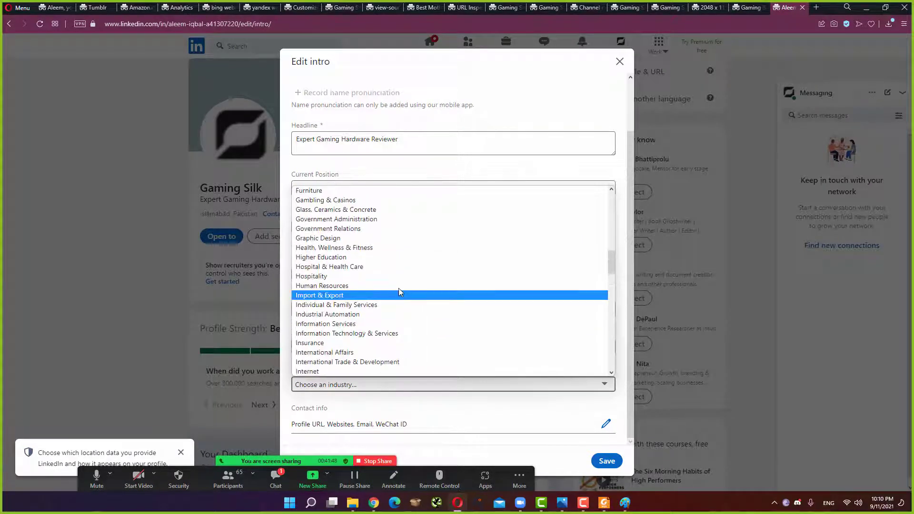
scroll(402, 292, up, 3)
scroll(402, 293, up, 9)
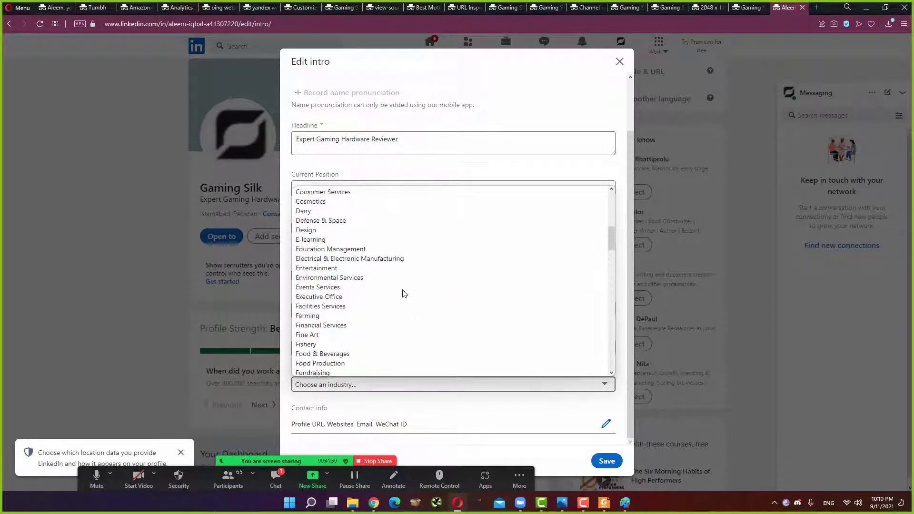
click(390, 315)
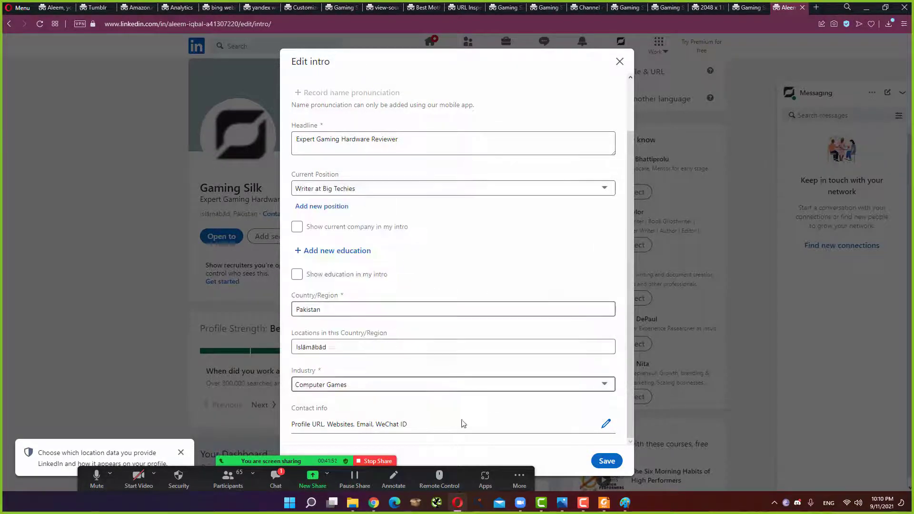
click(601, 464)
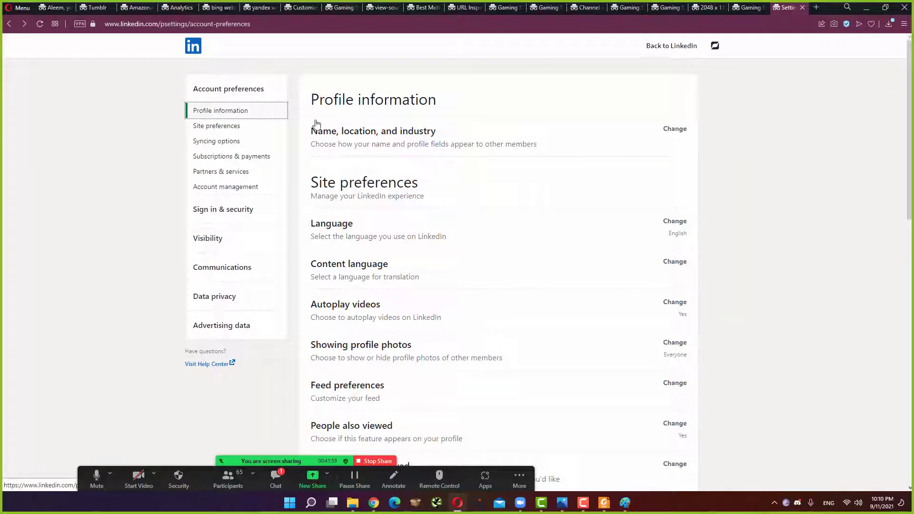
Return to the LinkedIn home feed via the logo.
click(193, 54)
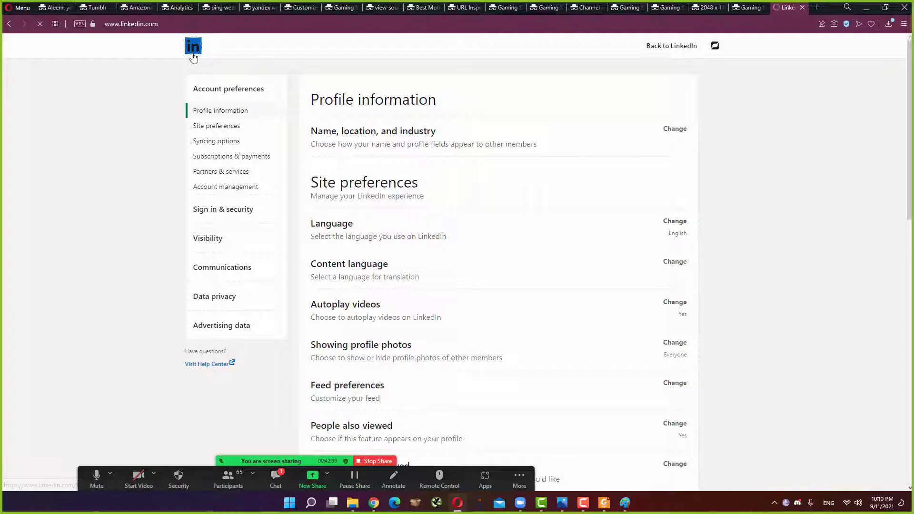
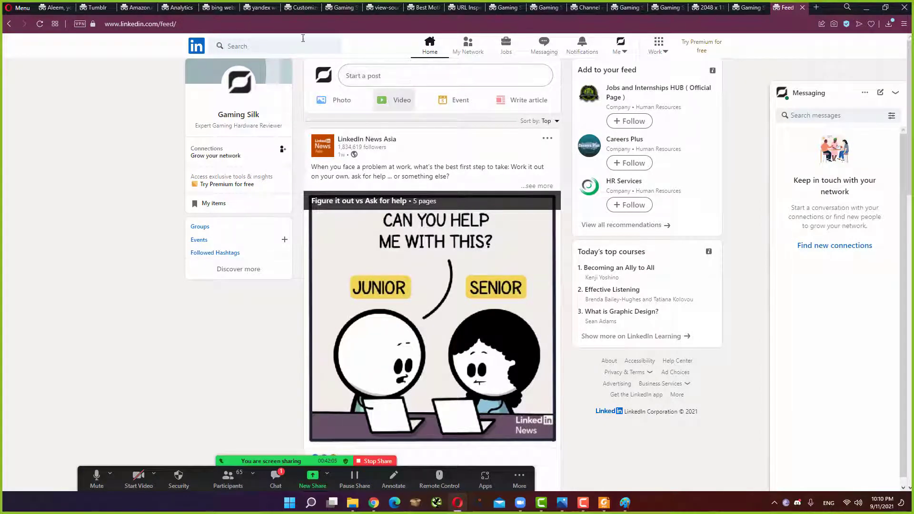
Open the Gaming Silk profile in a new tab and reach its public profile settings via Contact info.
middle_click(243, 117)
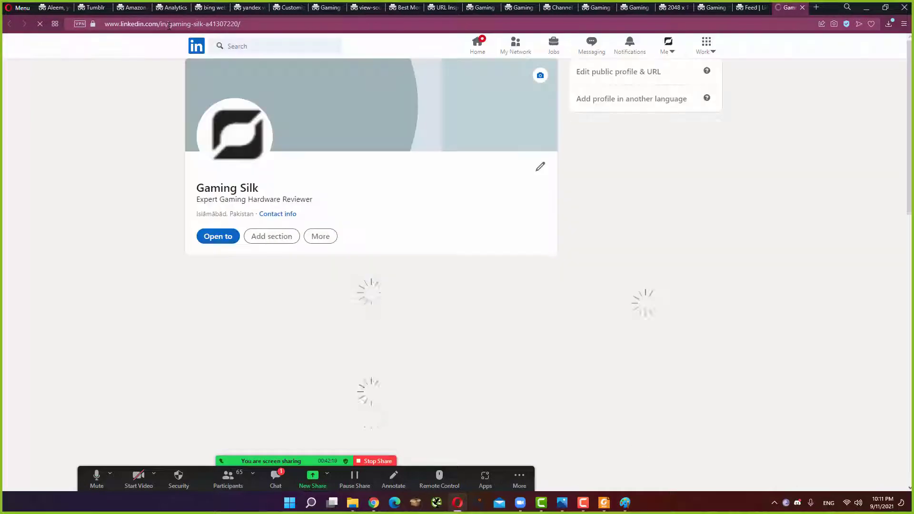
click(538, 174)
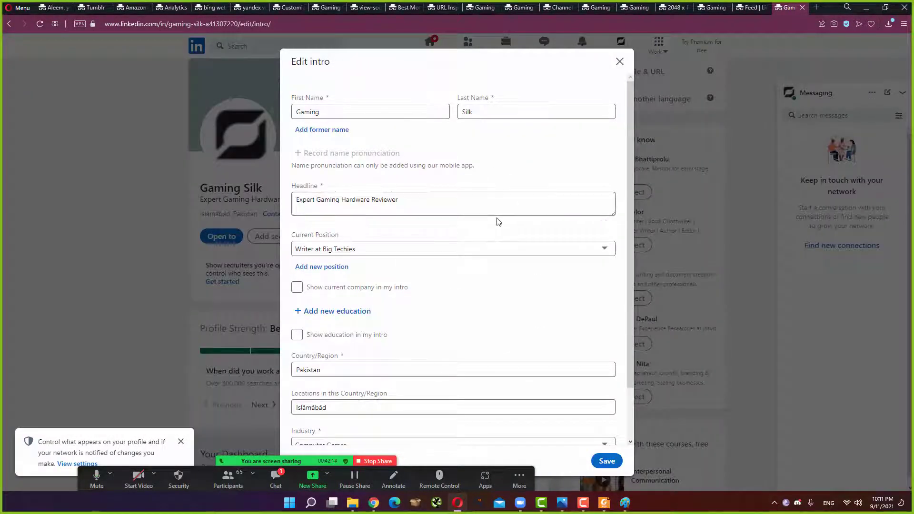
scroll(498, 222, down, 1)
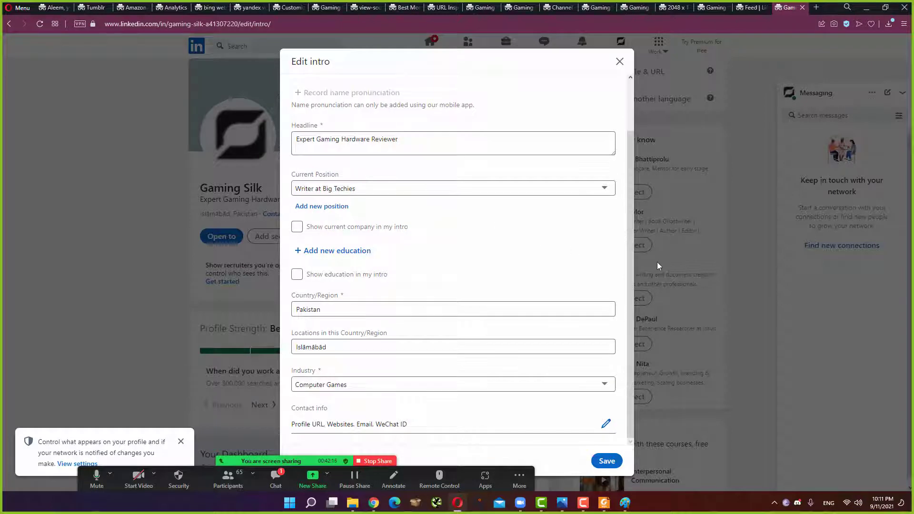
click(605, 424)
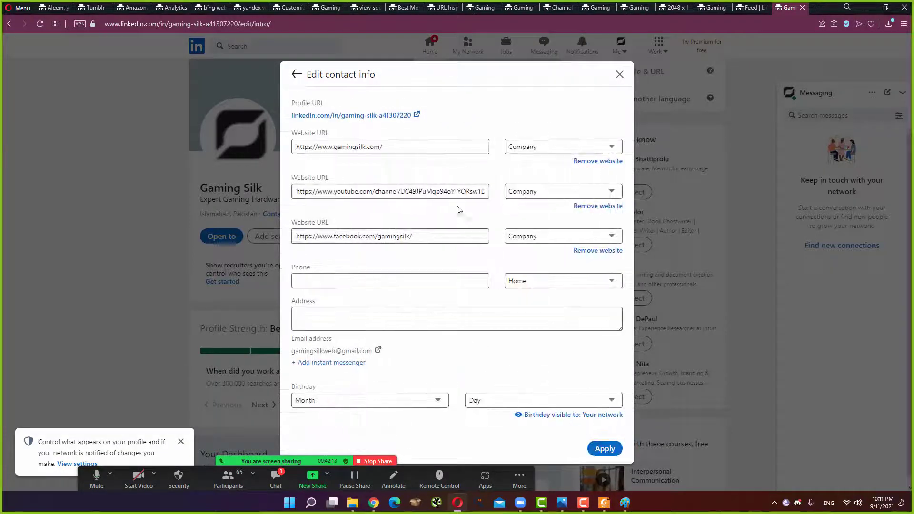
click(409, 116)
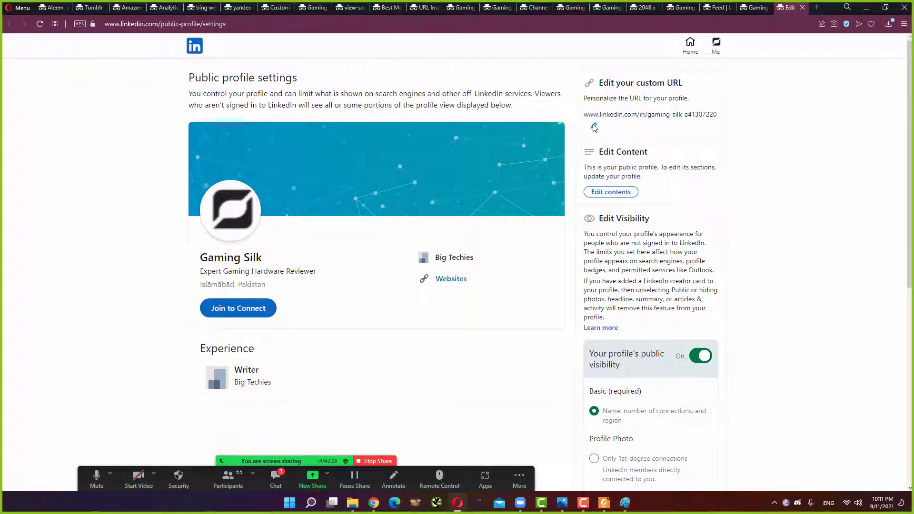
Replace the profile's custom URL with gaming-silk and save it.
click(594, 127)
key(ctrl+a)
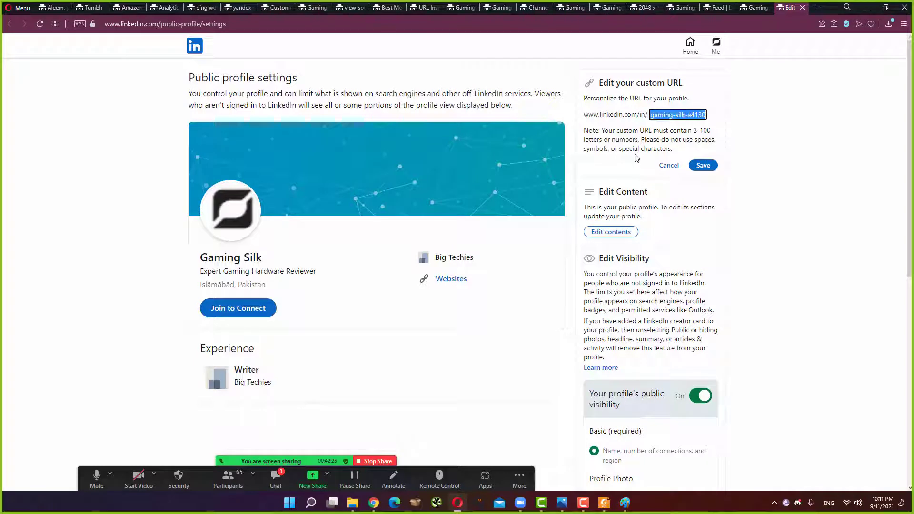
text(ga)
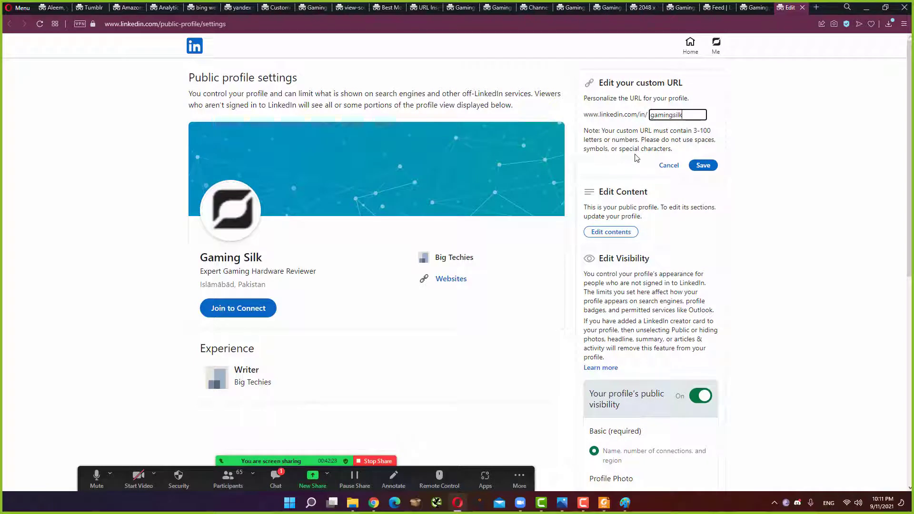
text(ming-ga)
text(ilk)
click(704, 167)
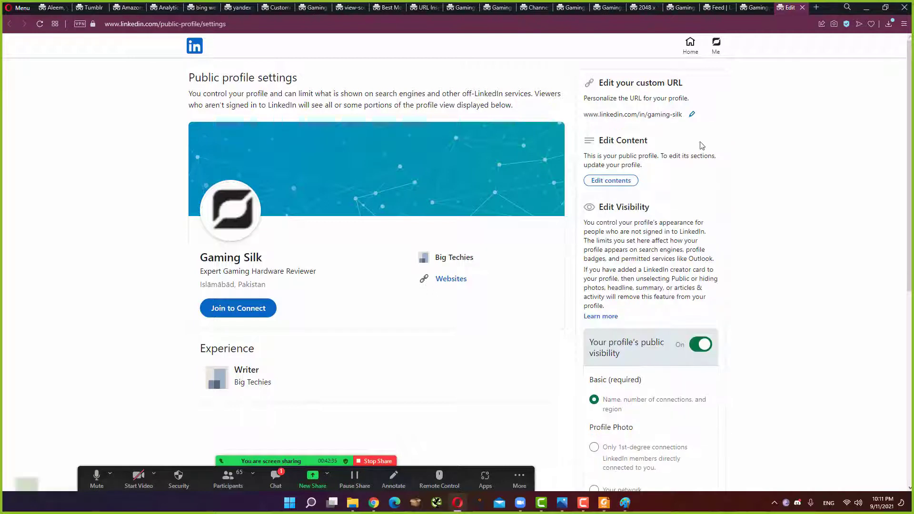
Close the contact info and intro editors, then load the profile at linkedin.com/in/gaming-silk.
key(ctrl+Tab)
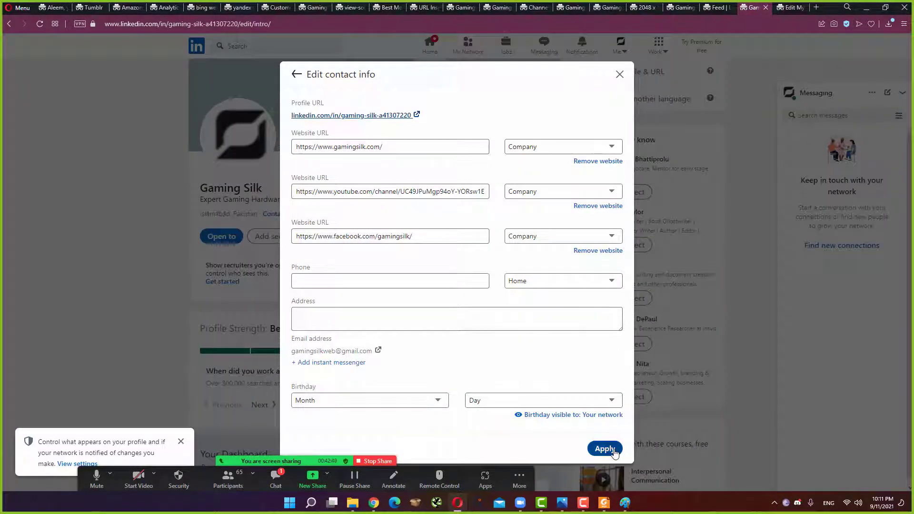
click(605, 448)
click(607, 461)
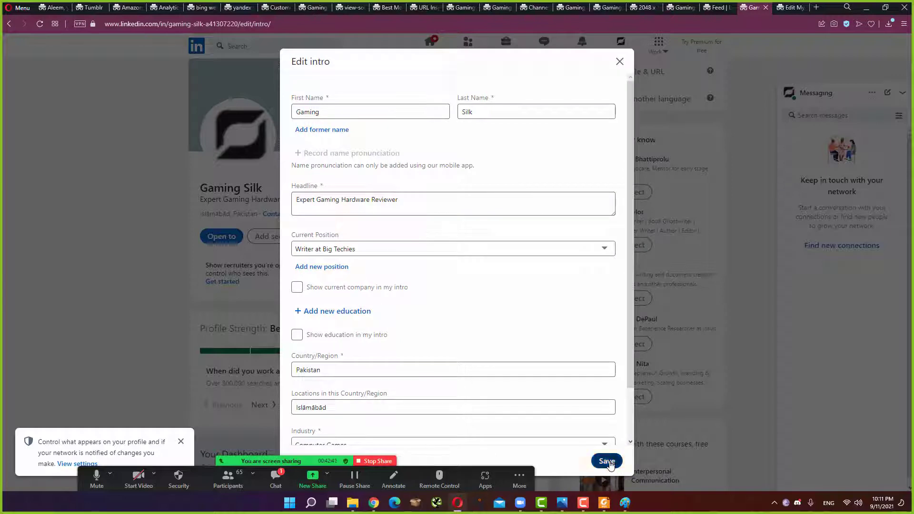
click(505, 242)
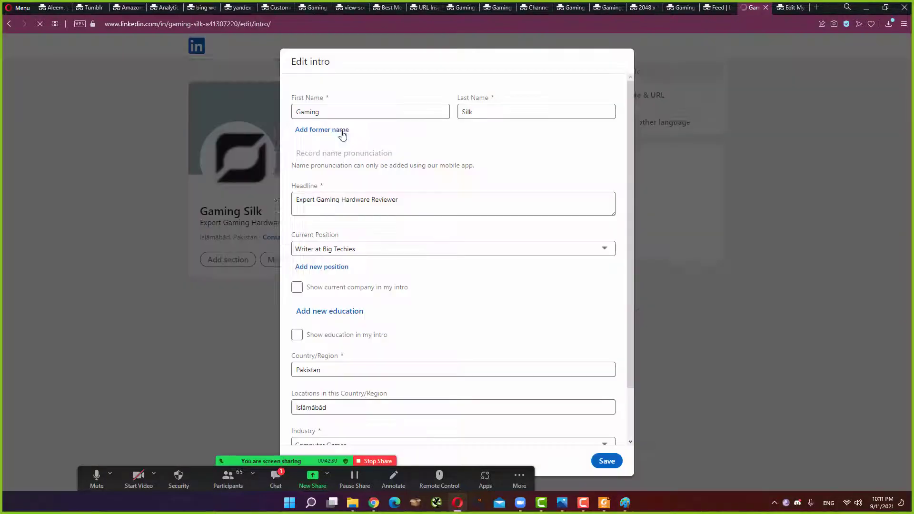
drag(202, 24, 371, 33)
key(BackSpace)
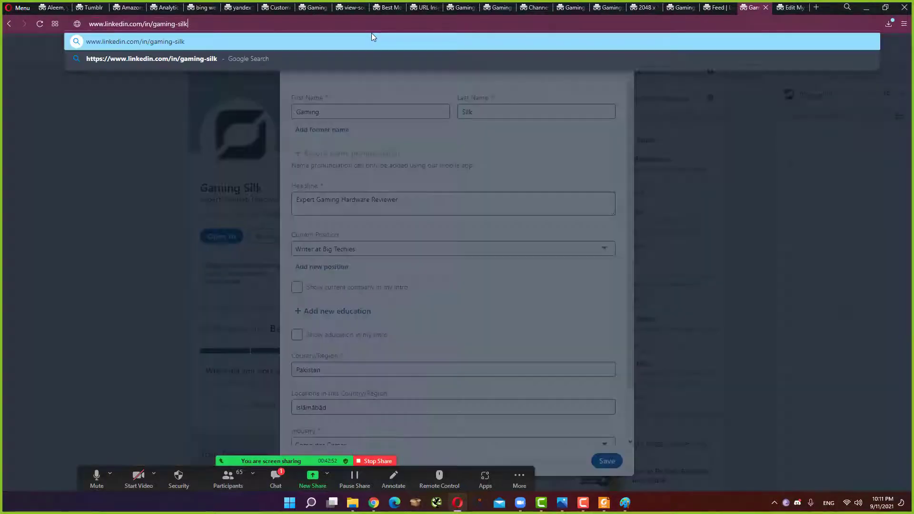
key(Return)
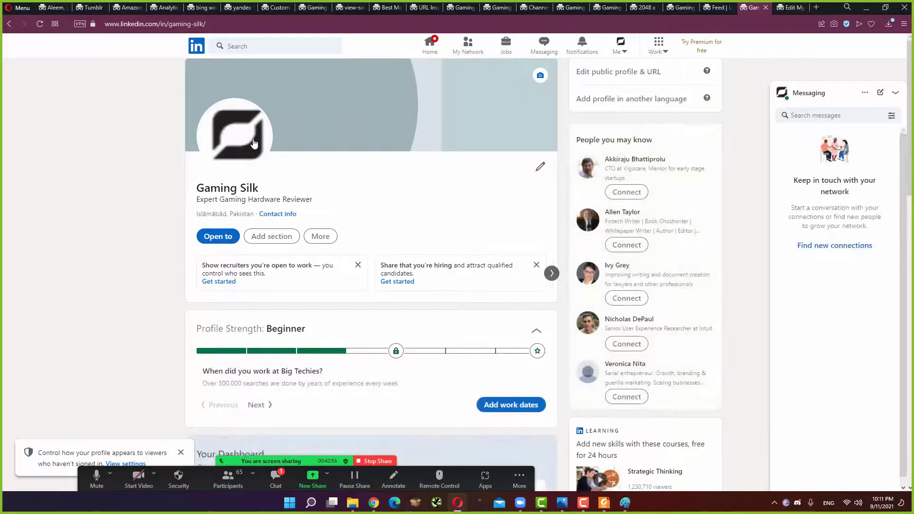
Inspect the current profile photo in its crop editor and leave without changes.
click(254, 143)
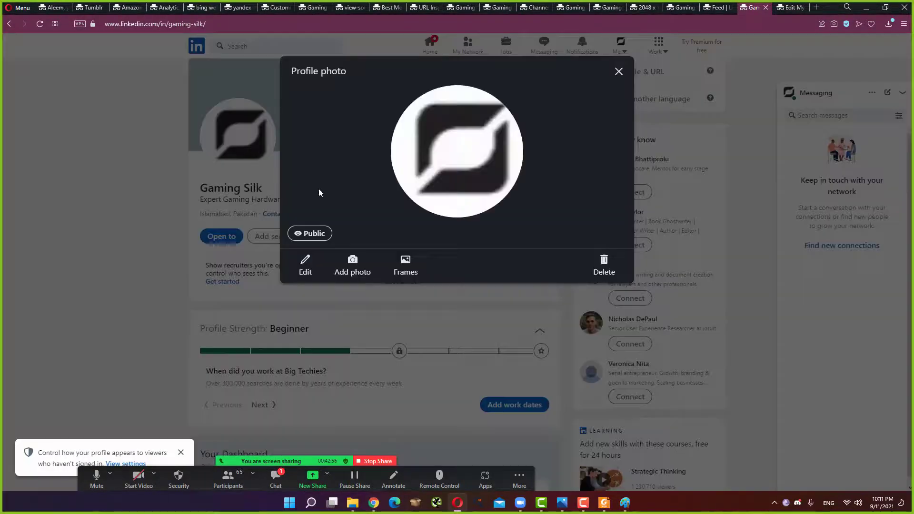
click(305, 269)
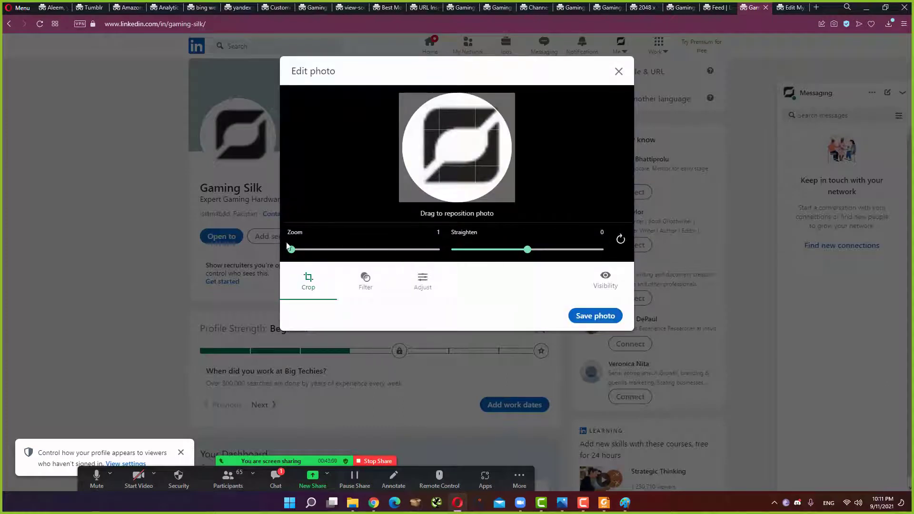
drag(289, 251, 253, 255)
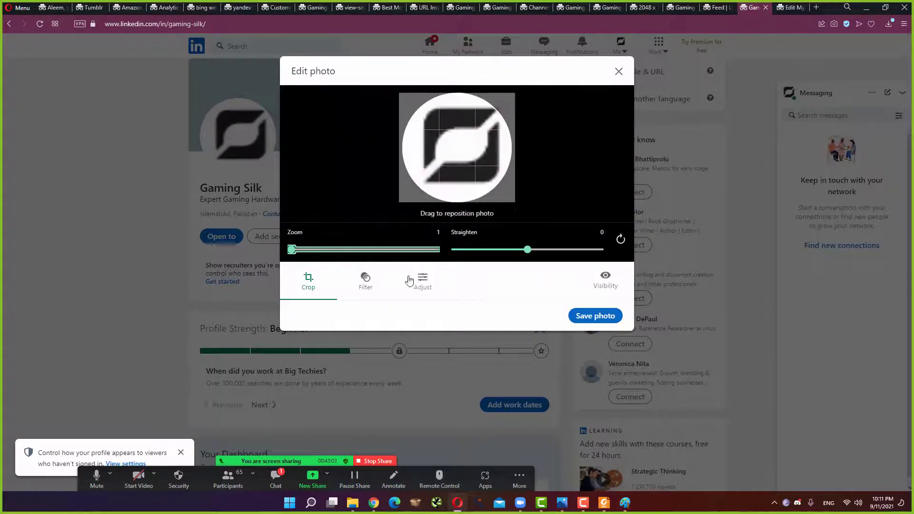
click(619, 71)
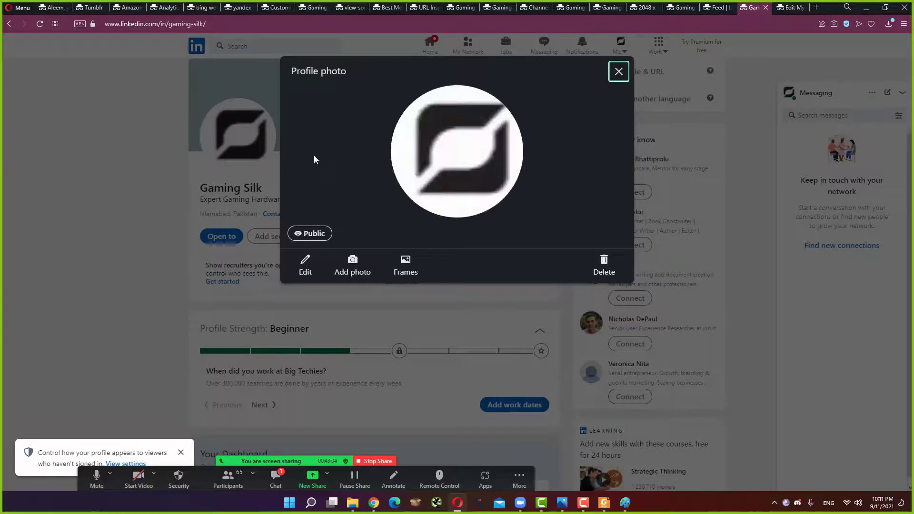
Upload Logo_Gaming_Silk.png as the profile photo, zoomed to 1.2 and recentred, and save it.
click(355, 263)
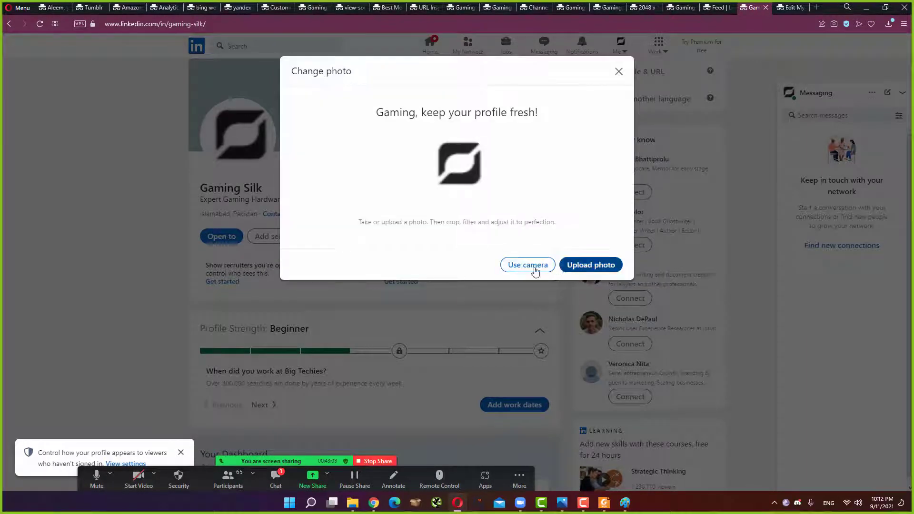
click(581, 268)
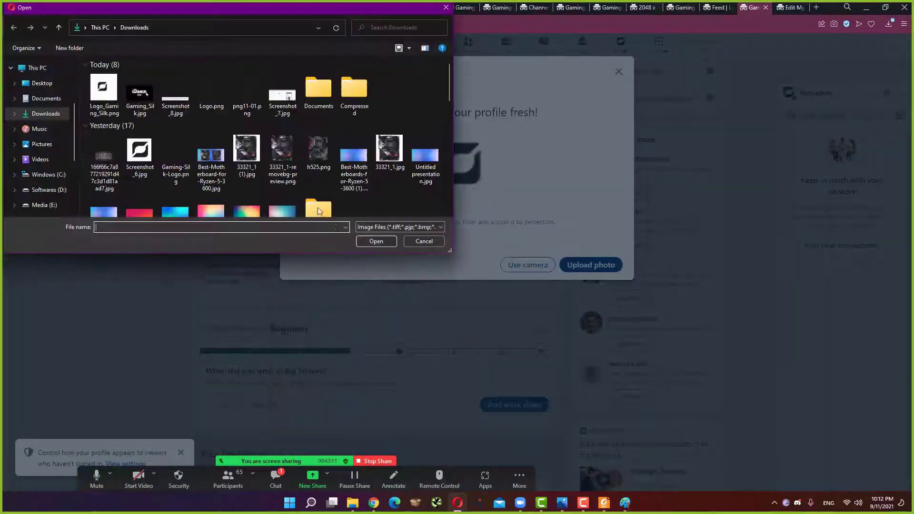
double_click(114, 104)
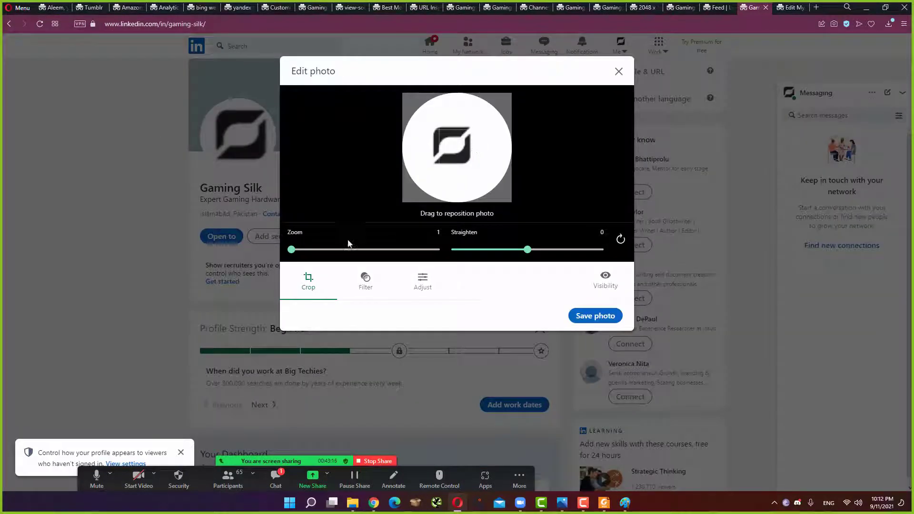
drag(291, 251, 310, 252)
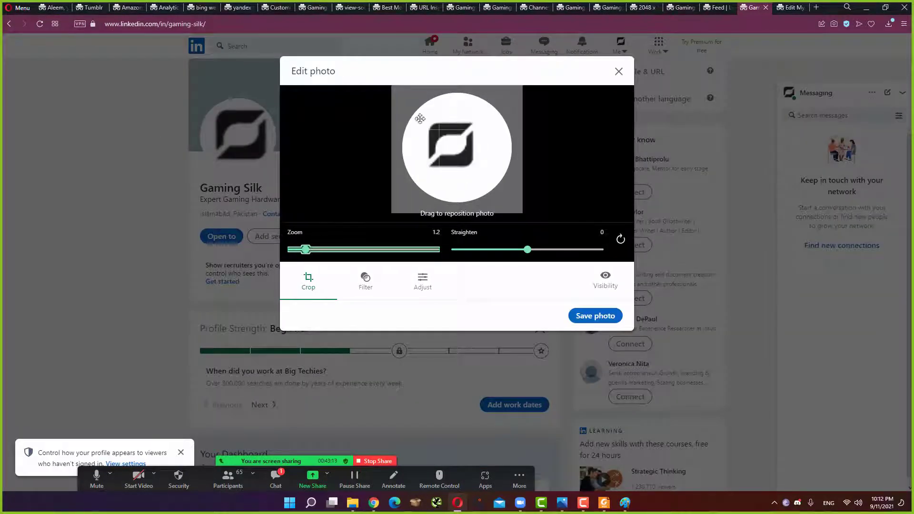
drag(468, 138, 499, 208)
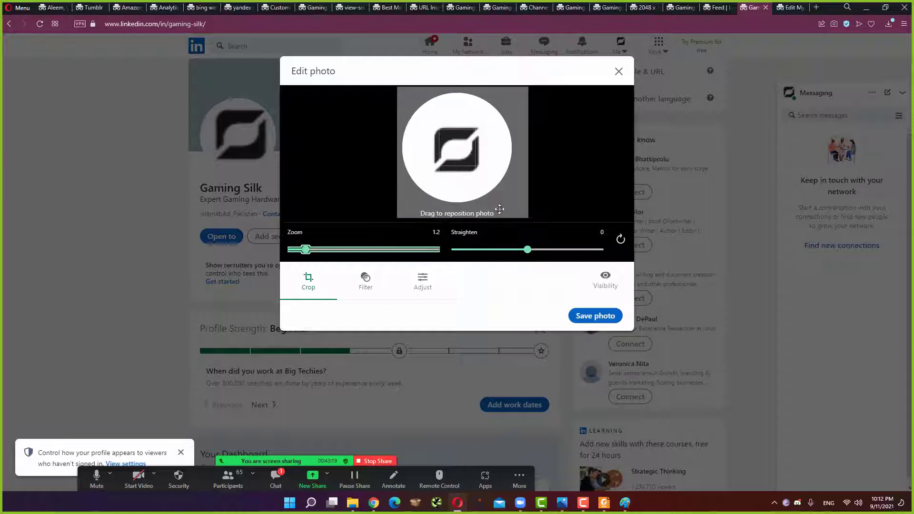
click(591, 317)
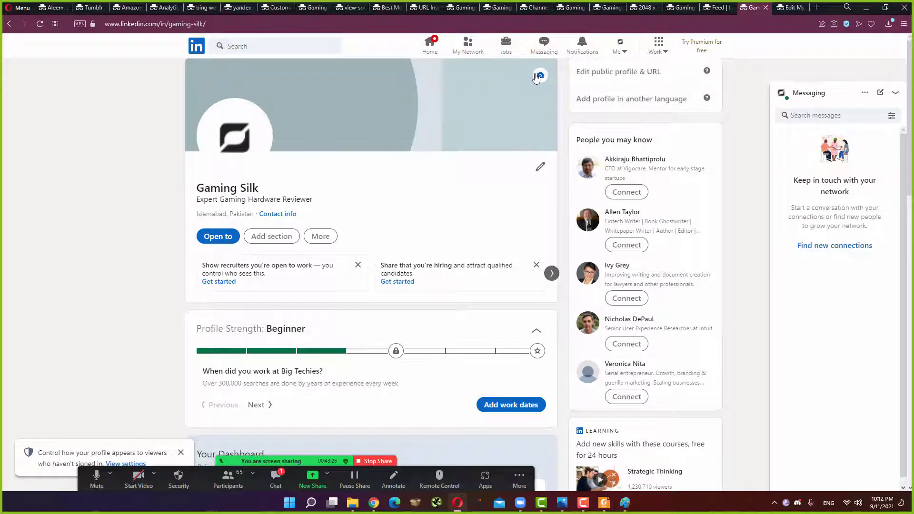
Load Gaming_Silk.jpg as the background and experiment with position, rotation and zoom, then discard it.
click(539, 76)
click(571, 293)
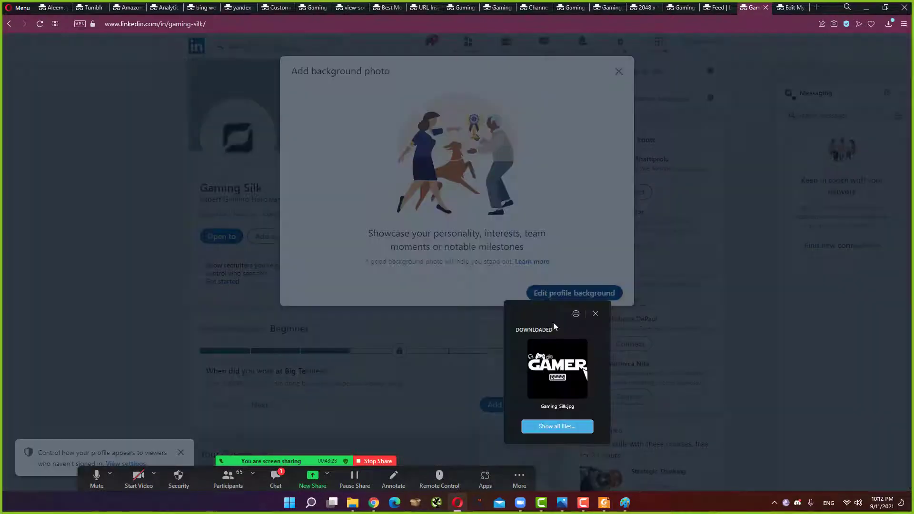
click(557, 369)
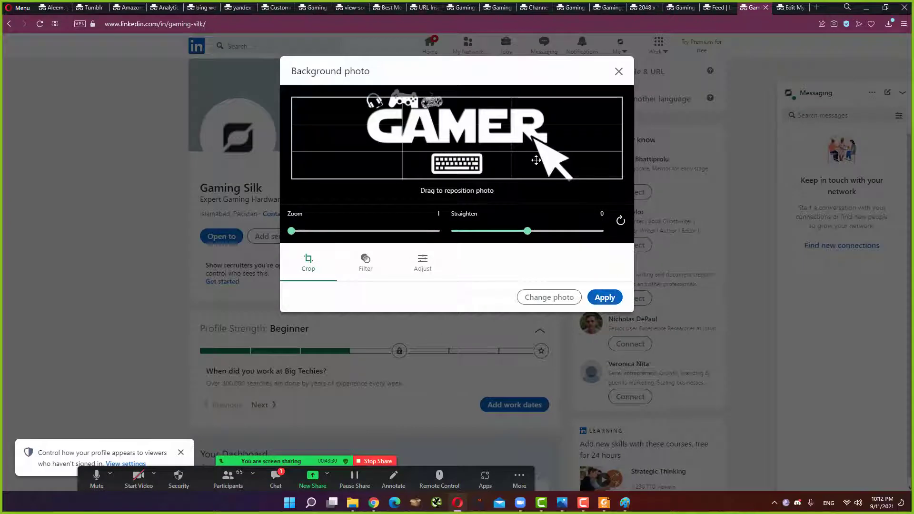
drag(536, 161, 537, 185)
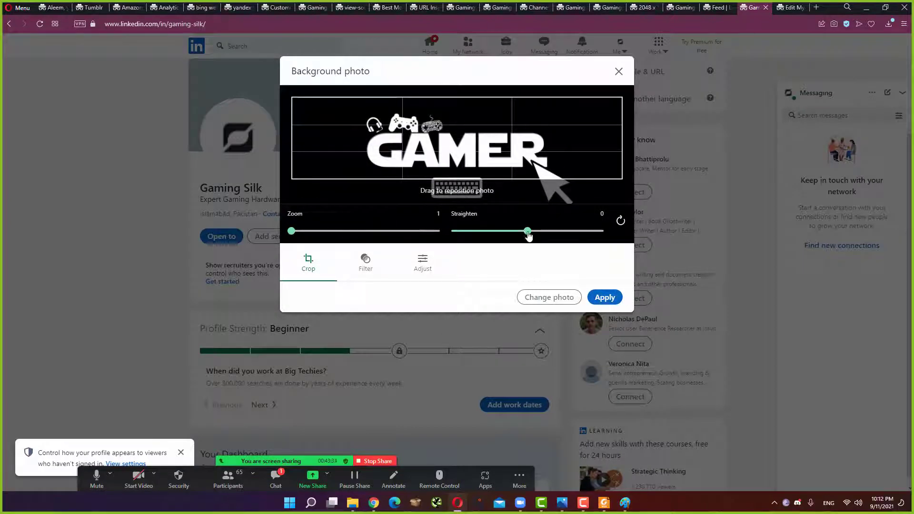
drag(529, 234, 614, 224)
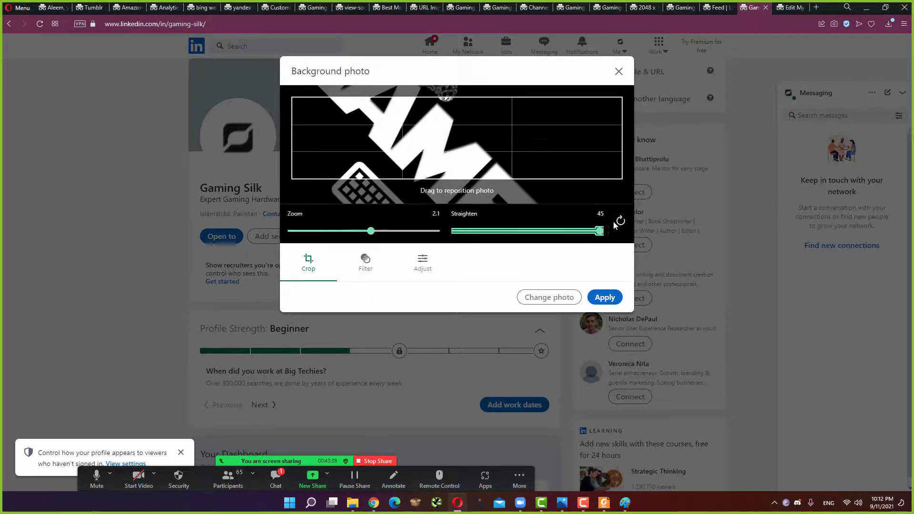
click(620, 222)
click(619, 222)
click(619, 222)
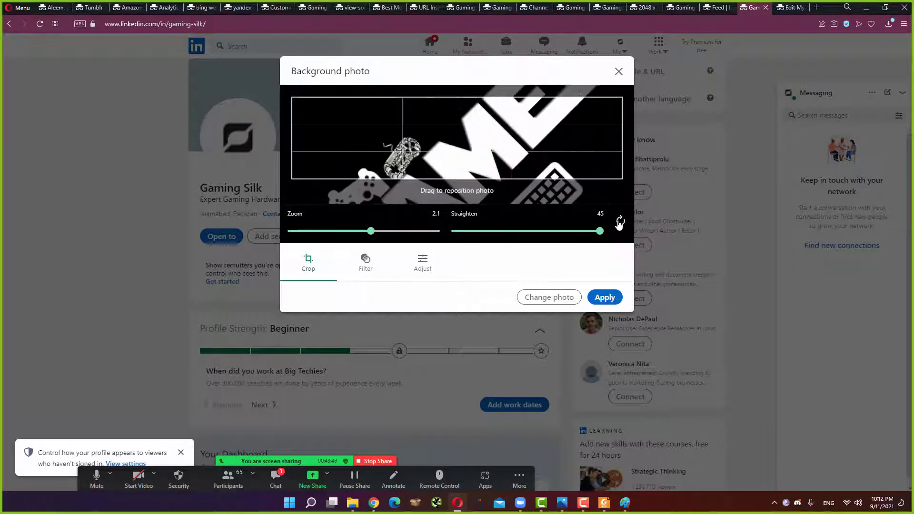
drag(599, 234, 498, 236)
drag(407, 237, 246, 229)
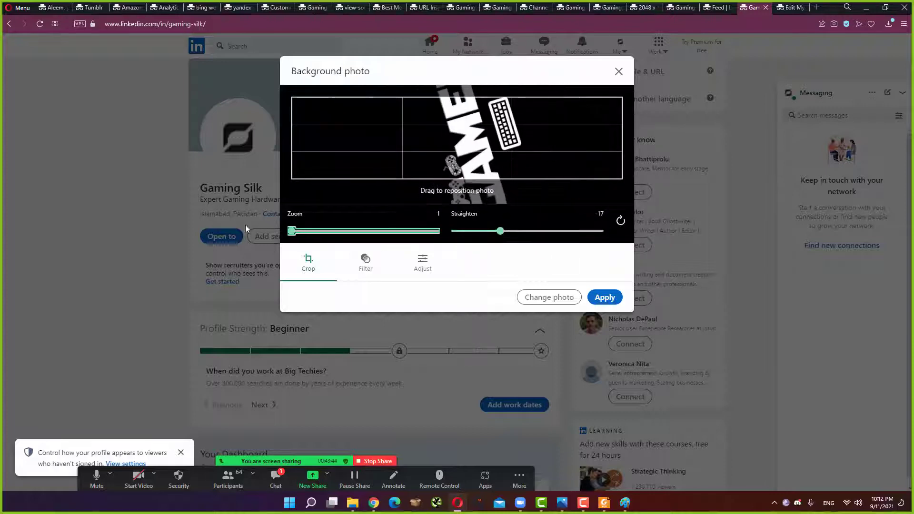
drag(496, 235, 622, 245)
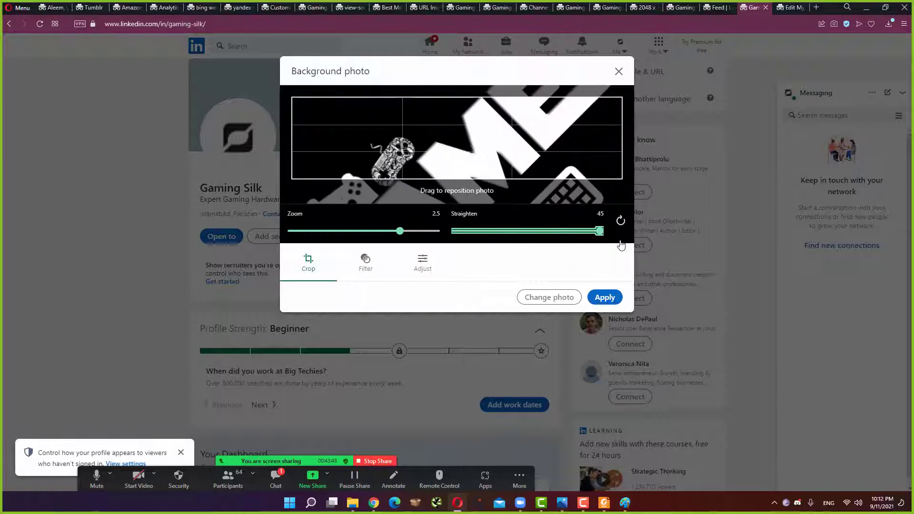
click(619, 72)
Reload Gaming_Silk.jpg as the background and apply the GAMER banner unchanged.
click(541, 75)
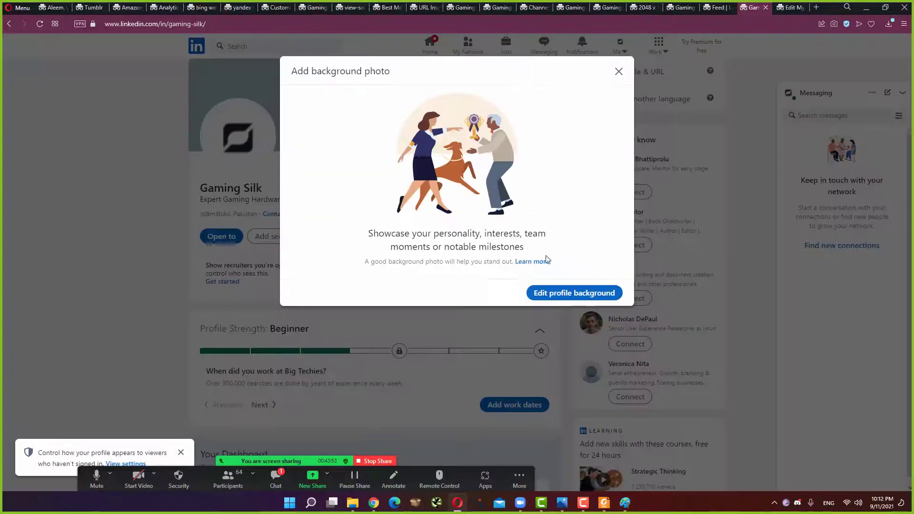
click(547, 292)
click(564, 377)
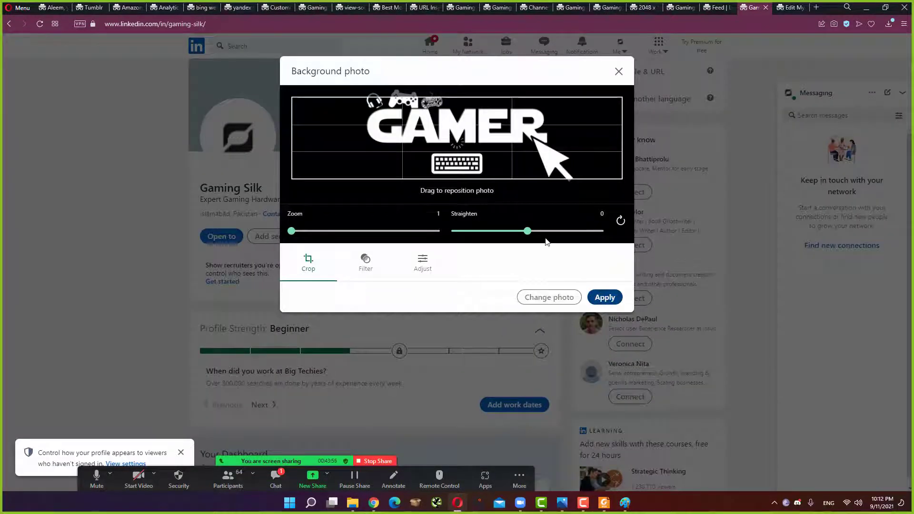
key(Return)
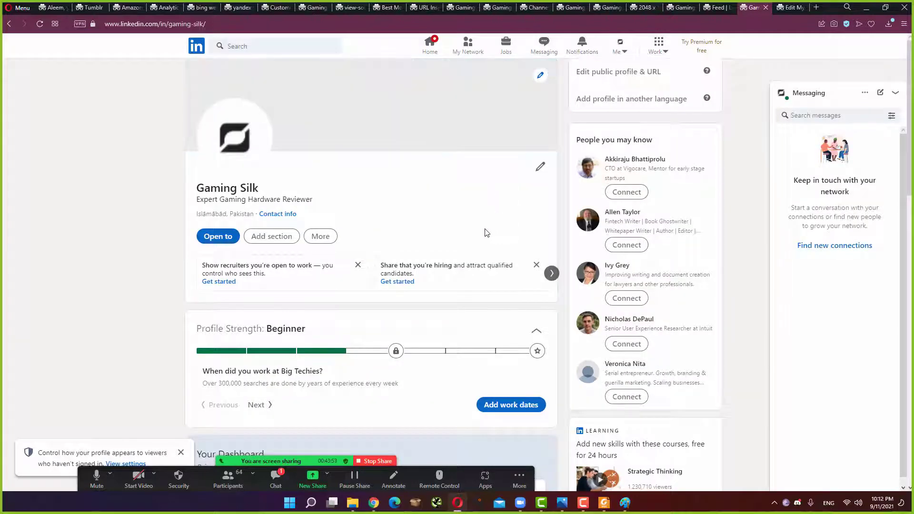
Scroll through the updated profile and go to the LinkedIn home feed.
scroll(486, 230, down, 3)
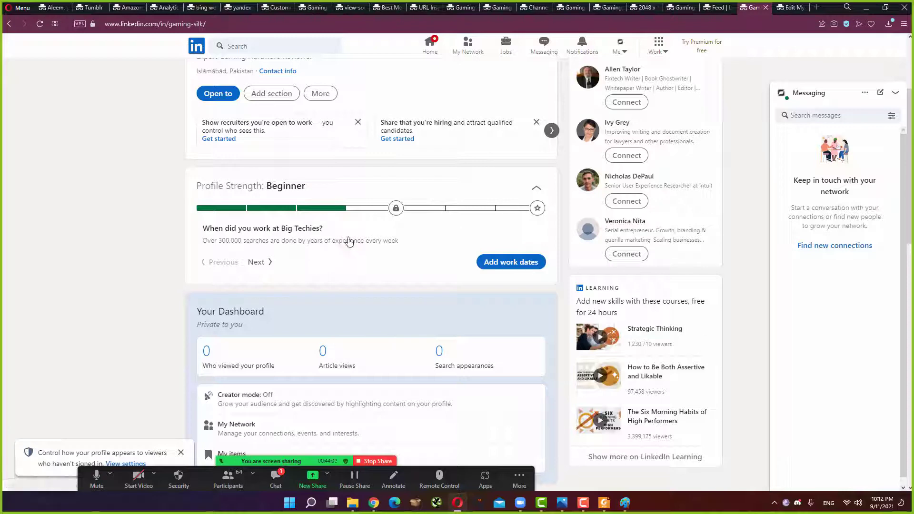
mouse_move(396, 213)
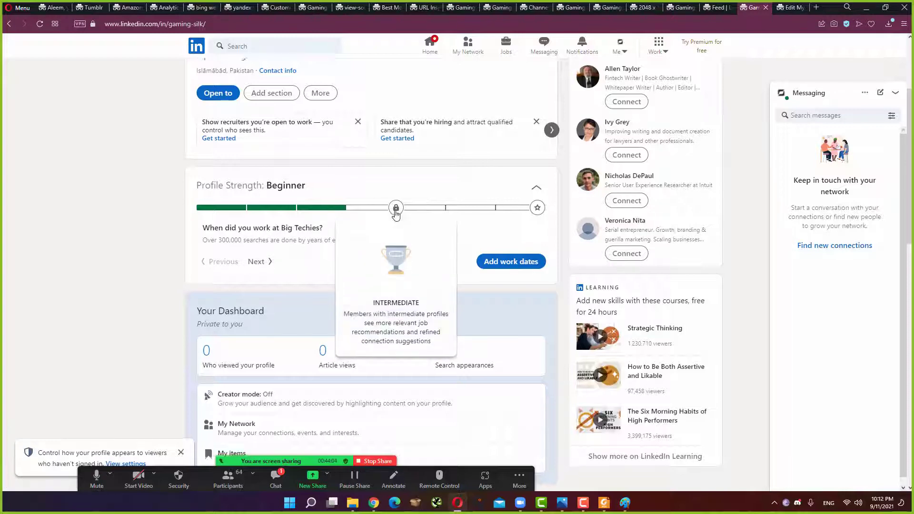
scroll(396, 213, down, 5)
scroll(375, 310, down, 3)
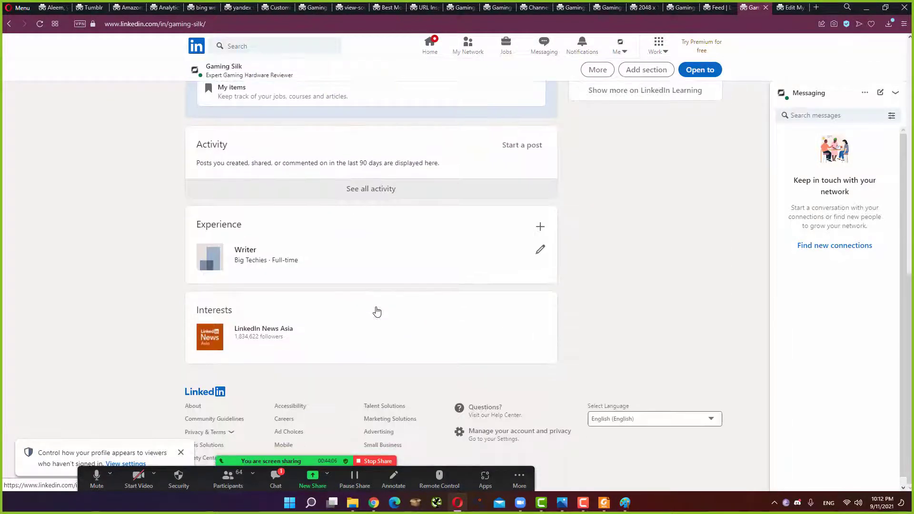
scroll(377, 312, up, 10)
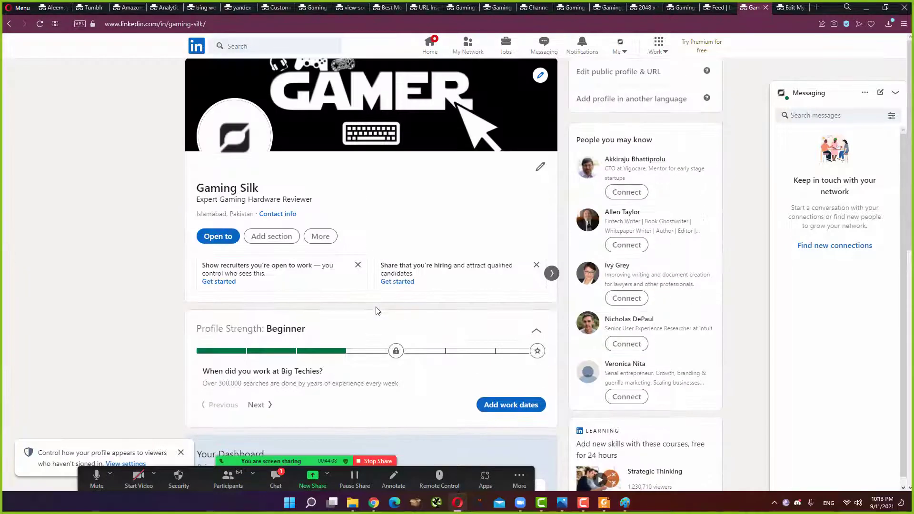
click(423, 49)
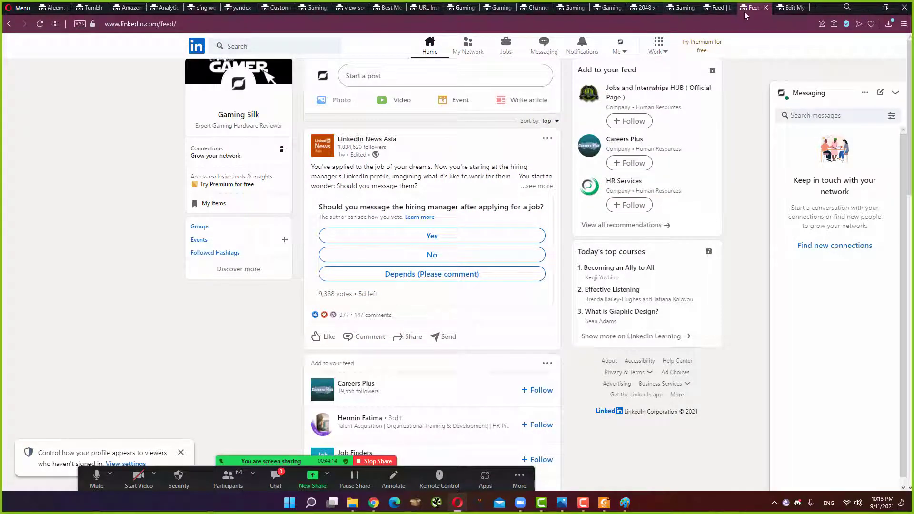
Copy the Best Motherboards for Ryzen 5 3600 article's address from the Gaming Silk site.
click(374, 504)
click(235, 156)
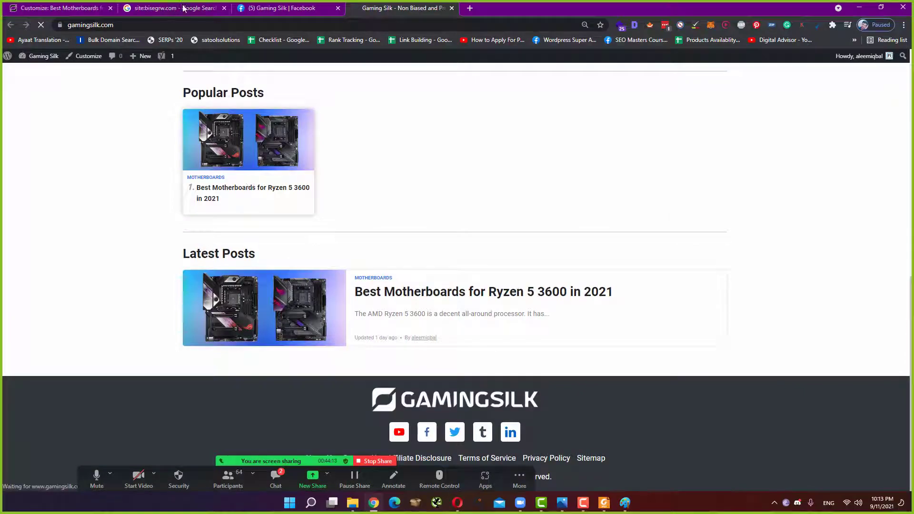
click(191, 26)
key(ctrl+c)
key(alt+Tab)
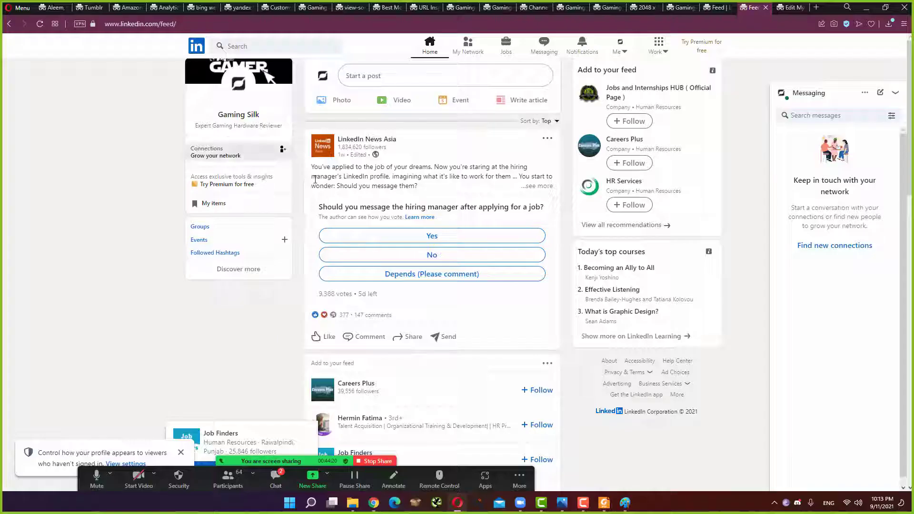
Publish a post with the Ryzen 5 3600 article link, then open the Gaming Silk profile and select its URL.
click(406, 76)
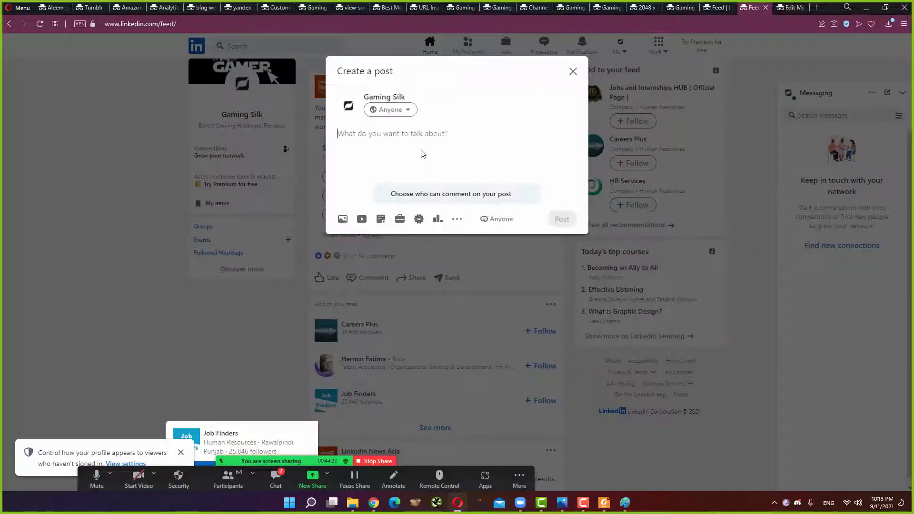
key(ctrl+v)
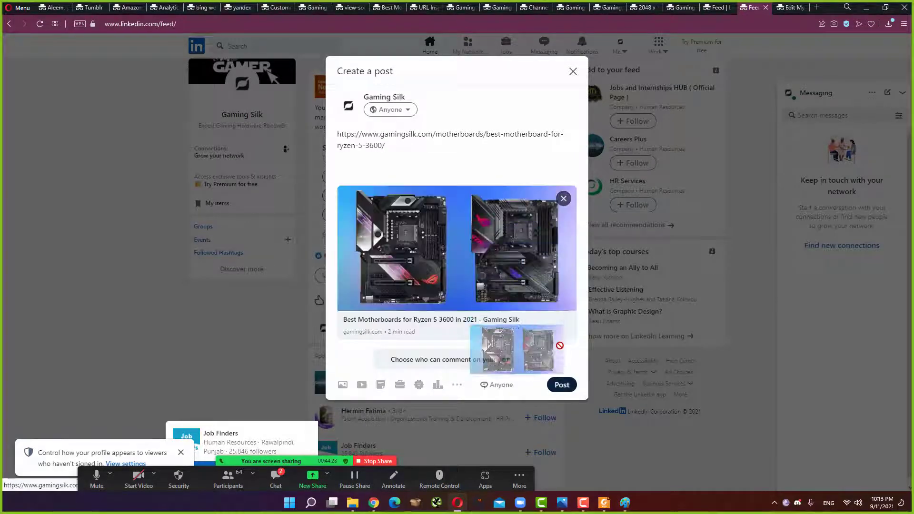
click(563, 384)
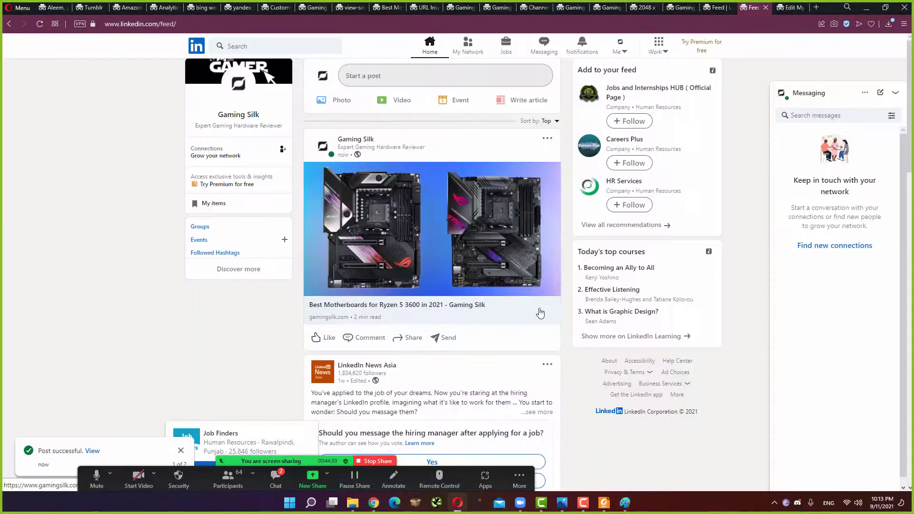
click(242, 116)
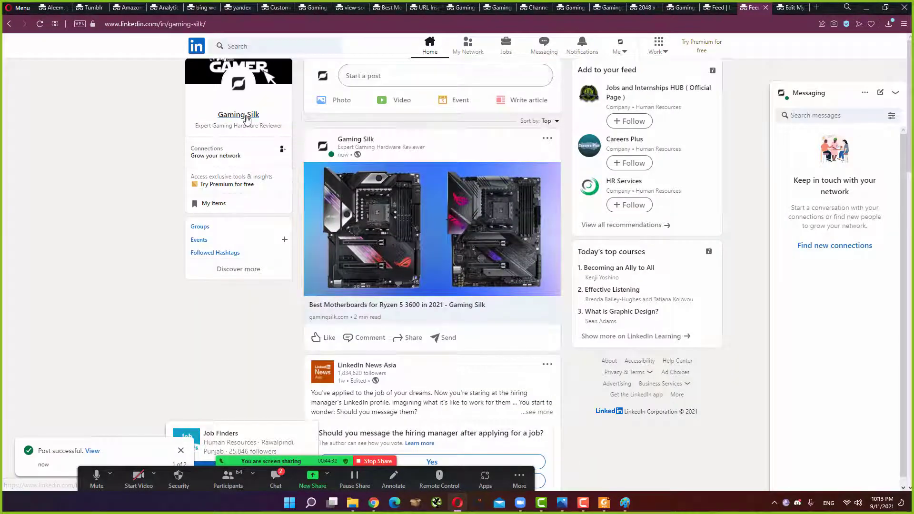
click(204, 24)
key(ctrl+c)
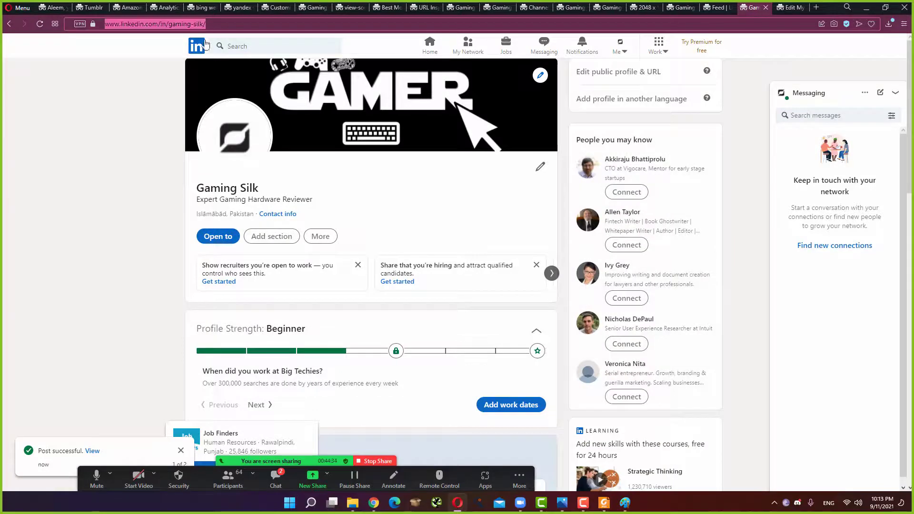
Return to the WordPress customizer's main menu after glancing at the post default options.
click(375, 504)
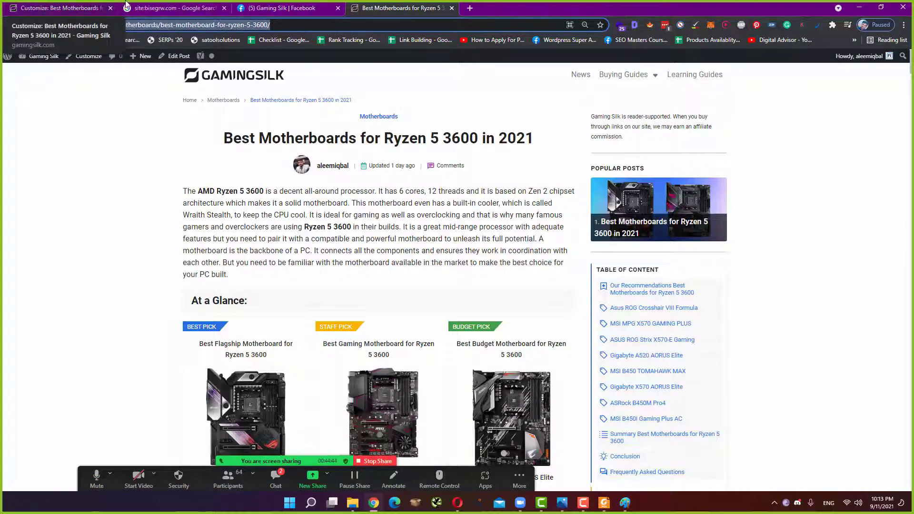
click(83, 5)
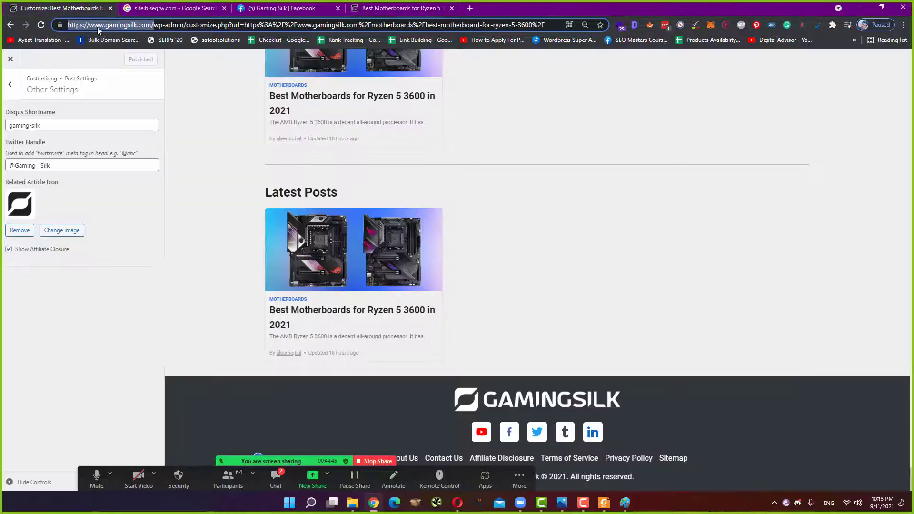
click(9, 84)
click(26, 114)
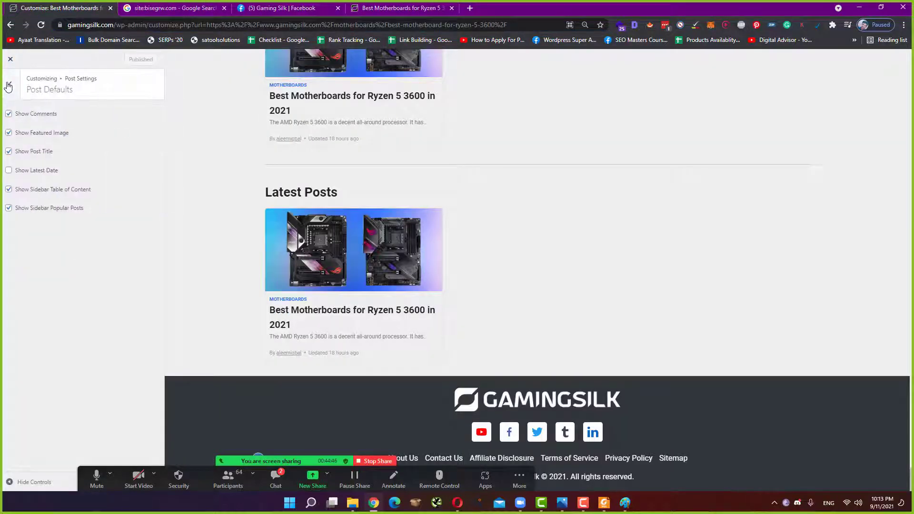
click(8, 86)
click(8, 84)
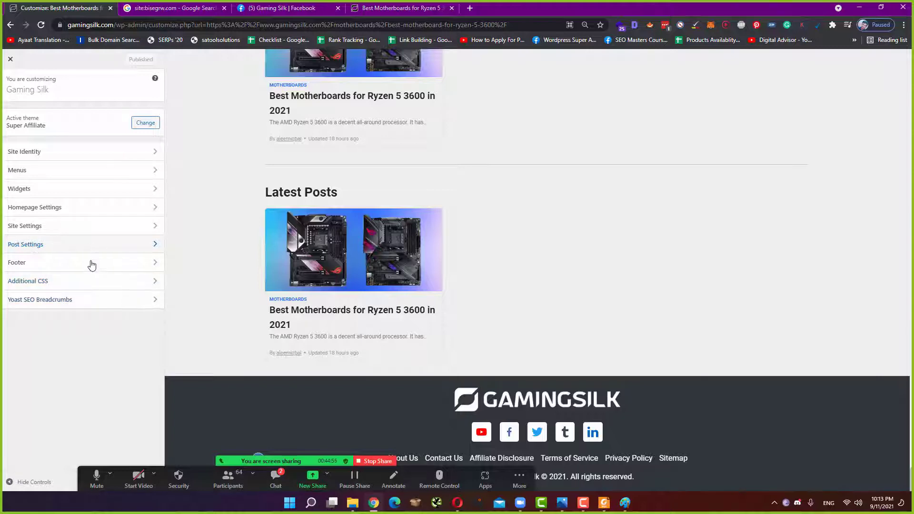
Paste linkedin.com/in/gaming-silk into the footer's LinkedIn Social Link and publish.
click(92, 263)
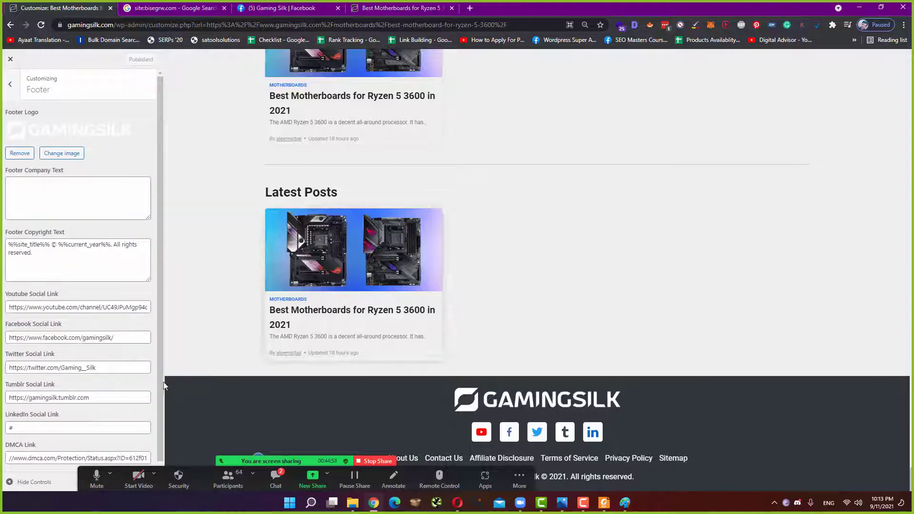
click(94, 427)
key(ctrl+a)
key(ctrl+v)
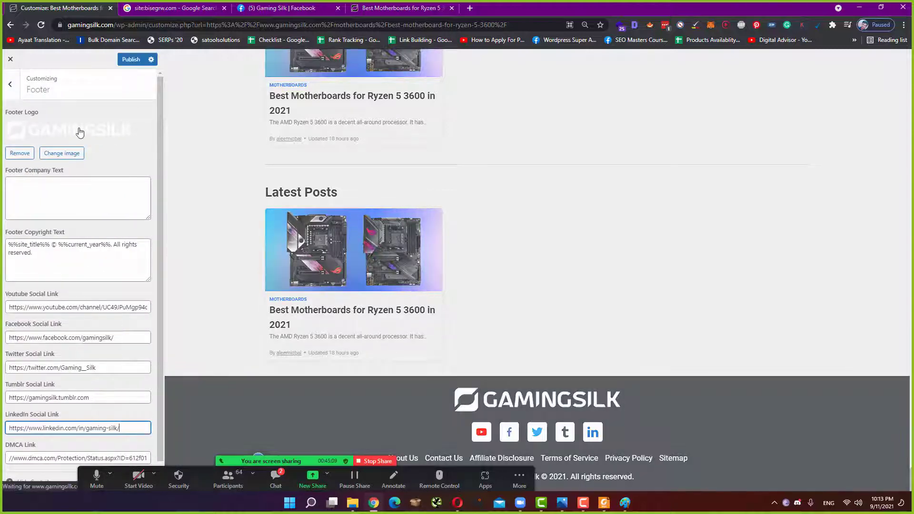
click(127, 62)
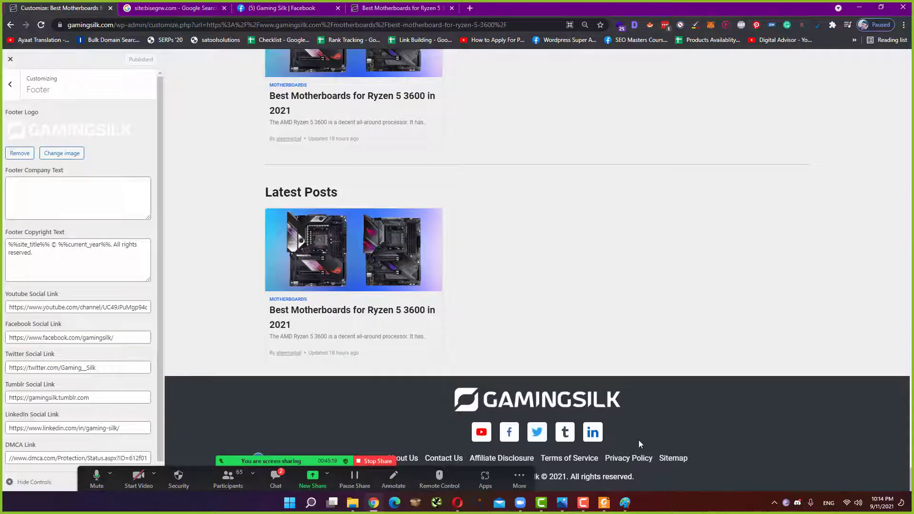
click(457, 505)
Search for pinterest in a new tab and open the Pinterest website.
click(817, 8)
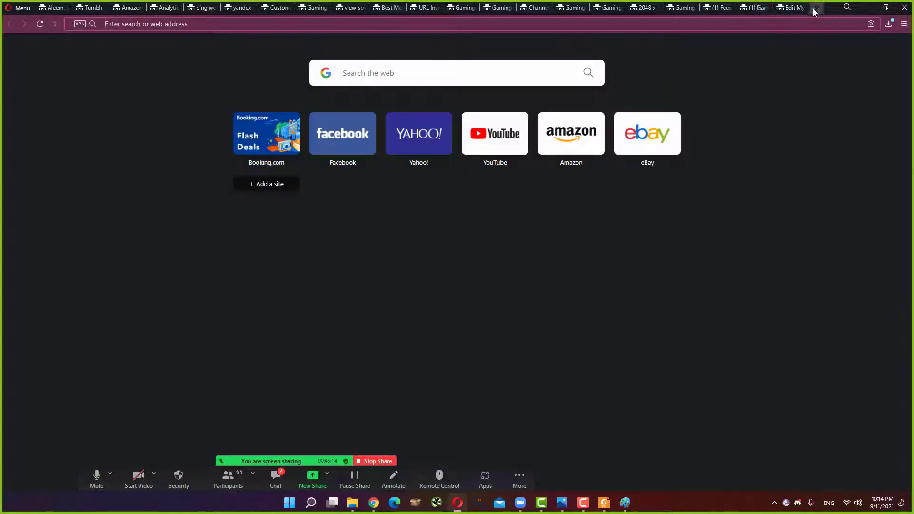
text(pinterest)
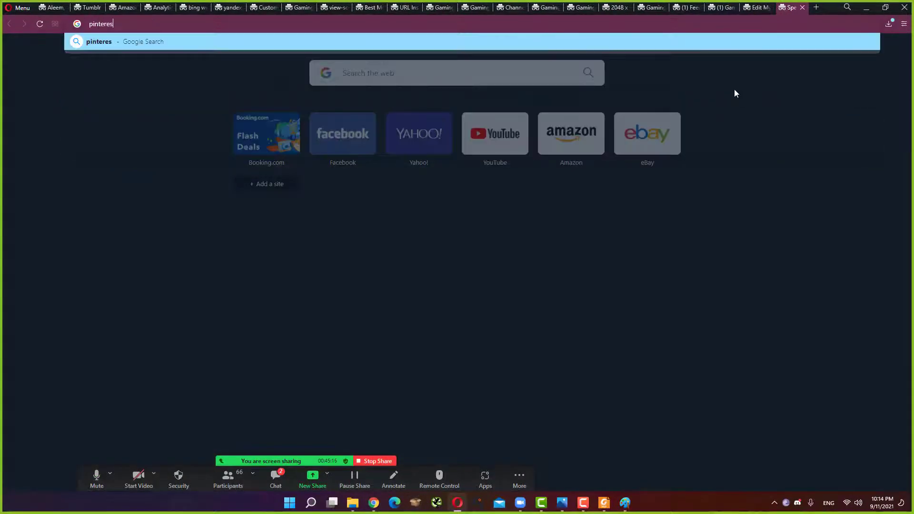
key(Return)
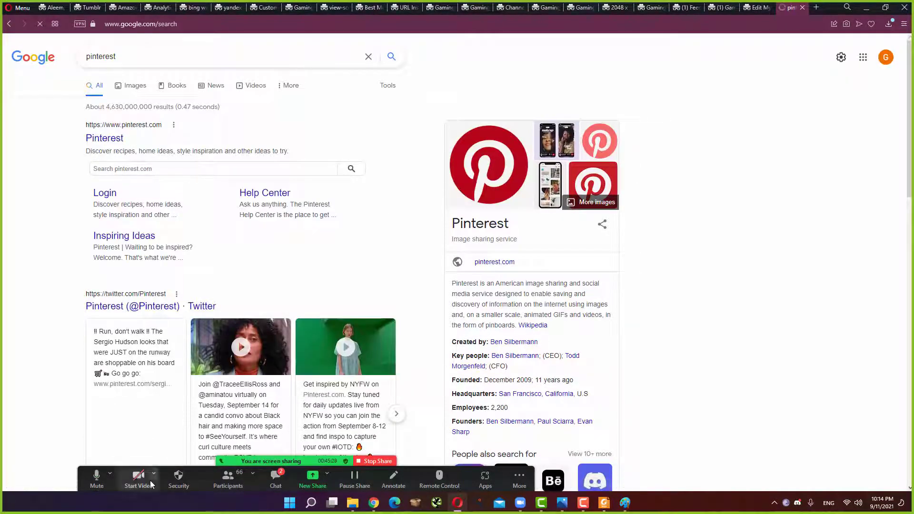
click(93, 478)
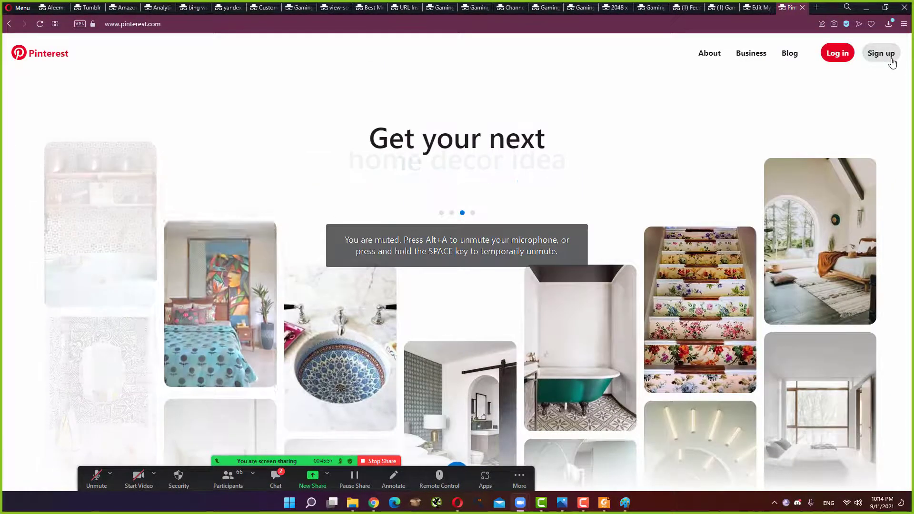
Fill the sign-up form with the site's e-mail, a password and age 22, and submit.
click(891, 61)
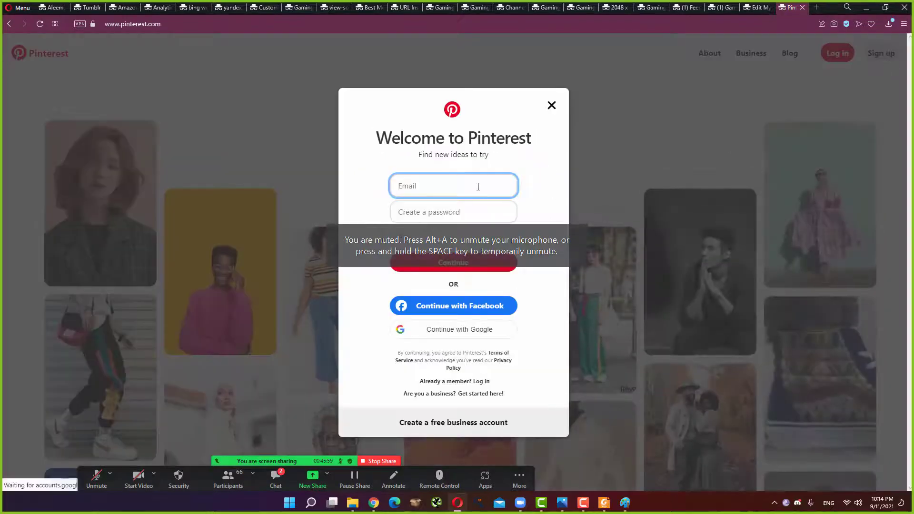
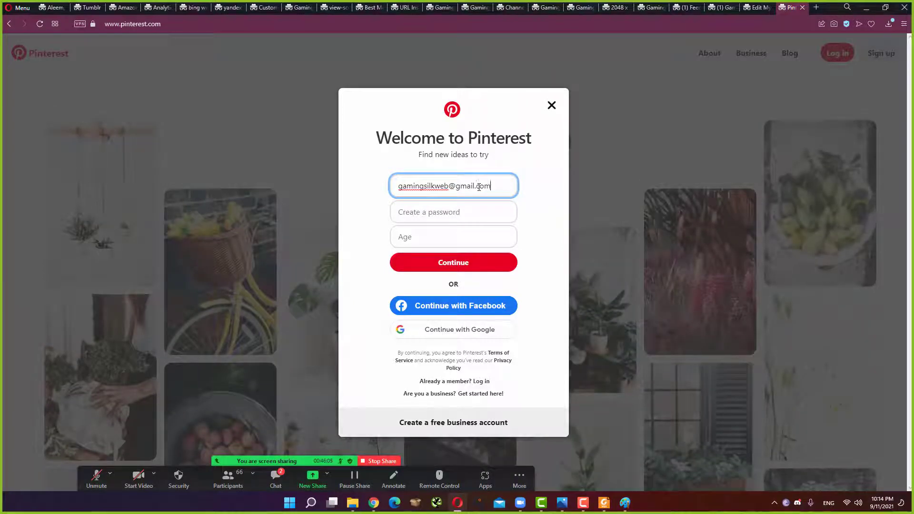
key(Tab)
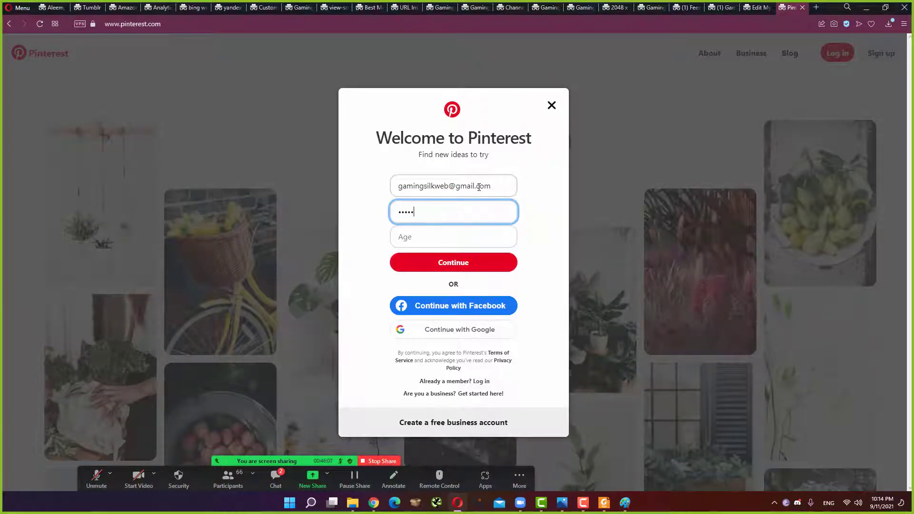
text(•••••••••••)
key(Tab)
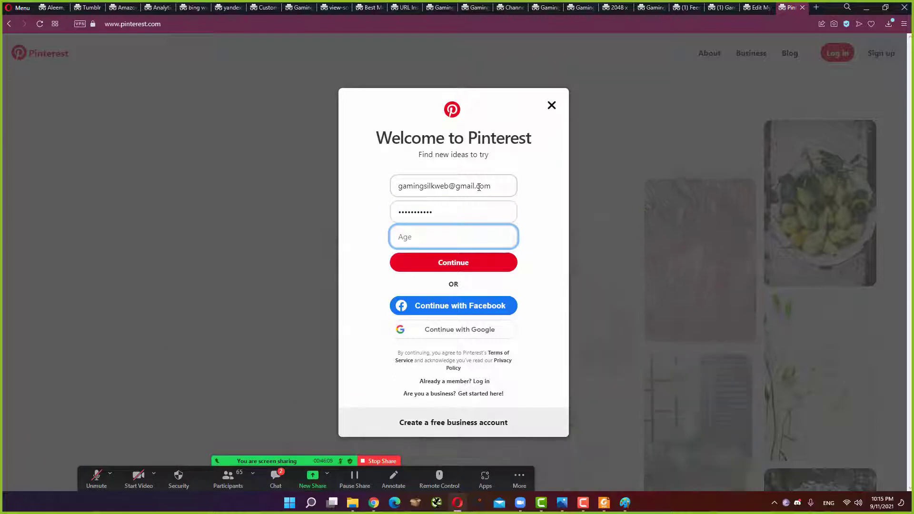
click(462, 261)
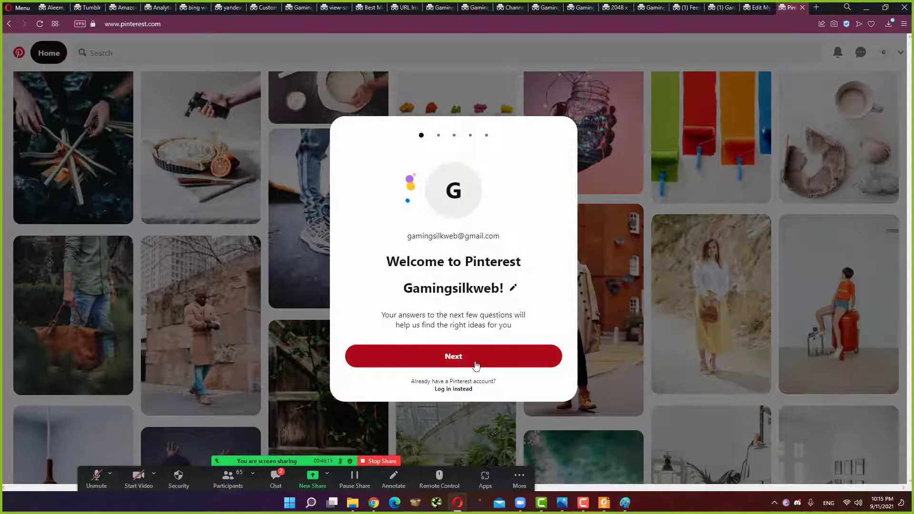
Correct the display name to 'Gaming Silk' and save it.
click(512, 288)
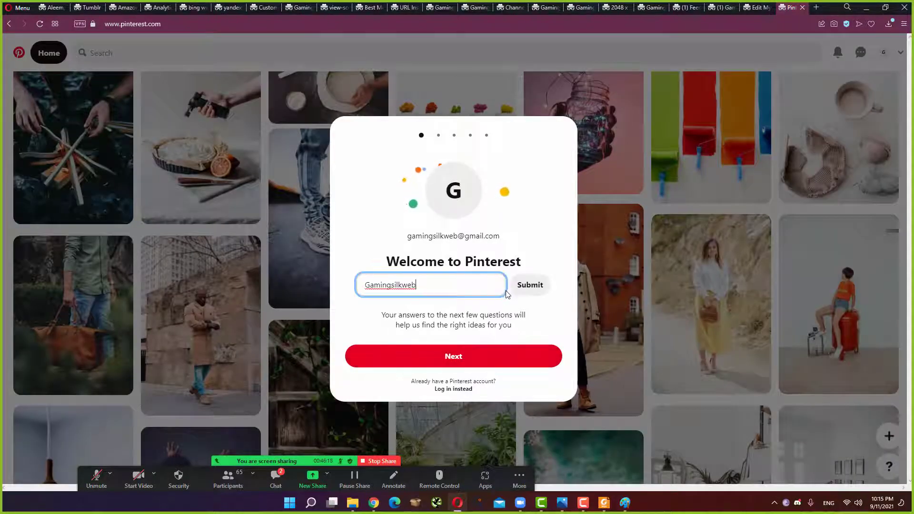
text(S)
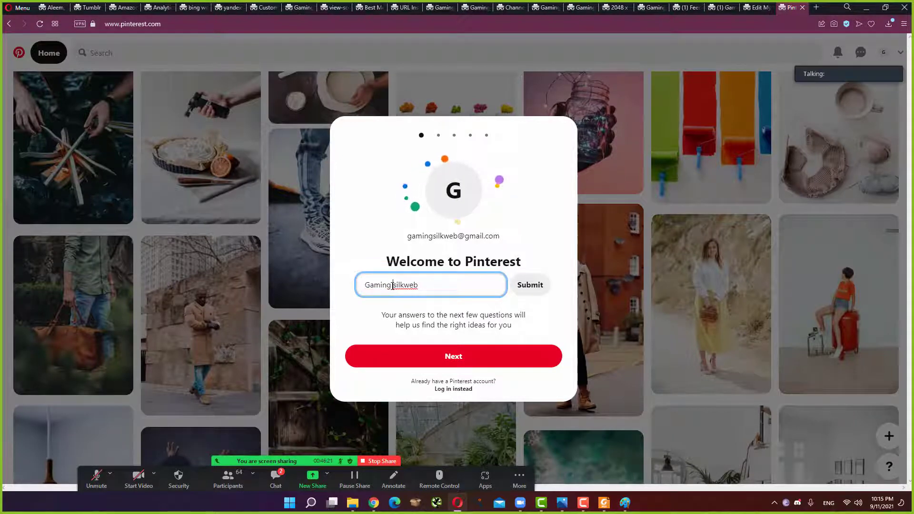
key(Delete)
key(shift+Right)
key(shift+Right)
key(shift+Right)
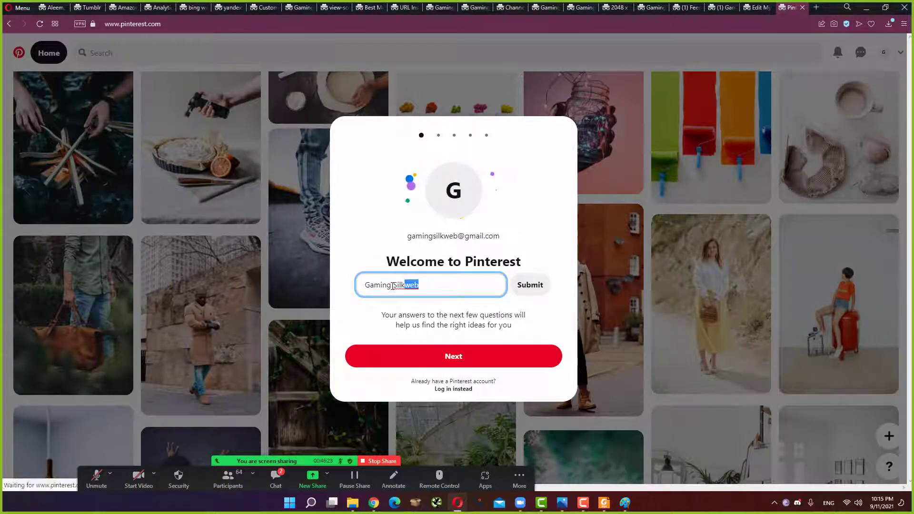
key(BackSpace)
click(518, 285)
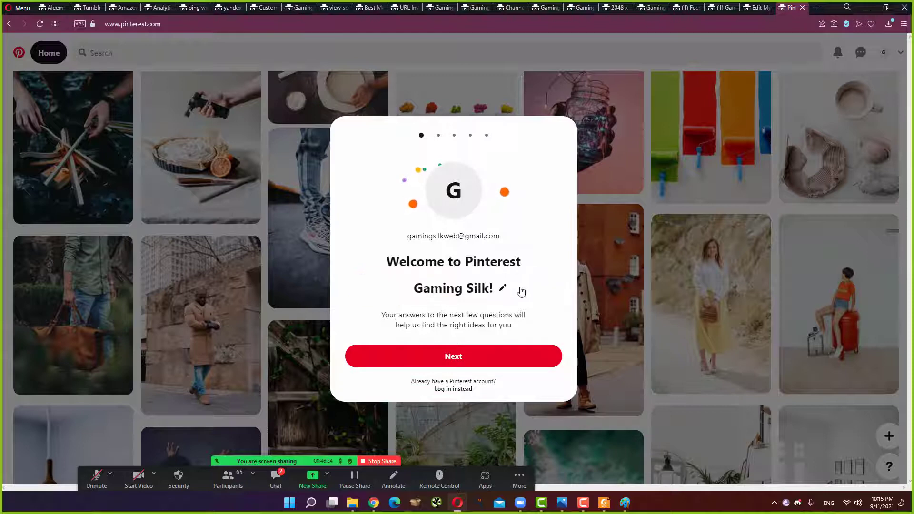
click(497, 364)
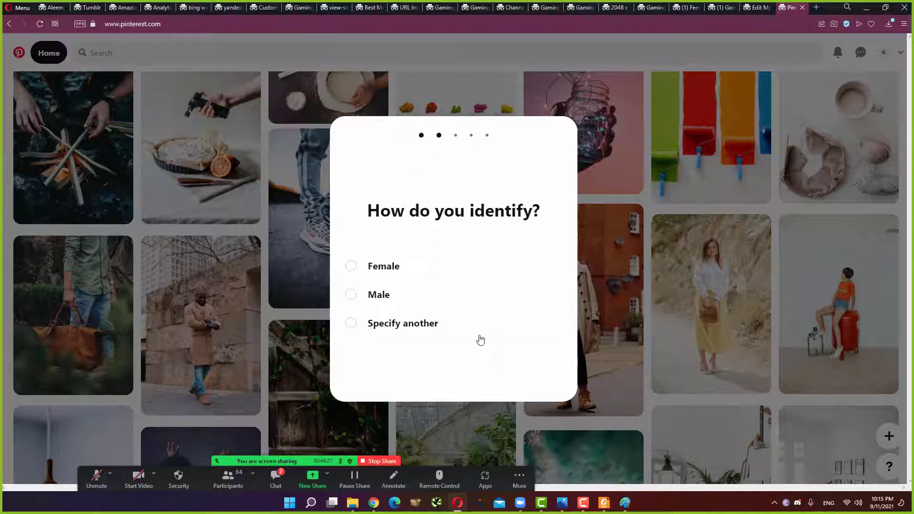
Choose Male as identity and United States as the country.
click(420, 299)
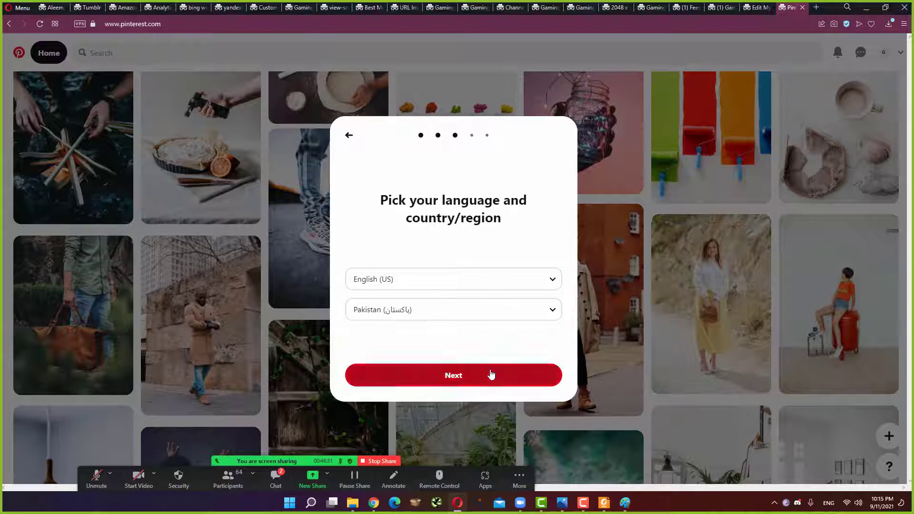
click(491, 375)
click(475, 310)
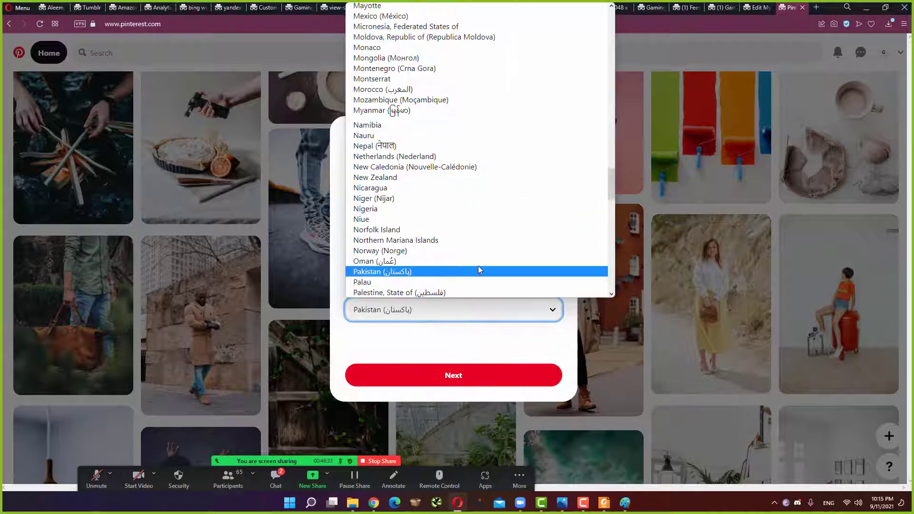
key(u)
scroll(476, 276, down, 3)
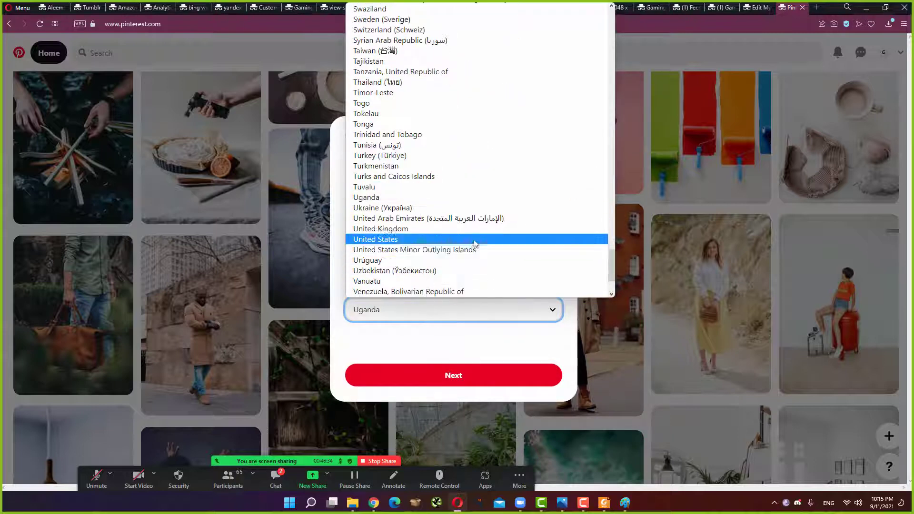
click(473, 239)
click(452, 375)
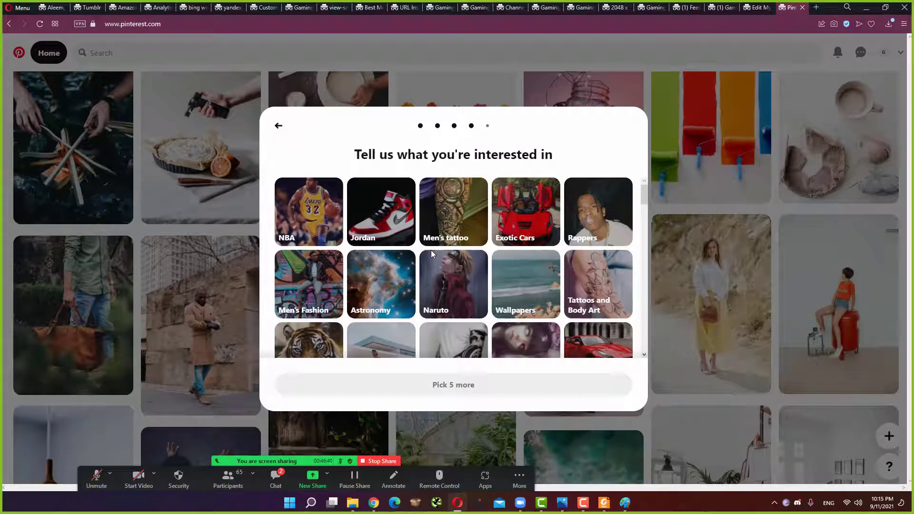
Pick the Jordan, Astronomy, Animals and Dinner Recipes interests.
click(385, 222)
click(386, 277)
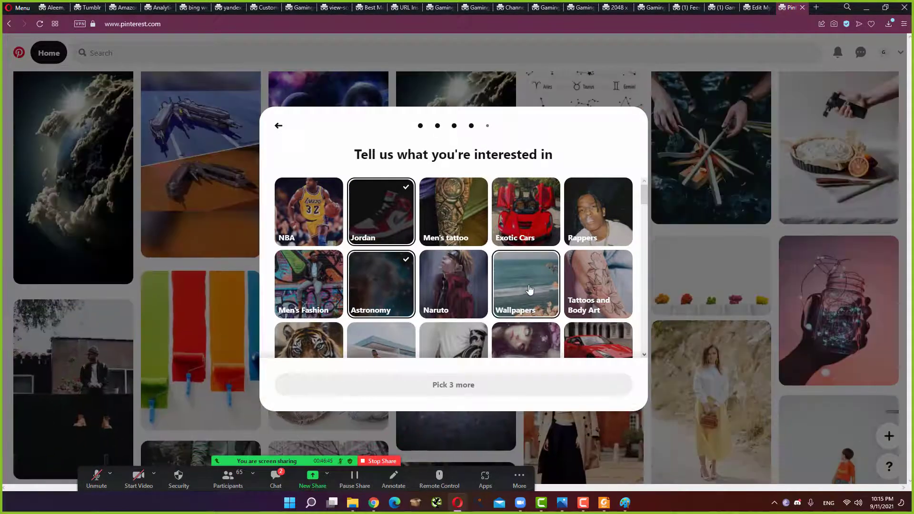
scroll(530, 289, down, 2)
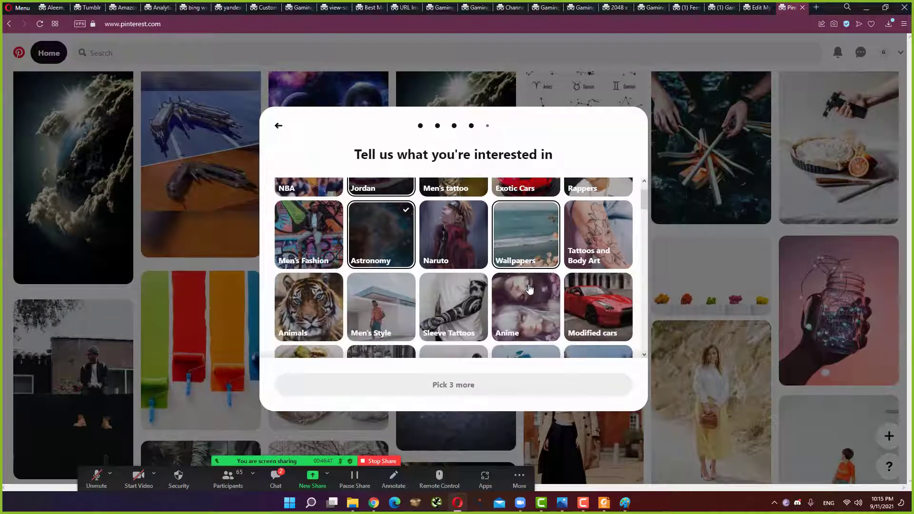
click(302, 265)
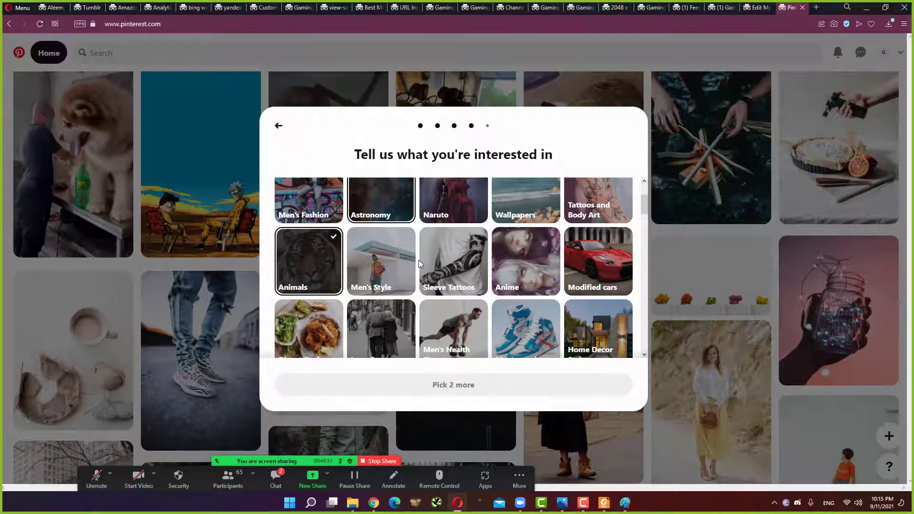
scroll(418, 260, down, 1)
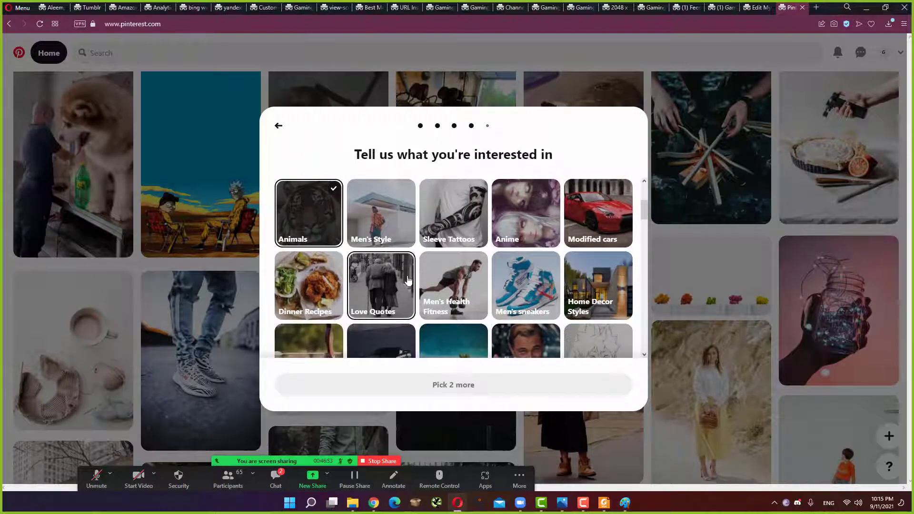
scroll(408, 281, down, 1)
click(316, 254)
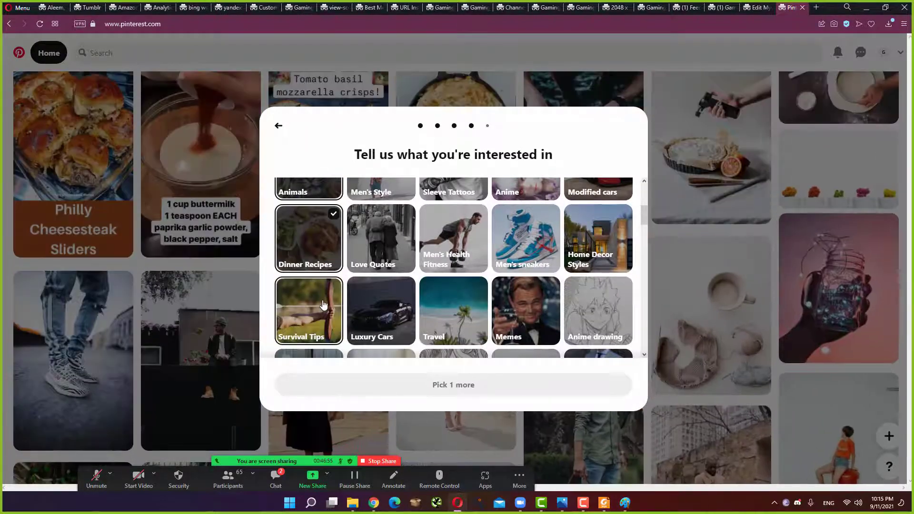
scroll(322, 299, down, 1)
scroll(322, 299, down, 1)
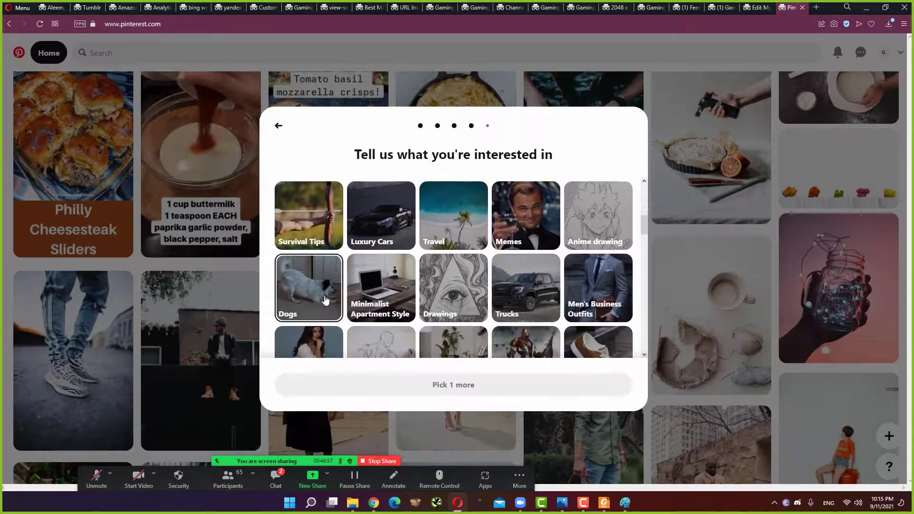
scroll(328, 298, down, 1)
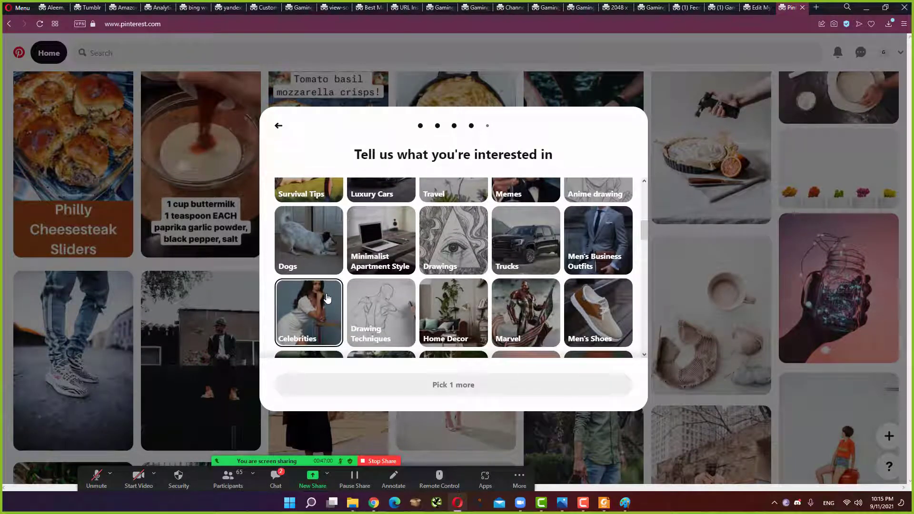
Add Garden Design and Life Quotes, drop Jordan and Men's Shoes, keep Astronomy, and finish.
click(591, 317)
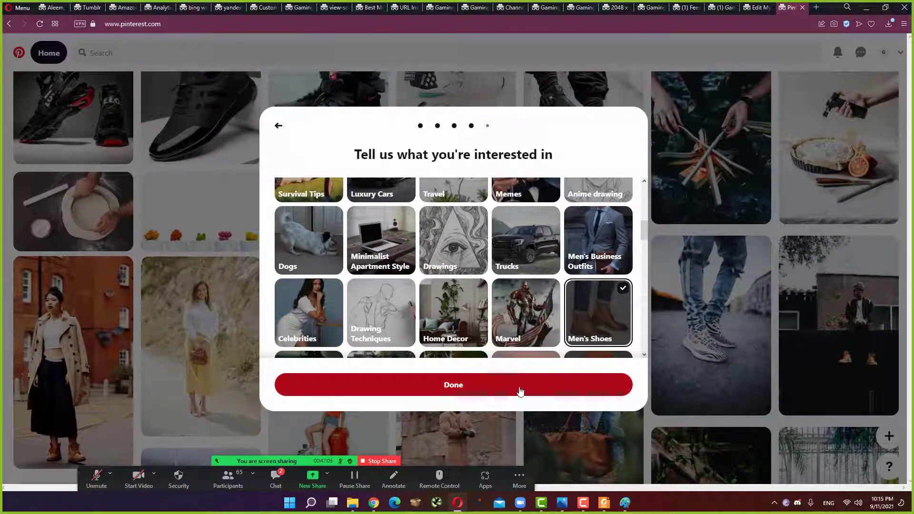
scroll(533, 269, up, 4)
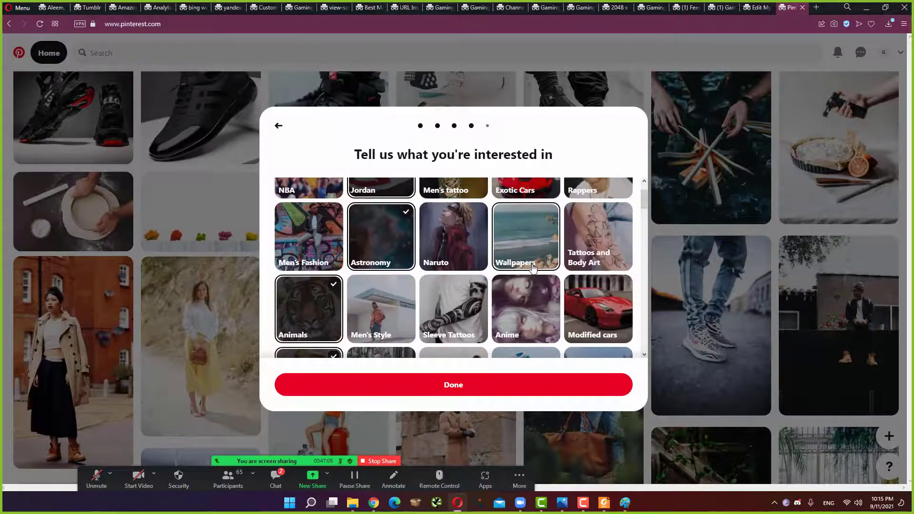
scroll(534, 269, up, 1)
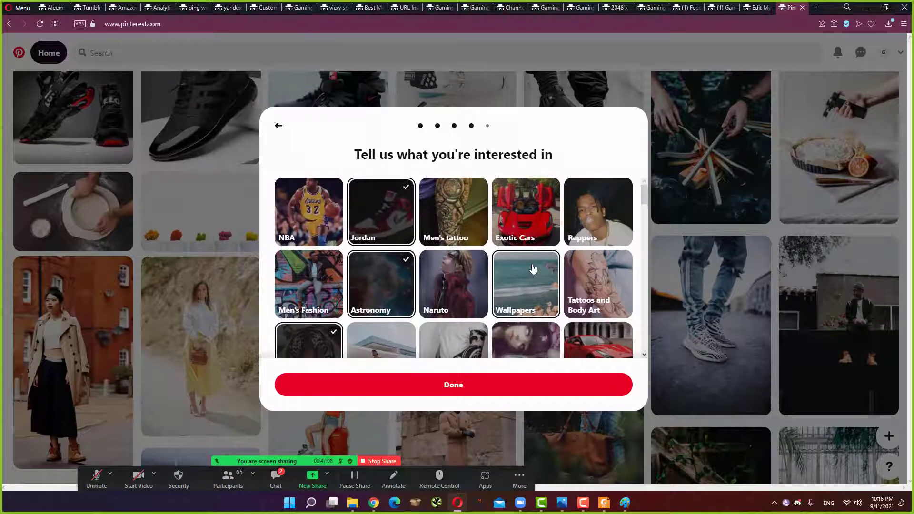
click(388, 229)
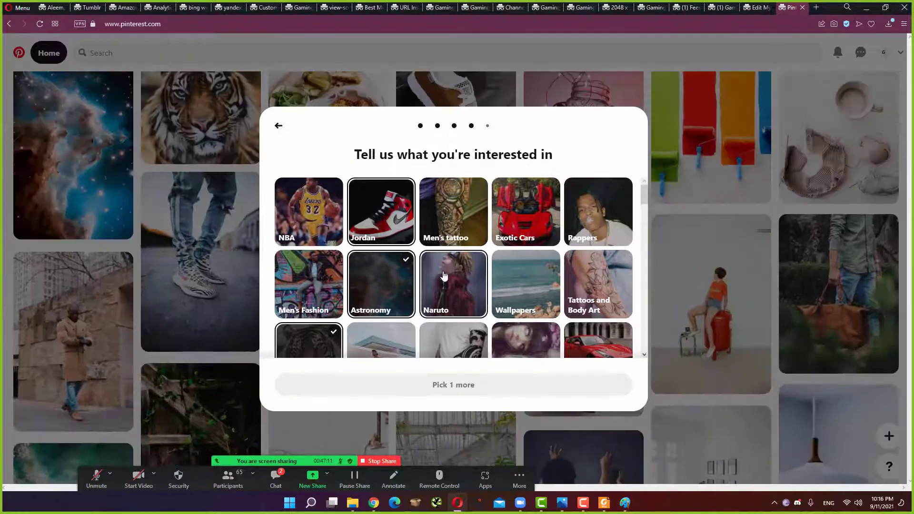
scroll(443, 275, down, 4)
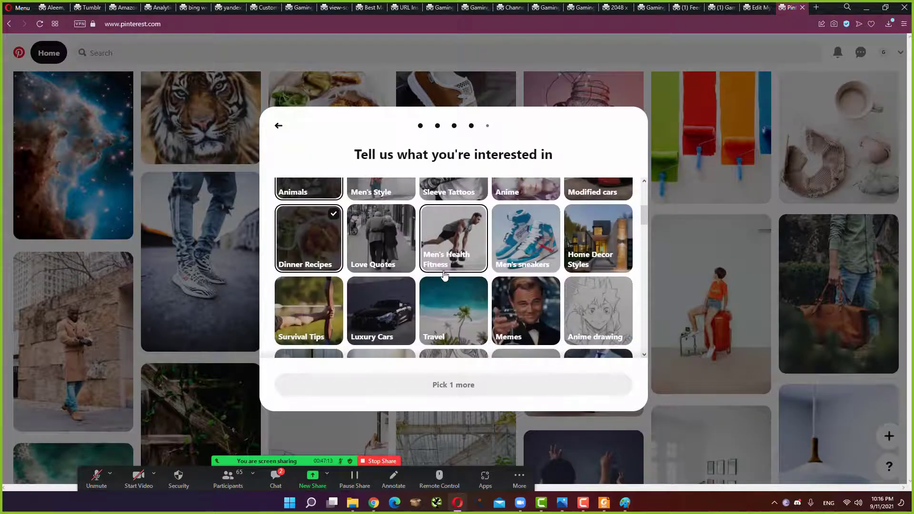
scroll(444, 275, down, 4)
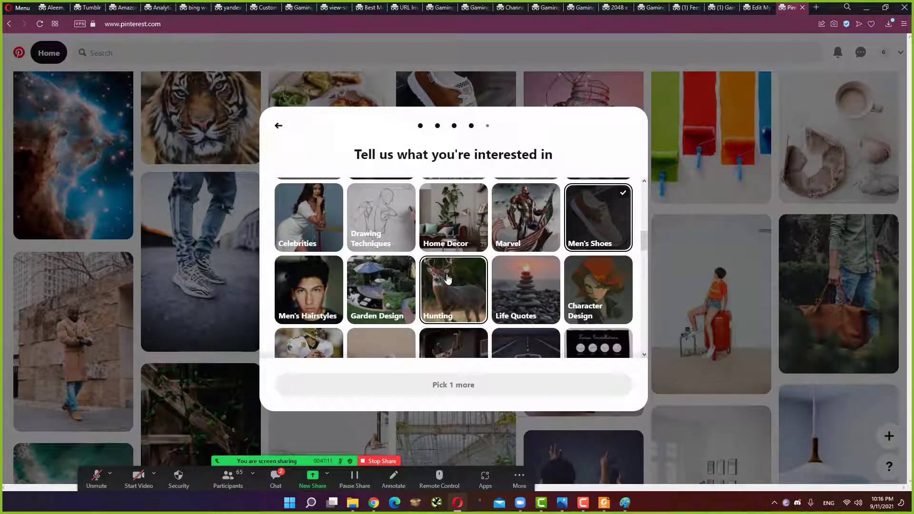
click(397, 291)
scroll(429, 292, down, 2)
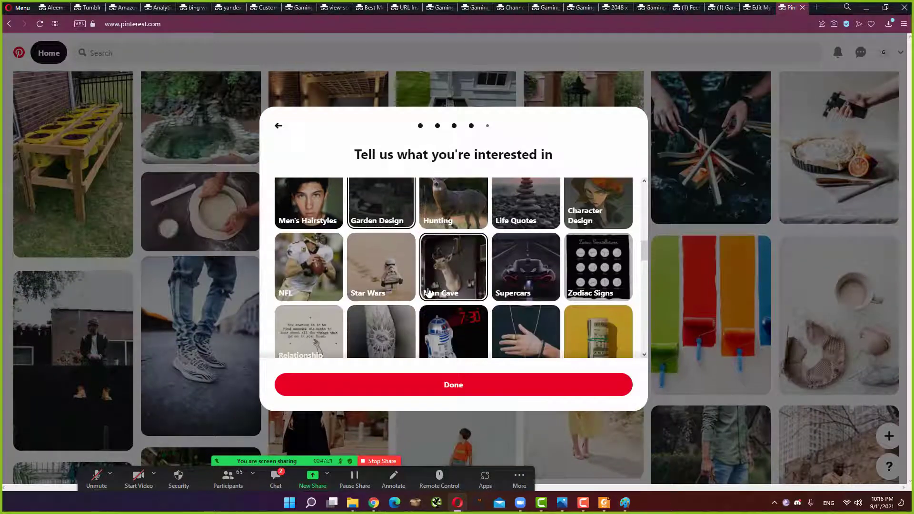
scroll(428, 293, up, 3)
scroll(430, 293, up, 1)
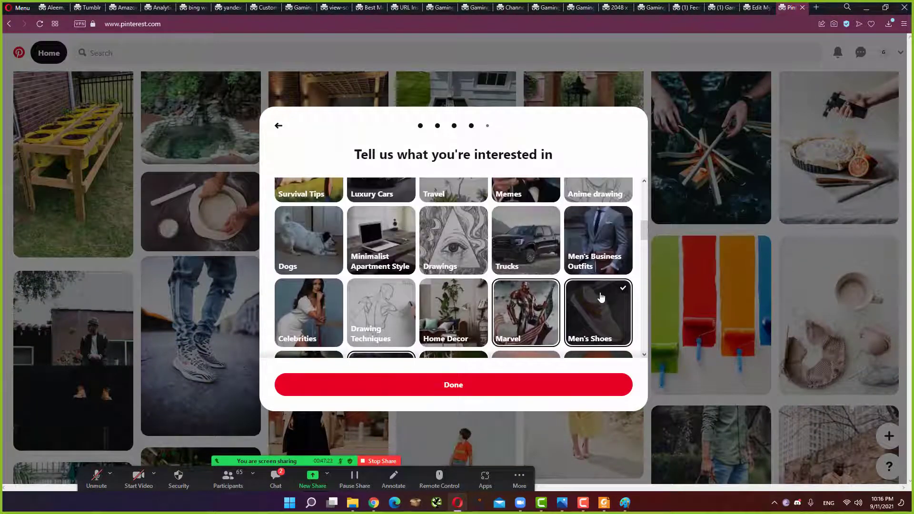
click(598, 305)
scroll(513, 292, down, 3)
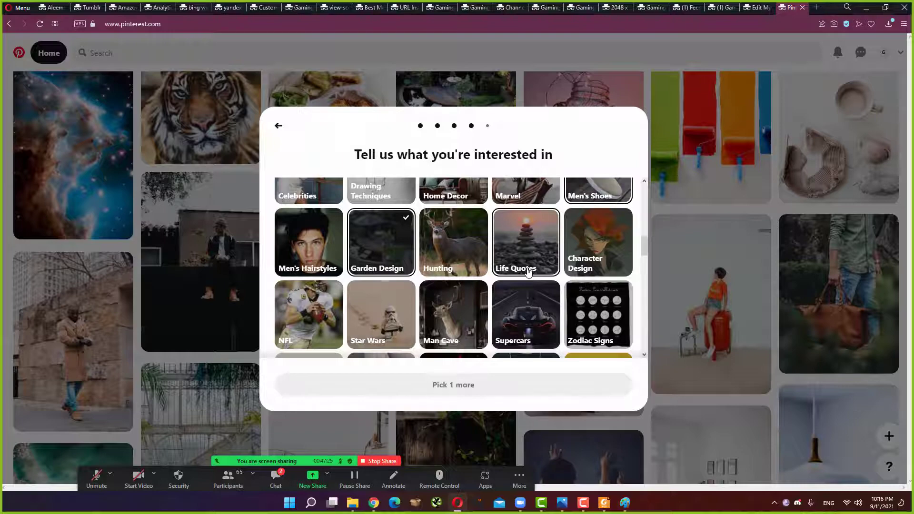
click(527, 271)
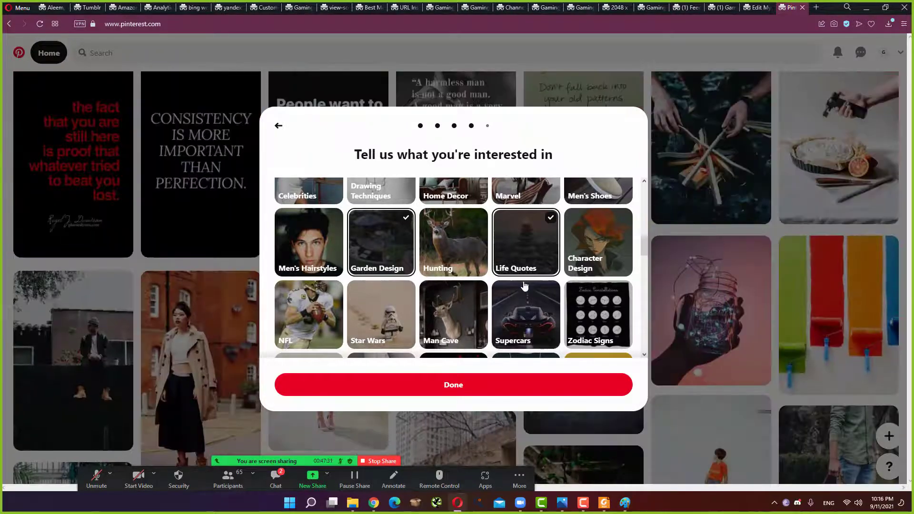
scroll(525, 285, up, 3)
scroll(525, 285, up, 5)
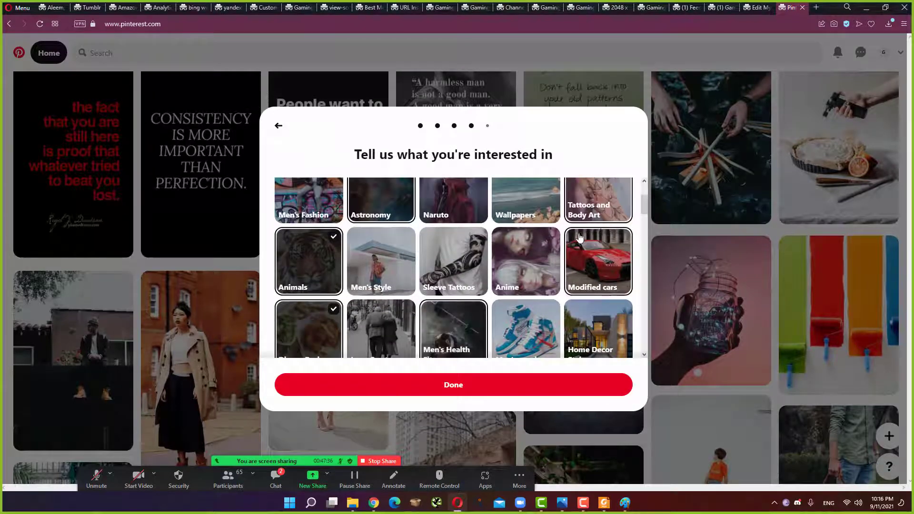
scroll(551, 272, up, 2)
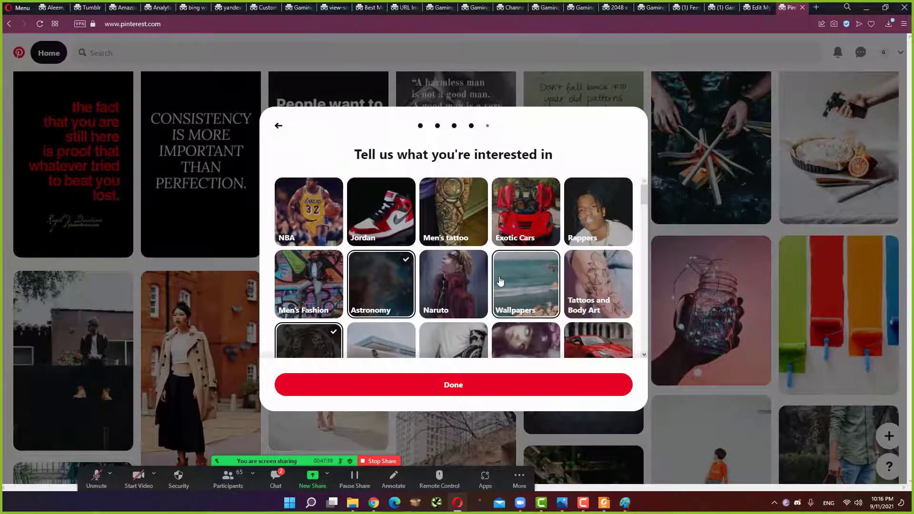
click(402, 294)
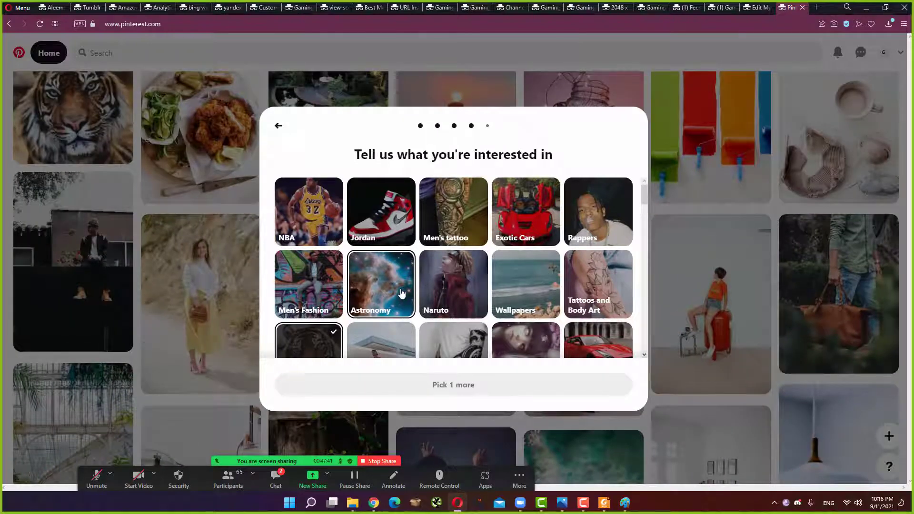
click(401, 294)
click(453, 386)
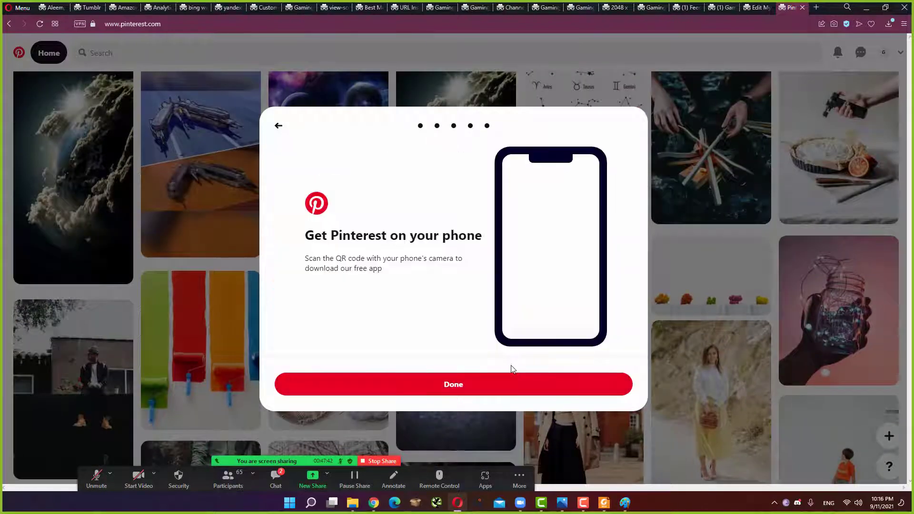
Skip the phone-app prompt, open the Gaming Silk profile page and show its Pincode.
click(491, 385)
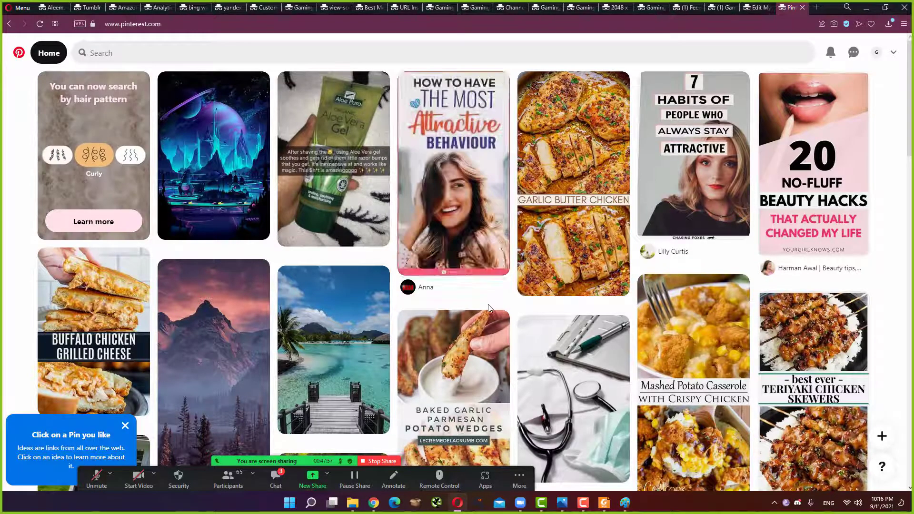
click(849, 54)
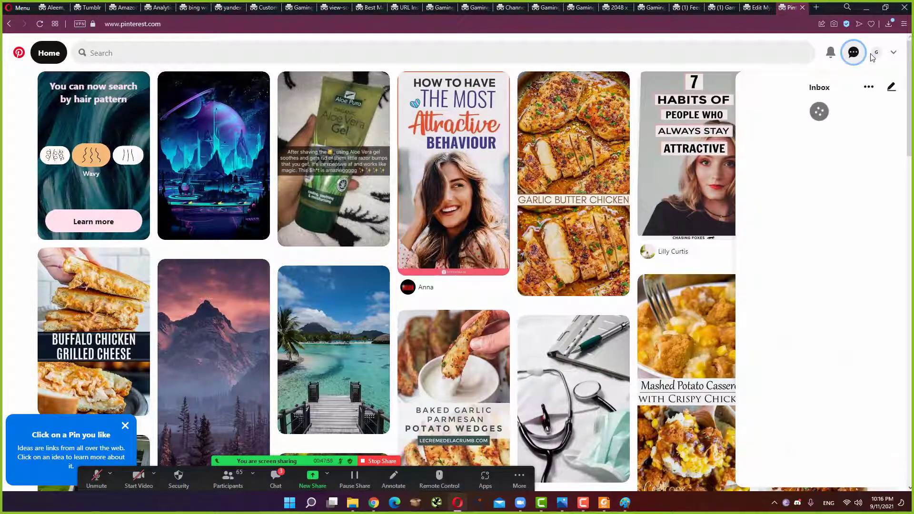
click(853, 53)
click(874, 54)
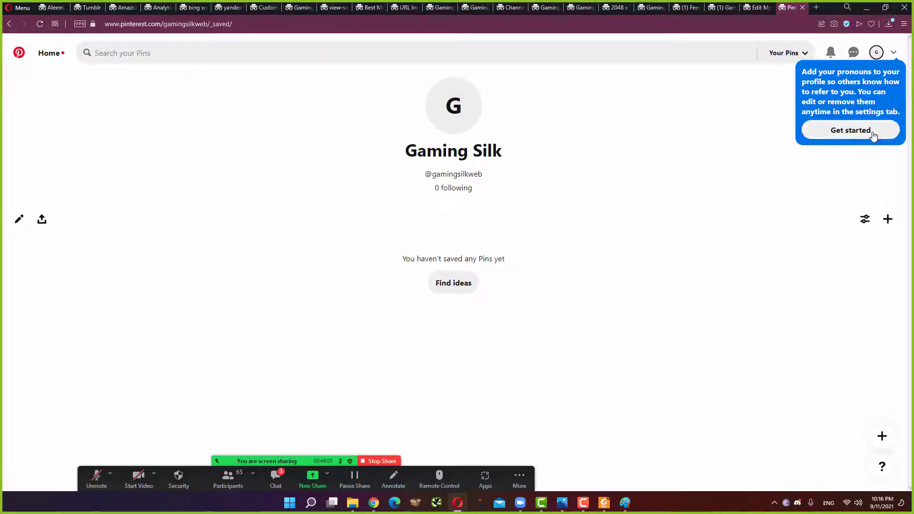
click(444, 120)
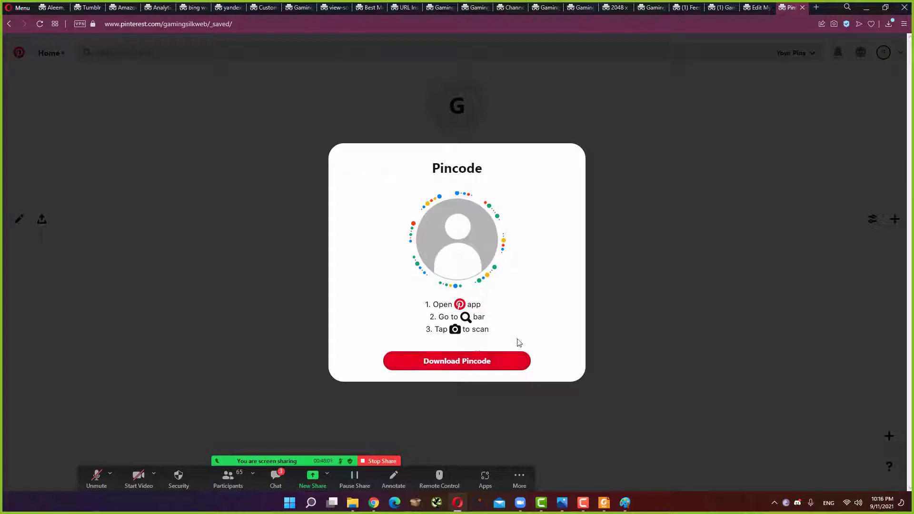
Set Logo_Gaming_Silk.png from the downloaded files as the profile picture.
click(642, 328)
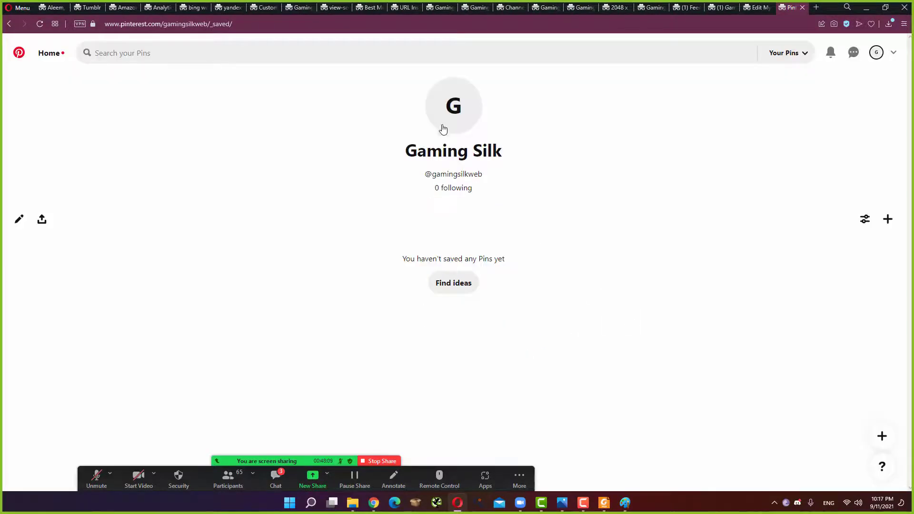
click(19, 222)
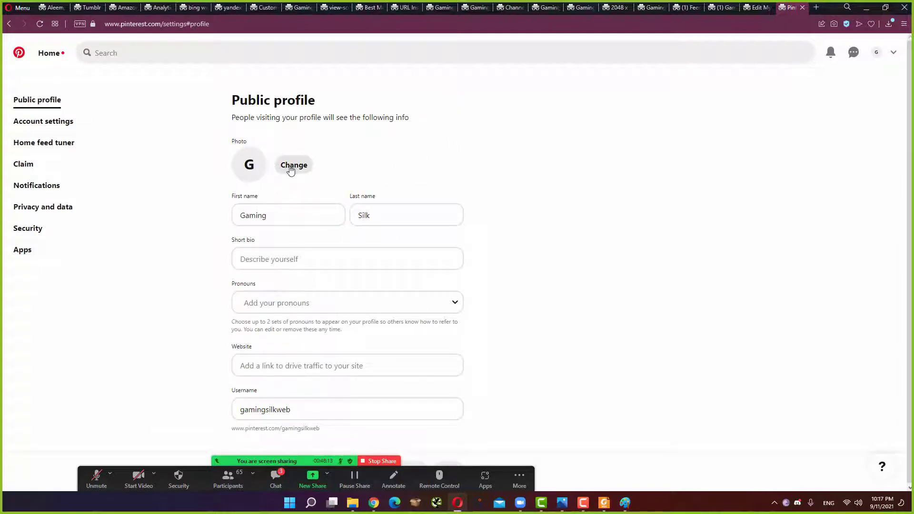
click(291, 167)
click(477, 286)
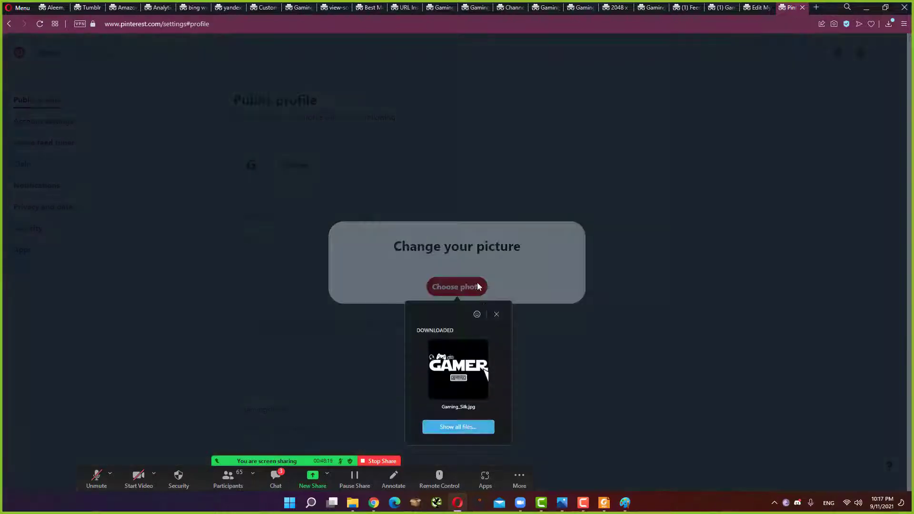
click(475, 427)
double_click(105, 95)
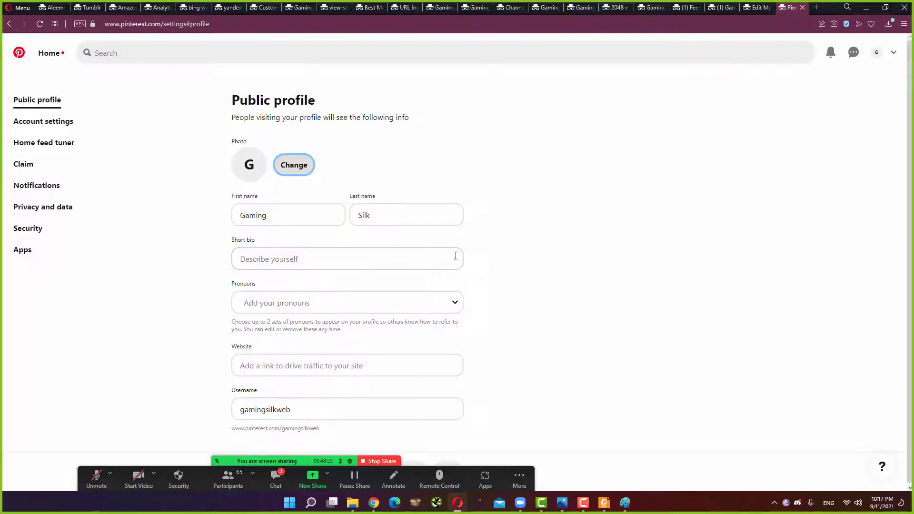
Unmute the meeting microphone and minimize the meeting chat and recorder windows.
click(96, 475)
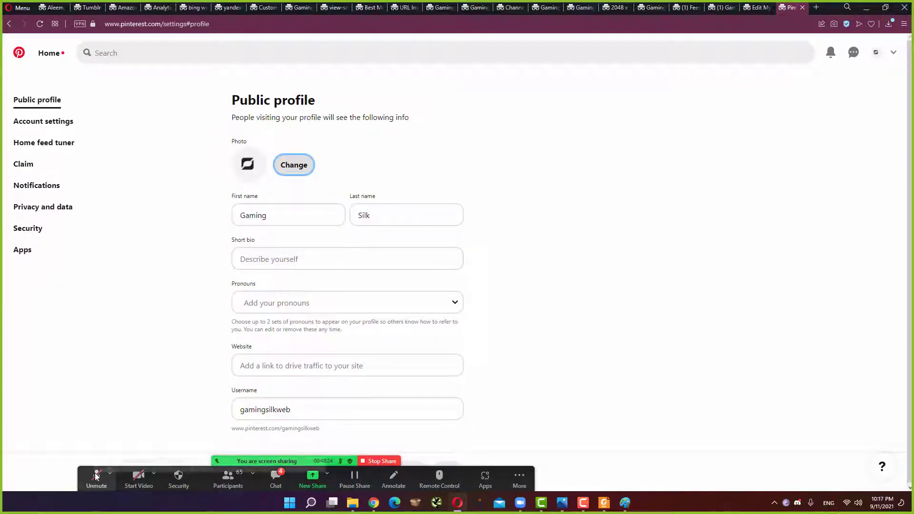
click(276, 476)
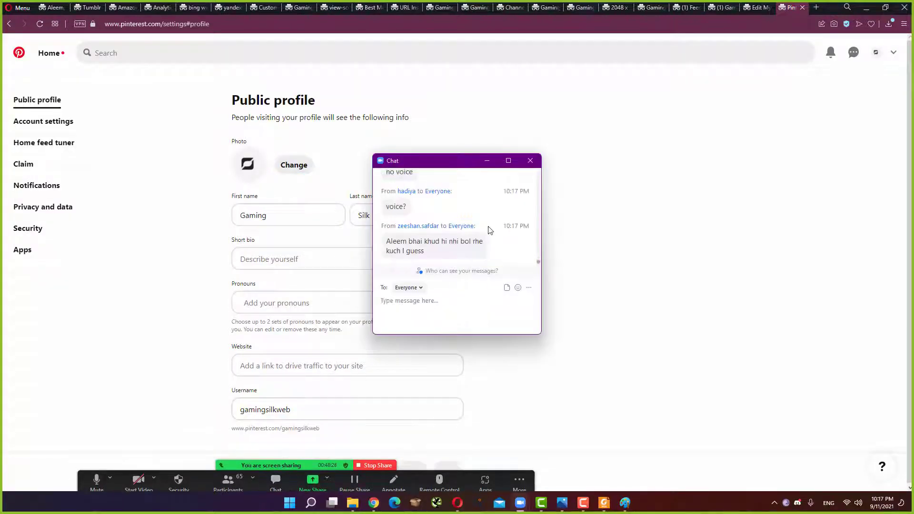
click(487, 161)
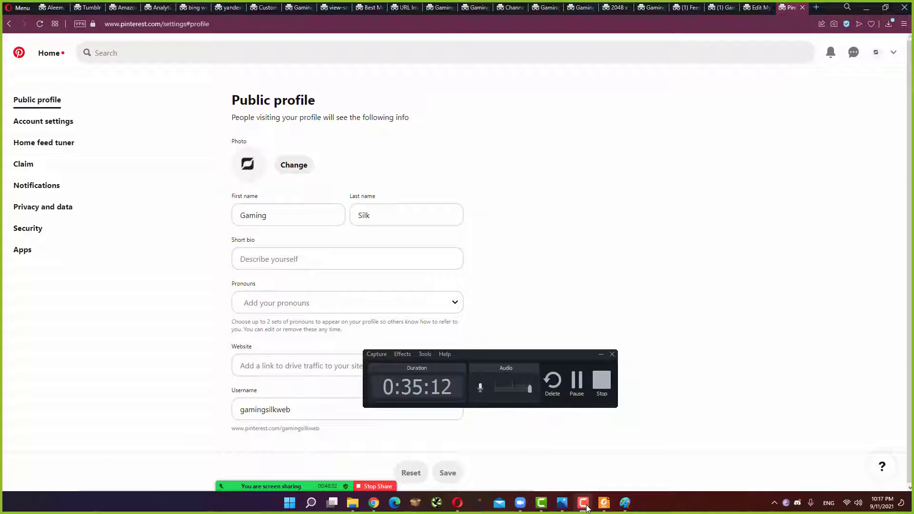
click(601, 354)
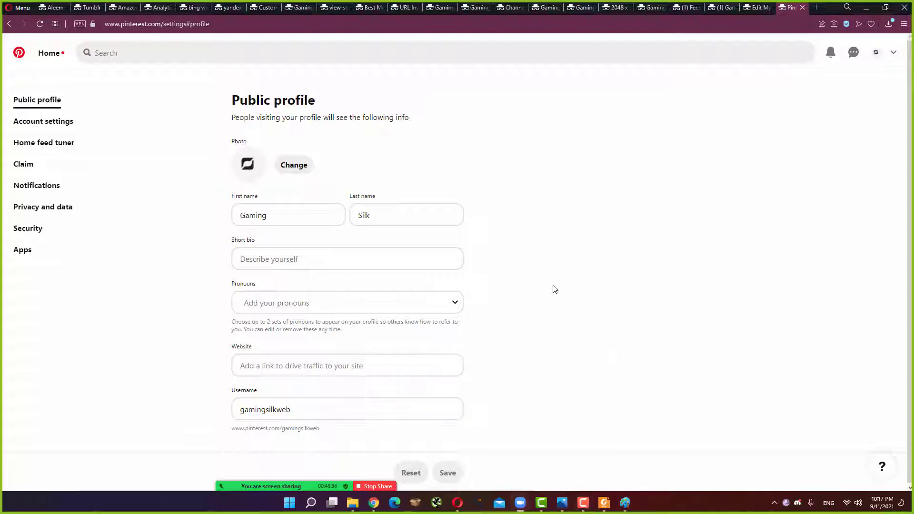
Write the short bio 'Gaming Silk is a Revolution in Tech World', then bring up the LinkedIn tab.
click(415, 305)
click(420, 258)
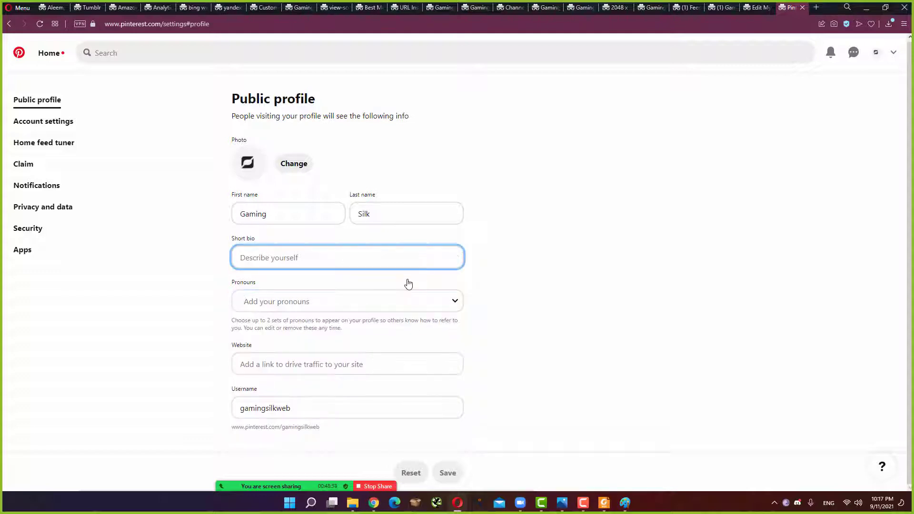
text(Gaming Silk is a Revolution in Tech World)
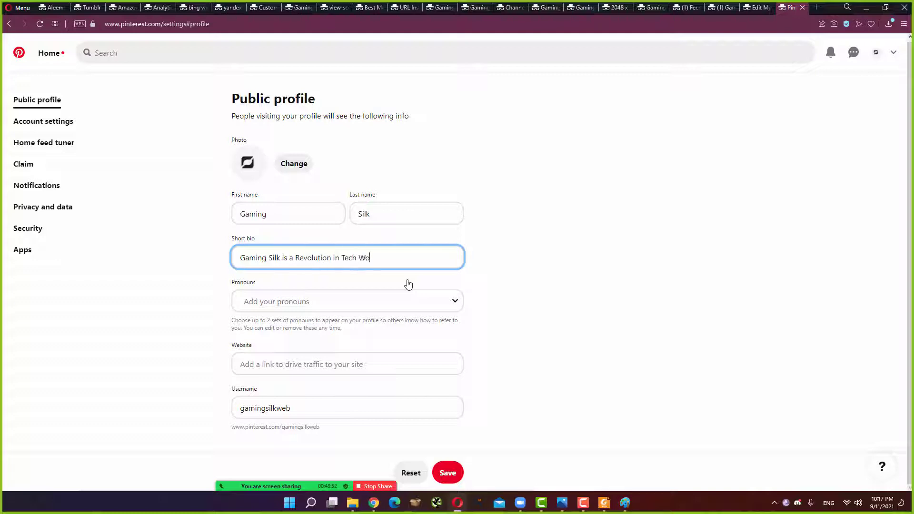
click(454, 301)
click(530, 311)
click(395, 364)
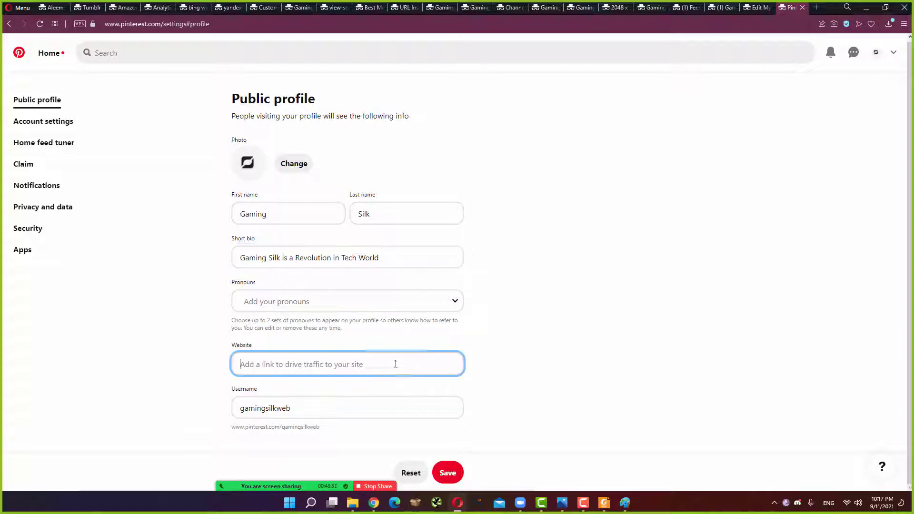
click(713, 8)
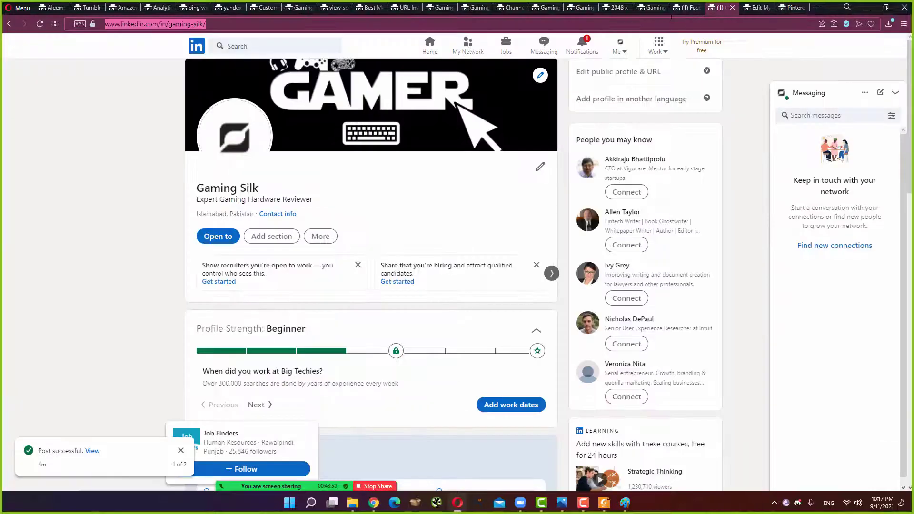
Load gamingsilk.com in a new tab and paste its address into Pinterest's Website field.
click(651, 8)
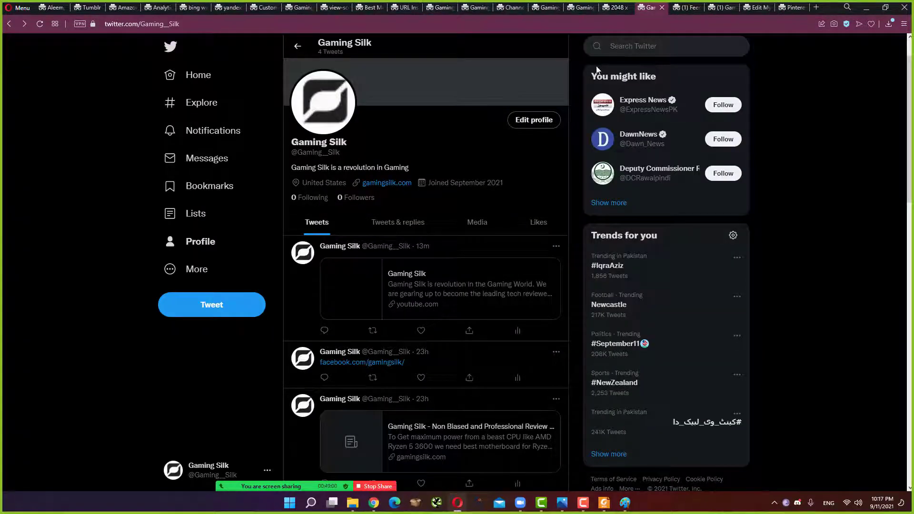
key(ctrl+t)
text(gamingsilk.)
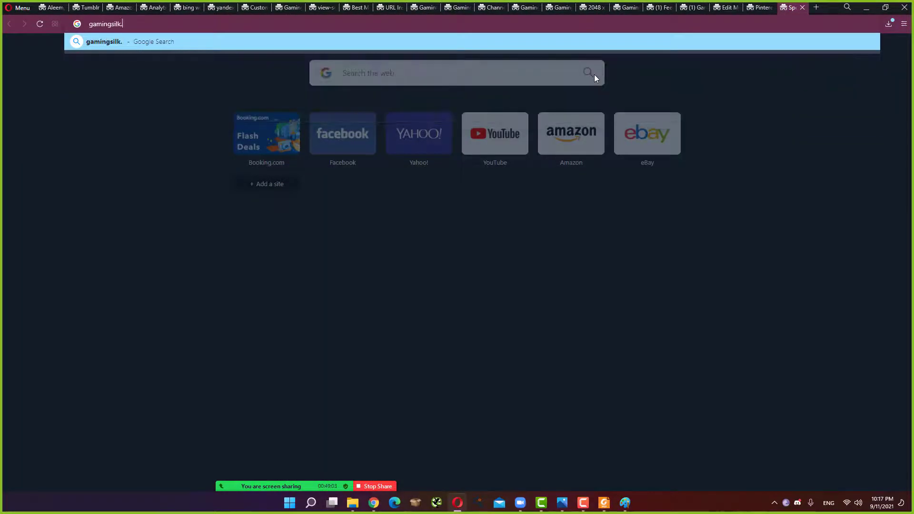
text(com)
key(Return)
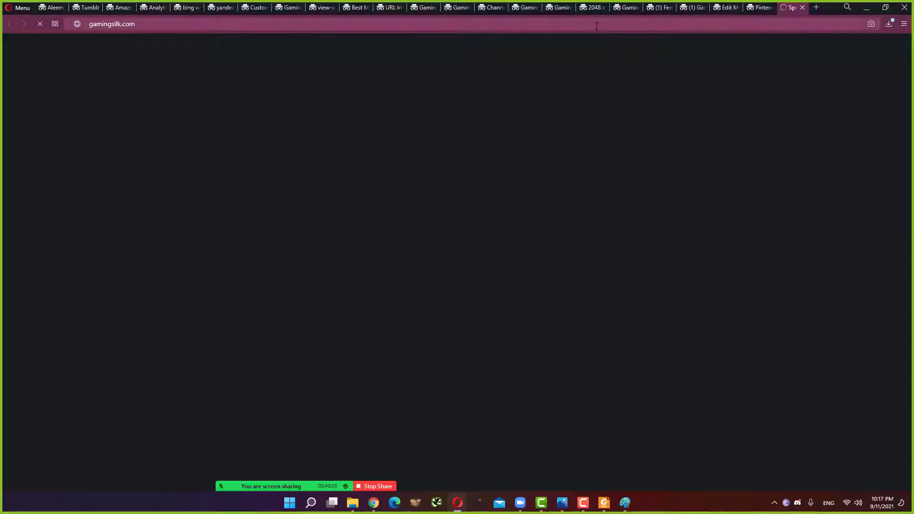
click(597, 26)
key(ctrl+c)
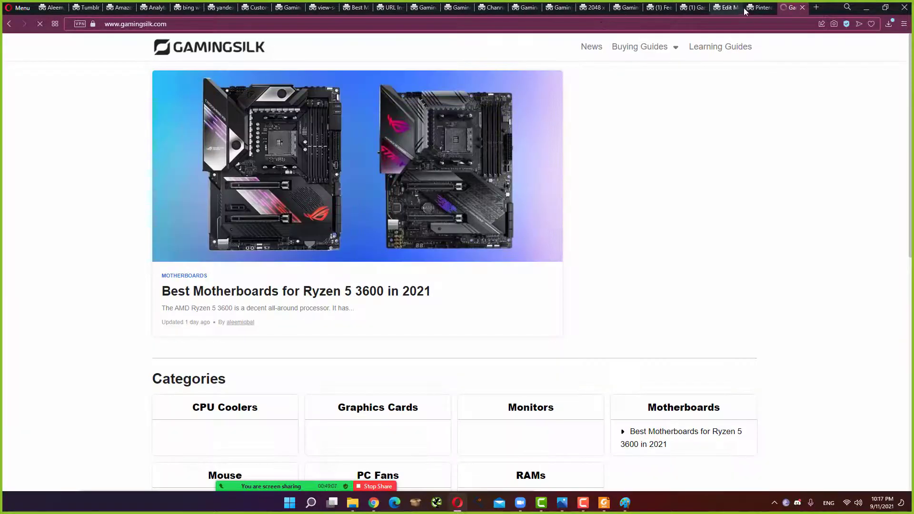
click(760, 7)
key(ctrl+v)
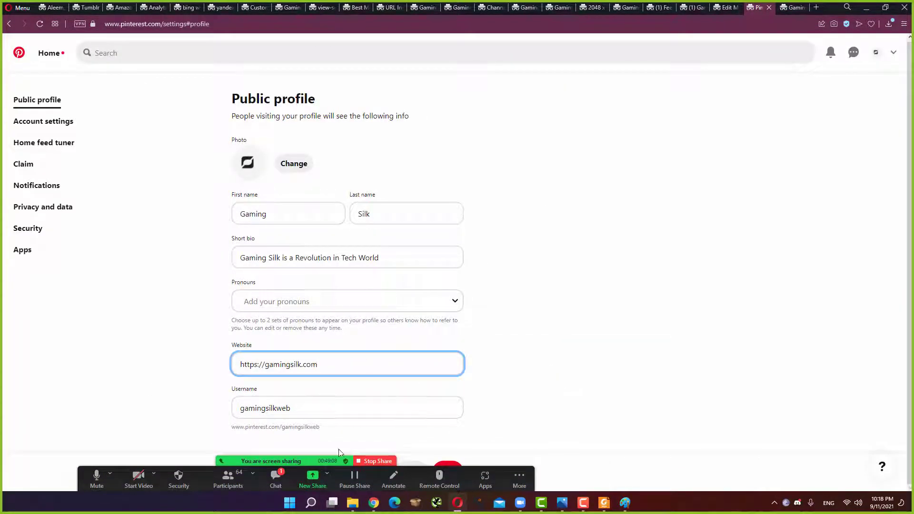
click(272, 474)
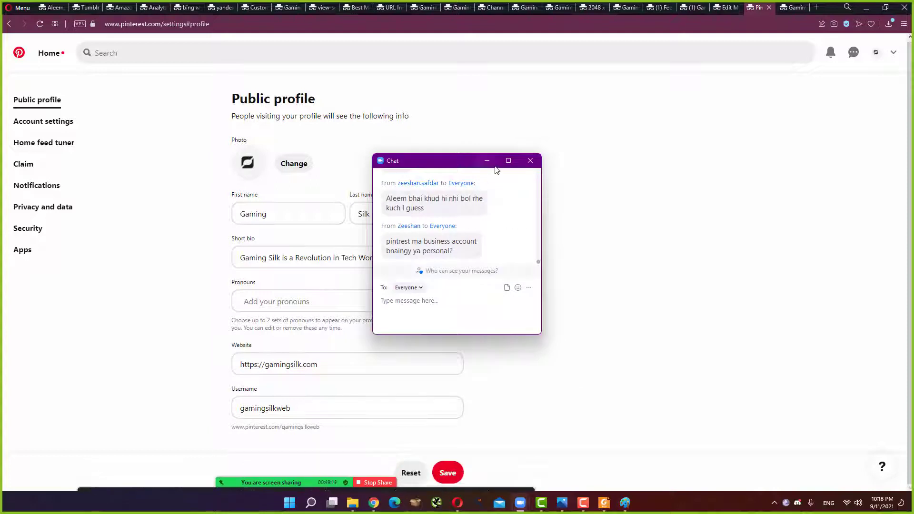
click(487, 161)
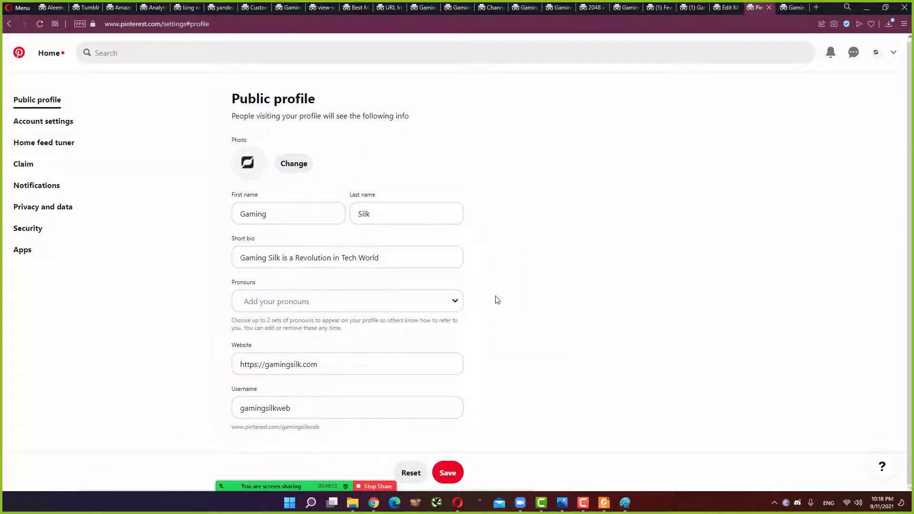
click(265, 366)
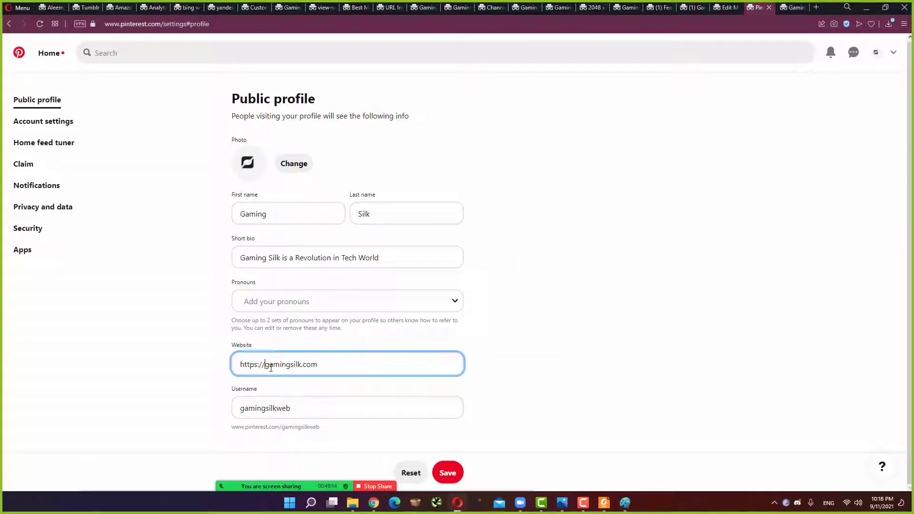
text(www.)
click(455, 472)
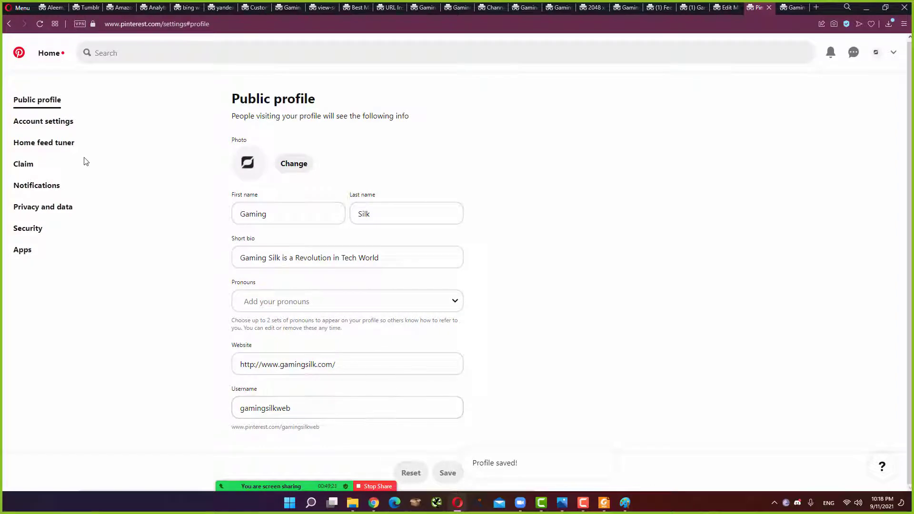
click(72, 122)
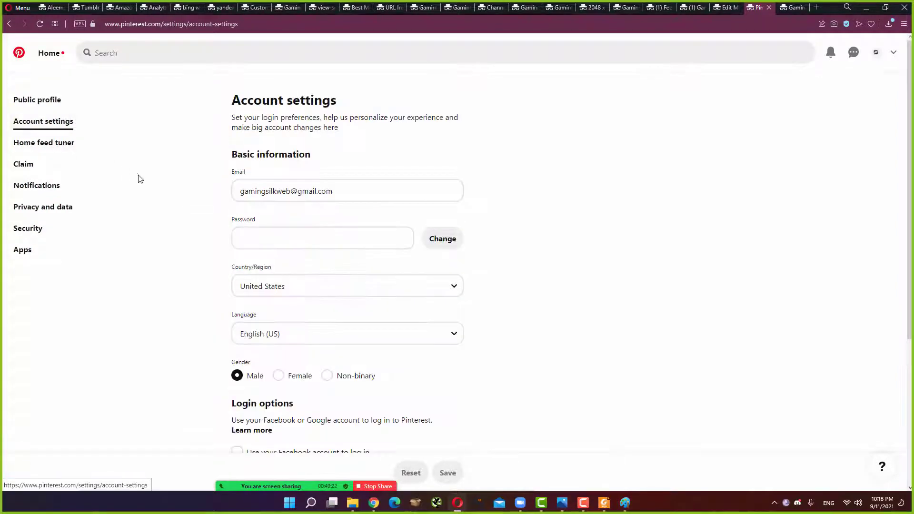
Convert the personal account and confirm the upgrade to a free business account.
scroll(185, 203, down, 4)
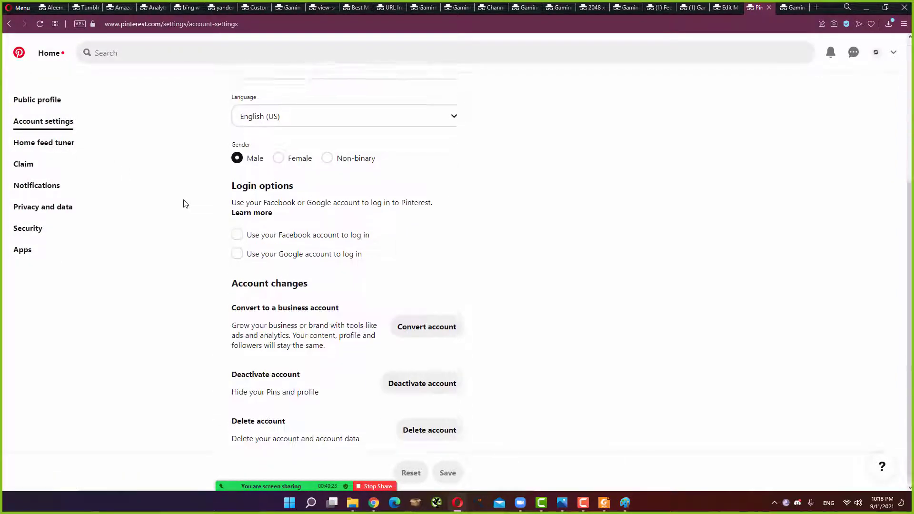
click(408, 324)
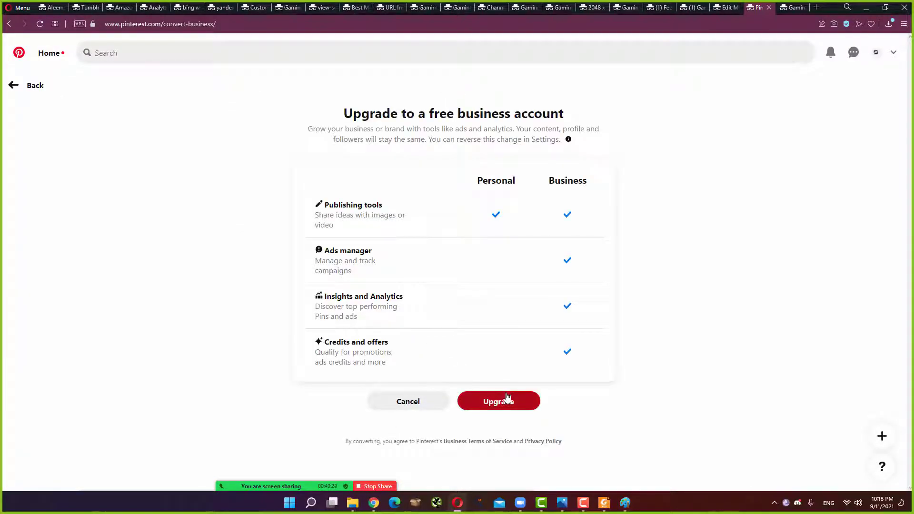
click(507, 403)
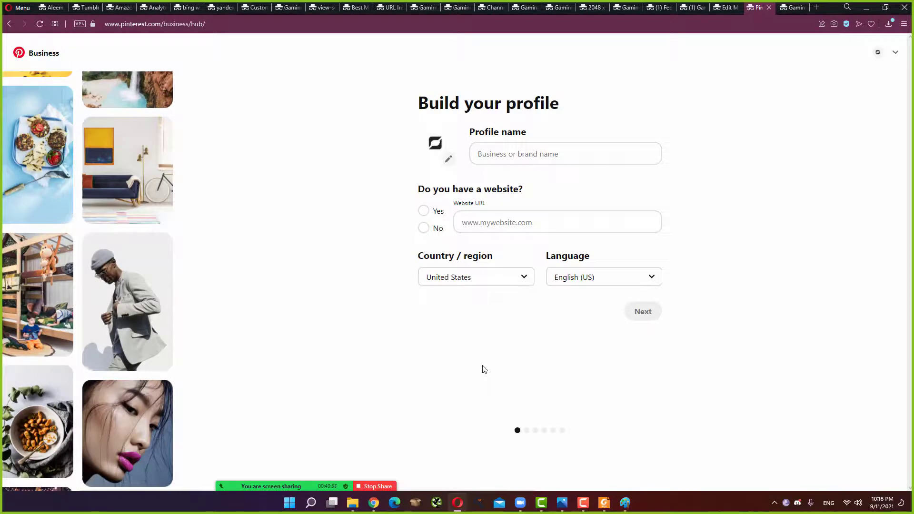
click(425, 213)
click(540, 224)
key(ctrl+v)
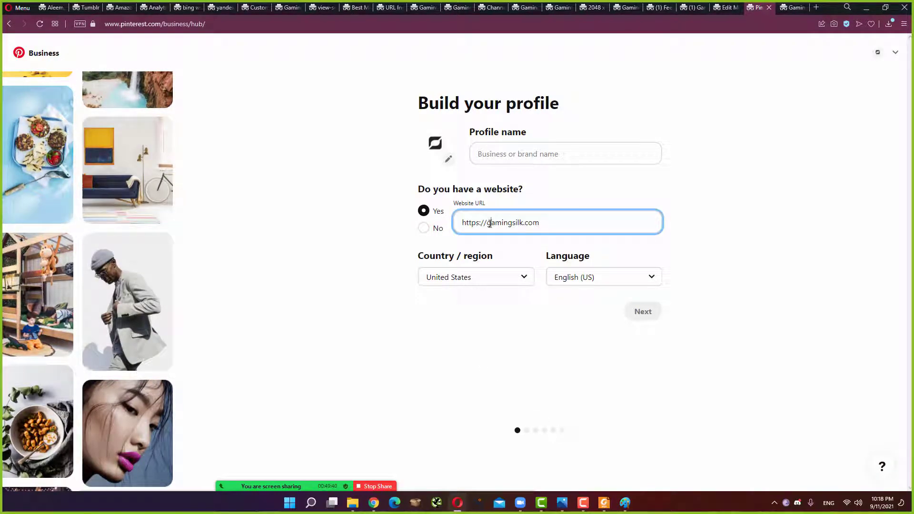
click(489, 223)
text(www.)
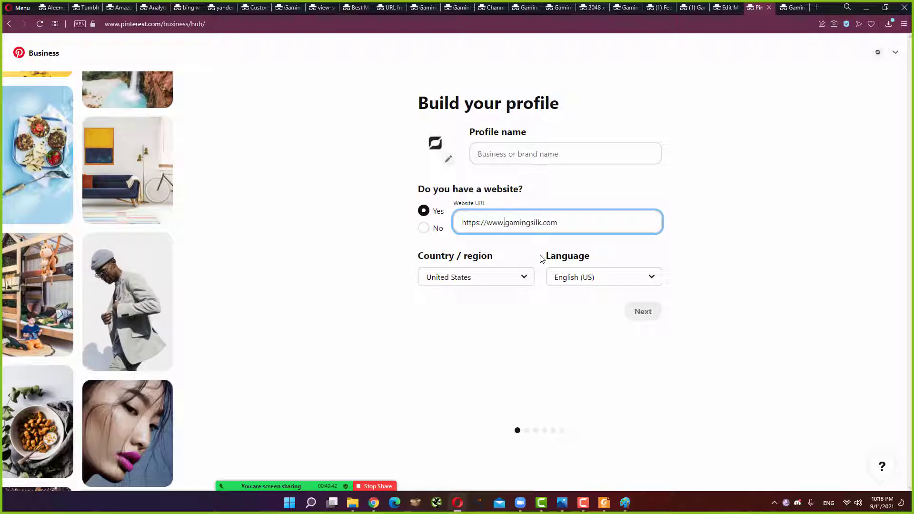
click(590, 153)
text(Gaming Silk)
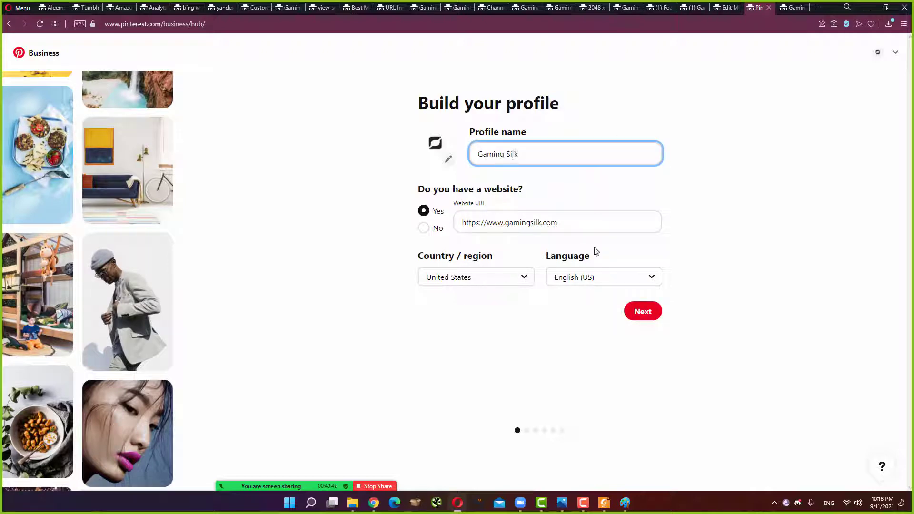
click(633, 312)
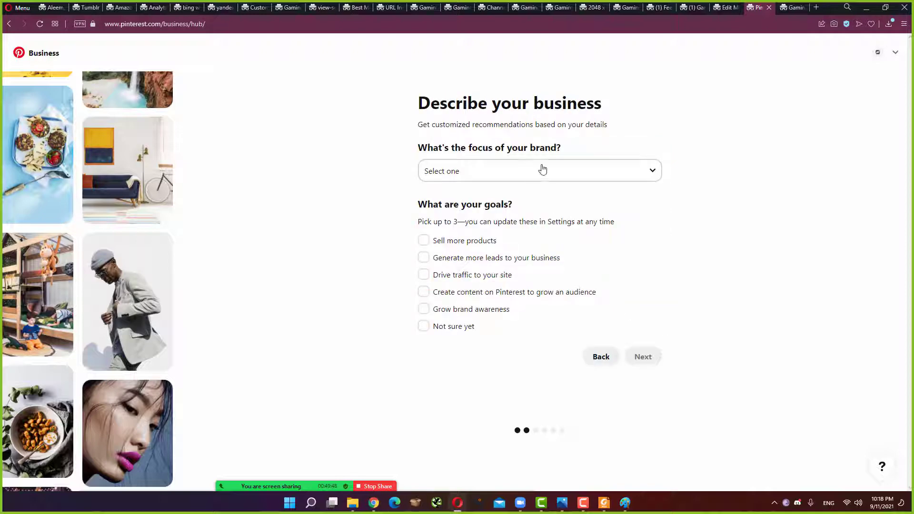
Choose Other as brand focus, enter the focus, and pick the goal Sell more products.
click(543, 169)
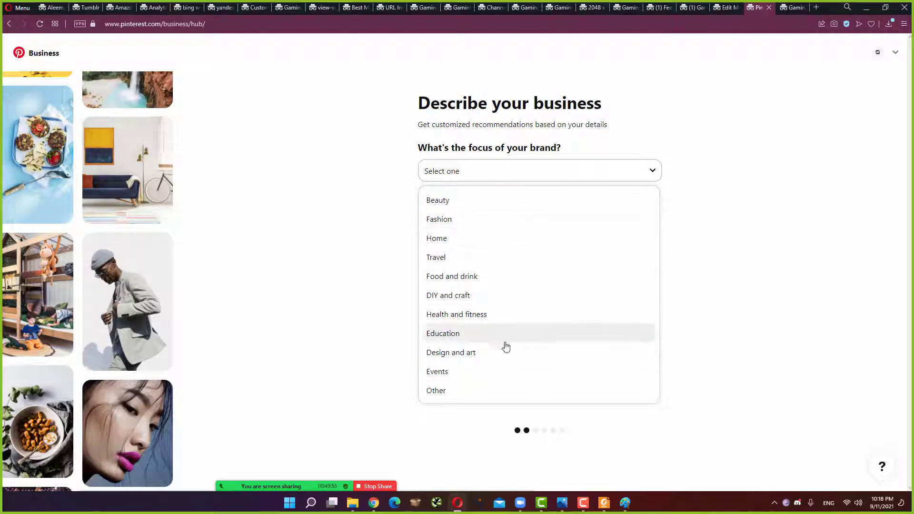
click(507, 395)
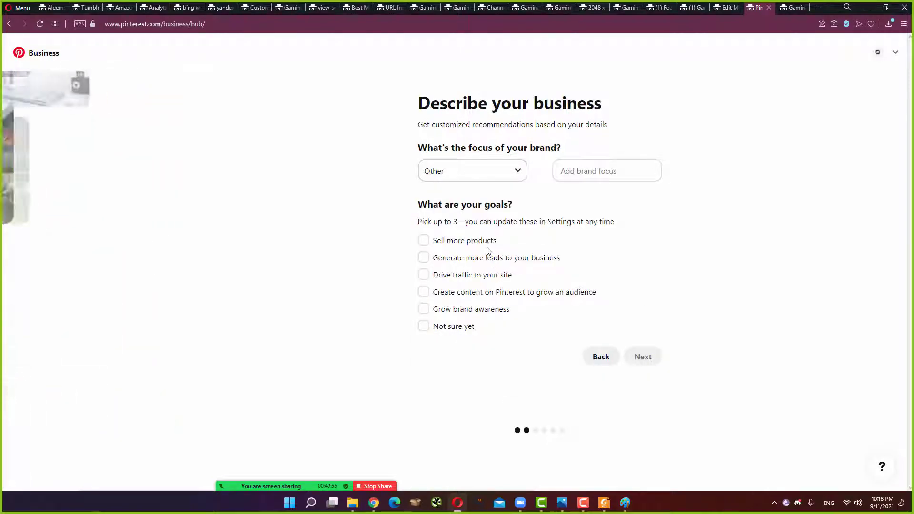
click(479, 243)
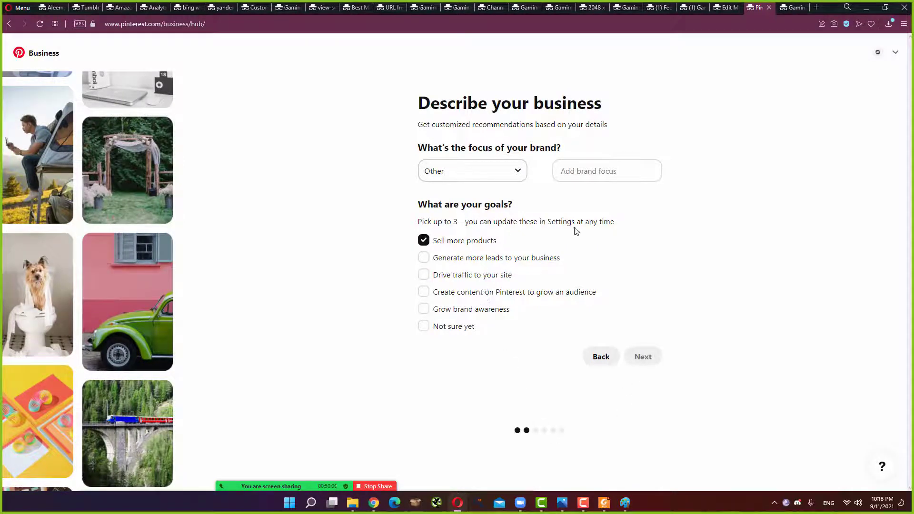
click(600, 171)
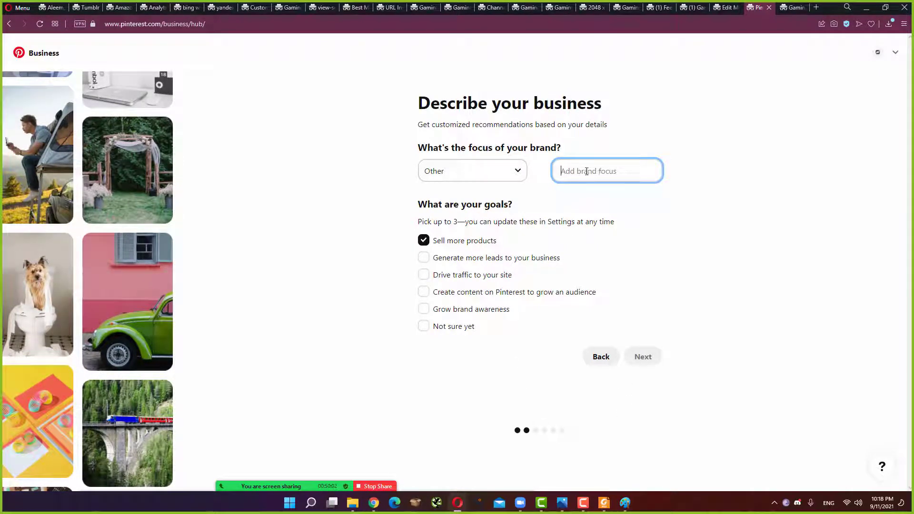
text(Tech)
click(631, 358)
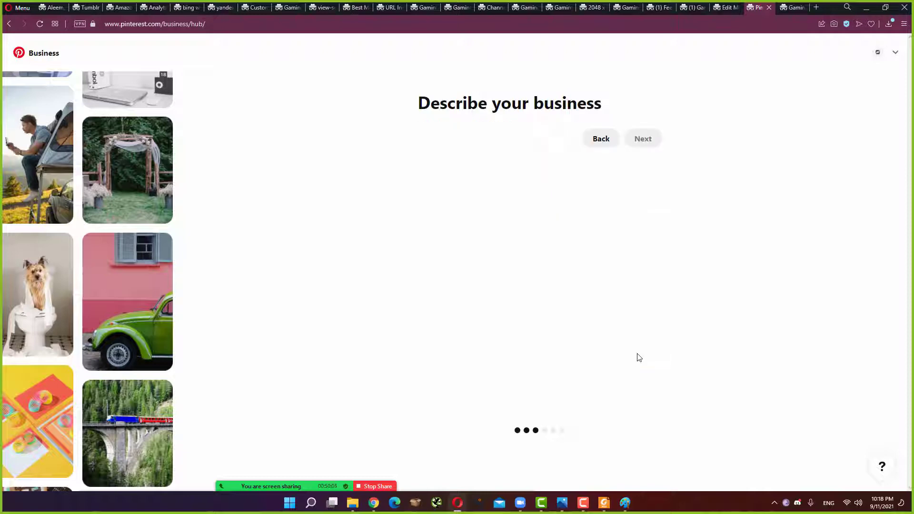
Select Blogger as the business type and answer that no advertising is planned.
click(432, 166)
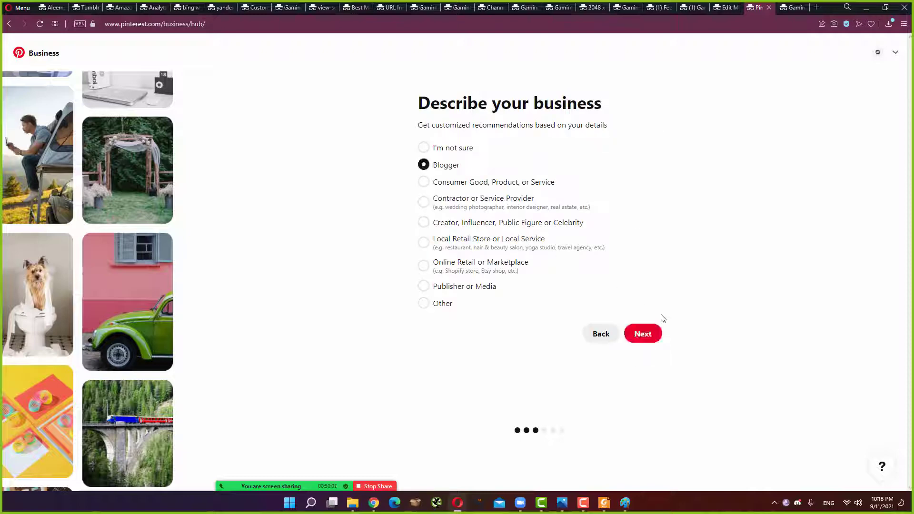
click(648, 339)
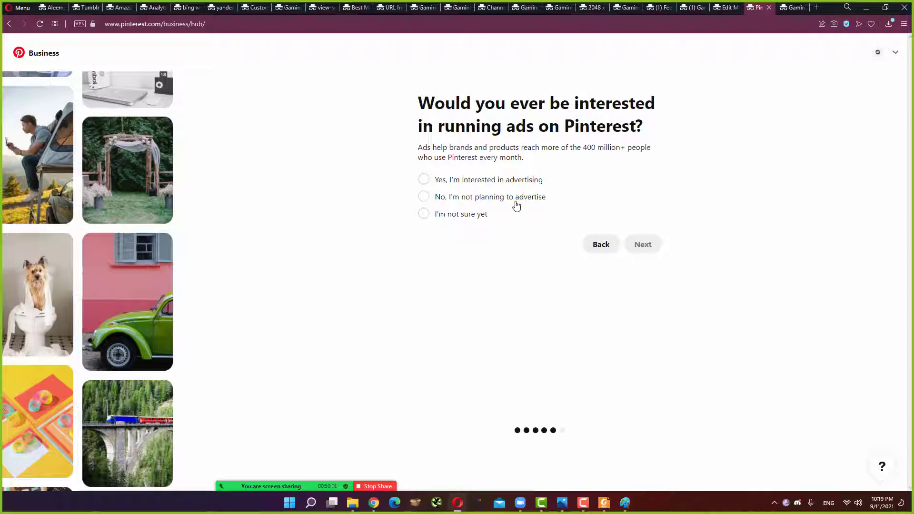
click(475, 203)
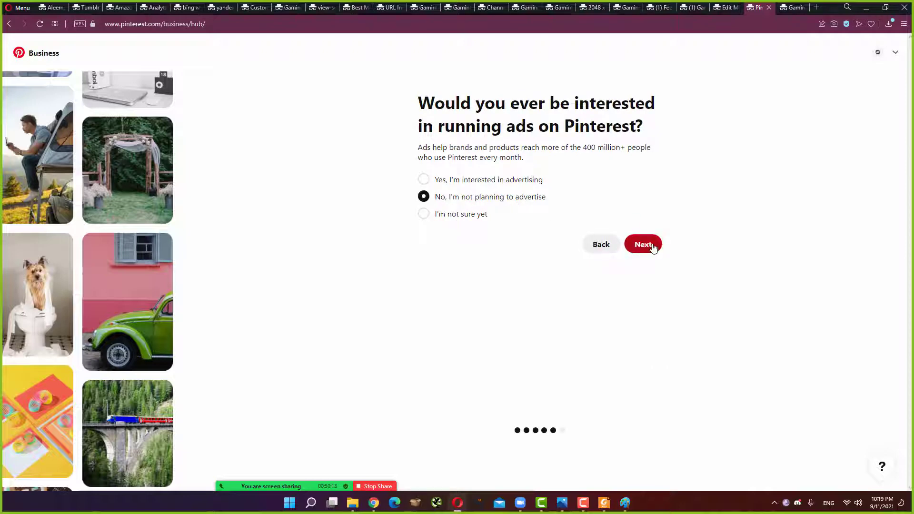
click(651, 245)
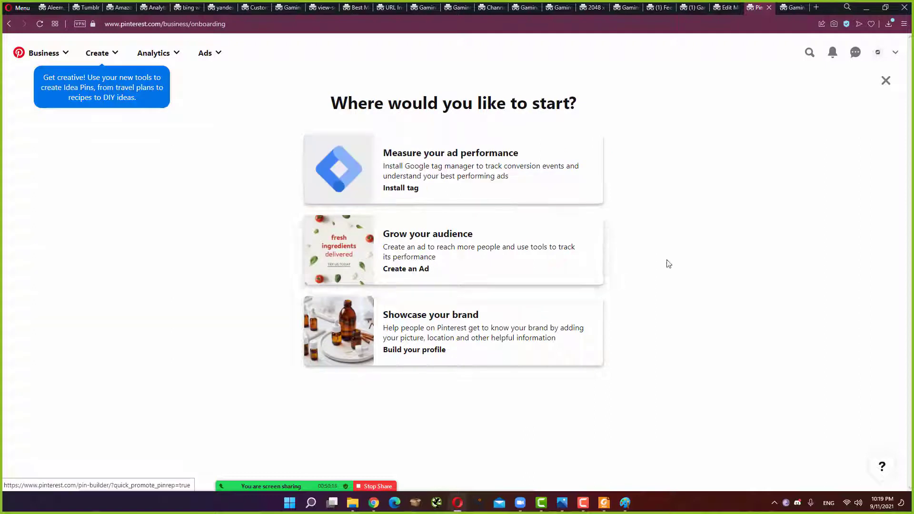
Skip the start page to the Business hub and choose Create > Create Pin.
click(885, 82)
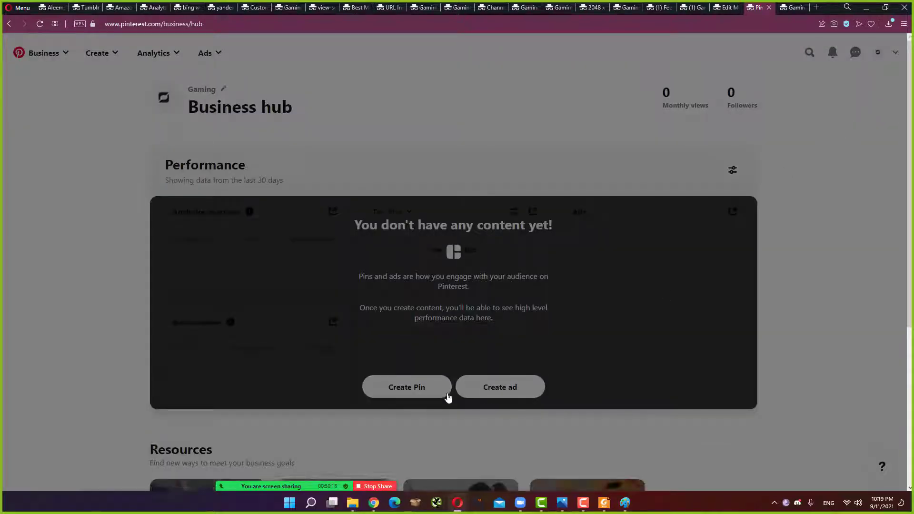
scroll(223, 288, down, 5)
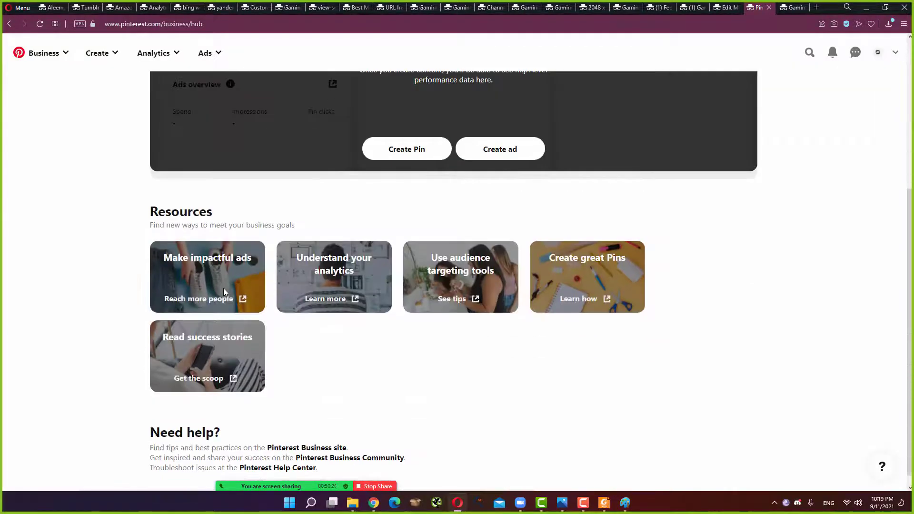
scroll(224, 288, up, 4)
scroll(508, 149, up, 1)
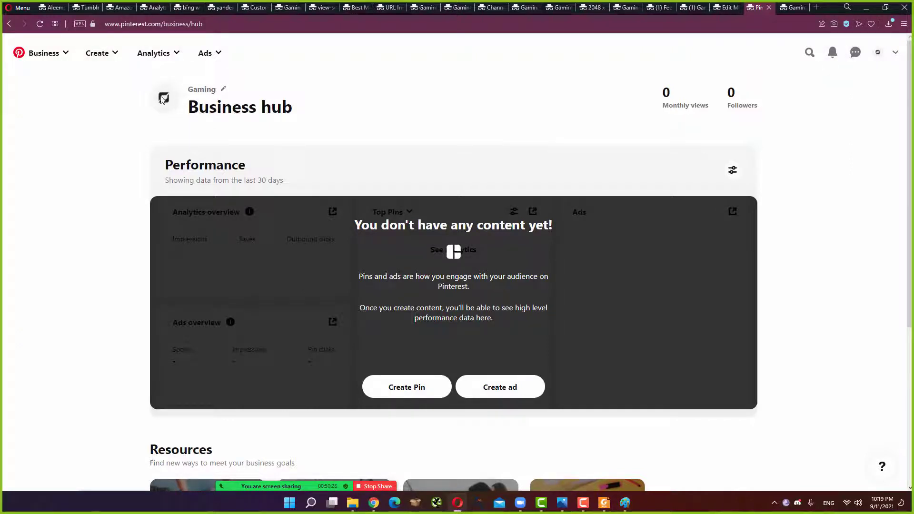
click(97, 53)
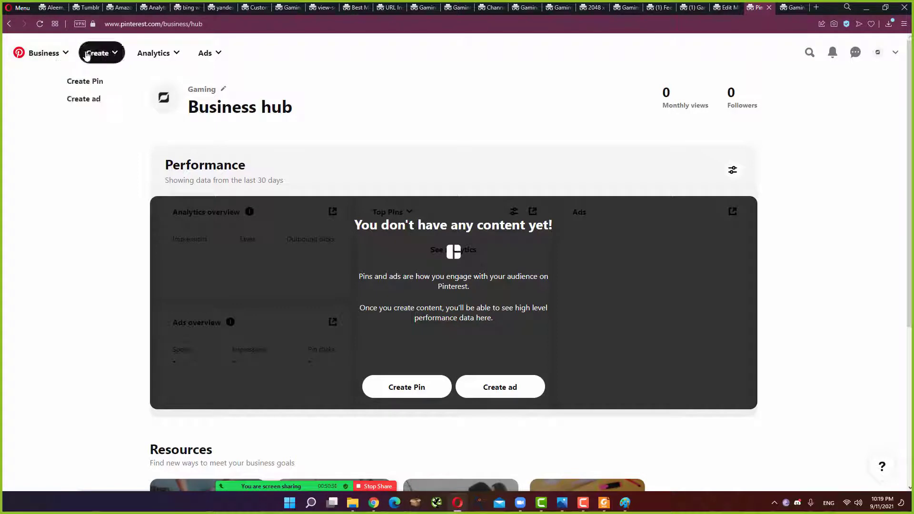
click(105, 81)
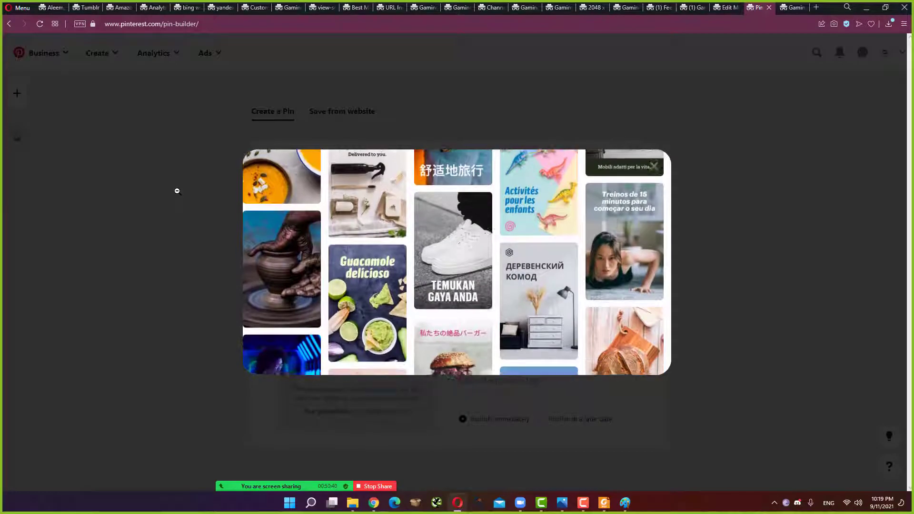
Copy the Ryzen 5 3600 motherboard article's address from Chrome.
click(374, 502)
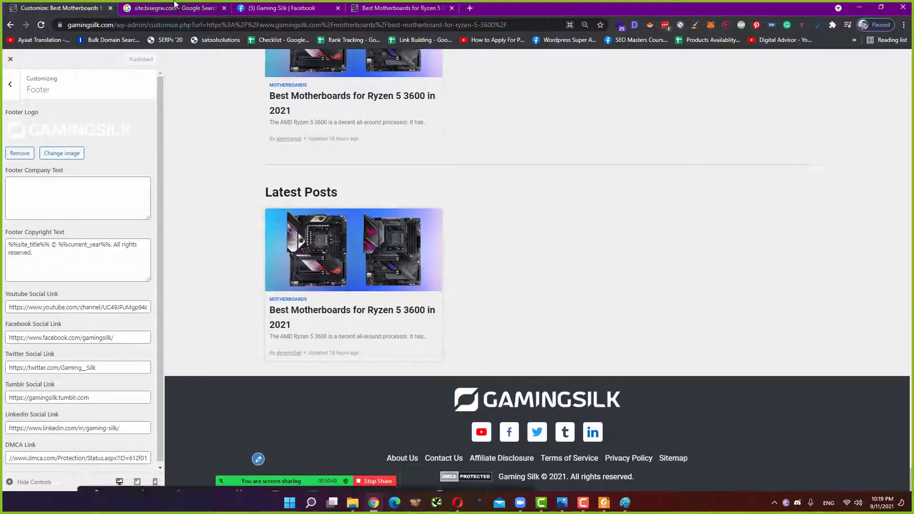
click(357, 5)
click(183, 25)
key(ctrl+c)
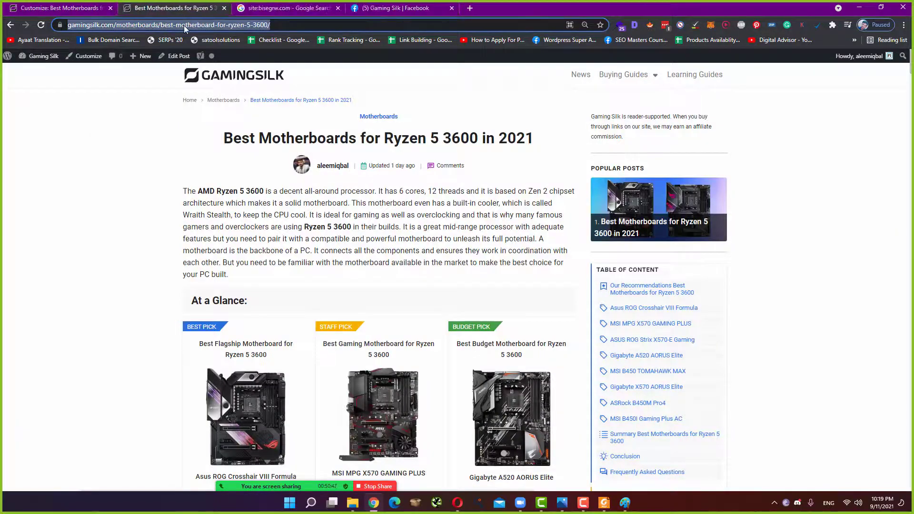
key(super+Tab)
key(Return)
Open the article in a new Opera tab and share it to Pinterest.
key(ctrl+t)
key(ctrl+v)
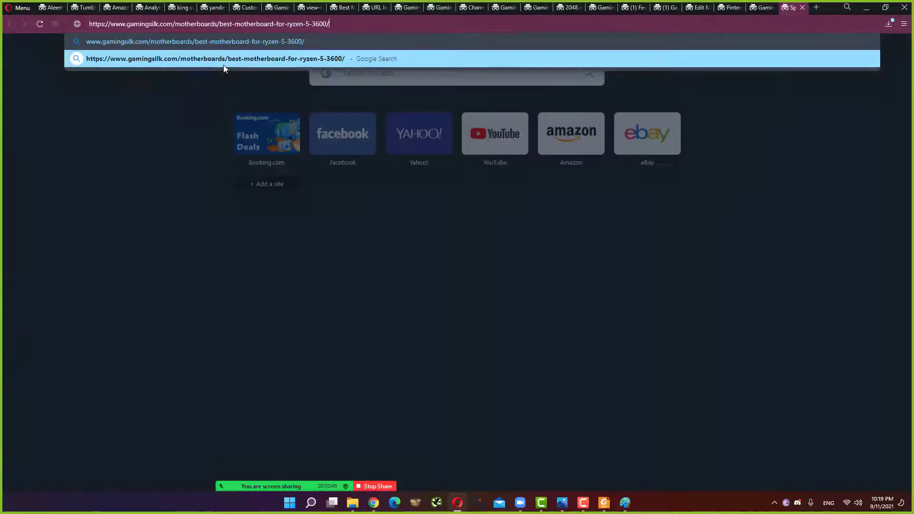
key(Return)
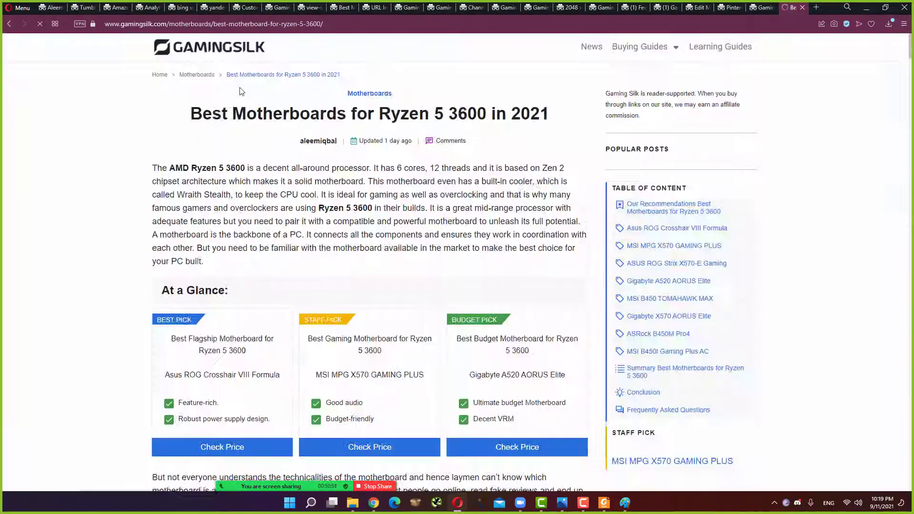
scroll(247, 141, down, 20)
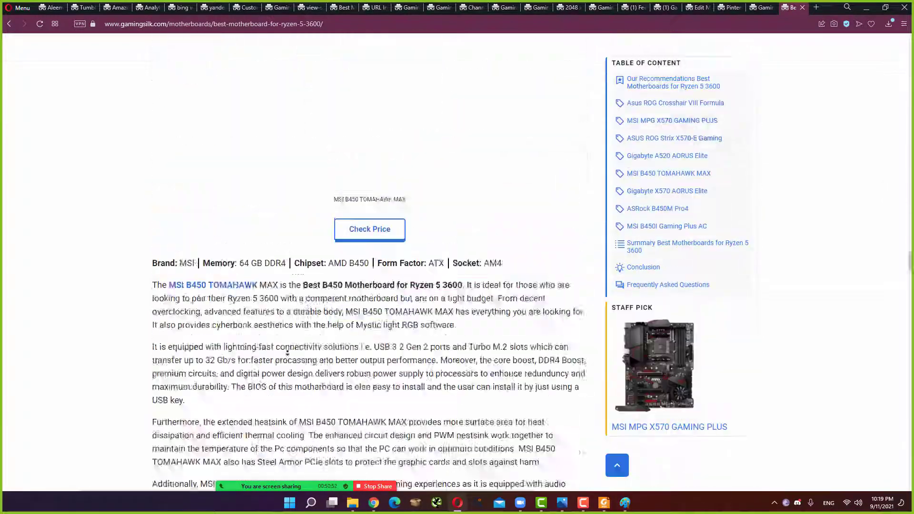
scroll(288, 349, up, 10)
scroll(310, 348, down, 2)
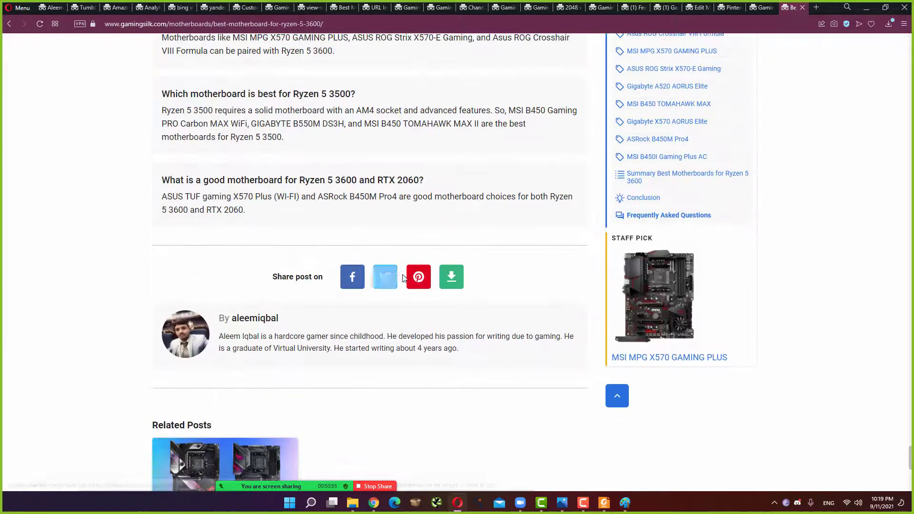
click(415, 277)
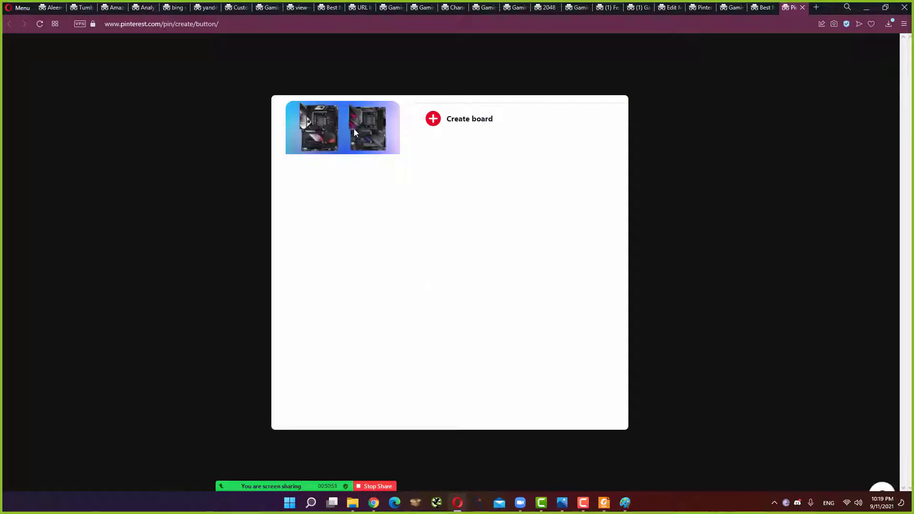
Save the article as a Pin on a new board named 'Gaming Silk' and view it.
click(445, 120)
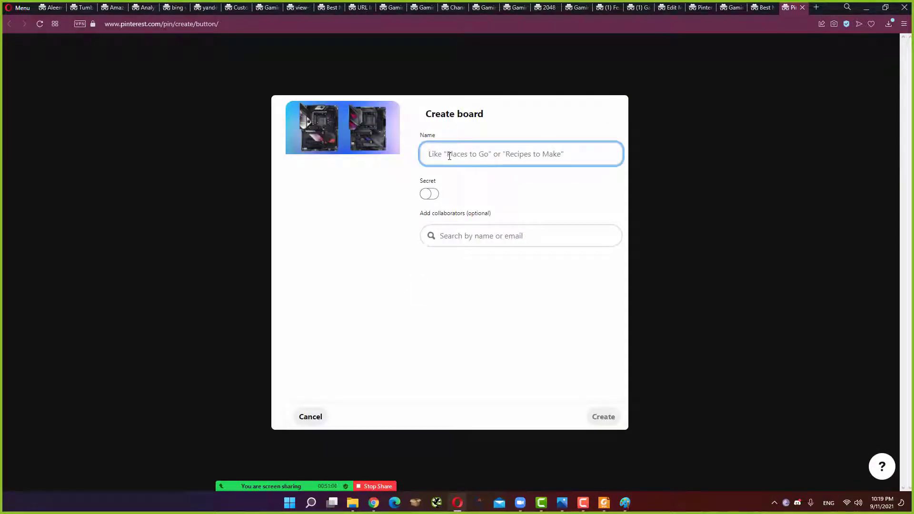
text(Gaming Silk)
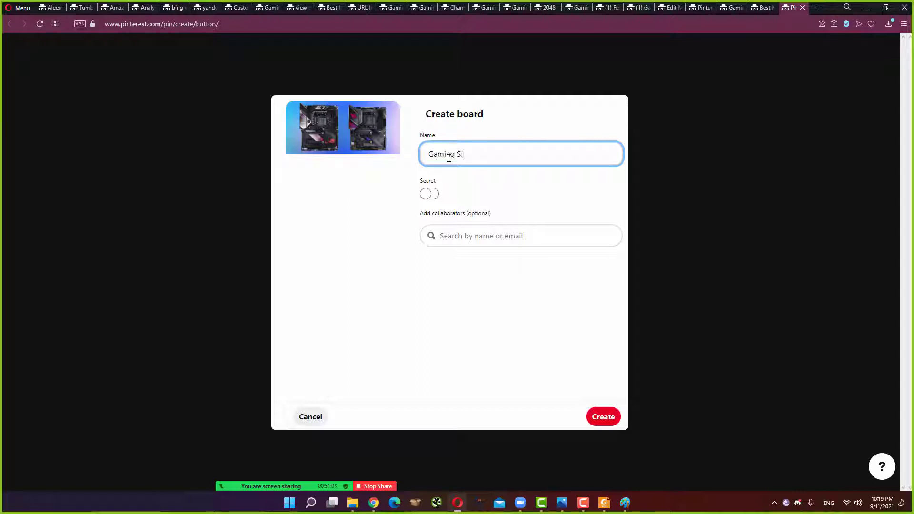
click(598, 421)
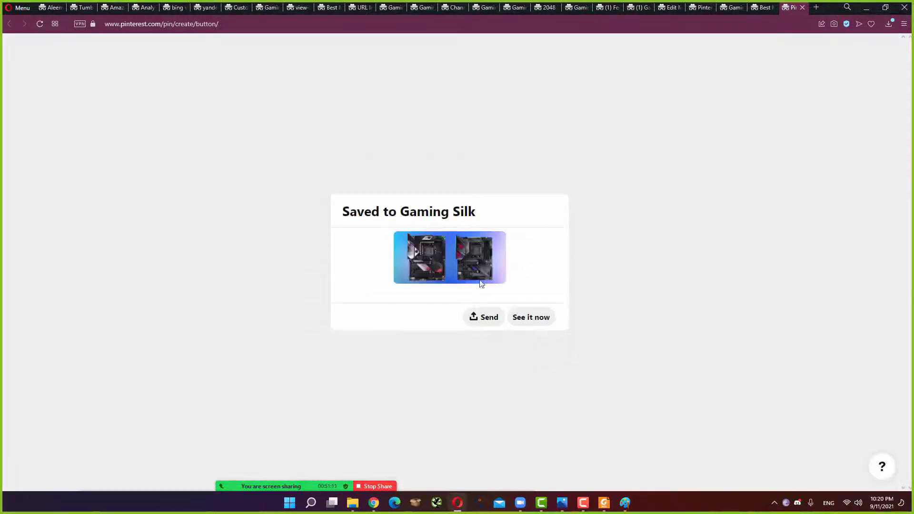
click(512, 316)
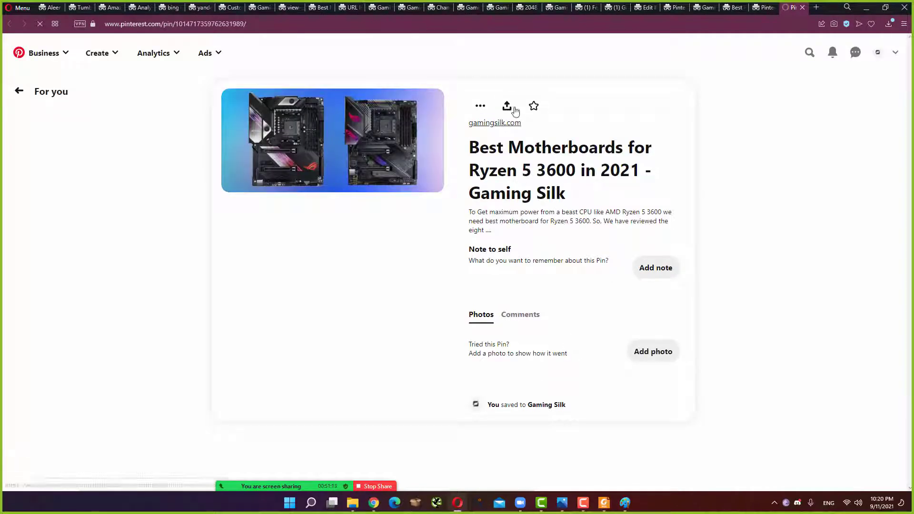
Close the Pinterest tabs to return to the motherboard article.
scroll(676, 249, down, 3)
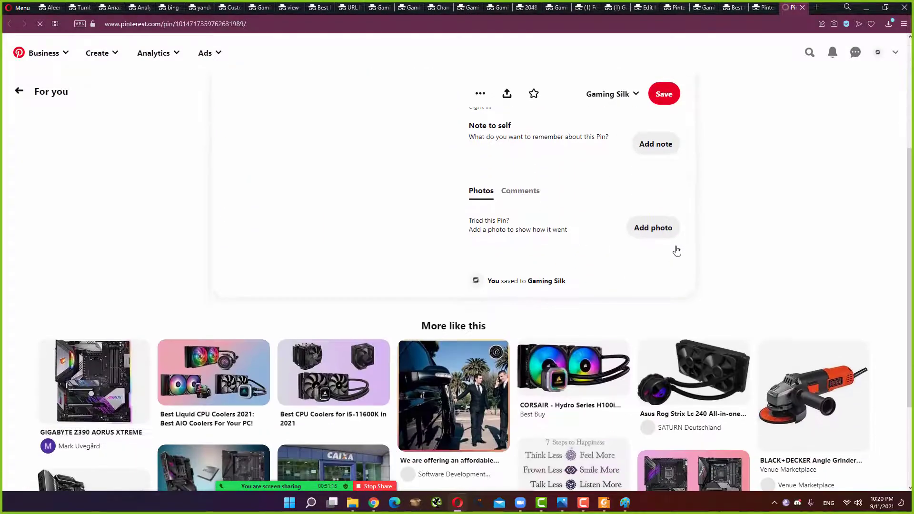
scroll(675, 248, up, 3)
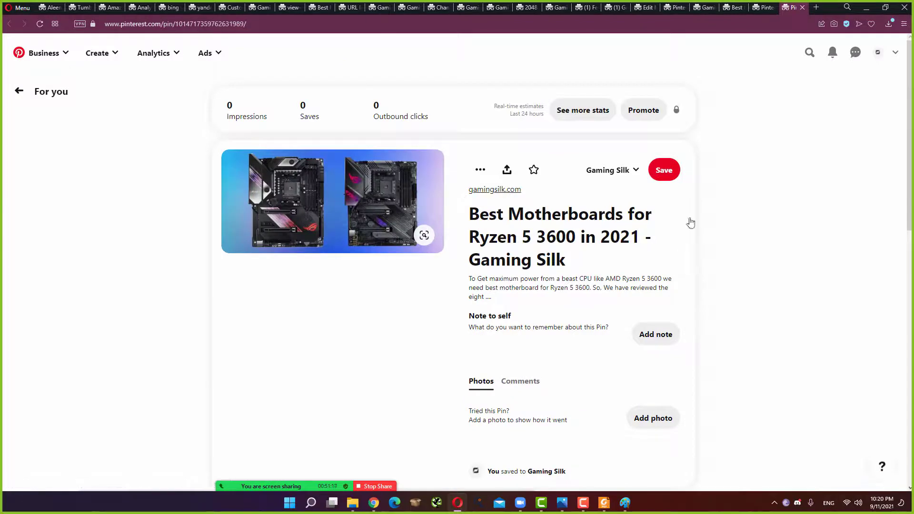
scroll(737, 134, down, 4)
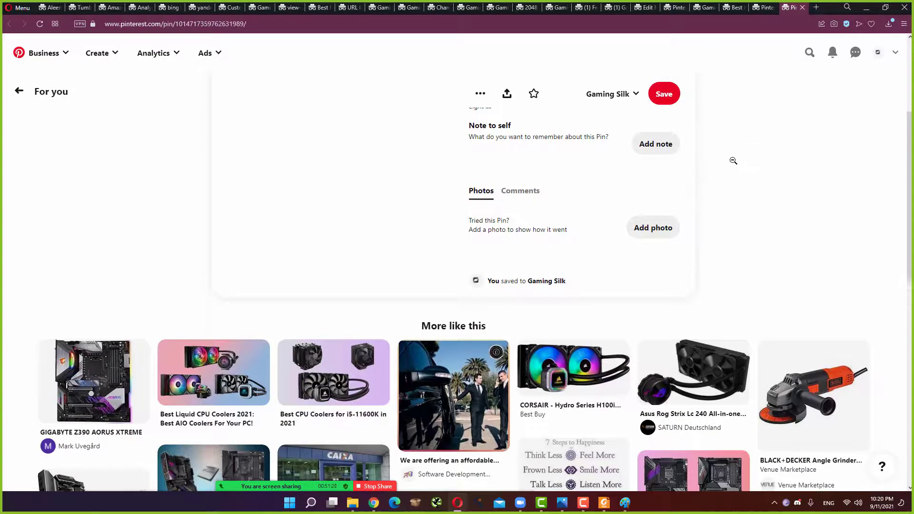
scroll(733, 159, up, 4)
key(ctrl+w)
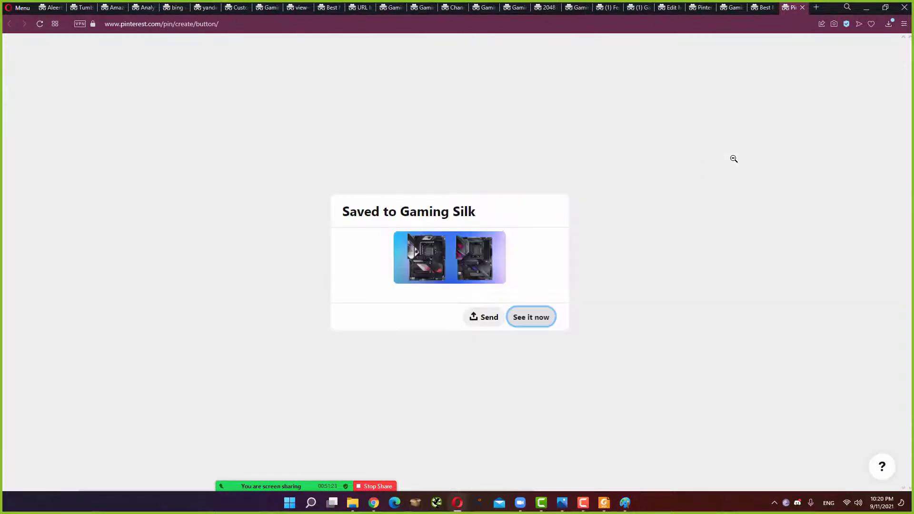
key(ctrl+w)
scroll(734, 163, down, 8)
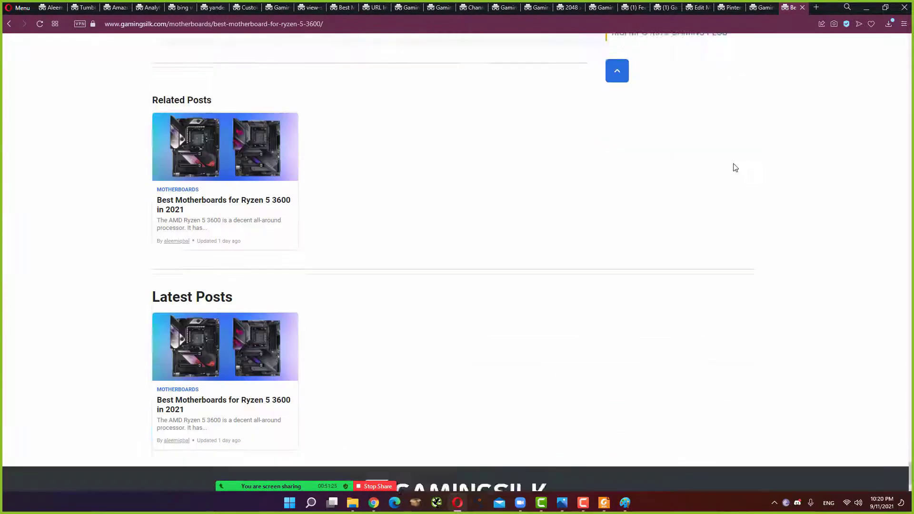
scroll(706, 285, up, 15)
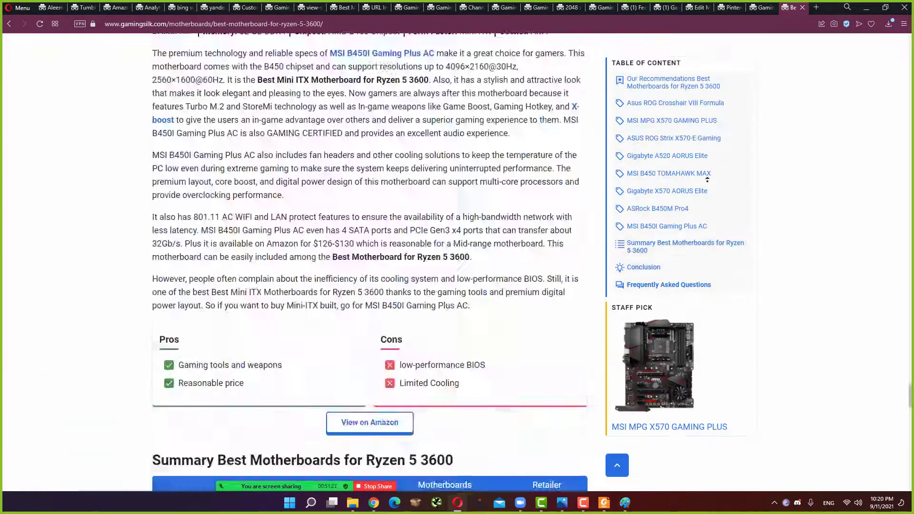
Open pinterest.com in a new browser tab.
key(ctrl+t)
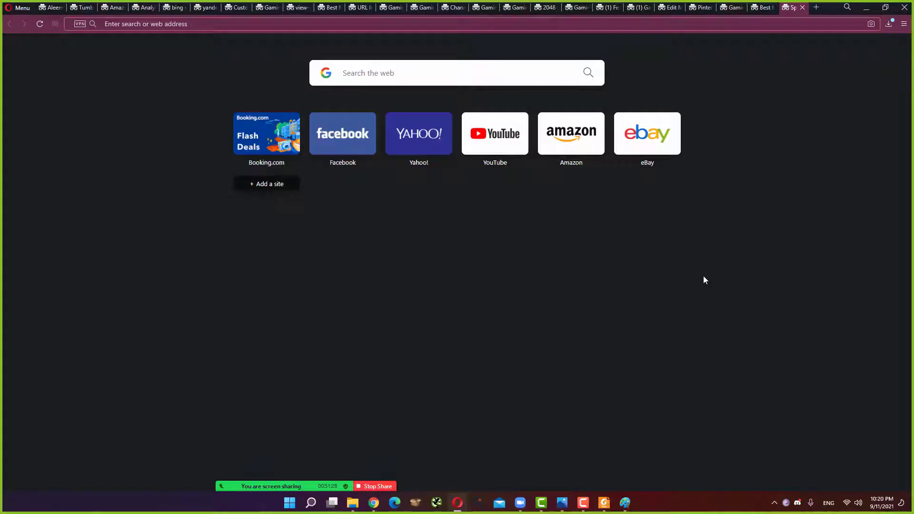
text(pinterest.com)
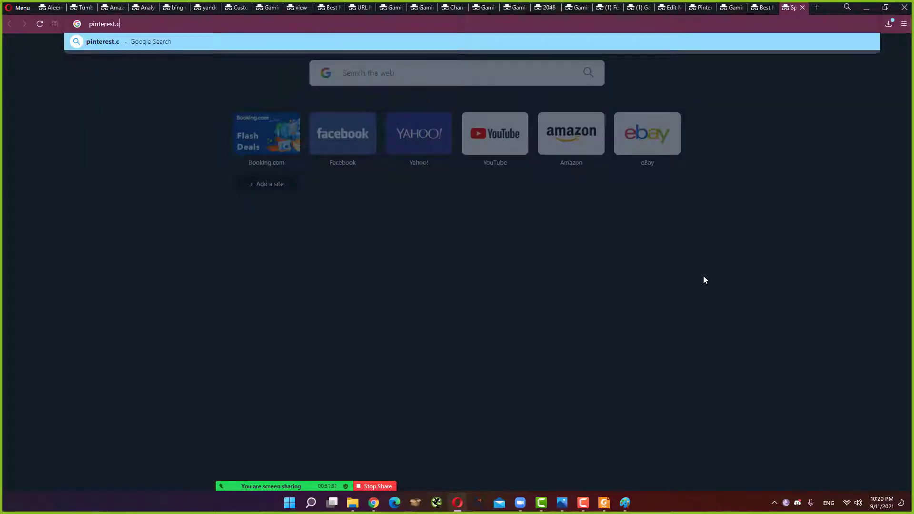
key(Return)
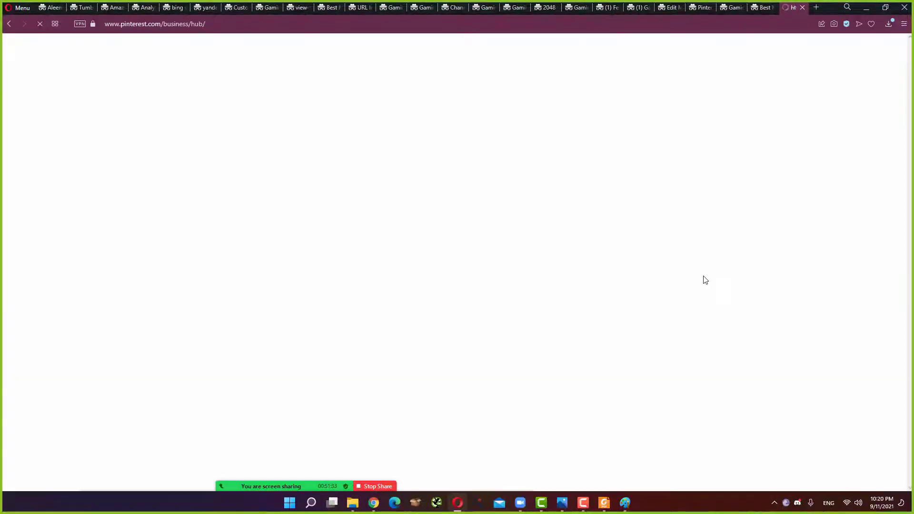
mouse_move(352, 490)
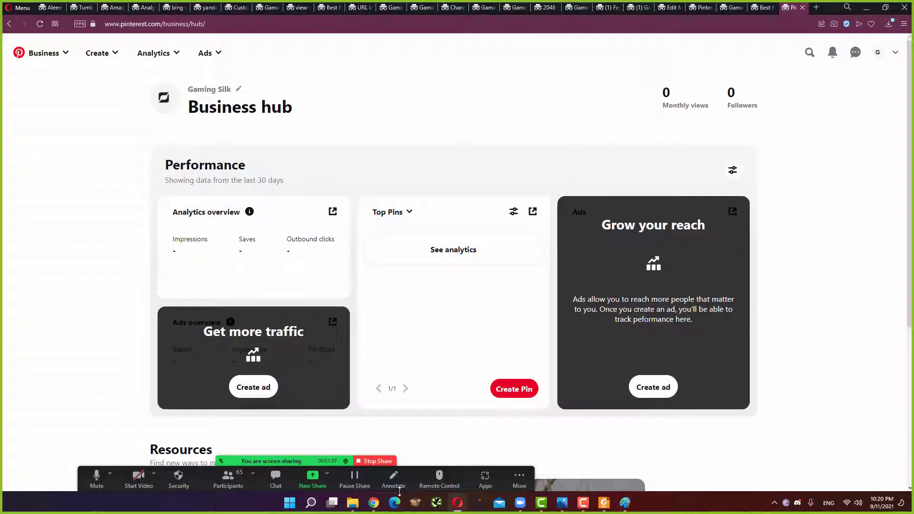
scroll(415, 446, down, 1)
scroll(416, 446, down, 1)
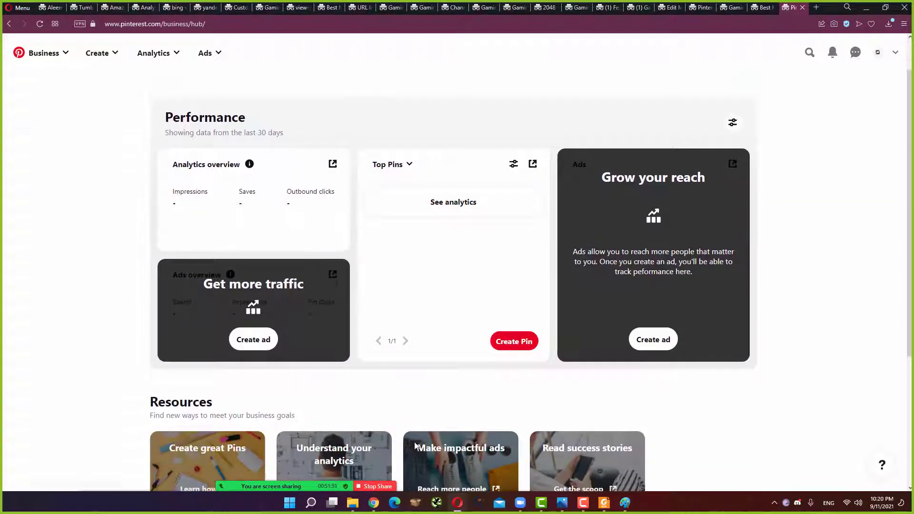
scroll(415, 445, up, 2)
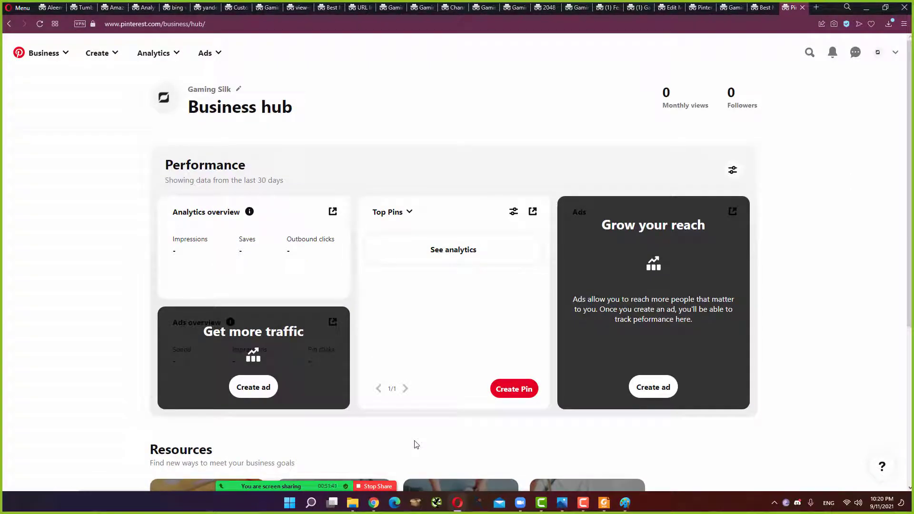
Go to the Claim page of the Gaming Silk account settings.
click(895, 53)
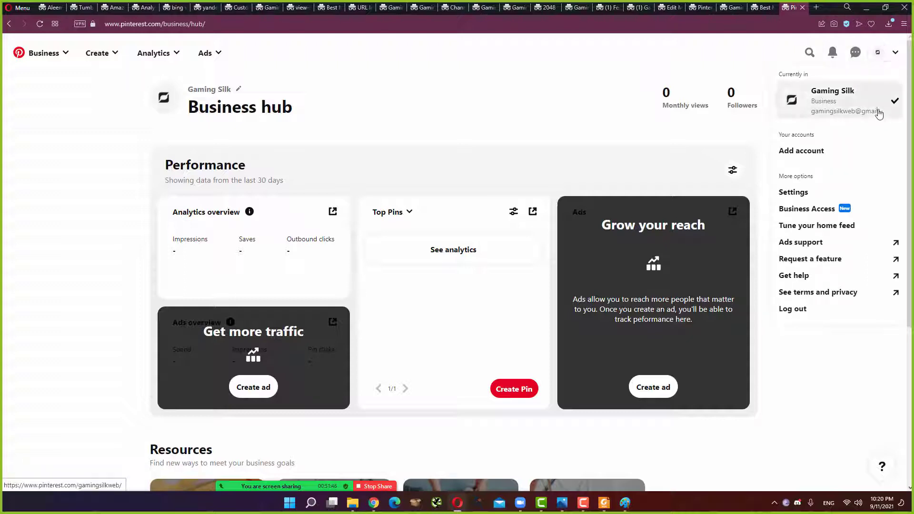
click(834, 191)
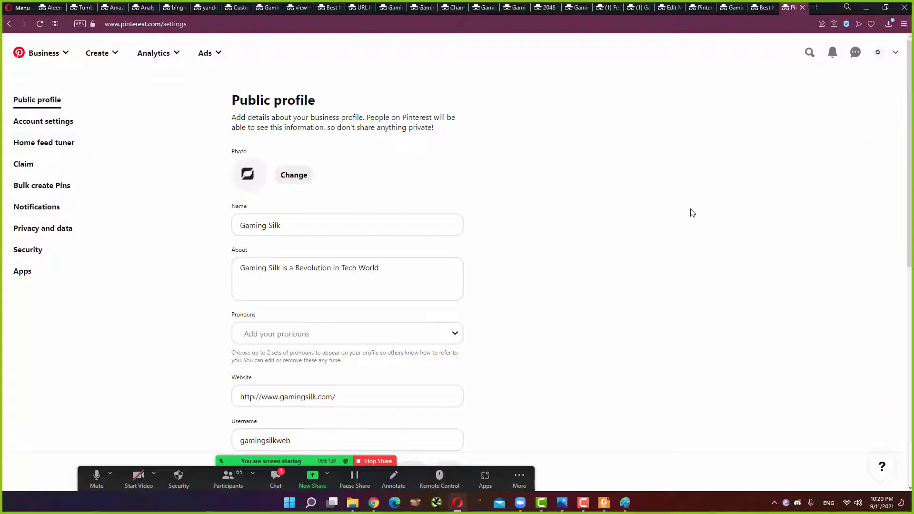
scroll(692, 213, down, 3)
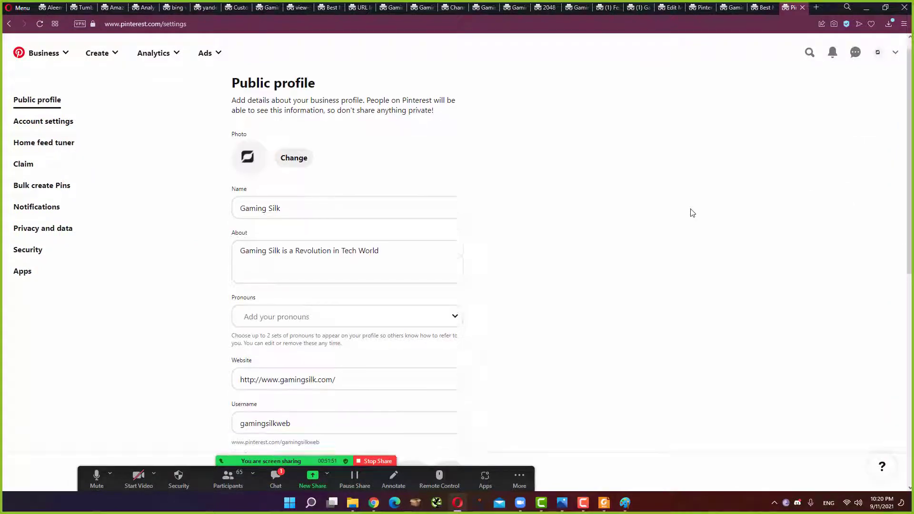
click(34, 165)
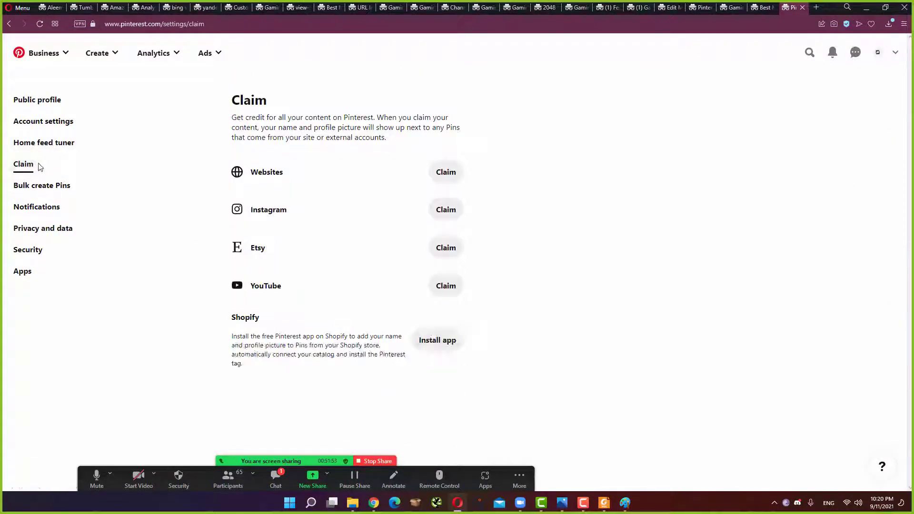
Start claiming a website, copy Pinterest's HTML verification tag, and return to the Gaming Silk site.
click(445, 171)
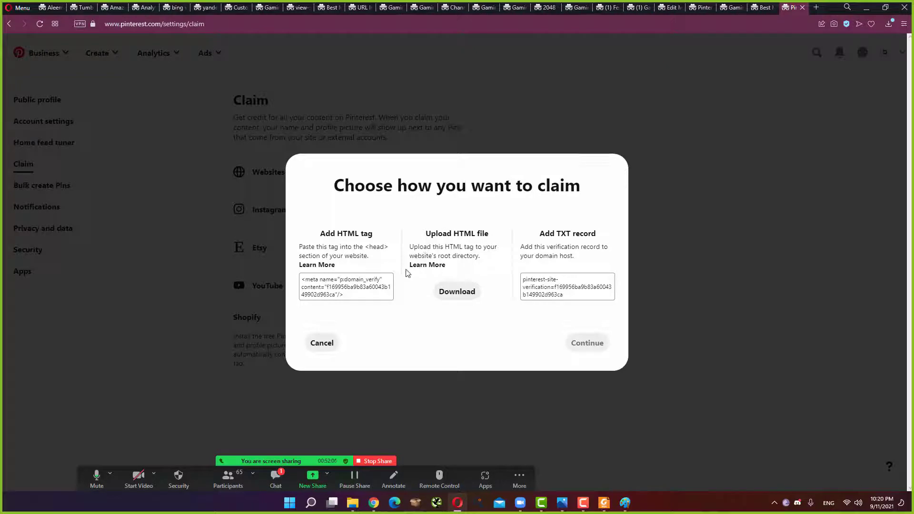
click(379, 288)
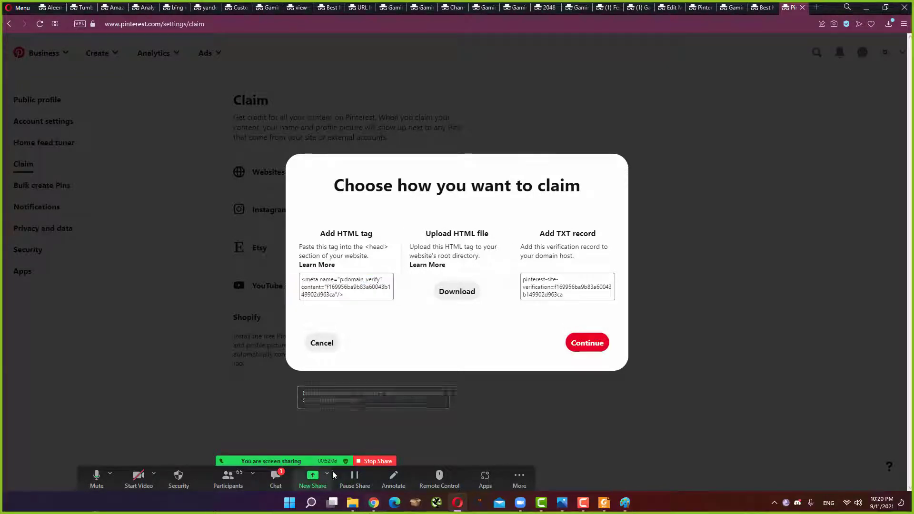
click(268, 476)
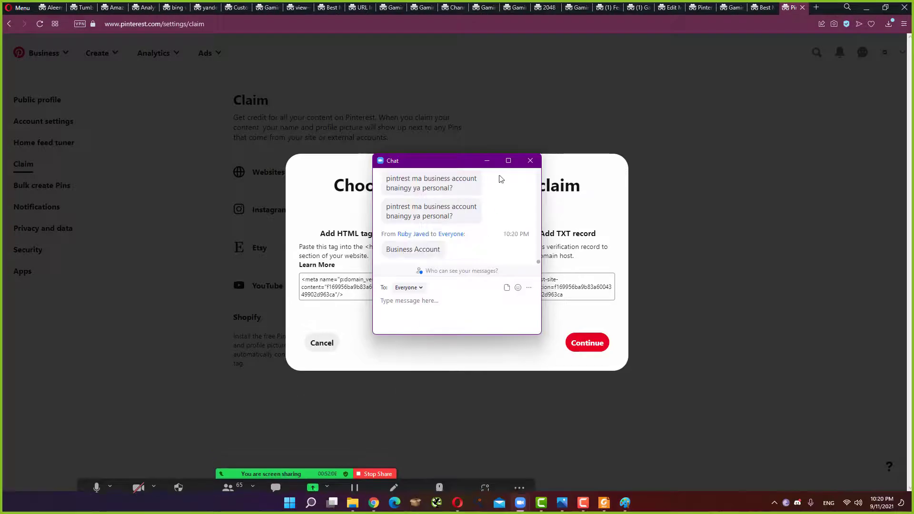
click(487, 160)
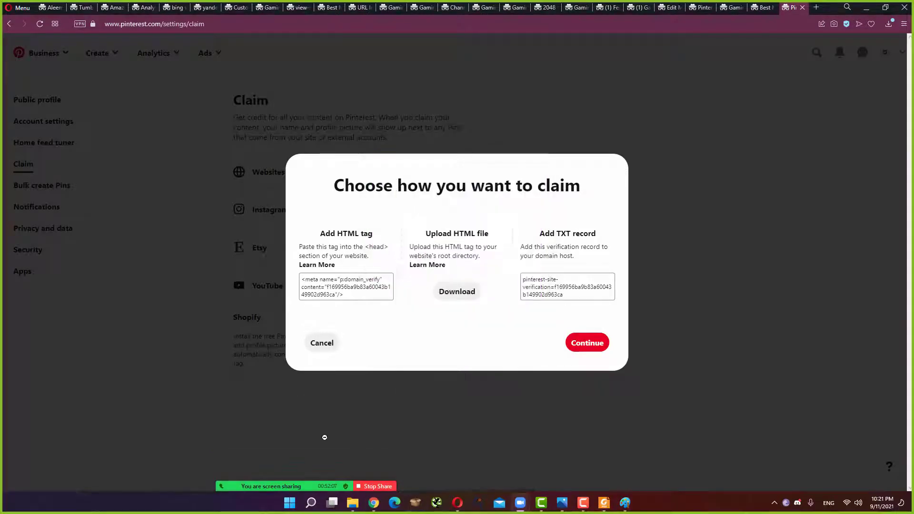
click(374, 503)
Paste Pinterest's verification meta tag on a new line in Insert Headers and Footers and save.
mouse_move(42, 56)
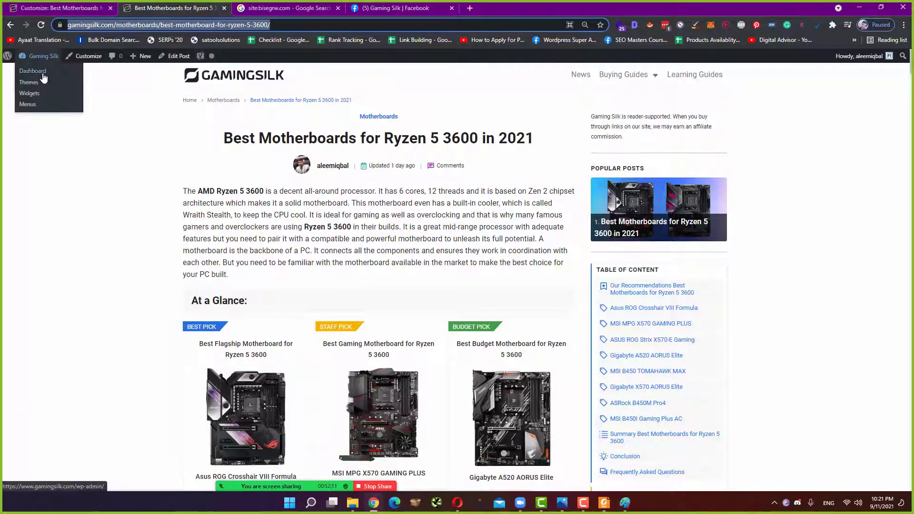
click(43, 75)
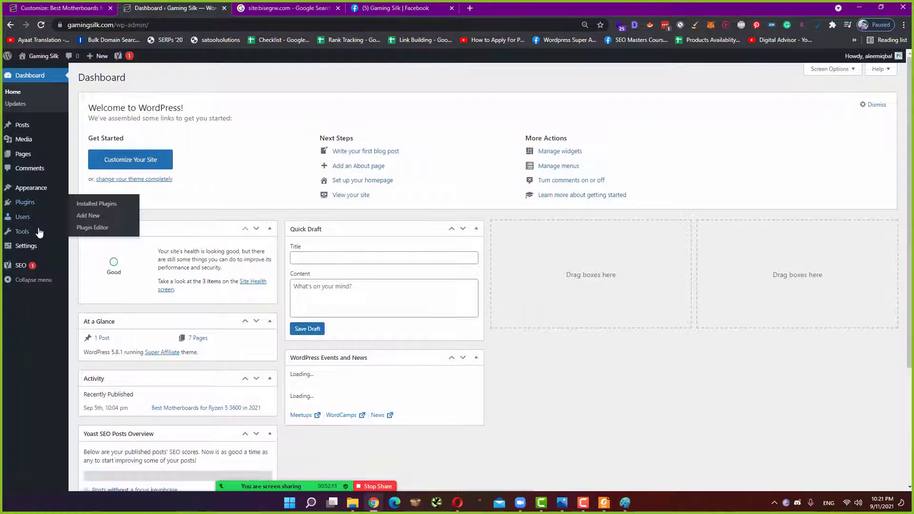
mouse_move(47, 246)
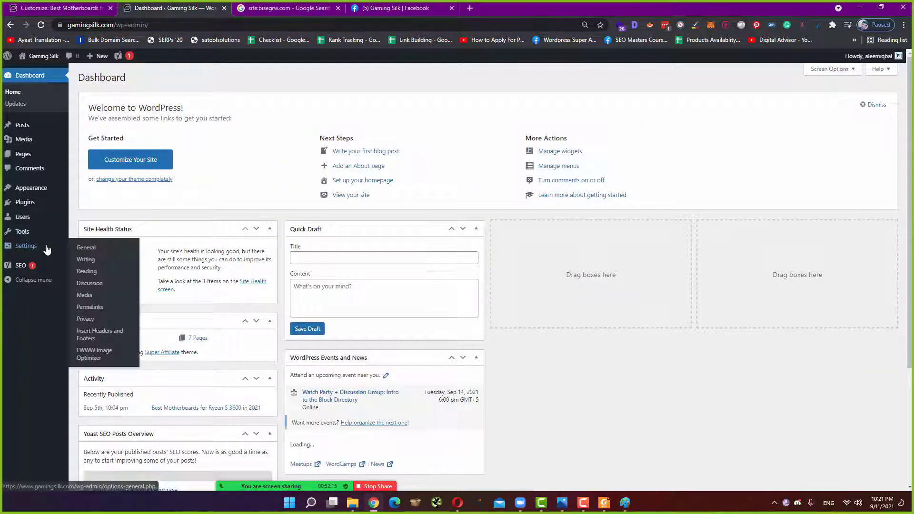
click(95, 340)
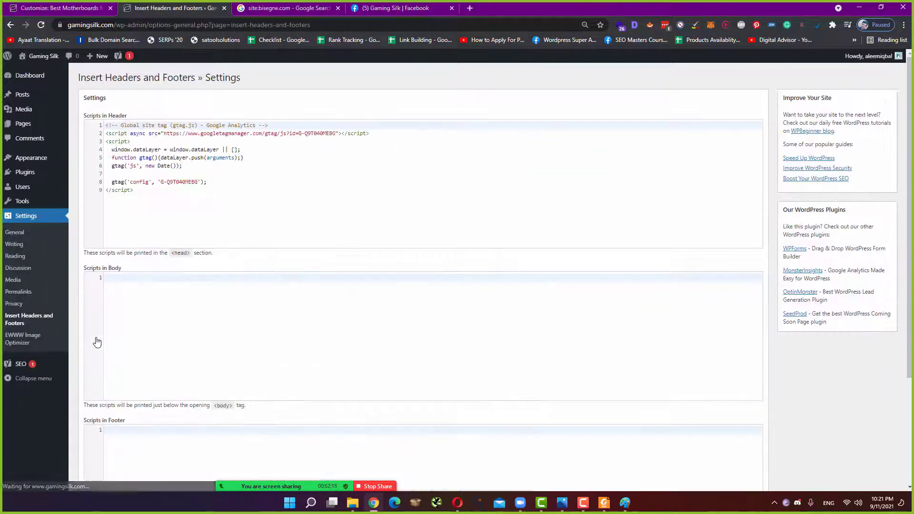
click(177, 216)
key(Return)
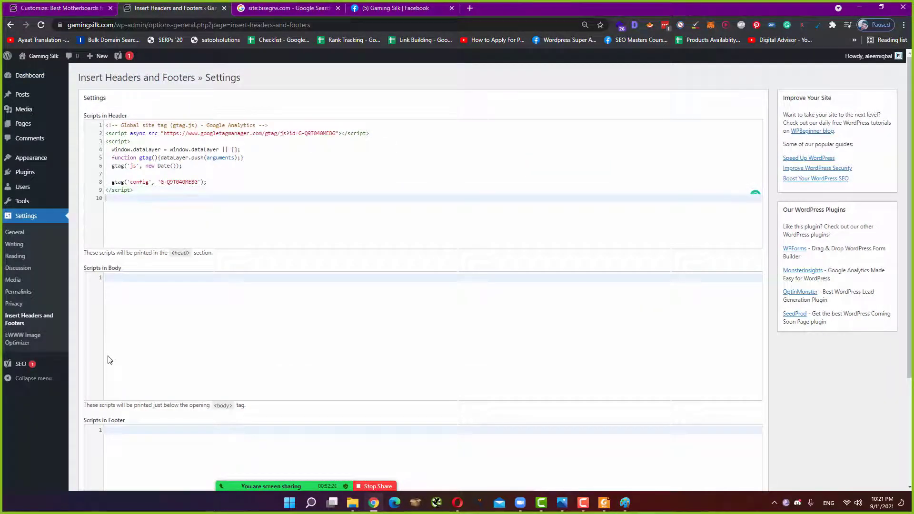
key(ctrl+v)
scroll(126, 371, down, 3)
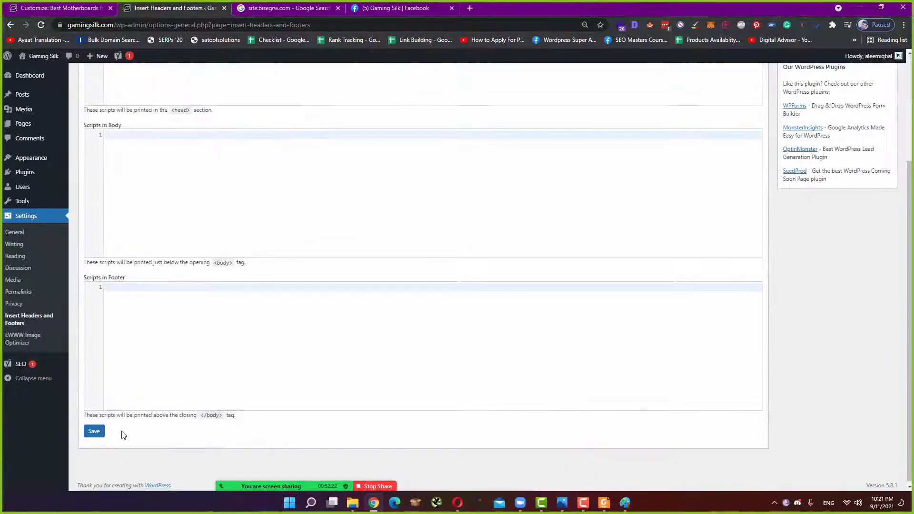
click(94, 432)
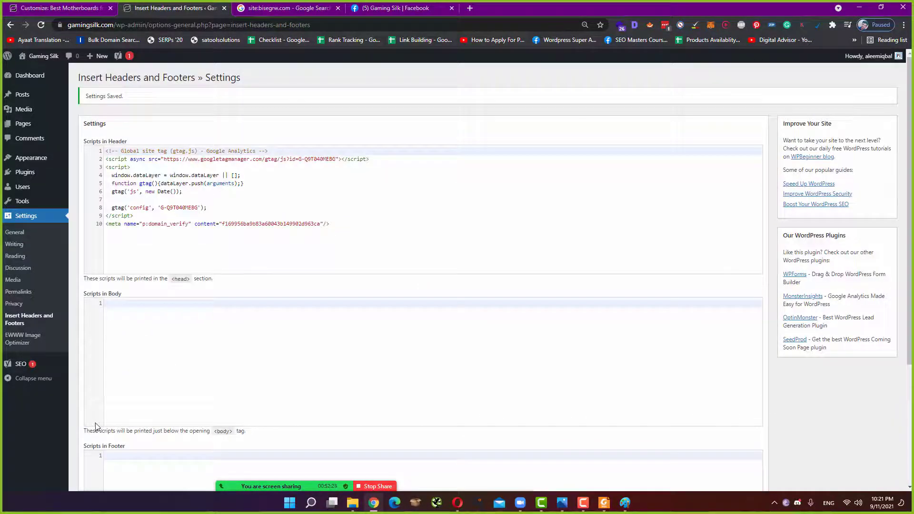
key(alt+Tab)
key(alt+Tab)
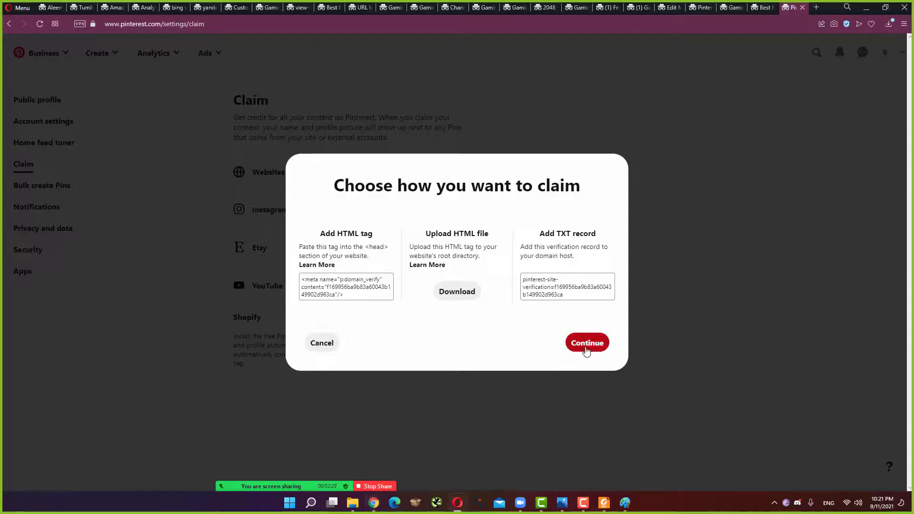
Copy the site's URL from Chrome and paste it into Pinterest's website verify field.
click(587, 347)
click(504, 289)
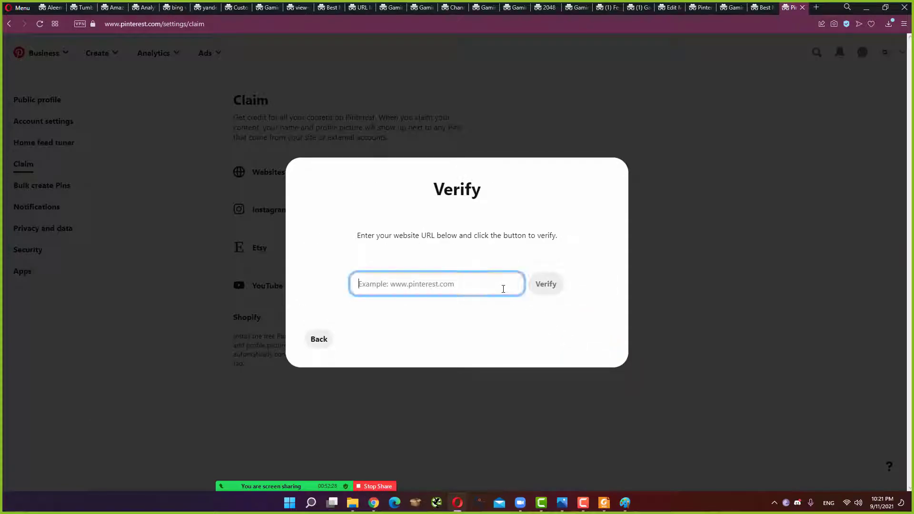
key(alt+Tab)
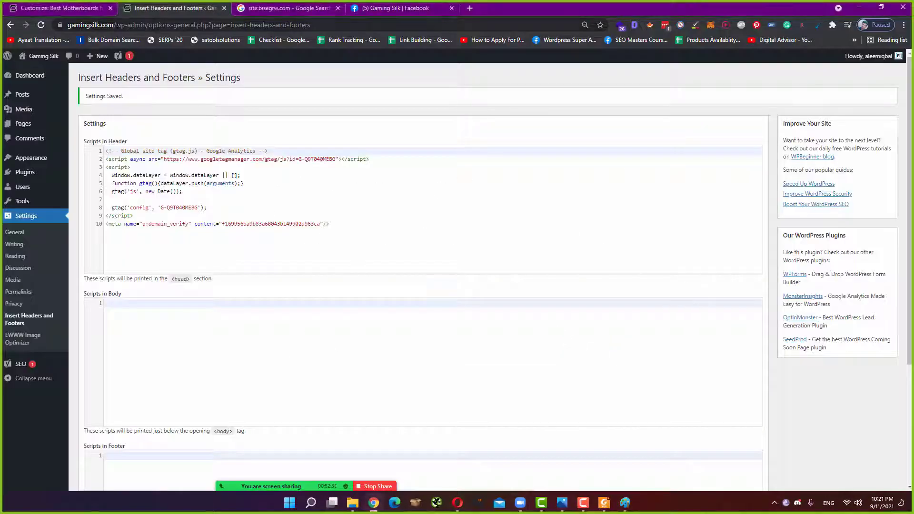
drag(118, 25, 2, 4)
key(ctrl+c)
key(alt+Tab)
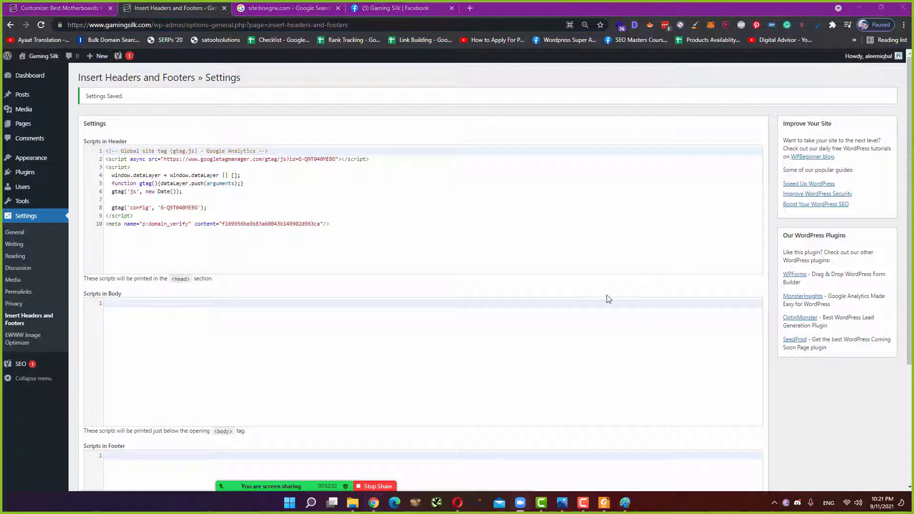
click(457, 502)
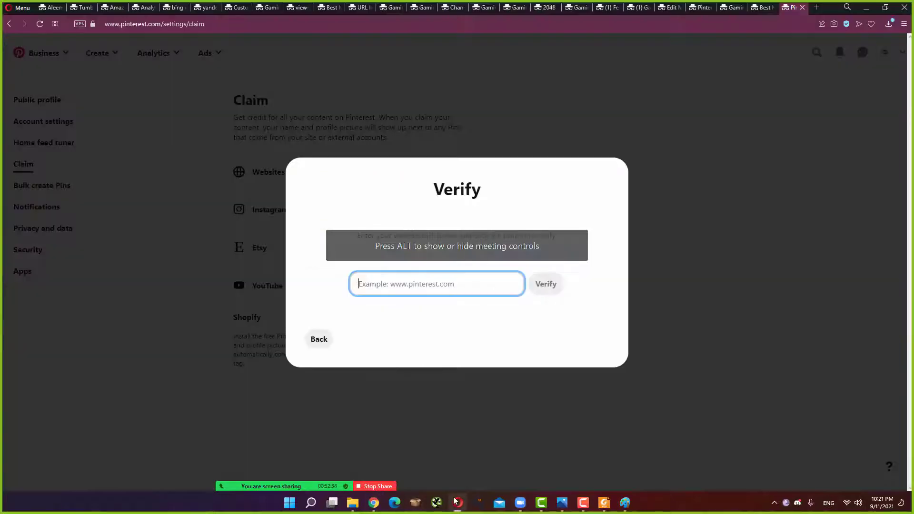
key(ctrl+v)
Verify gamingsilk.com and close the Connected confirmation.
click(543, 284)
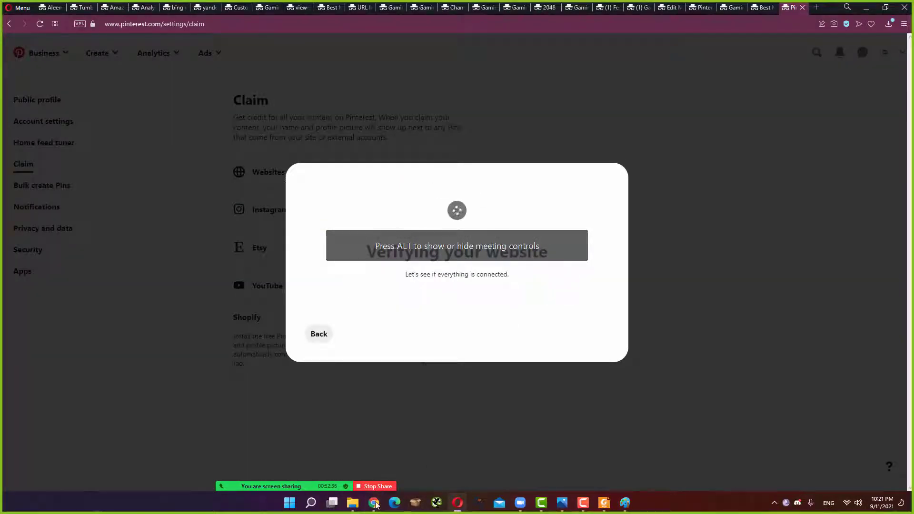
click(584, 503)
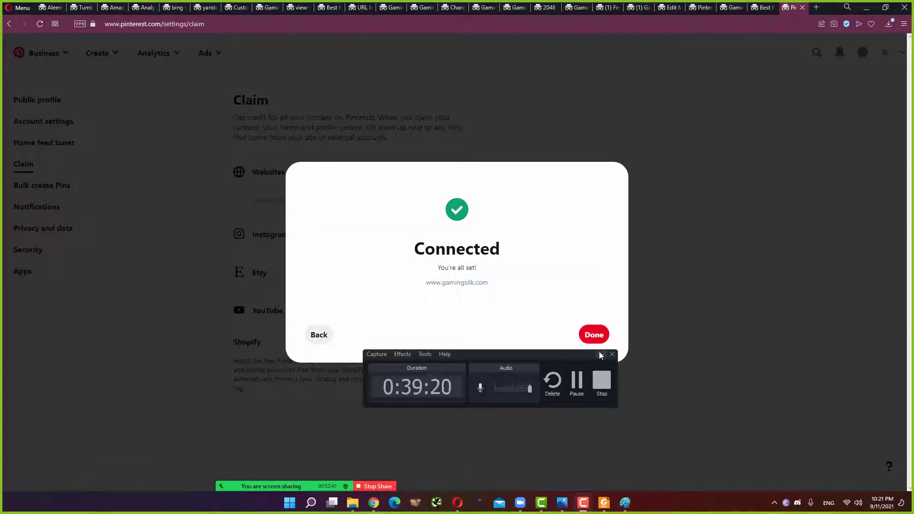
click(600, 354)
click(594, 335)
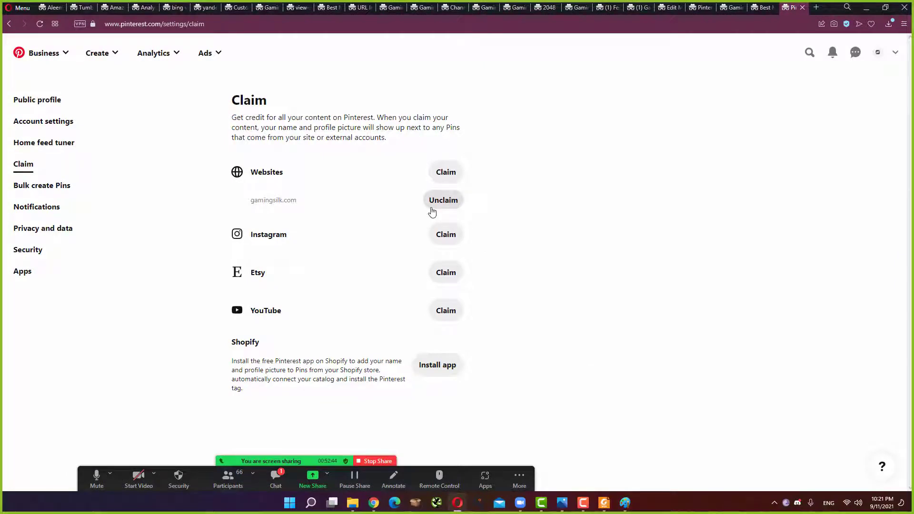
Connect the Gaming Silk YouTube account through Google and allow Pinterest access, then open a new tab.
click(452, 311)
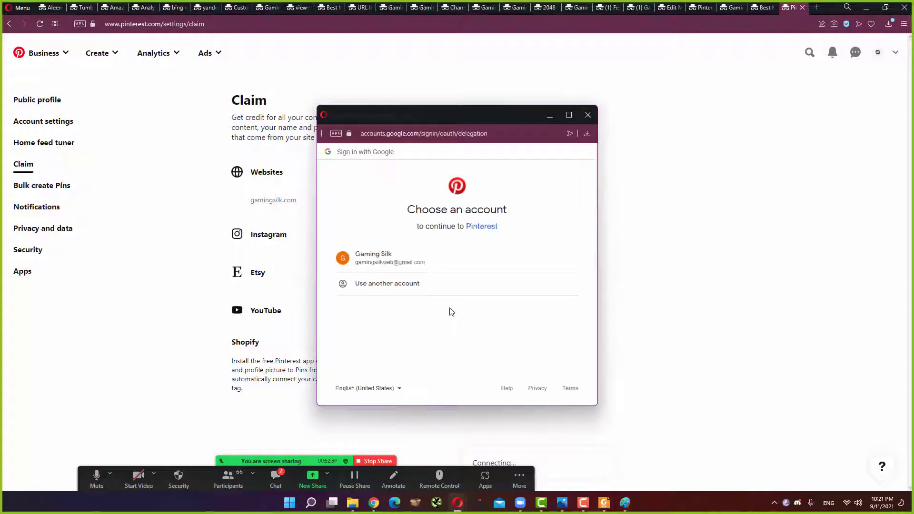
click(428, 262)
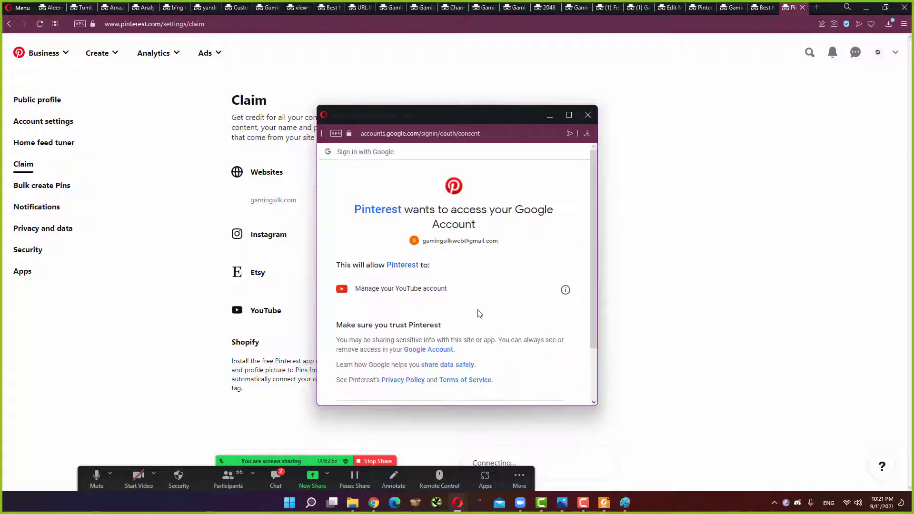
scroll(480, 314, down, 2)
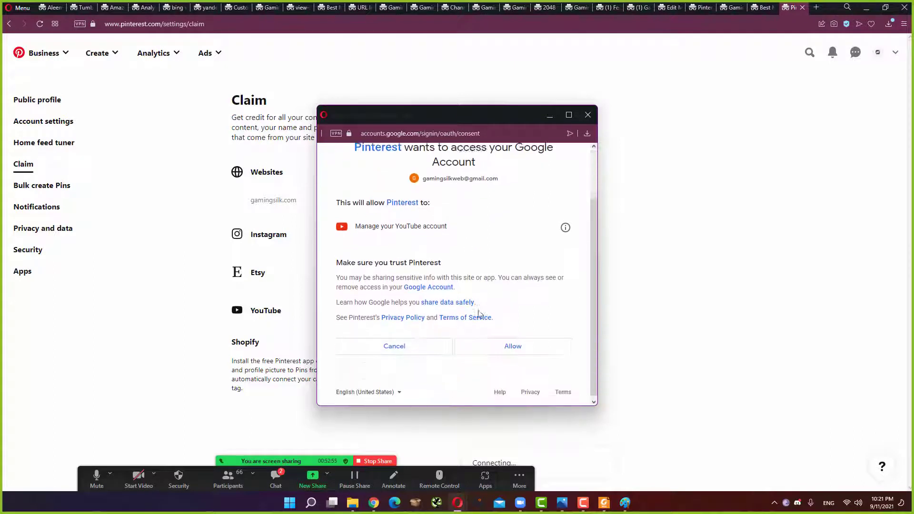
click(508, 351)
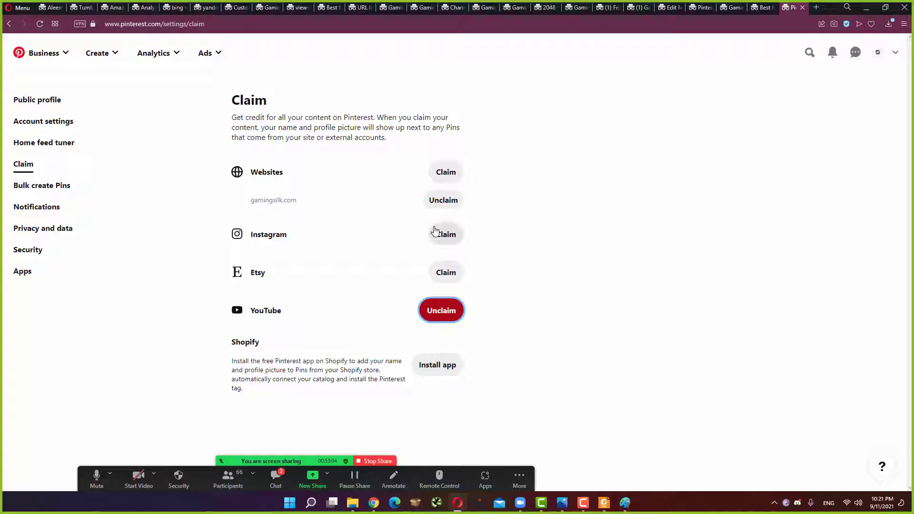
key(ctrl+t)
Load instagram.com and go to its sign-up form.
text(instag)
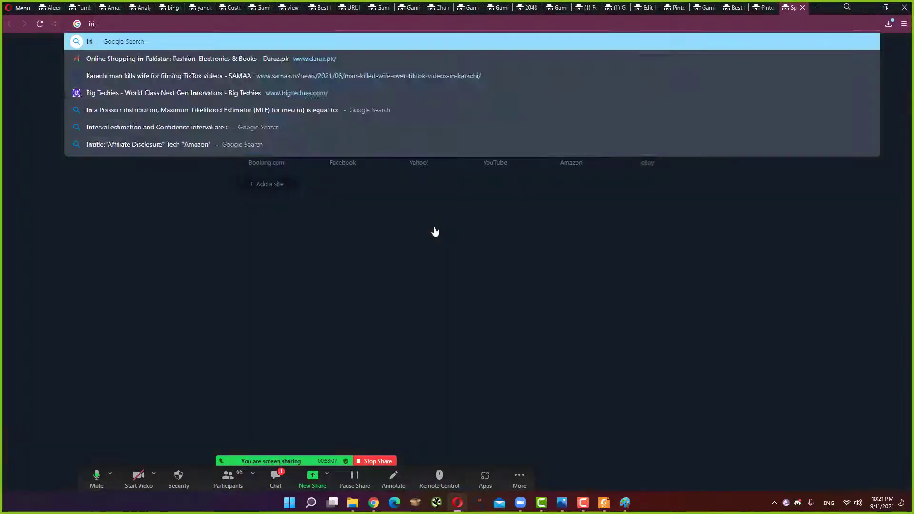
text(ram.com)
key(Return)
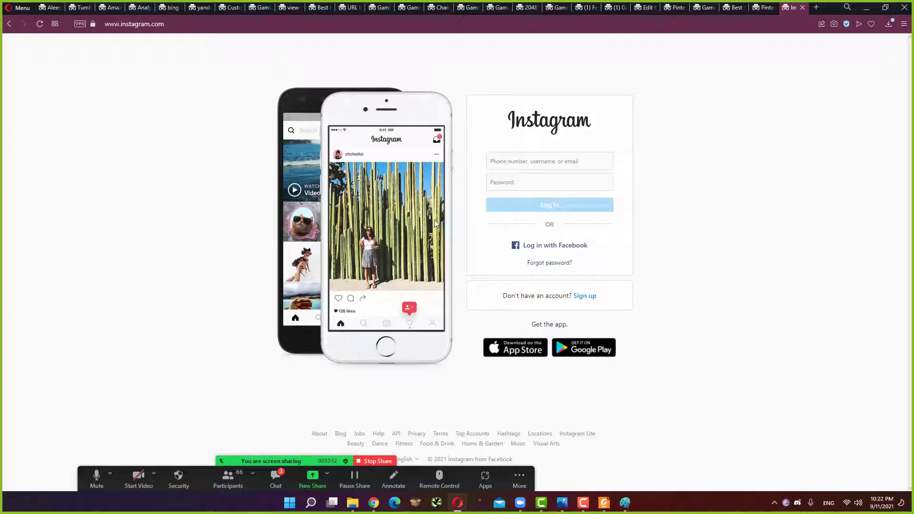
click(587, 296)
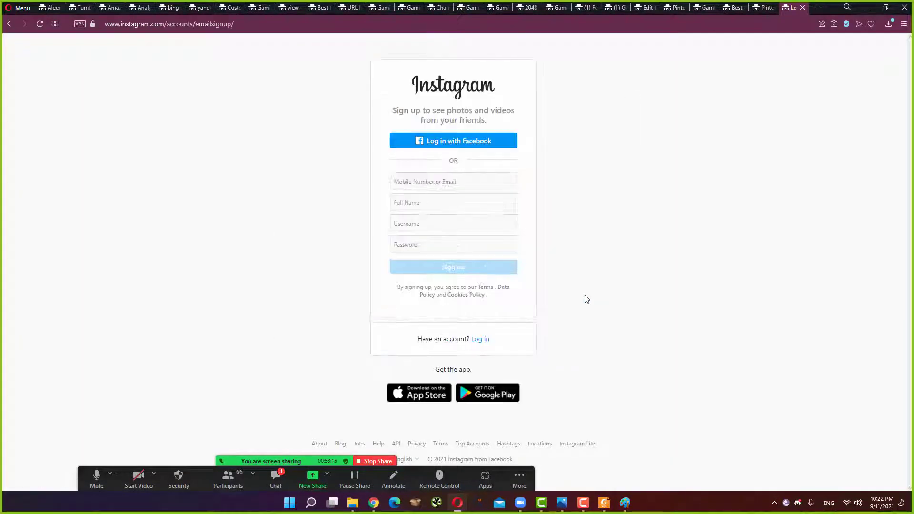
Fill the sign-up form with the account e-mail, full name Gaming Silk, username gamingsilk and a password.
click(448, 185)
click(448, 184)
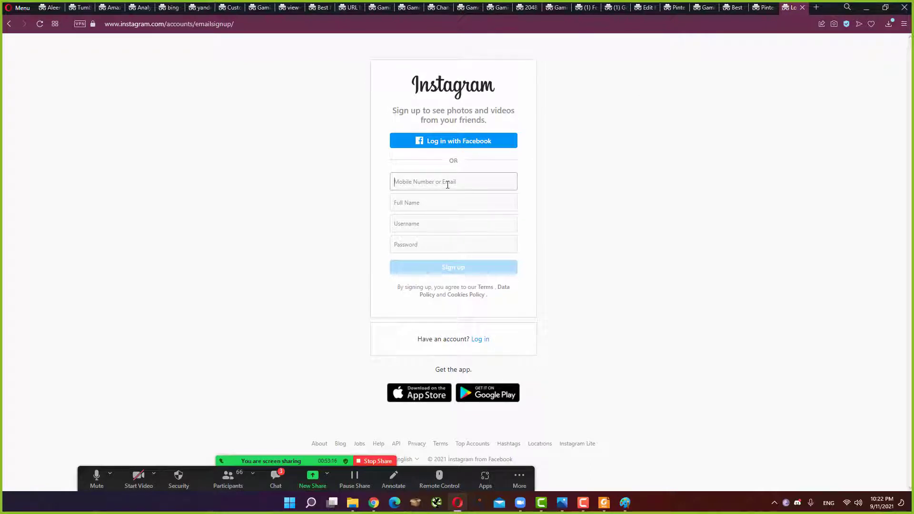
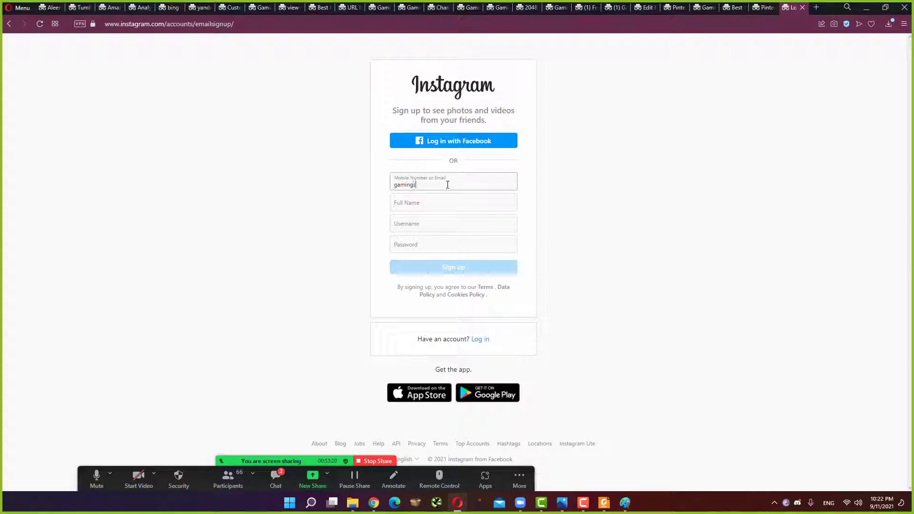
key(Tab)
text(Ga)
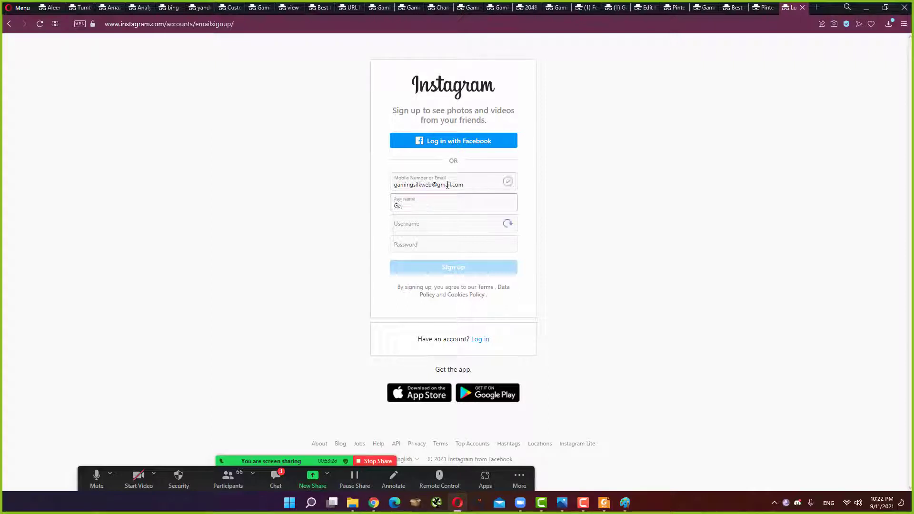
text(ming Silk)
key(Tab)
text(ga)
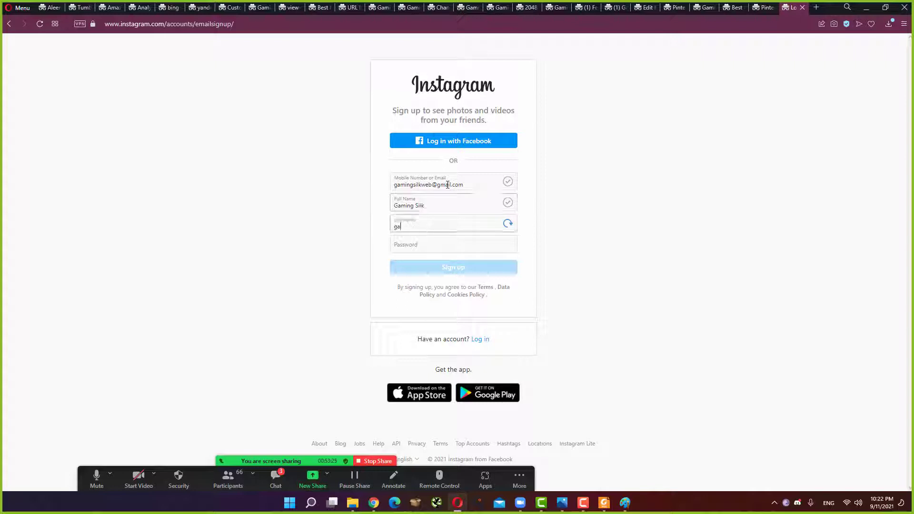
text(mingsilk)
key(Tab)
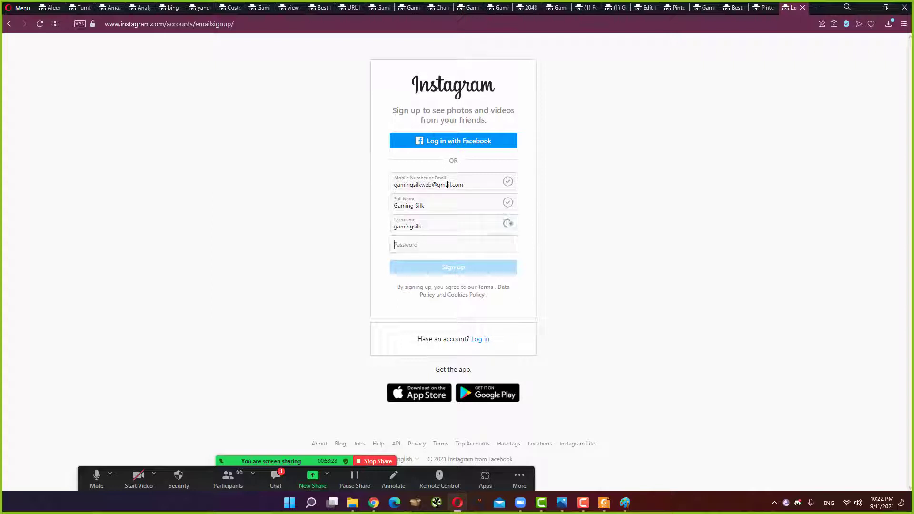
text(••••••••)
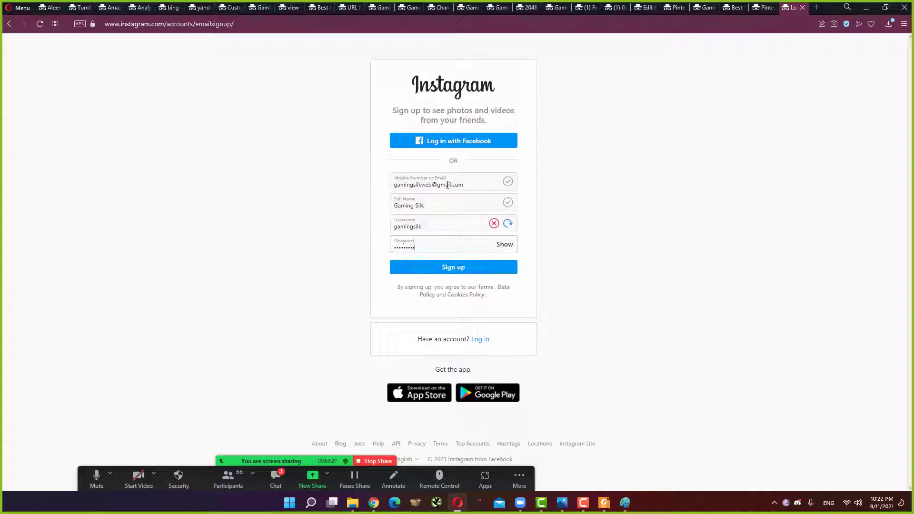
text(••)
Change the rejected username to gaming_silk and submit the sign-up form.
click(413, 227)
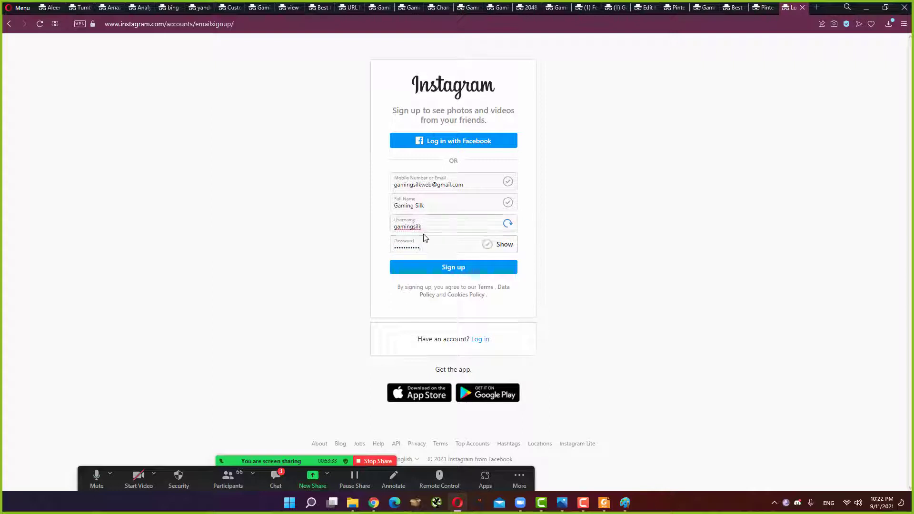
text(_)
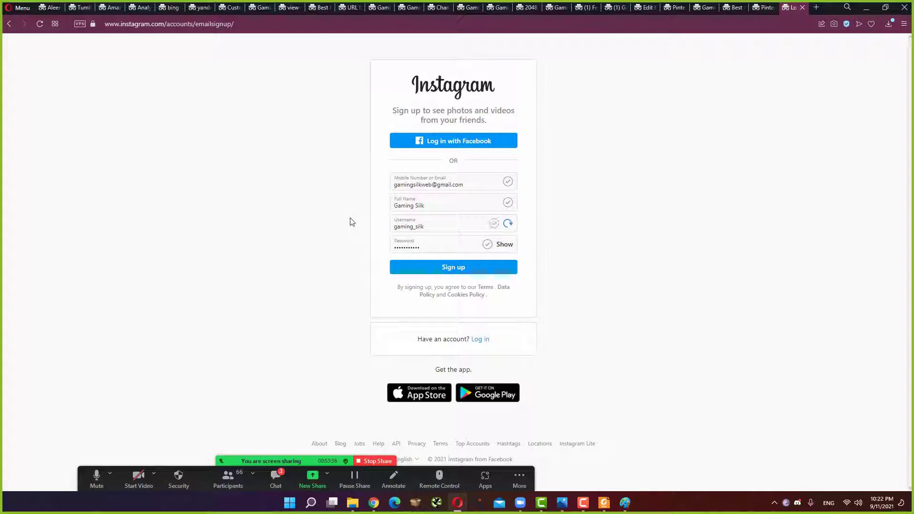
click(483, 267)
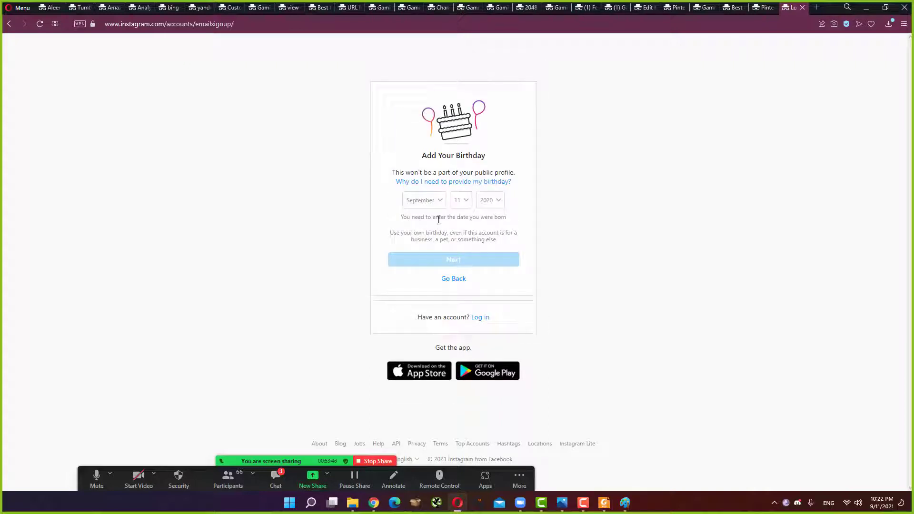
Pick 1999, 17 and July in the birthday dropdowns and continue.
click(492, 205)
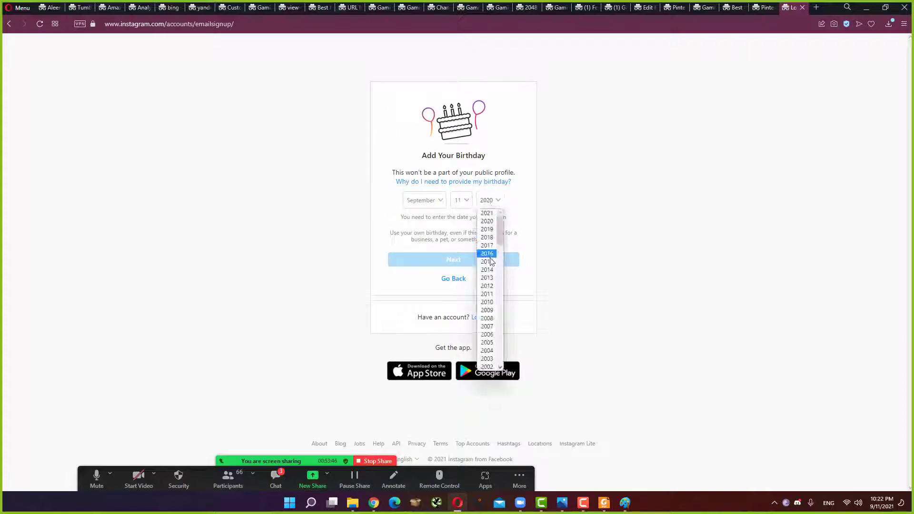
scroll(495, 319, down, 2)
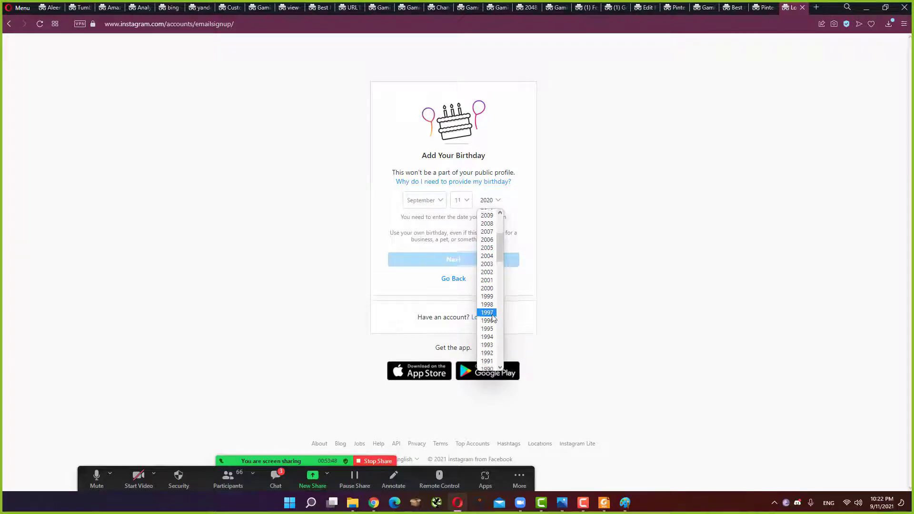
click(488, 293)
click(453, 209)
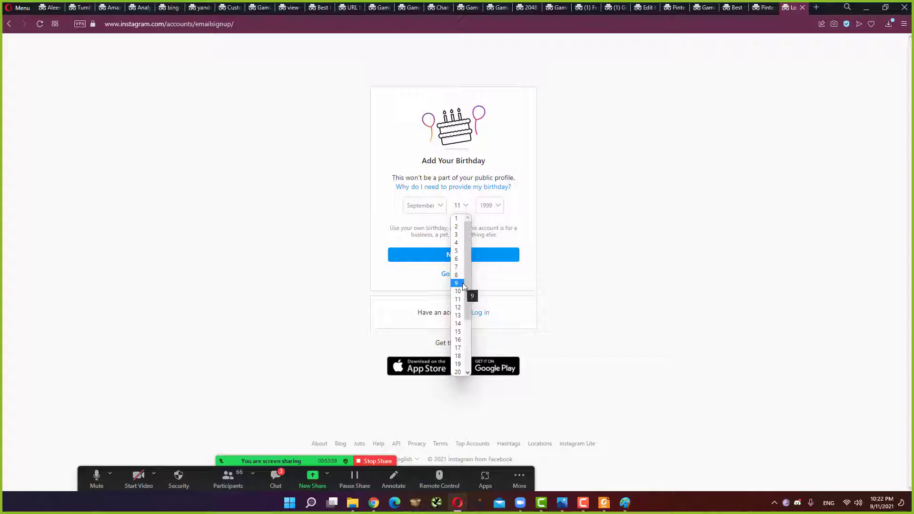
click(457, 351)
click(417, 208)
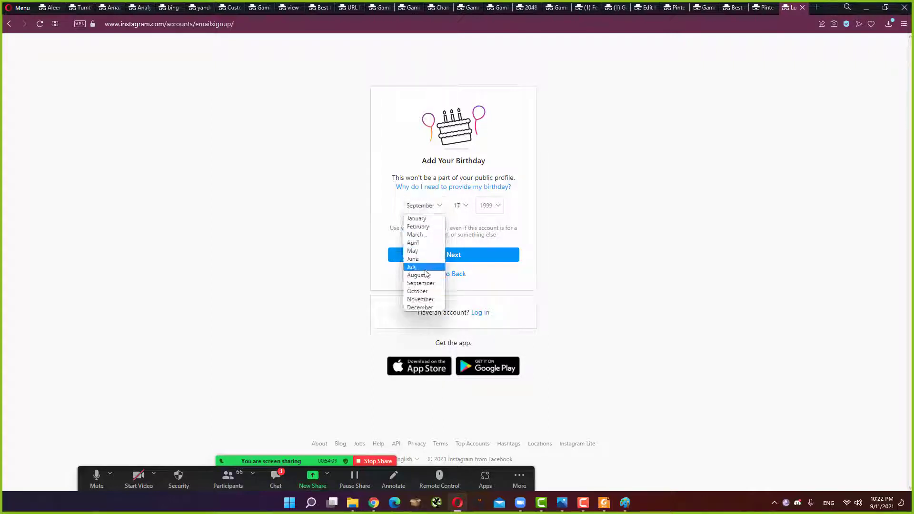
click(425, 270)
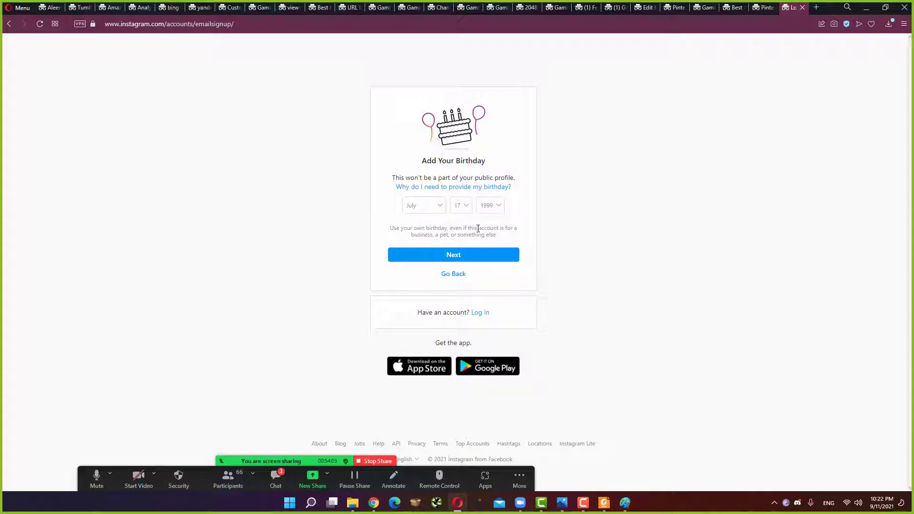
key(Return)
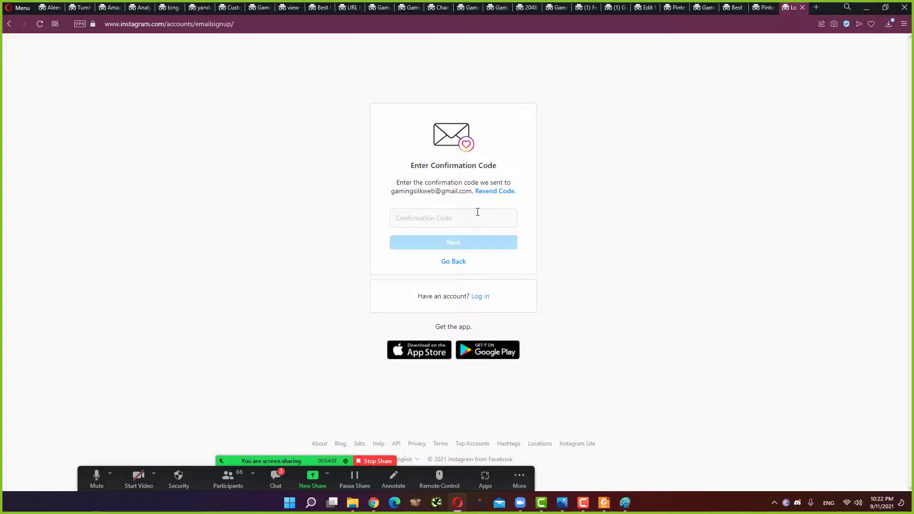
Look through the Gmail inbox and refresh it for the Instagram confirmation email.
click(478, 215)
click(50, 7)
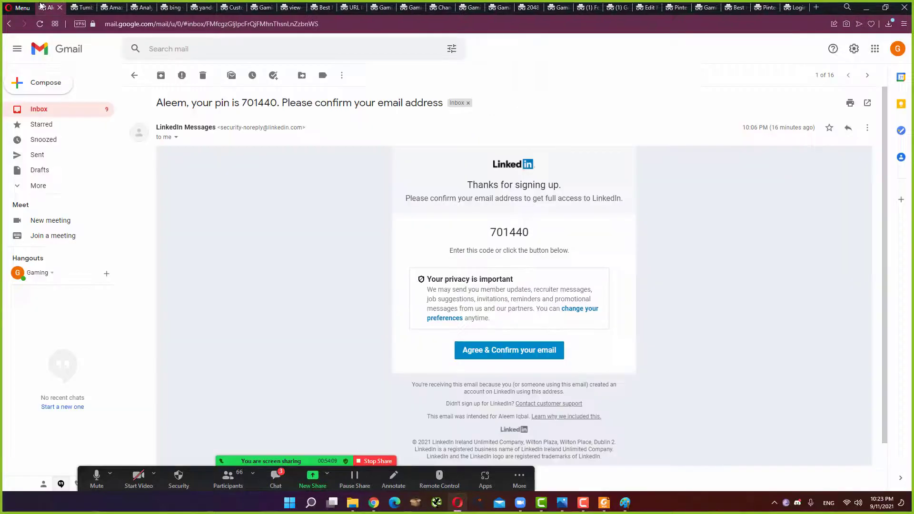
click(49, 108)
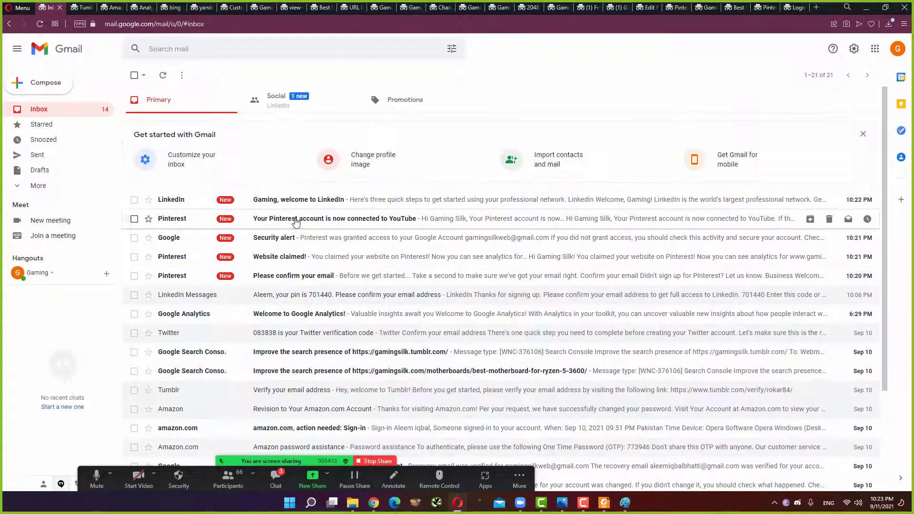
click(295, 204)
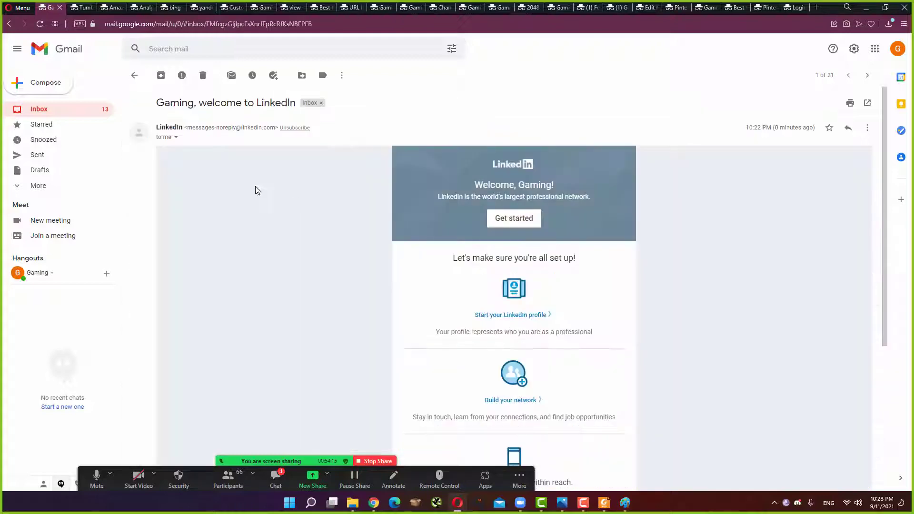
click(52, 109)
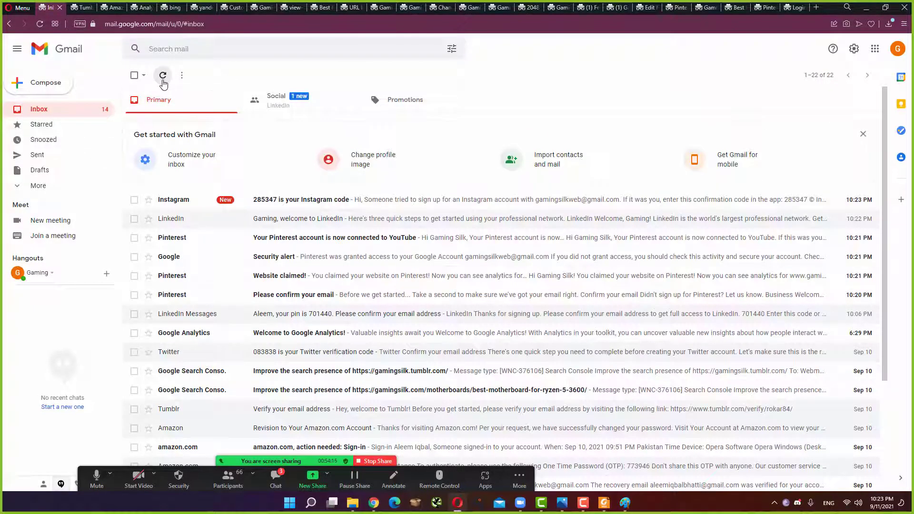
click(163, 77)
click(102, 185)
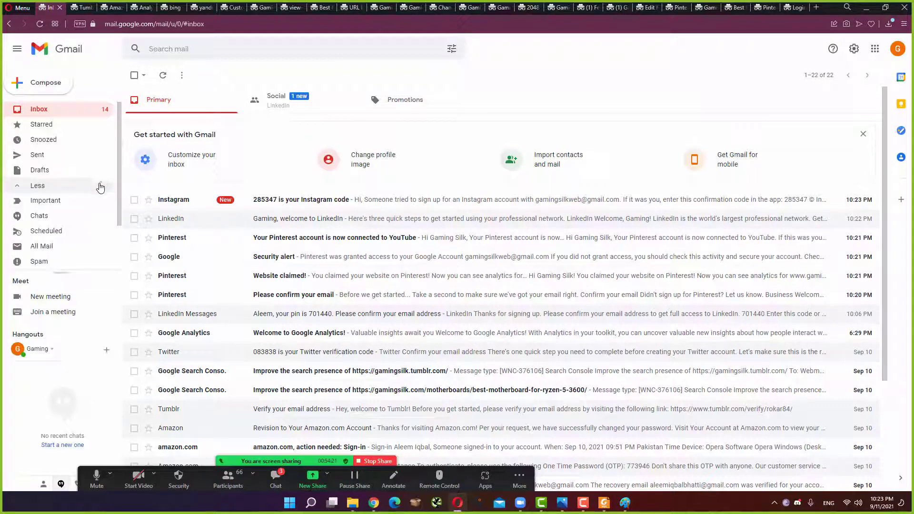
Check which e-mail address Instagram sent the code to and search the inbox for it.
click(787, 5)
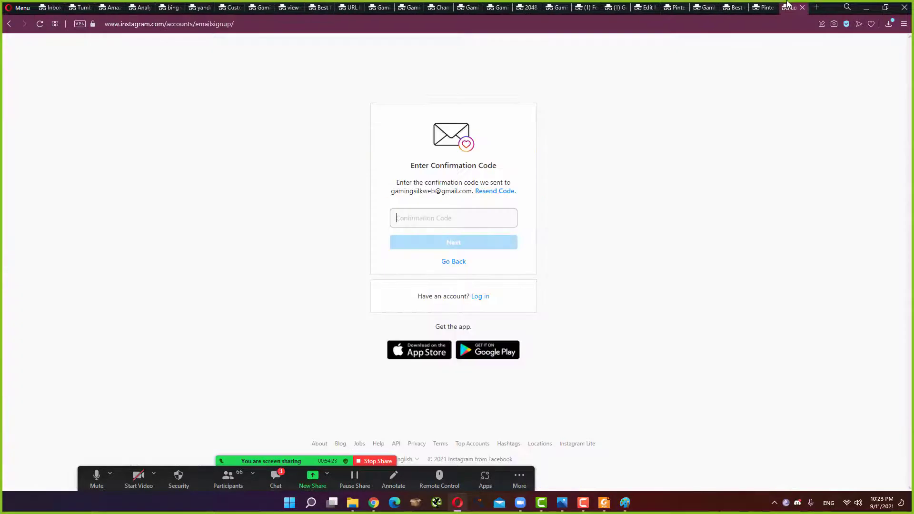
triple_click(428, 192)
click(447, 187)
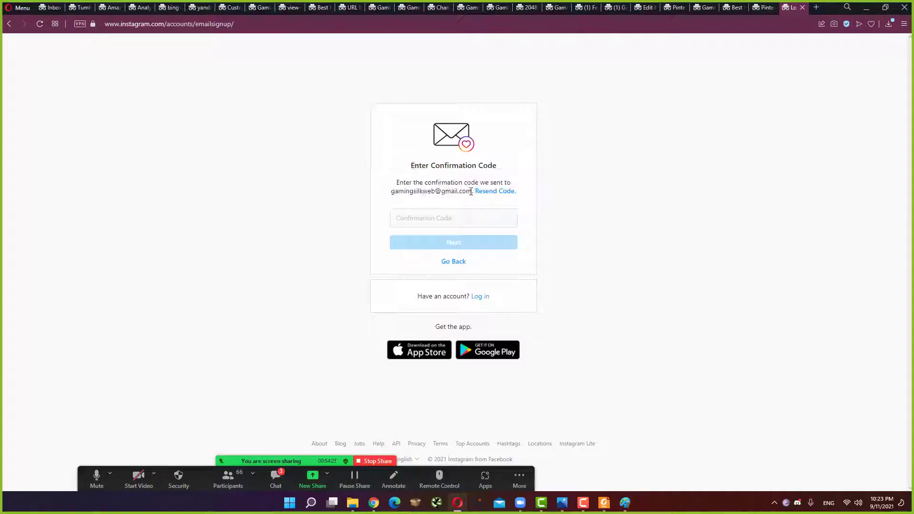
drag(470, 192, 395, 192)
key(ctrl+Tab)
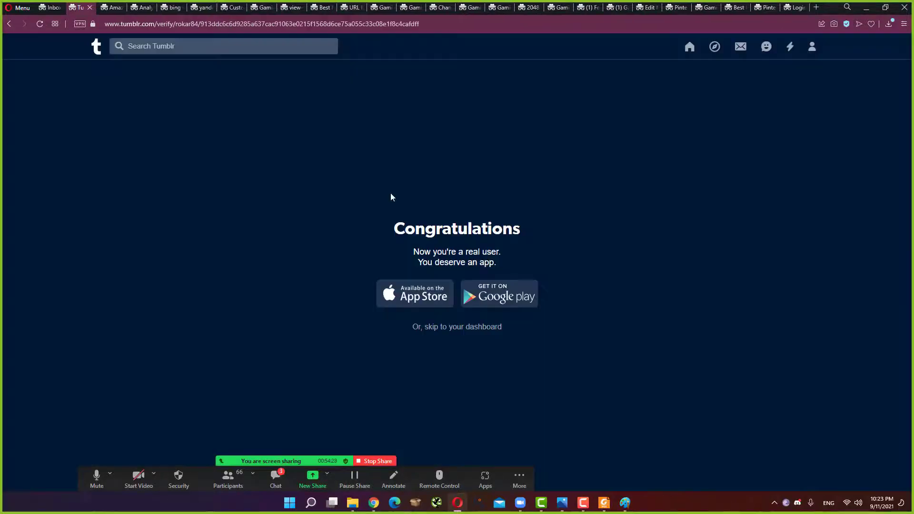
key(ctrl+shift+Tab)
key(ctrl+f)
key(Return)
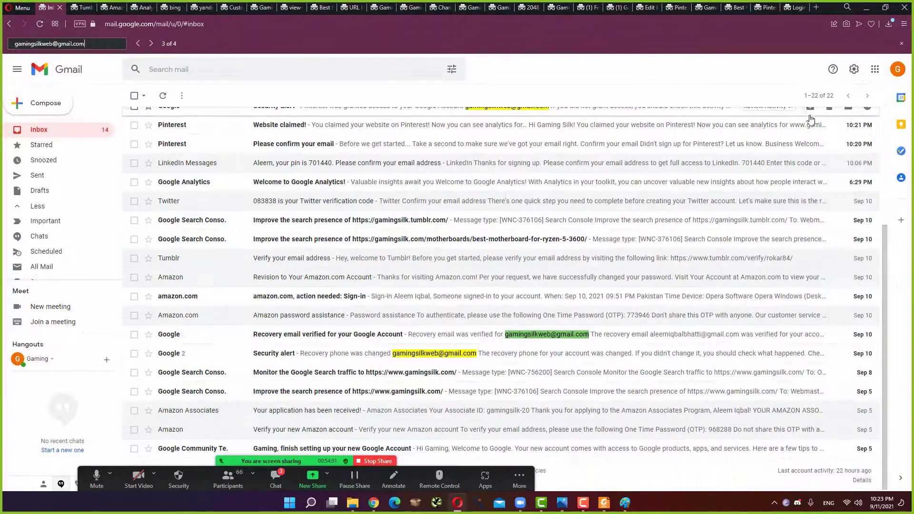
key(Escape)
scroll(476, 200, up, 5)
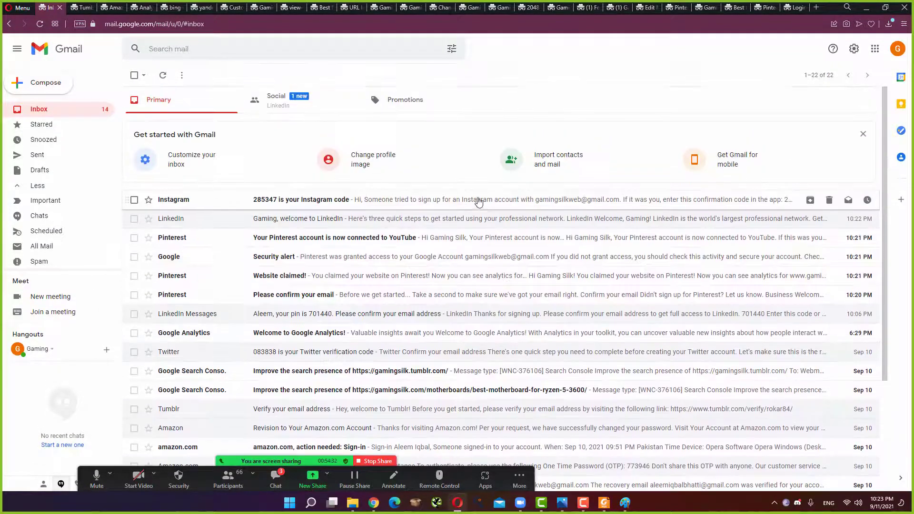
Copy the code from the Instagram email and submit it on the confirmation page.
click(257, 199)
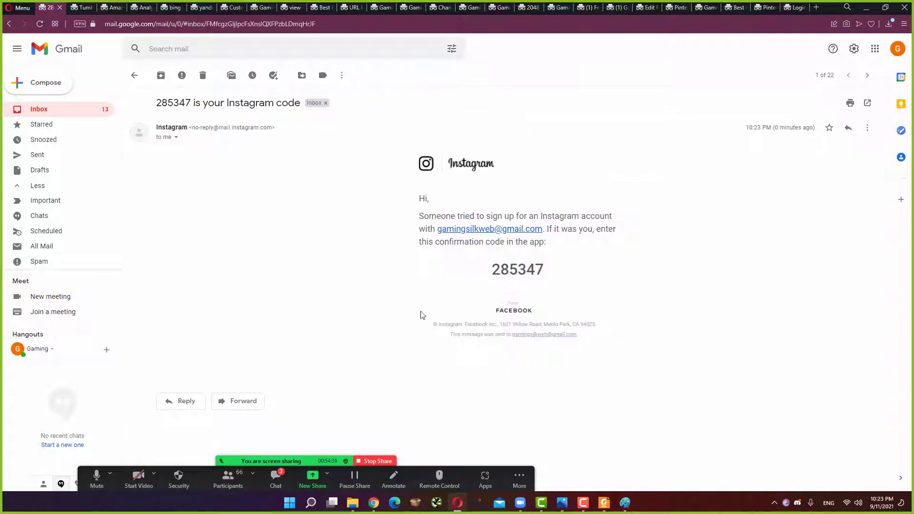
double_click(518, 270)
key(ctrl+c)
key(ctrl+shift+Tab)
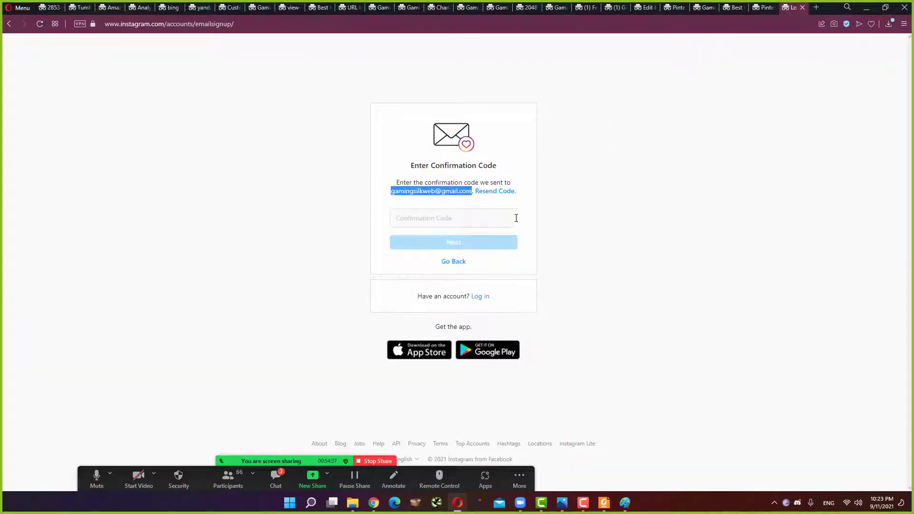
click(516, 218)
key(ctrl+v)
click(496, 251)
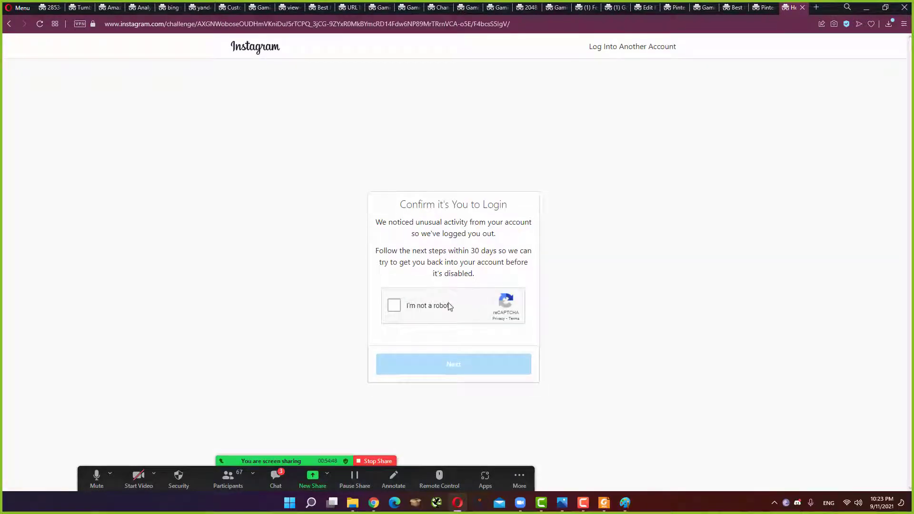
Pass the reCAPTCHA by selecting all six traffic-light tiles, then continue past the login confirmation.
click(449, 306)
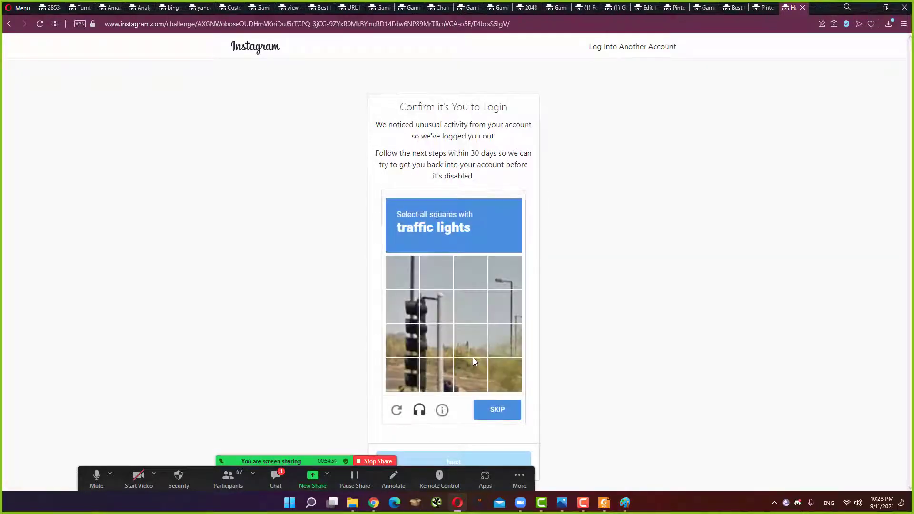
click(414, 310)
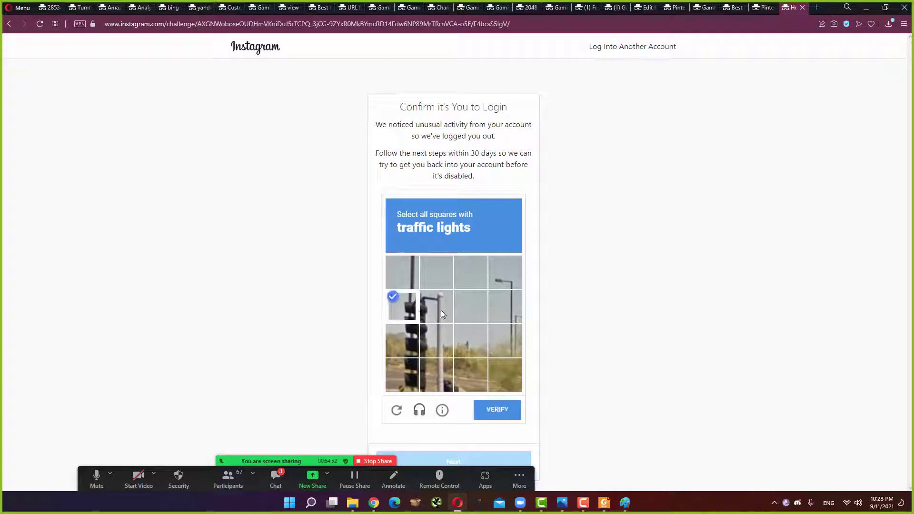
click(441, 310)
click(438, 341)
click(405, 341)
click(408, 376)
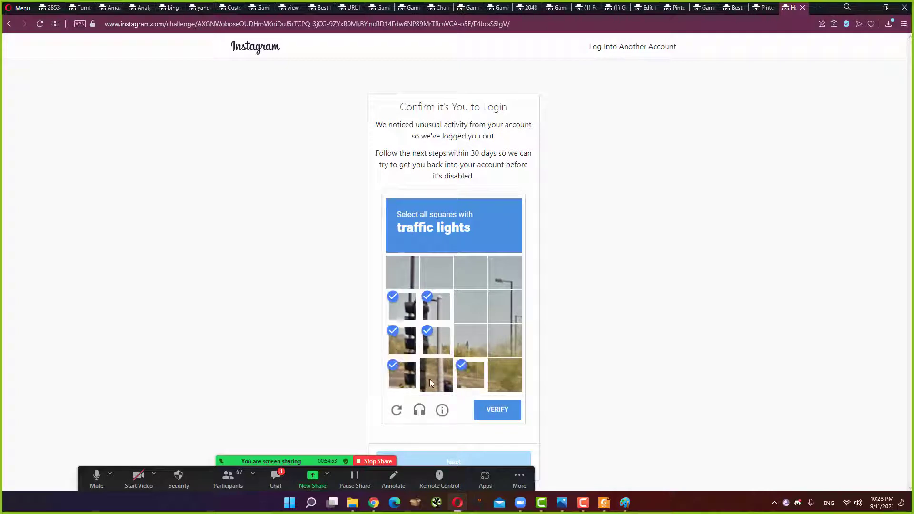
click(440, 374)
click(490, 404)
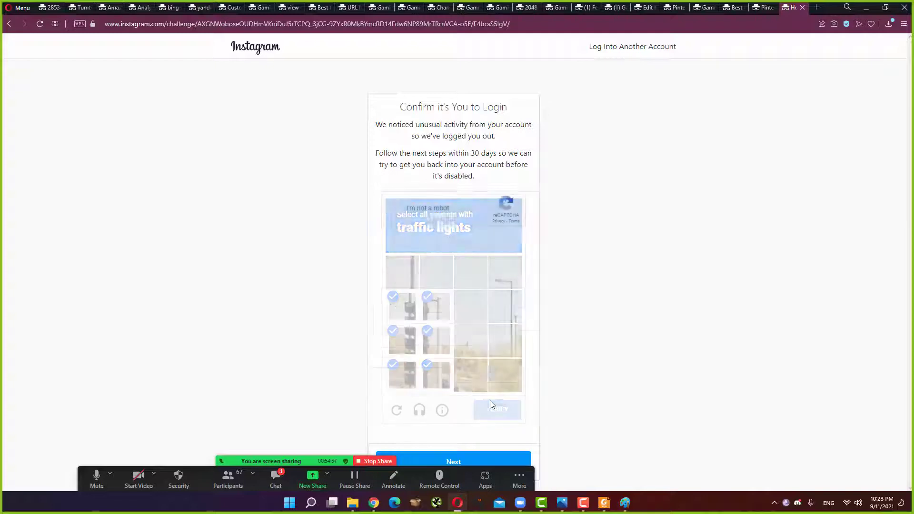
click(477, 371)
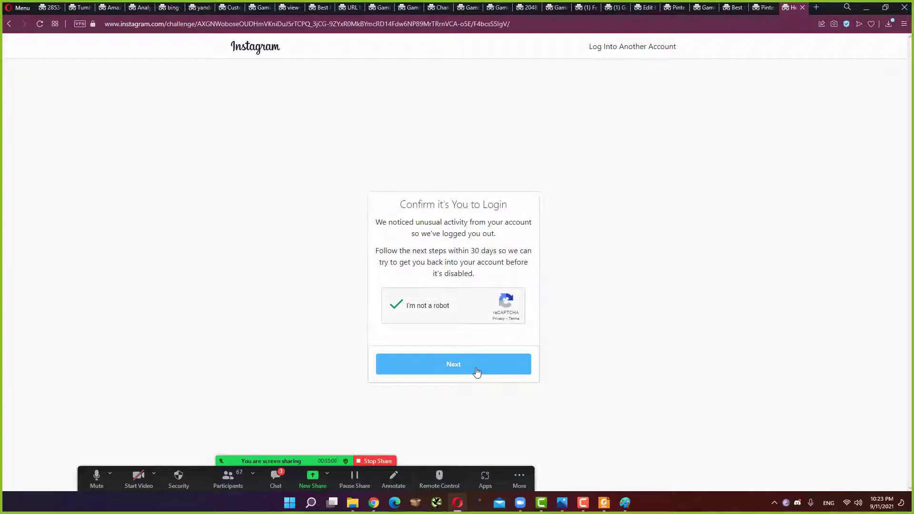
click(477, 372)
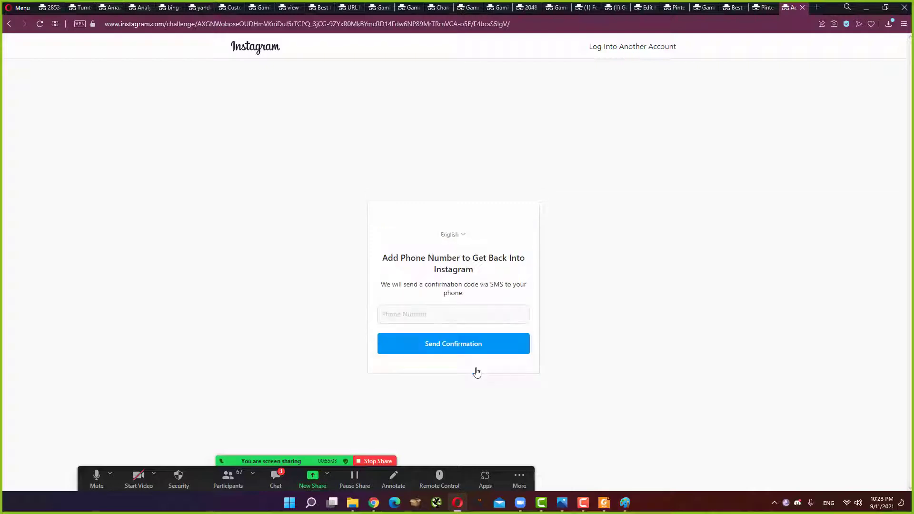
Scroll through the updated terms page and choose Back to Instagram to reach the home feed.
click(477, 315)
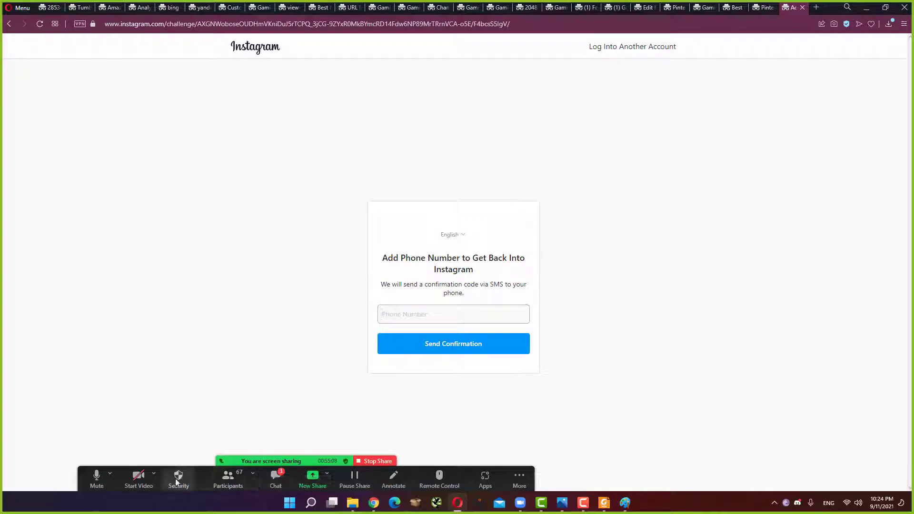
click(355, 478)
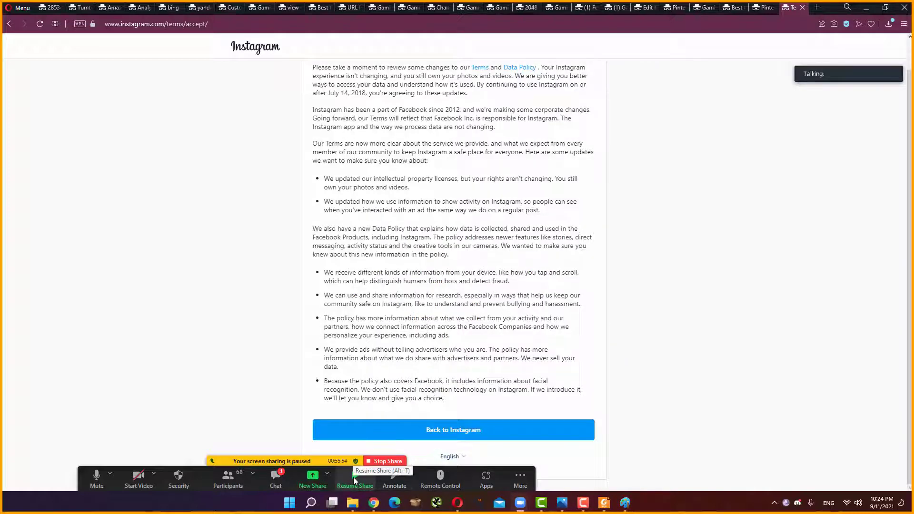
click(354, 477)
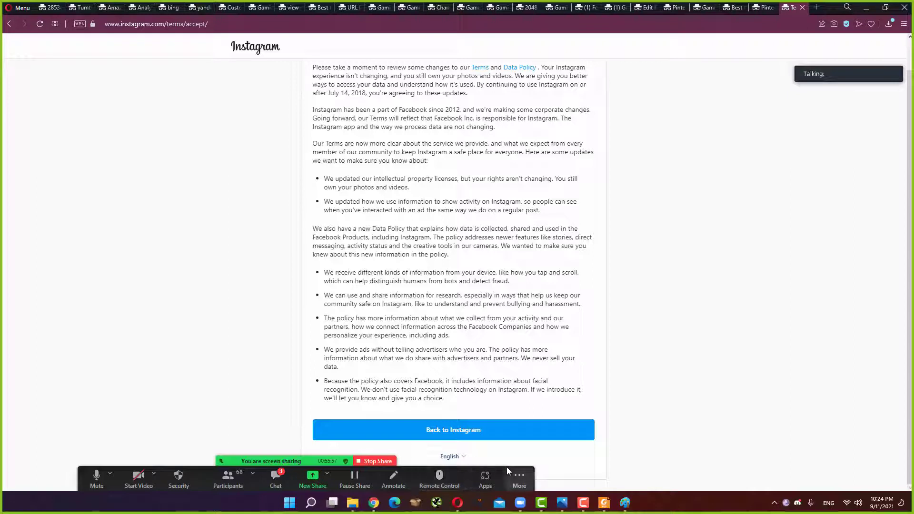
drag(507, 471, 438, 417)
scroll(439, 314, up, 1)
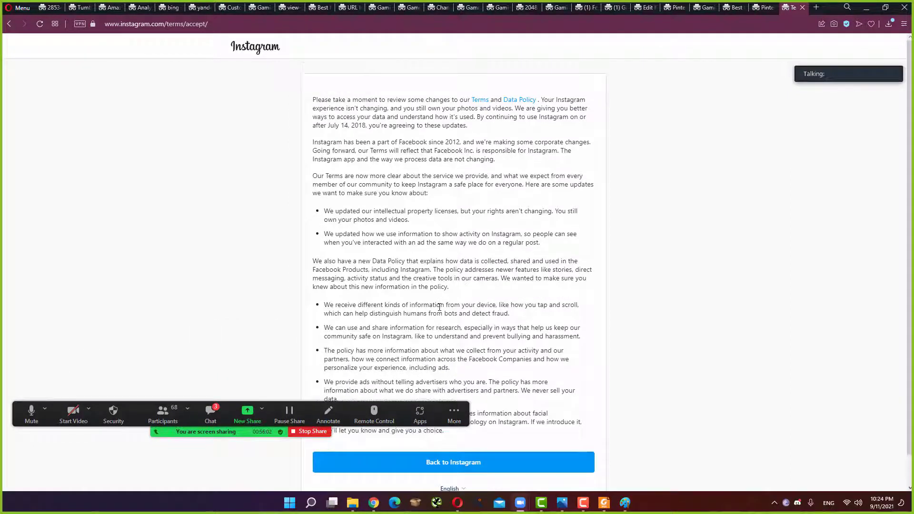
click(537, 461)
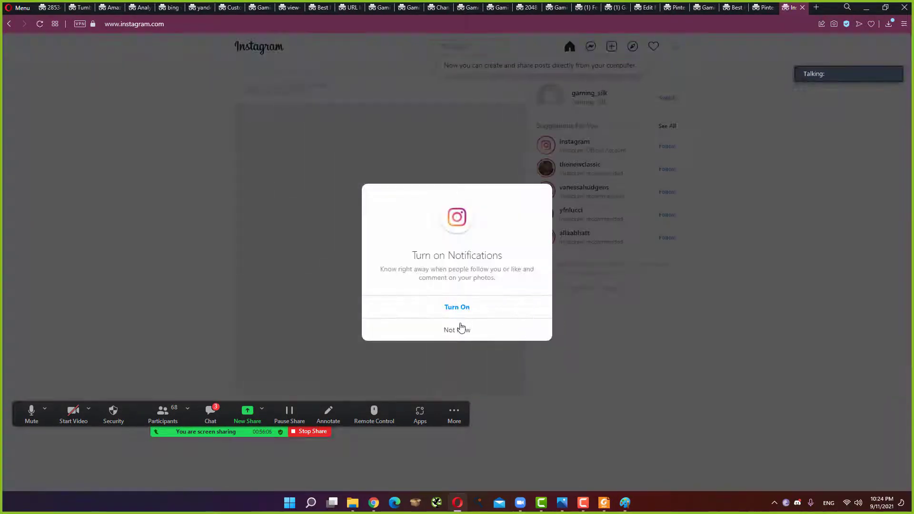
Decline notifications, then open the gaming_silk profile's Edit Profile form at the Name field.
click(460, 328)
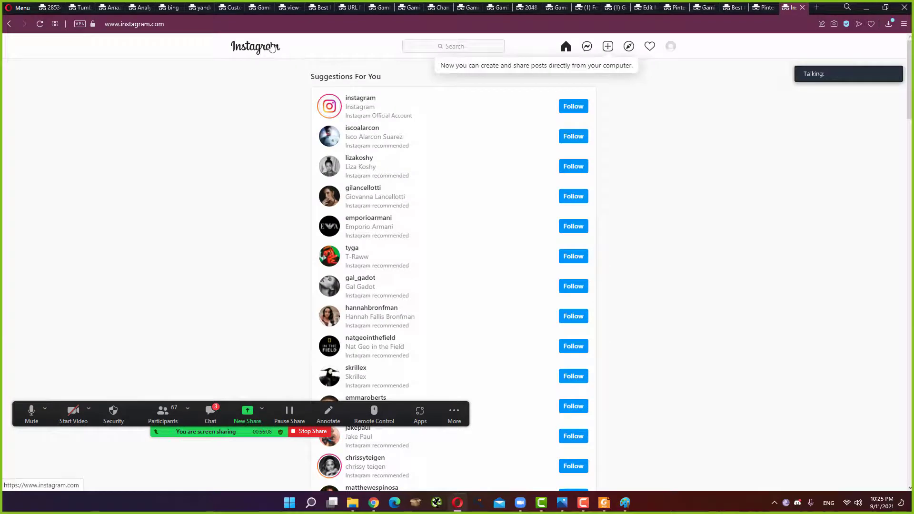
click(672, 48)
click(655, 71)
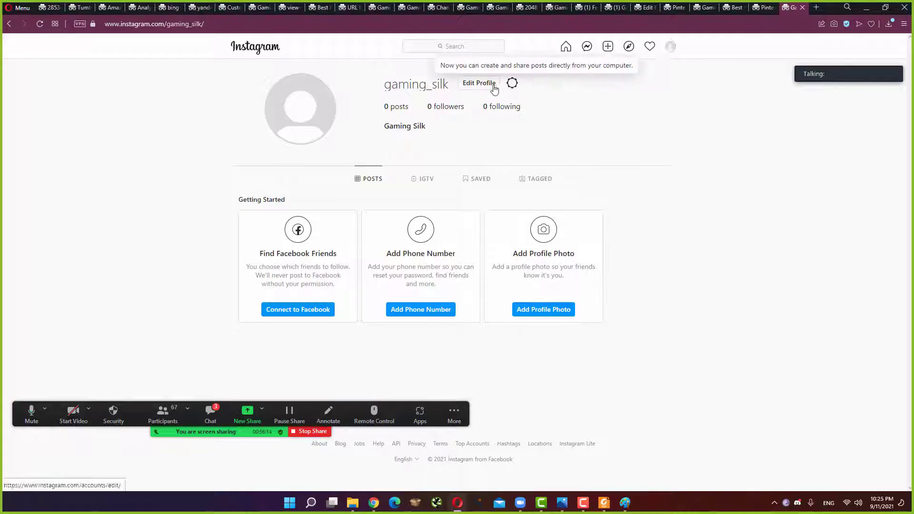
click(494, 85)
click(493, 121)
triple_click(493, 123)
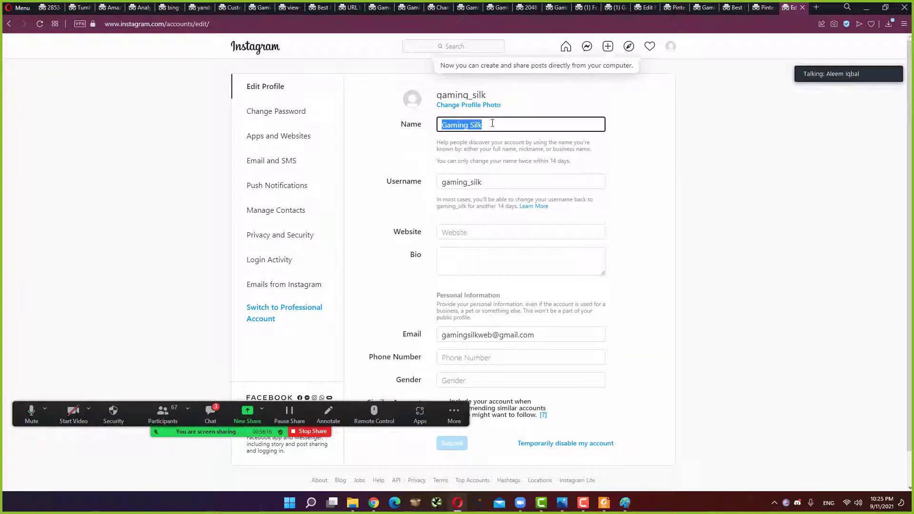
text(Gaming )
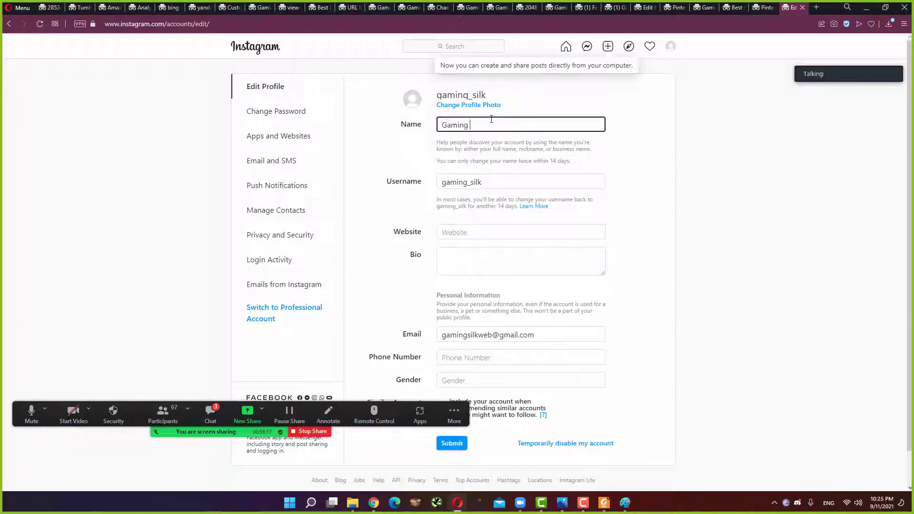
text(Silk)
click(495, 231)
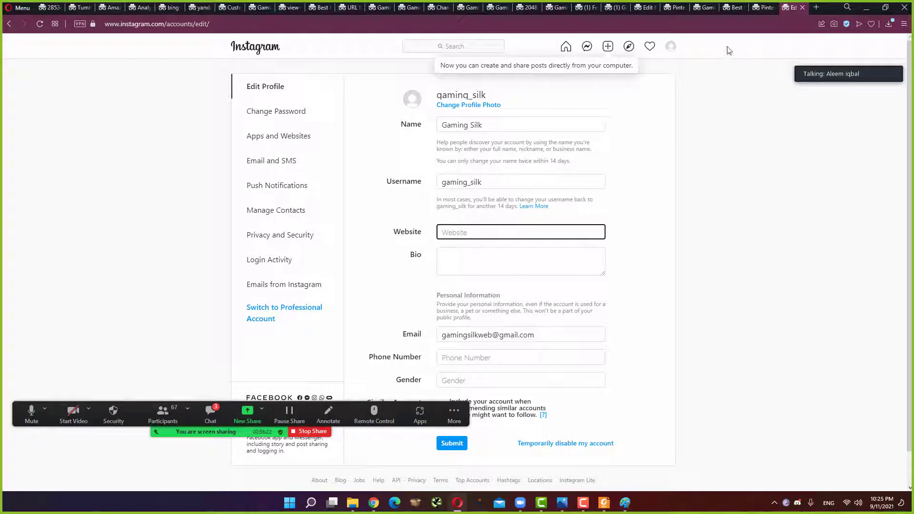
click(374, 503)
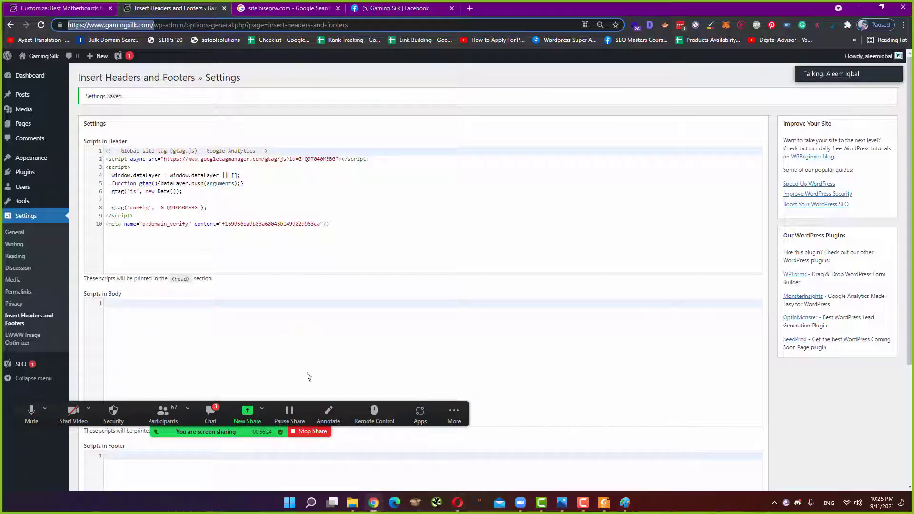
key(alt+Tab)
text(https://www.gamingsilk.com/)
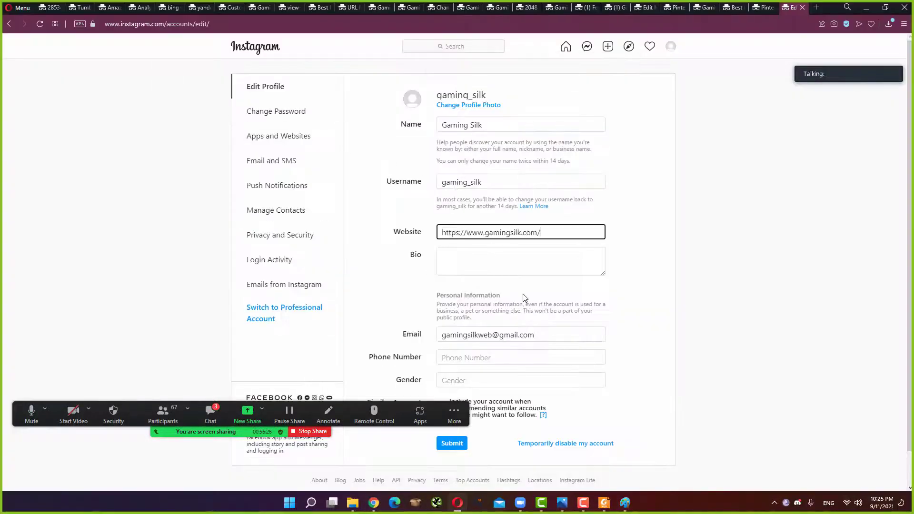
Write the bio 'Gaming Silk is a revolution in Tech World.', briefly searching the word revolution.
click(519, 270)
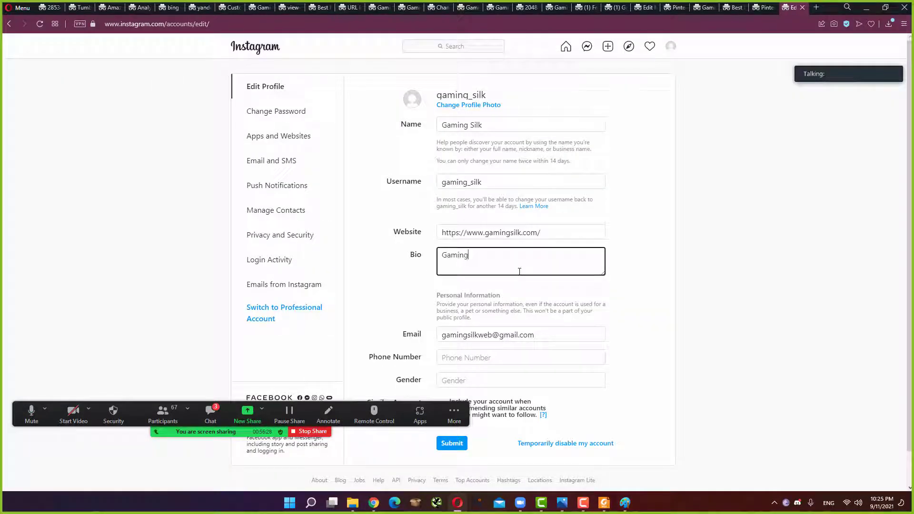
text(Gaming Silk is a revolution)
double_click(529, 258)
key(ctrl+c)
key(ctrl+t)
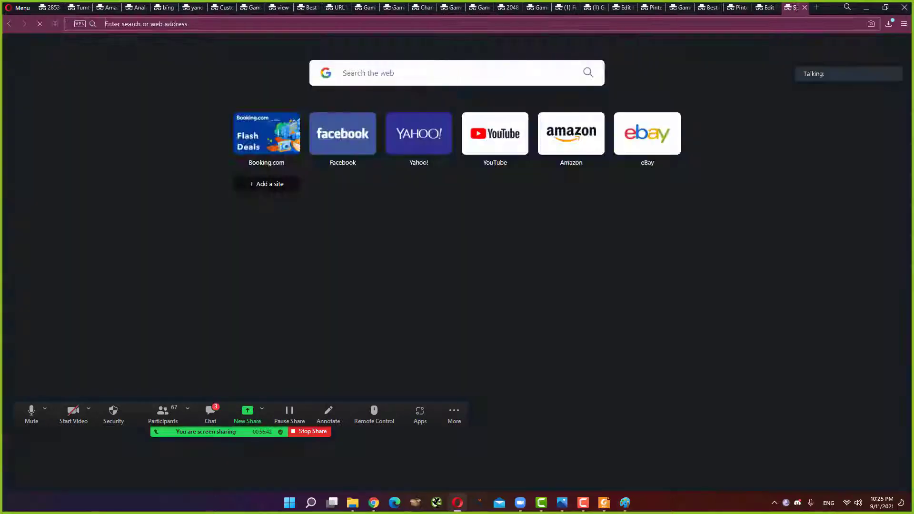
key(ctrl+v)
key(Return)
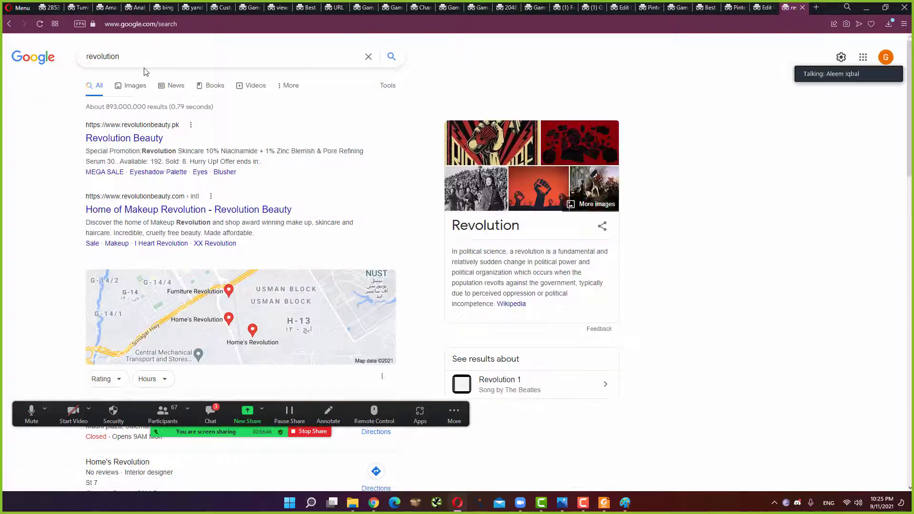
key(ctrl+w)
click(547, 256)
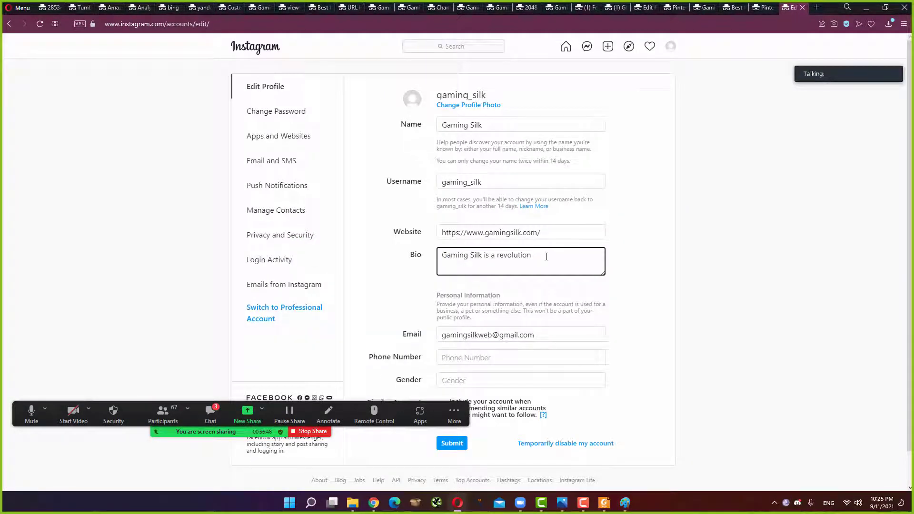
text(in Tech World.)
Set the gender to Male and submit the profile changes.
scroll(753, 278, down, 1)
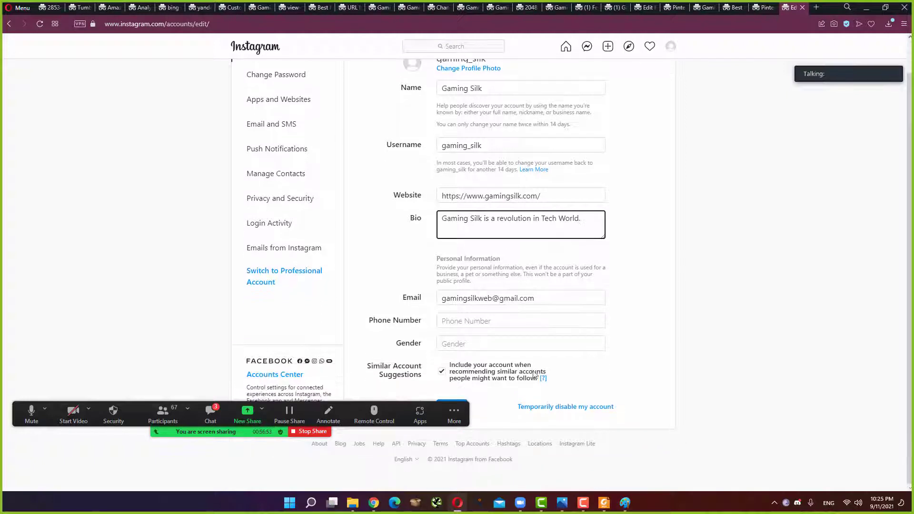
click(460, 344)
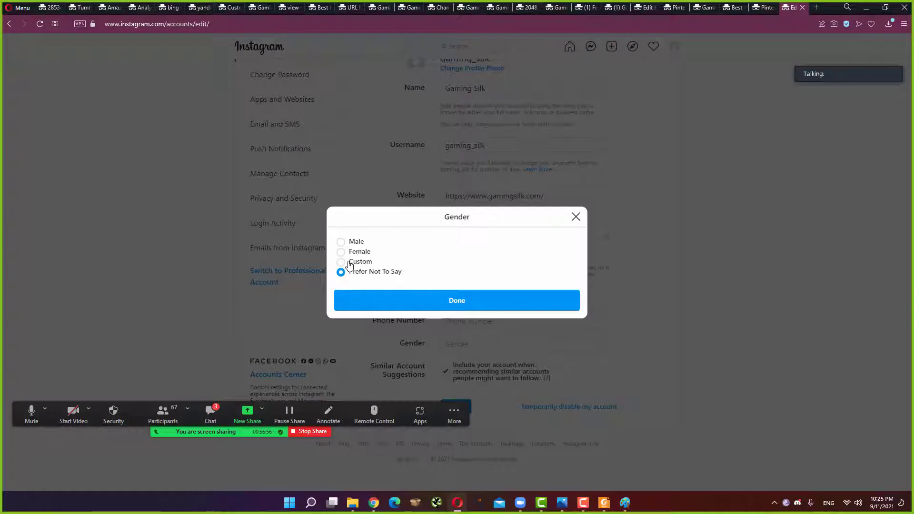
click(350, 263)
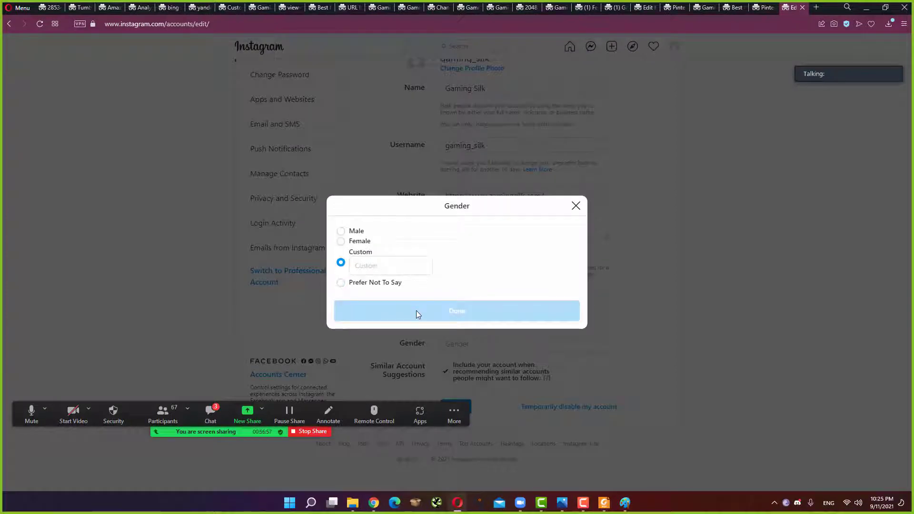
click(341, 232)
click(373, 297)
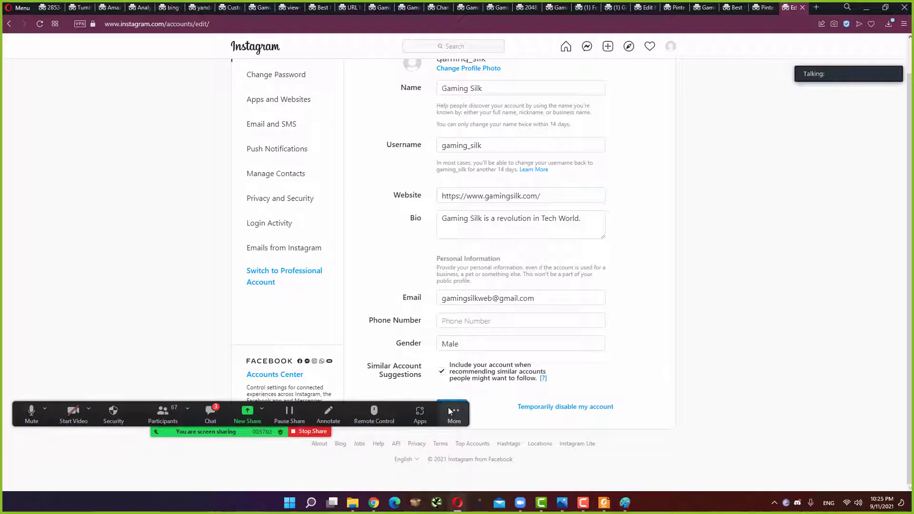
drag(453, 410, 480, 453)
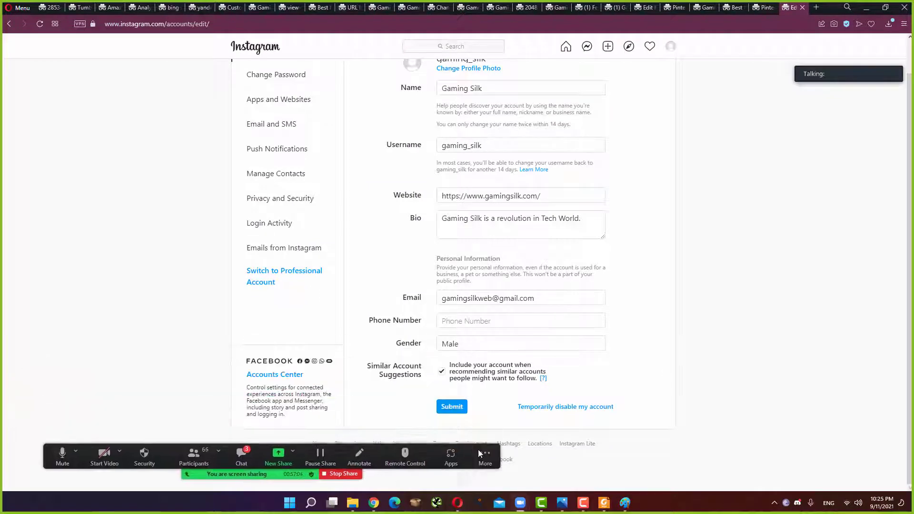
click(453, 407)
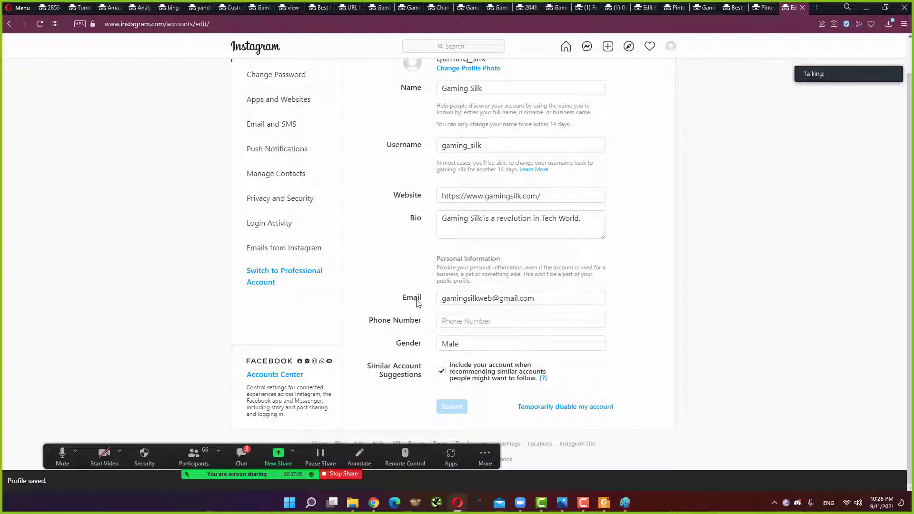
scroll(416, 303, up, 1)
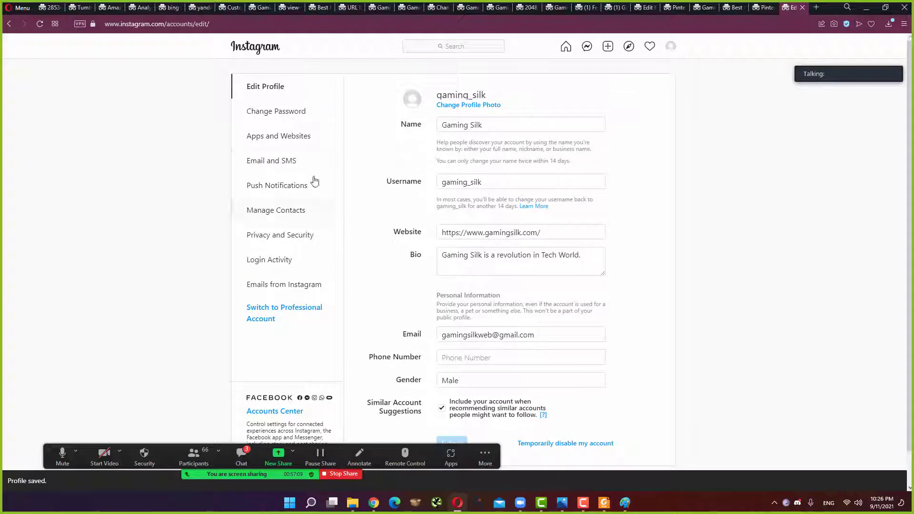
Start a new post and choose the Best-Motherboard image from the computer.
click(308, 148)
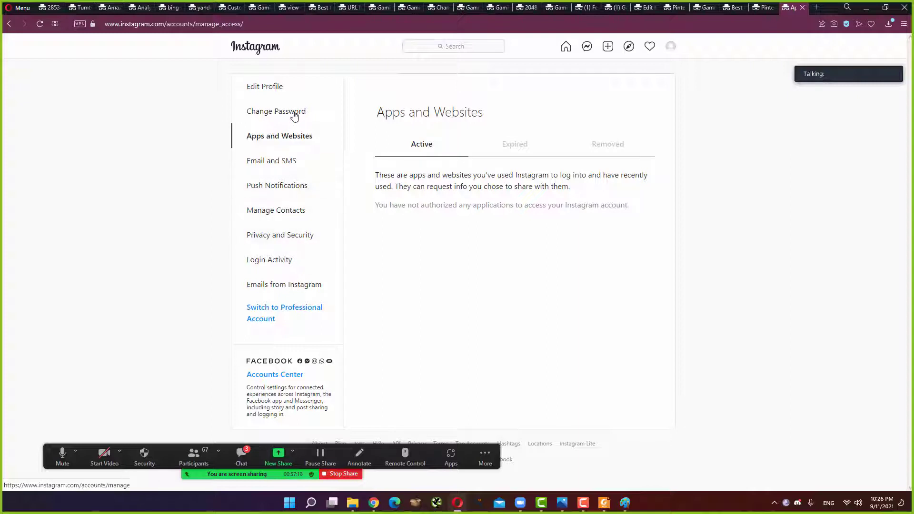
click(609, 47)
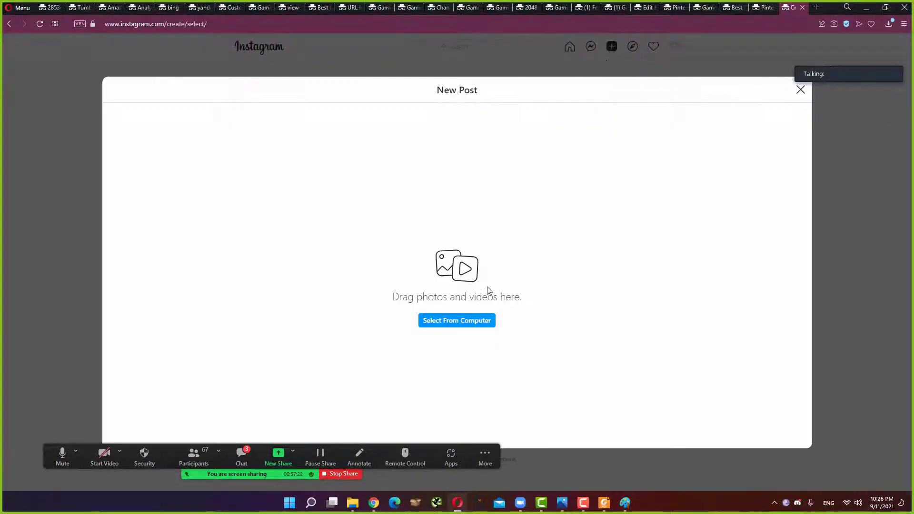
click(472, 325)
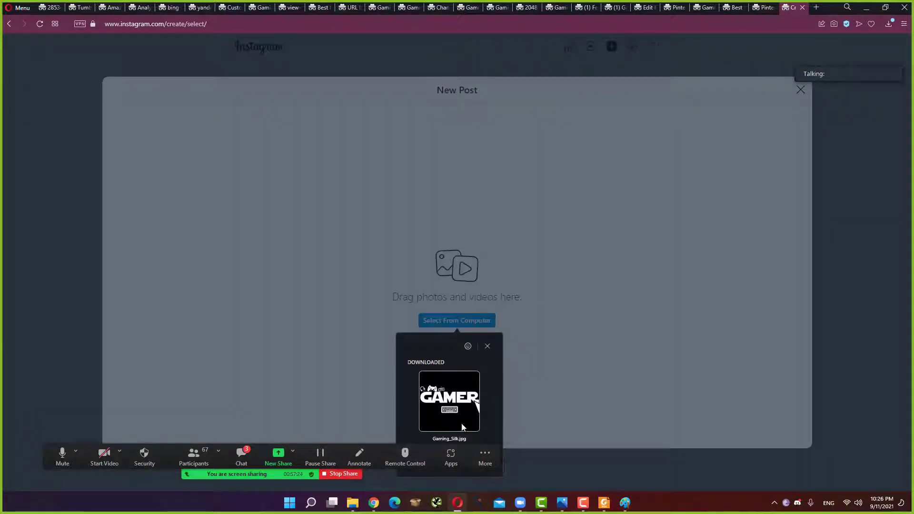
drag(441, 448, 419, 122)
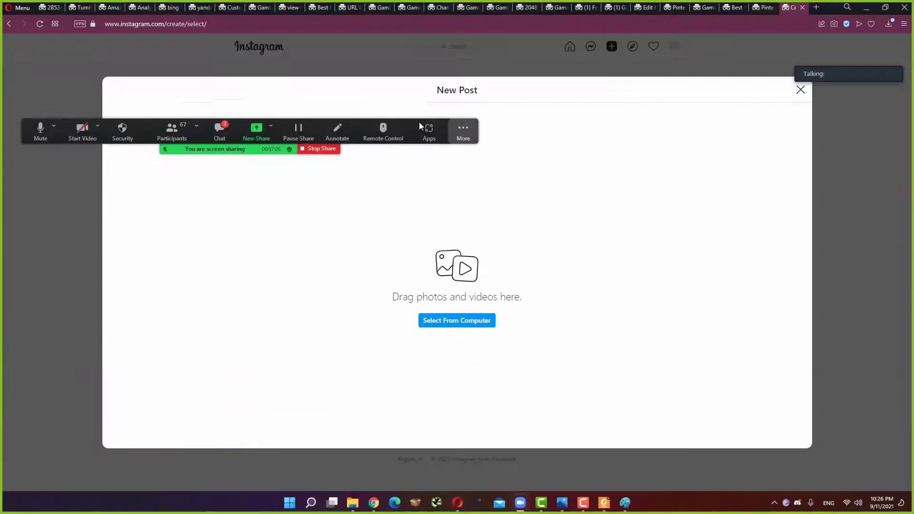
click(480, 320)
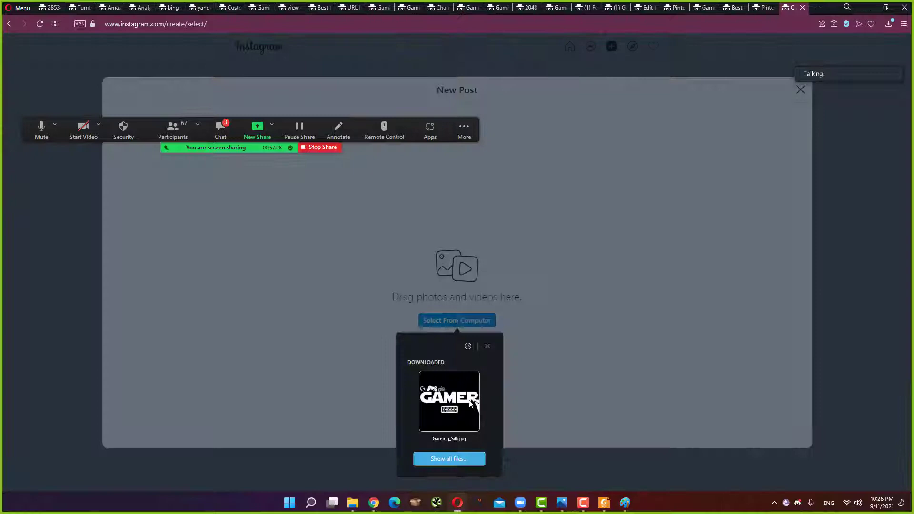
click(449, 459)
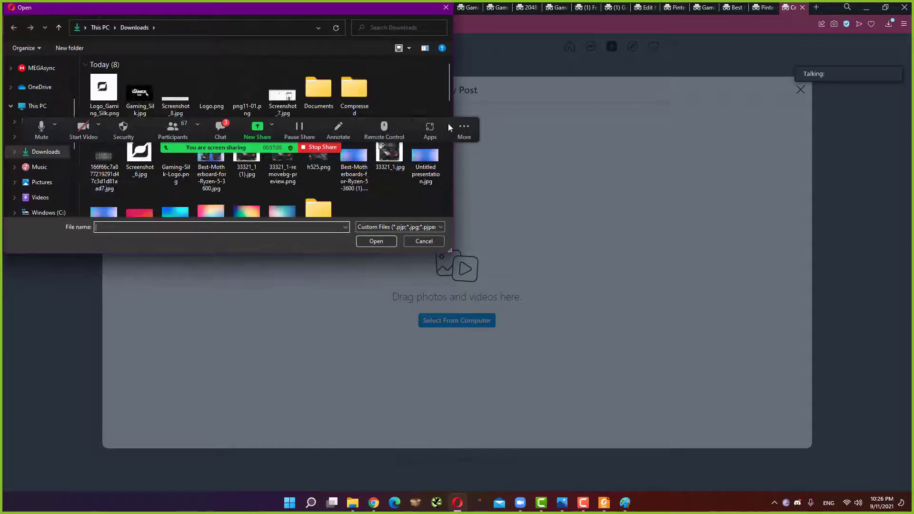
drag(457, 127, 538, 363)
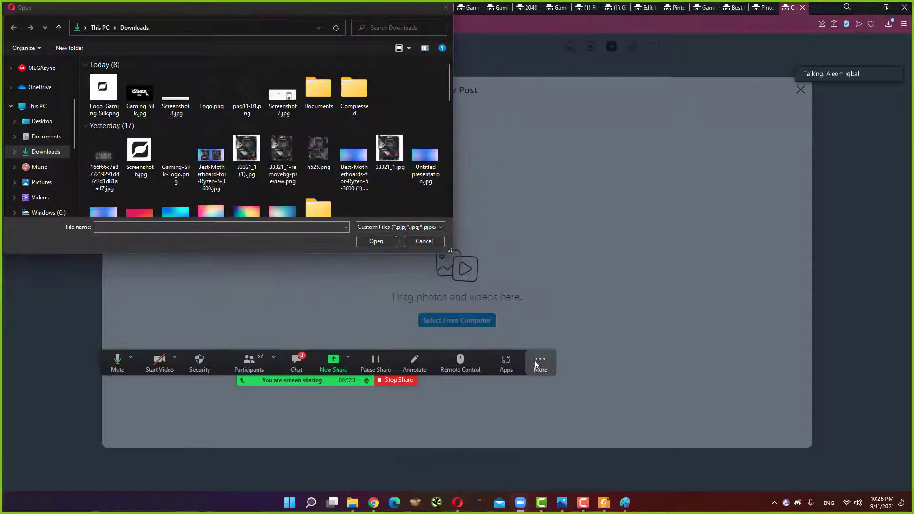
double_click(204, 182)
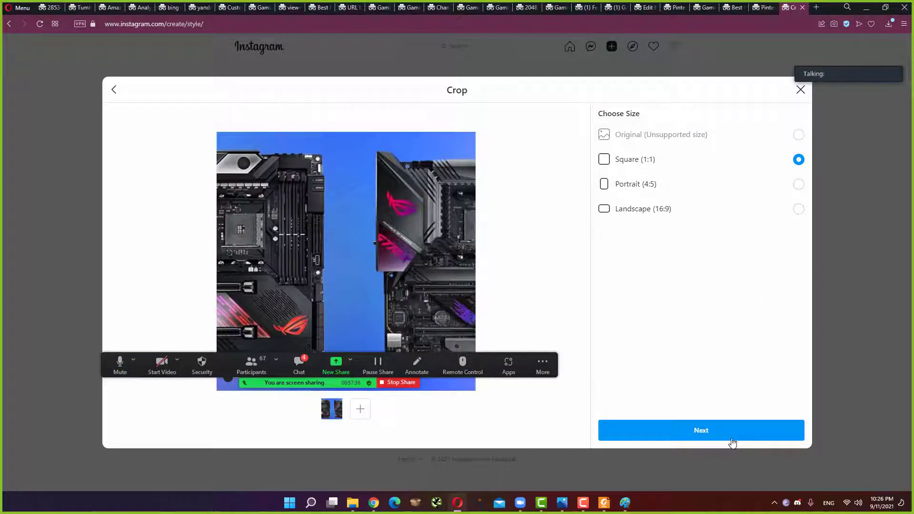
Keep the square crop and apply the Reyes filter after trying Moon and Lark.
click(732, 441)
click(639, 253)
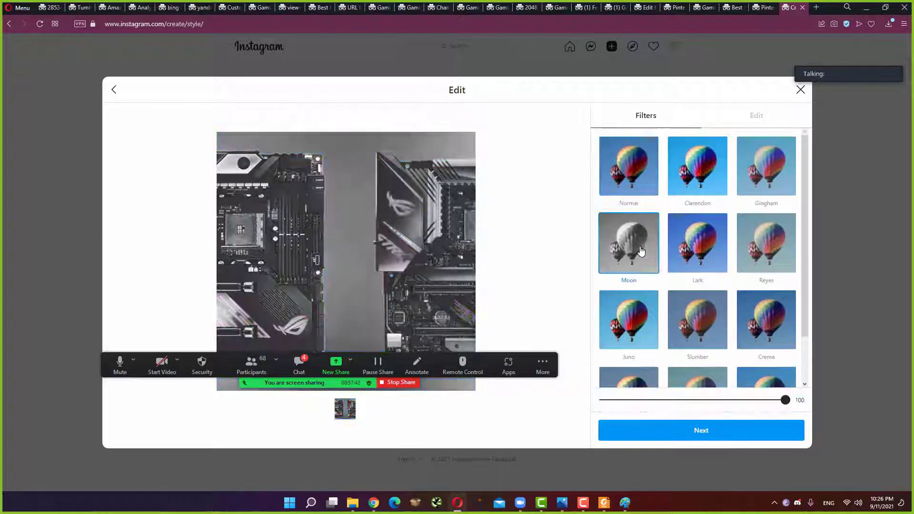
click(689, 258)
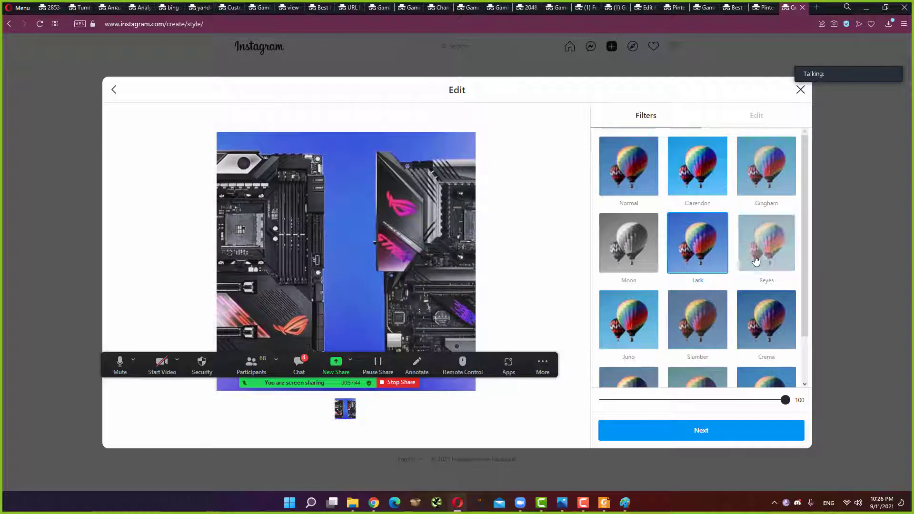
click(756, 260)
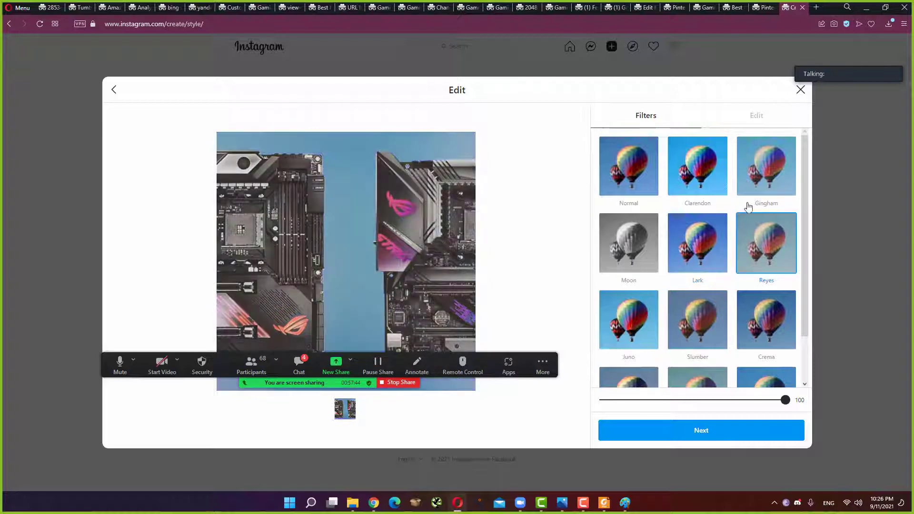
click(736, 430)
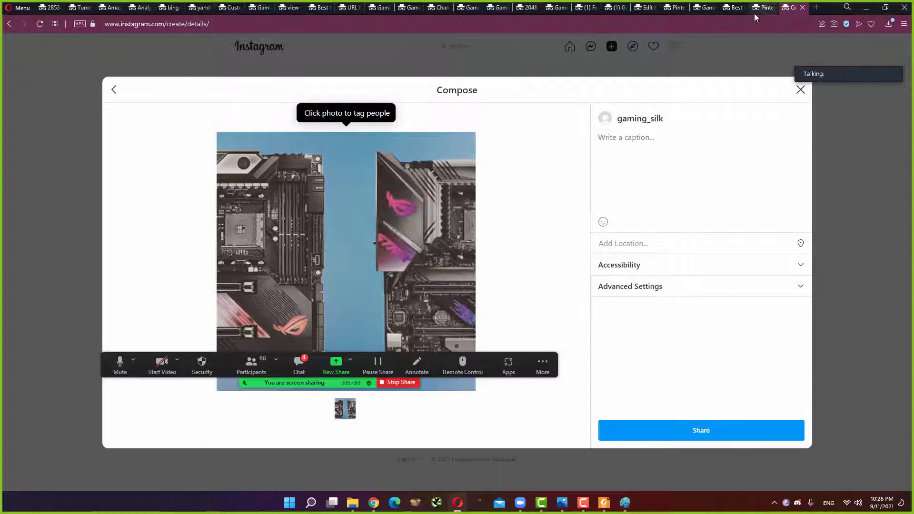
Open the Ryzen 5 3600 motherboard article on gamingsilk.com and copy its URL.
key(ctrl+t)
text(gamingsi)
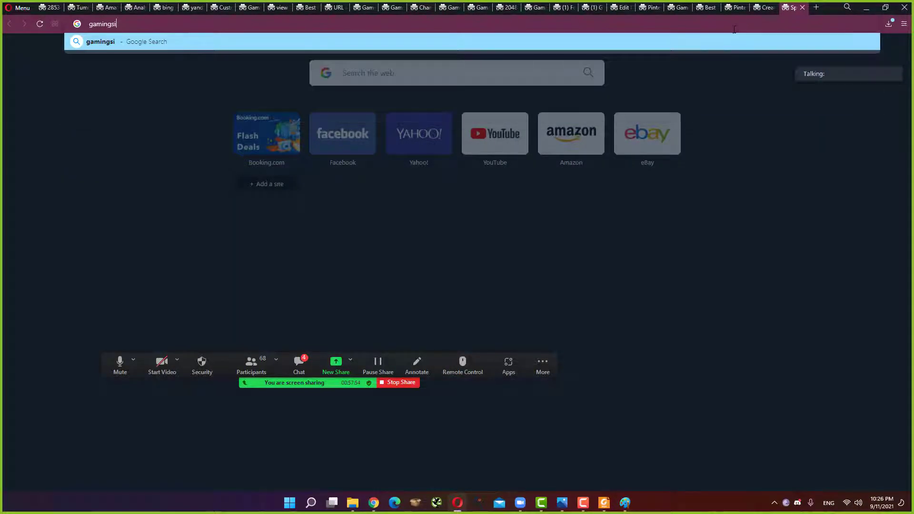
text(lk)
key(Return)
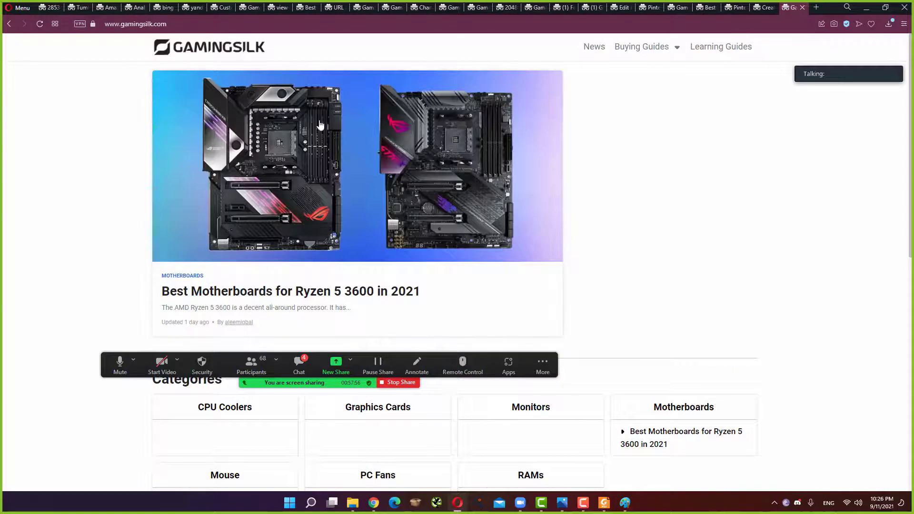
click(319, 125)
click(232, 23)
key(ctrl+c)
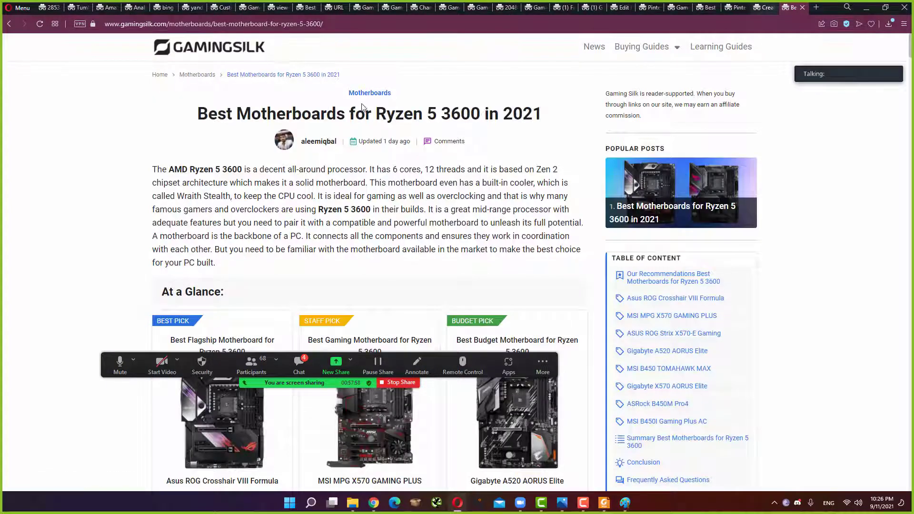
Caption the post 'Article:' followed by the pasted article link and share it.
click(764, 8)
key(ctrl+v)
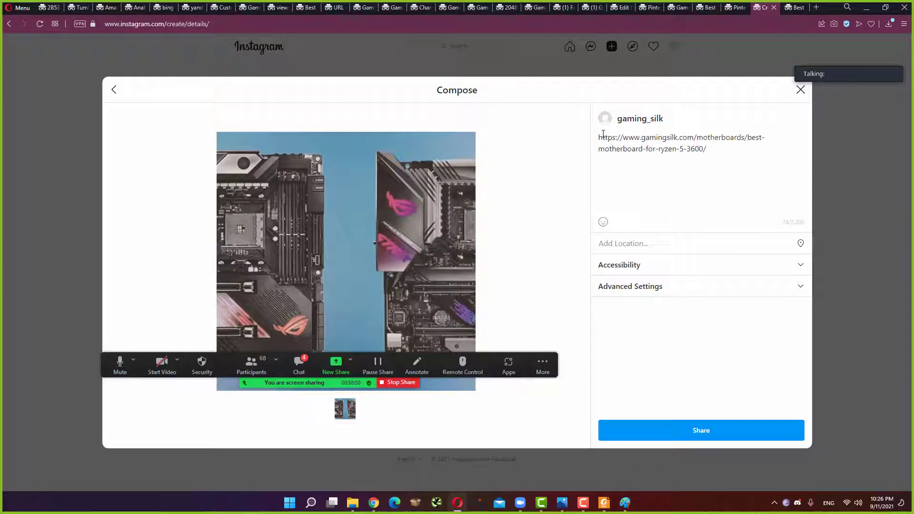
click(599, 136)
text(Article:)
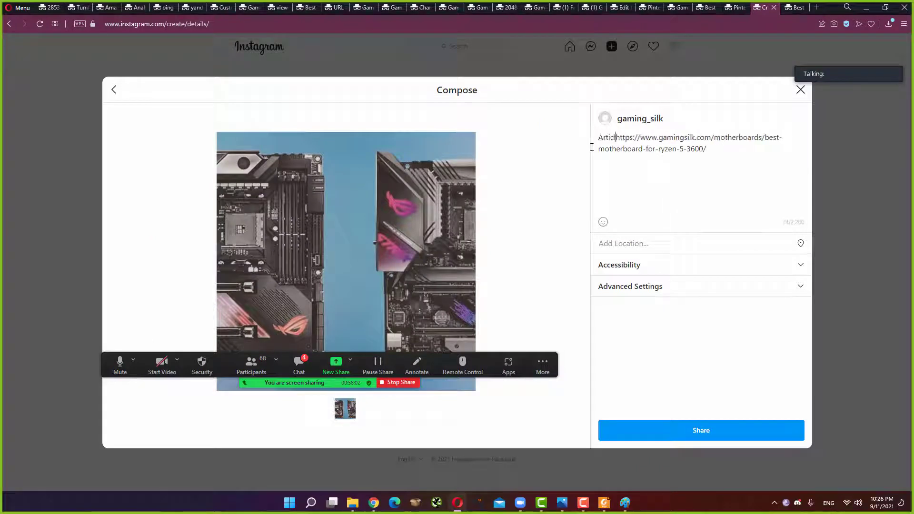
click(723, 429)
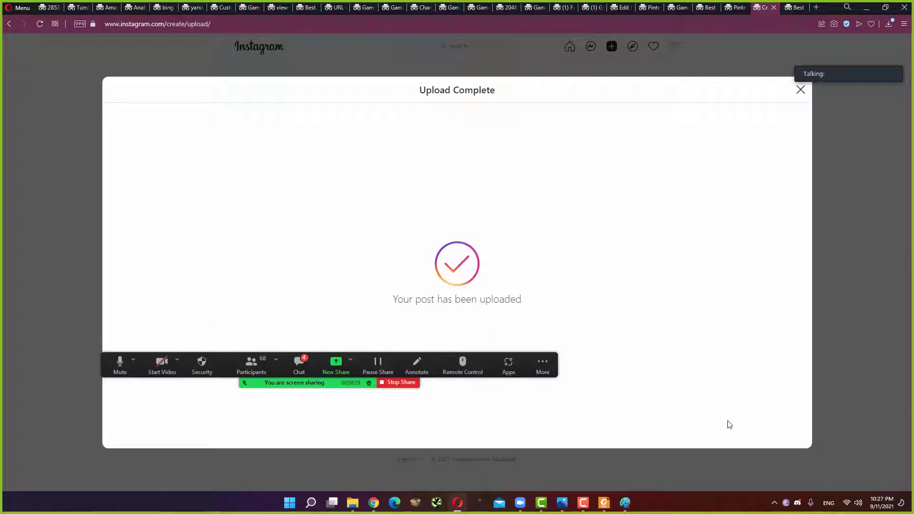
Close the upload confirmation, reload the home feed and like the motherboard post.
click(799, 90)
click(262, 50)
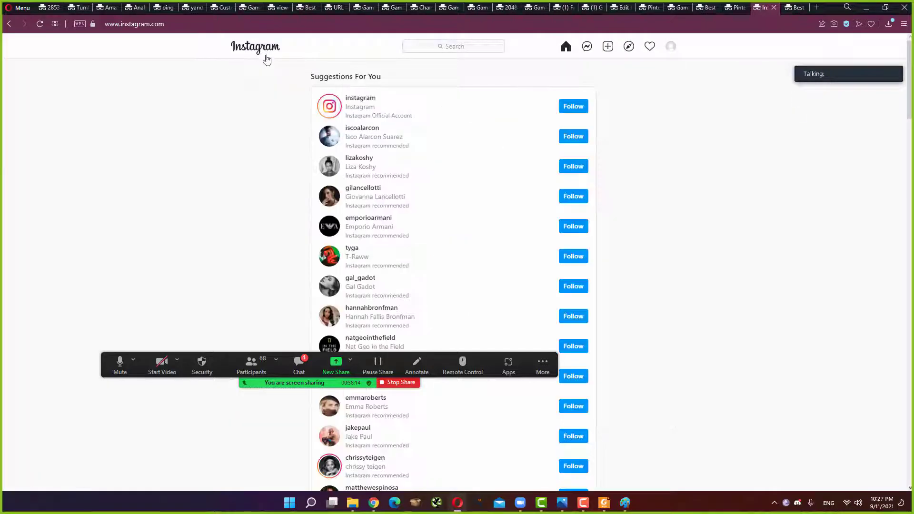
key(F5)
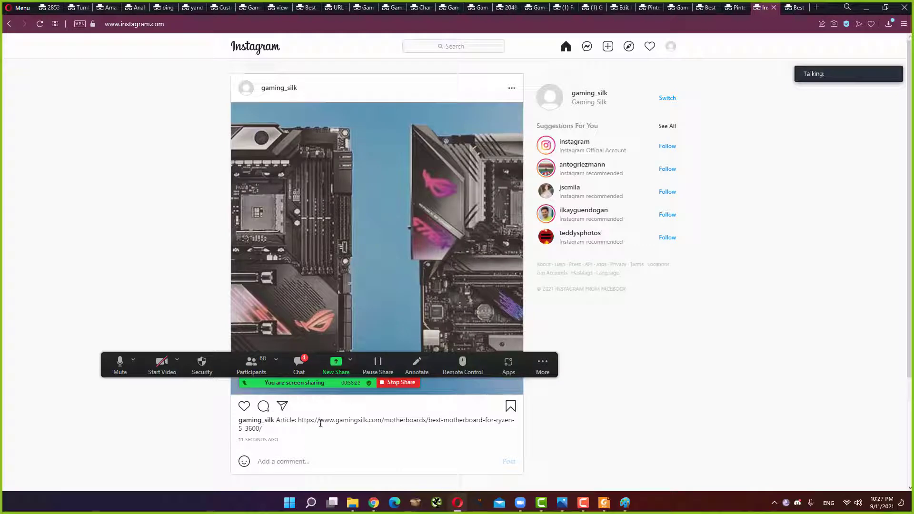
drag(298, 420, 314, 431)
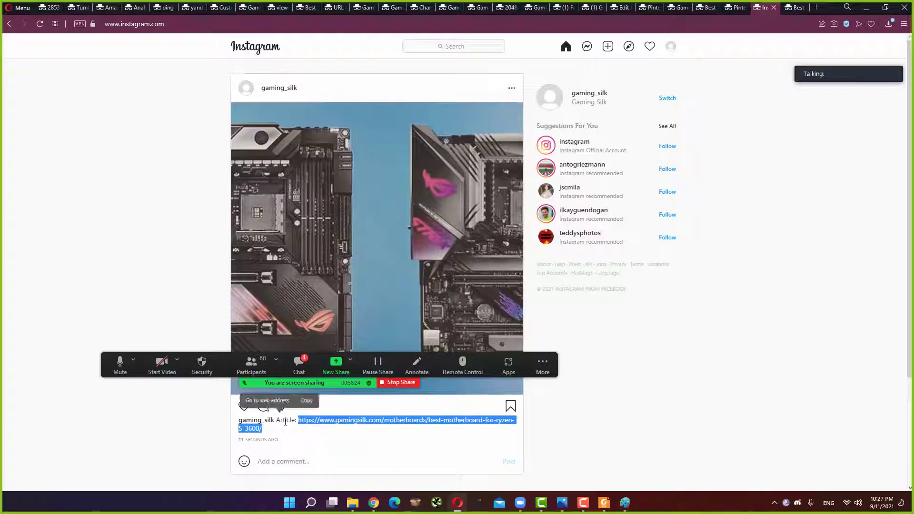
click(242, 409)
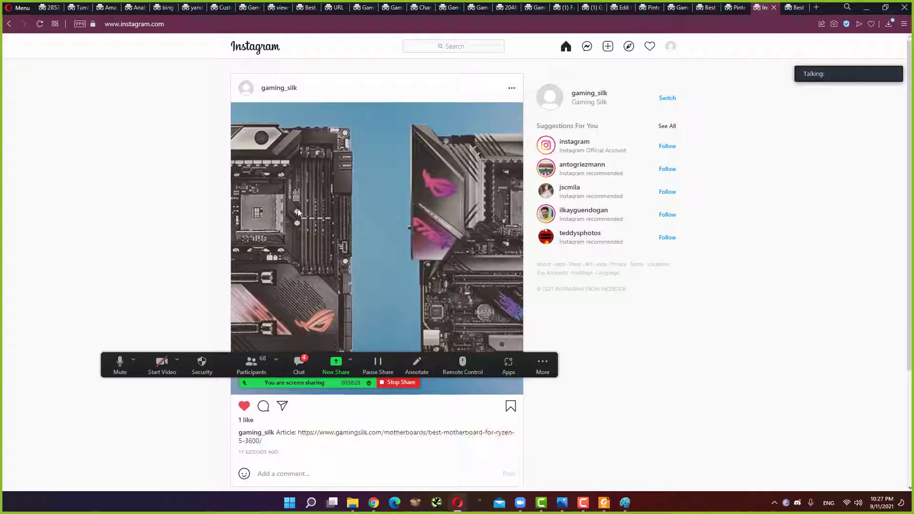
Set the Screenshot_6.jpg logo as profile photo, then follow the official instagram account.
click(668, 48)
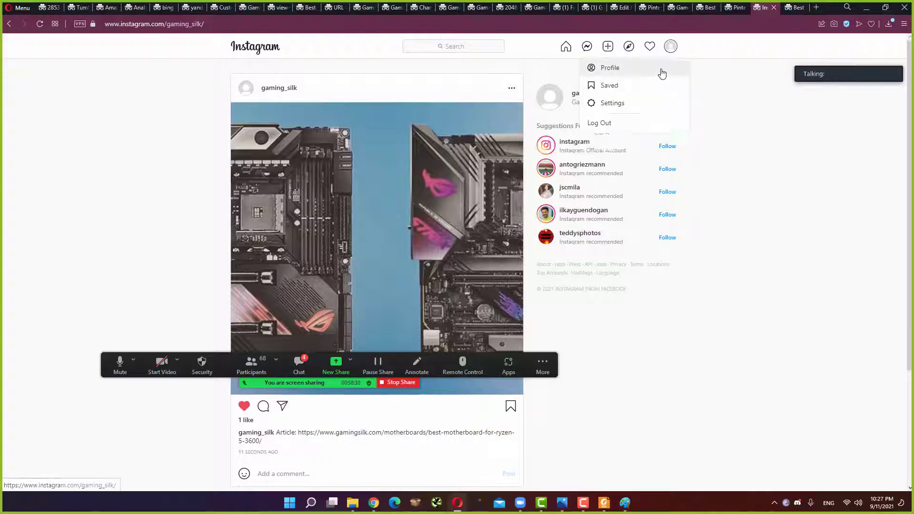
click(661, 69)
click(654, 86)
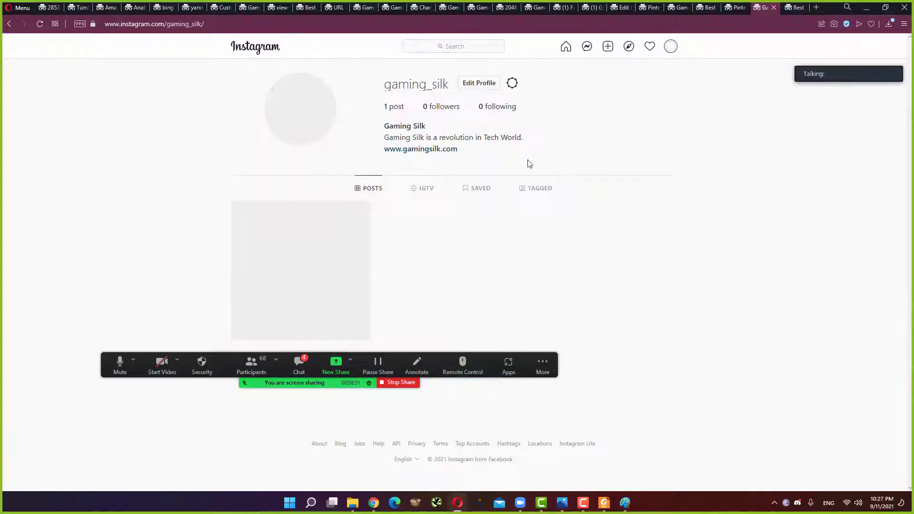
click(478, 84)
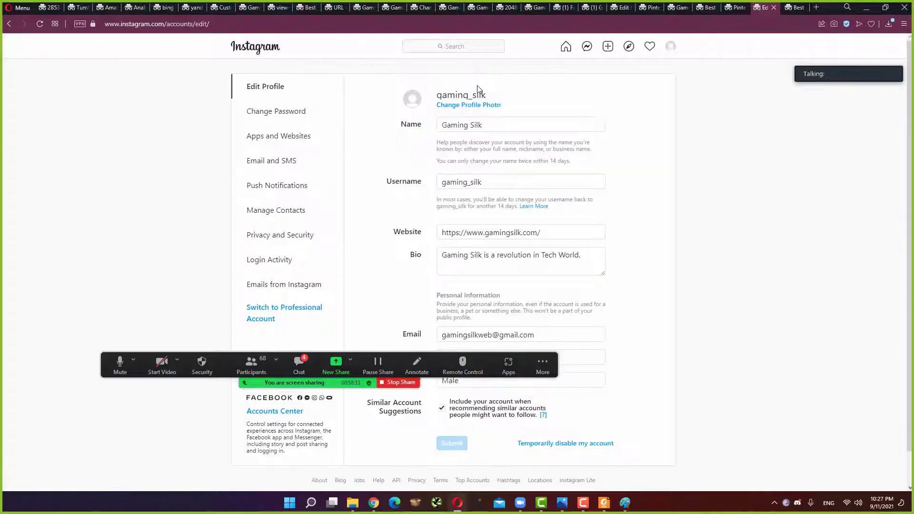
click(418, 102)
click(437, 239)
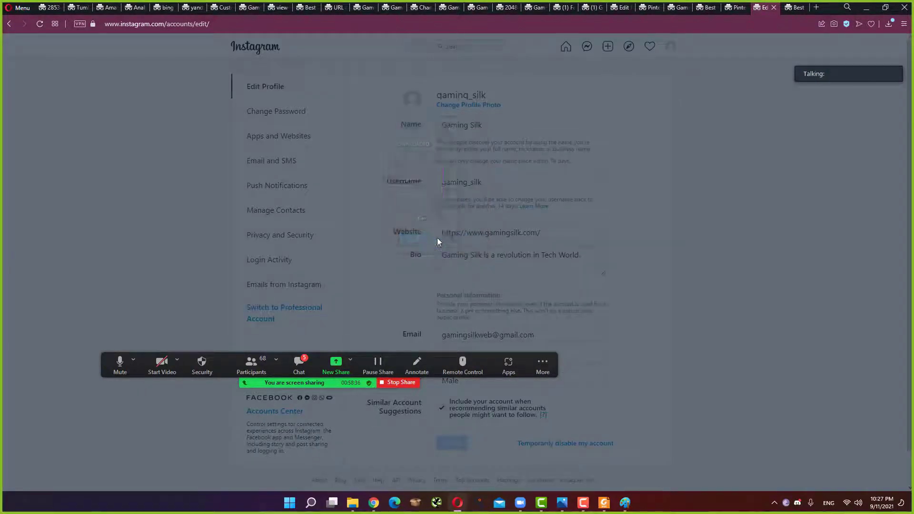
double_click(140, 152)
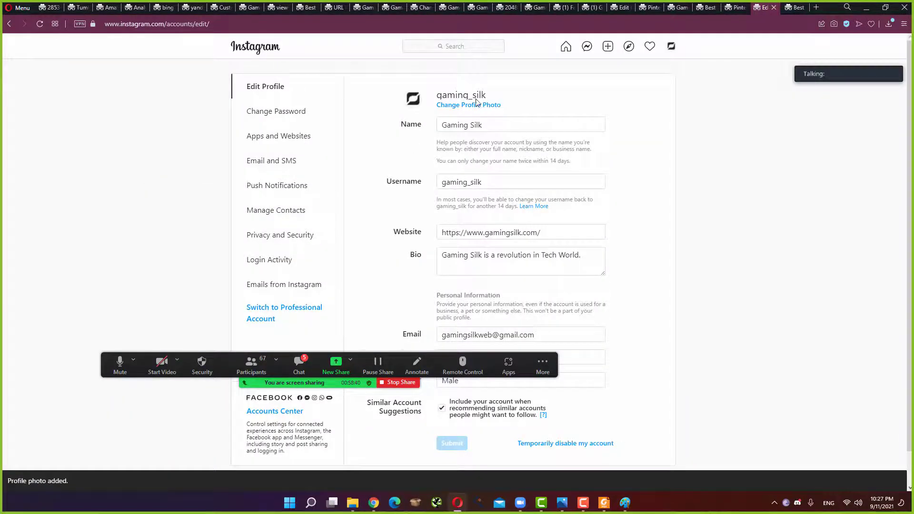
click(259, 49)
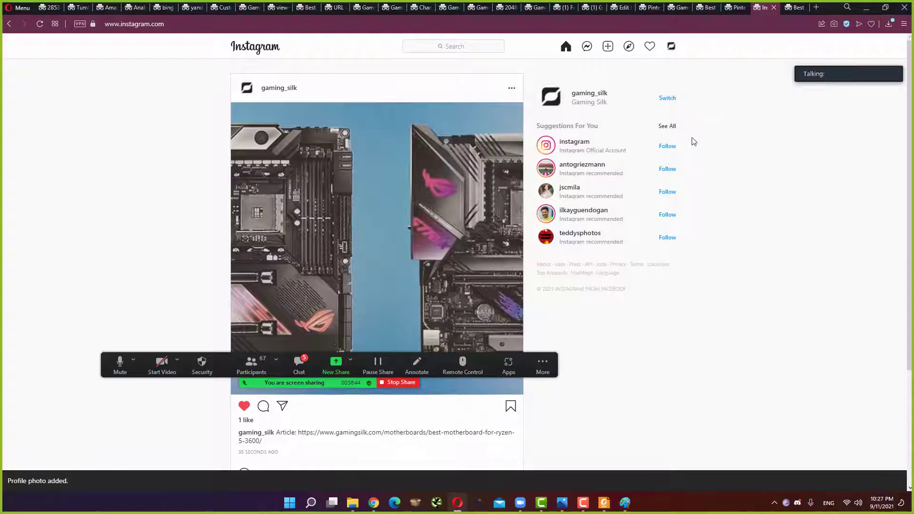
click(668, 147)
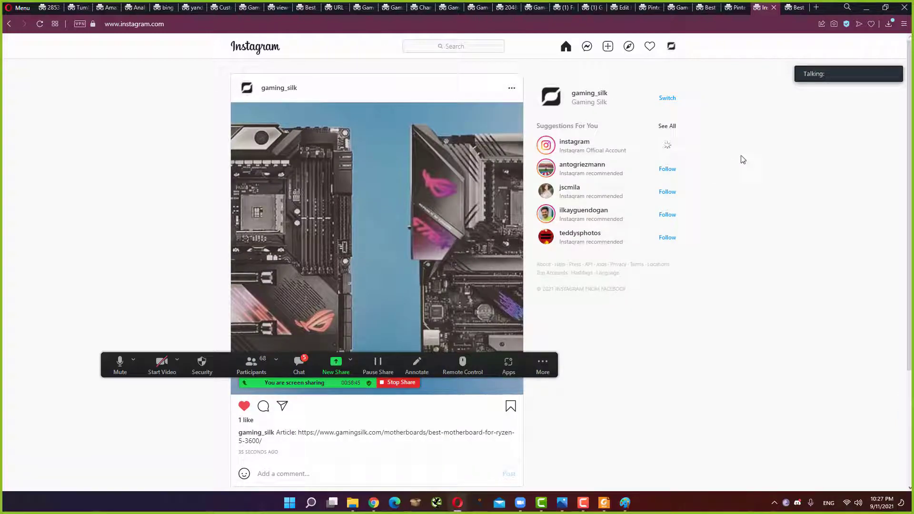
Open the Zoom meeting chat, move the toolbar aside, and scroll through the latest messages.
click(298, 373)
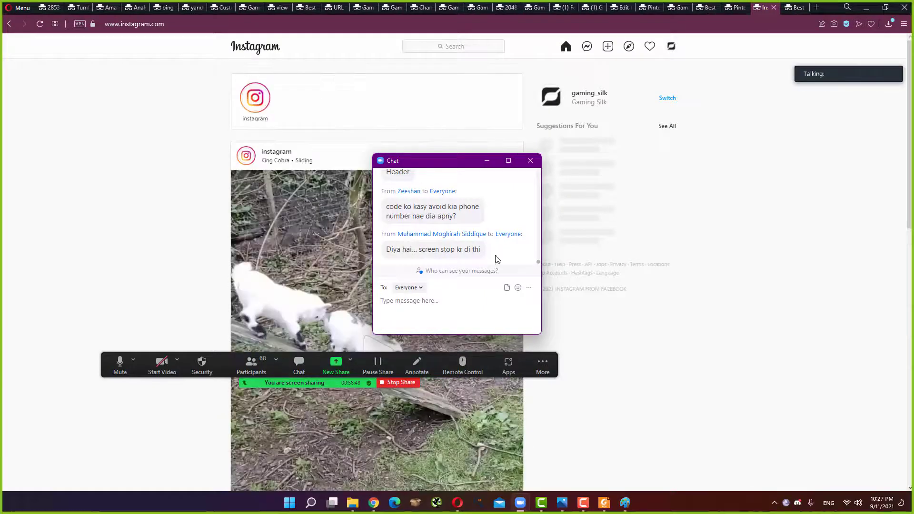
mouse_move(384, 383)
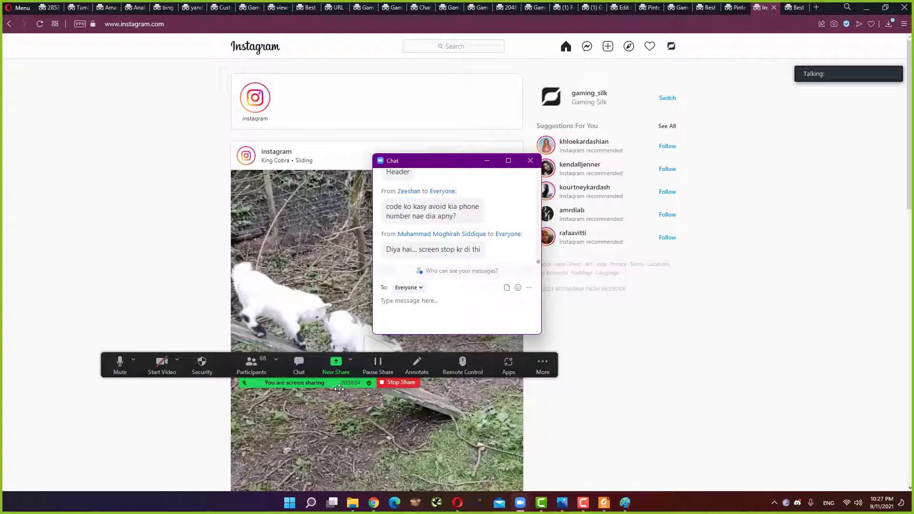
drag(339, 389, 457, 506)
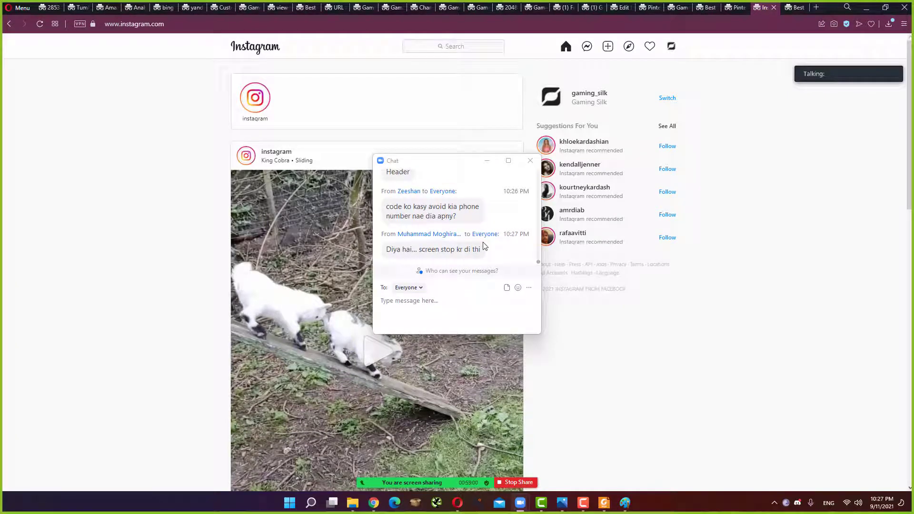
scroll(485, 245, up, 3)
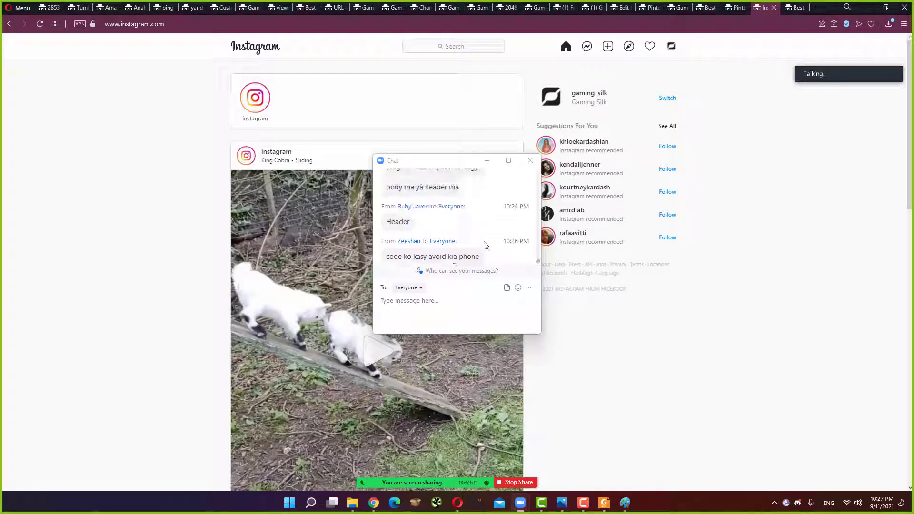
scroll(485, 245, up, 2)
scroll(485, 243, down, 3)
scroll(488, 227, down, 1)
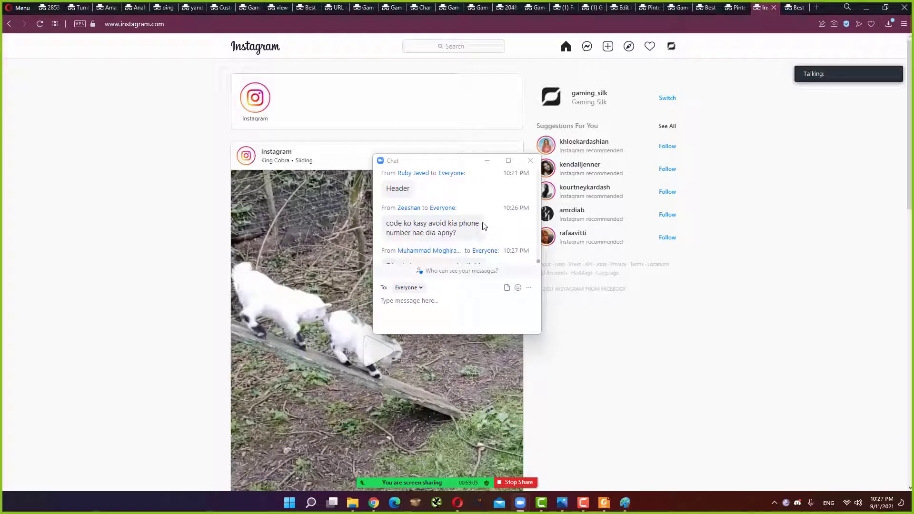
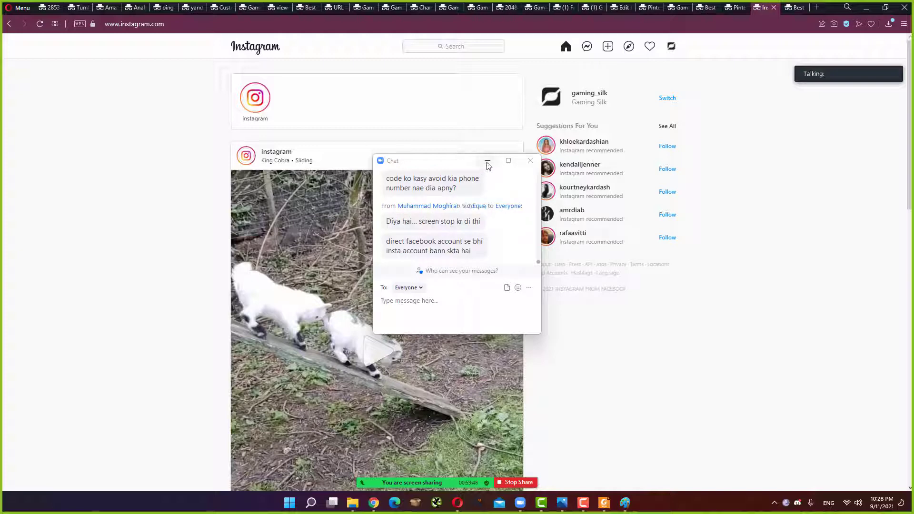
Close the meeting chat, open the gaming_silk Instagram profile, then return to Pinterest's claim settings.
click(487, 165)
scroll(676, 56, down, 3)
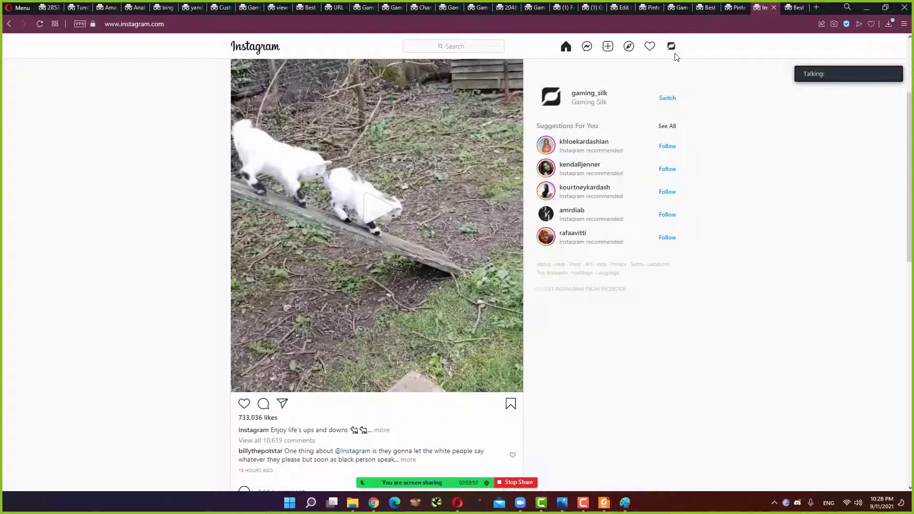
click(671, 49)
click(668, 69)
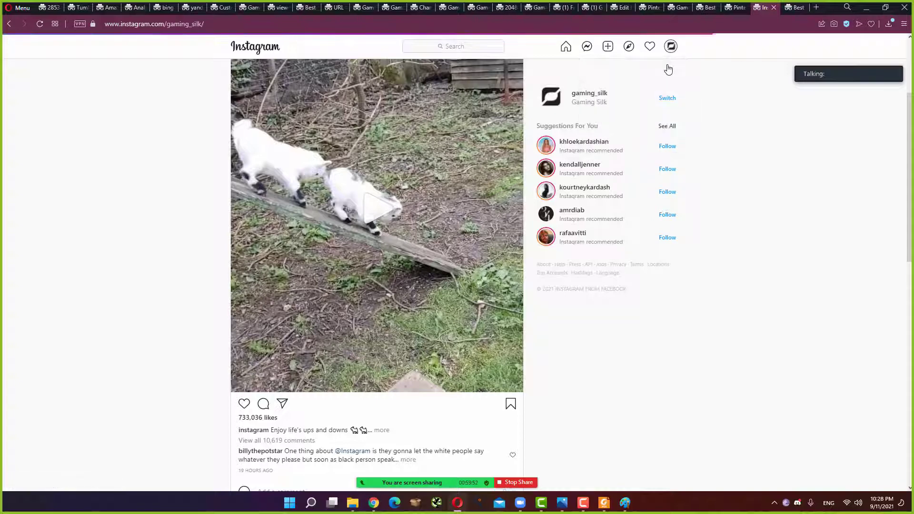
click(733, 7)
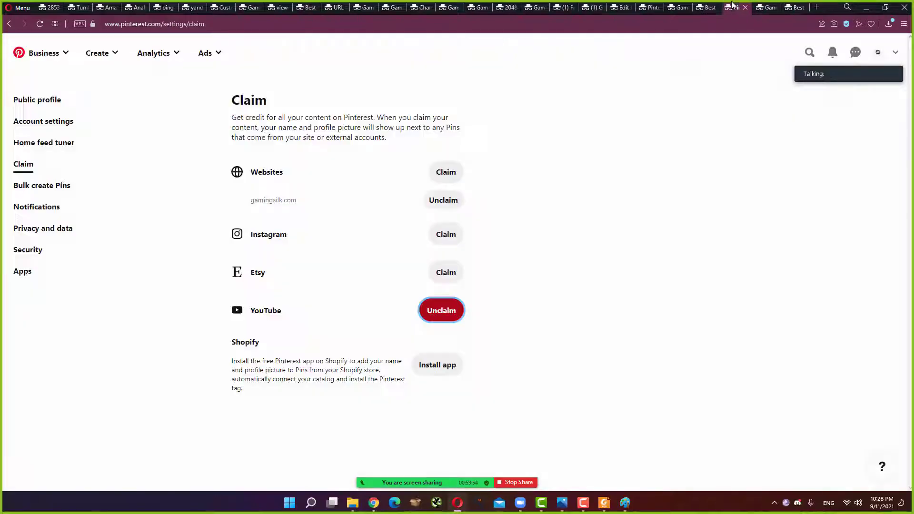
Claim the gaming_silk Instagram account on Pinterest, allow access, and unmute the meeting microphone.
click(447, 235)
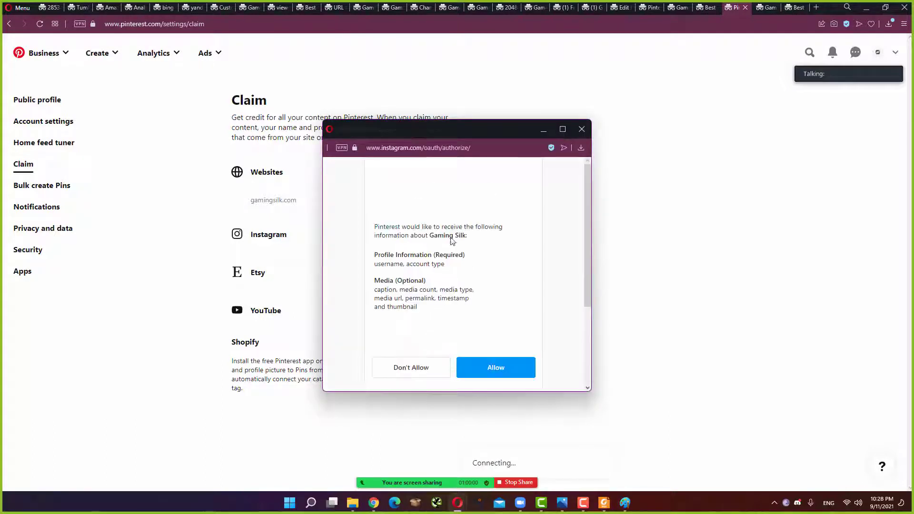
click(491, 371)
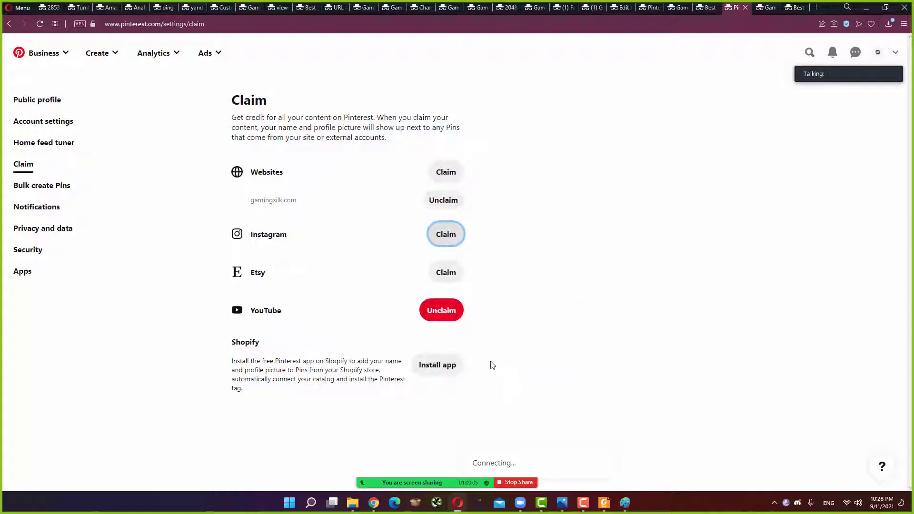
mouse_move(410, 482)
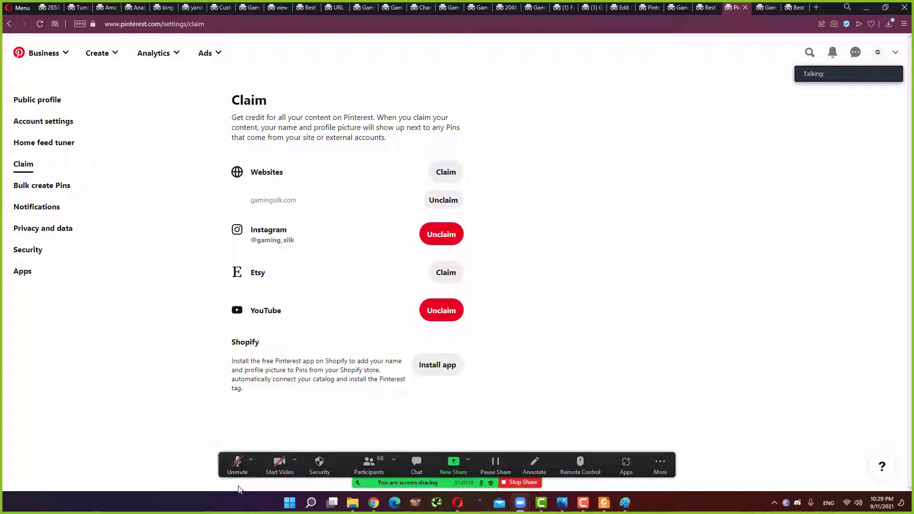
mouse_move(365, 485)
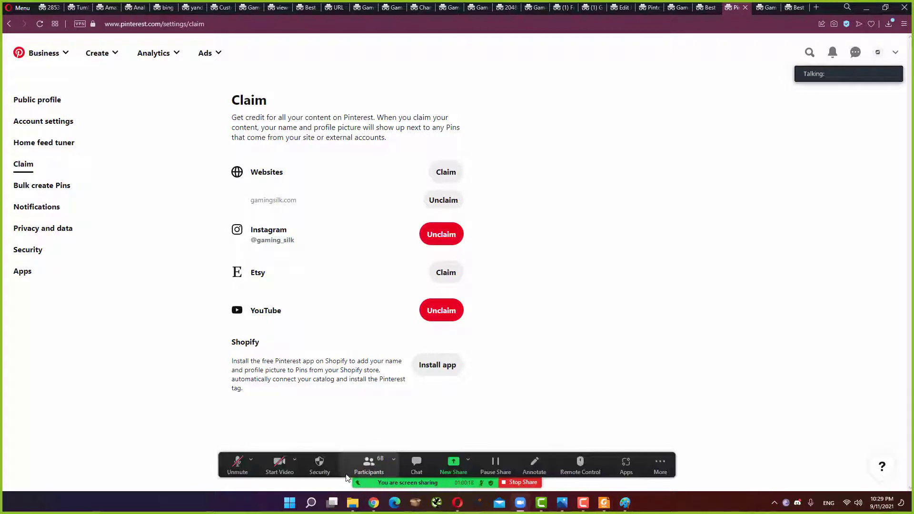
click(236, 464)
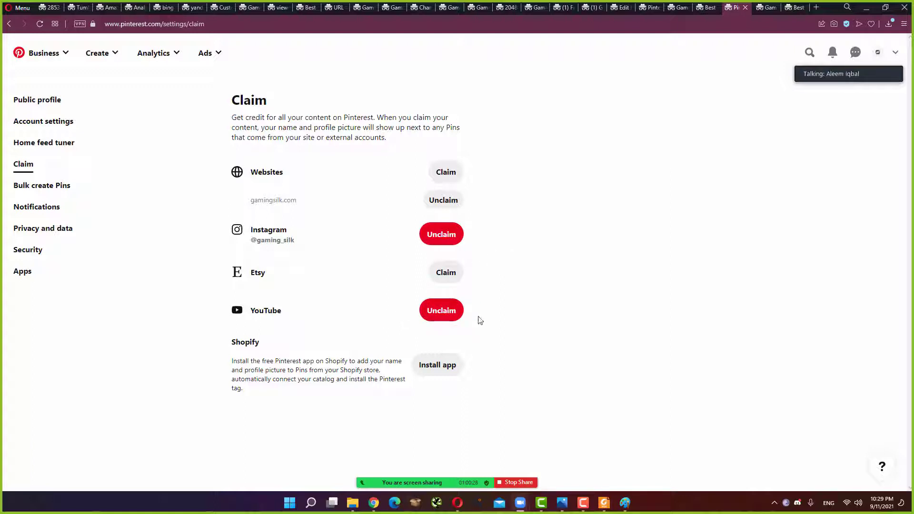
Move between the motherboard article and the gaming_silk Instagram profile, viewing its motherboard post.
click(709, 7)
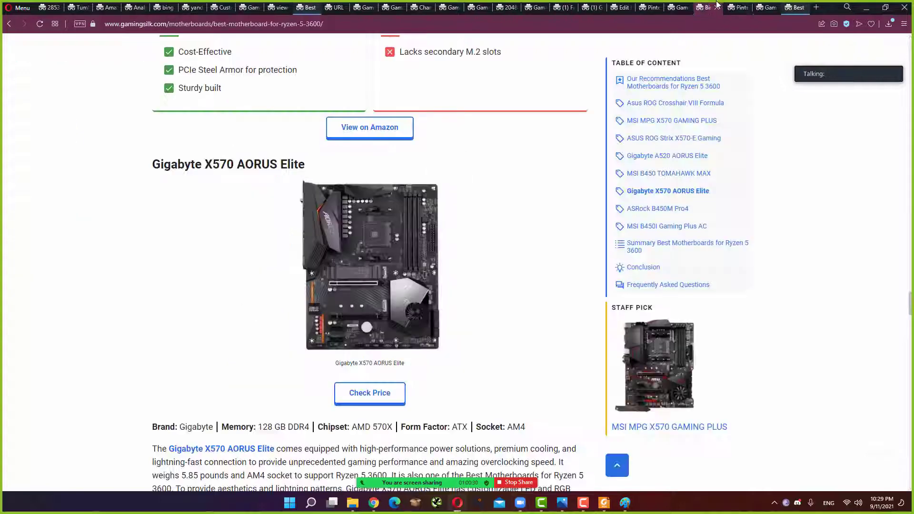
click(765, 7)
click(786, 6)
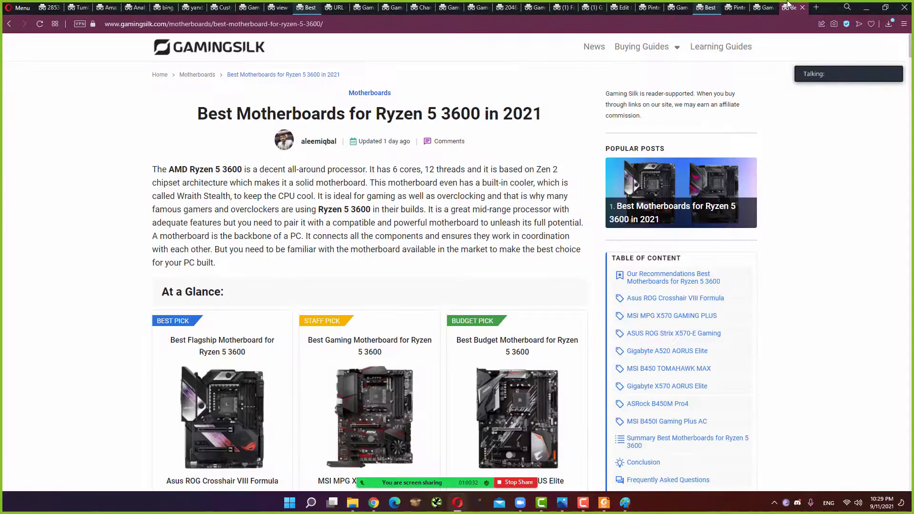
click(765, 5)
click(342, 269)
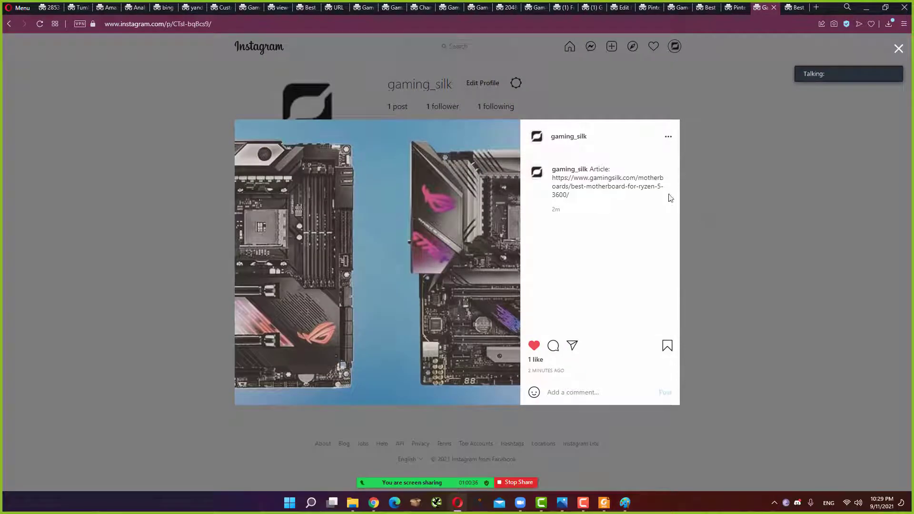
click(700, 204)
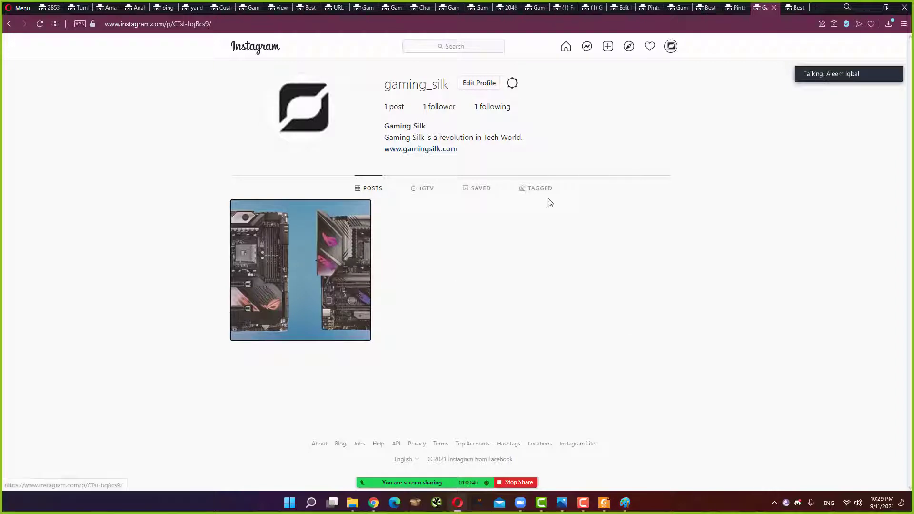
Switch through the Pinterest and article tabs to the gamingsilk.com homepage and scroll through it.
click(730, 5)
click(706, 5)
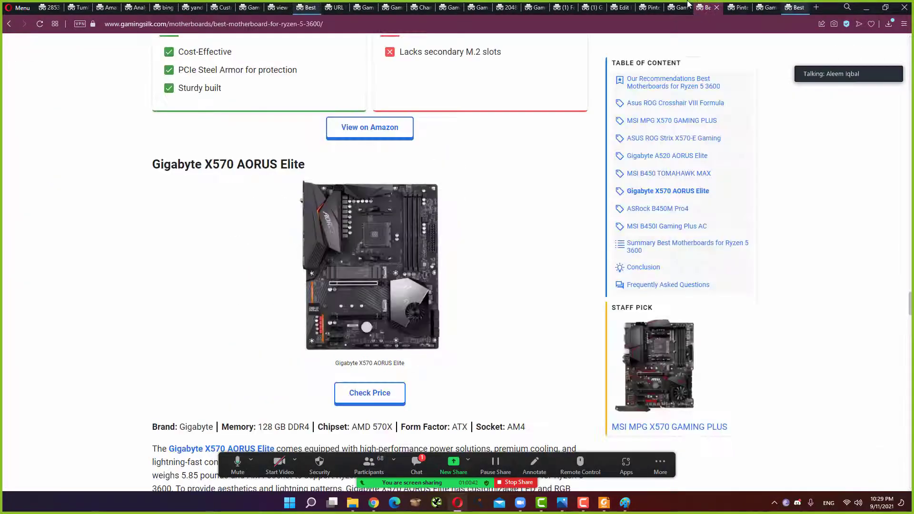
click(673, 4)
scroll(530, 168, down, 10)
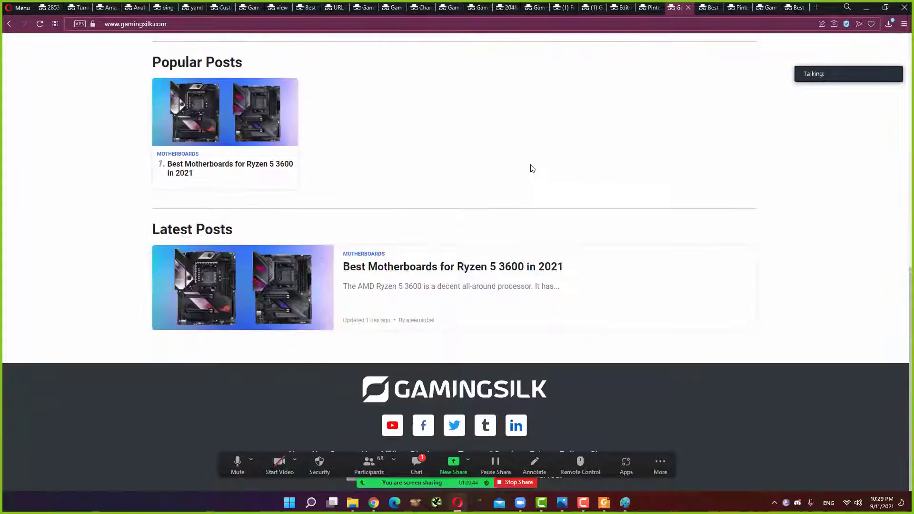
scroll(704, 223, up, 10)
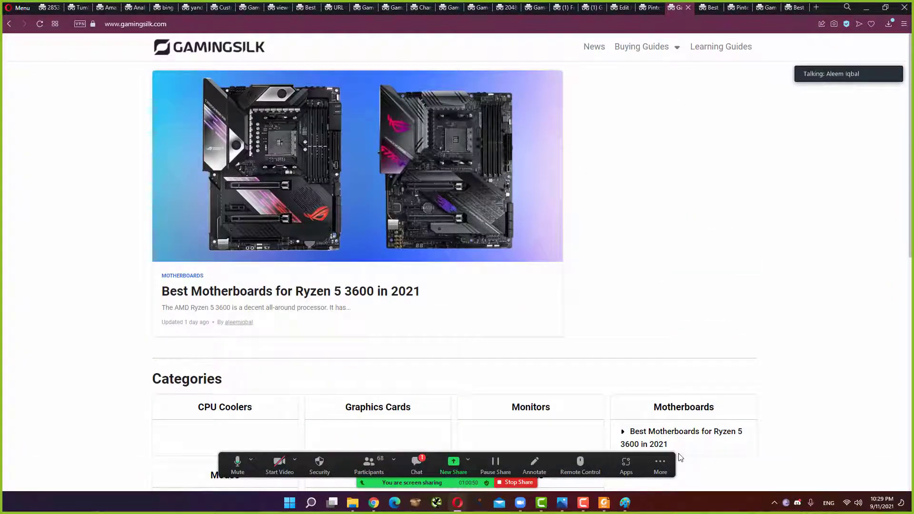
scroll(677, 405, down, 10)
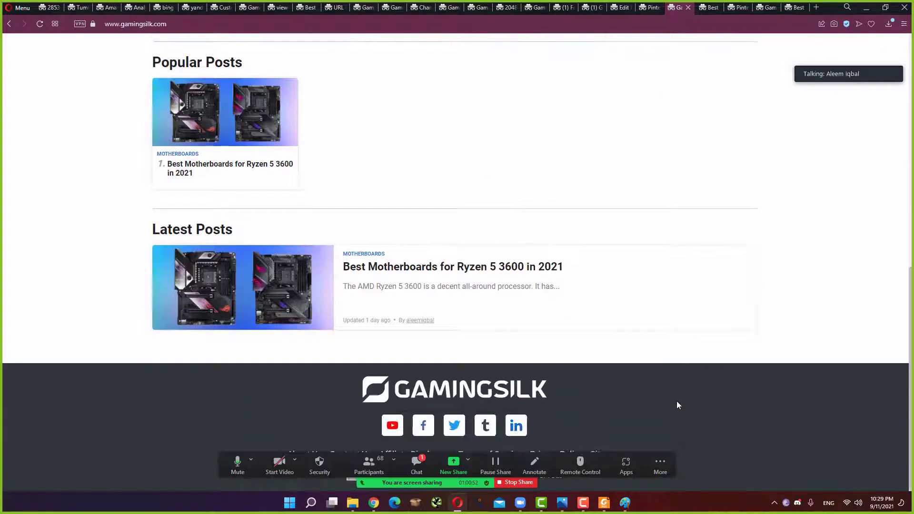
drag(651, 460, 611, 317)
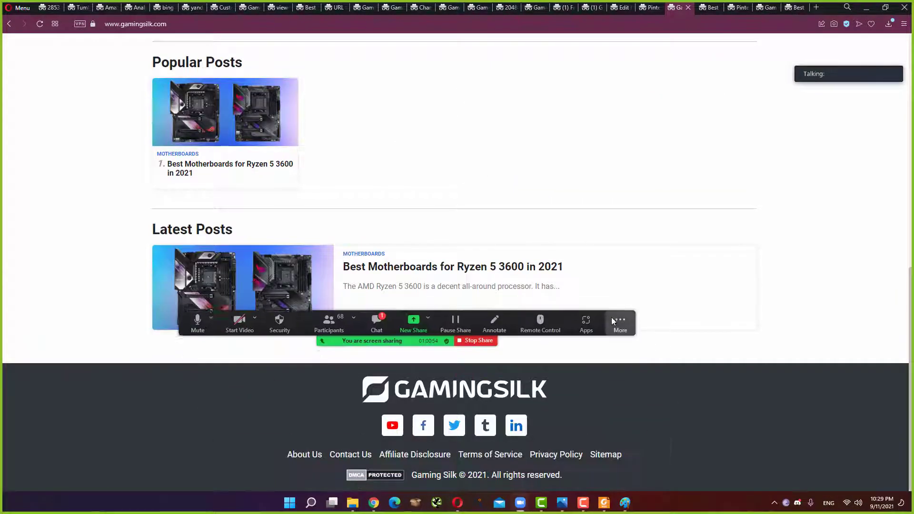
scroll(676, 192, up, 2)
scroll(676, 192, up, 5)
scroll(675, 190, down, 2)
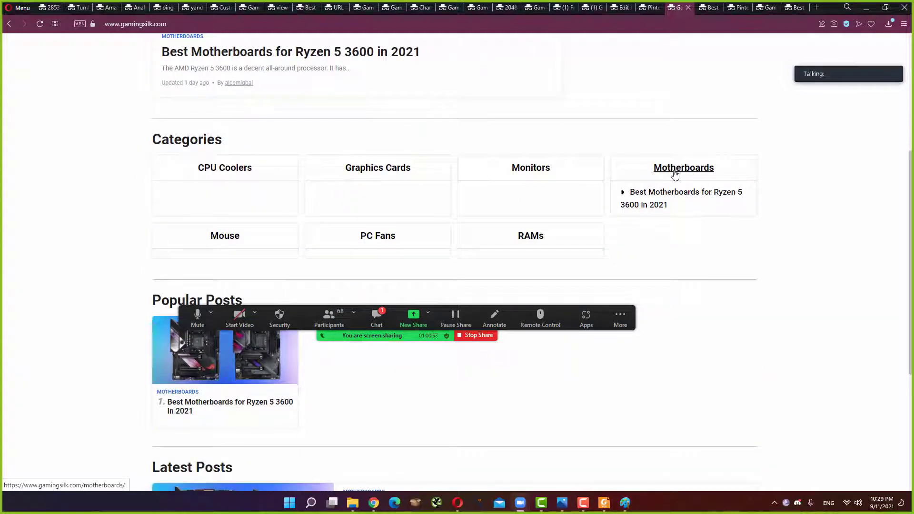
scroll(664, 177, down, 4)
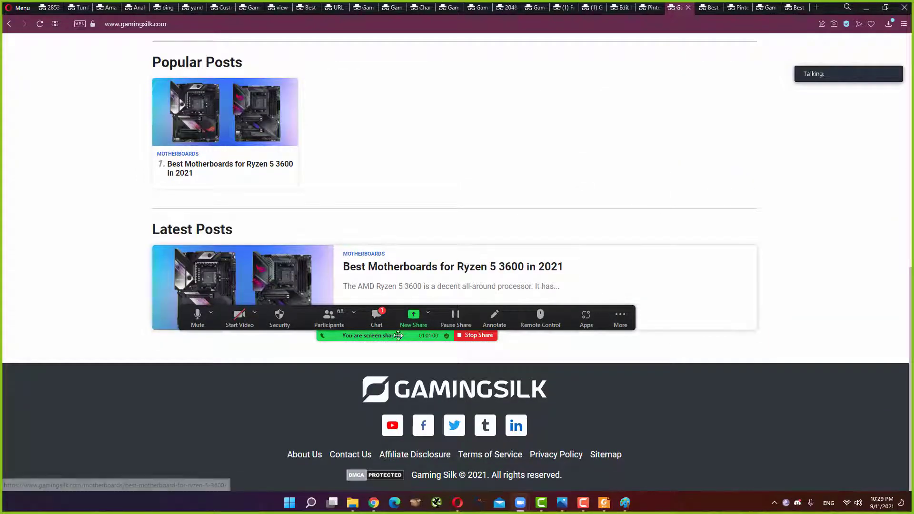
Read the meeting chat, review the homepage's footer social links, then open a blank tab.
click(377, 316)
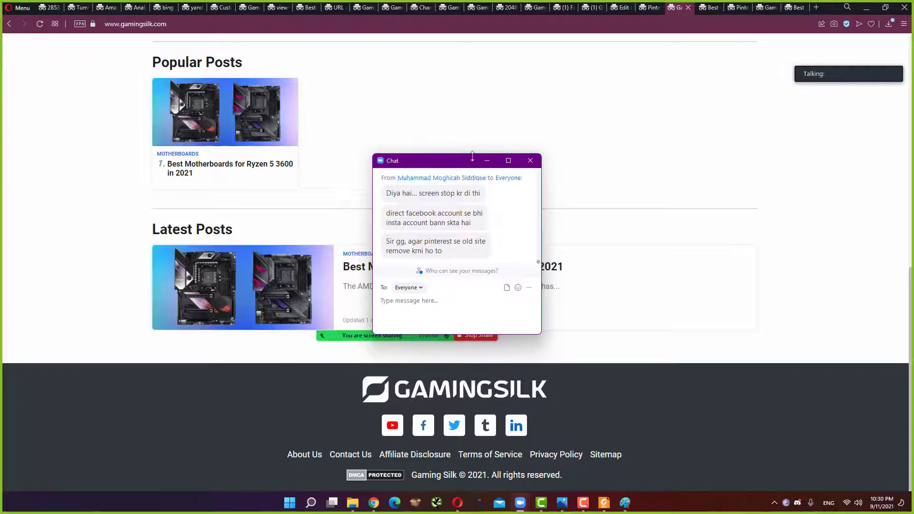
click(486, 161)
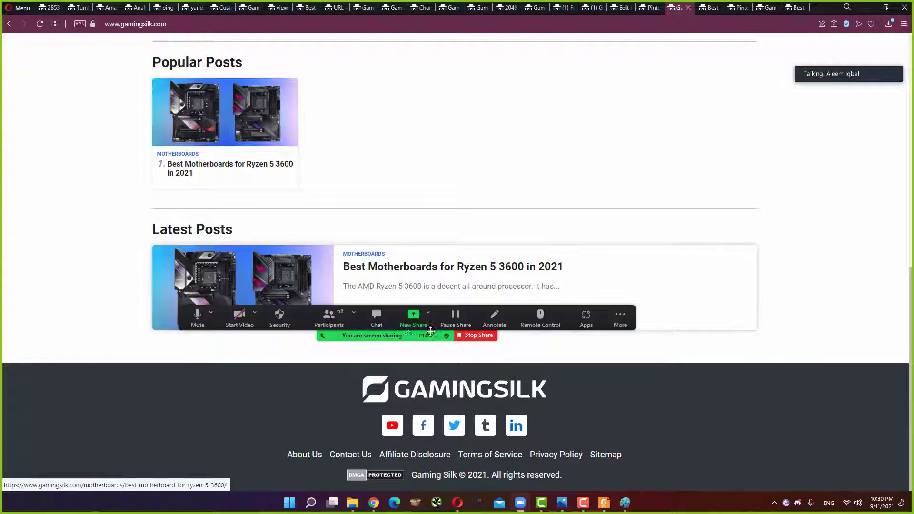
drag(409, 336, 449, 461)
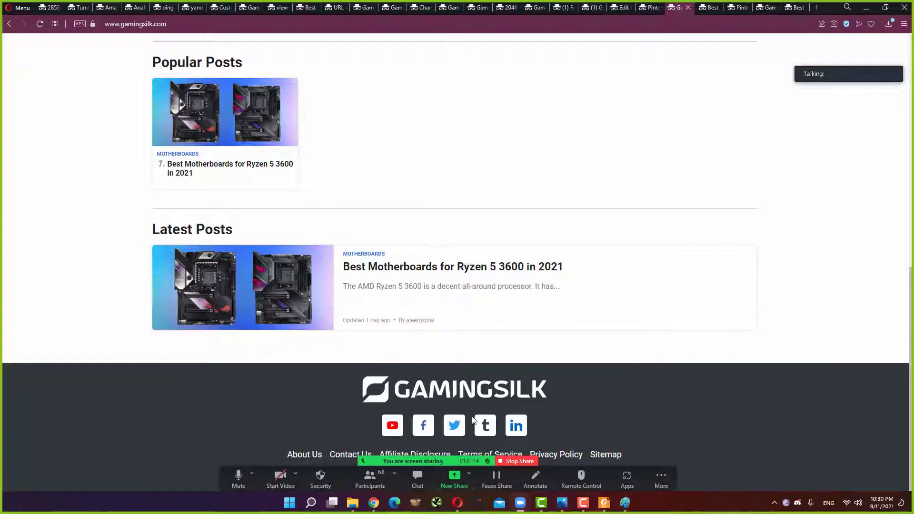
scroll(488, 291, up, 6)
scroll(487, 290, up, 3)
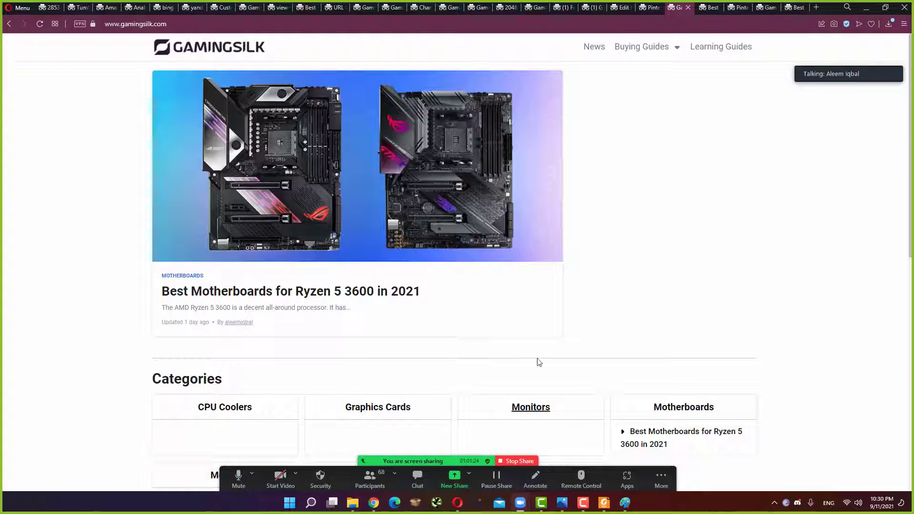
key(ctrl+t)
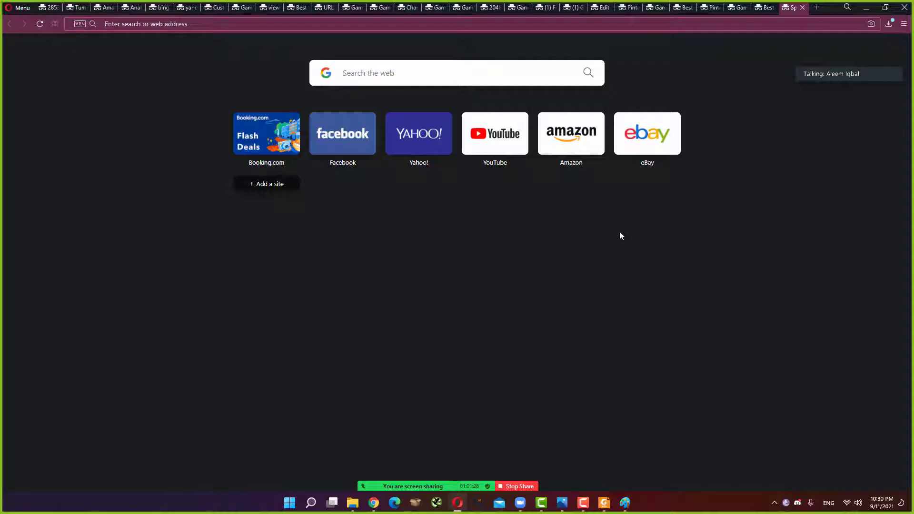
Search 'google chrome portable' and save the PortableApps.com installer into Downloads.
text(goog)
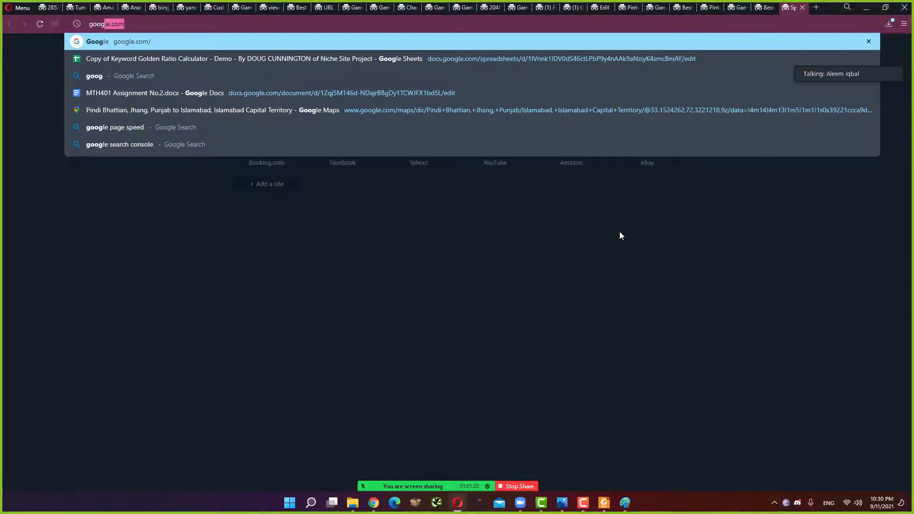
text(le chrome portable)
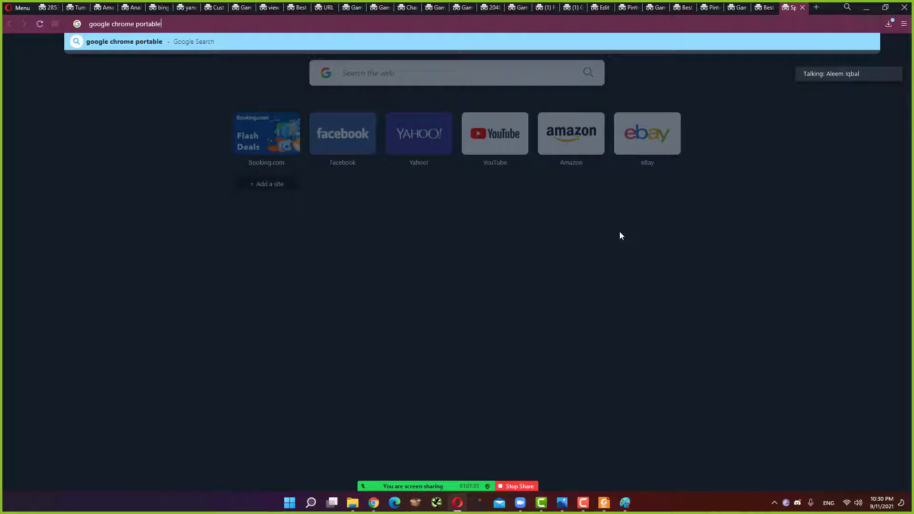
key(Return)
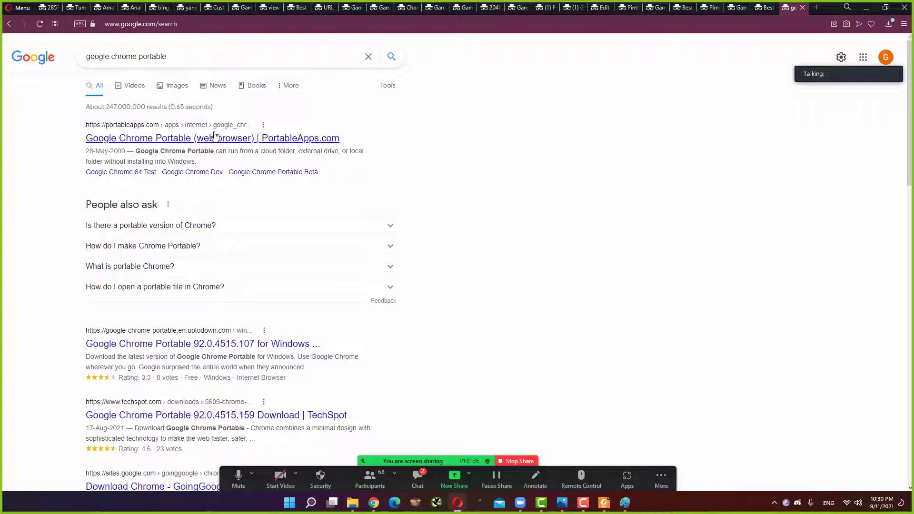
click(215, 137)
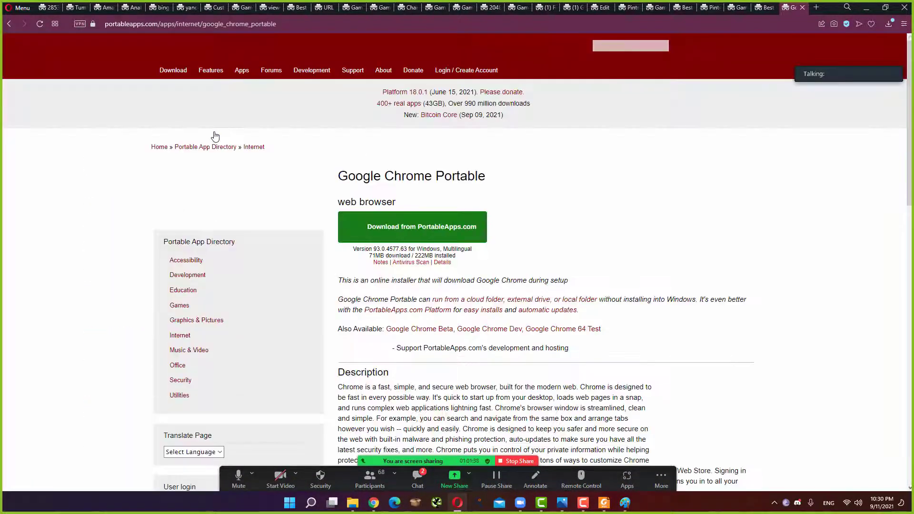
click(457, 231)
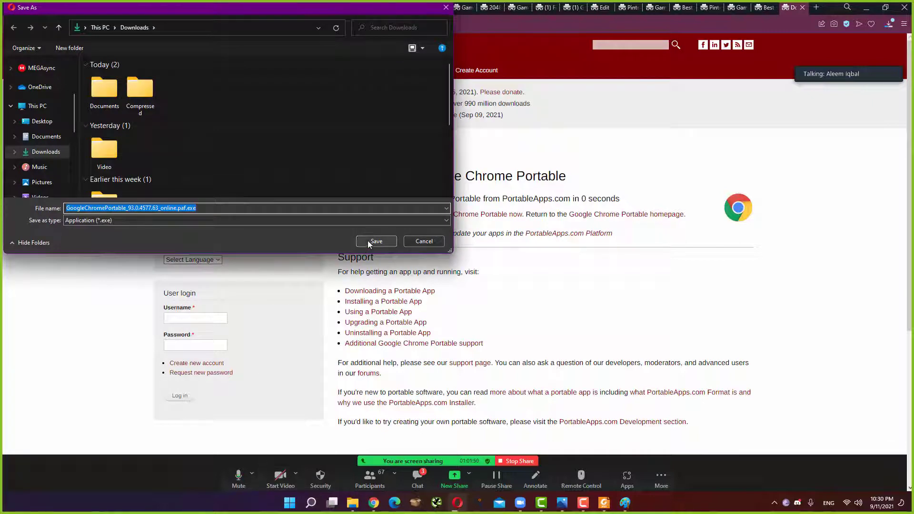
click(376, 241)
click(239, 476)
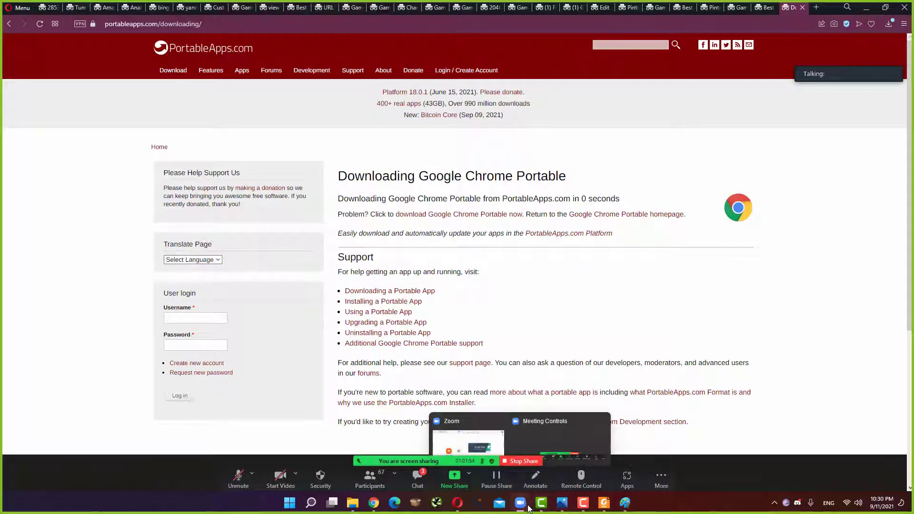
Pause the screen recording, unmute the microphone, and show the Downloads list.
click(583, 503)
click(586, 409)
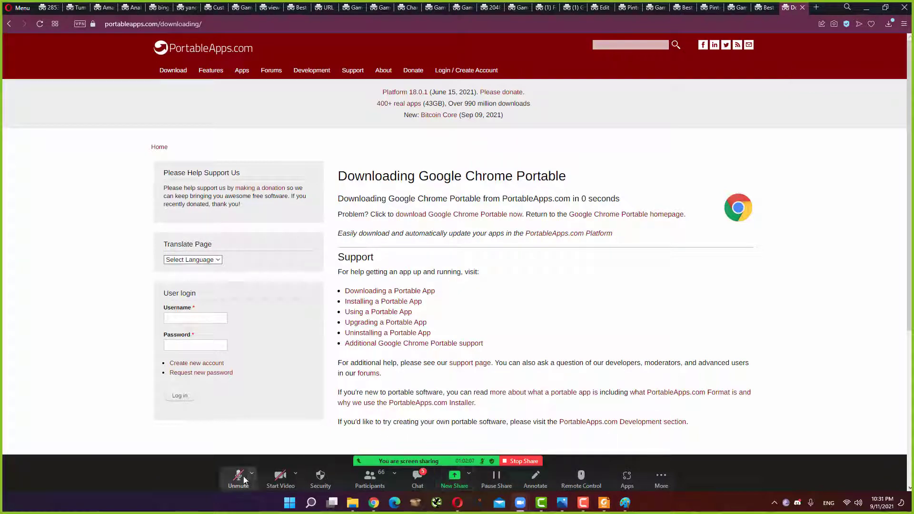
click(239, 477)
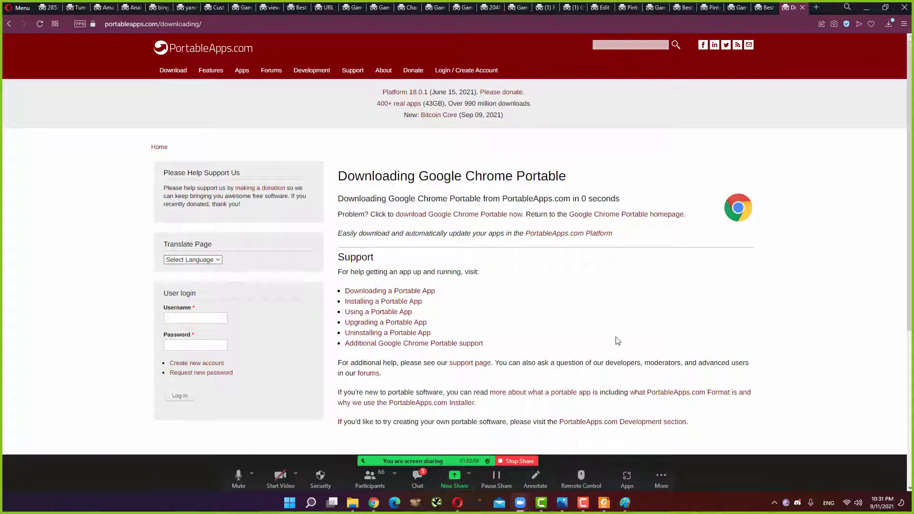
key(ctrl+j)
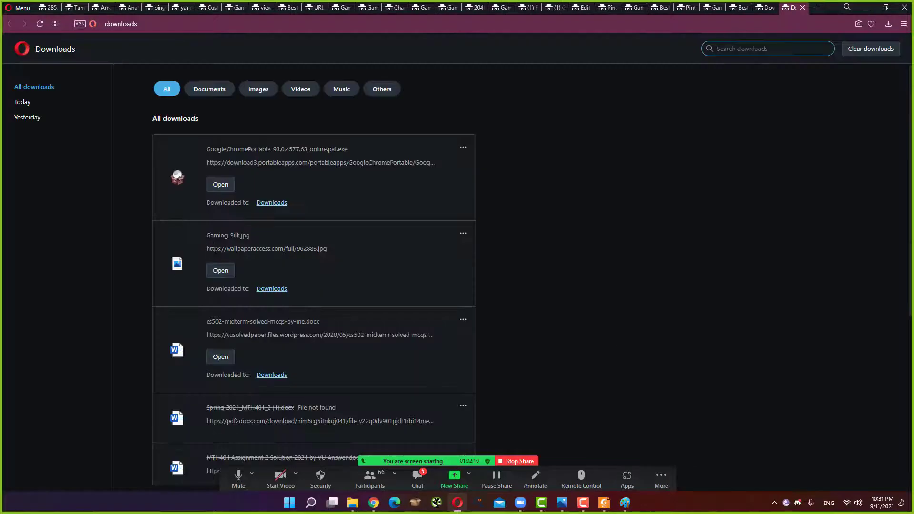
Run the installer in English, accept the license, and dismiss the invalid destination folder error.
click(218, 188)
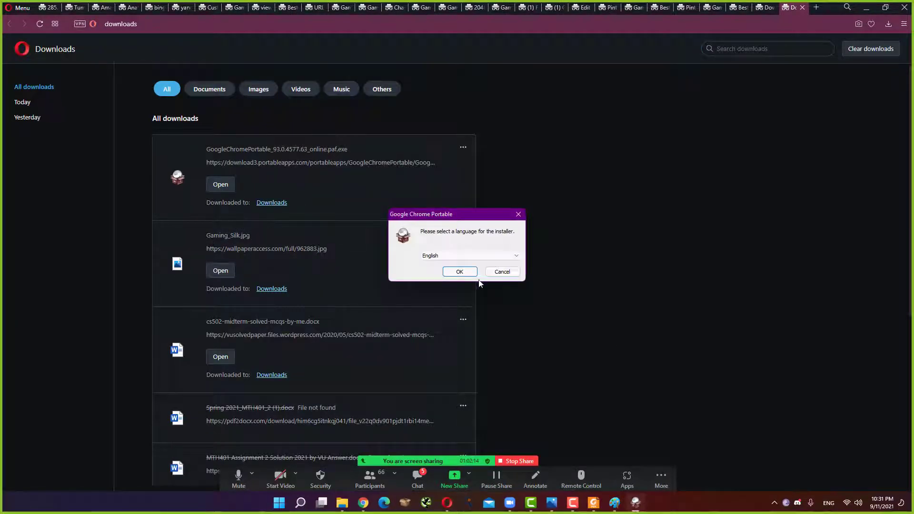
click(469, 273)
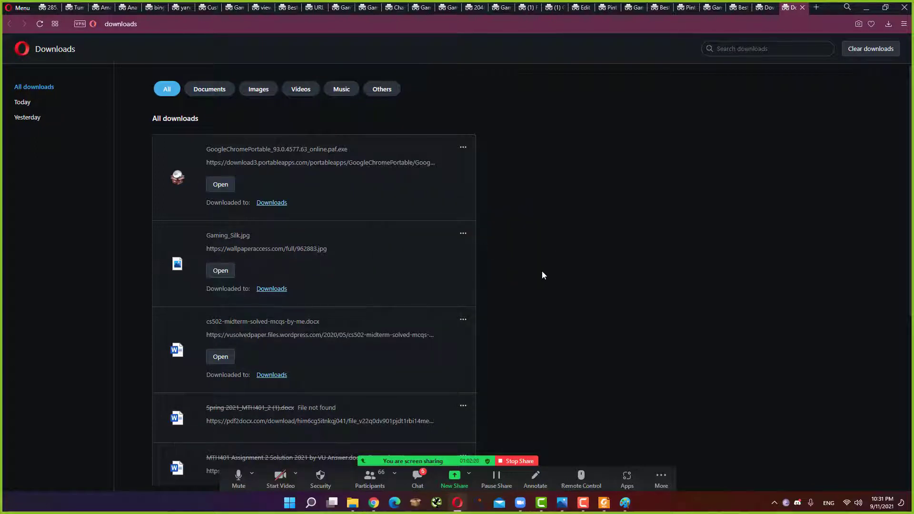
click(526, 325)
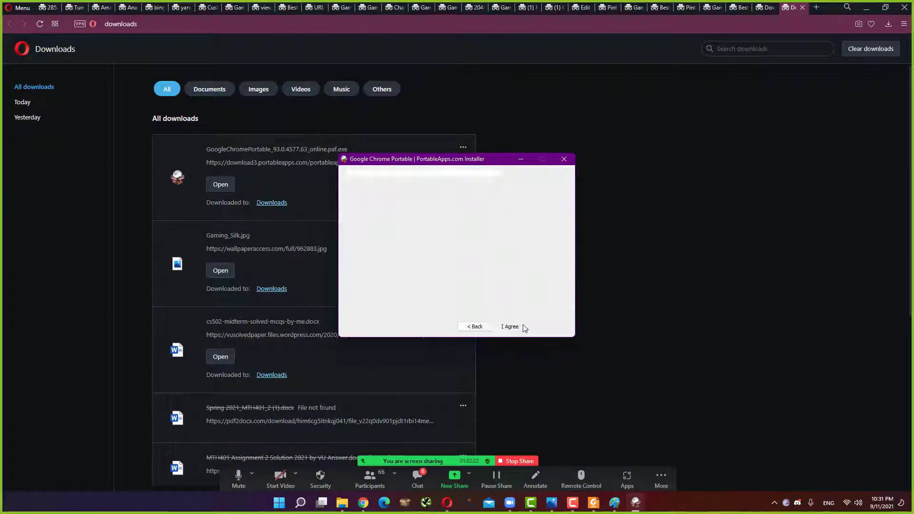
click(524, 328)
click(524, 328)
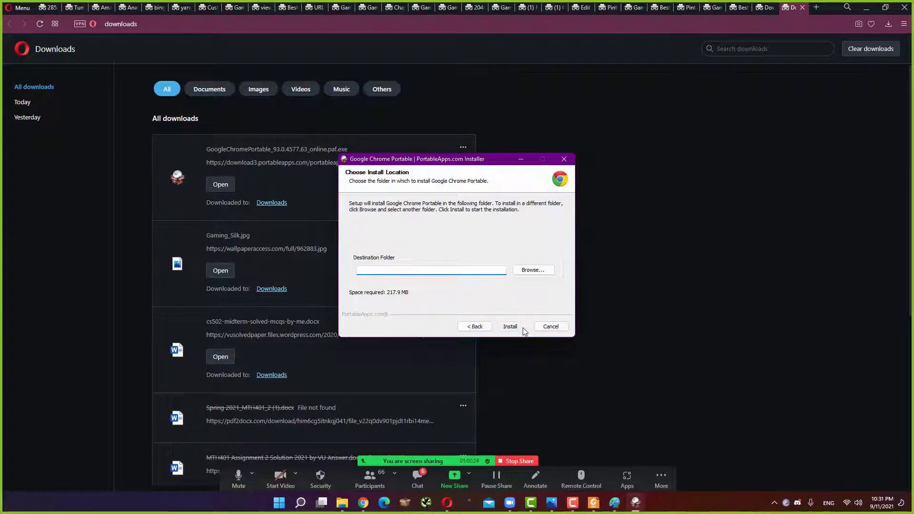
click(529, 280)
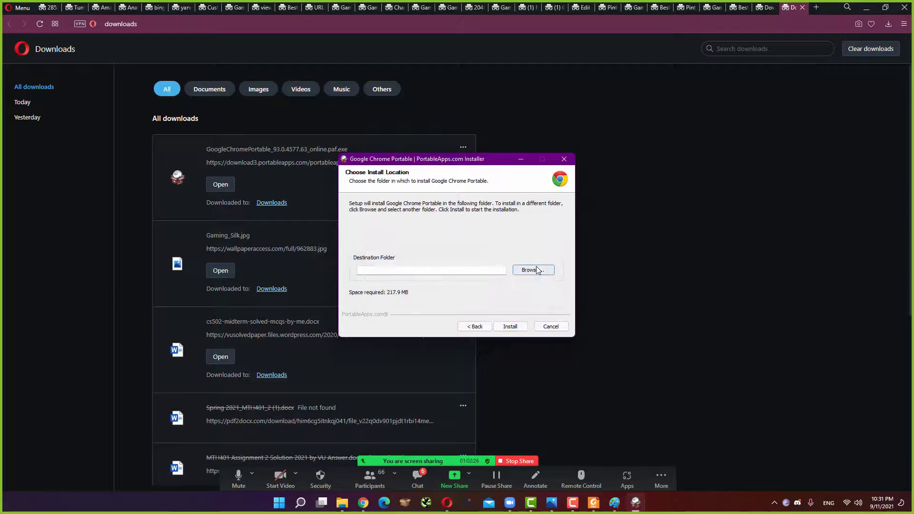
Install Chrome Portable into a new 'GamingSilk' folder under Downloads and launch it.
click(534, 269)
click(399, 251)
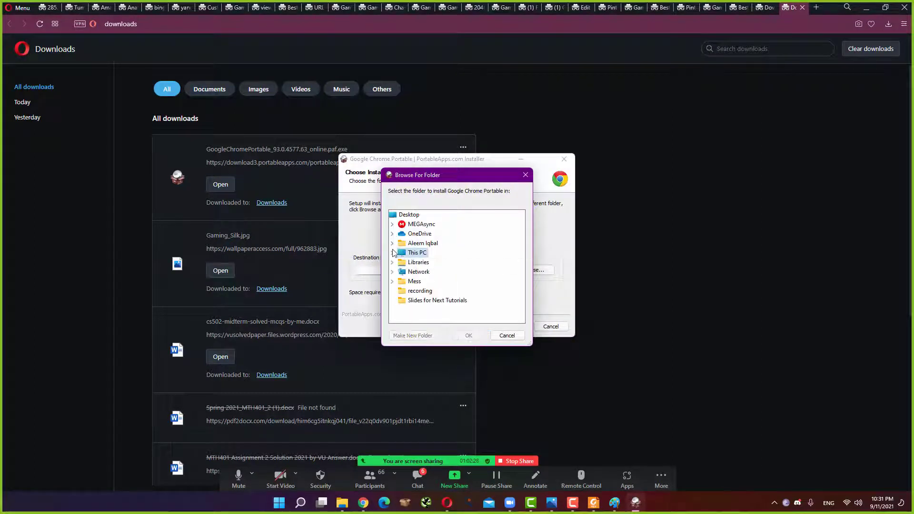
click(393, 254)
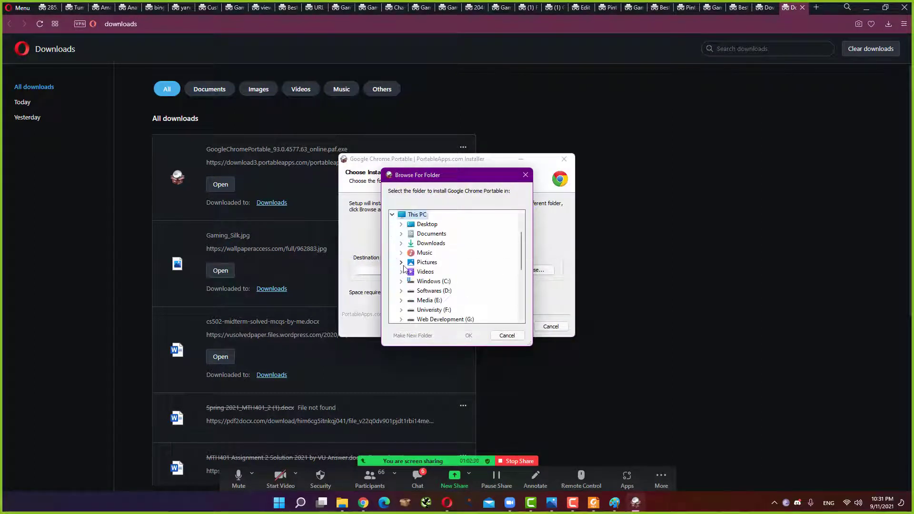
double_click(414, 243)
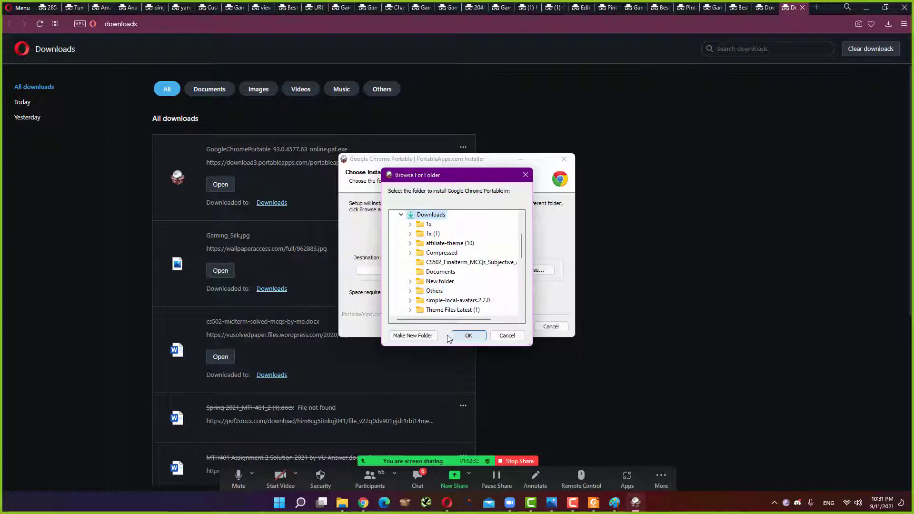
click(432, 336)
text(Ga)
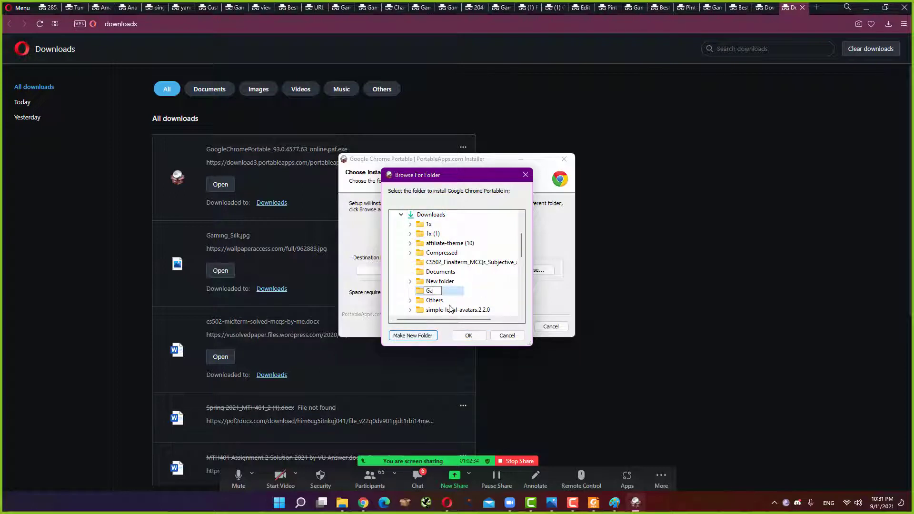
text(mingSilk)
key(Return)
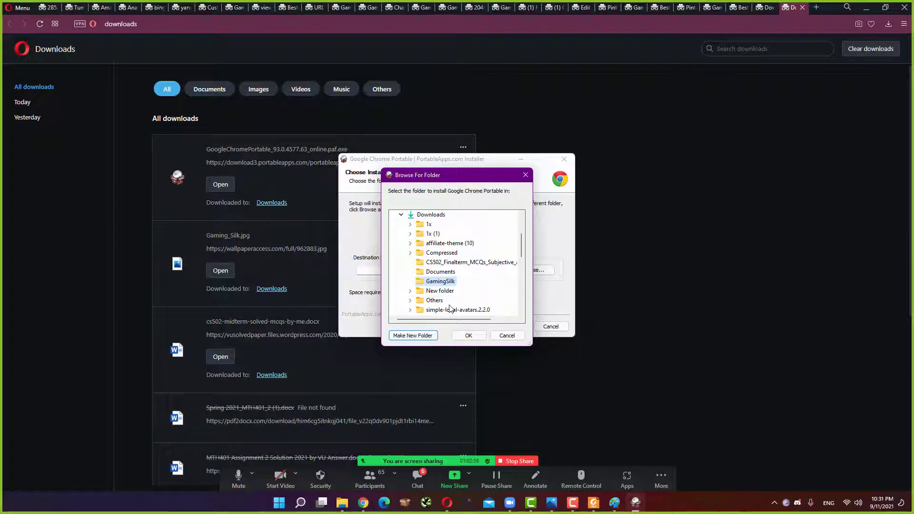
click(465, 336)
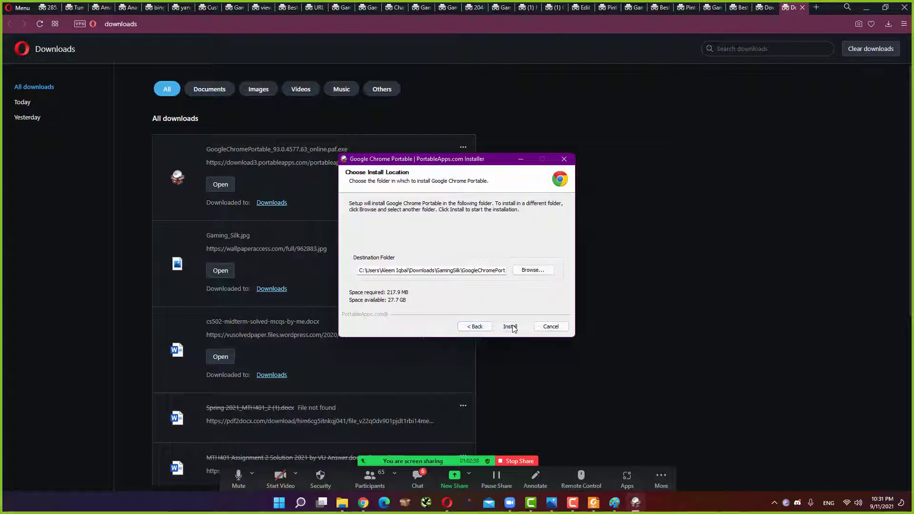
click(510, 326)
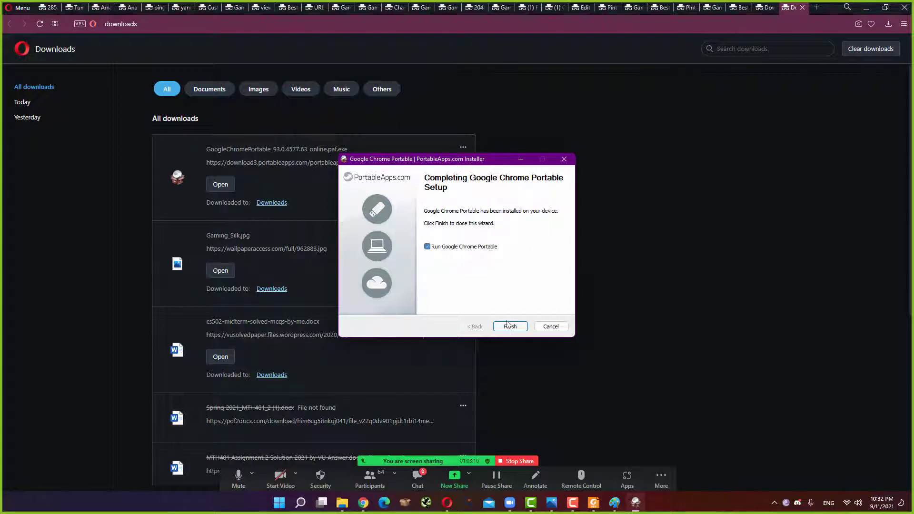
click(508, 325)
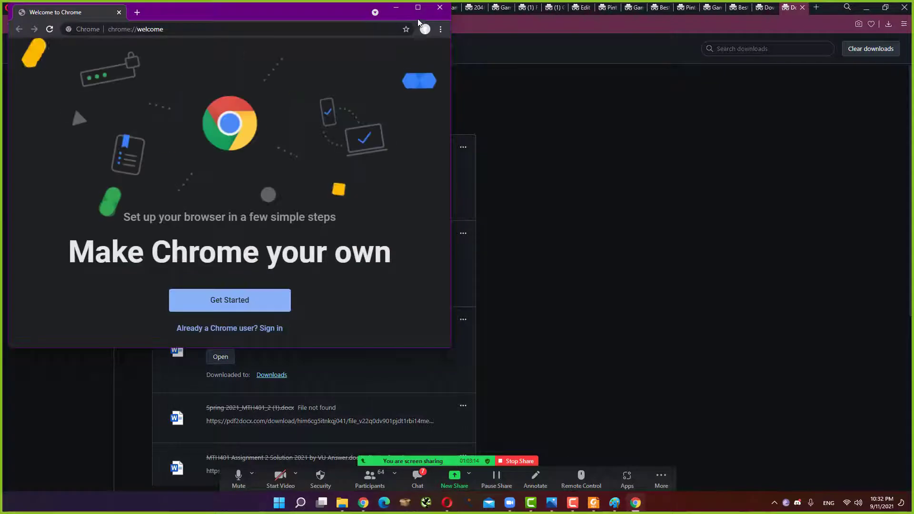
Maximize the window and remove the PortableApps.com bookmark, Apps shortcut and reading list from the bookmarks bar.
click(418, 7)
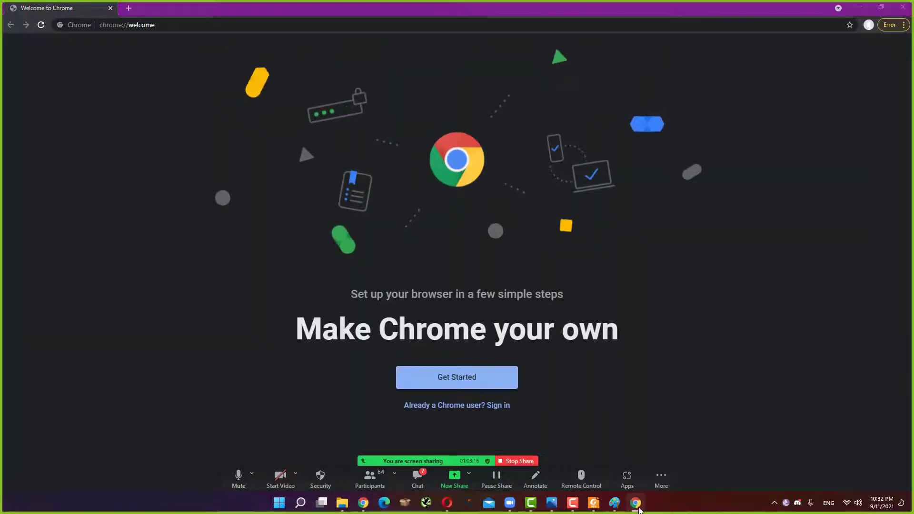
right_click(638, 507)
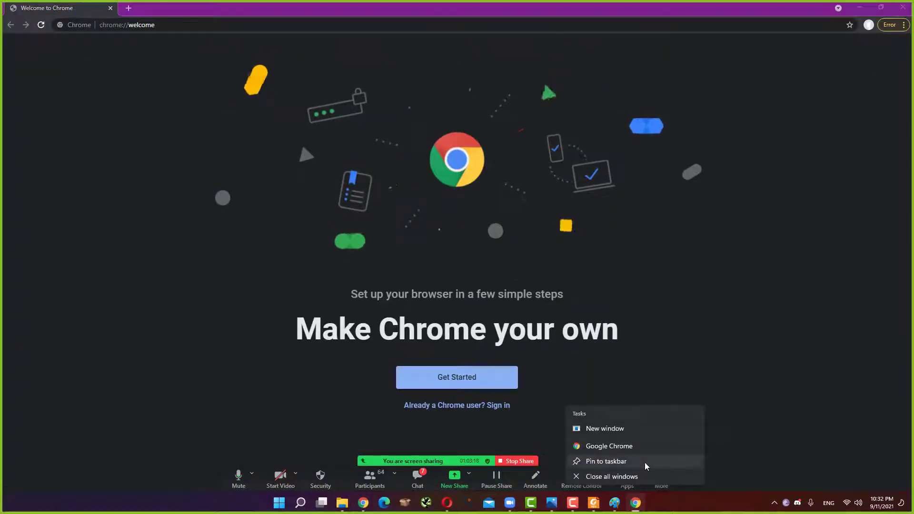
click(638, 450)
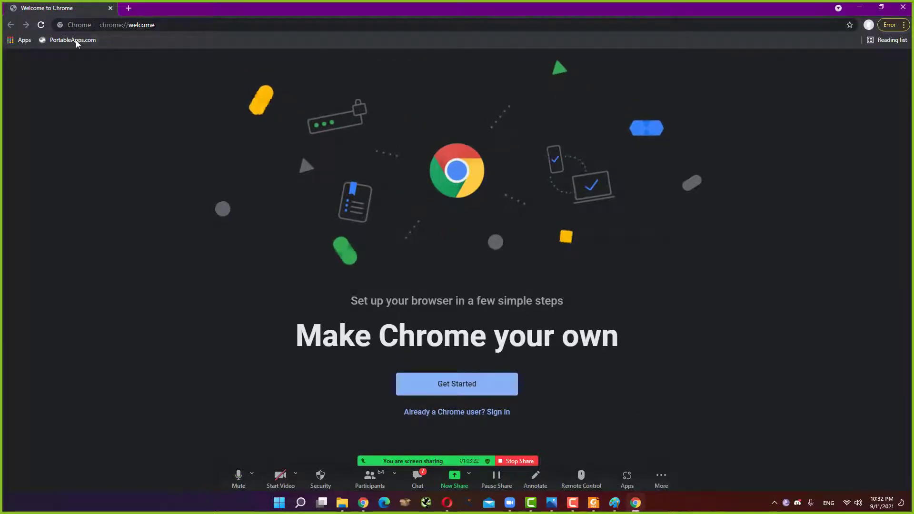
right_click(76, 43)
click(118, 140)
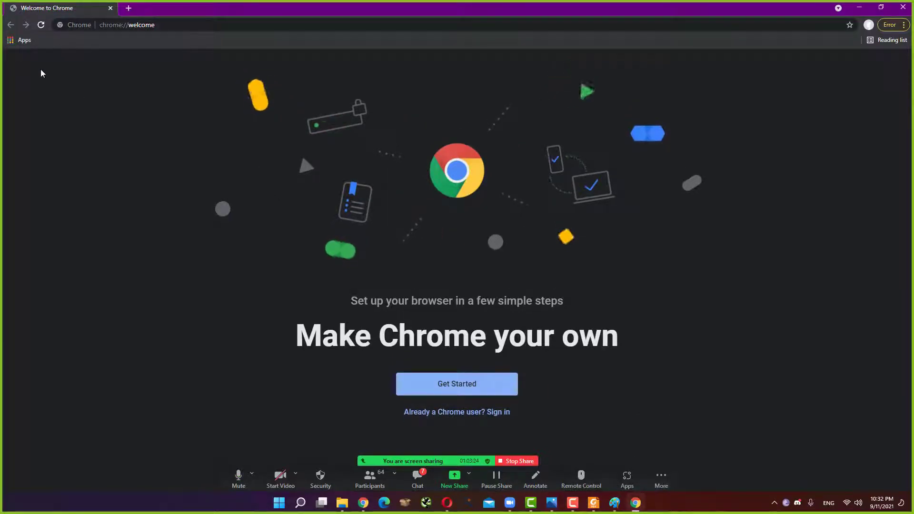
right_click(24, 44)
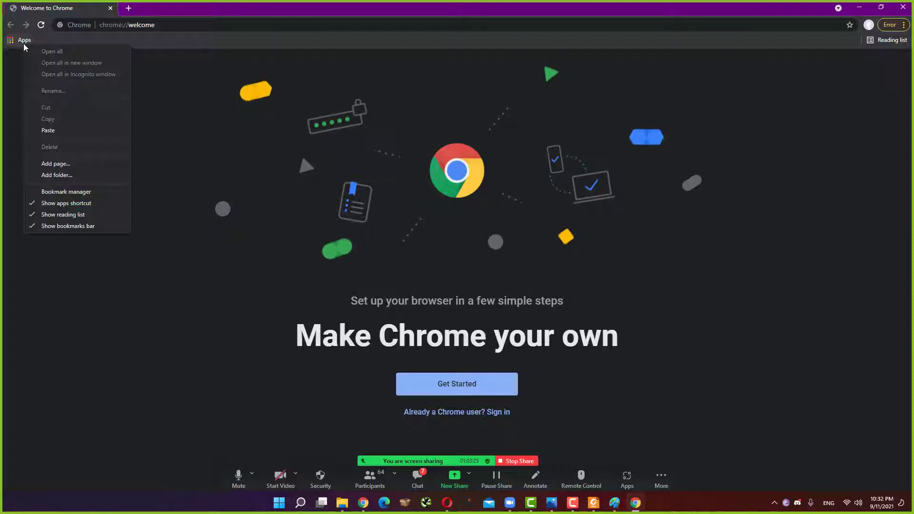
click(83, 204)
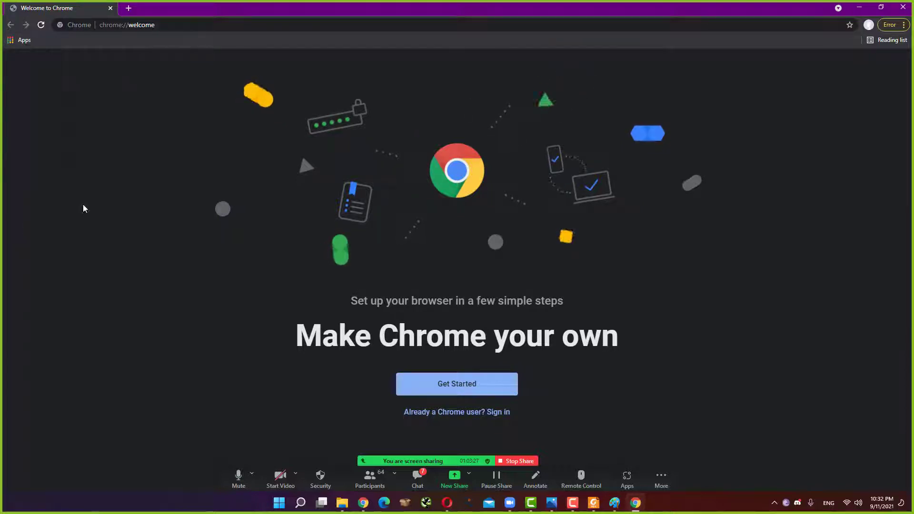
right_click(124, 43)
click(150, 207)
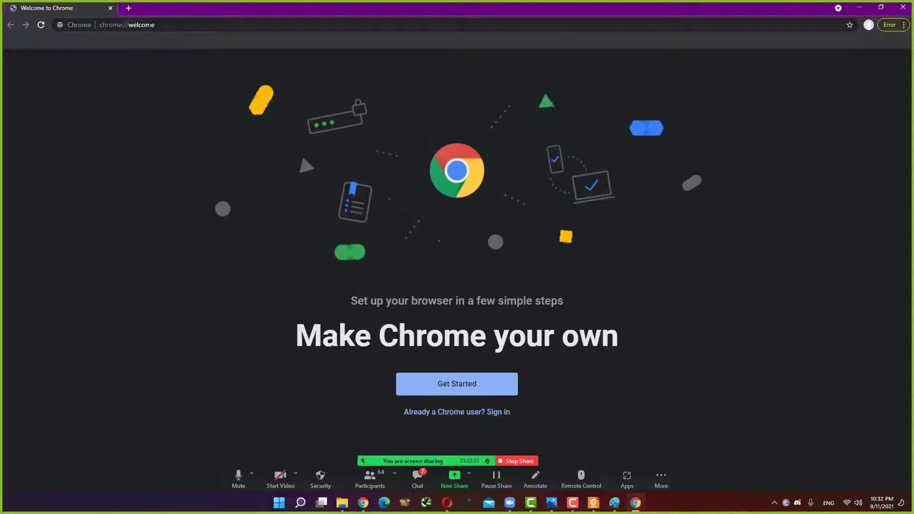
Go to google.com from the address bar.
key(ctrl+l)
text(g)
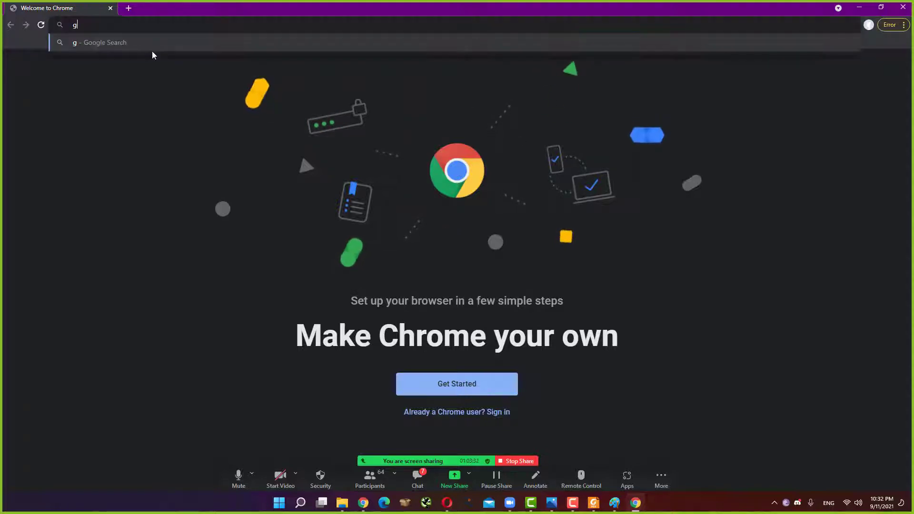
text(oogle.com)
key(Return)
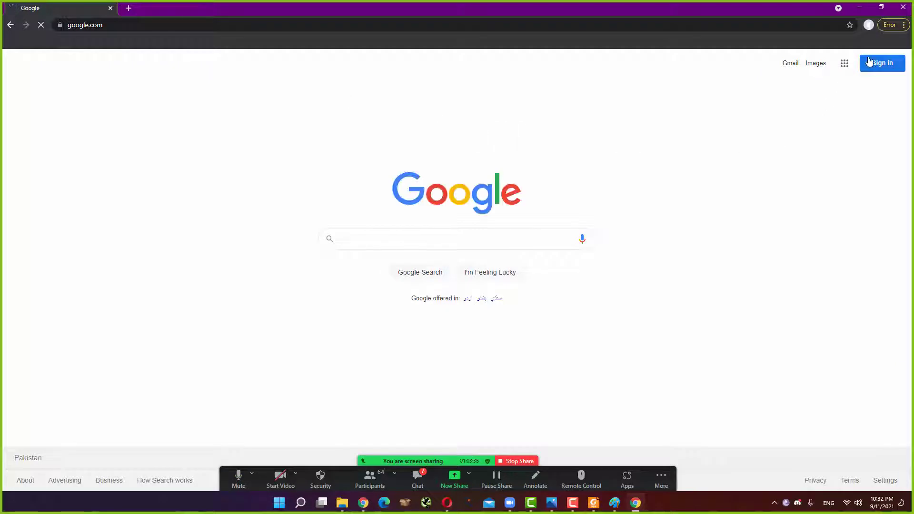
Sign in on google.com with the Gaming Silk account email and password, then open the meeting chat.
click(870, 62)
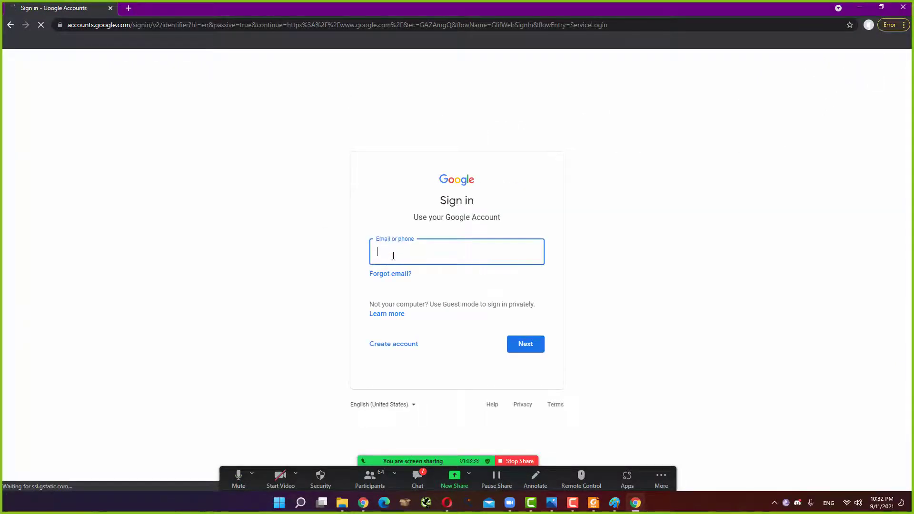
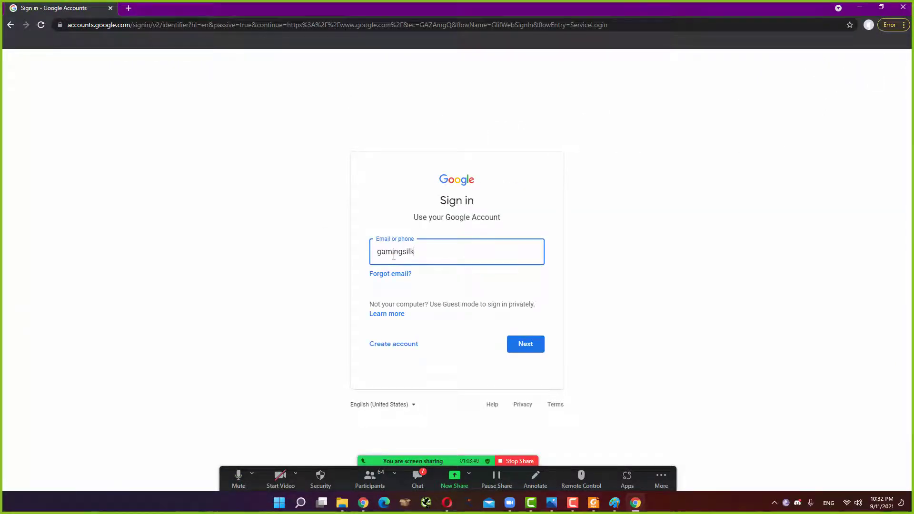
key(Return)
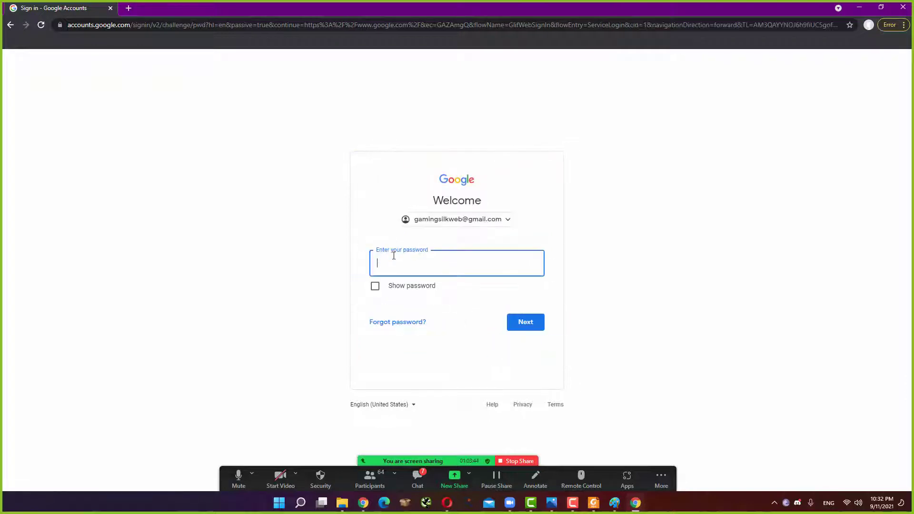
text(•••••••••••)
key(Return)
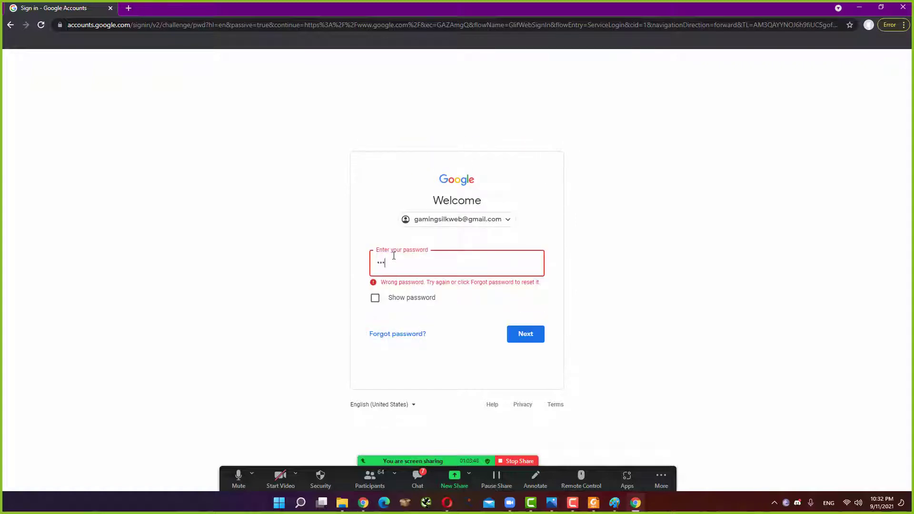
text(•••••••••)
key(Return)
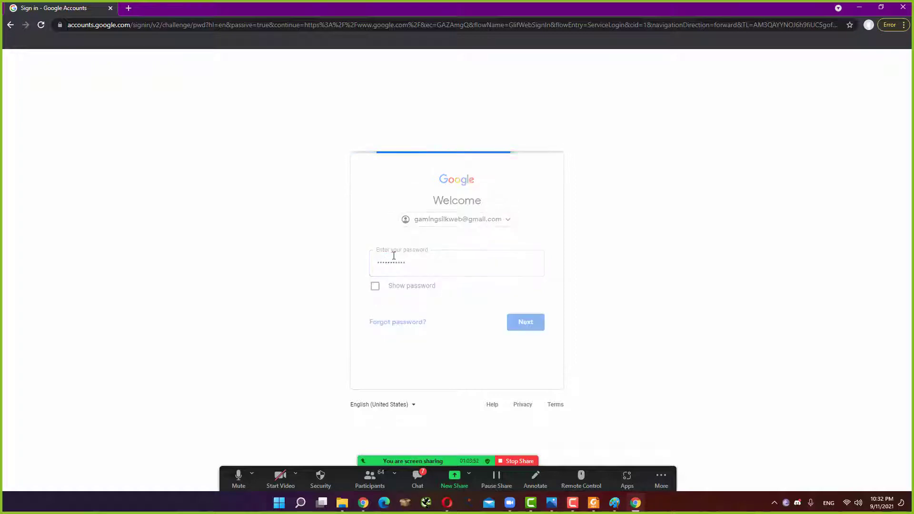
click(418, 477)
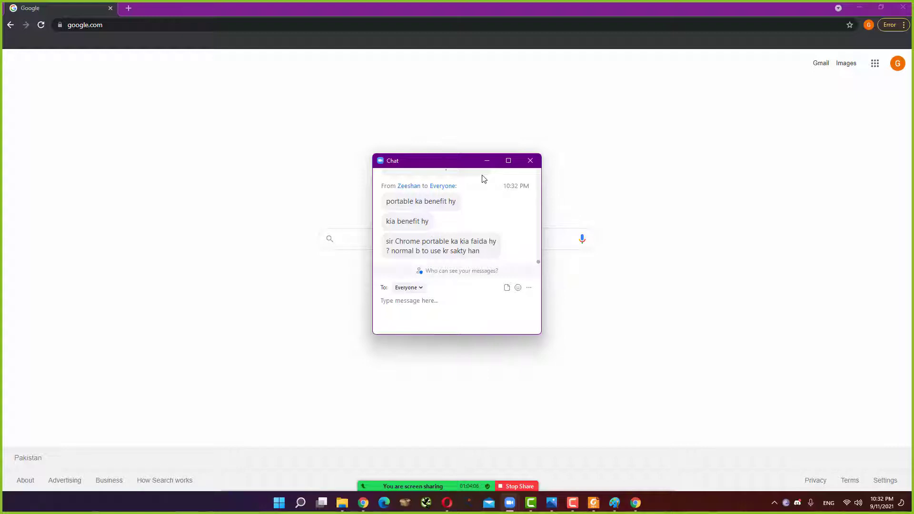
Enable the IDM Integration Module extension, close its tab, and select the google.com address.
click(903, 24)
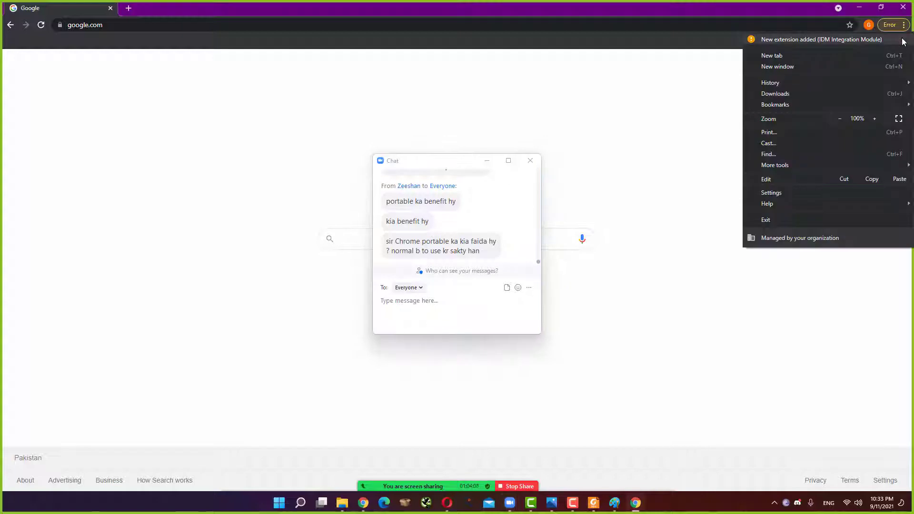
click(903, 41)
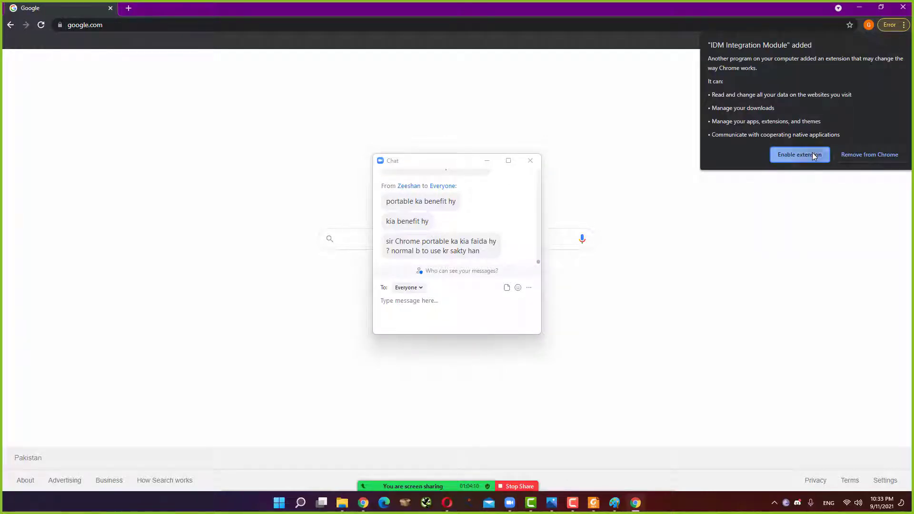
click(812, 152)
key(ctrl+w)
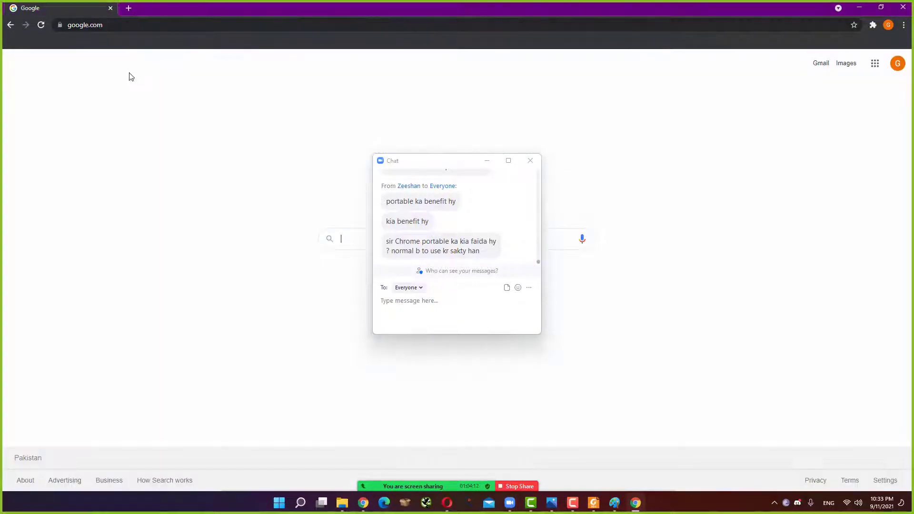
click(132, 20)
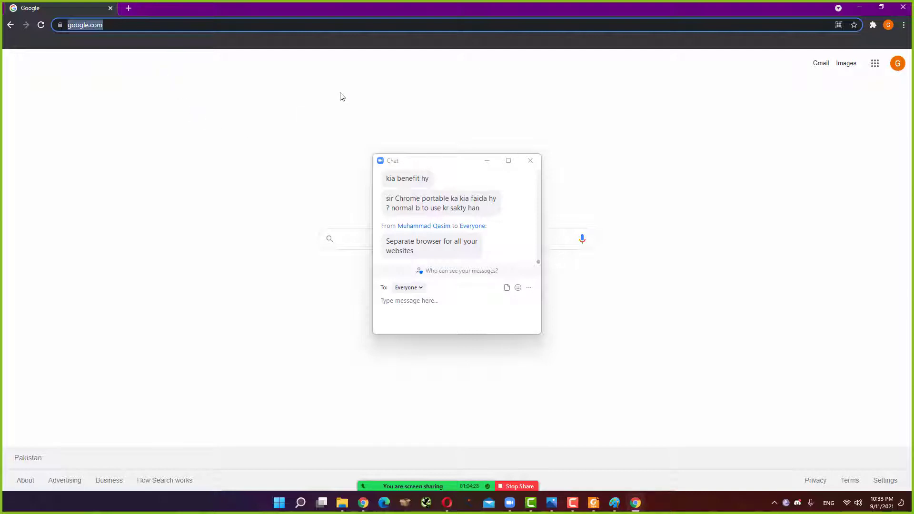
Load youtube.com, then open new tabs with Google searches for instagram, pinterest, twitter and linkedin.
text(youtube.co)
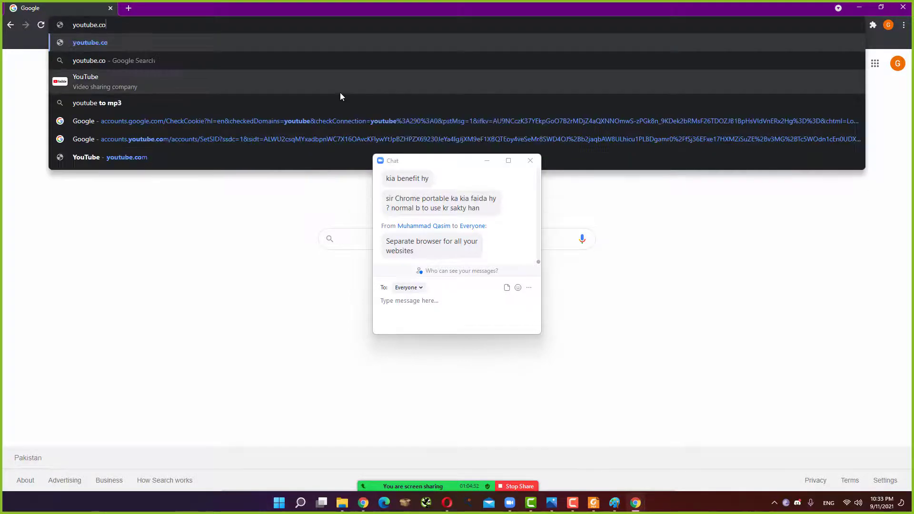
key(Return)
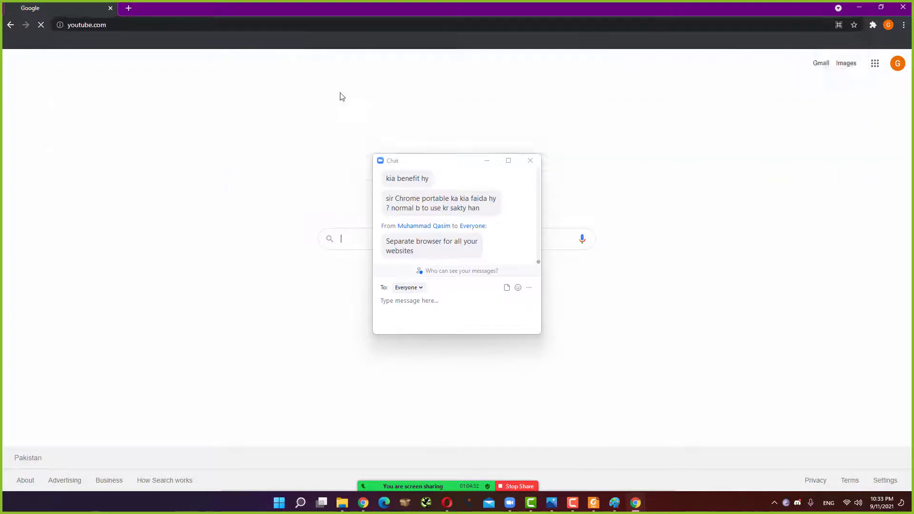
key(ctrl+t)
text(instagram)
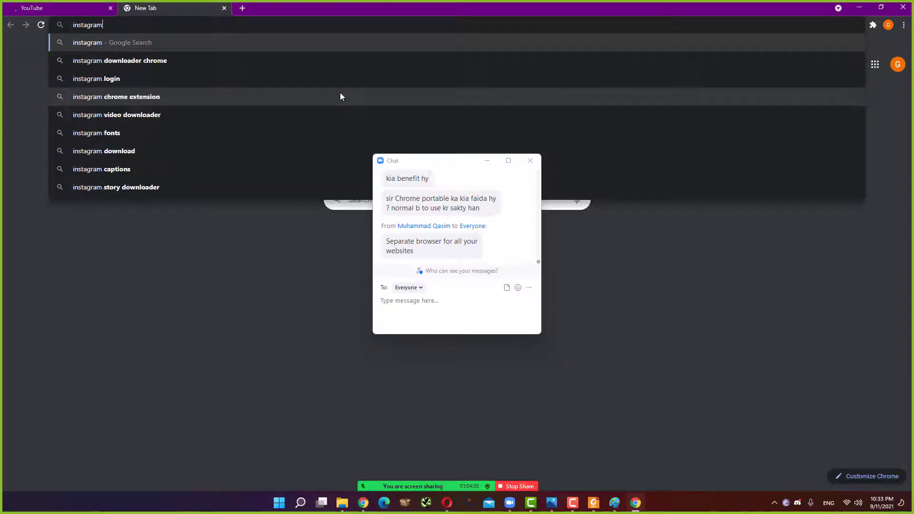
key(Return)
key(ctrl+t)
text(pinterest)
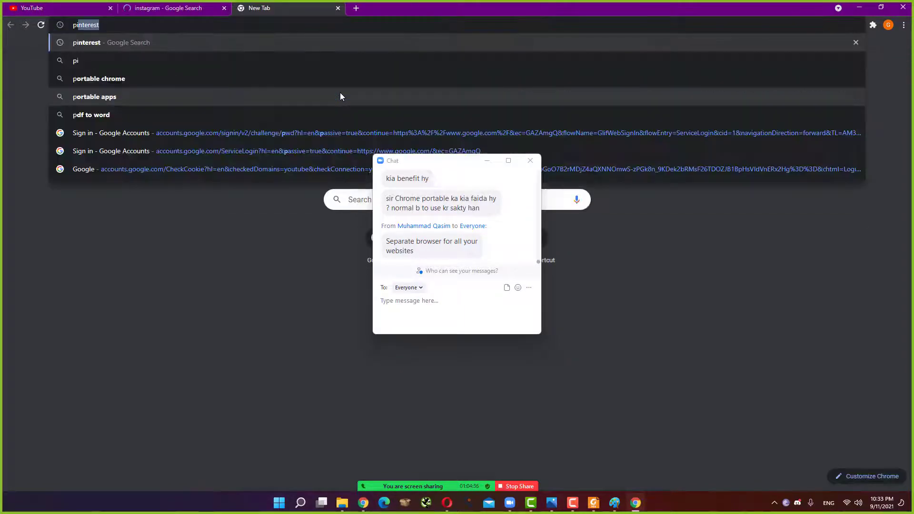
key(Return)
key(ctrl+t)
text(twitter)
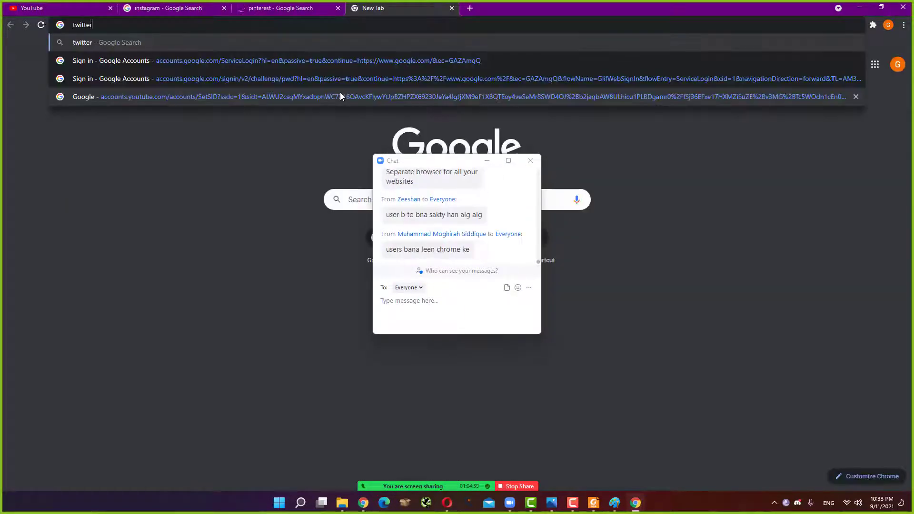
key(Return)
key(ctrl+t)
text(linkedin)
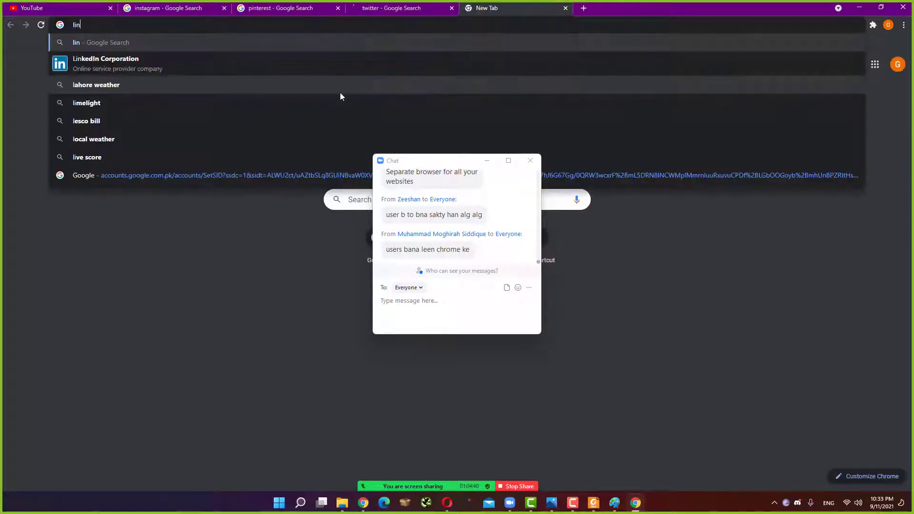
key(Return)
Return to the YouTube tab, decline its notification request, and check the account menu.
key(ctrl+1)
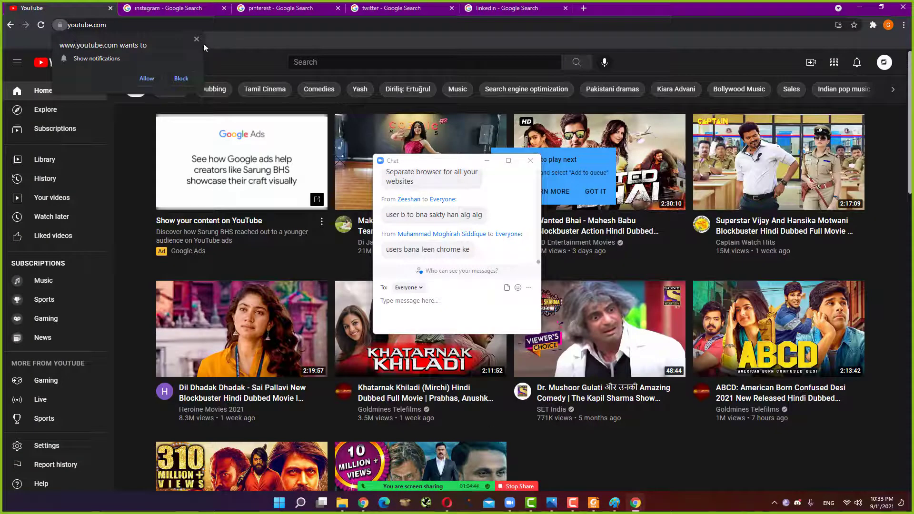
click(200, 42)
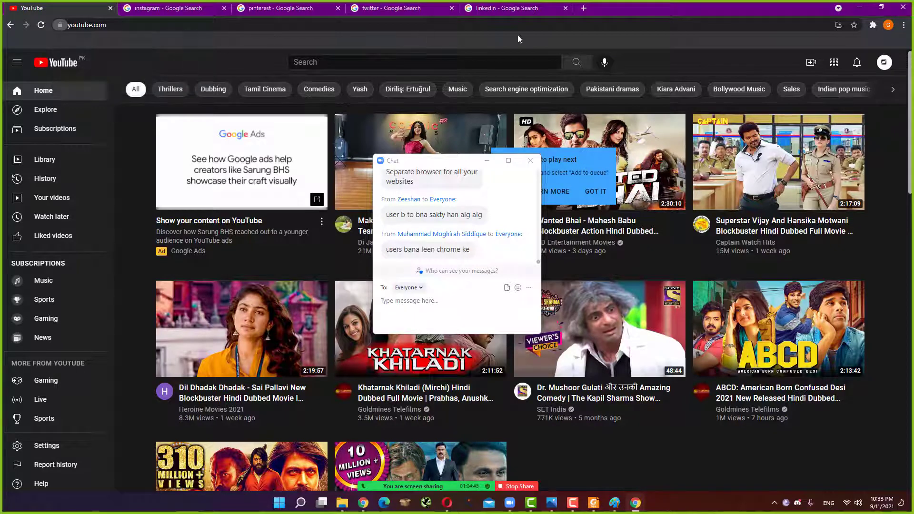
click(884, 63)
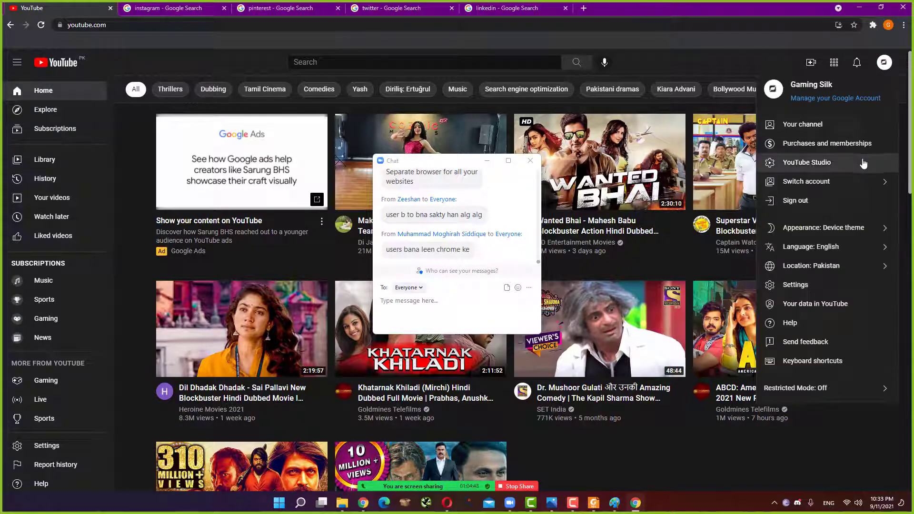
click(733, 56)
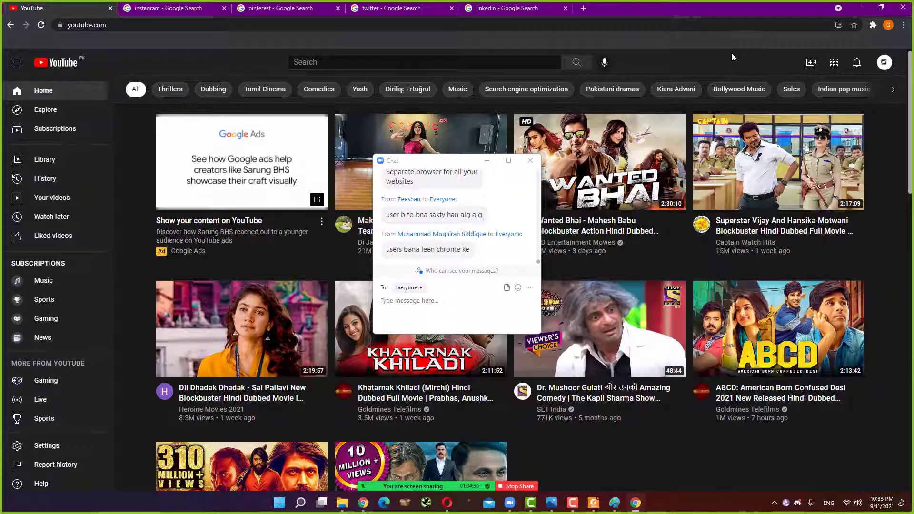
key(ctrl+t)
Find 'unhook chrome' and add the Unhook extension from the Chrome Web Store.
text(unh)
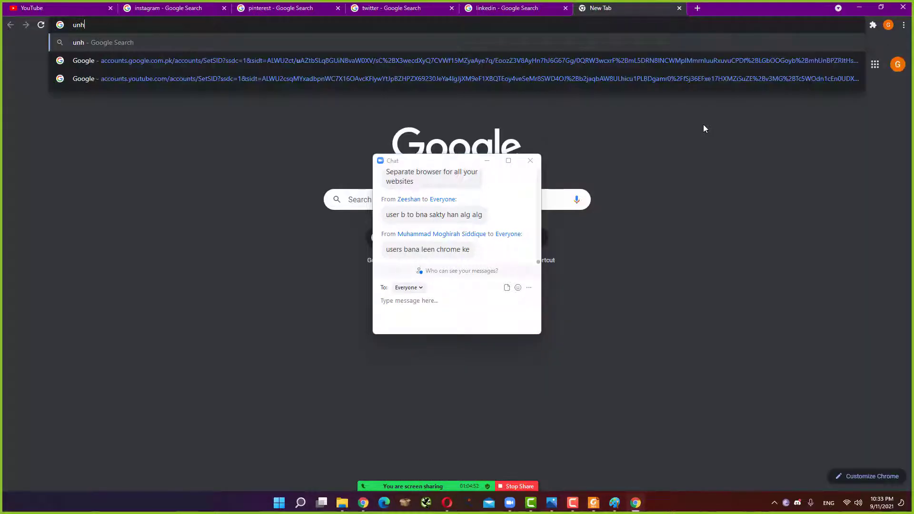
text(ook chrome)
key(Return)
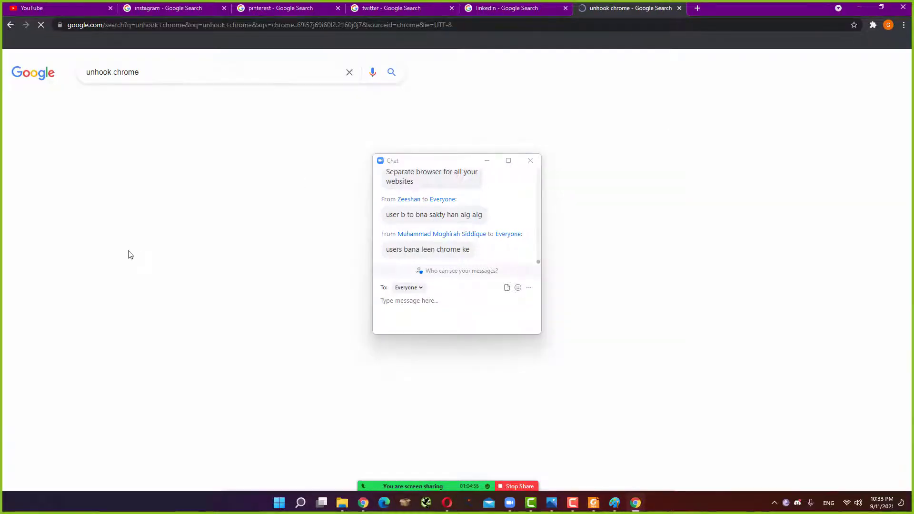
click(181, 151)
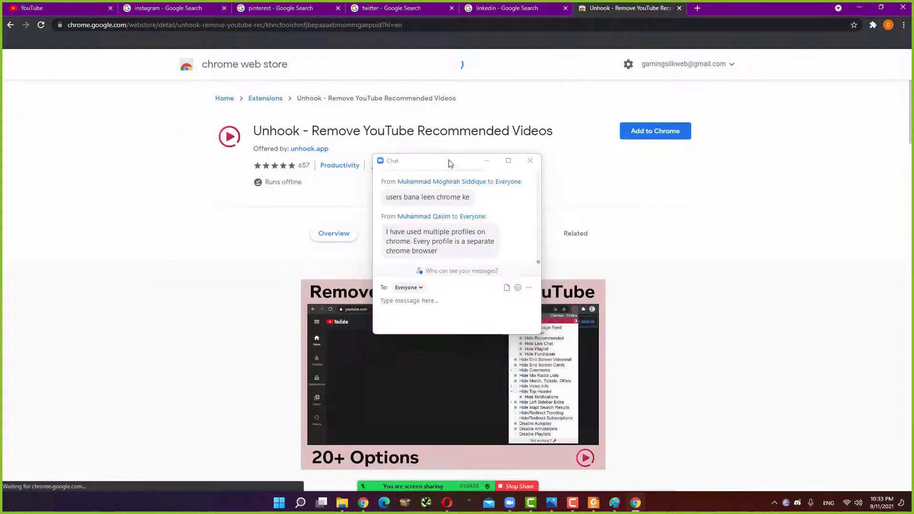
drag(451, 163, 444, 174)
click(648, 139)
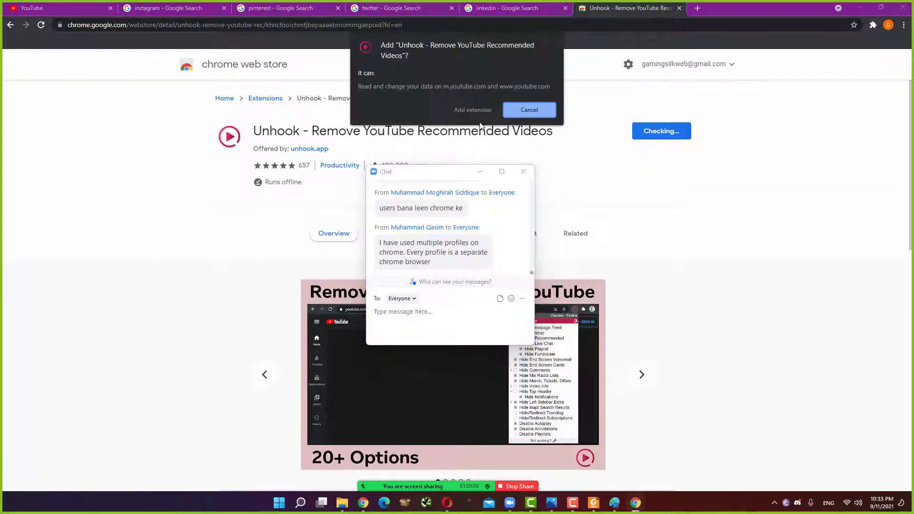
click(469, 107)
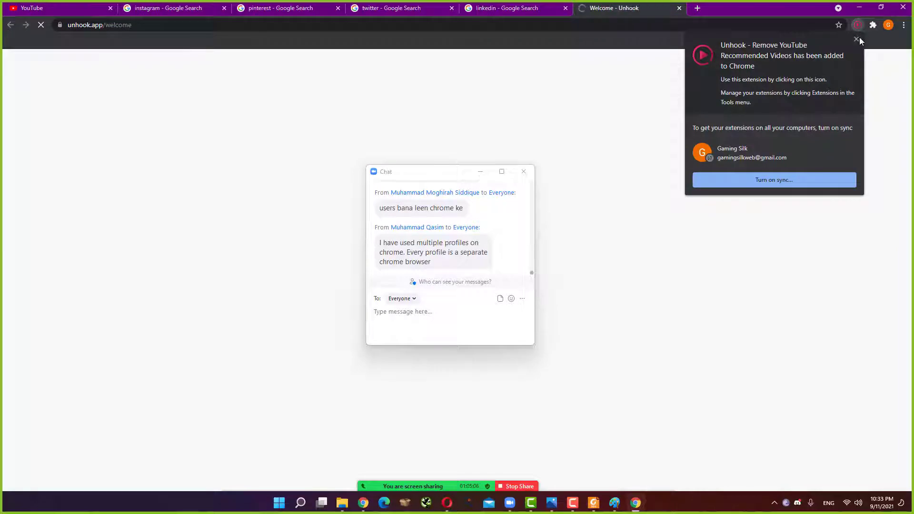
click(856, 39)
Check YouTube's emptied feed and extensions list, then create a bookmarks-bar folder named 'Social Websites'.
click(680, 9)
click(73, 6)
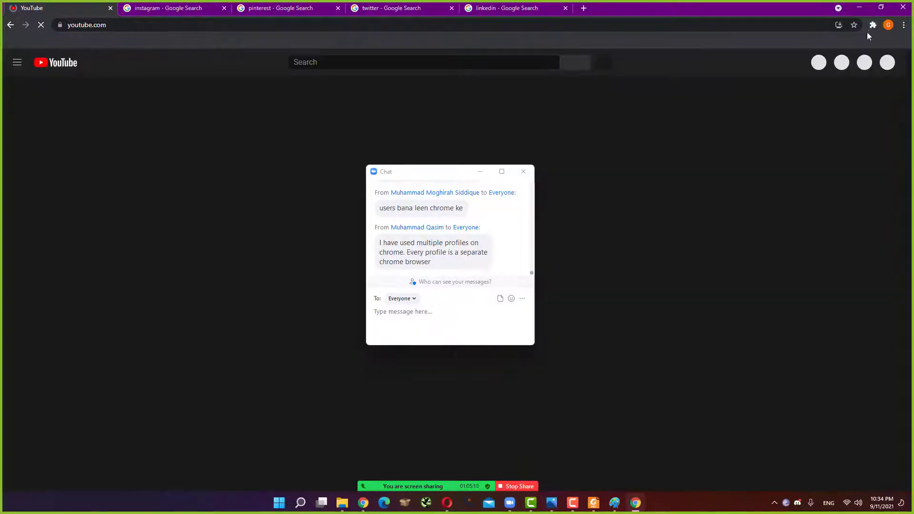
click(868, 28)
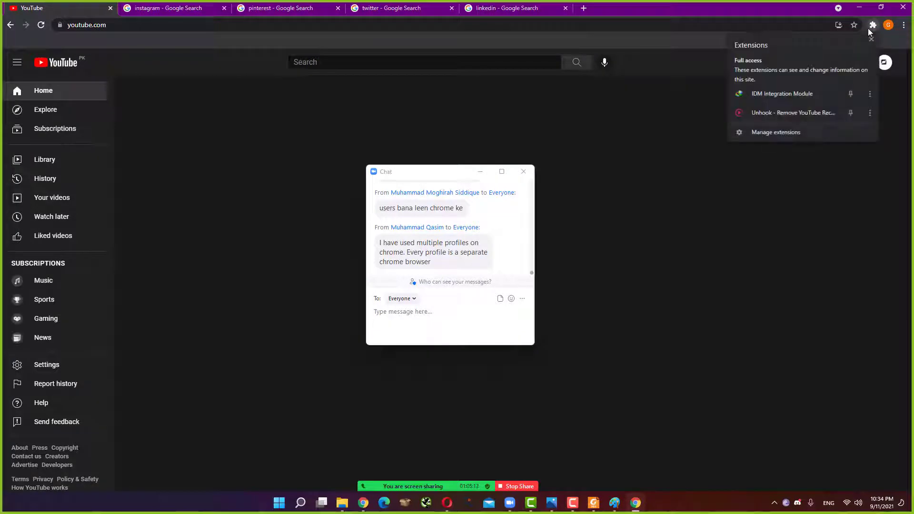
click(627, 119)
key(/)
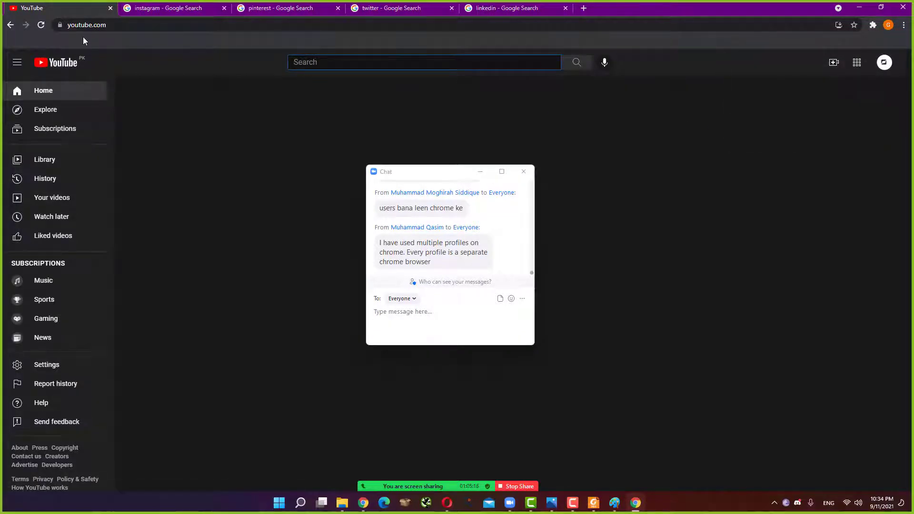
right_click(84, 40)
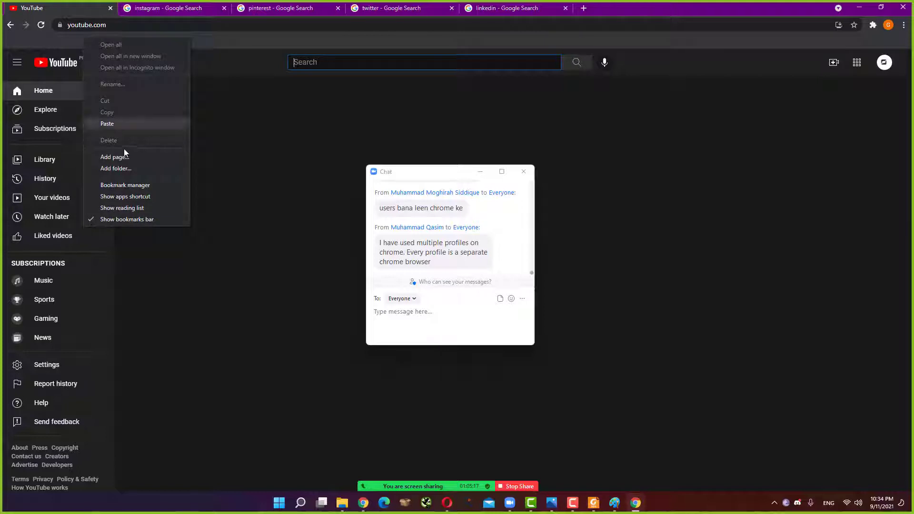
click(153, 167)
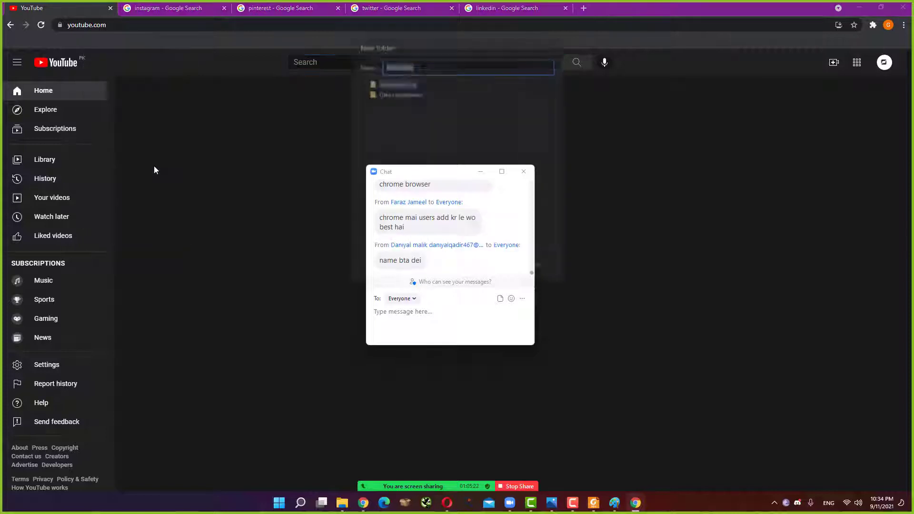
text(Socia)
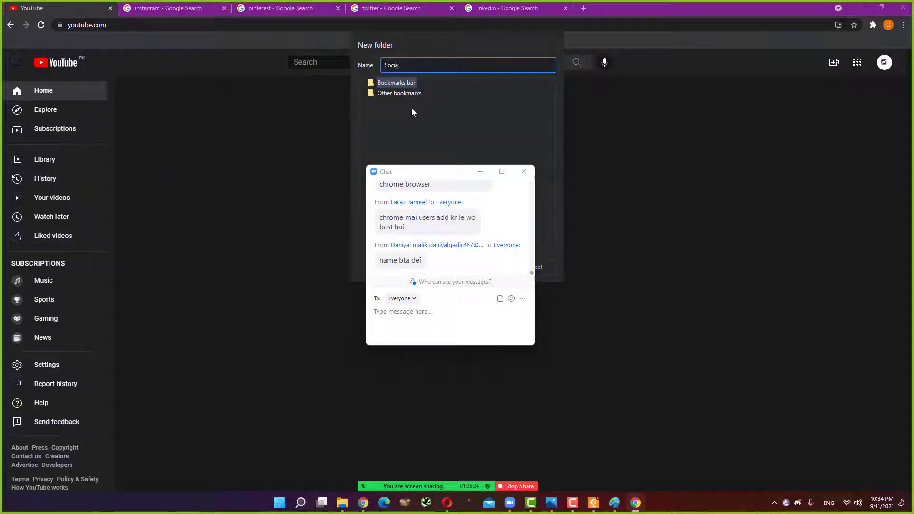
text(l Websites)
Create the 'Social Websites' bookmarks folder, view the Gaming Silk channel, then go back to YouTube home.
key(Return)
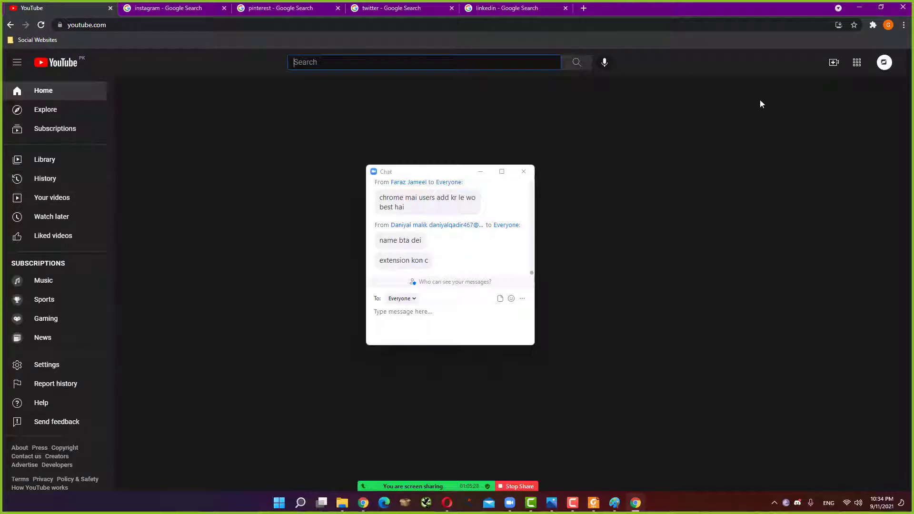
click(884, 64)
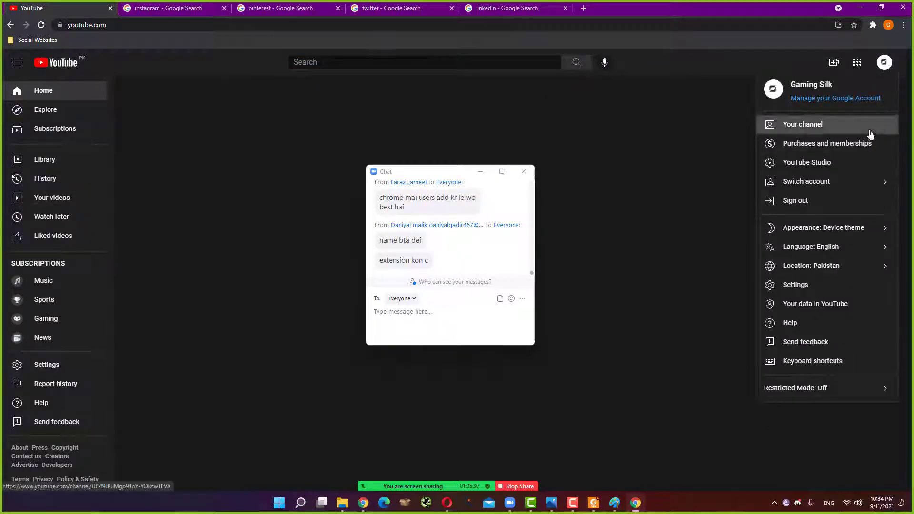
click(869, 135)
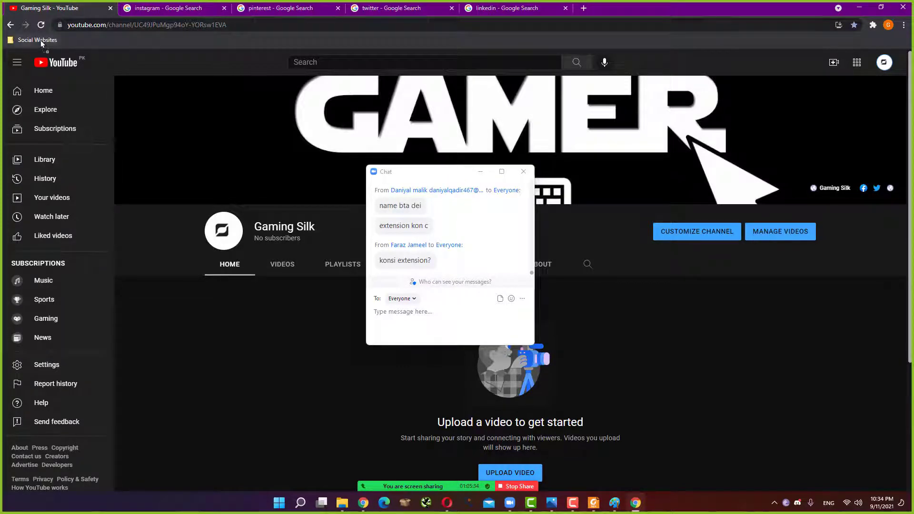
click(56, 62)
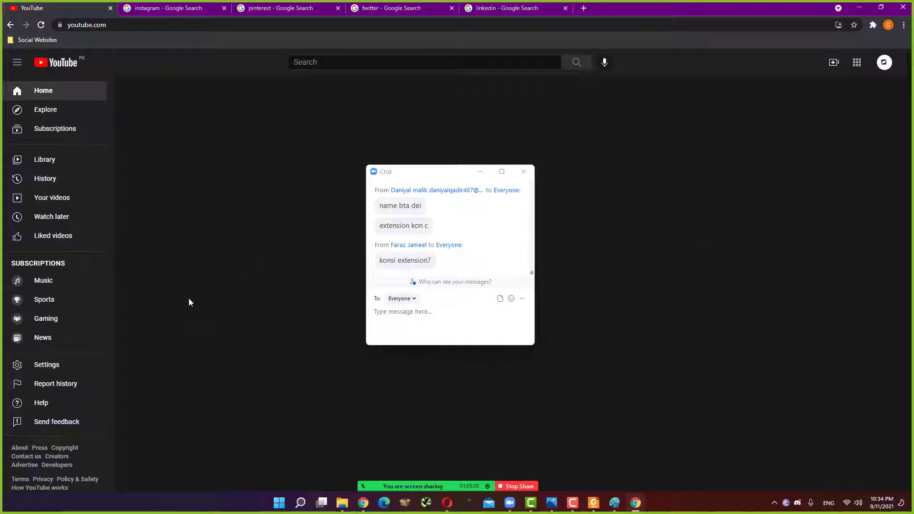
Open the Unhook extension popup and scroll through its YouTube hide options.
click(873, 27)
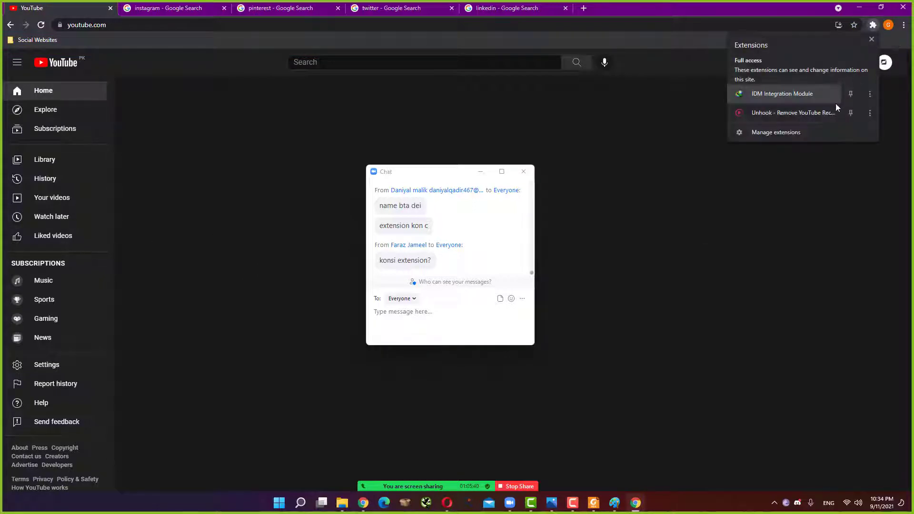
click(827, 115)
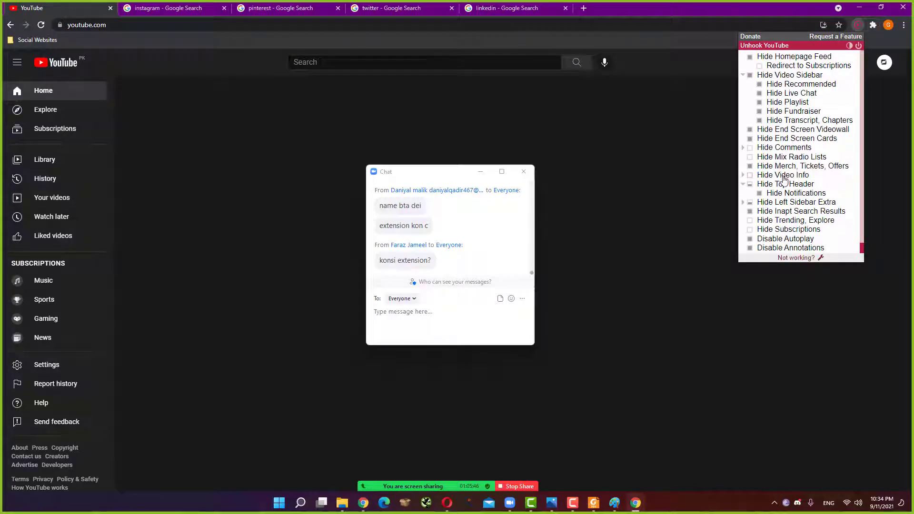
scroll(784, 179, down, 1)
scroll(784, 179, up, 1)
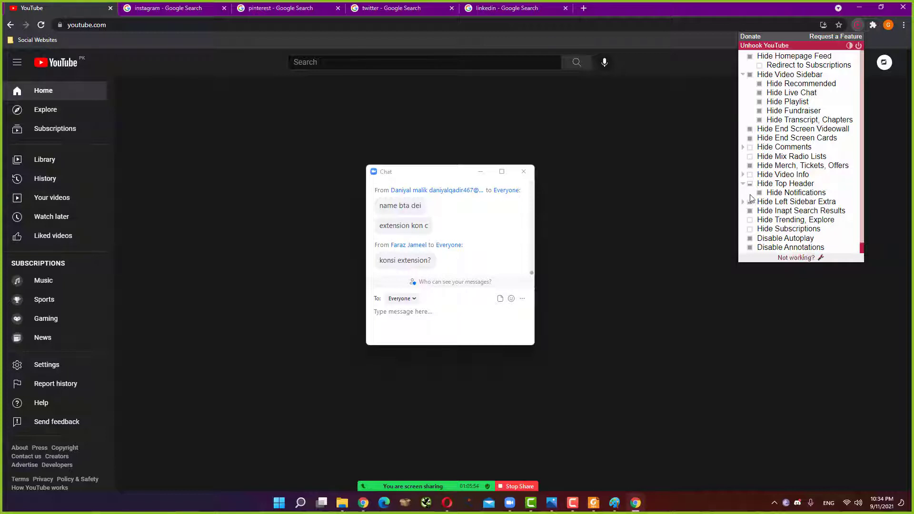
scroll(751, 197, down, 1)
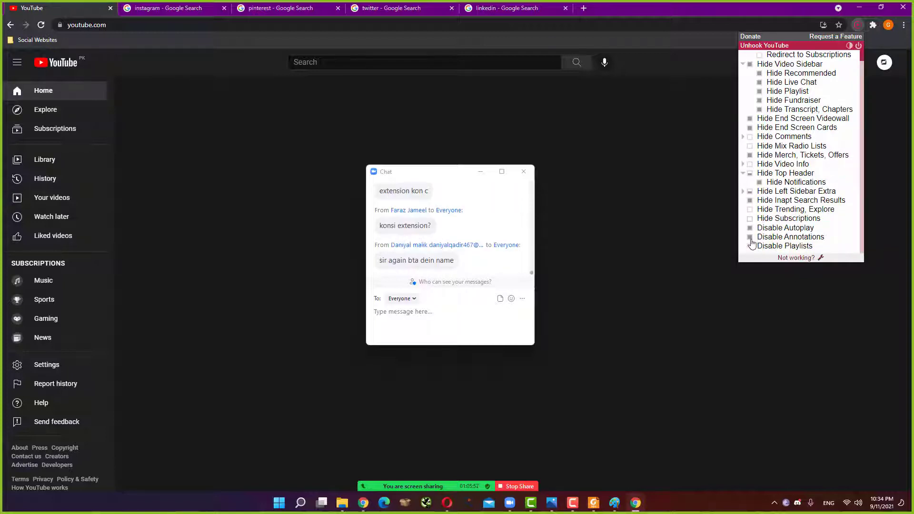
Close the Unhook popup and start searching 'unhook' in a new tab.
click(676, 156)
key(ctrl+t)
text(unhook)
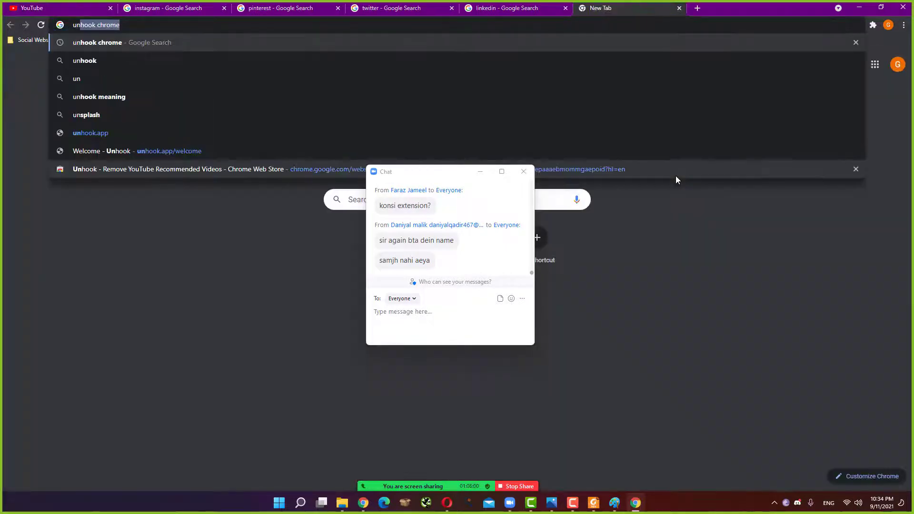
Search Google for 'unhook chrome', then close the results tab to return to YouTube.
text(ome)
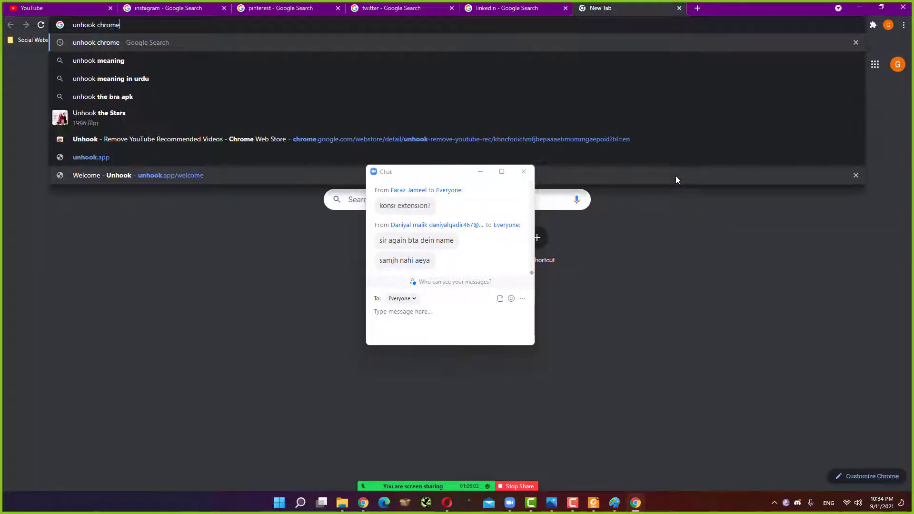
key(Return)
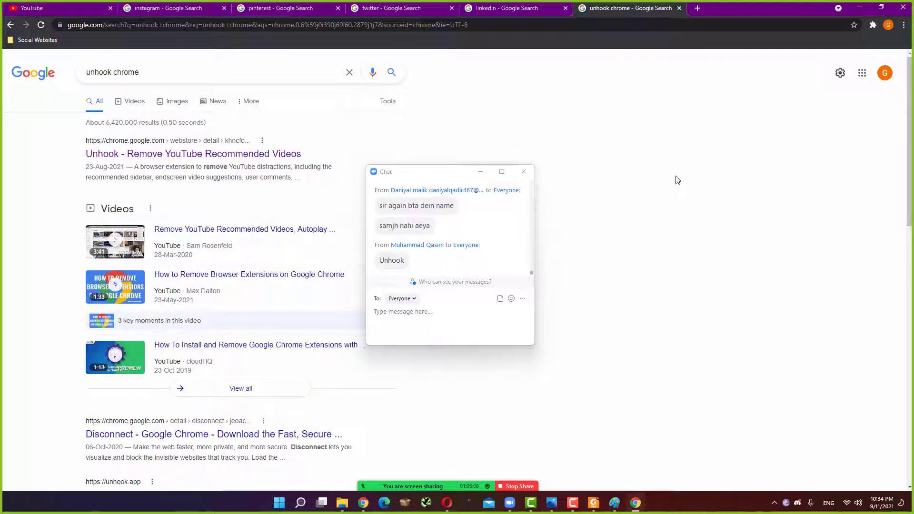
key(ctrl+w)
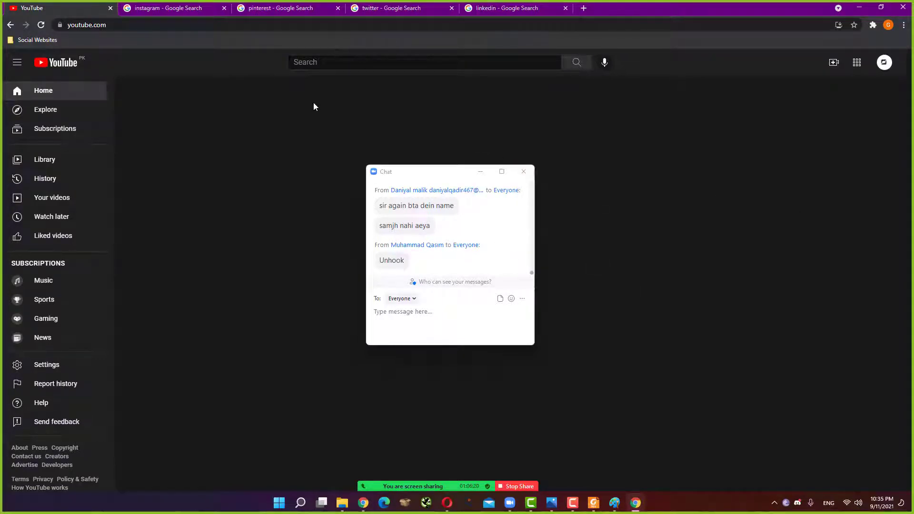
Sign in to Instagram with the Gaming Silk account e-mail and password.
click(53, 42)
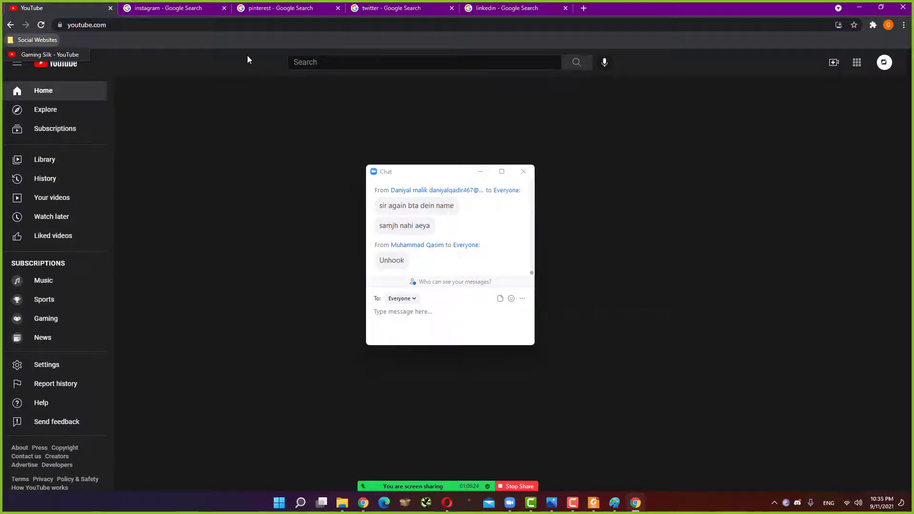
click(189, 8)
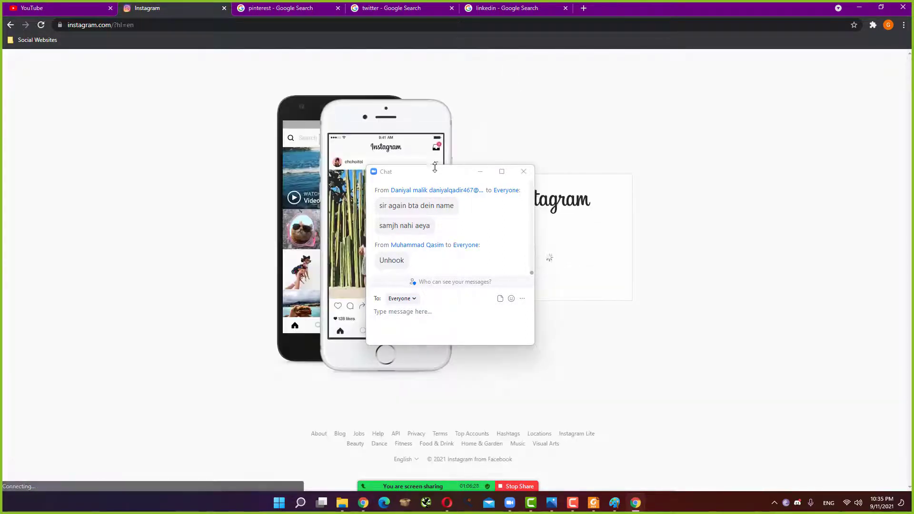
drag(435, 167, 707, 207)
click(527, 169)
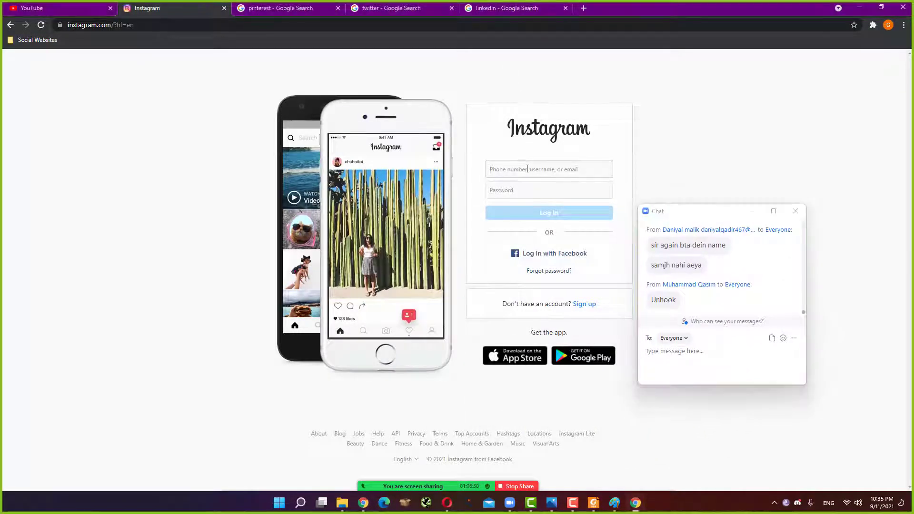
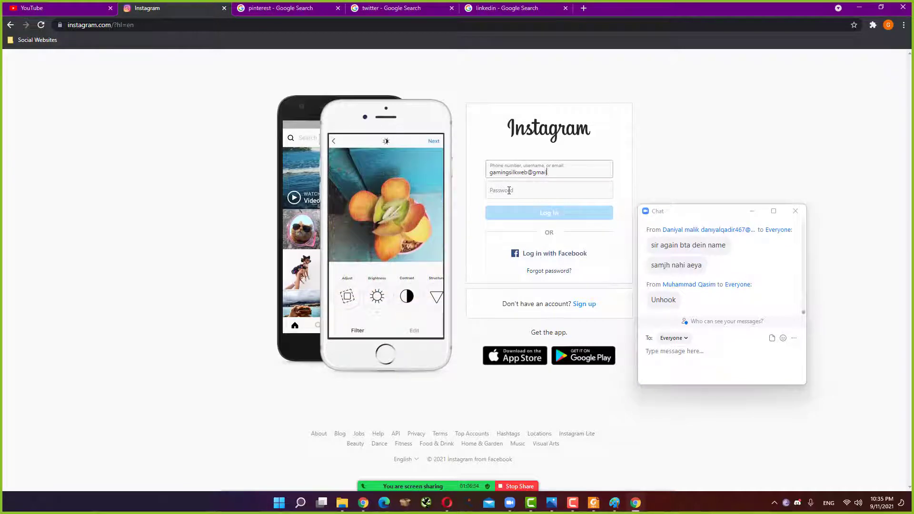
click(509, 190)
text(•••••••)
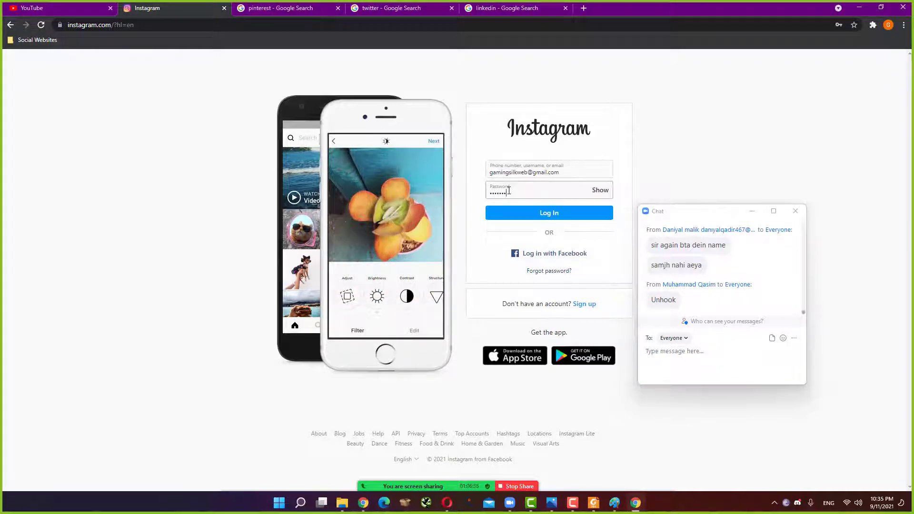
key(Return)
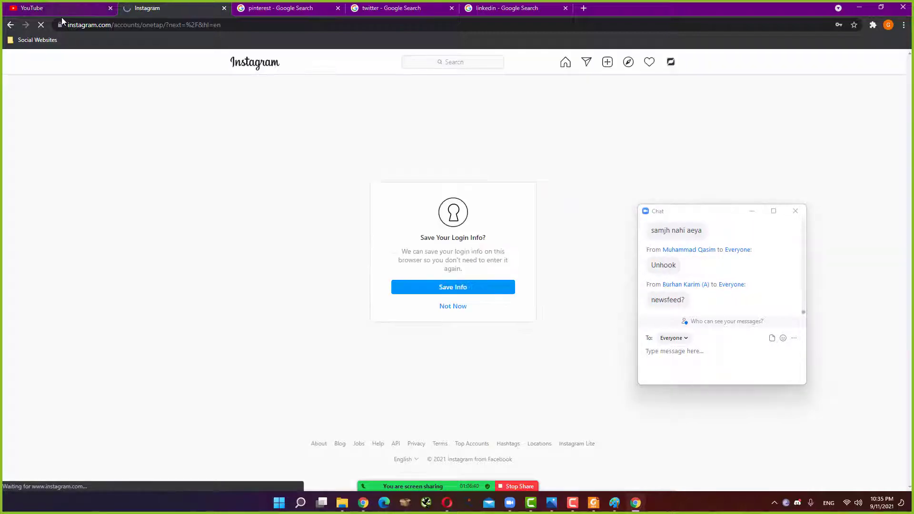
Decline the save-login and notifications prompts, and bookmark Instagram under Social Websites.
click(460, 307)
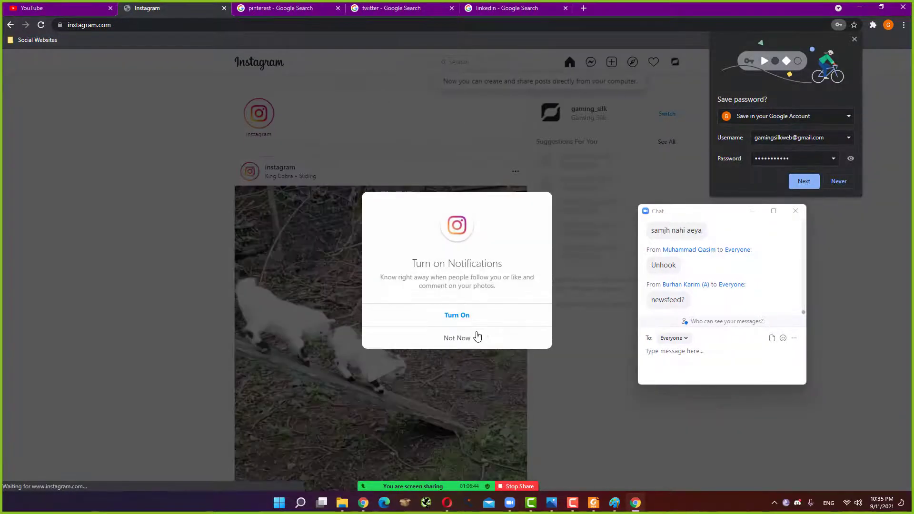
click(471, 338)
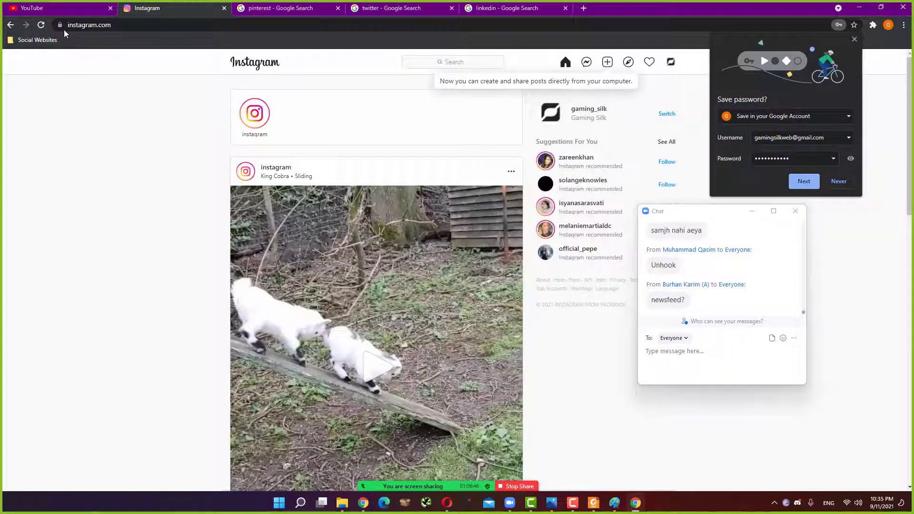
drag(64, 29, 37, 47)
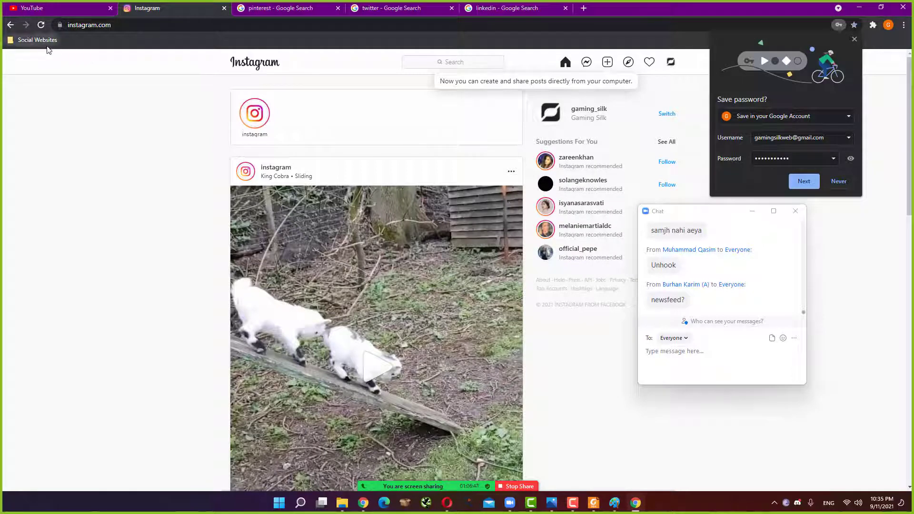
click(281, 9)
Open Pinterest's login dialog, then load facebook.com in the other browser window.
click(127, 150)
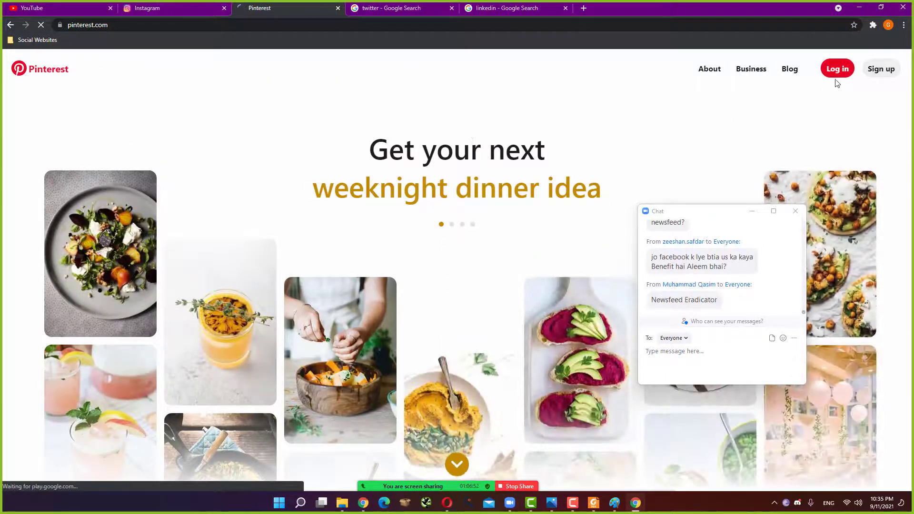
click(837, 70)
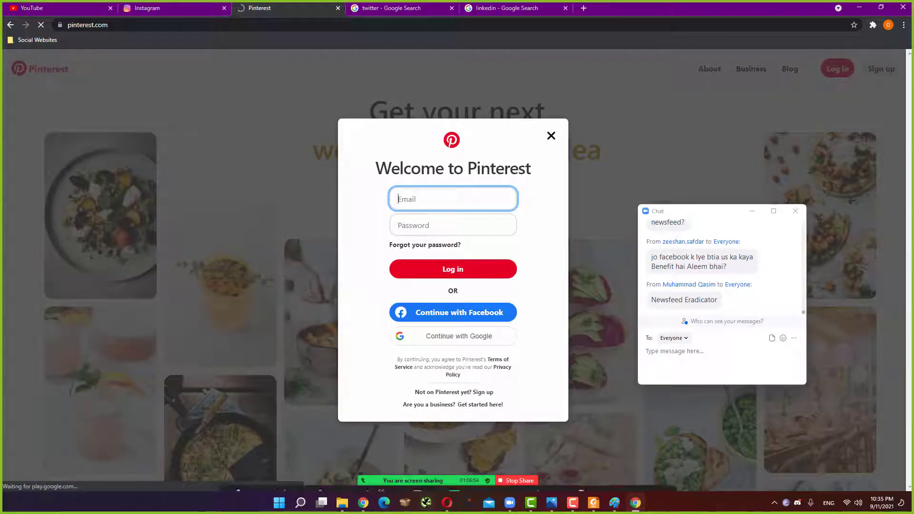
click(364, 503)
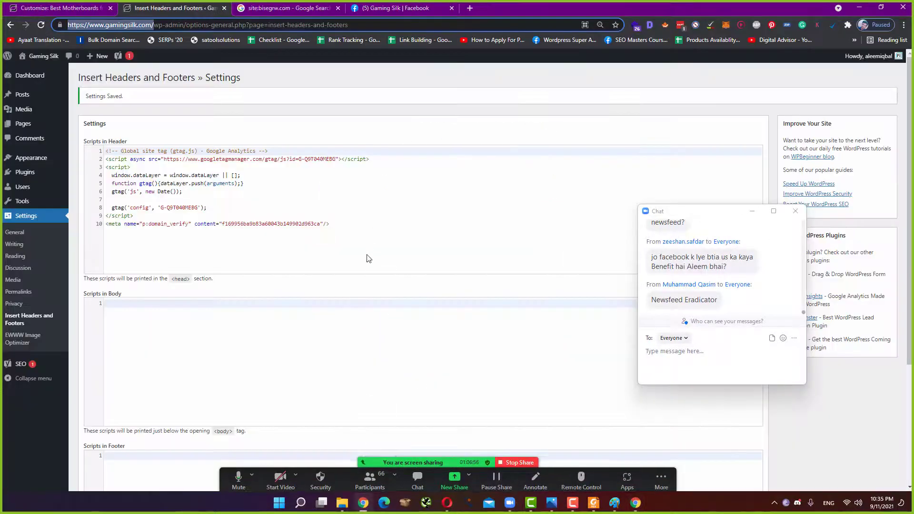
key(ctrl+t)
text(facebook.com)
key(Return)
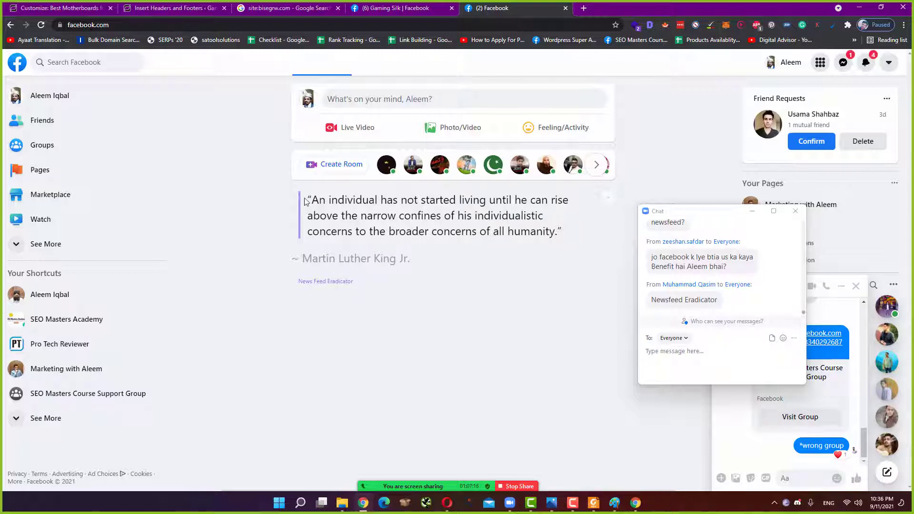
Select the inspirational quote shown in place of Facebook's news feed, then clear the selection.
drag(305, 202, 281, 200)
click(569, 233)
click(466, 50)
Sign in to Pinterest with the Gaming Silk account e-mail and password, then bookmark it under Social Websites.
key(alt+Tab)
key(alt+Tab)
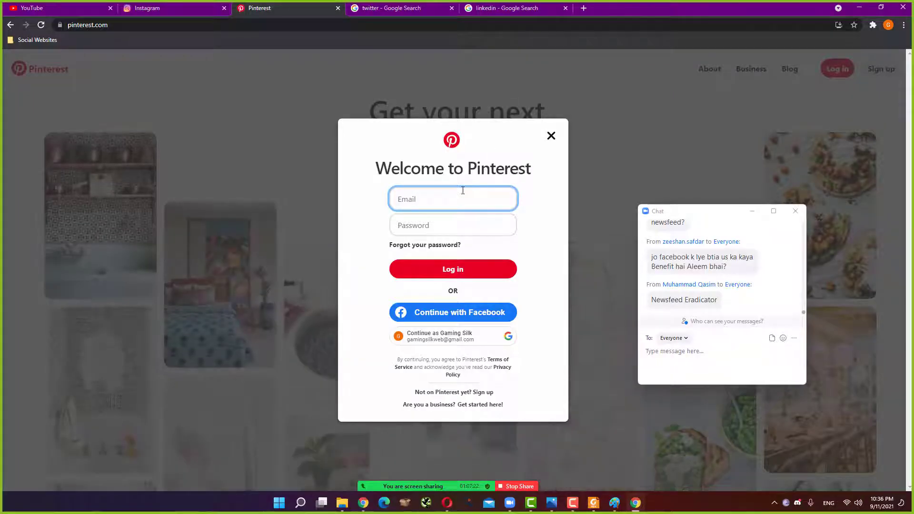
text(ama)
key(BackSpace)
key(BackSpace)
key(BackSpace)
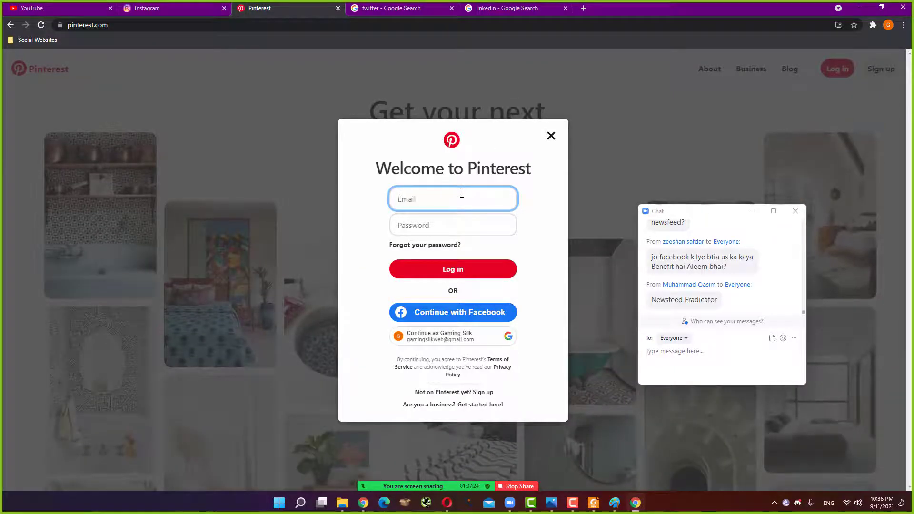
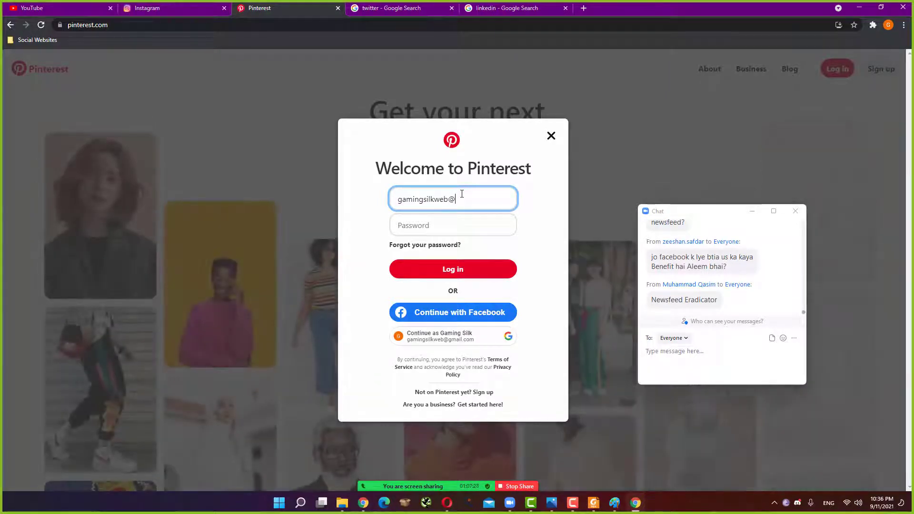
key(Tab)
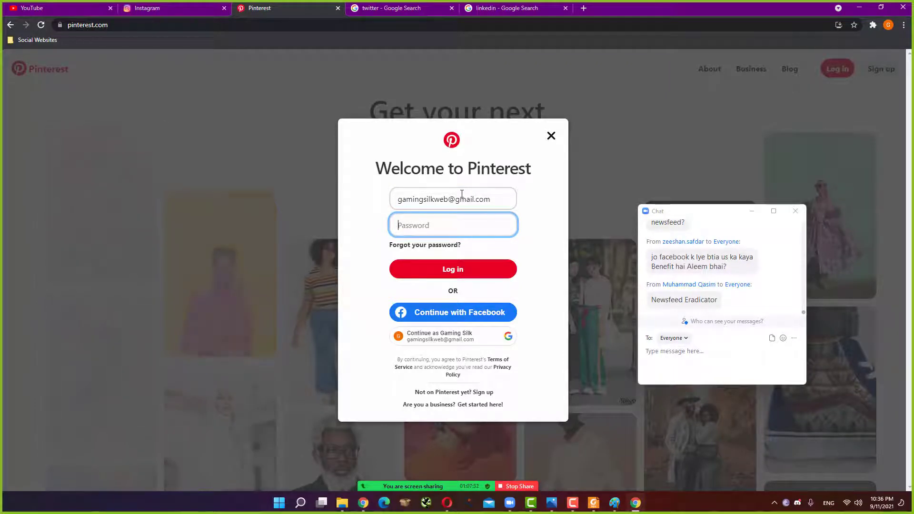
text(•••••••••••)
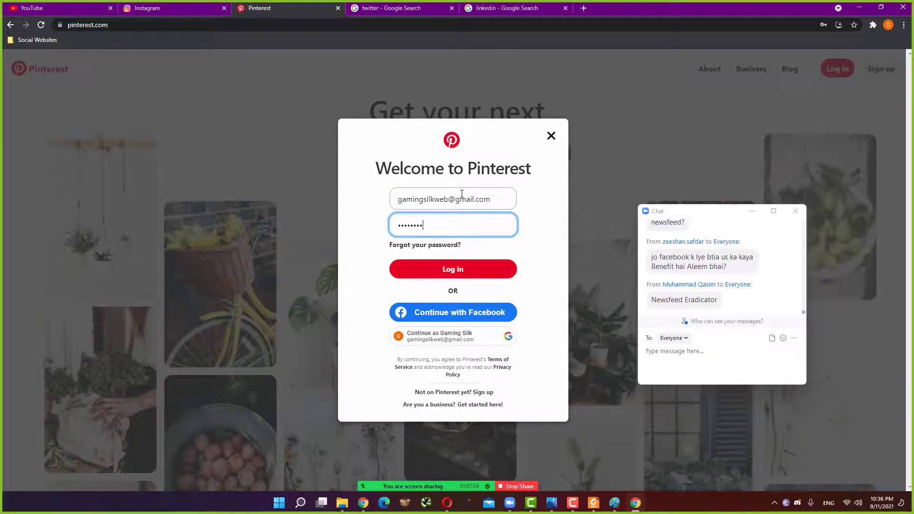
key(Return)
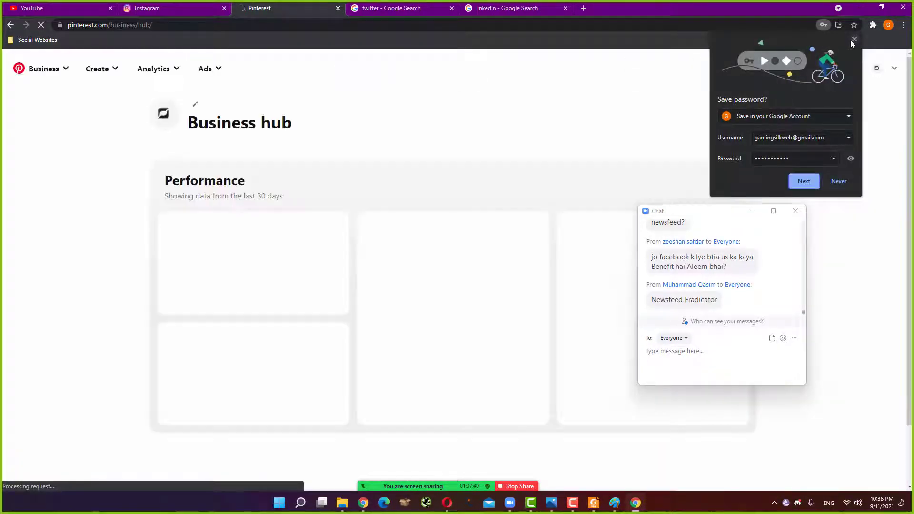
click(854, 39)
drag(59, 25, 41, 57)
Open twitter.com from the search results and choose sign-in with email or username.
click(403, 6)
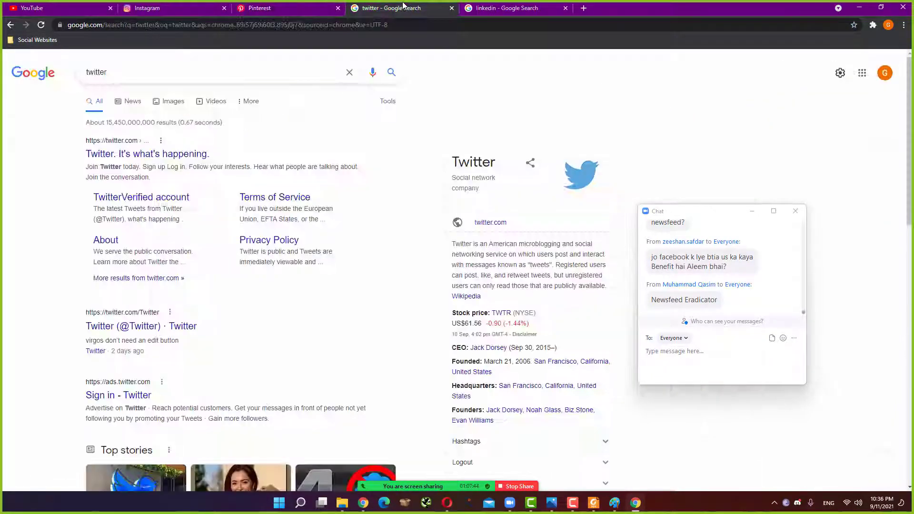
click(160, 155)
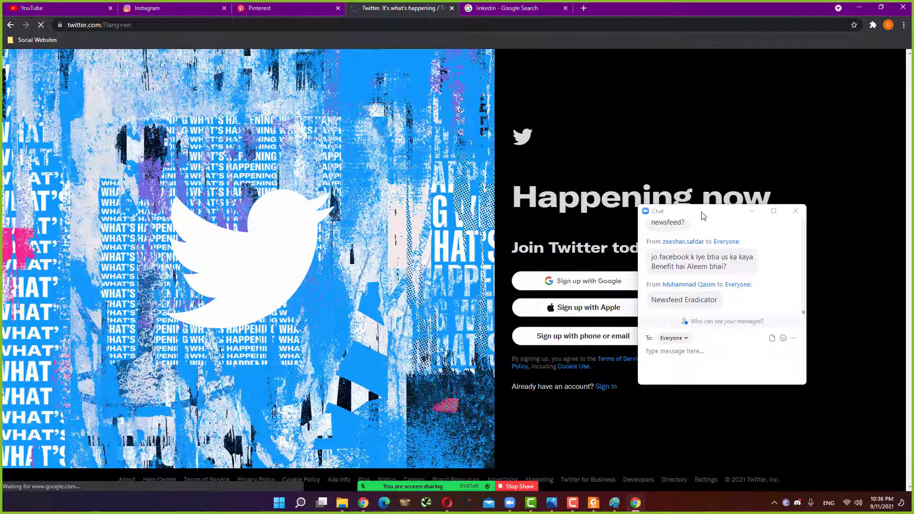
drag(703, 216, 779, 169)
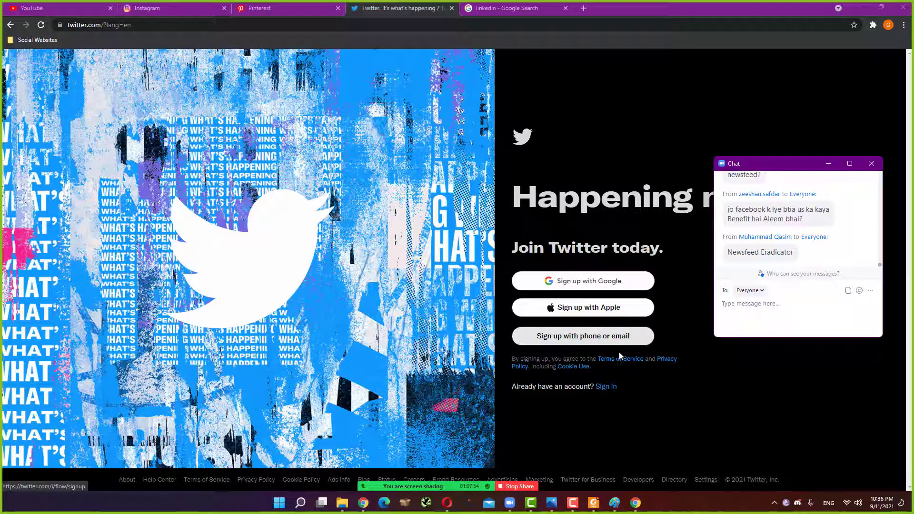
click(604, 386)
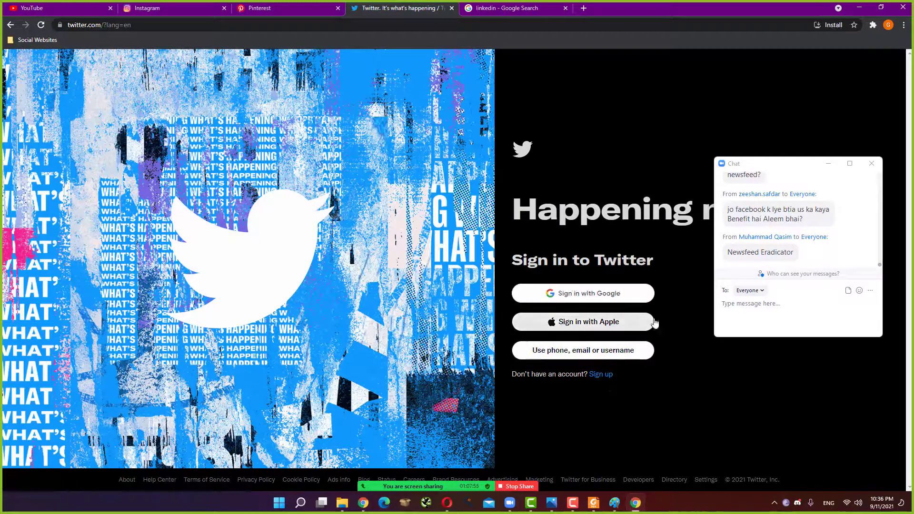
drag(745, 166, 197, 277)
click(569, 357)
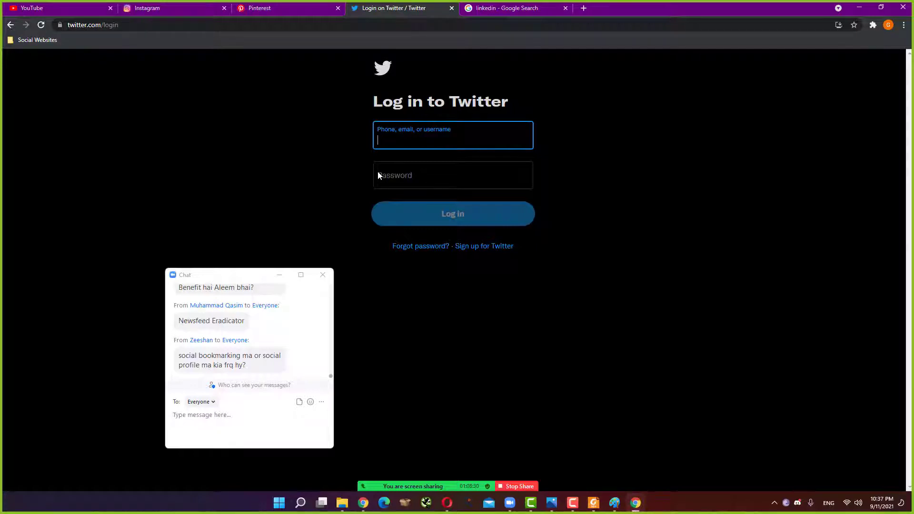
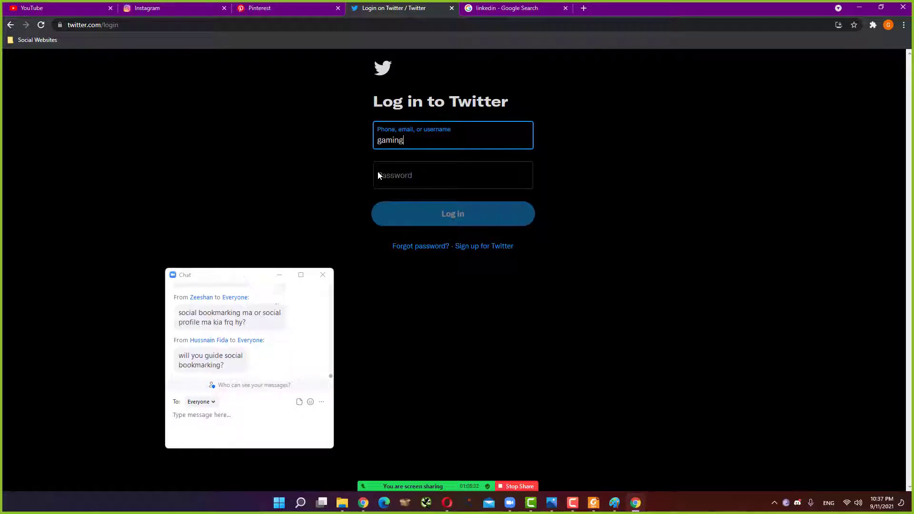
Sign in to Twitter with the Gaming Silk account e-mail and password, dismissing the save-password prompt.
click(380, 176)
text(••)
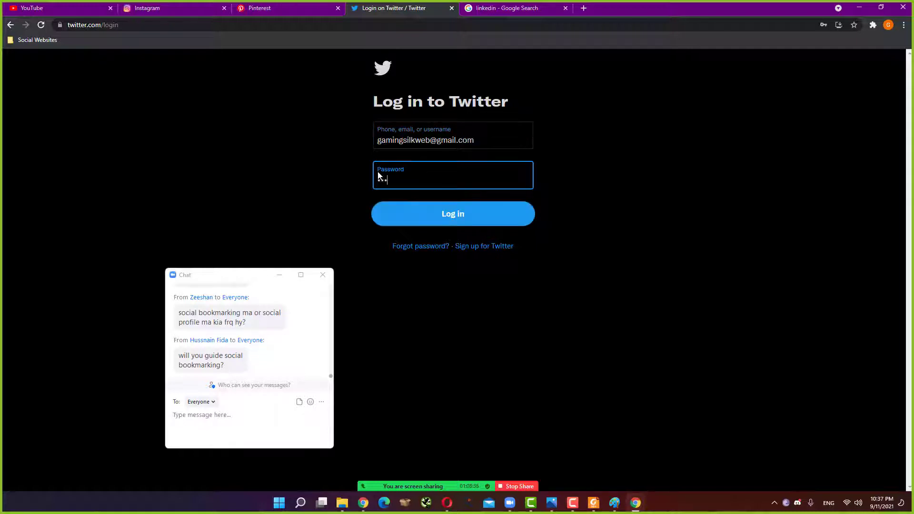
key(Return)
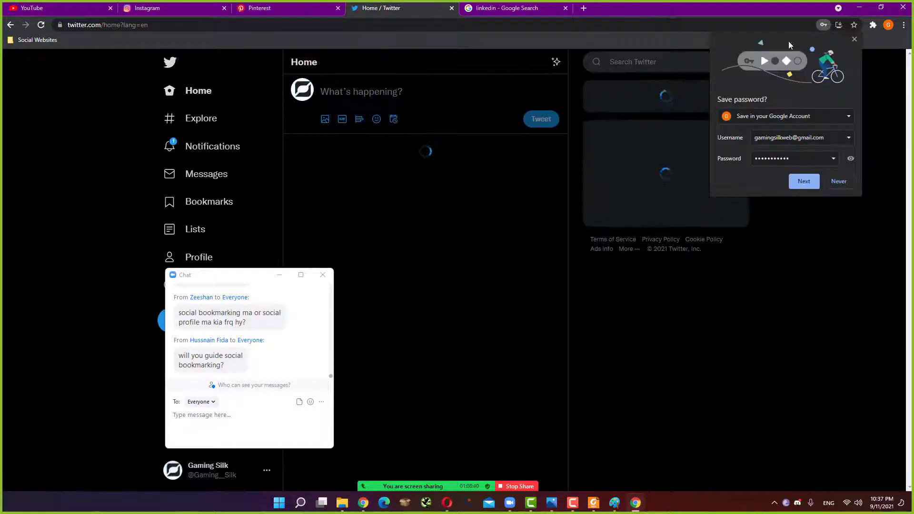
click(854, 38)
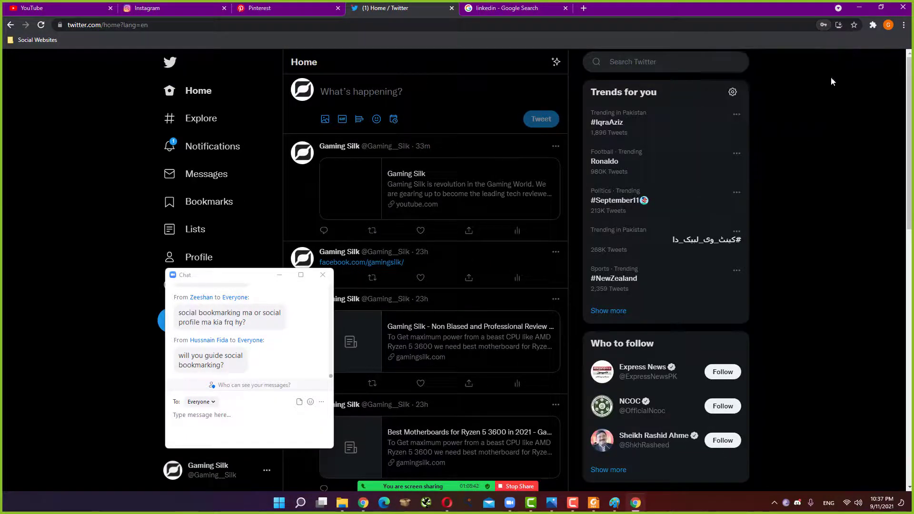
Open the #IqraAziz trend, return to the Home timeline, and look through the Social Websites bookmarks.
click(715, 136)
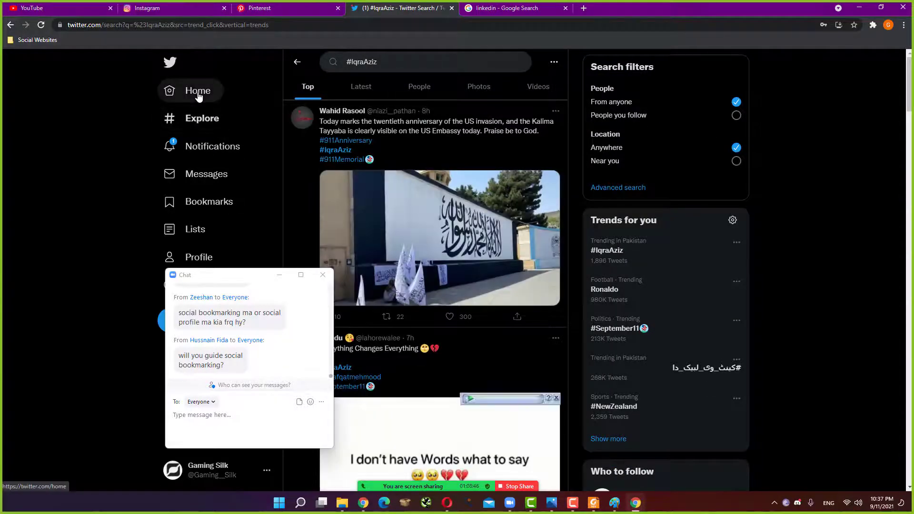
click(198, 92)
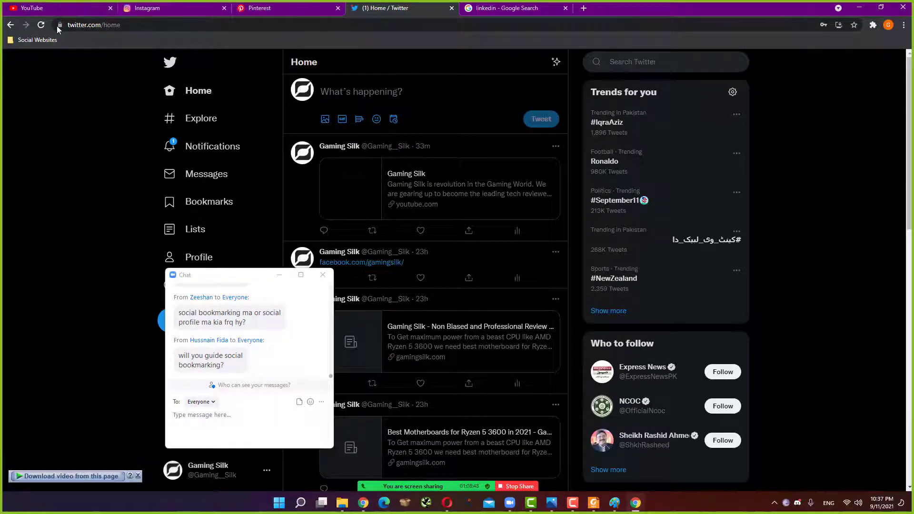
click(41, 40)
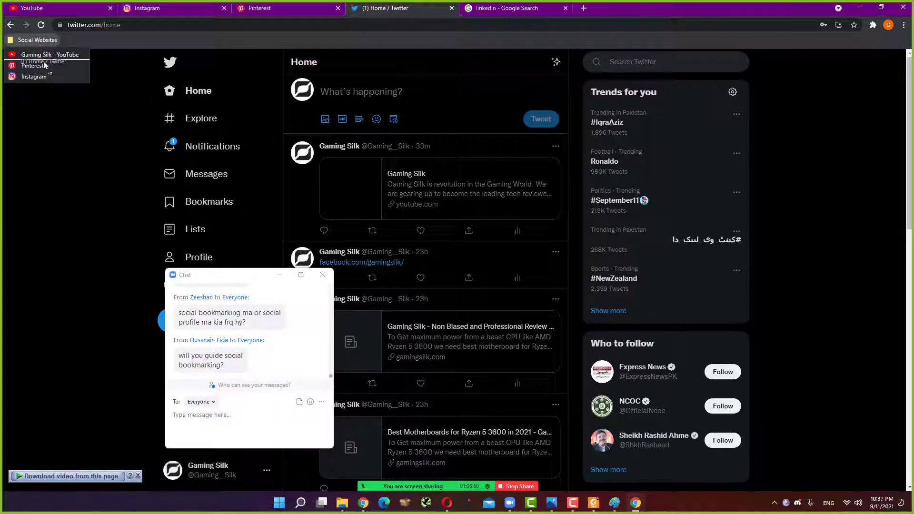
click(208, 57)
click(528, 8)
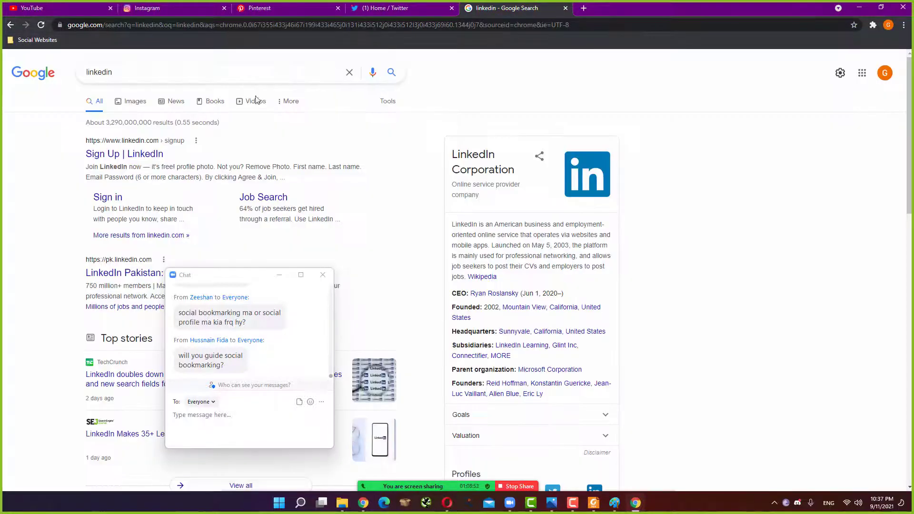
Sign in to LinkedIn with the Gaming Silk account e-mail and password, skipping the phone-number prompt.
click(117, 200)
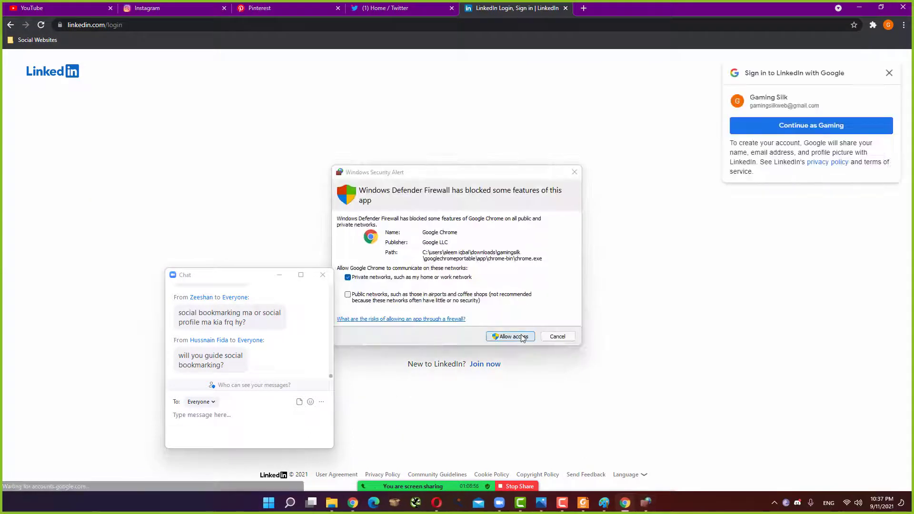
click(519, 334)
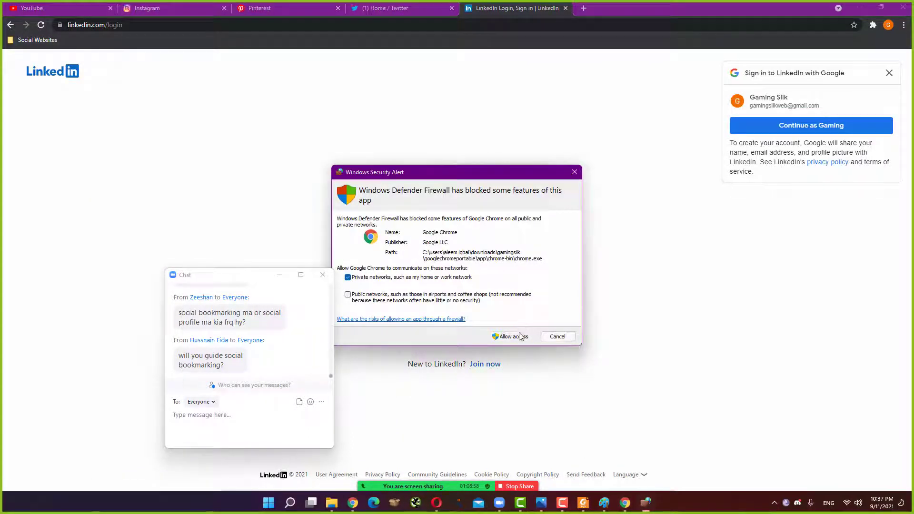
click(438, 230)
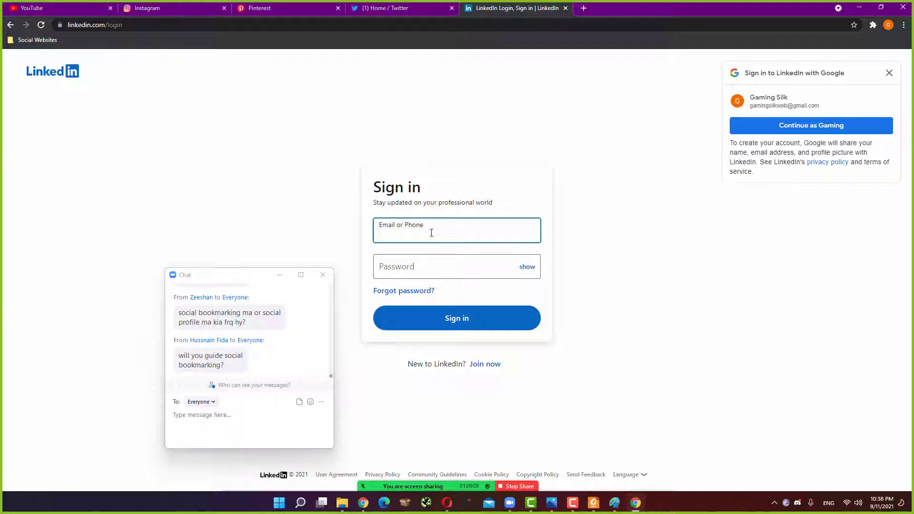
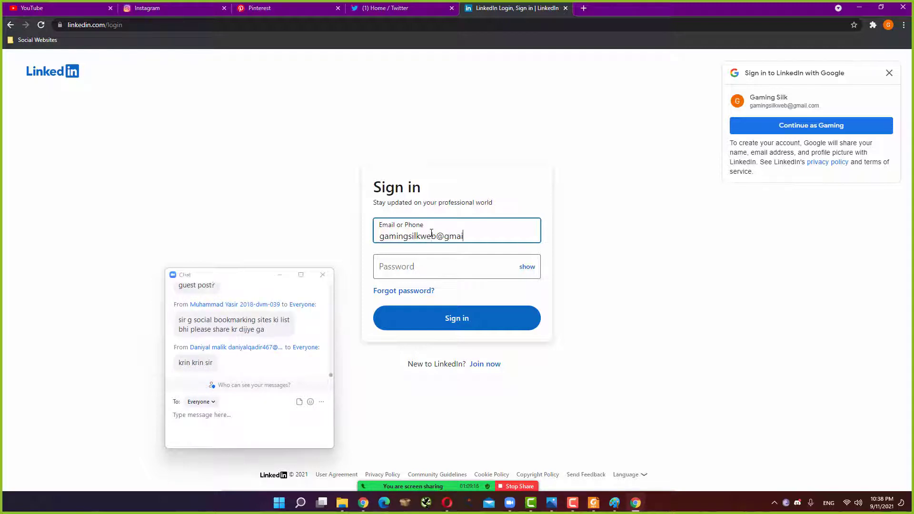
key(Tab)
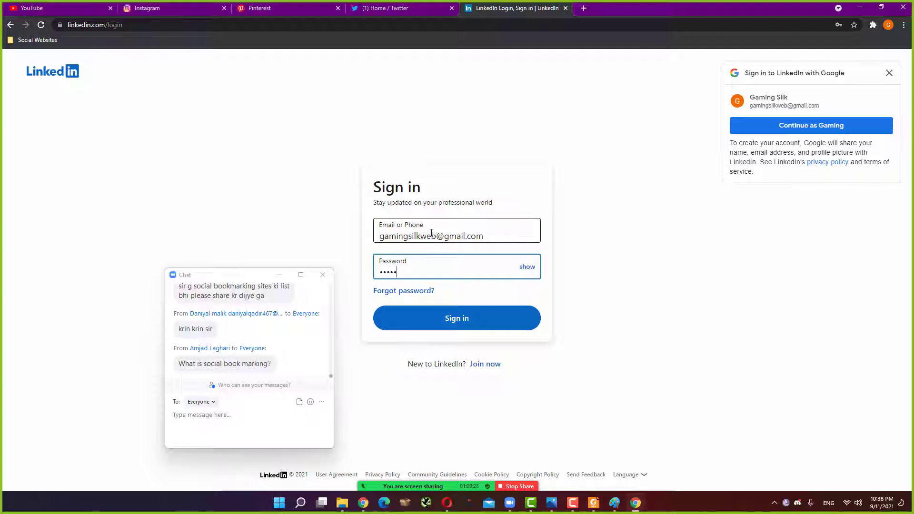
text(1)
key(Return)
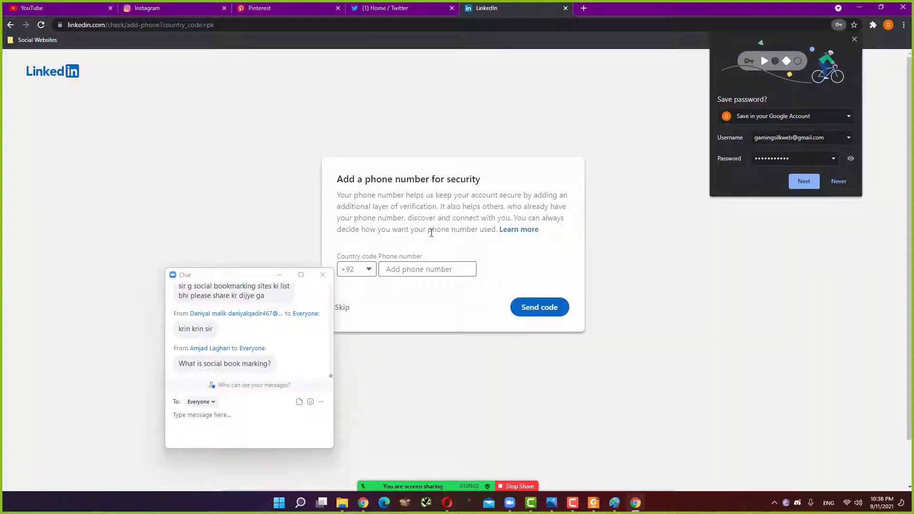
click(342, 308)
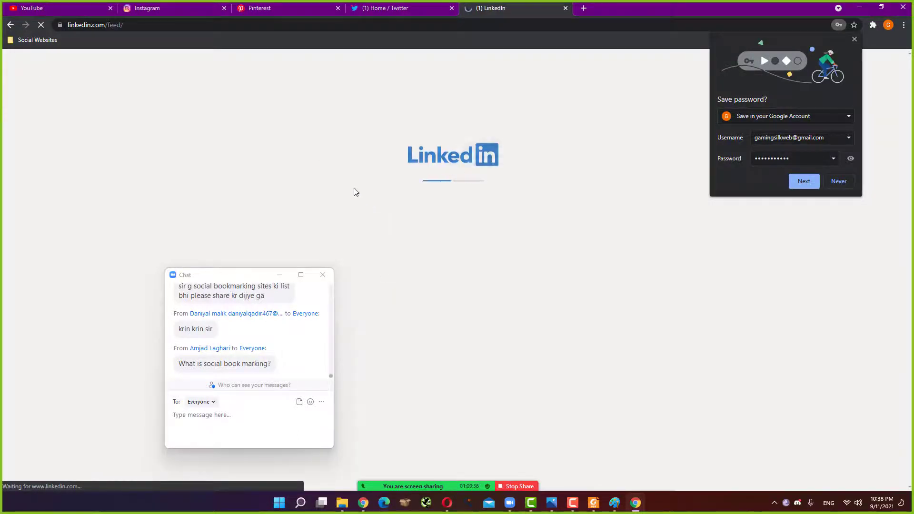
Bookmark LinkedIn under Social Websites and open Gaming Silk's Ryzen 5 3600 motherboards post activity.
click(30, 40)
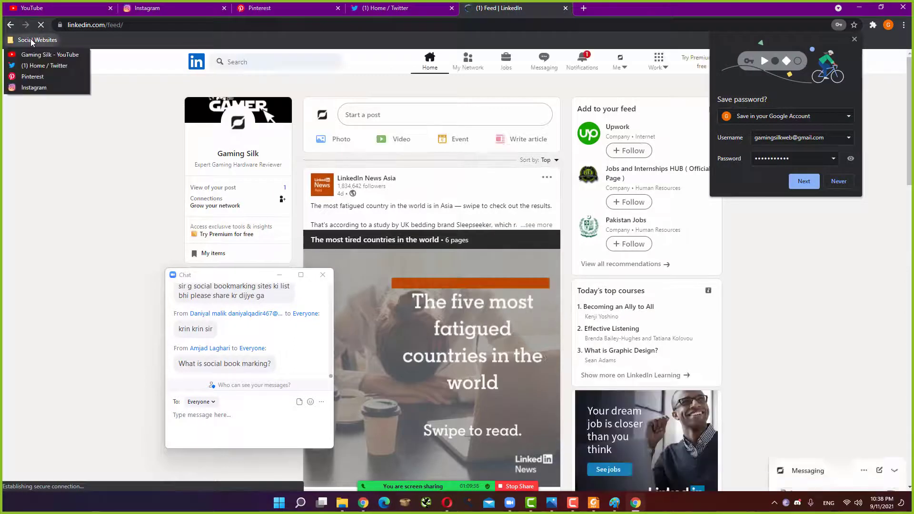
drag(59, 25, 42, 52)
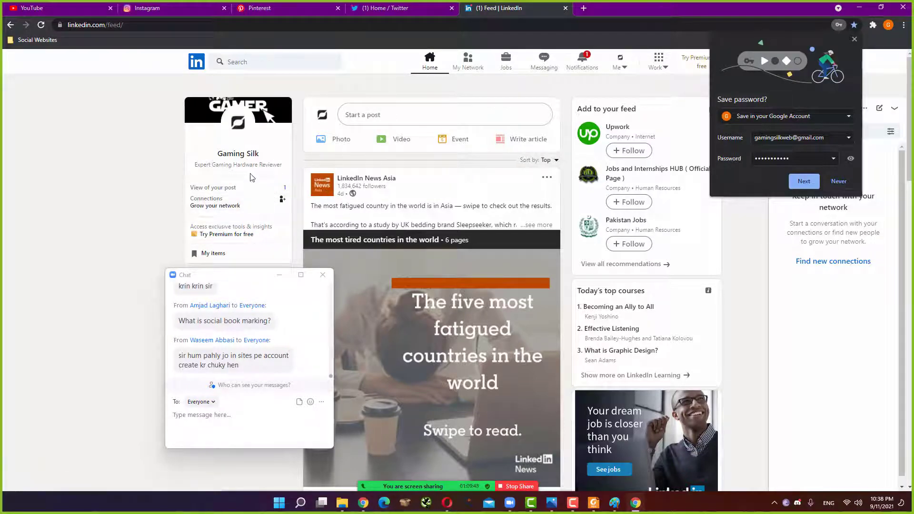
click(251, 188)
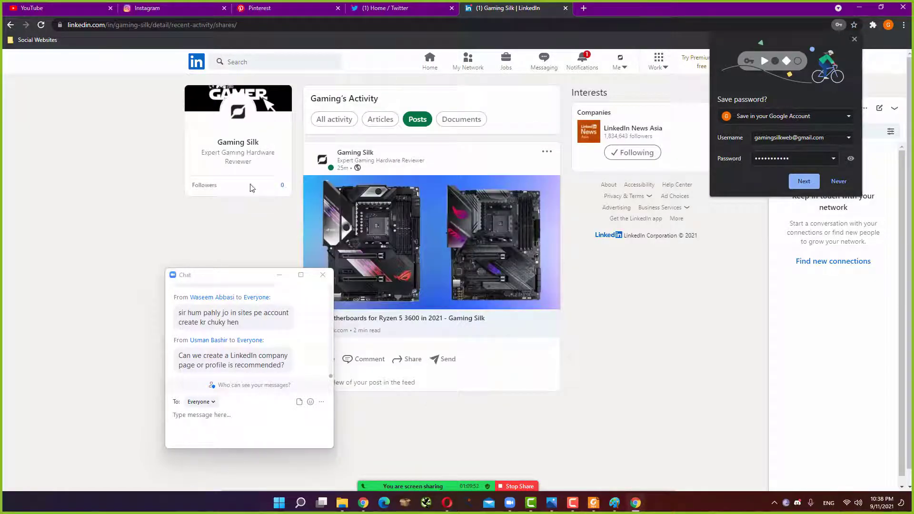
scroll(389, 242, down, 1)
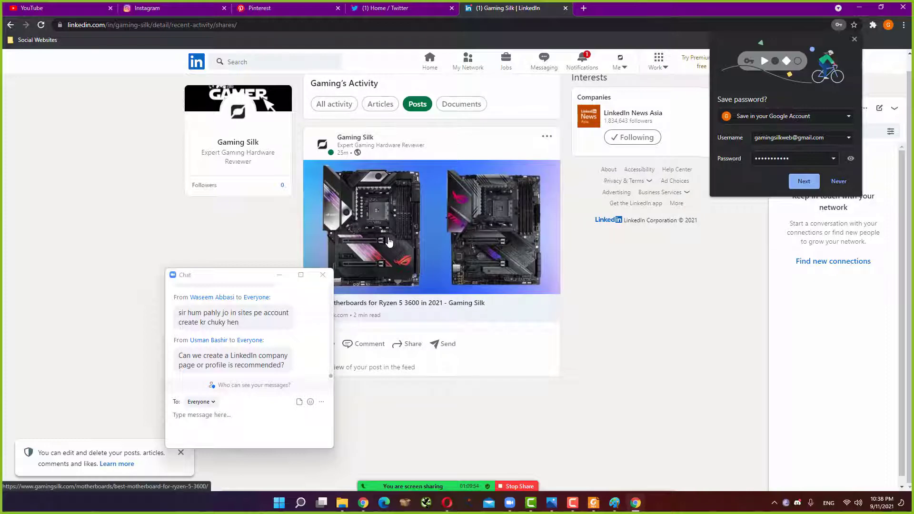
Search Google for the post's image link, then open LinkedIn's more-products panel.
right_click(389, 241)
click(443, 311)
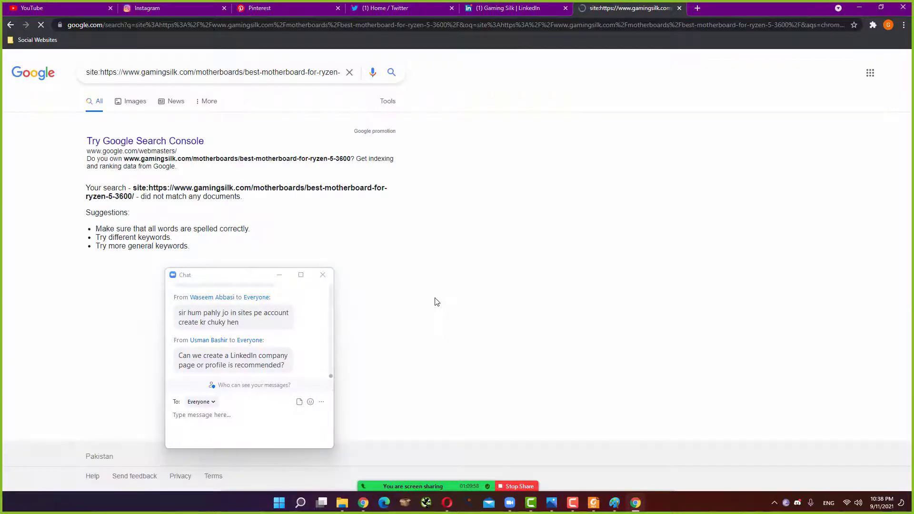
key(ctrl+shift+Tab)
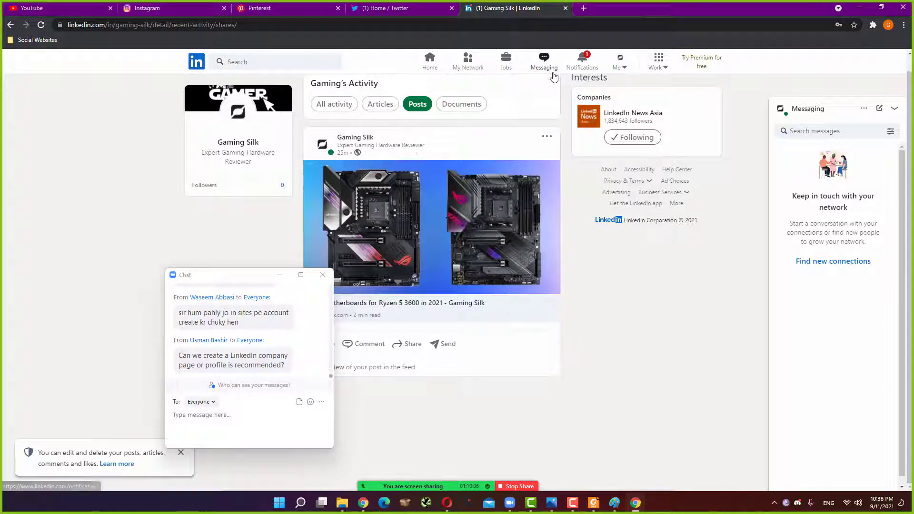
click(616, 69)
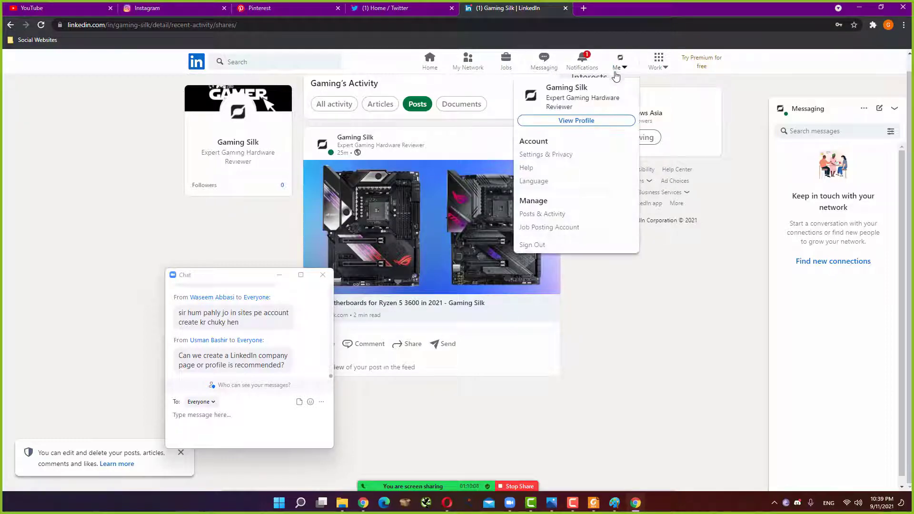
click(653, 71)
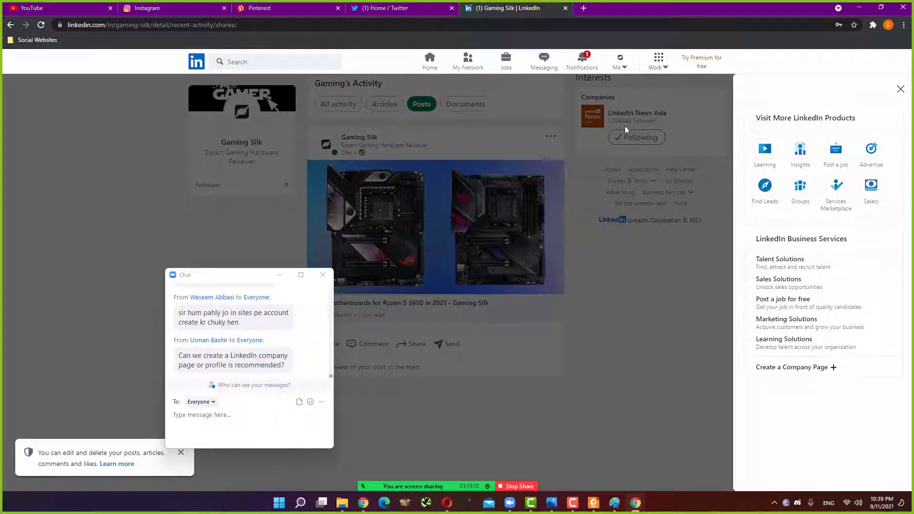
Start a small-business company page and begin filling in the company name Gaming Silk.
click(849, 370)
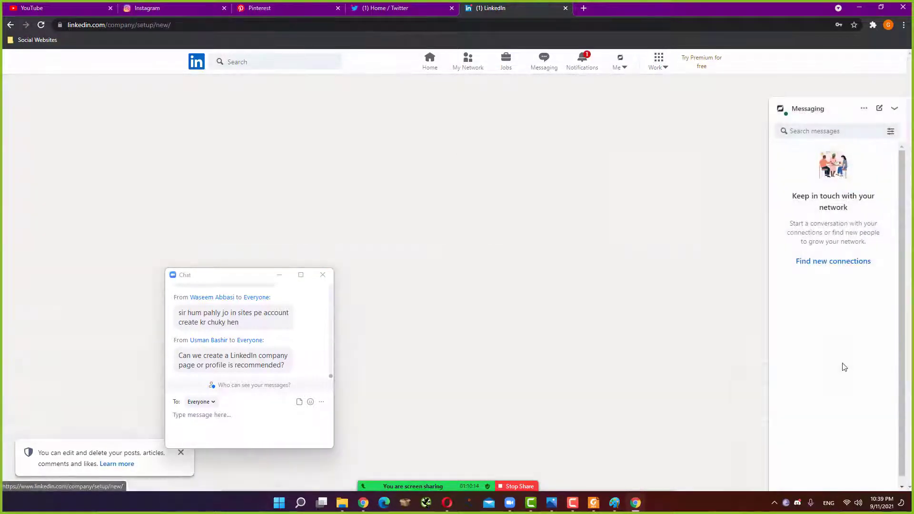
click(256, 195)
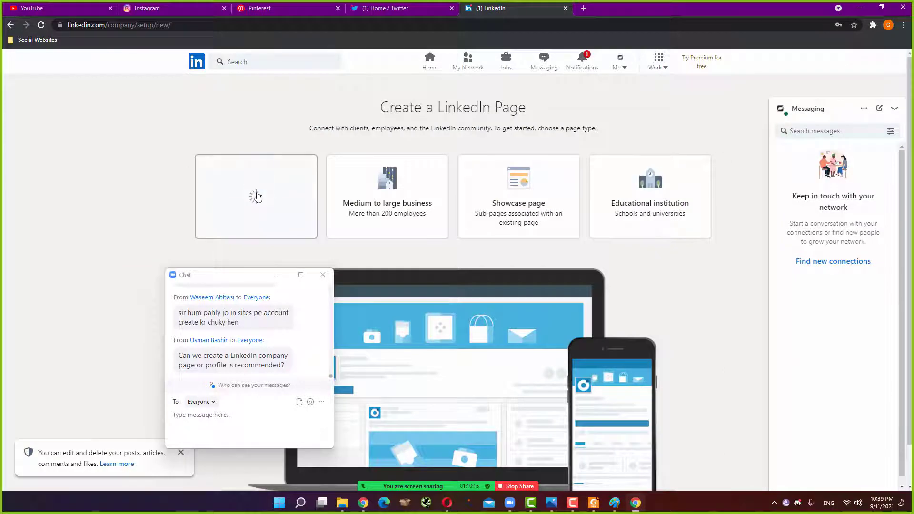
drag(263, 285, 701, 260)
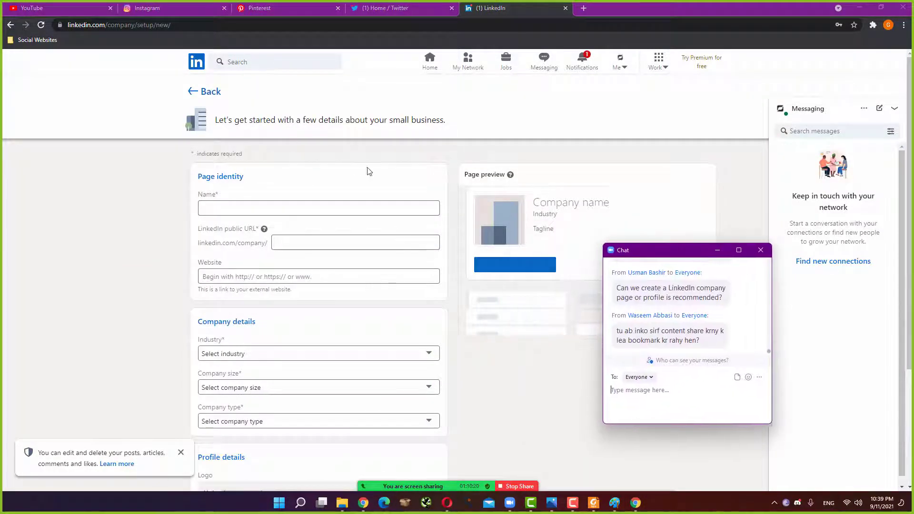
click(347, 211)
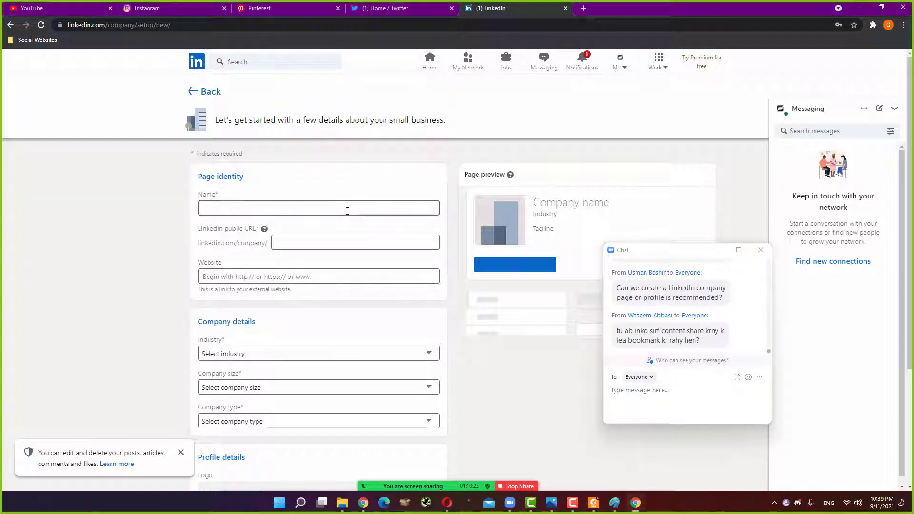
scroll(348, 211, down, 1)
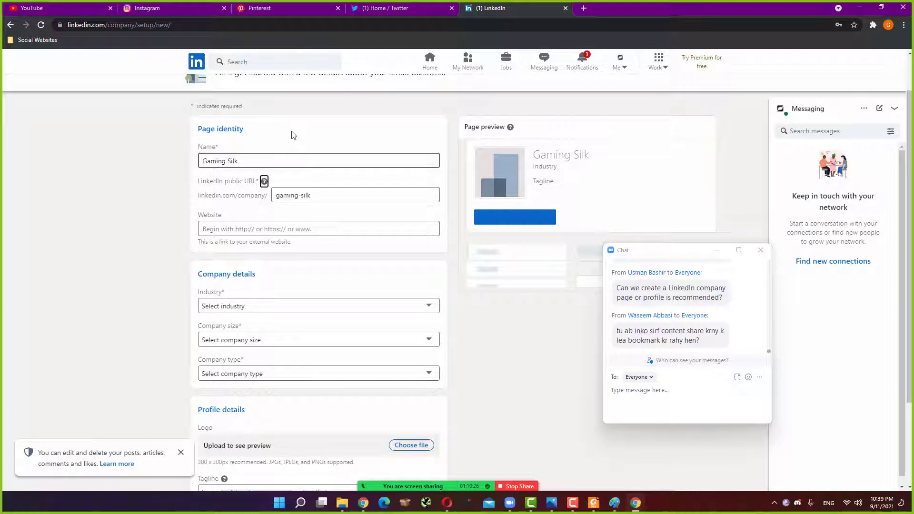
Fill the Website field with the gamingsilk.com address copied from a new tab.
key(Tab)
key(Tab)
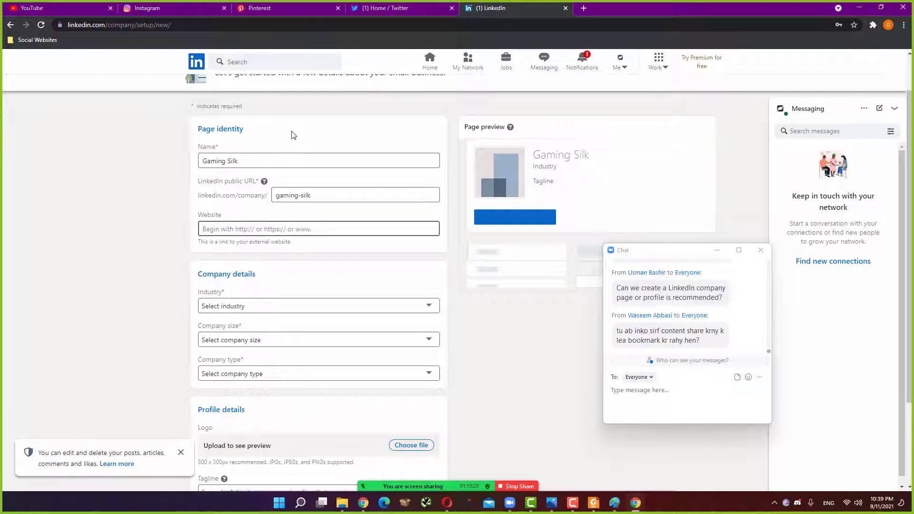
key(ctrl+t)
text(gamingsilk.com)
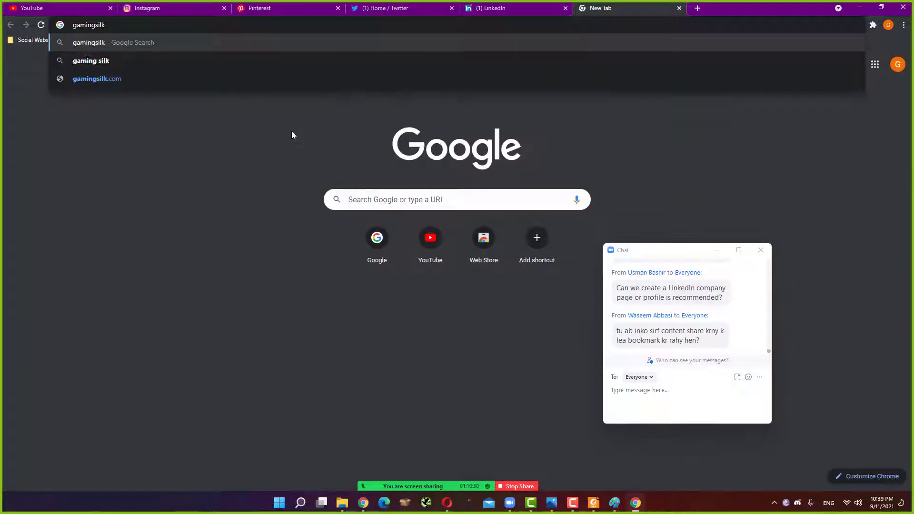
key(Return)
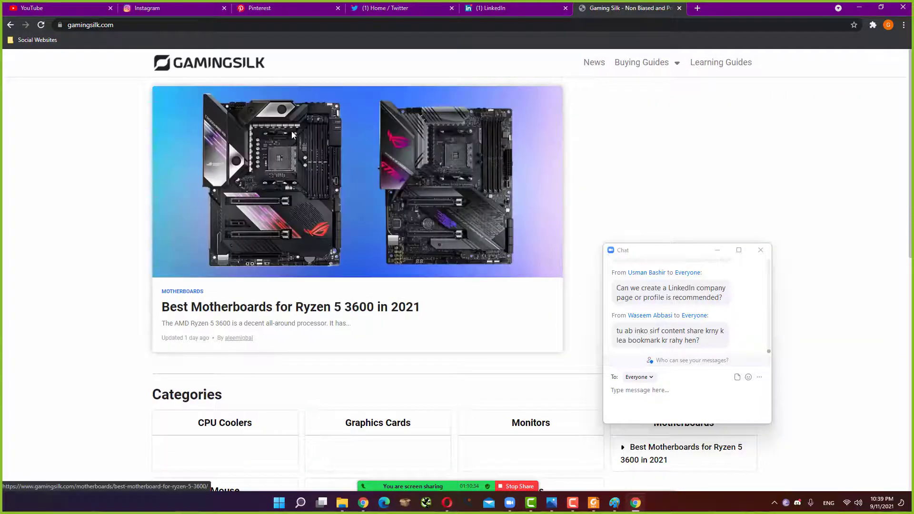
click(235, 27)
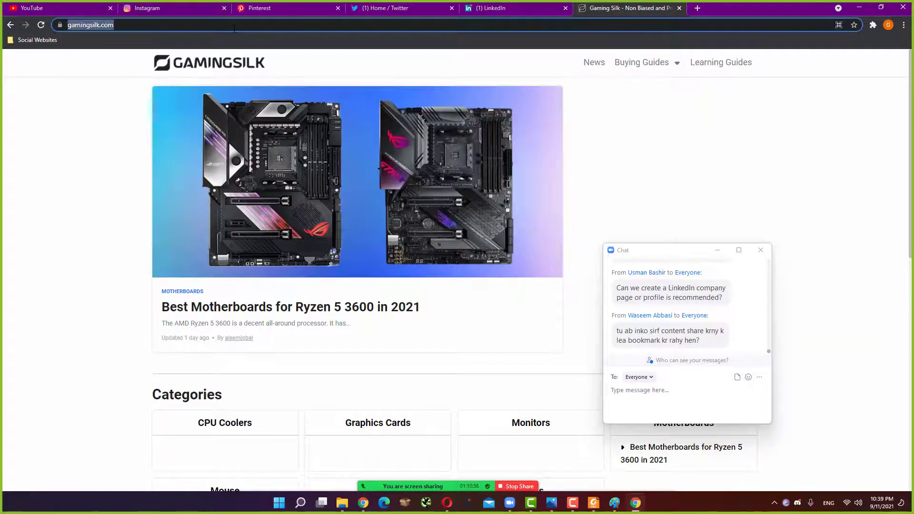
key(ctrl+c)
key(ctrl+shift+Tab)
key(ctrl+v)
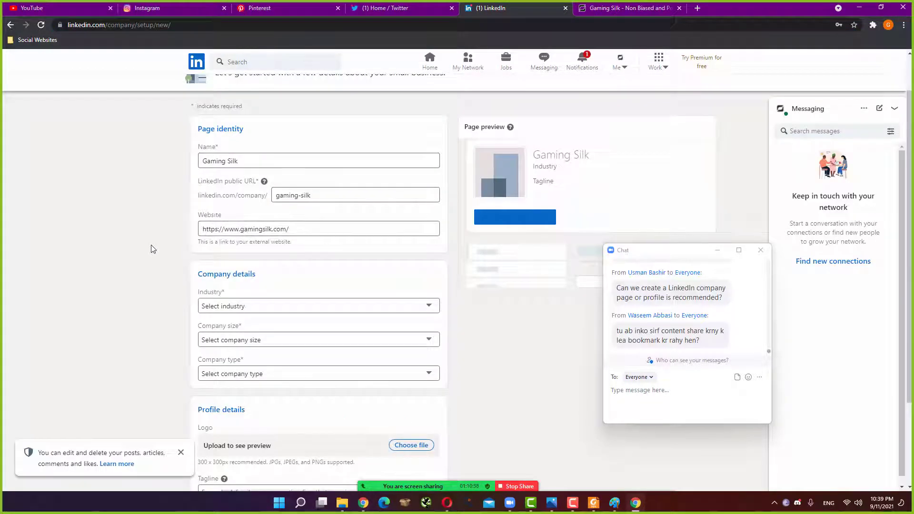
scroll(153, 249, down, 1)
Choose Computer Games as industry, 0–1 employees as size, and Self-employed as company type.
click(207, 259)
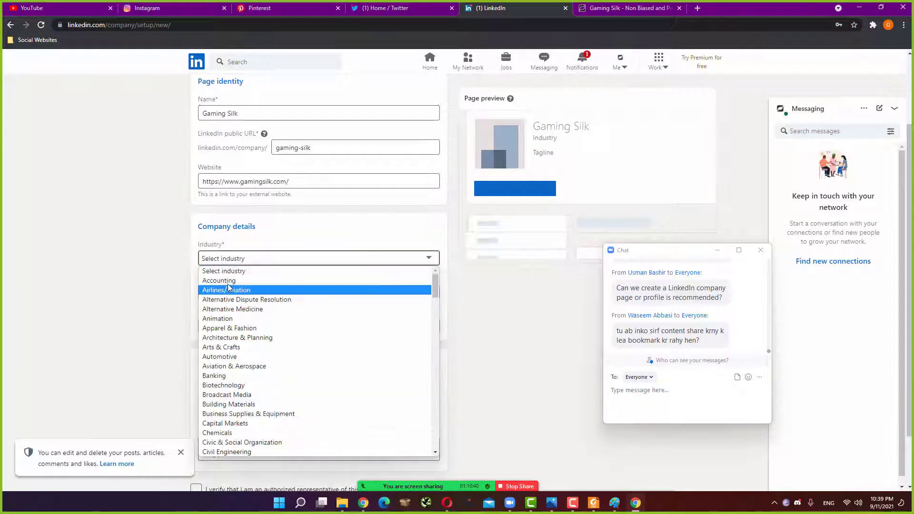
scroll(267, 338, down, 13)
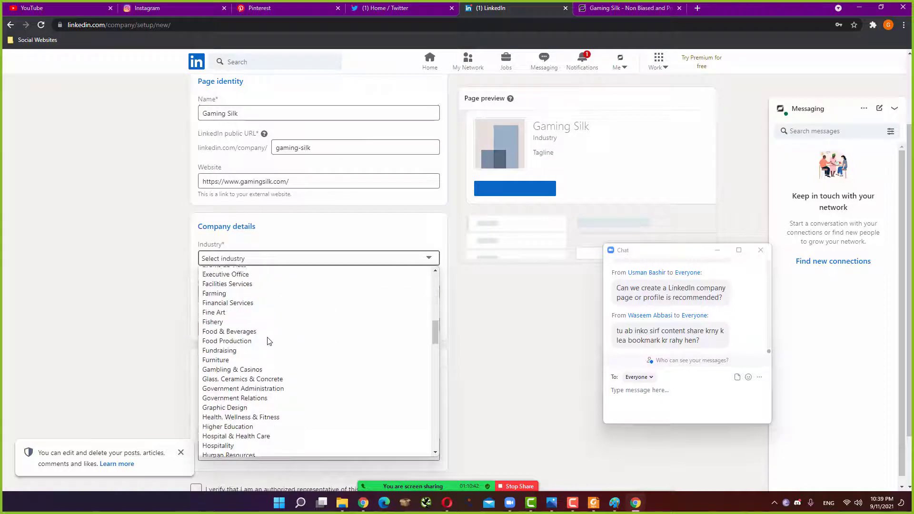
scroll(267, 335, up, 6)
click(266, 299)
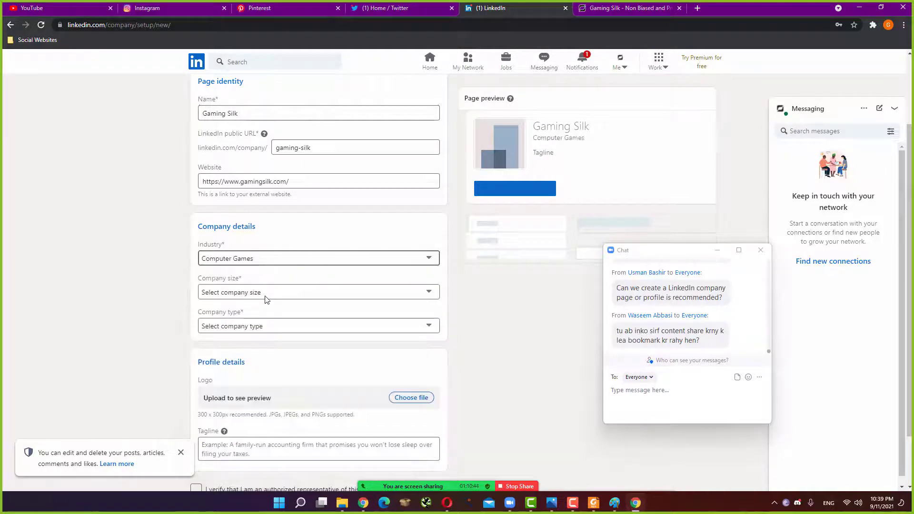
click(266, 295)
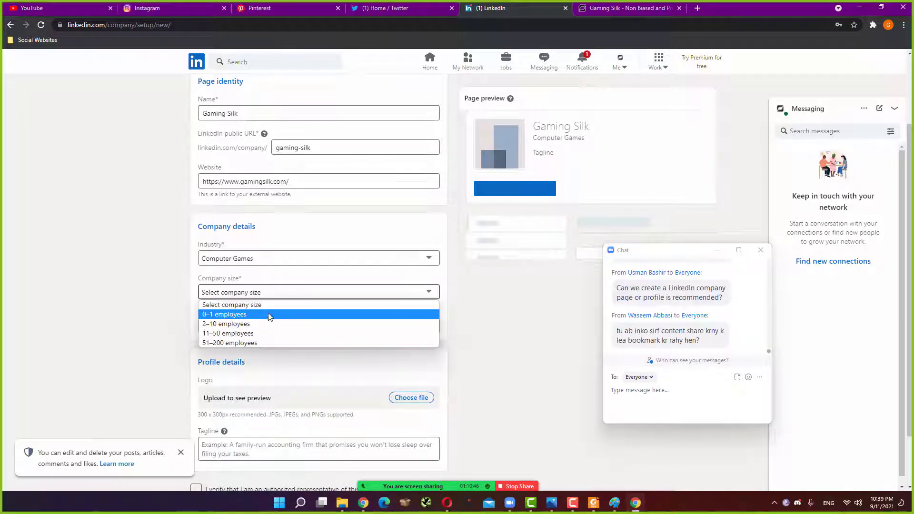
click(268, 315)
click(266, 326)
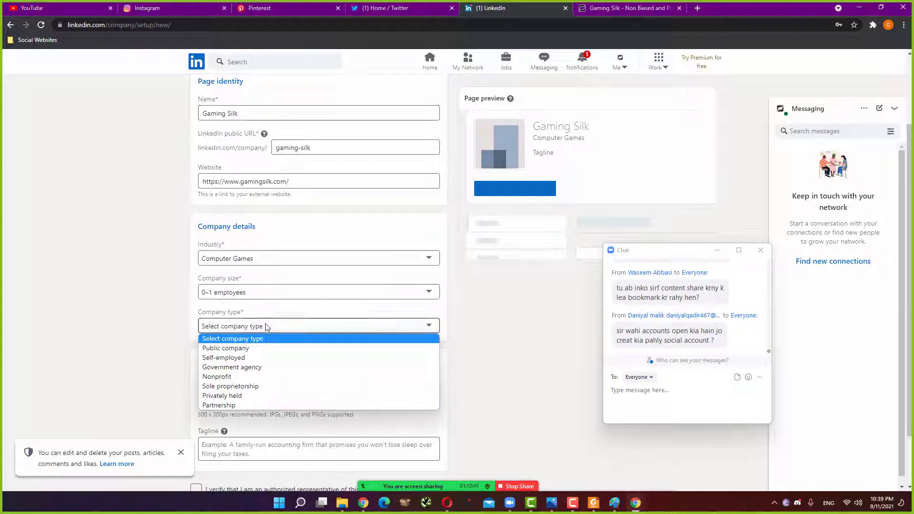
click(268, 358)
scroll(115, 298, down, 2)
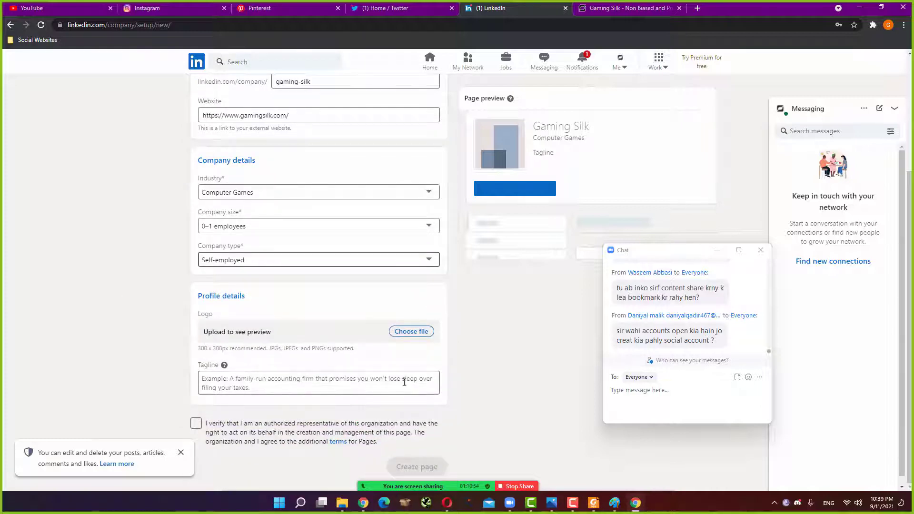
Upload Screenshot_6.jpg from Downloads as the Gaming Silk page logo.
click(417, 339)
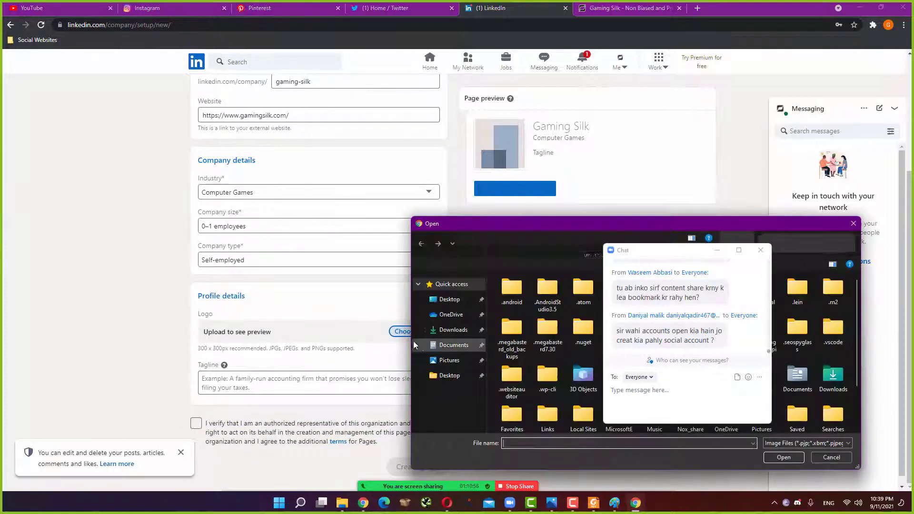
click(452, 329)
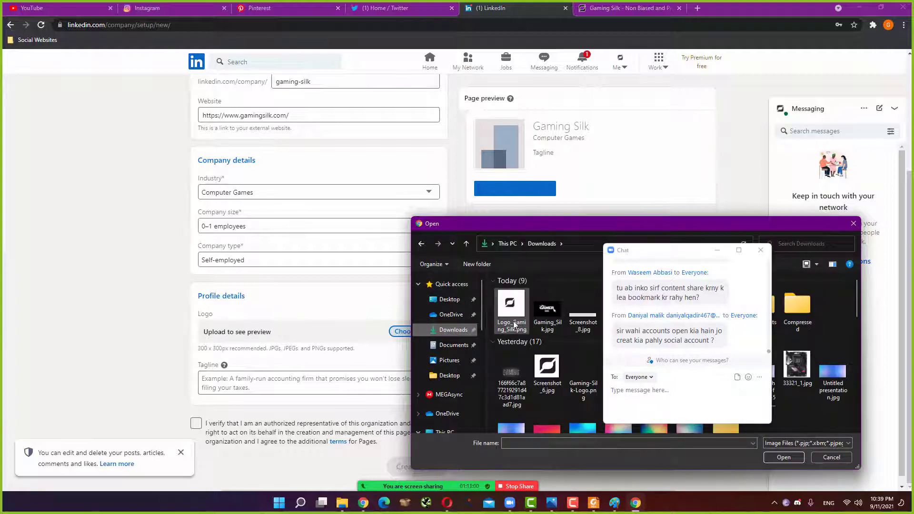
click(548, 367)
double_click(550, 370)
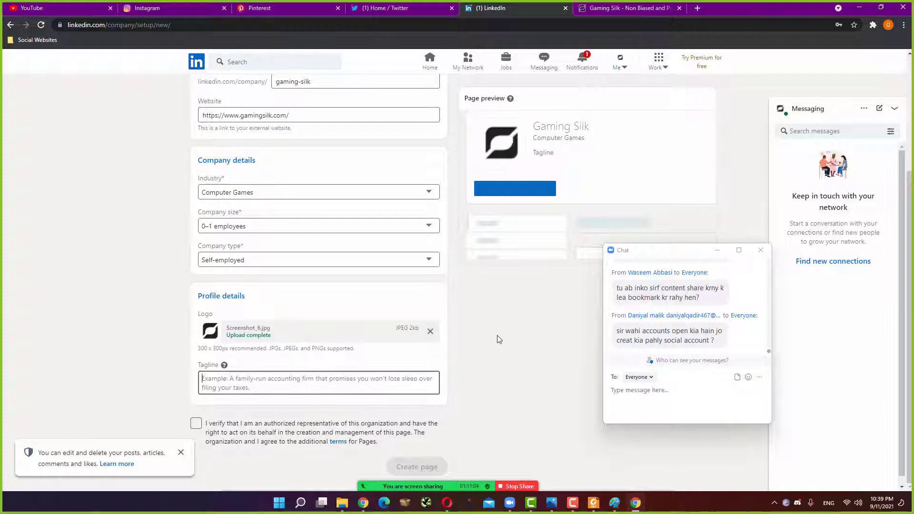
Enter the tagline 'Gaming Silk is a Revolution in Tech World', tick the verification box and submit the page.
text(Gaming Silk is a Revol)
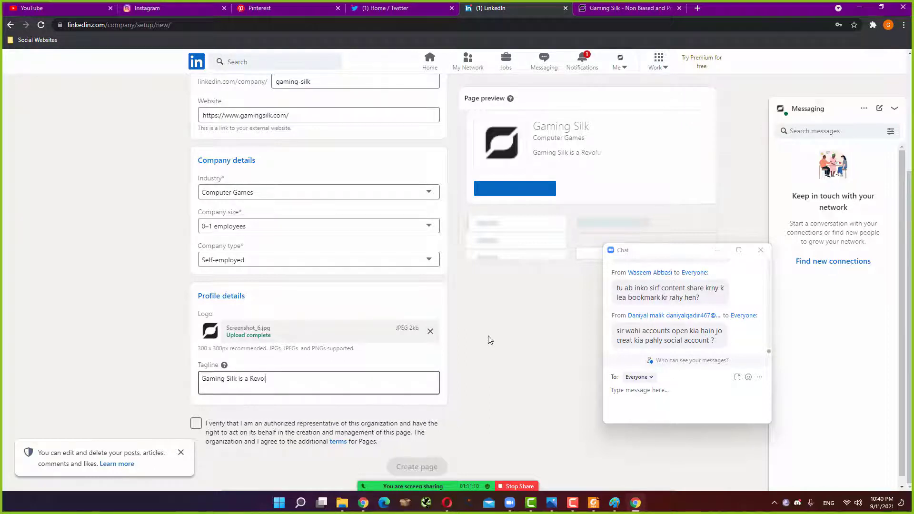
text(ution in Tech World.)
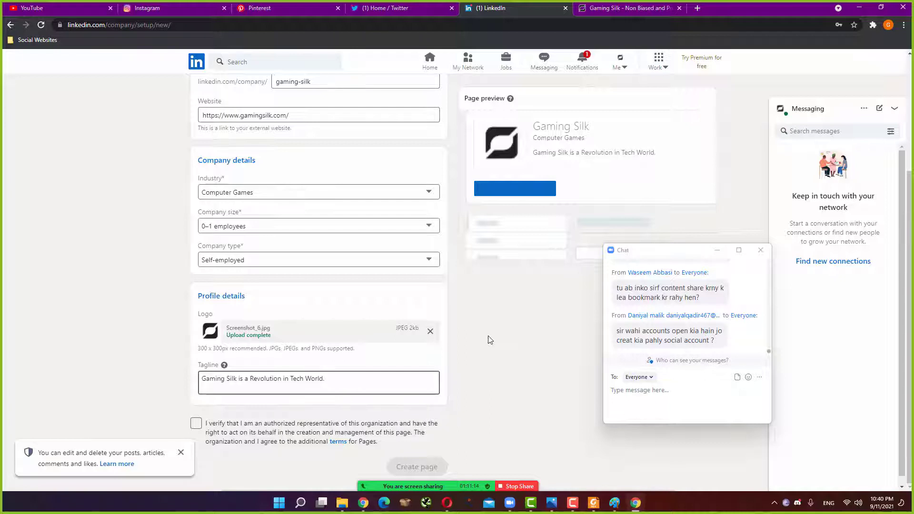
click(196, 427)
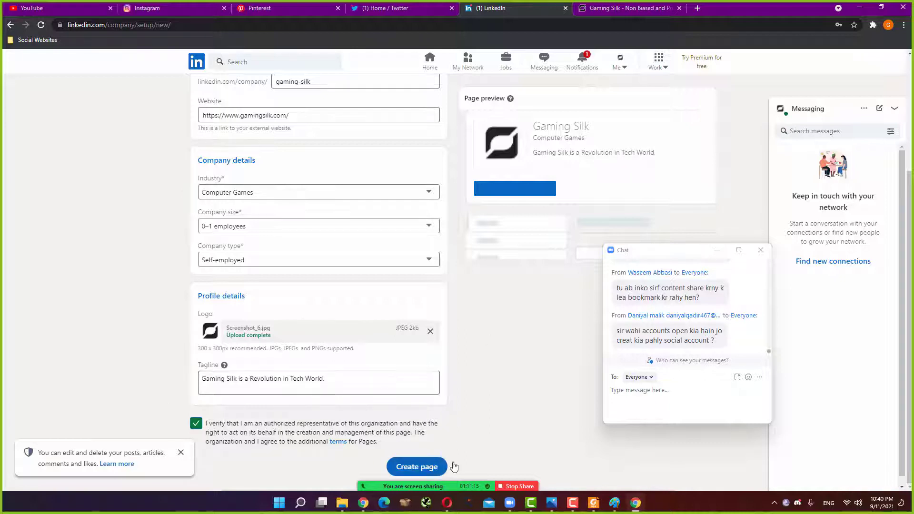
click(419, 467)
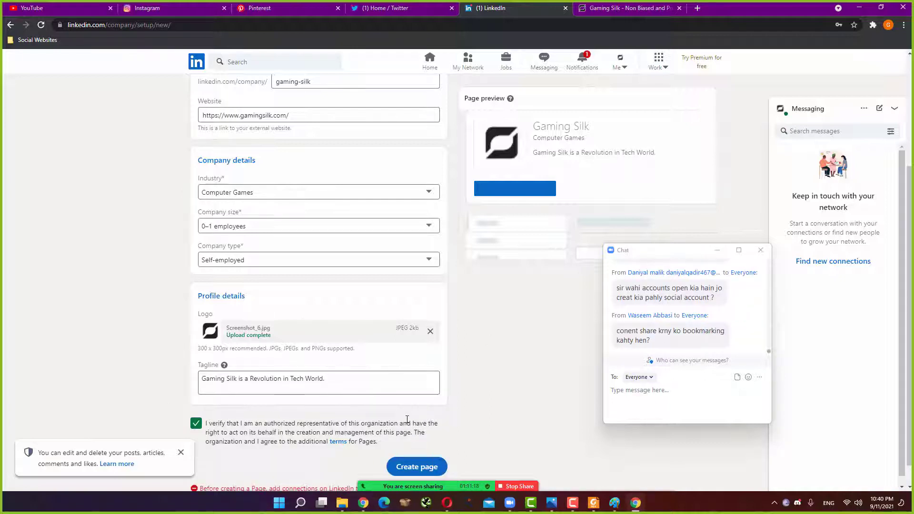
scroll(407, 420, down, 1)
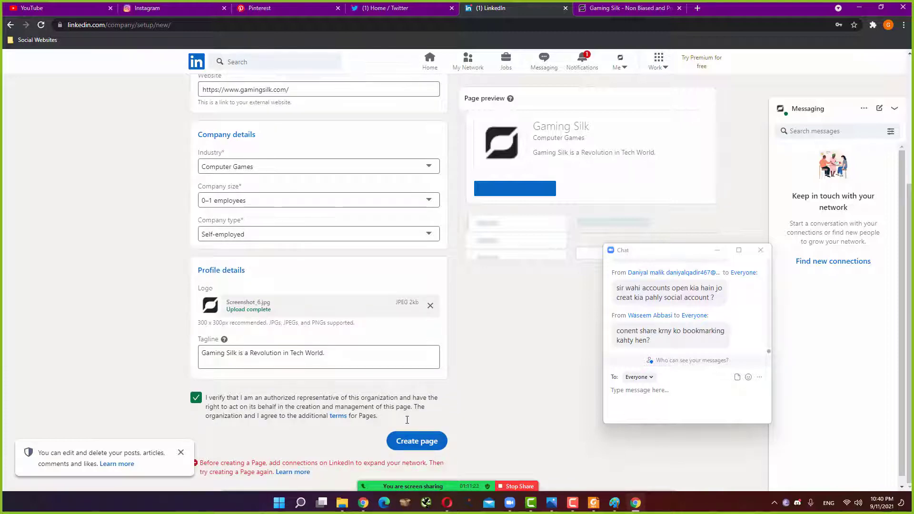
scroll(407, 419, up, 3)
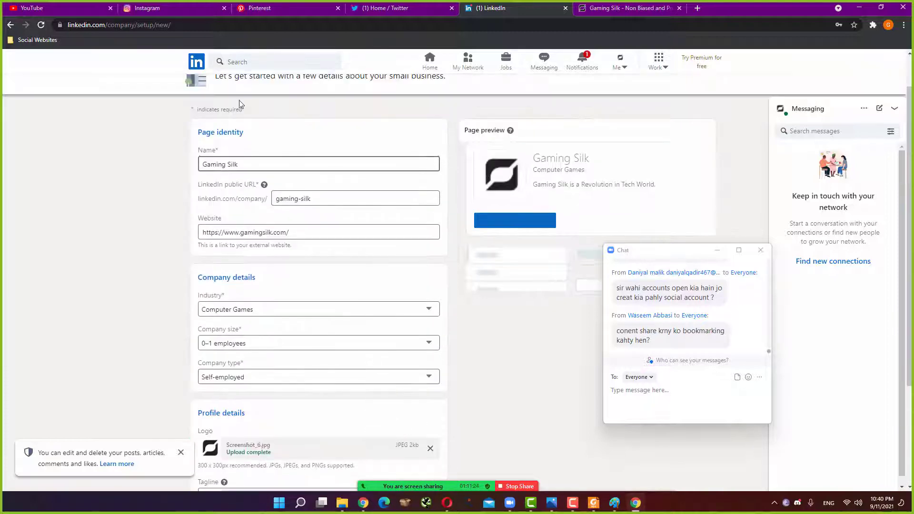
middle_click(198, 63)
Go from the new LinkedIn feed tab to the My Network page.
click(617, 6)
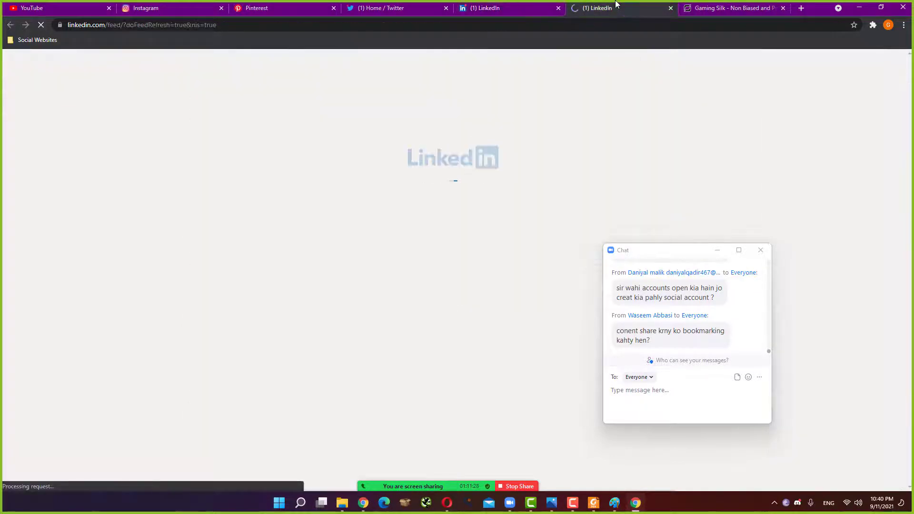
scroll(430, 252, down, 3)
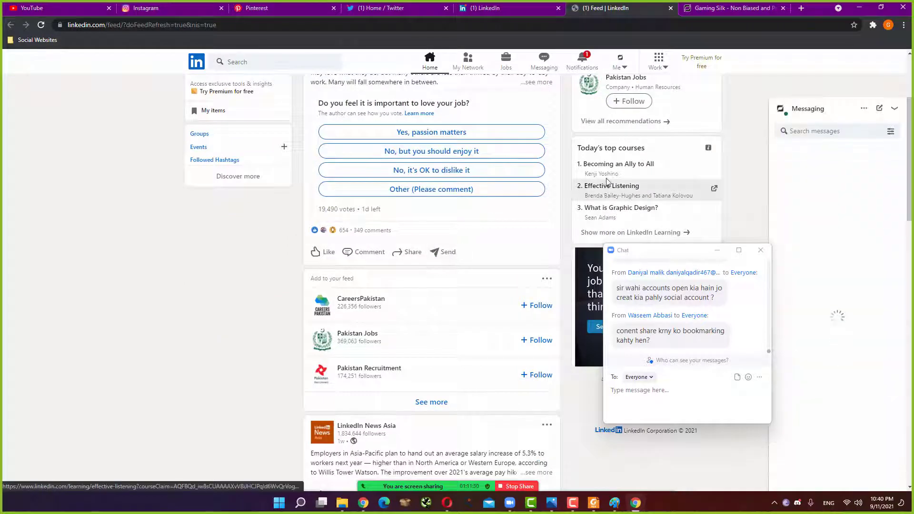
click(619, 65)
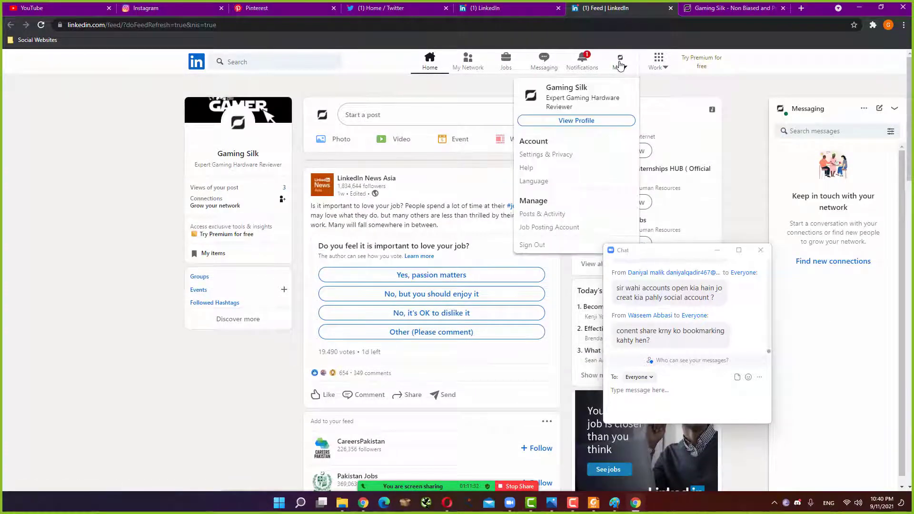
click(468, 68)
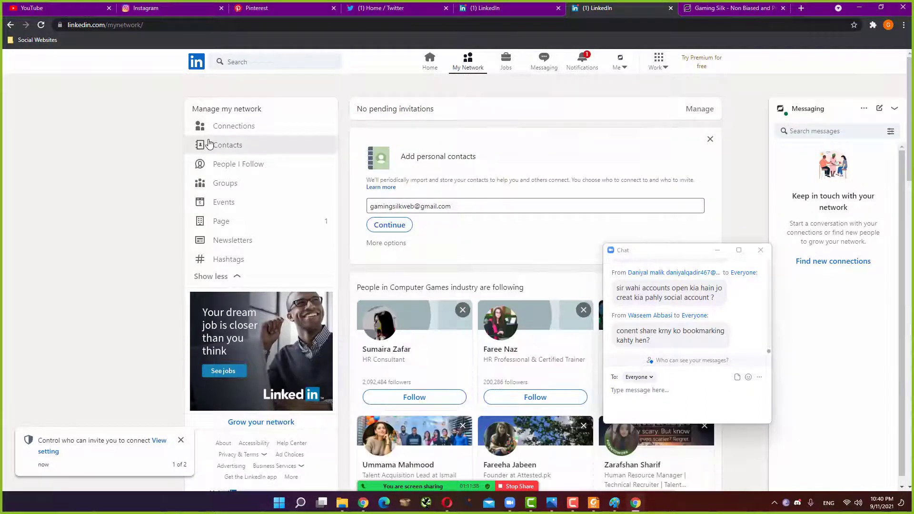
scroll(547, 204, down, 1)
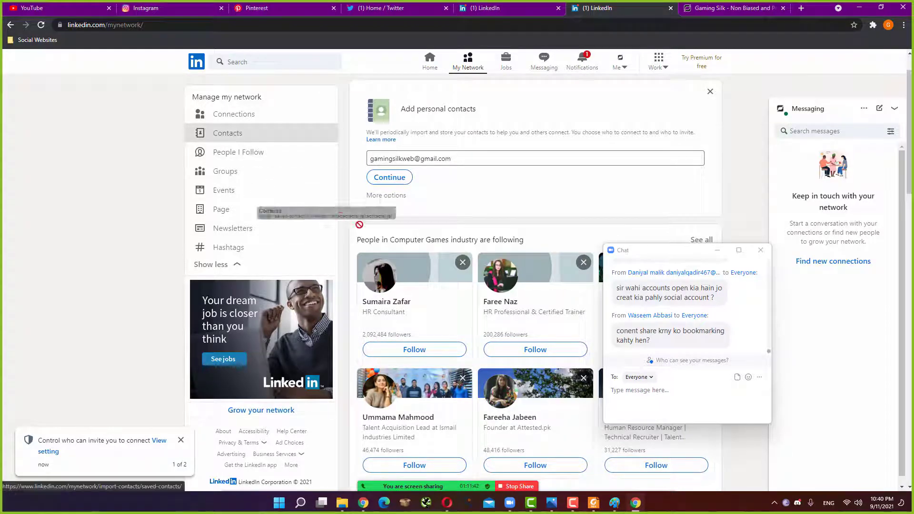
click(246, 133)
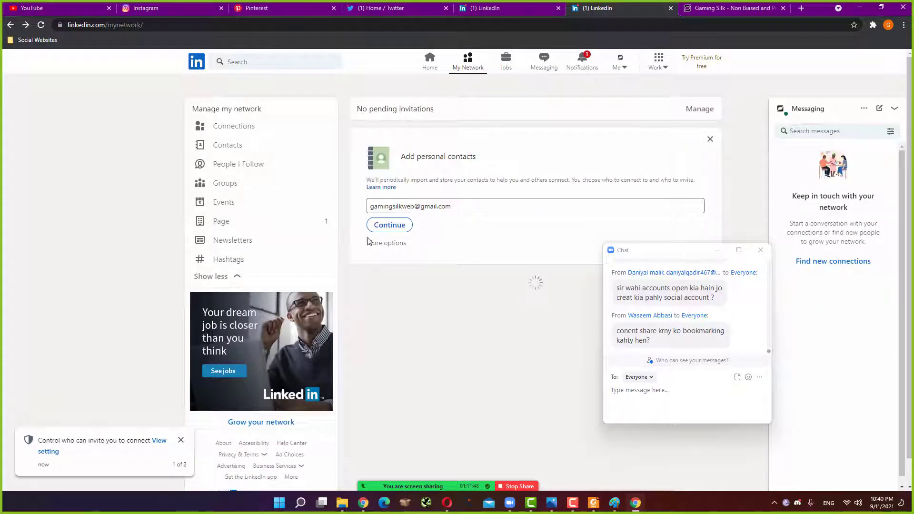
Send connection requests to two suggested people from the My Network suggestions.
scroll(371, 243, down, 5)
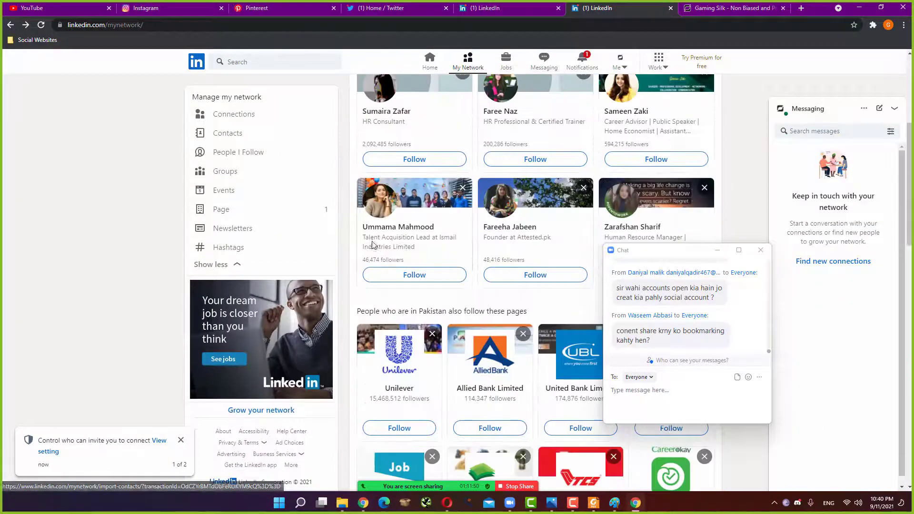
scroll(373, 244, down, 7)
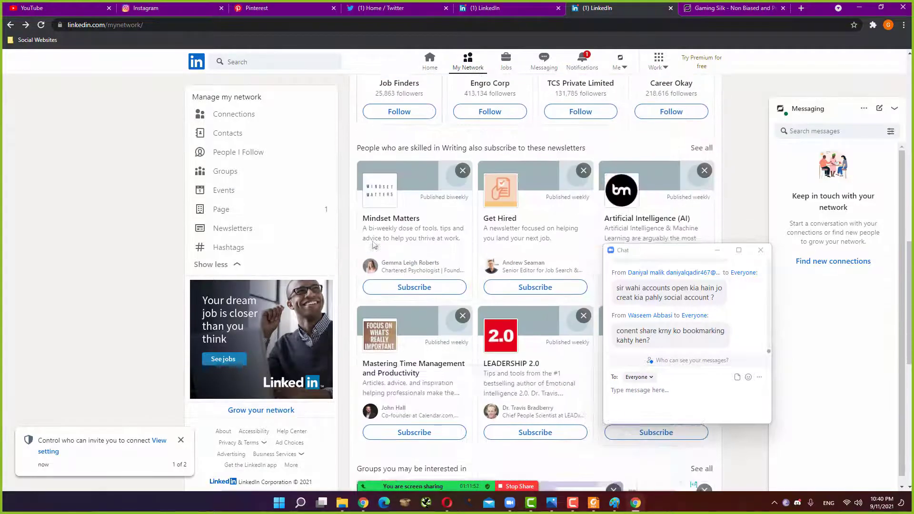
scroll(374, 244, down, 3)
scroll(374, 244, down, 7)
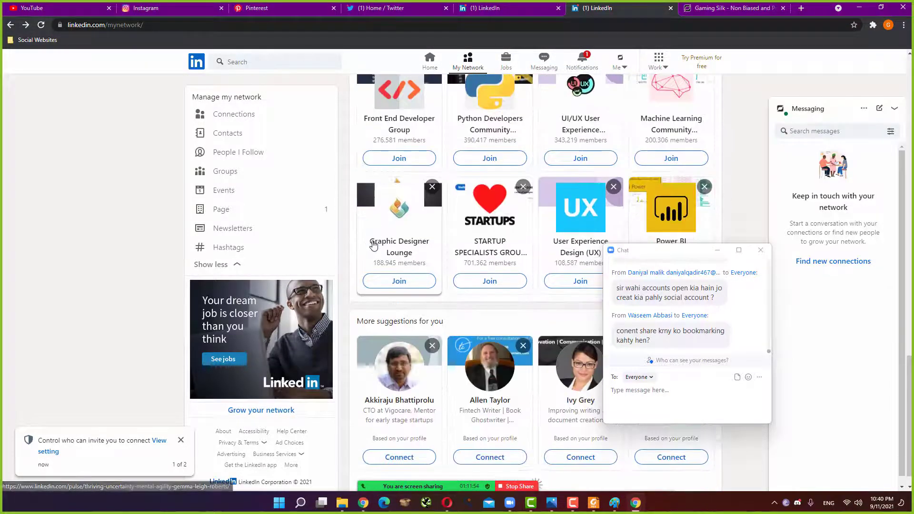
scroll(397, 268, down, 3)
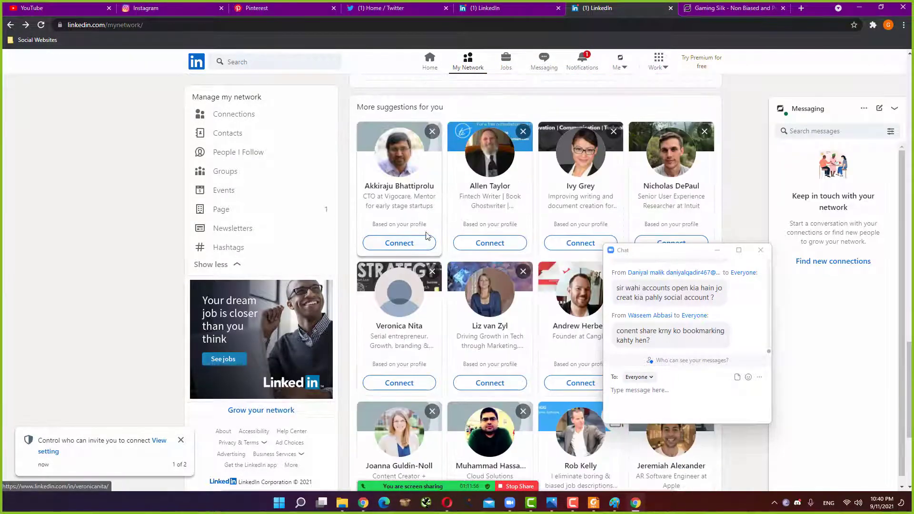
scroll(476, 248, down, 2)
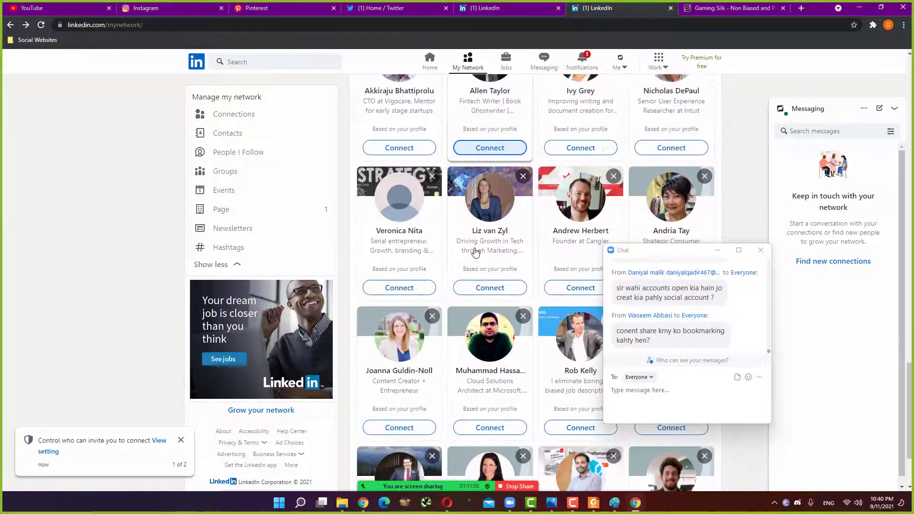
click(470, 429)
scroll(581, 427, down, 2)
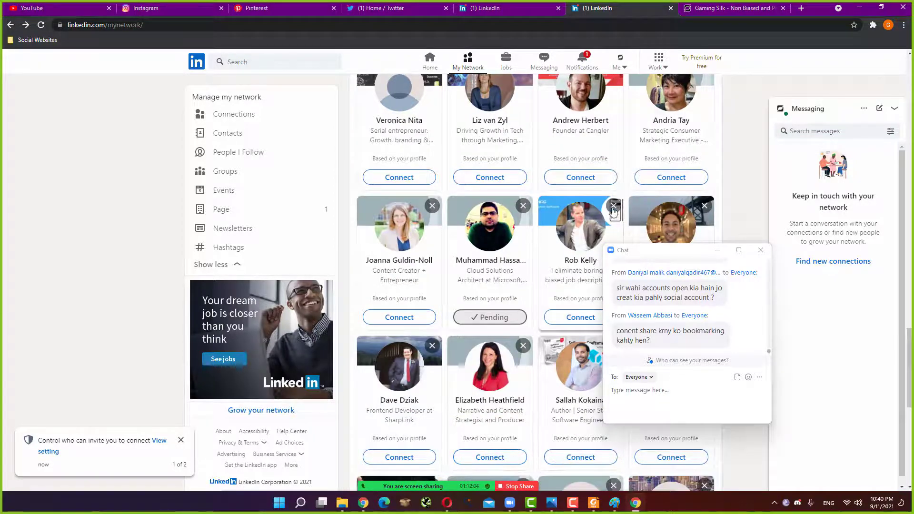
scroll(632, 193, down, 2)
click(674, 227)
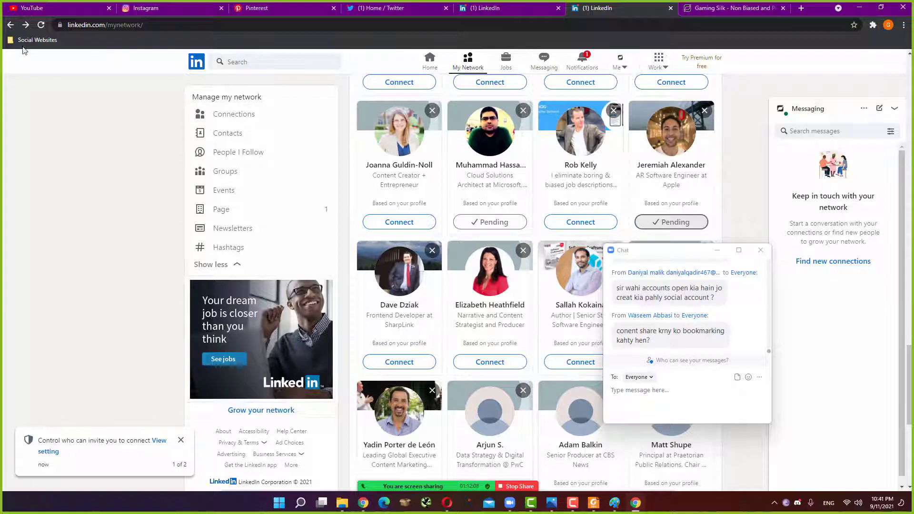
Go back to the feed and reopen the My Network page.
click(12, 25)
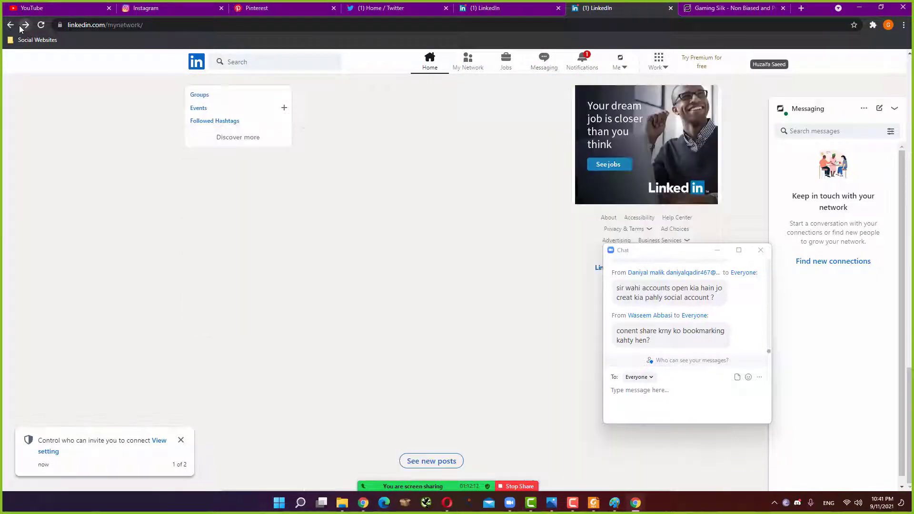
click(24, 26)
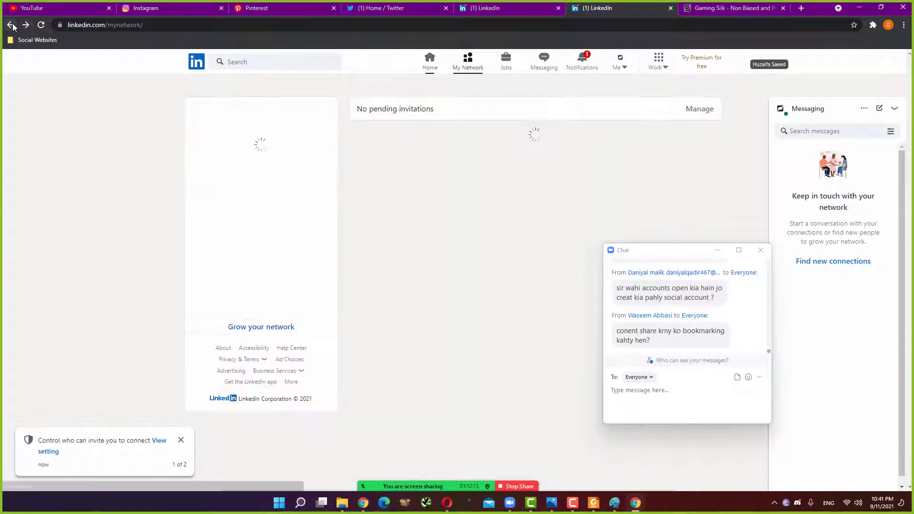
click(12, 26)
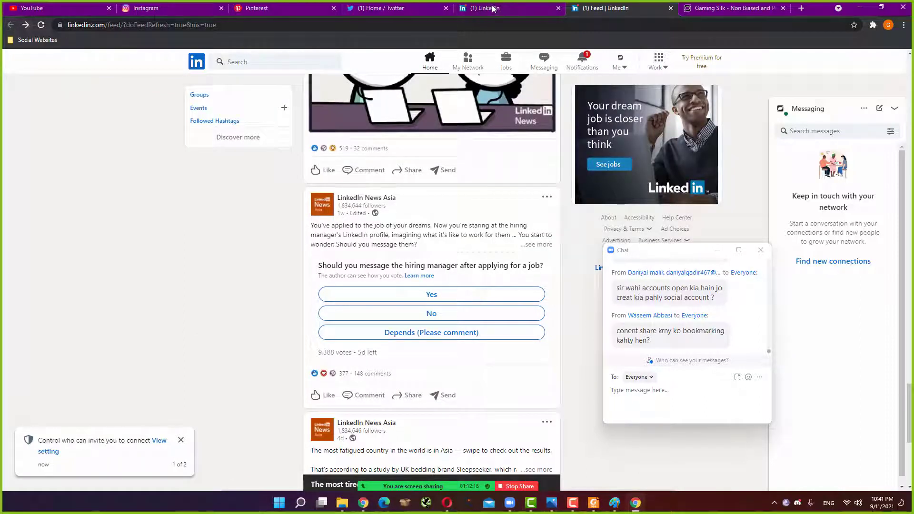
click(468, 67)
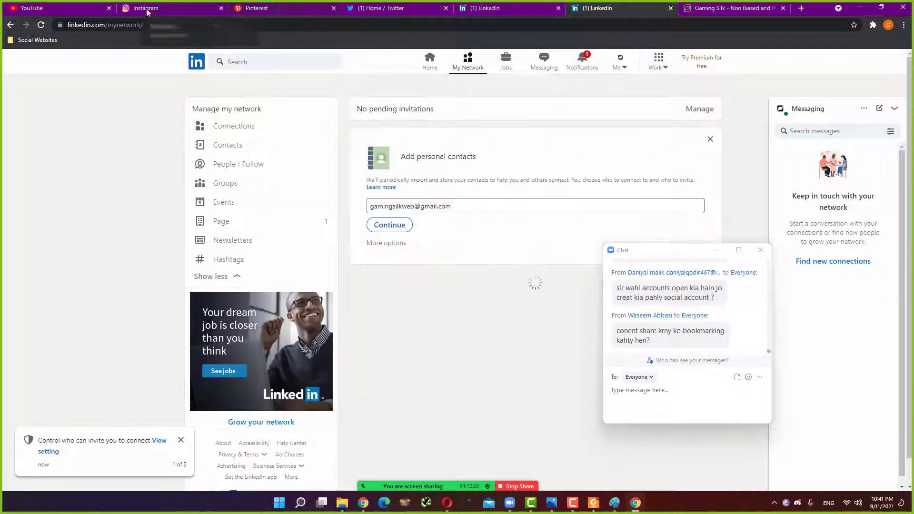
Reload Twitter, look over the Gaming Silk profile's tweets and return to the home feed.
click(374, 11)
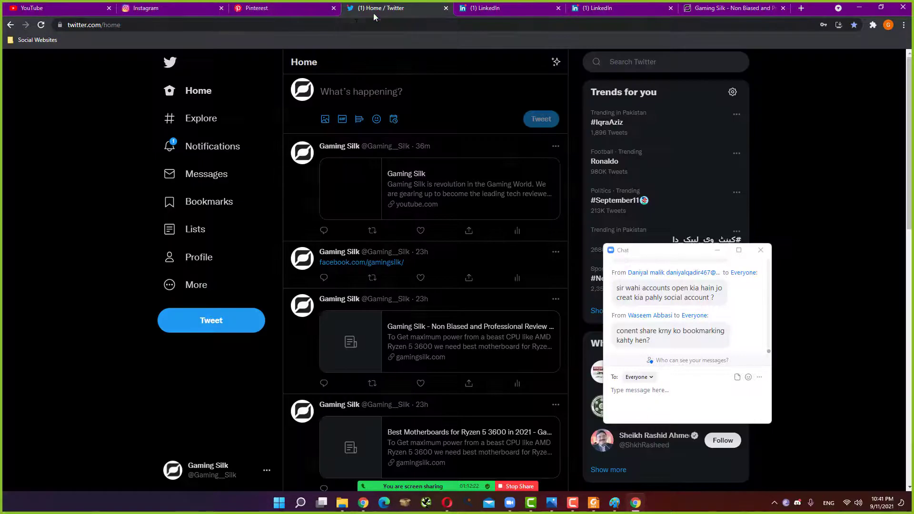
scroll(447, 224, down, 4)
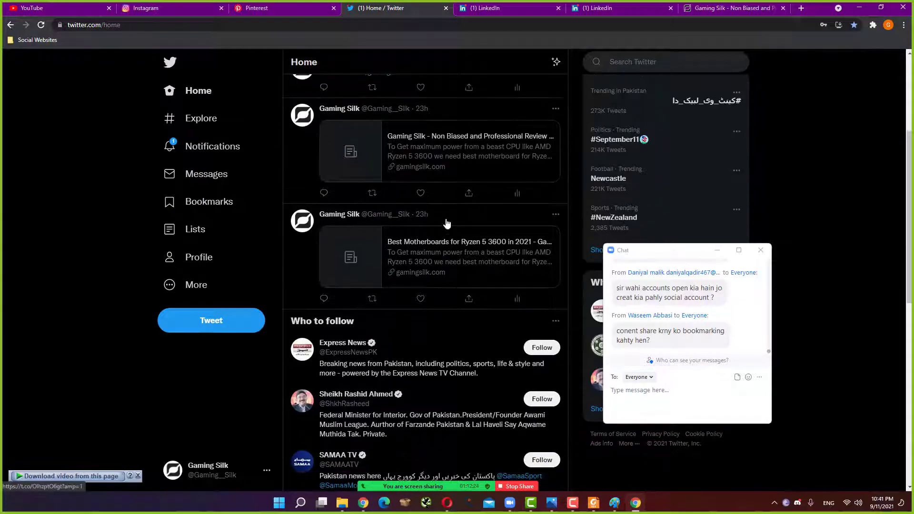
key(F5)
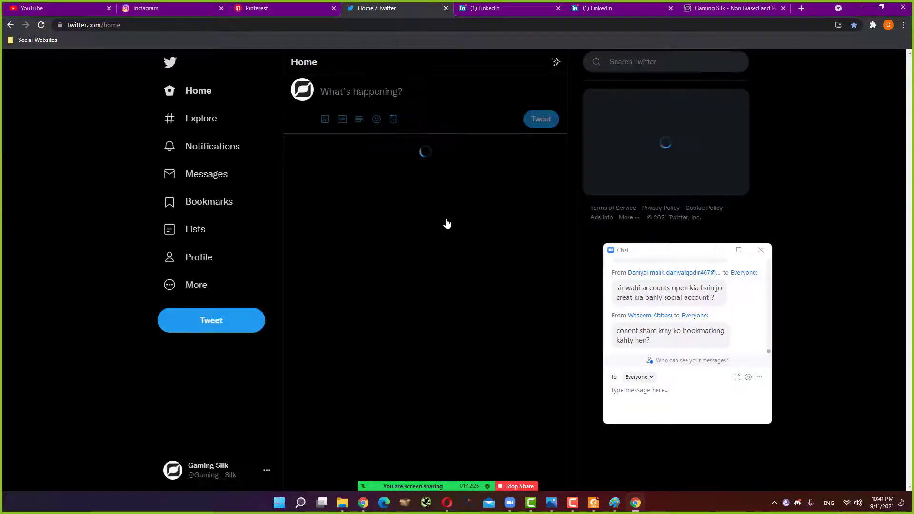
click(195, 258)
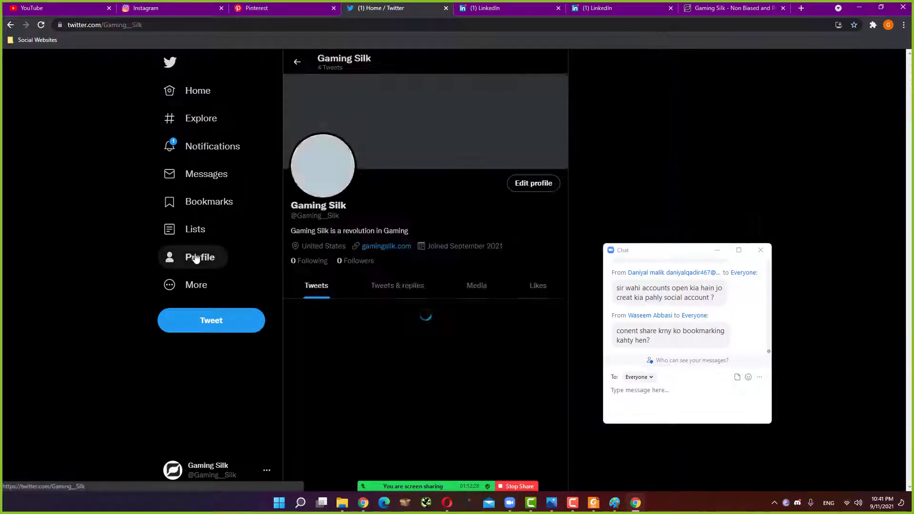
scroll(417, 250, down, 2)
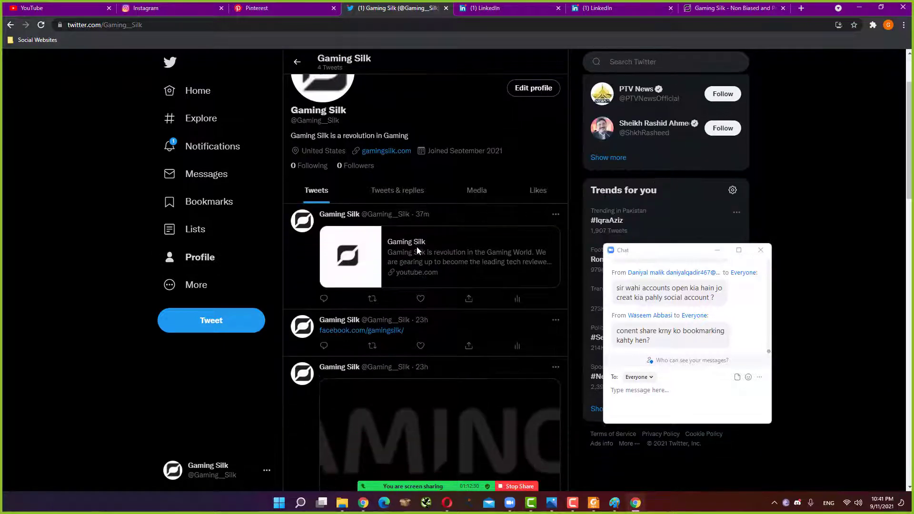
scroll(357, 236, down, 4)
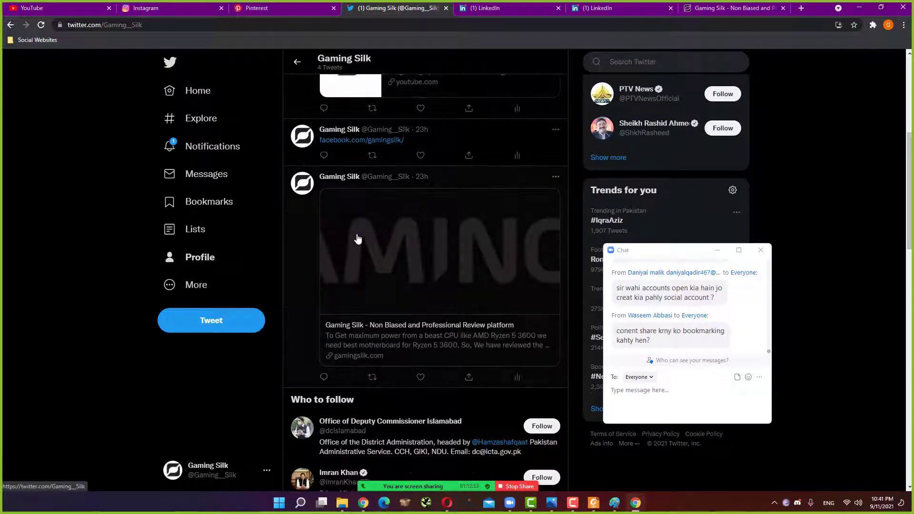
scroll(357, 240, up, 5)
click(176, 94)
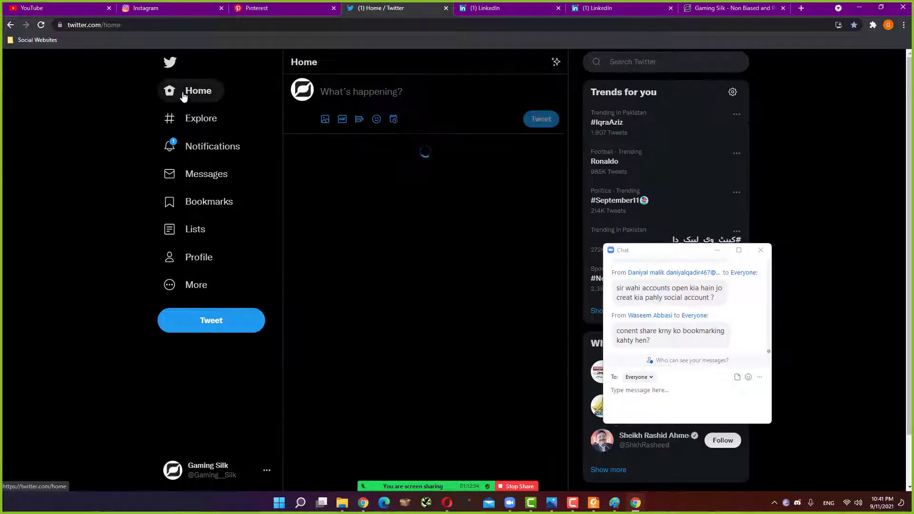
Switch to the gamingsilk.com tab and scroll to its Categories and Popular Posts.
key(ctrl+t)
text(ga)
key(ctrl+w)
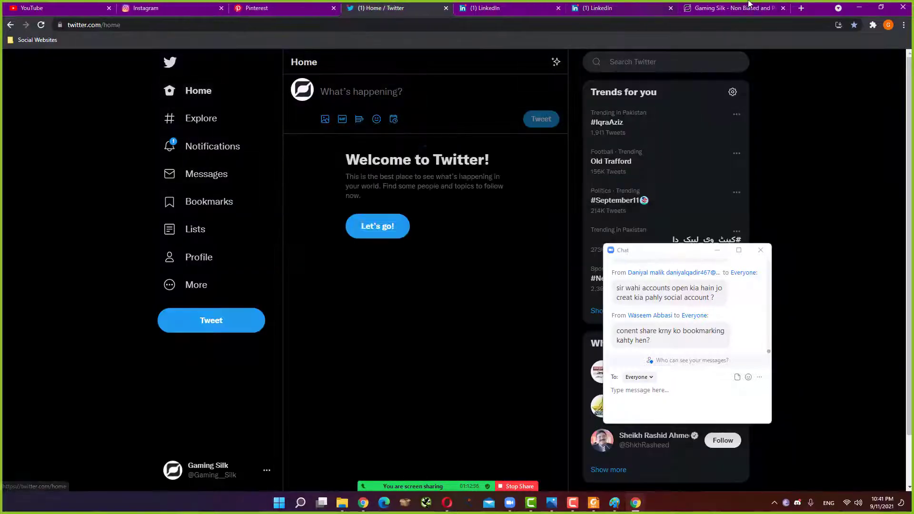
key(ctrl+9)
scroll(228, 141, down, 3)
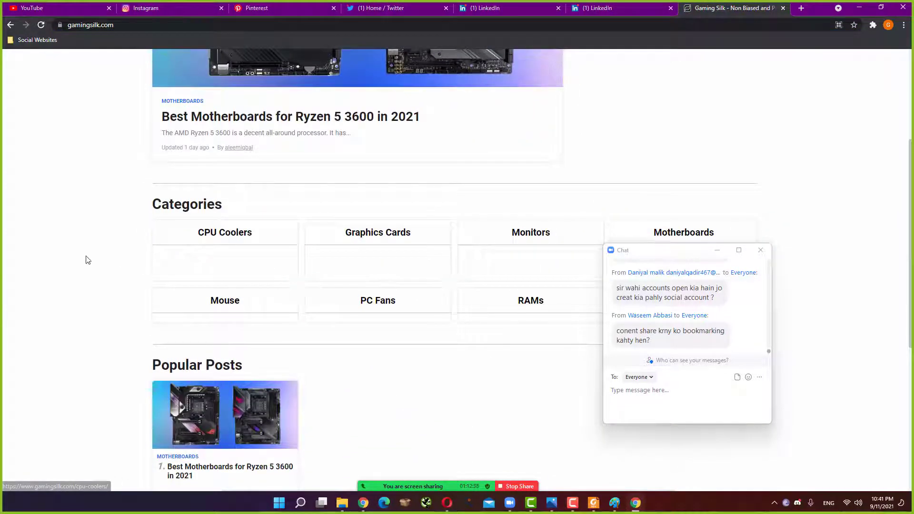
Copy the gamingsilk.com footer LinkedIn link and send it in the Zoom meeting chat.
scroll(98, 398, down, 6)
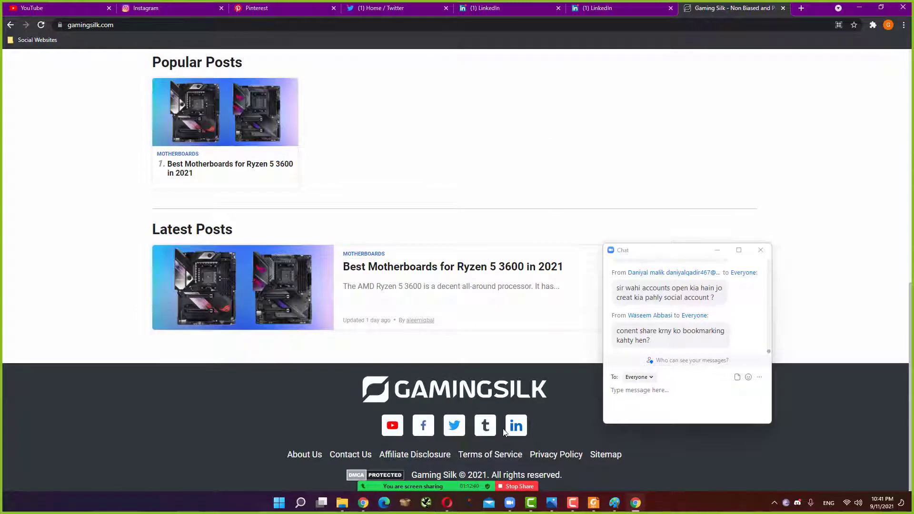
right_click(514, 424)
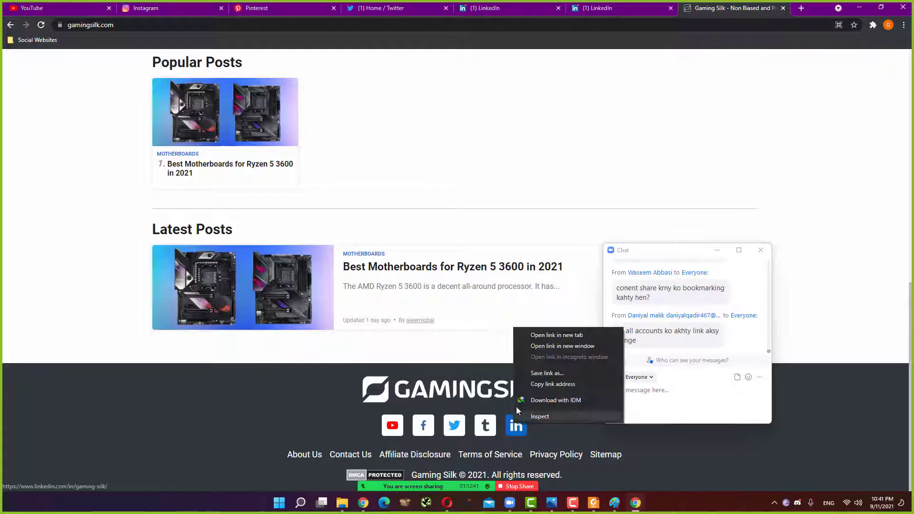
click(683, 392)
text(https://www.linkedin.com/in/gaming-silk/)
key(Return)
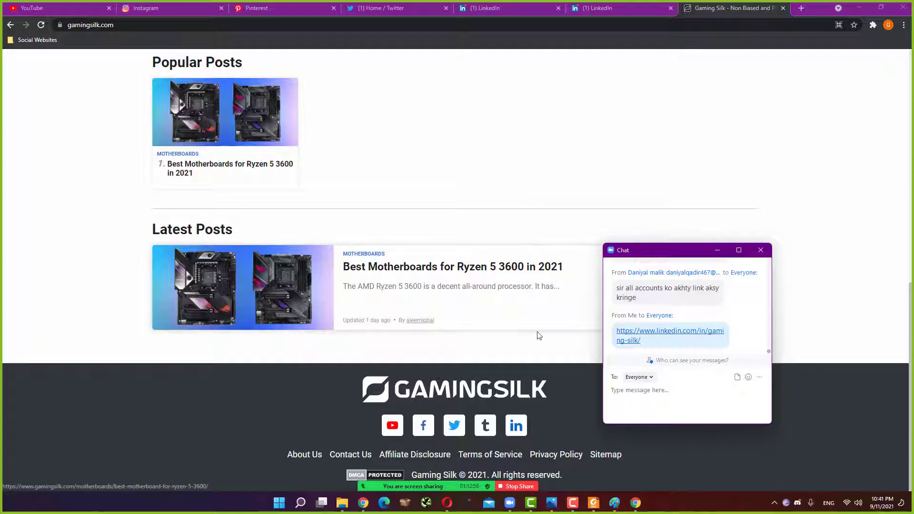
click(530, 357)
Glance over the Instagram feed and the Pinterest business hub tabs.
click(145, 5)
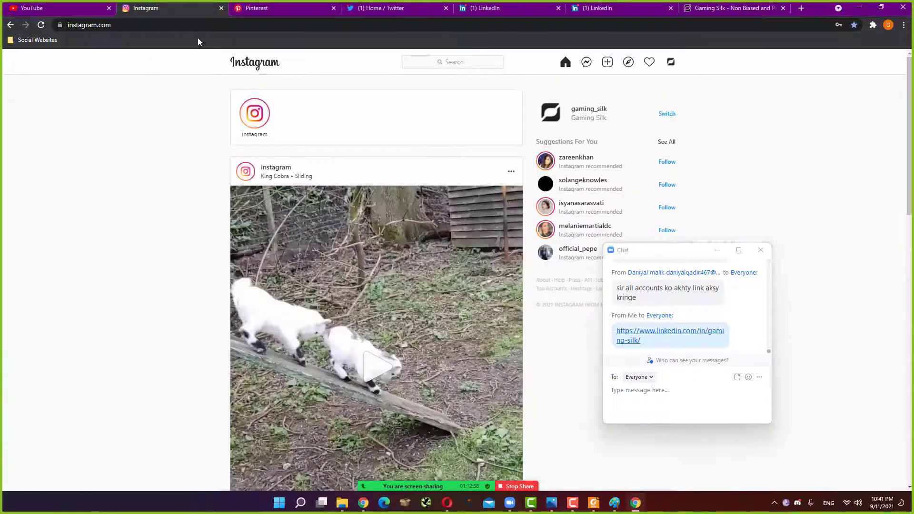
click(269, 3)
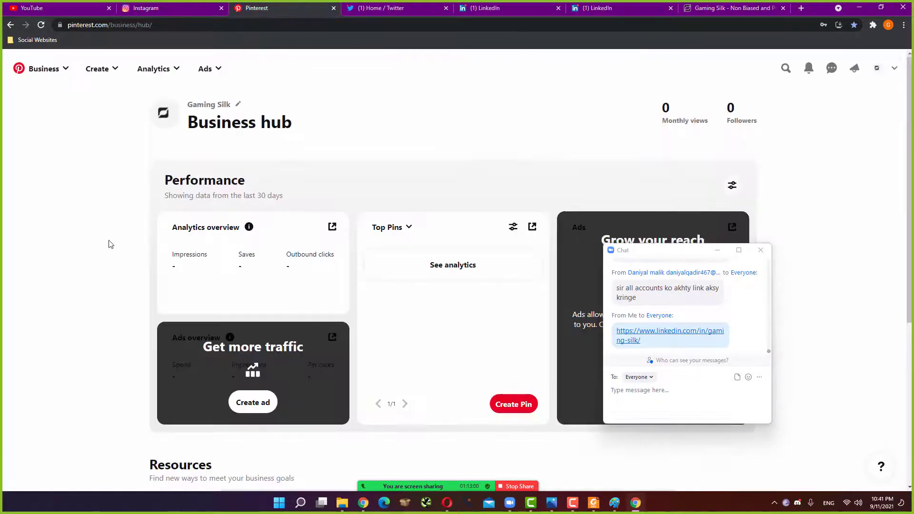
scroll(109, 243, down, 3)
scroll(109, 243, down, 2)
scroll(110, 242, up, 6)
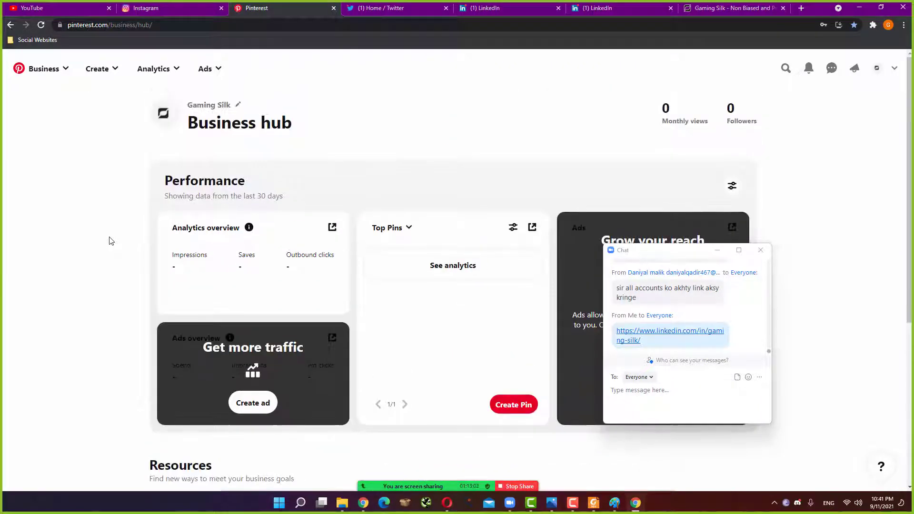
Tweet the Gaming Silk LinkedIn profile link and confirm it on the Twitter profile.
click(414, 5)
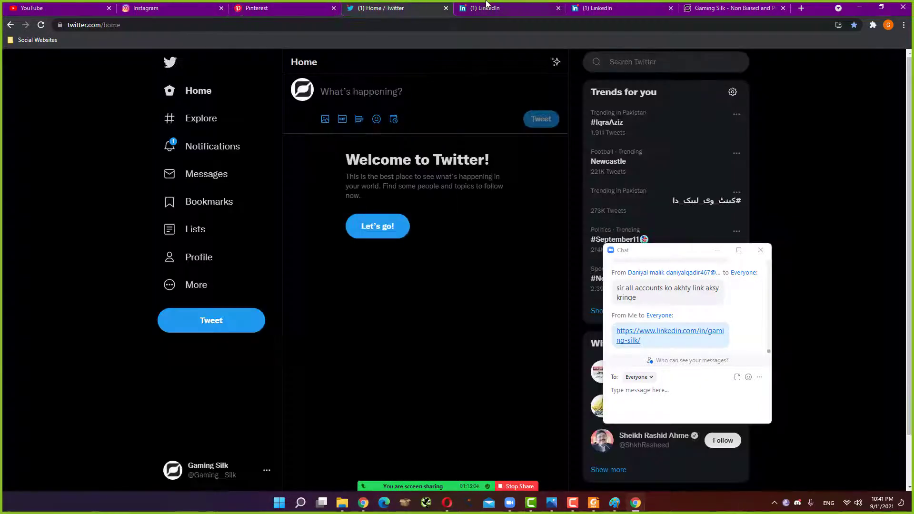
text(https://www.linkedin.com/in/gaming-silk/)
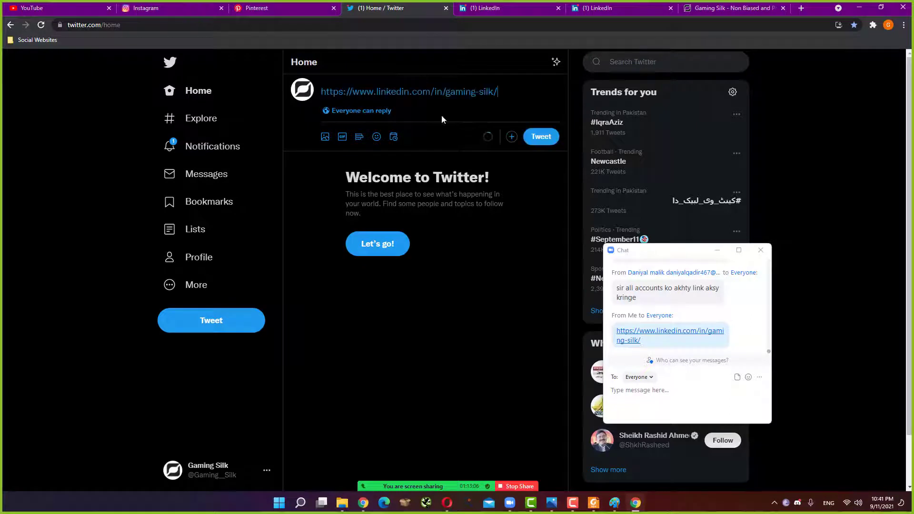
click(552, 141)
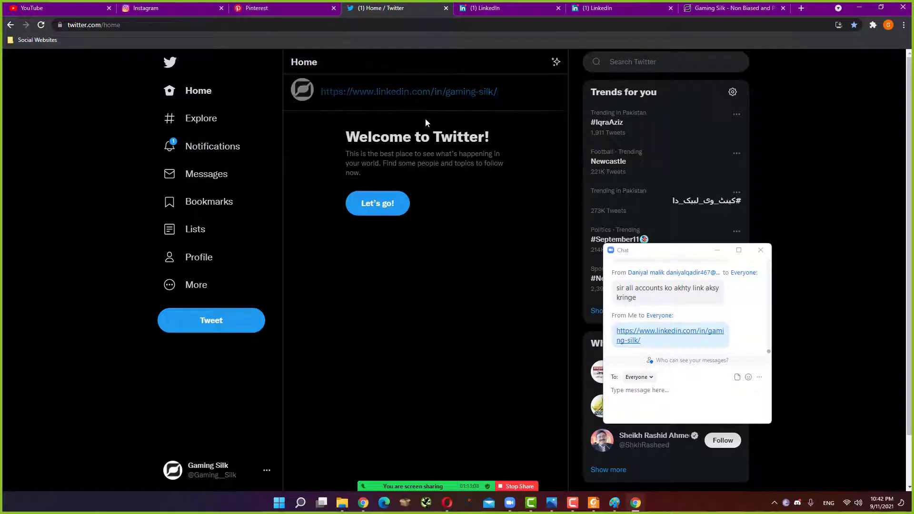
click(199, 257)
scroll(464, 275, down, 3)
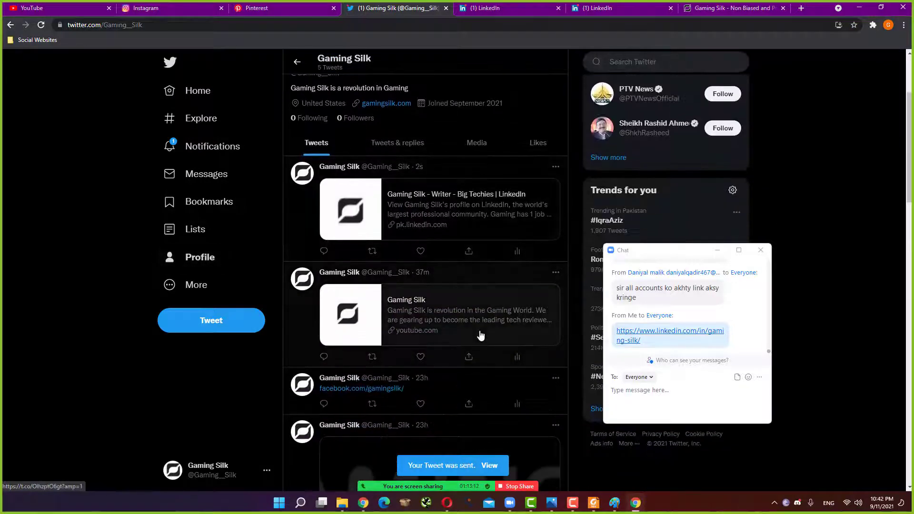
scroll(474, 316, down, 3)
scroll(423, 275, up, 5)
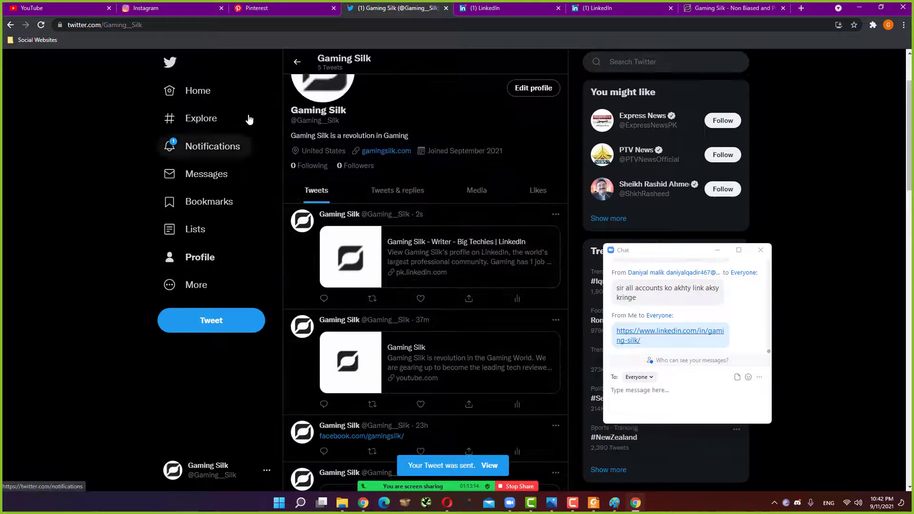
click(197, 91)
click(286, 9)
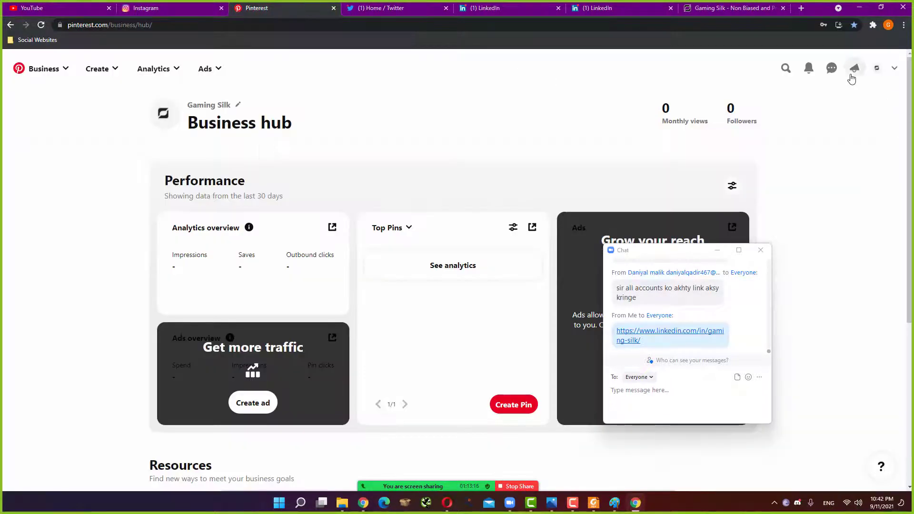
Tweet the Gaming Silk Pinterest profile URL.
click(877, 68)
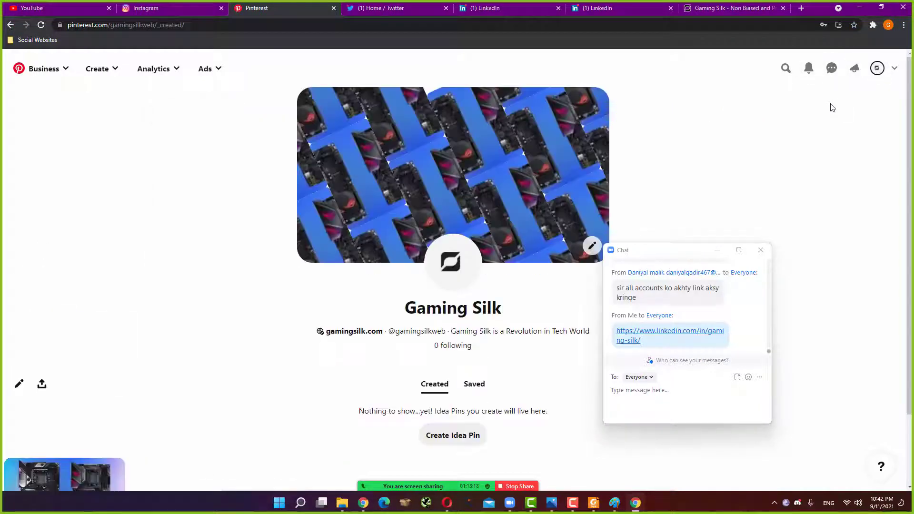
click(166, 25)
key(ctrl+c)
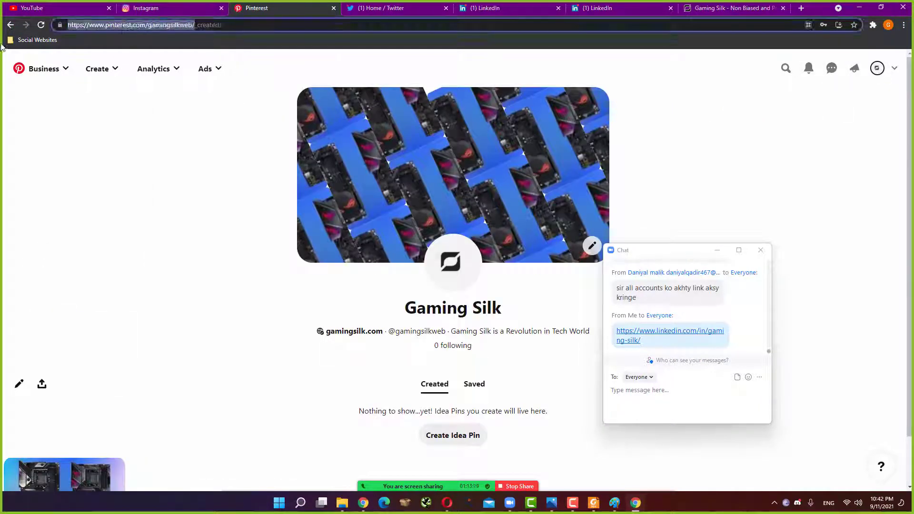
click(395, 8)
click(486, 92)
key(ctrl+v)
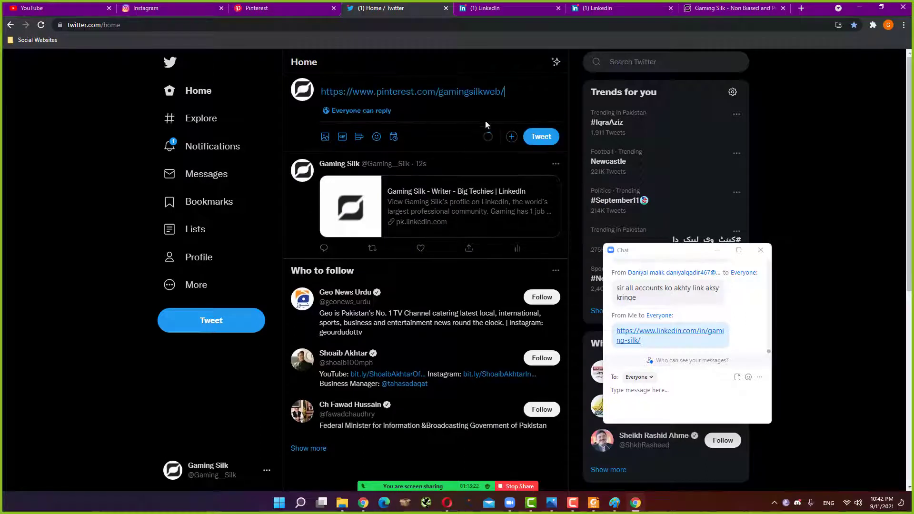
click(532, 137)
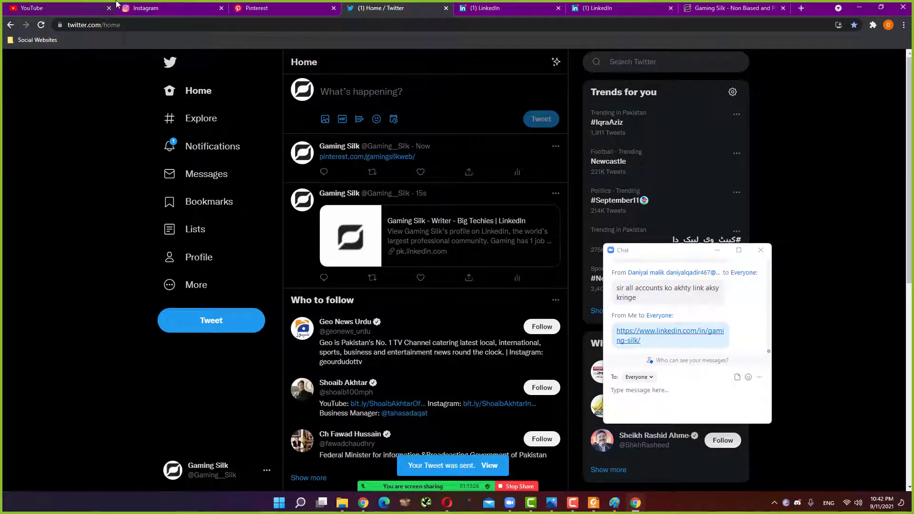
Open facebook.com in a new tab and bring the meeting chat forward.
click(95, 7)
click(248, 7)
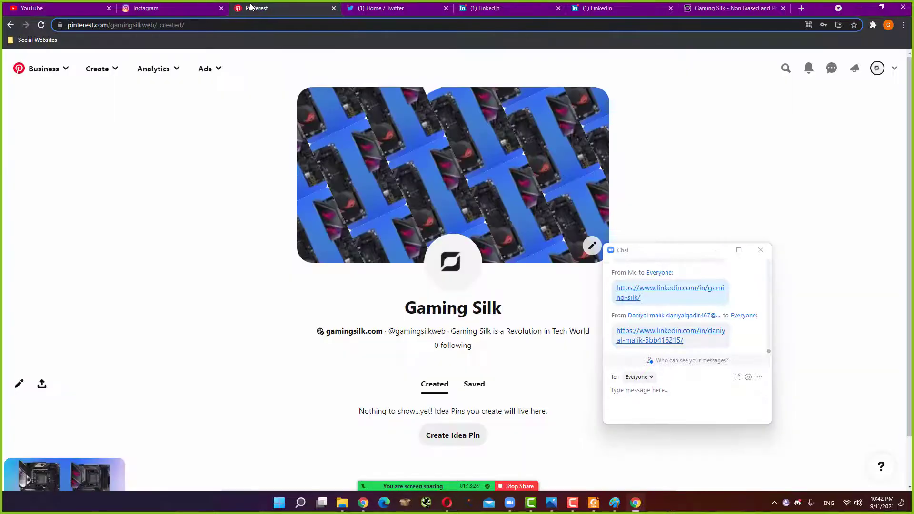
click(803, 5)
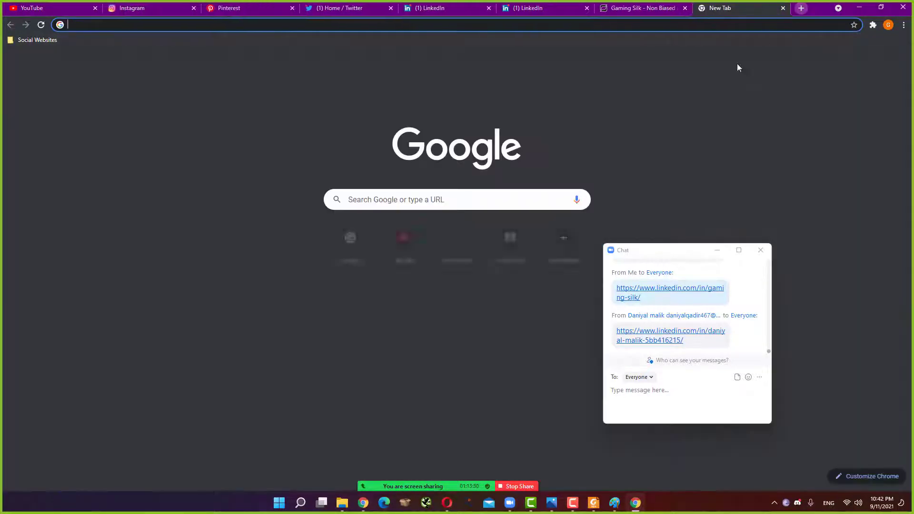
text(facebook.com)
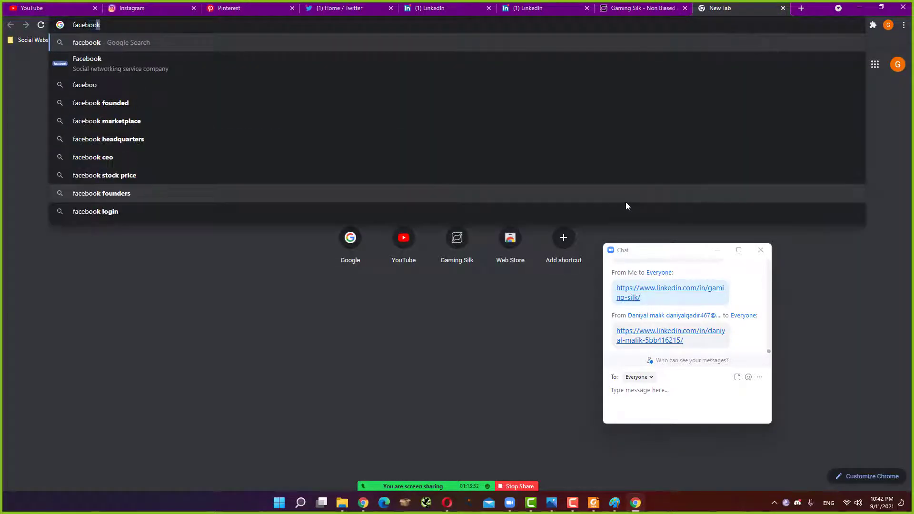
key(Return)
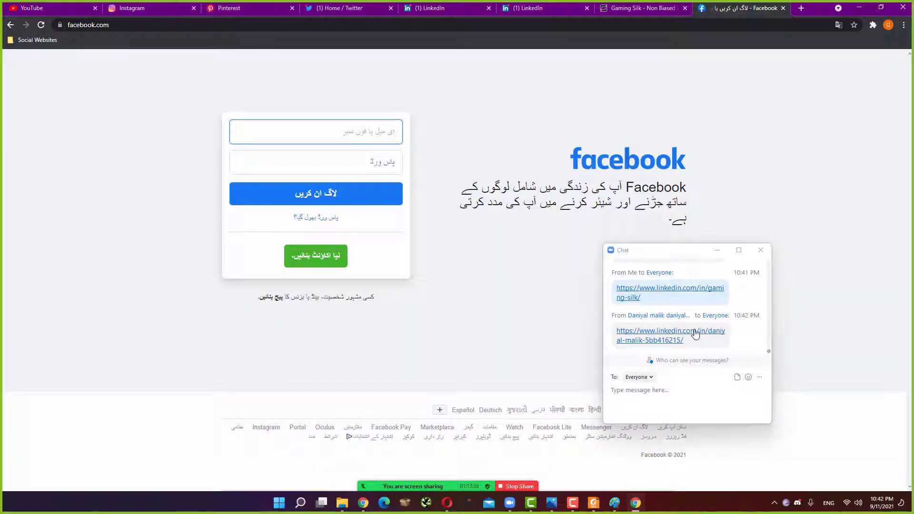
click(695, 335)
Open the classmate's shared LinkedIn profile link, then go to pending network invitations.
click(681, 339)
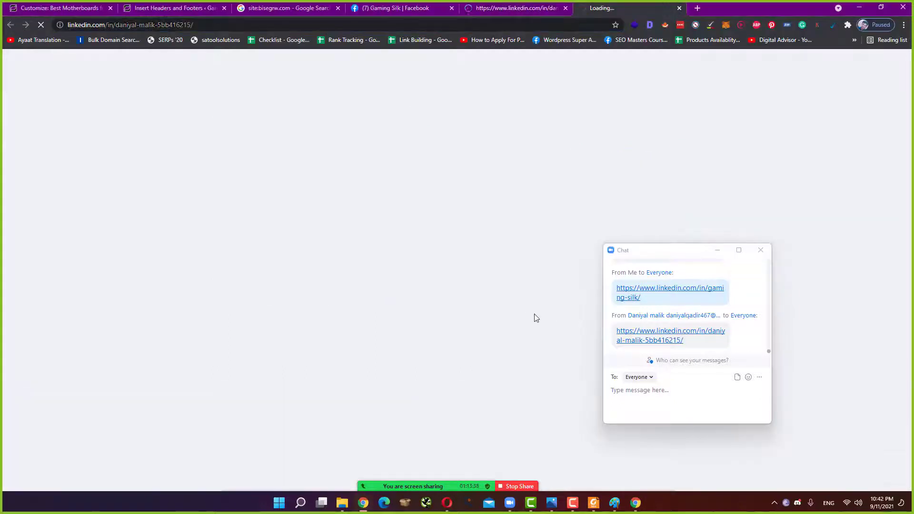
click(532, 10)
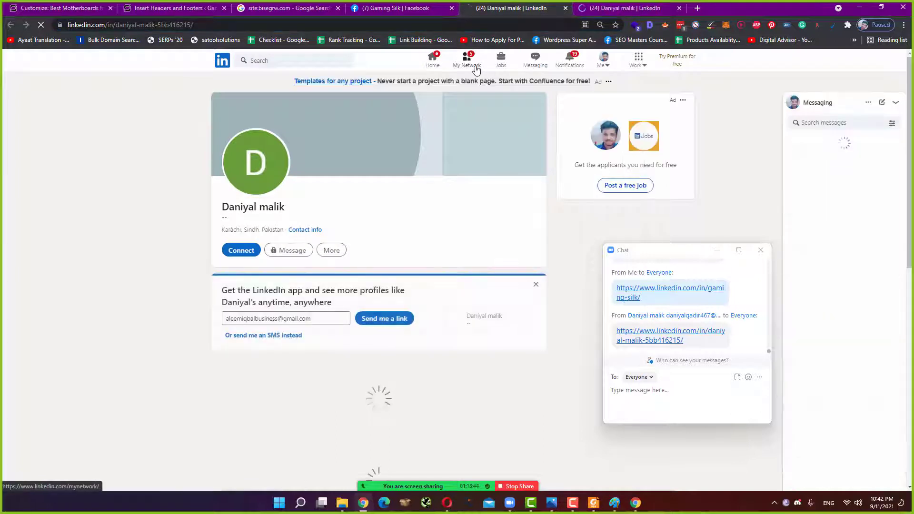
click(476, 64)
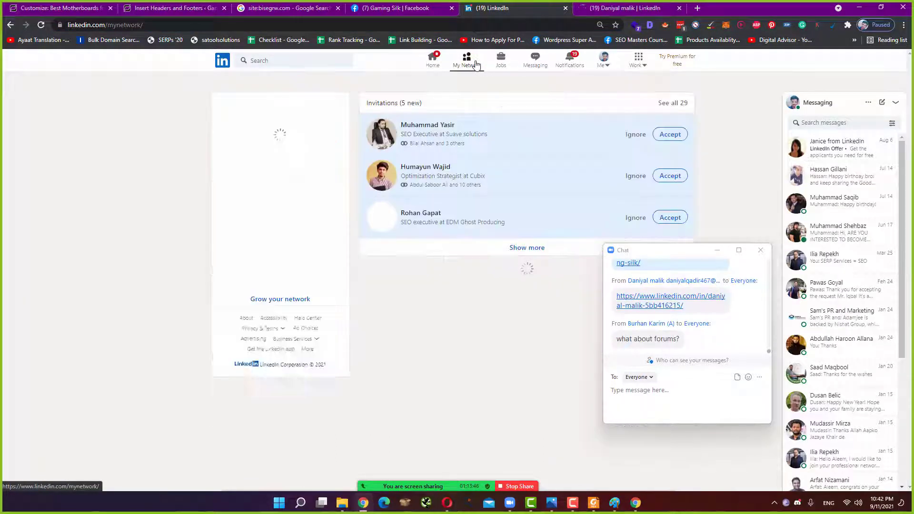
Accept all 23 pending invitations until none remain, reaching 211 connections.
click(669, 135)
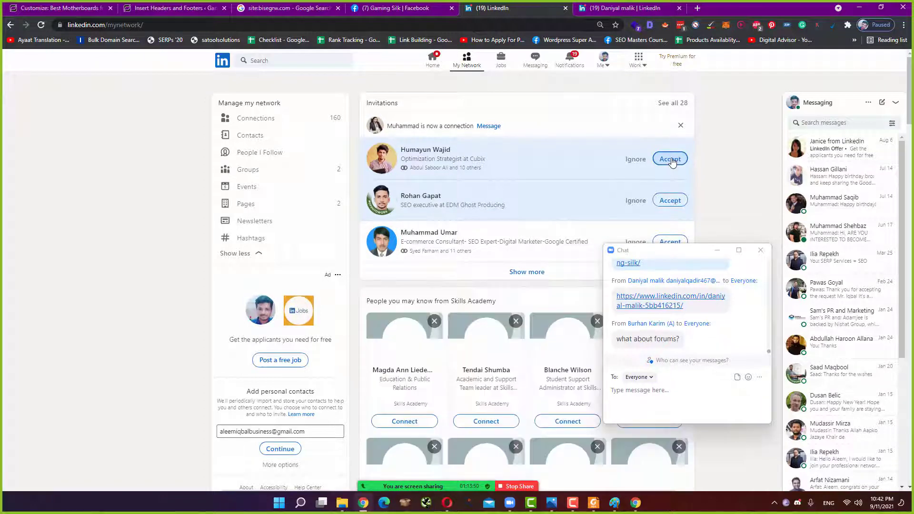
click(672, 160)
click(671, 160)
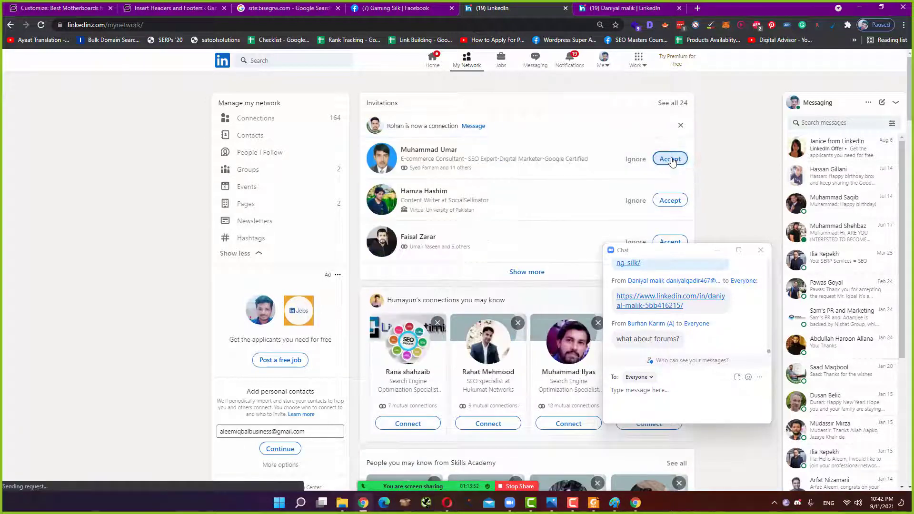
click(672, 160)
click(671, 160)
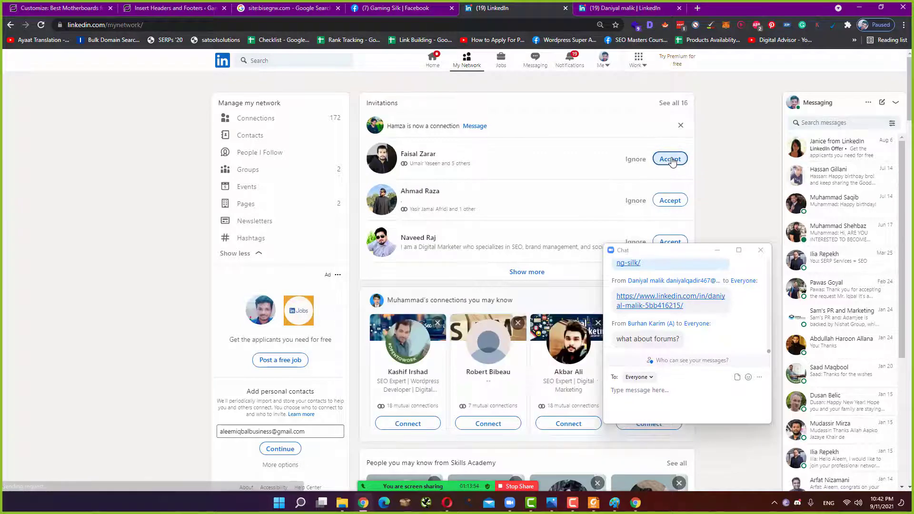
click(671, 160)
click(671, 160)
click(671, 160)
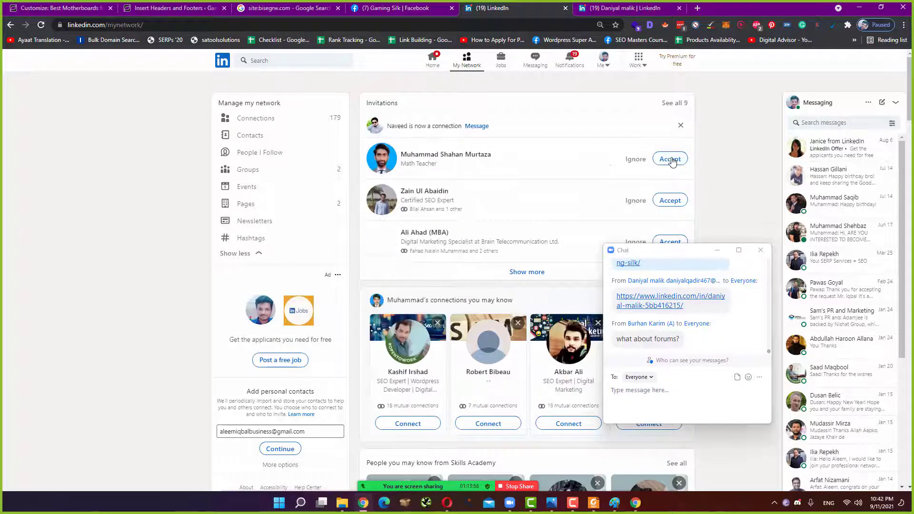
click(671, 160)
click(671, 160)
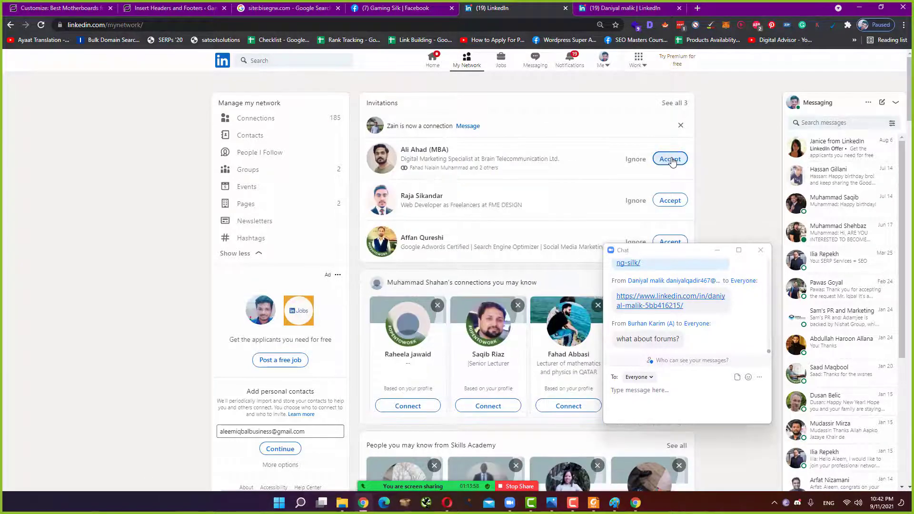
click(671, 160)
click(671, 160)
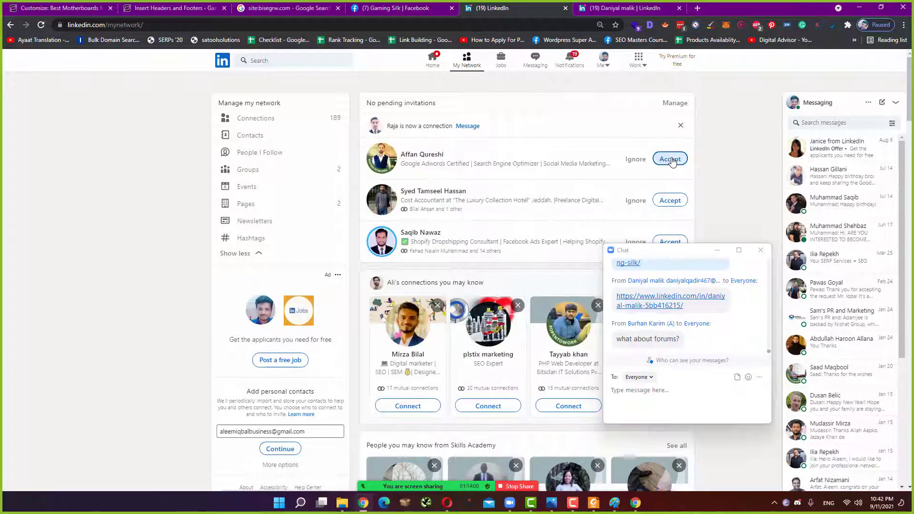
click(672, 160)
click(672, 160)
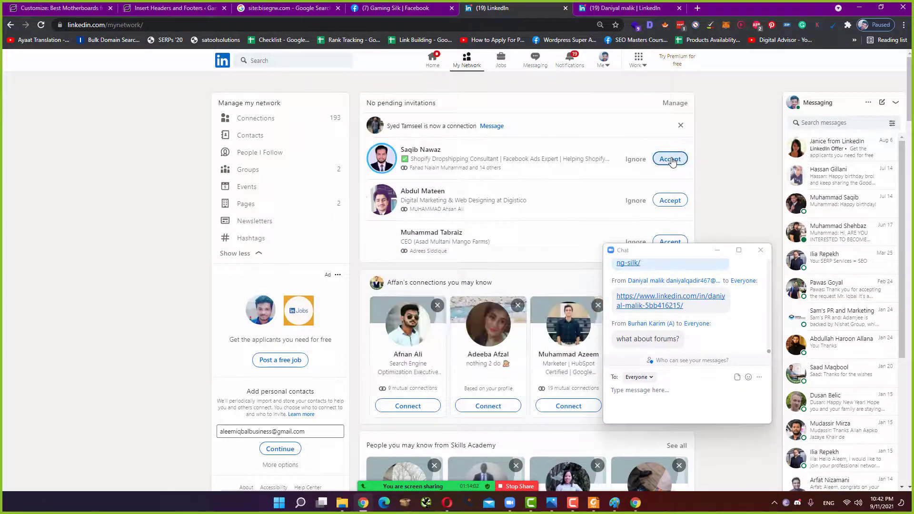
click(672, 160)
click(671, 160)
click(671, 160)
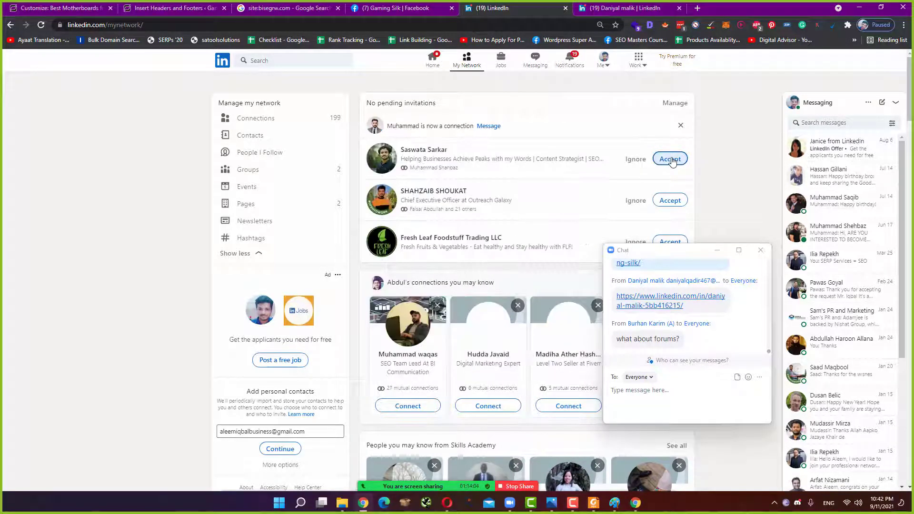
click(671, 160)
click(671, 160)
click(672, 160)
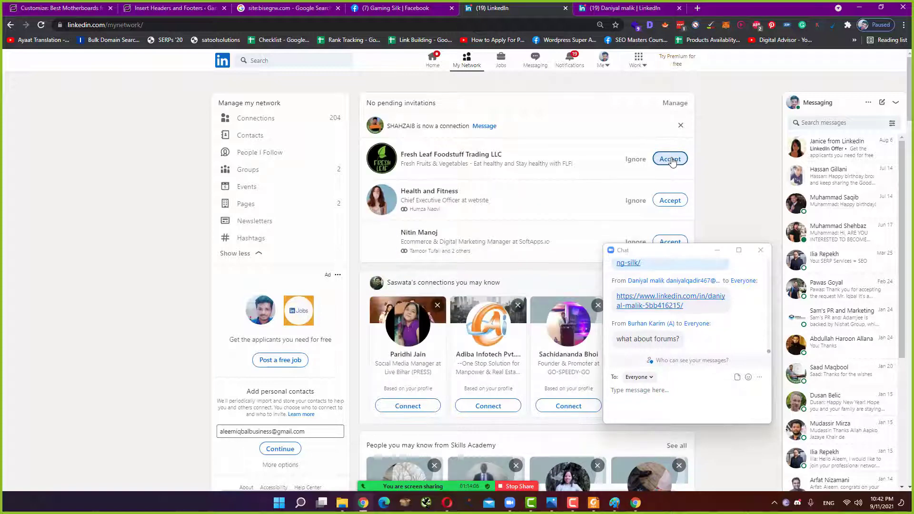
click(672, 160)
click(671, 160)
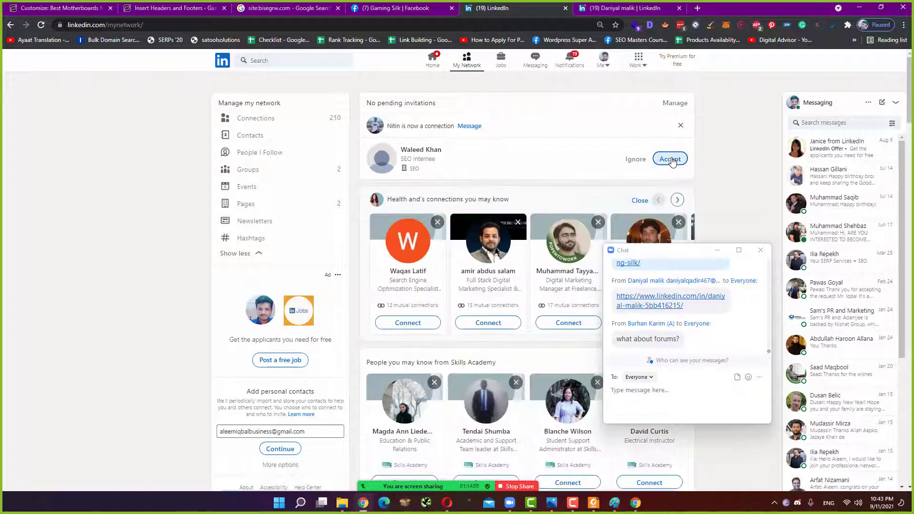
click(672, 160)
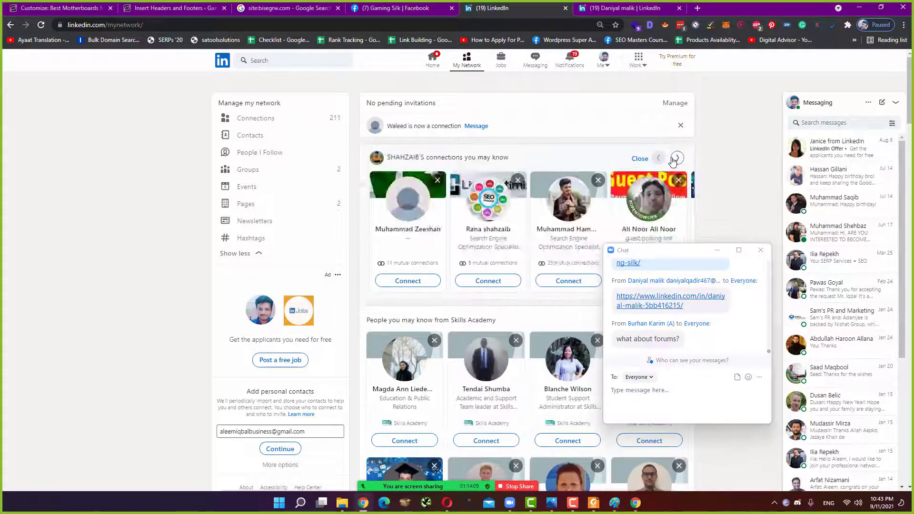
click(218, 60)
Return to the LinkedIn feed tab and reload the home feed.
click(198, 4)
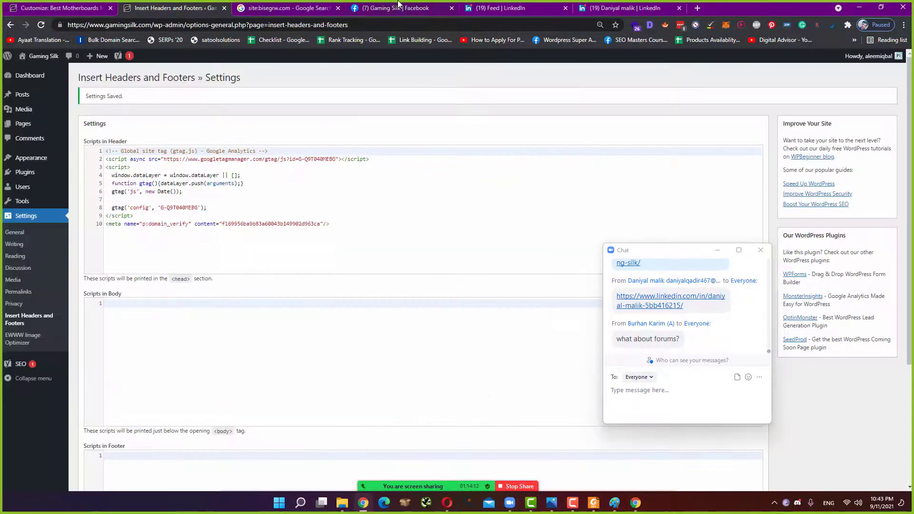
click(624, 7)
click(505, 7)
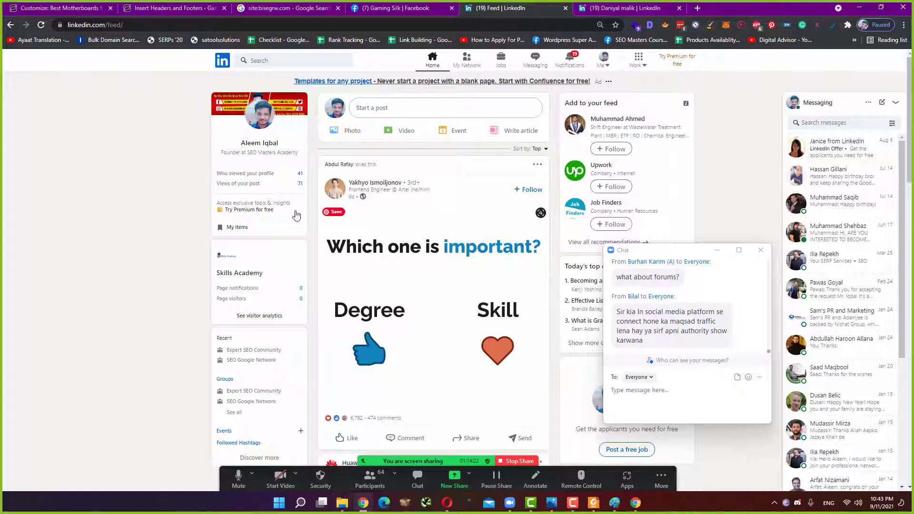
click(221, 69)
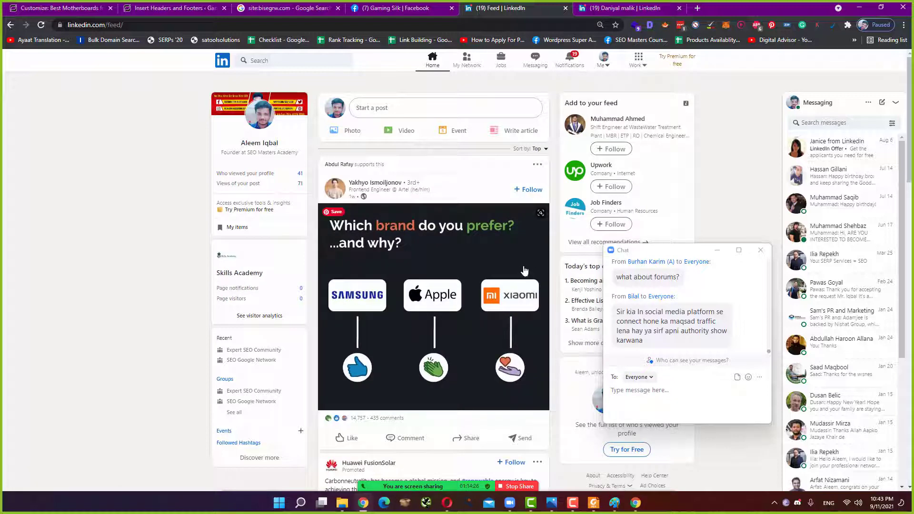
key(super)
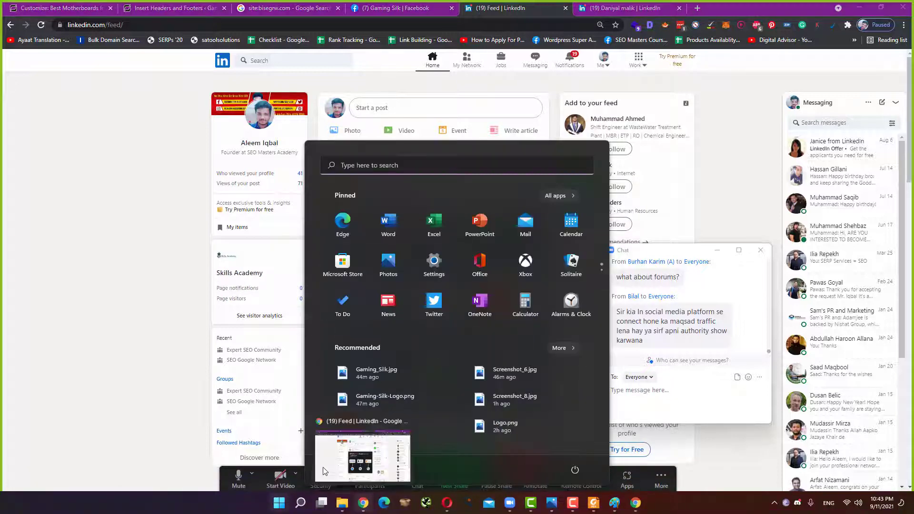
click(363, 502)
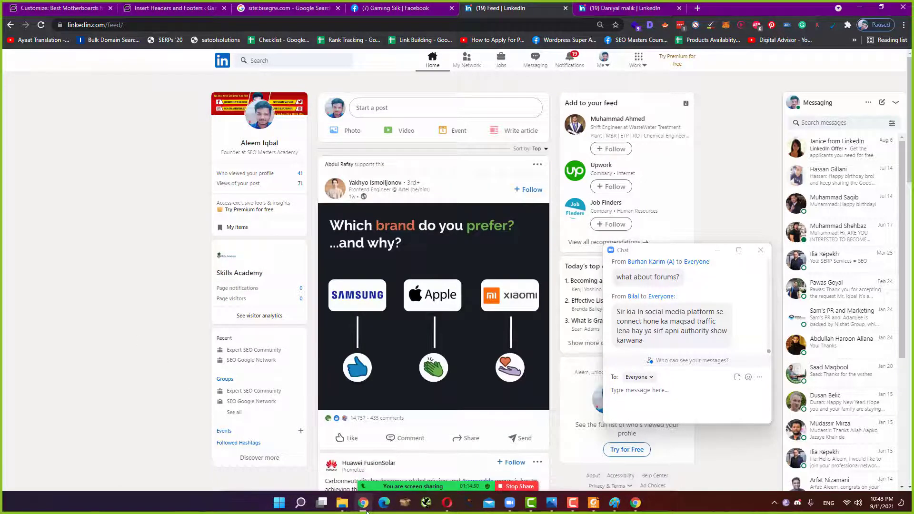
Choose Sign Out from the Me menu to bring up the sign-out prompt.
click(600, 65)
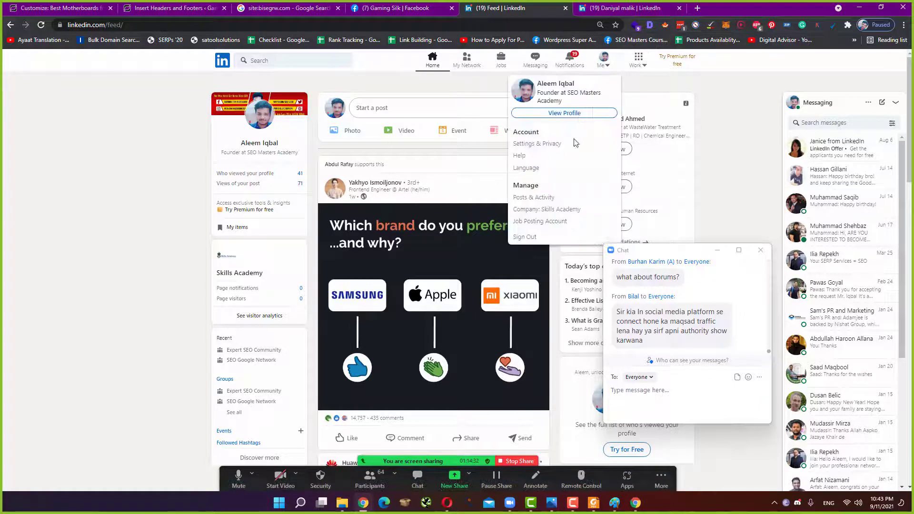
click(526, 237)
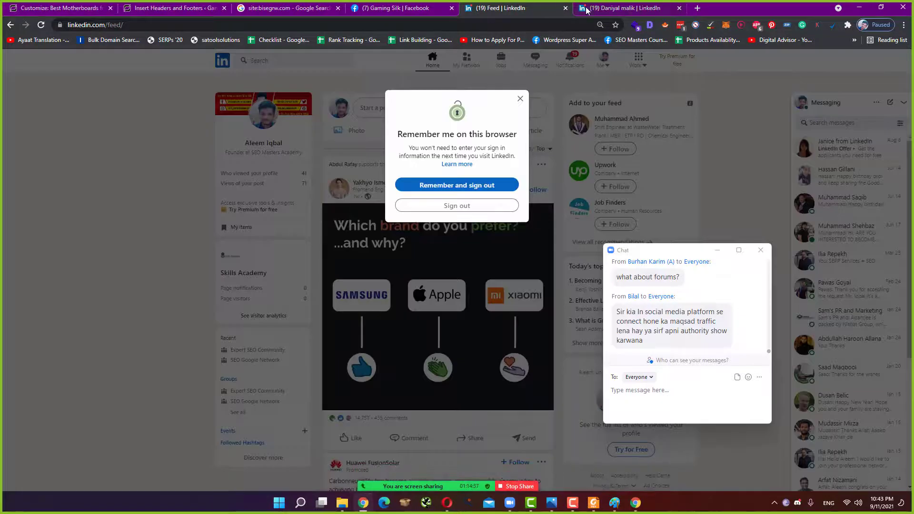
click(587, 11)
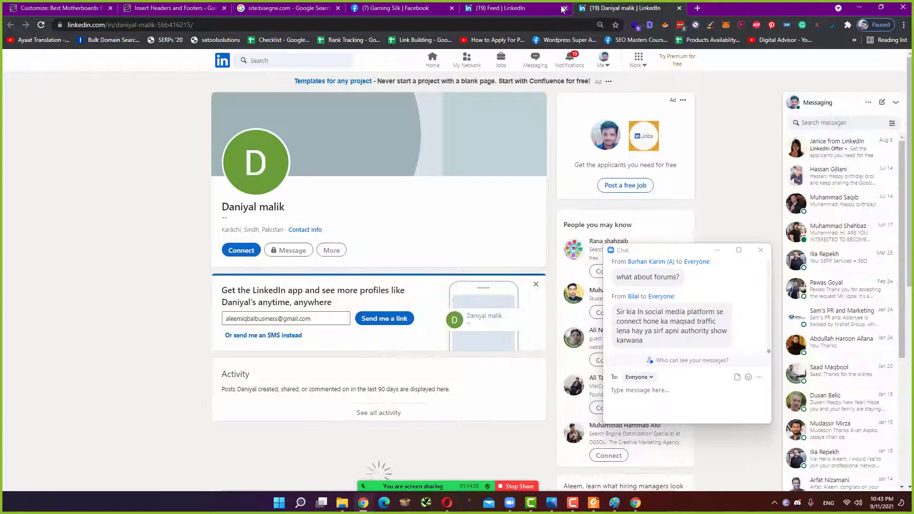
Confirm signing out without remembering the login and close the extra profile tab.
click(534, 3)
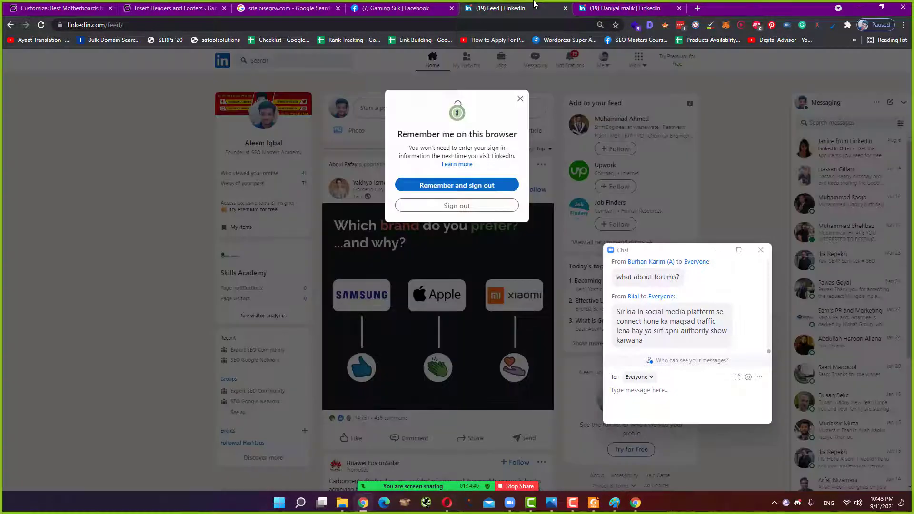
click(470, 208)
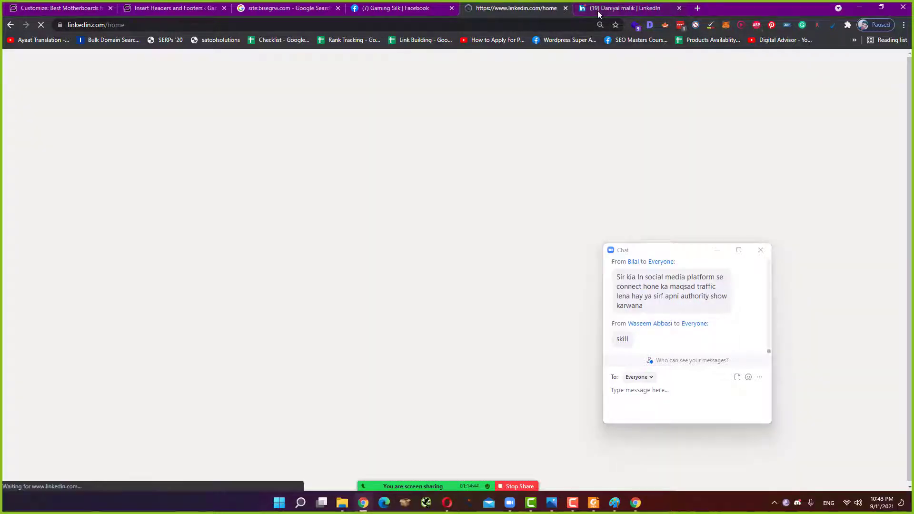
middle_click(591, 11)
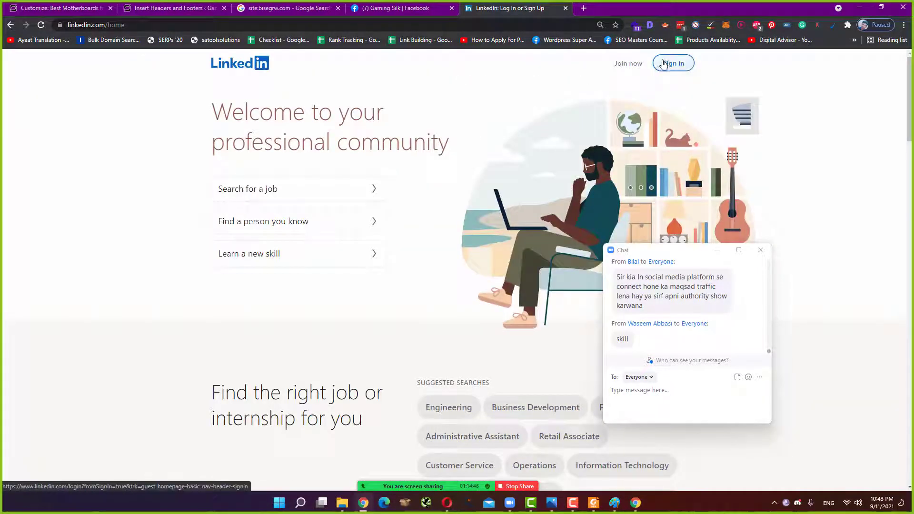
Sign in to LinkedIn with the Gaming Silk account's e-mail and password.
click(665, 64)
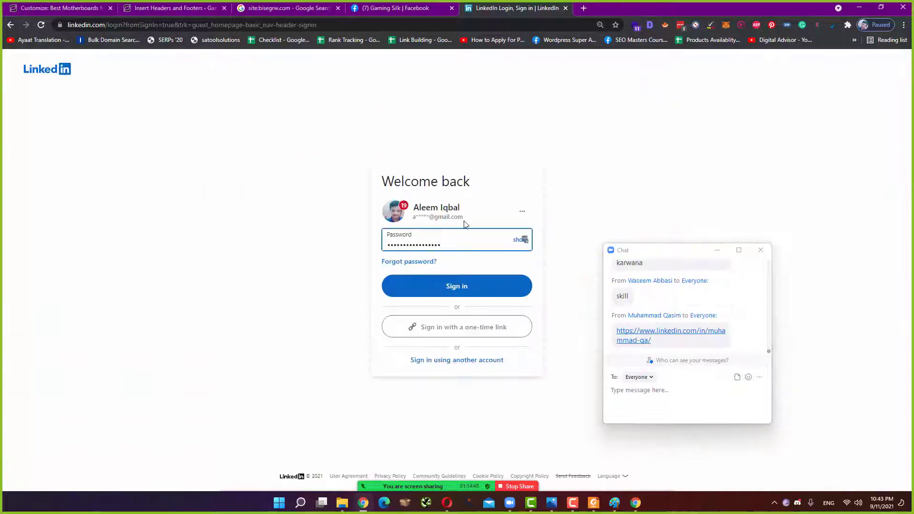
key(Return)
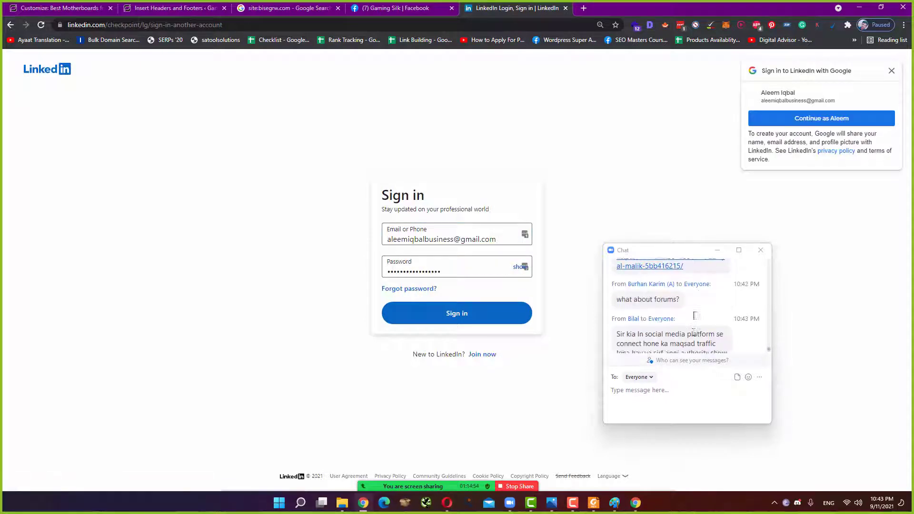
scroll(695, 316, up, 1)
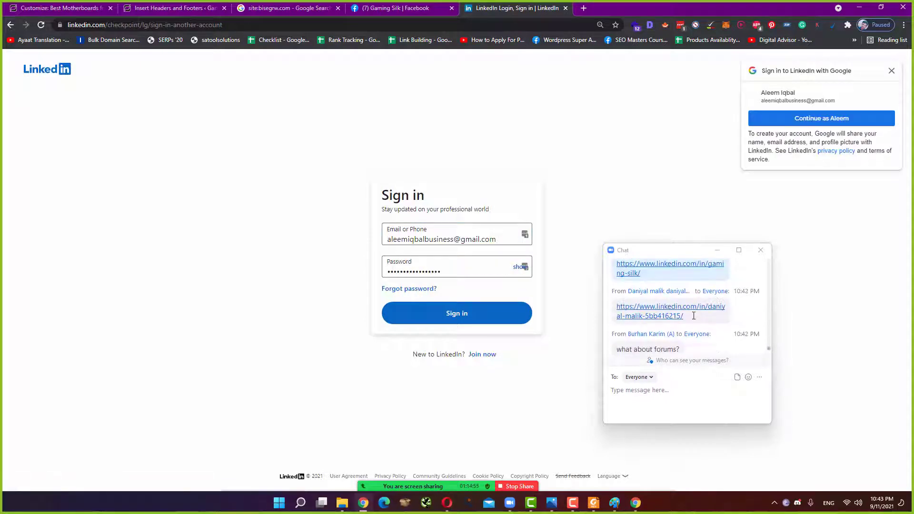
triple_click(452, 241)
text(g)
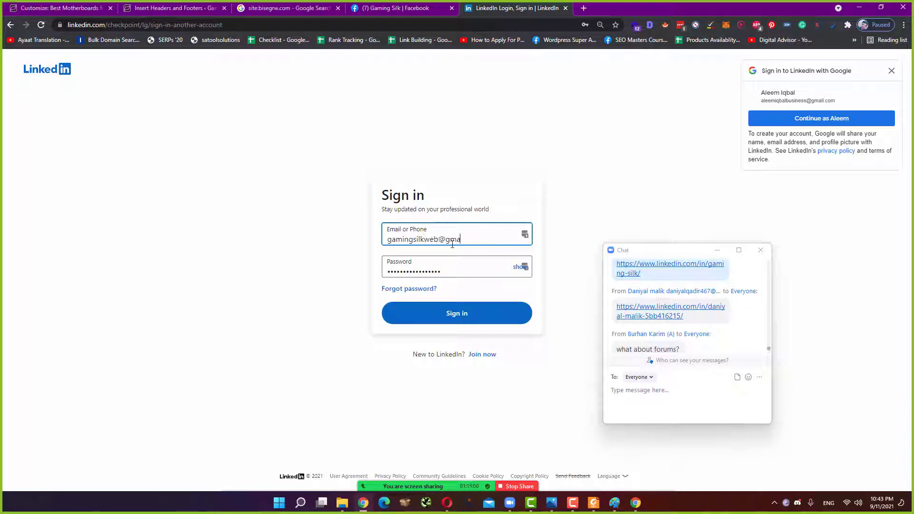
key(Tab)
text(g)
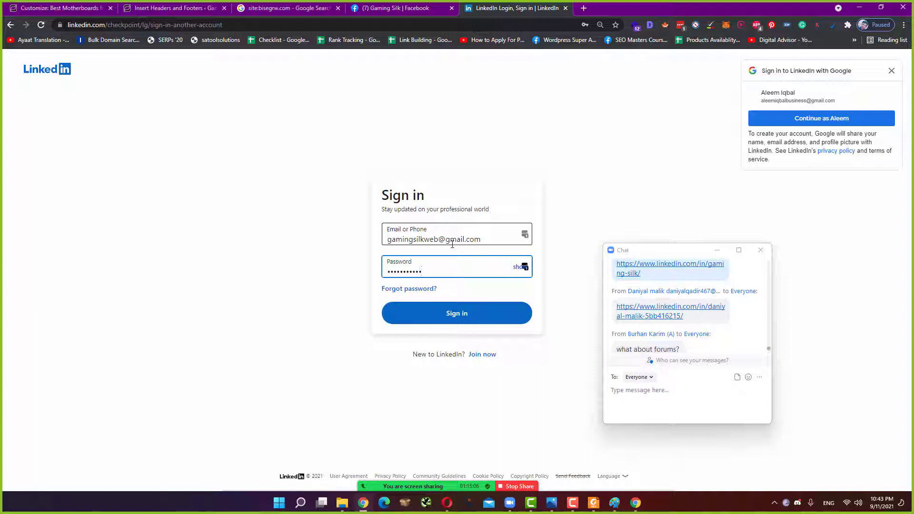
click(464, 314)
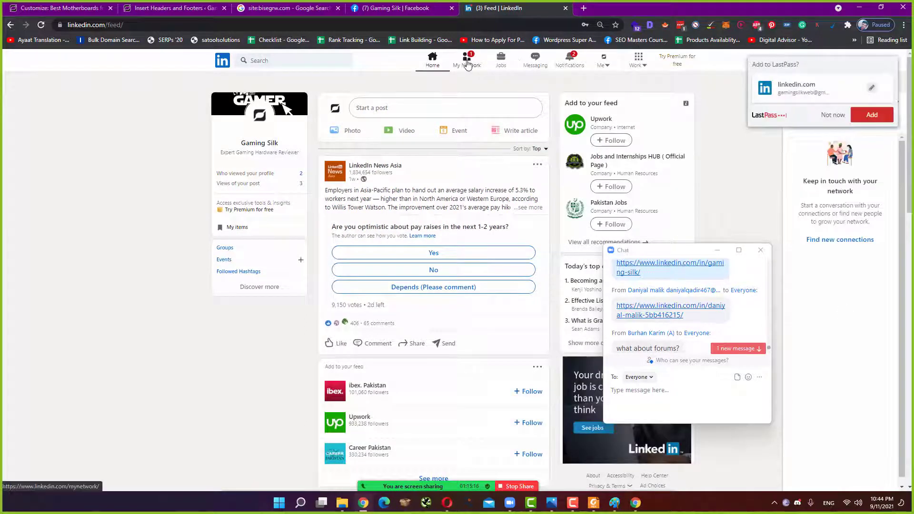
Accept Gaming Silk's pending invitation, send the classmate a note-free connection request, then go home.
click(468, 64)
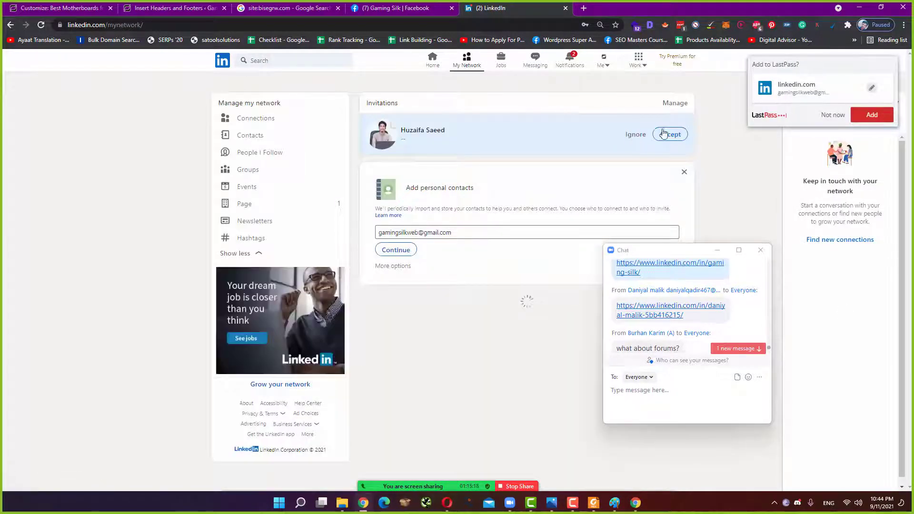
click(670, 135)
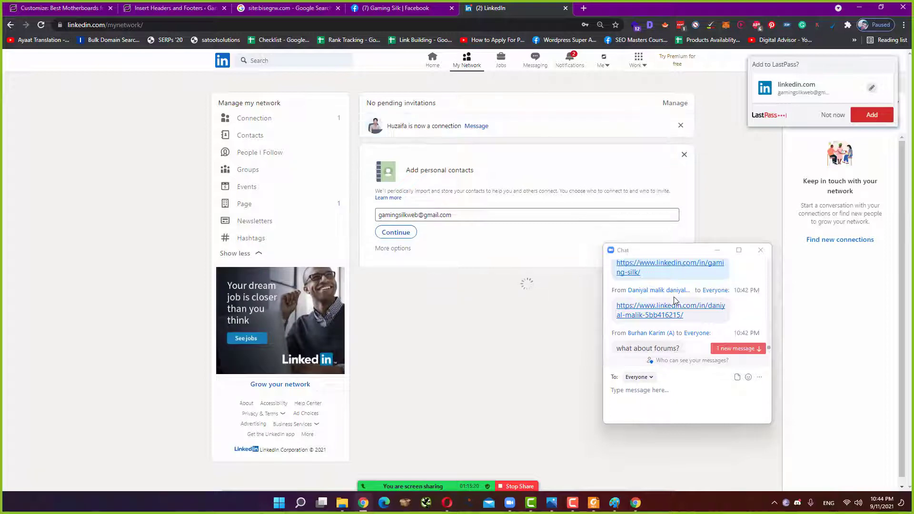
click(684, 309)
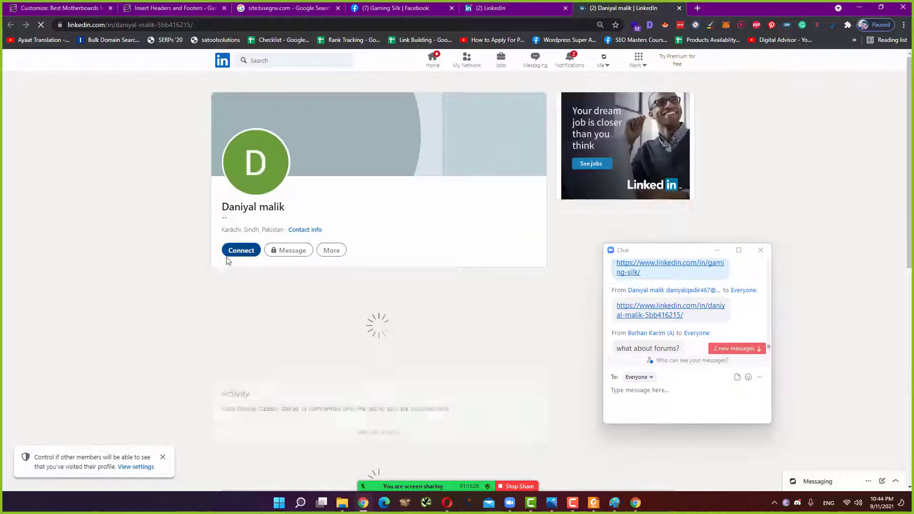
click(242, 251)
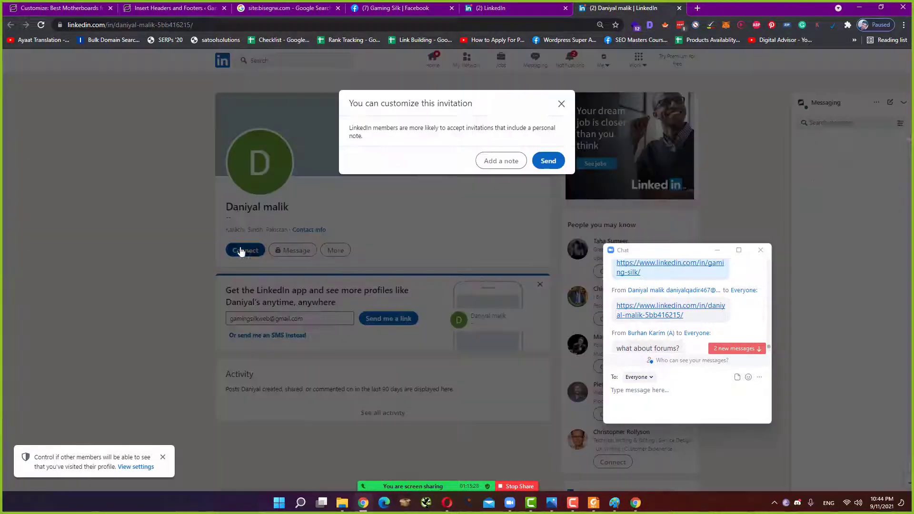
click(542, 162)
click(433, 63)
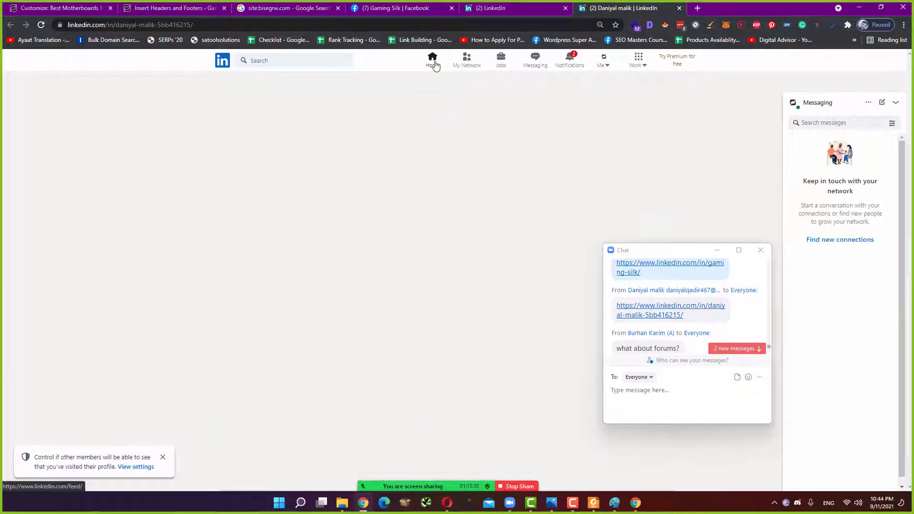
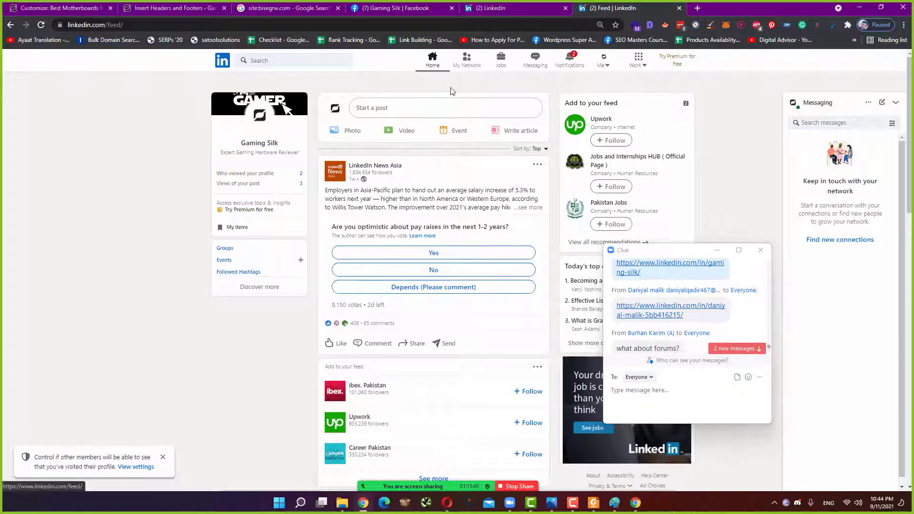
Start a Small business LinkedIn company page named Gaming Silk.
click(640, 70)
click(831, 345)
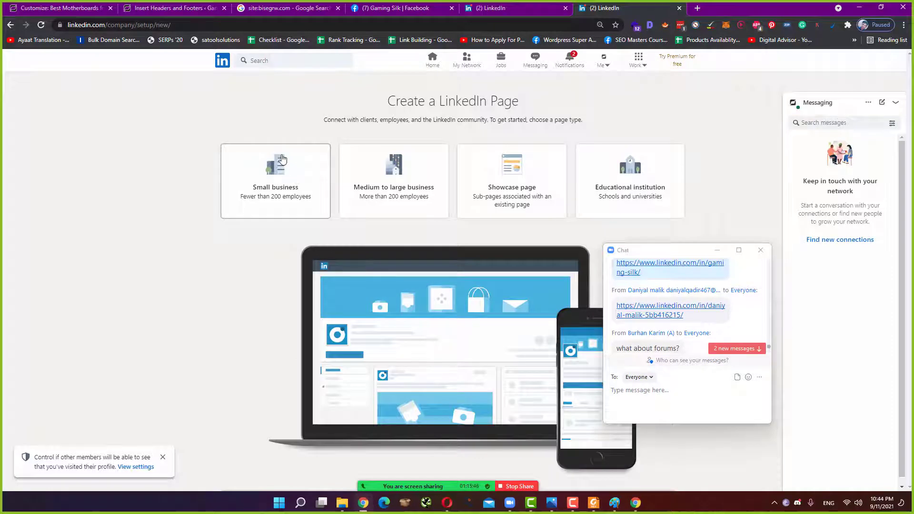
click(286, 172)
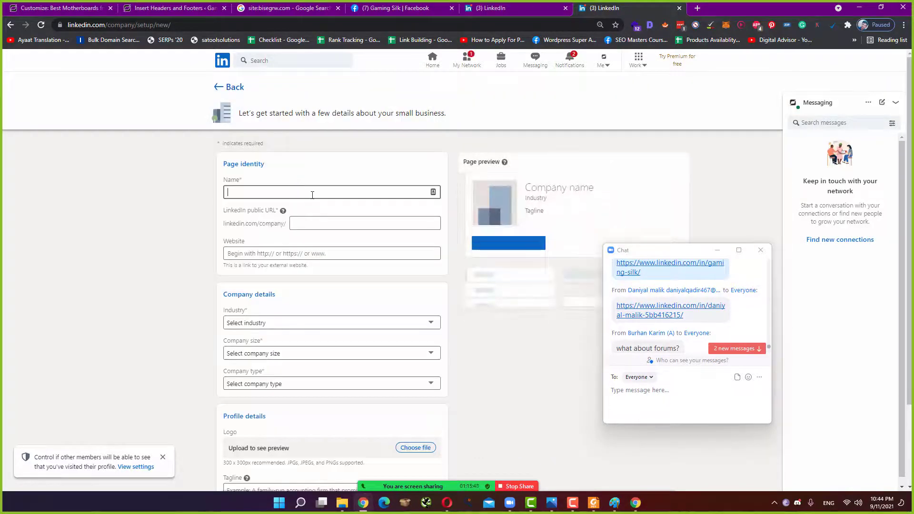
click(312, 195)
text(Gaming Si)
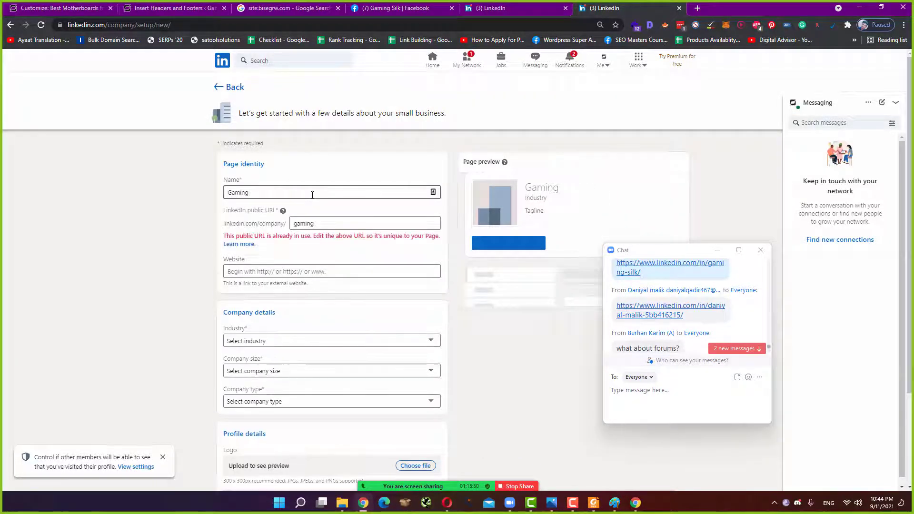
key(Tab)
key(Tab)
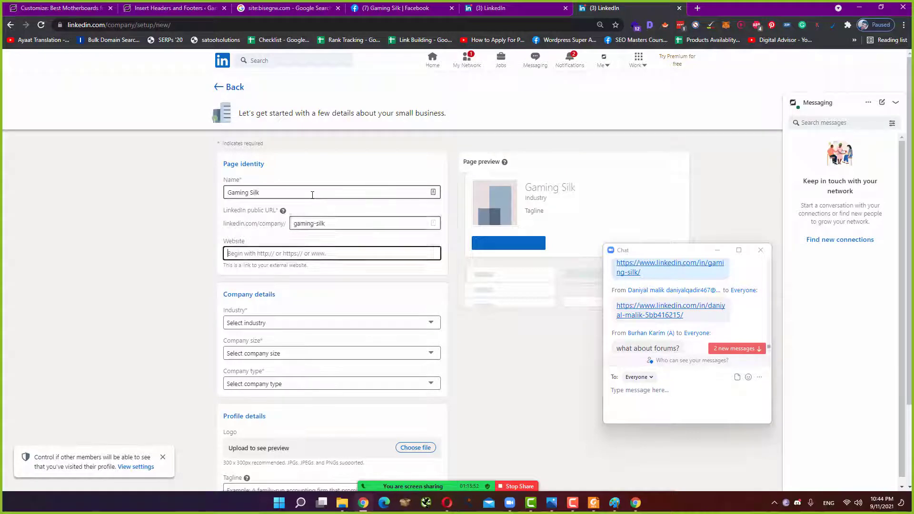
click(96, 10)
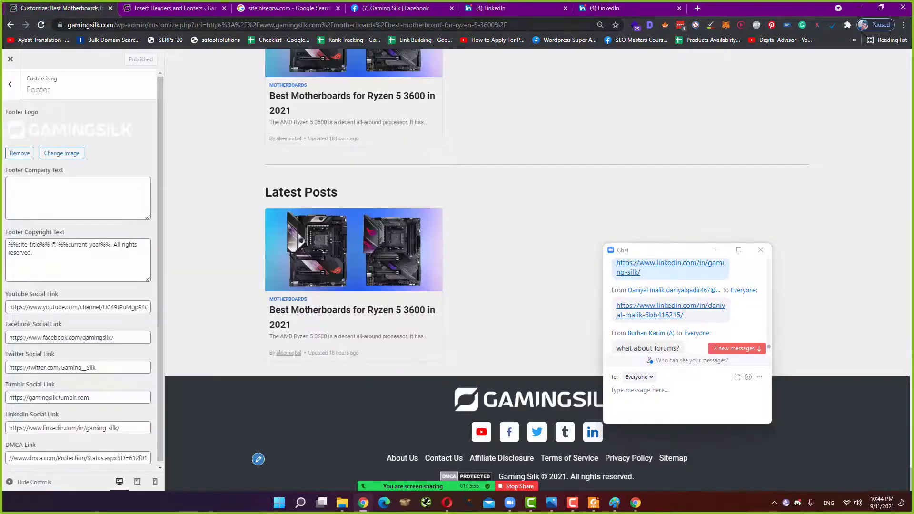
click(631, 7)
text(https://www.gamingsilk.com/)
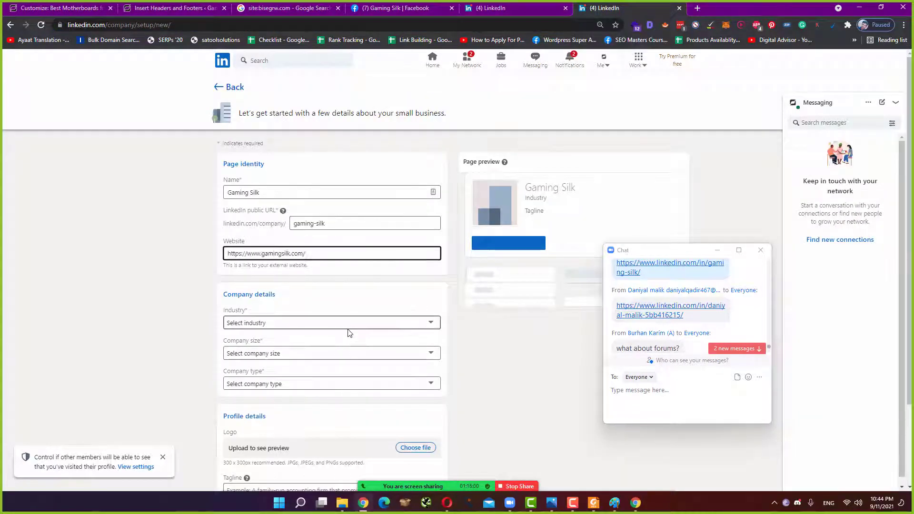
click(346, 324)
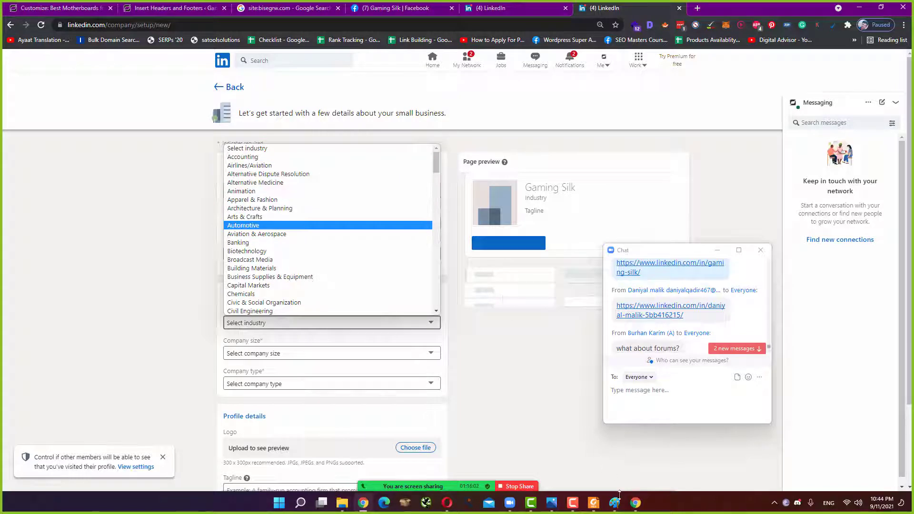
click(636, 503)
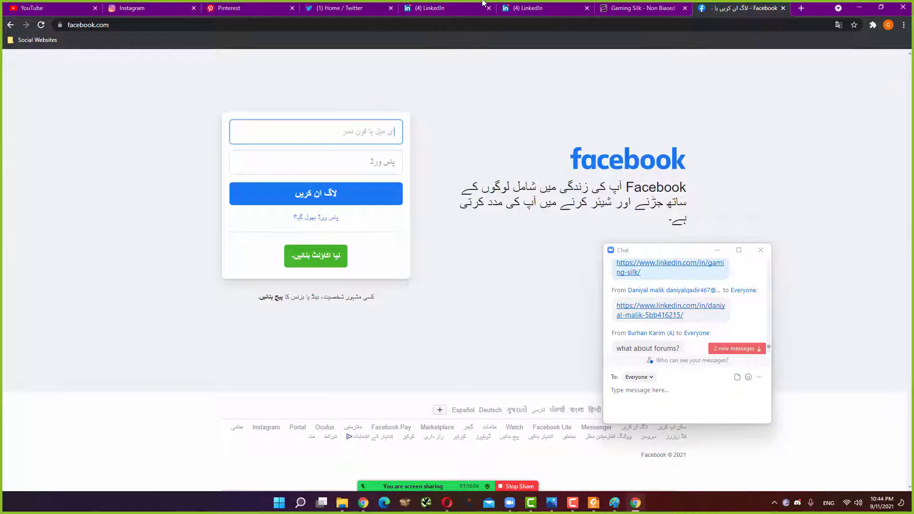
Submit the Gaming Silk page form in the second window, which returns a try-again-tomorrow notice.
click(469, 5)
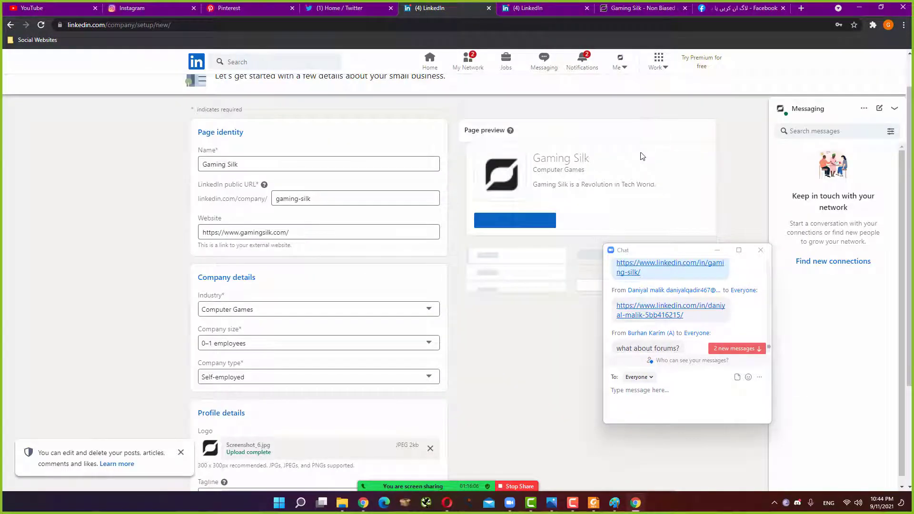
scroll(427, 284, down, 3)
click(414, 443)
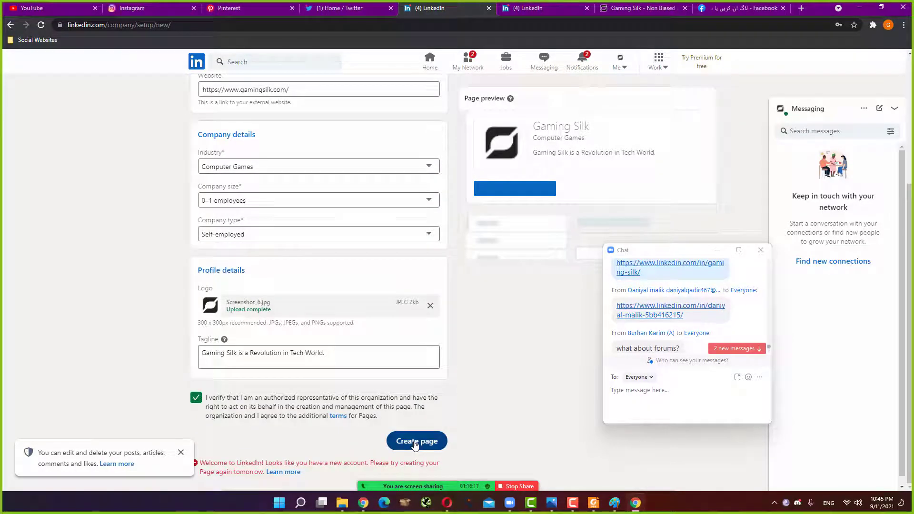
scroll(754, 294, down, 5)
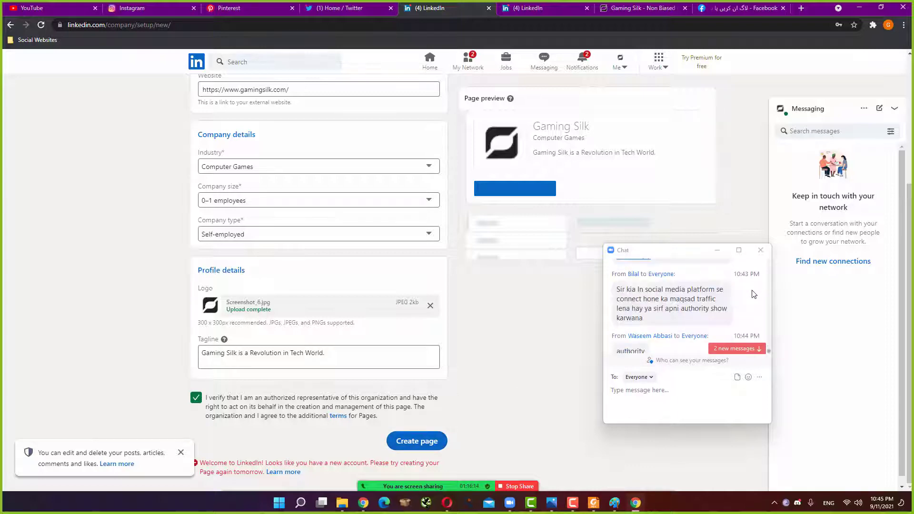
scroll(754, 294, down, 1)
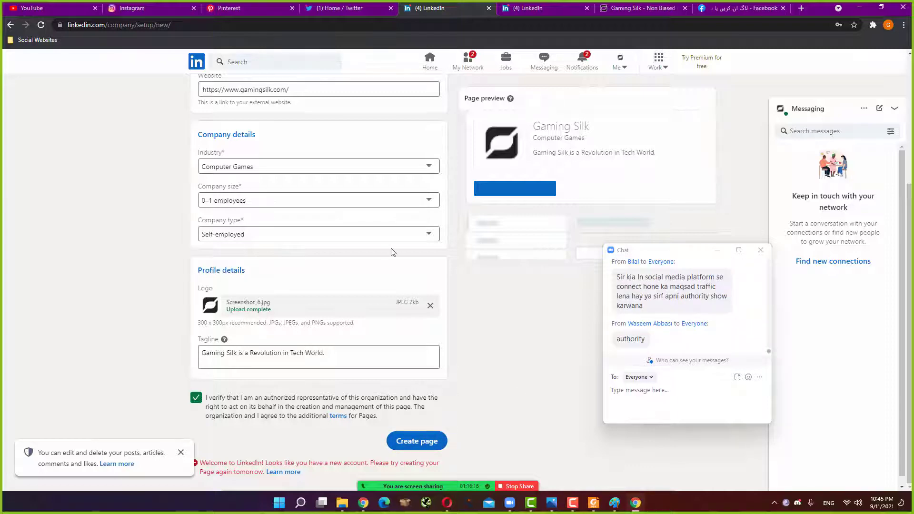
scroll(400, 248, up, 4)
scroll(409, 233, down, 4)
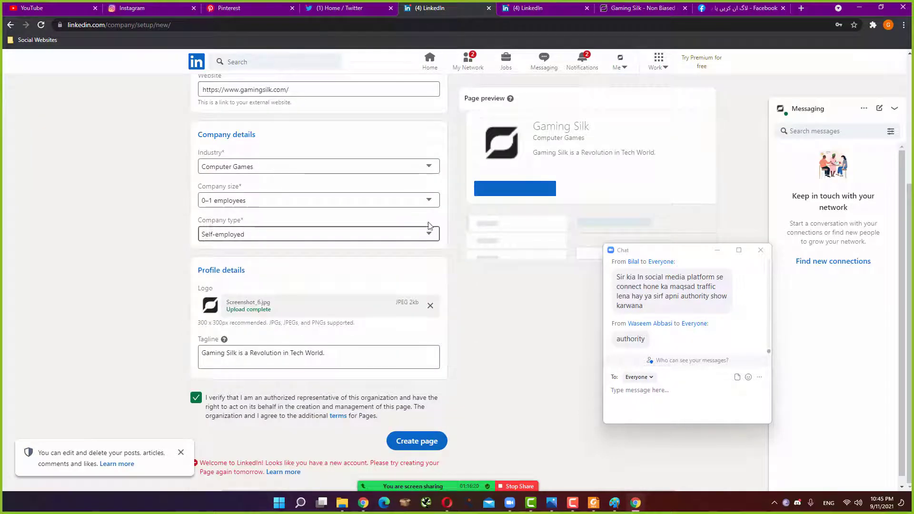
Close the Facebook login tab, glance at the Twitter and Pinterest tabs, and return to the first window.
click(780, 3)
click(782, 7)
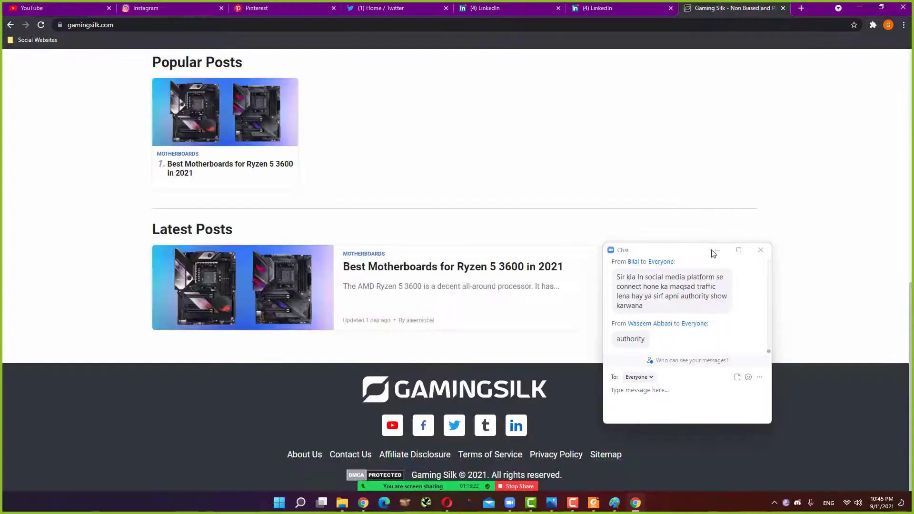
click(351, 9)
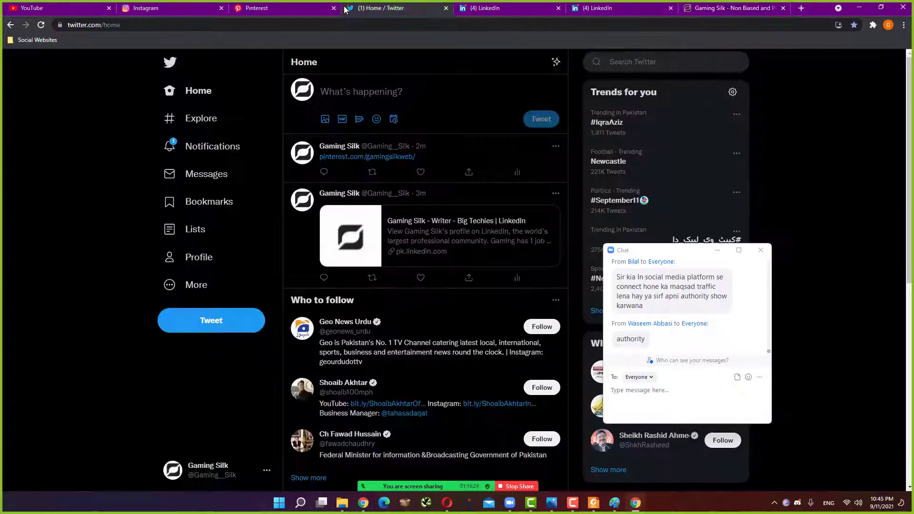
click(322, 9)
click(354, 8)
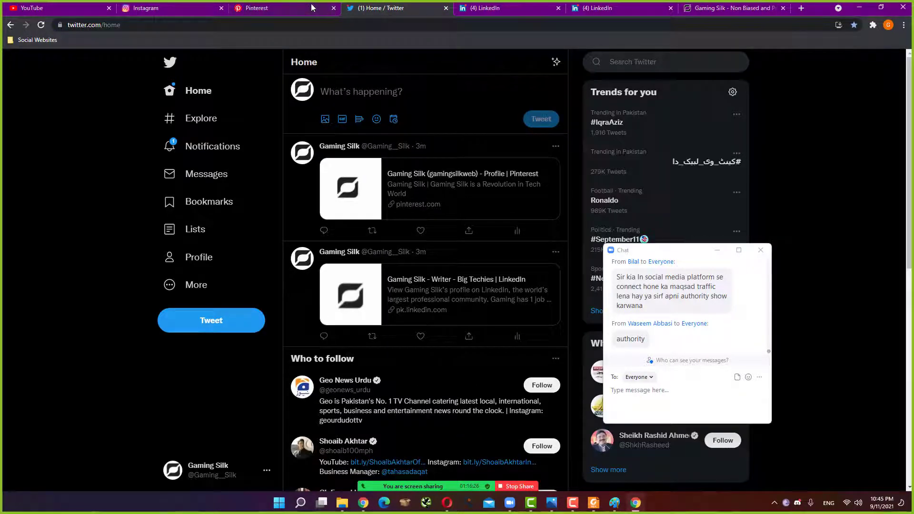
click(365, 505)
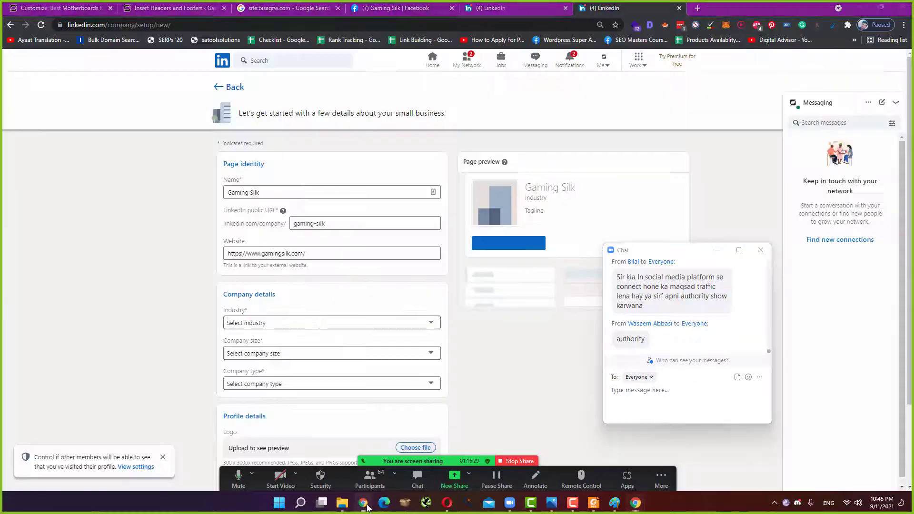
Close the page setup tab and sign out of LinkedIn, confirming the sign-out.
click(637, 60)
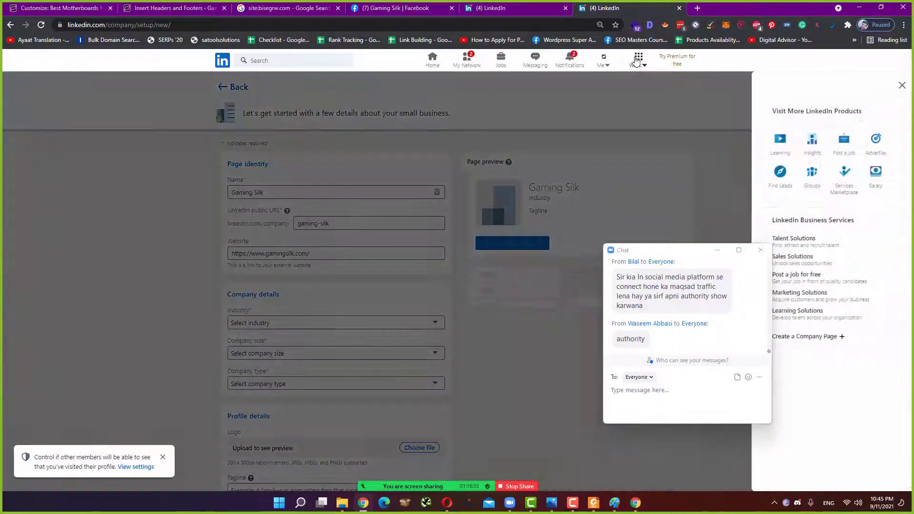
click(667, 108)
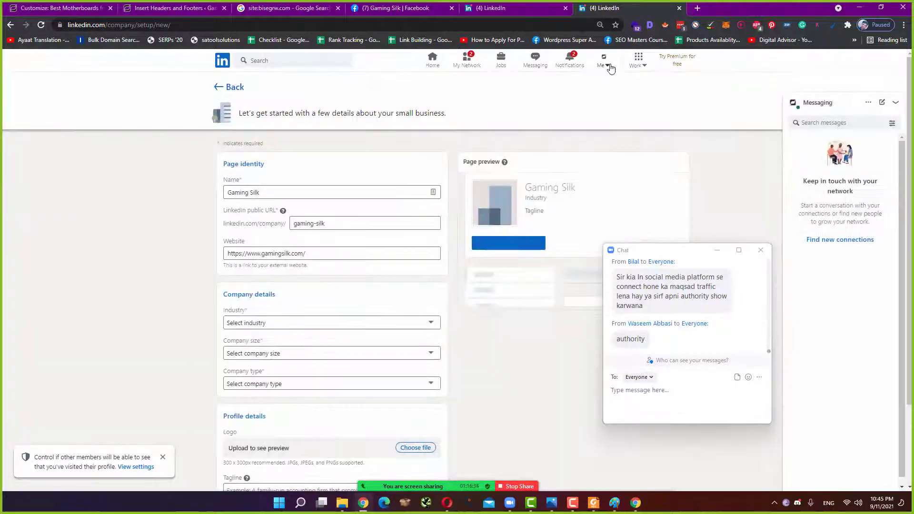
click(604, 64)
click(524, 225)
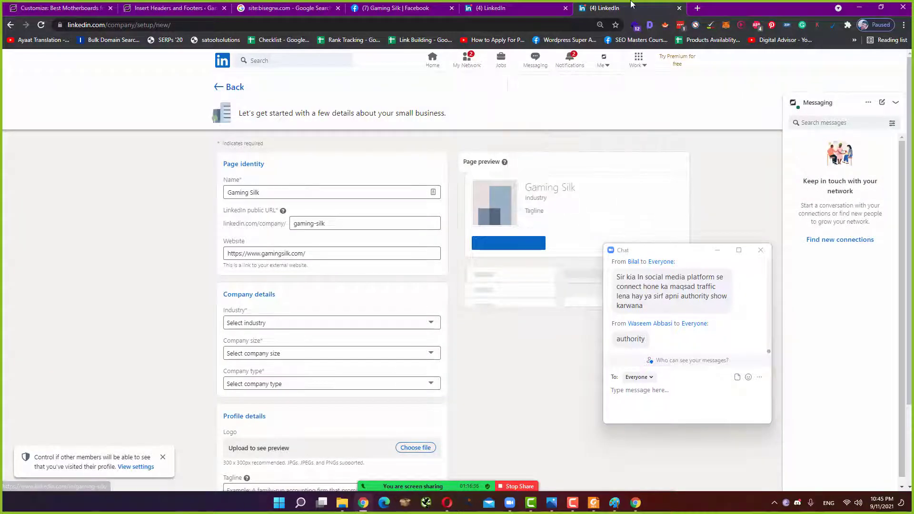
click(679, 8)
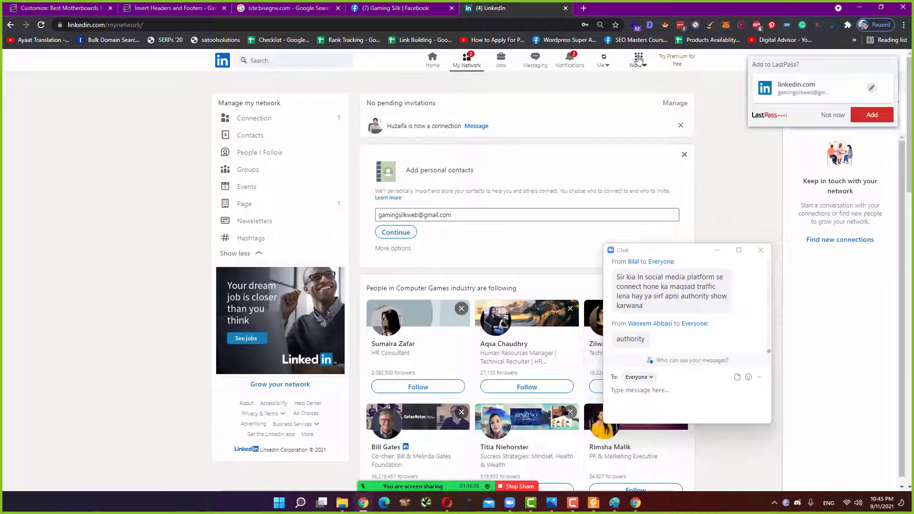
click(604, 62)
click(567, 227)
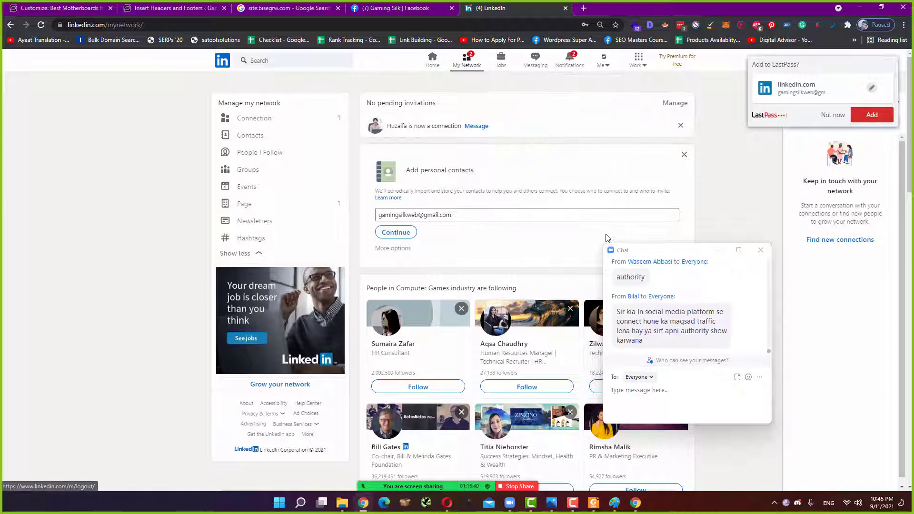
click(434, 184)
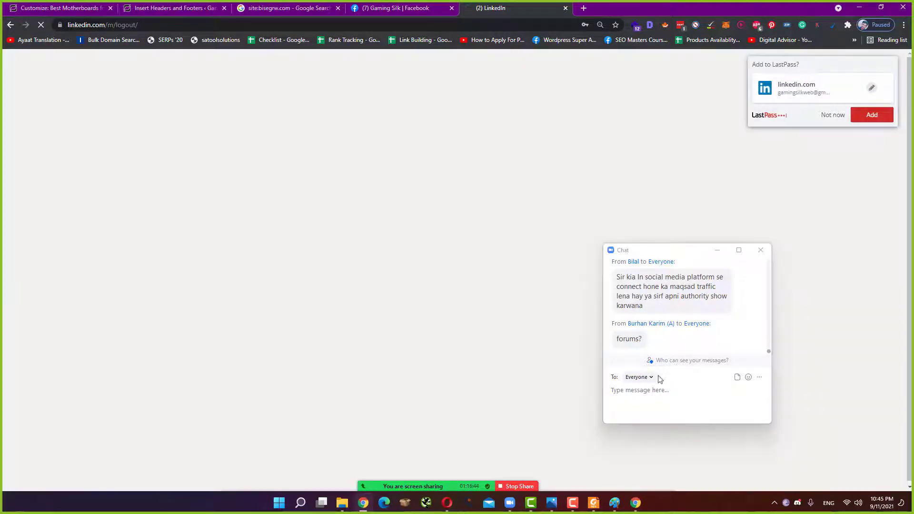
Bring up LinkedIn's signed-out welcome page offering Google account sign-in in a new tab.
click(632, 381)
click(633, 383)
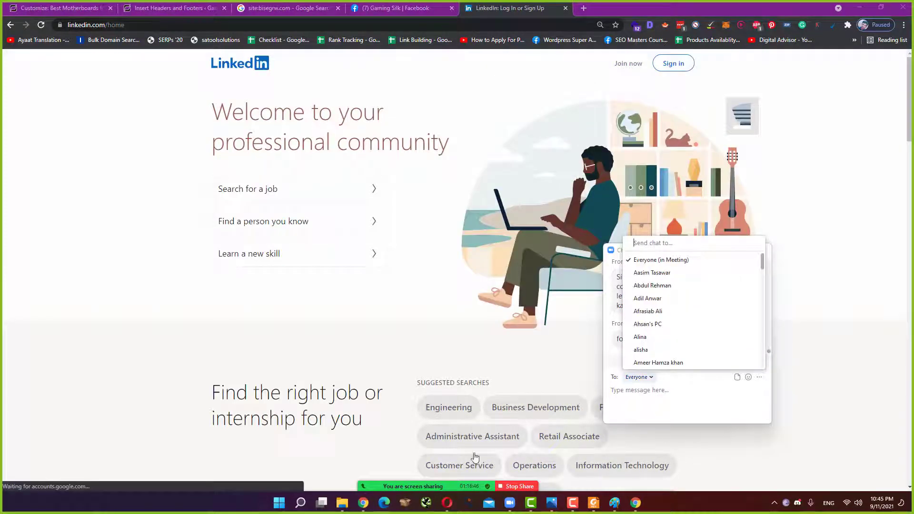
click(471, 486)
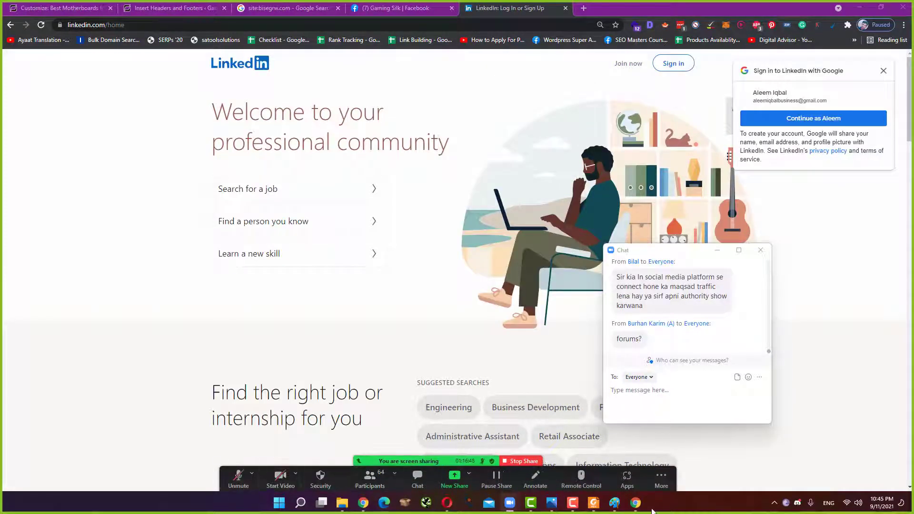
click(573, 503)
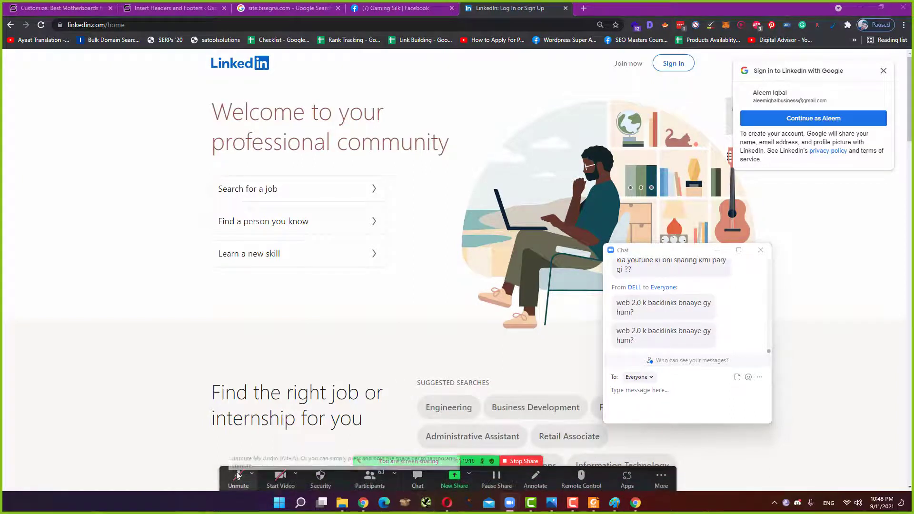
scroll(629, 329, up, 3)
scroll(629, 330, up, 1)
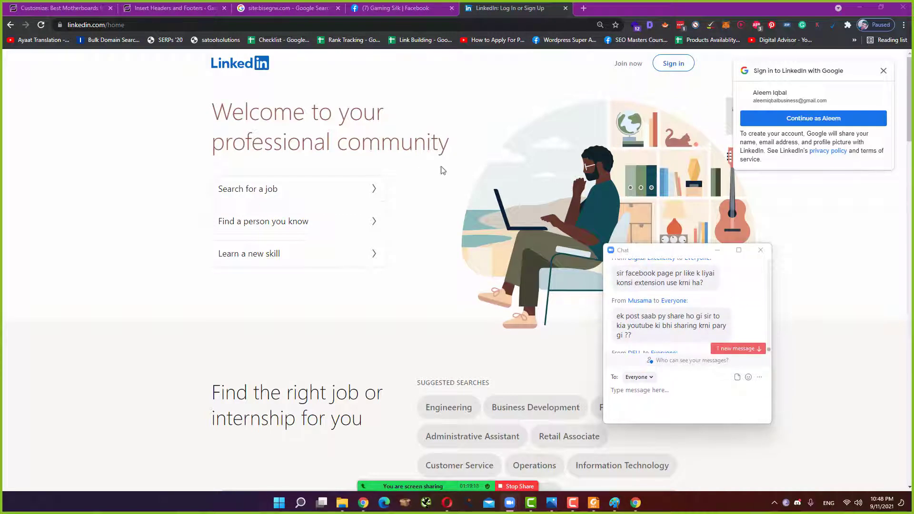
key(ctrl+t)
text(newsfeed )
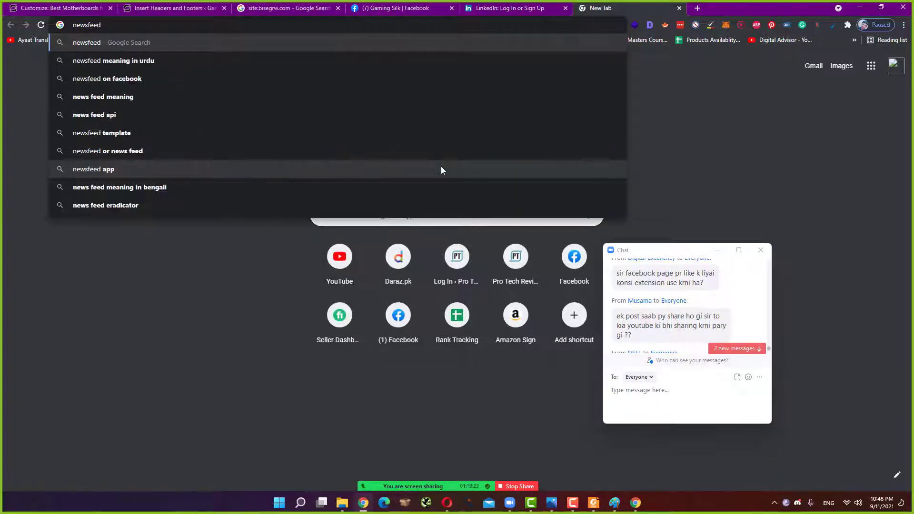
text(era)
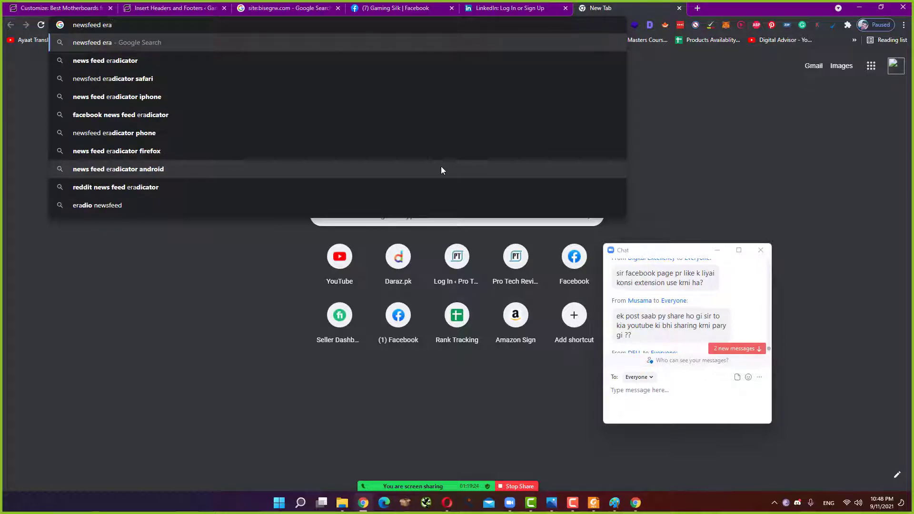
key(Down)
key(Return)
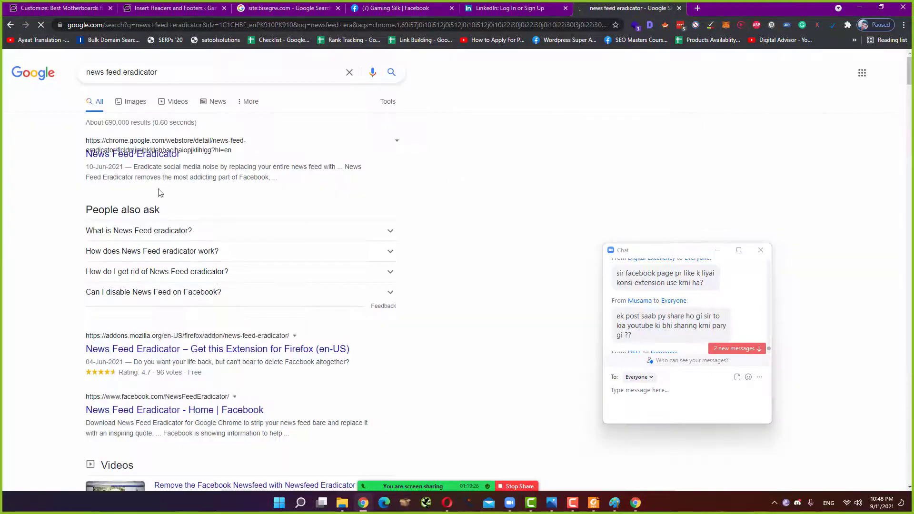
scroll(730, 294, up, 2)
scroll(730, 294, up, 3)
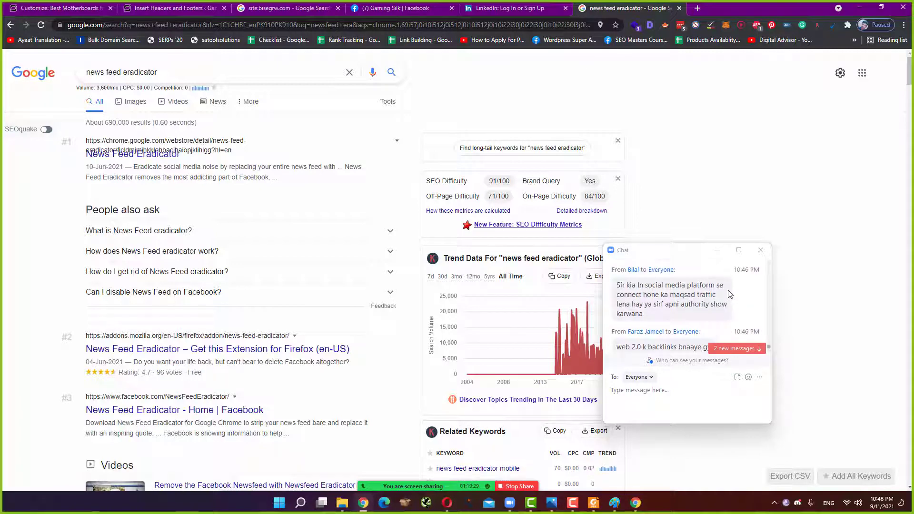
scroll(730, 294, up, 1)
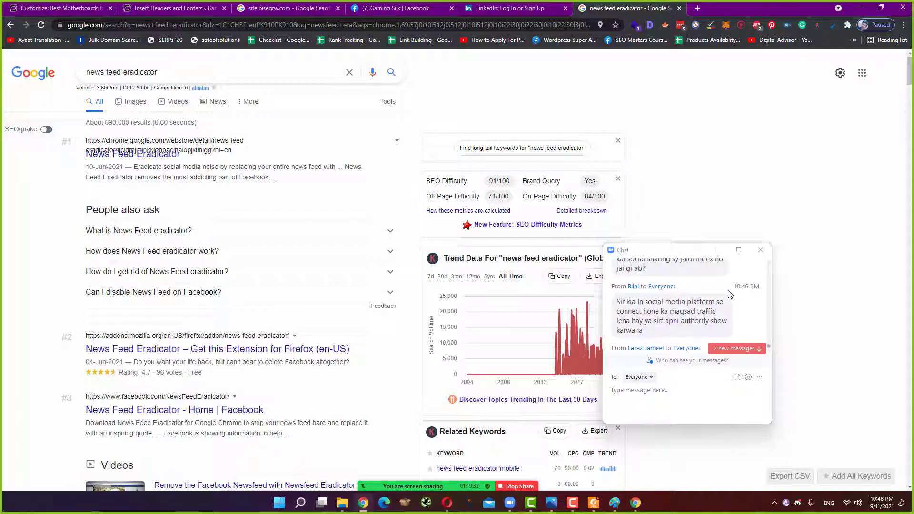
scroll(730, 294, up, 3)
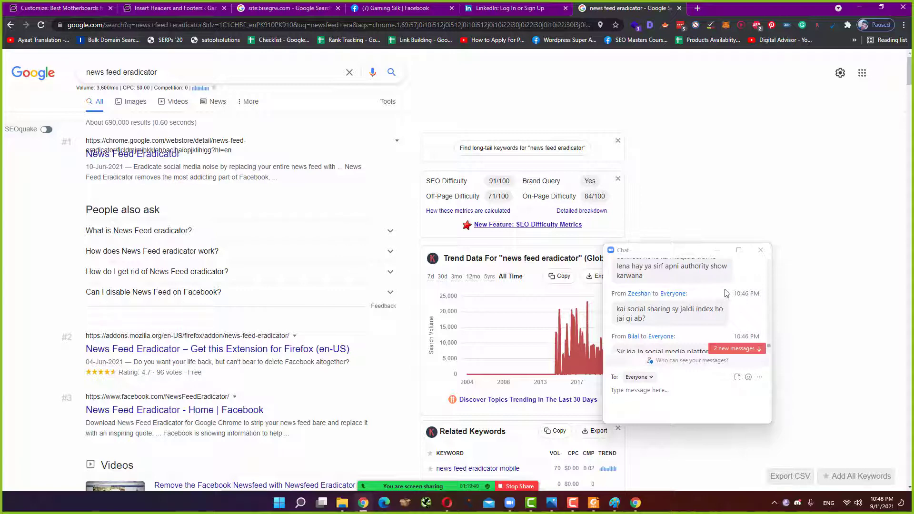
scroll(727, 292, up, 6)
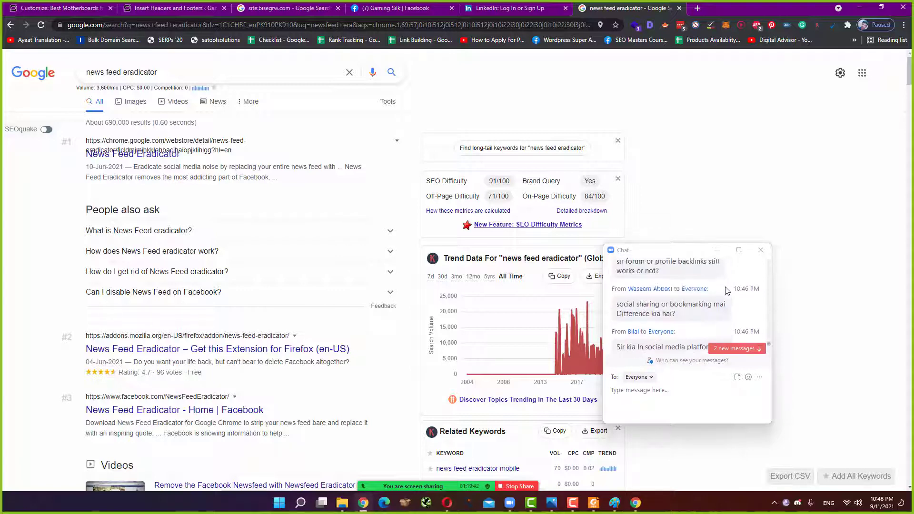
scroll(727, 285, up, 1)
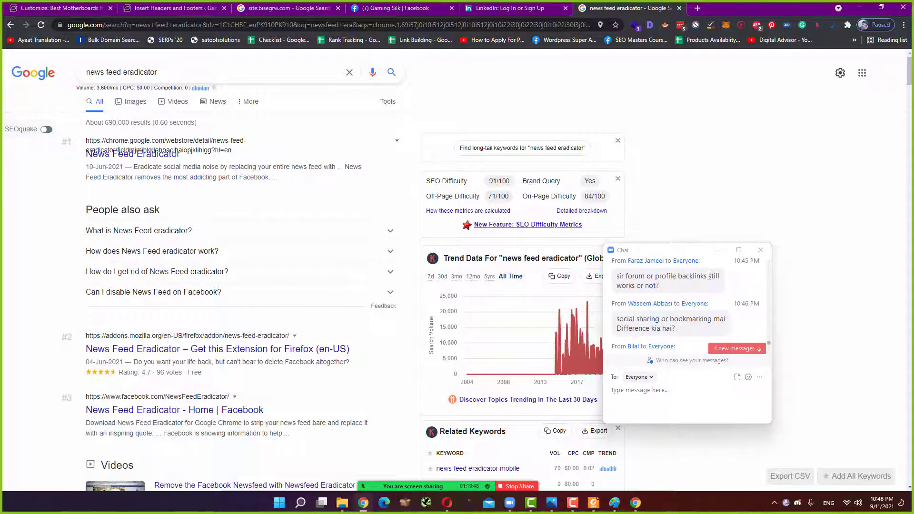
Go from the Gaming Silk Facebook tab to the personal profile showing 4.8K friends.
click(339, 3)
click(367, 4)
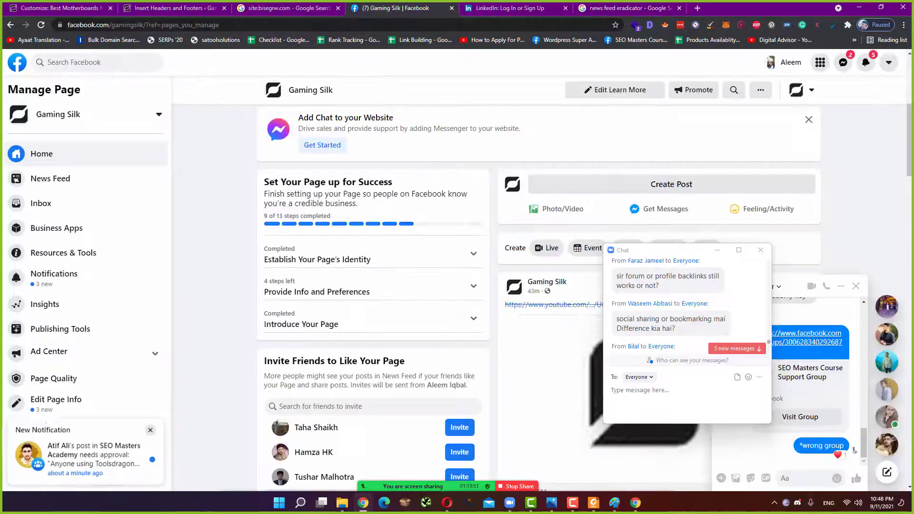
click(785, 66)
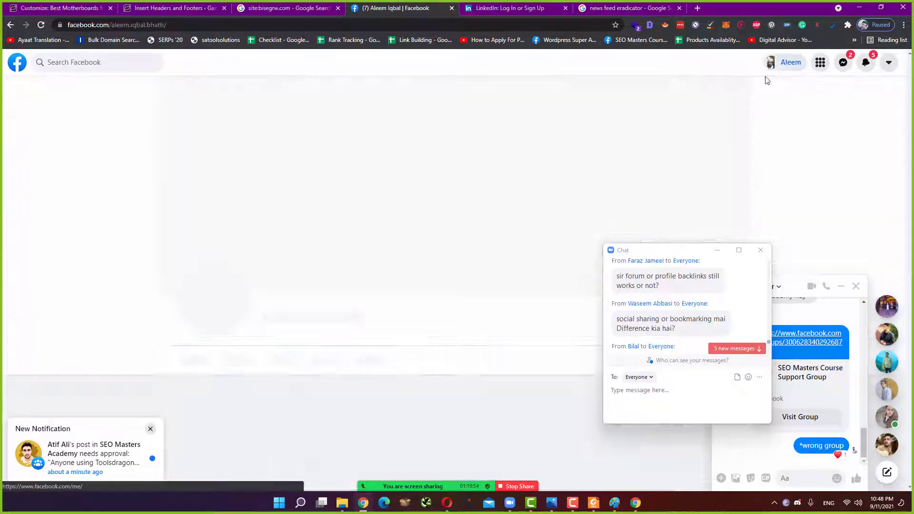
scroll(457, 271, down, 4)
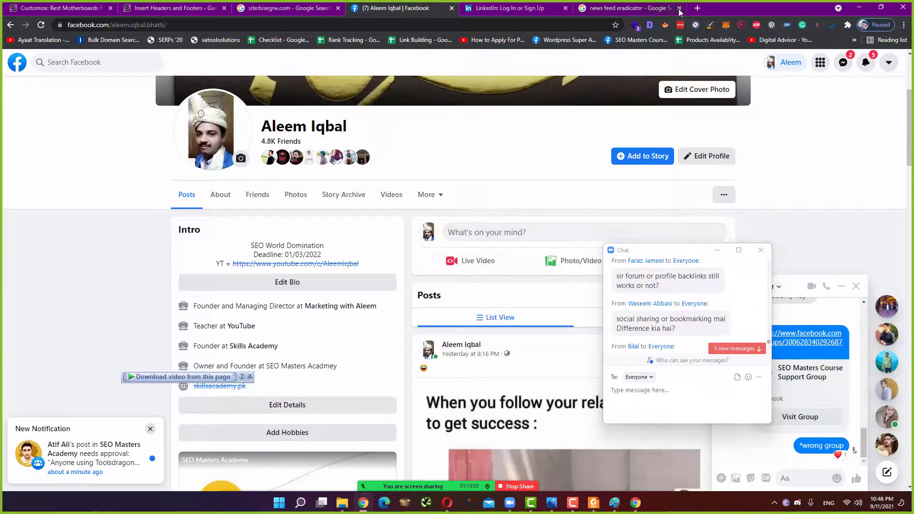
Open new tabs, entering remove.bg in one and searching Google for reddit in another.
click(697, 8)
text(remove.bg)
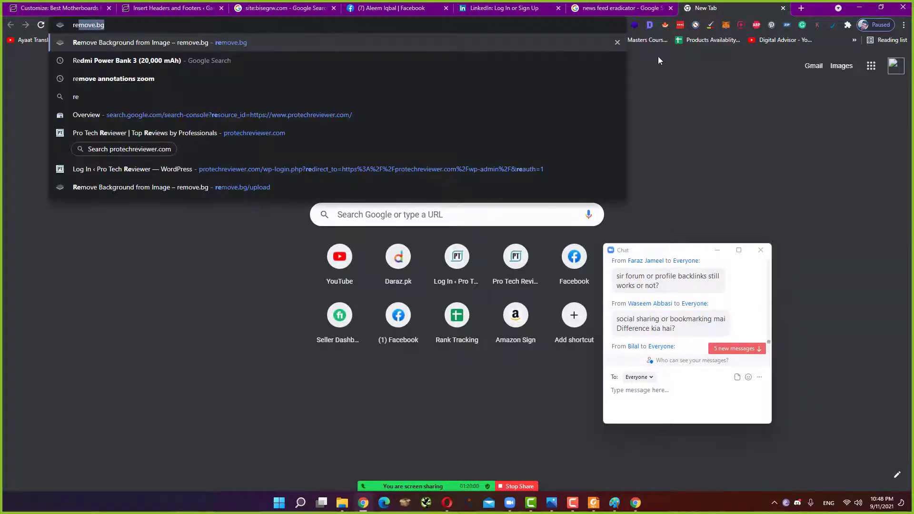
click(712, 108)
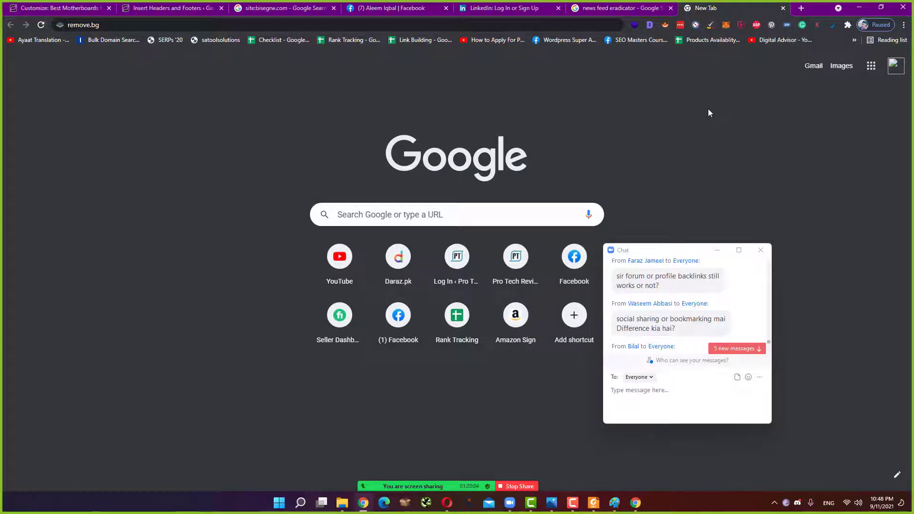
key(ctrl+t)
text(reddit)
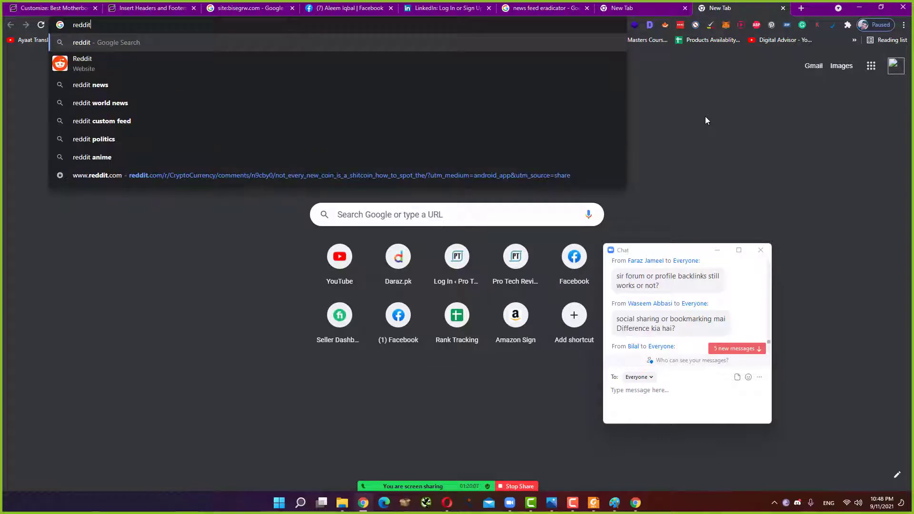
key(Return)
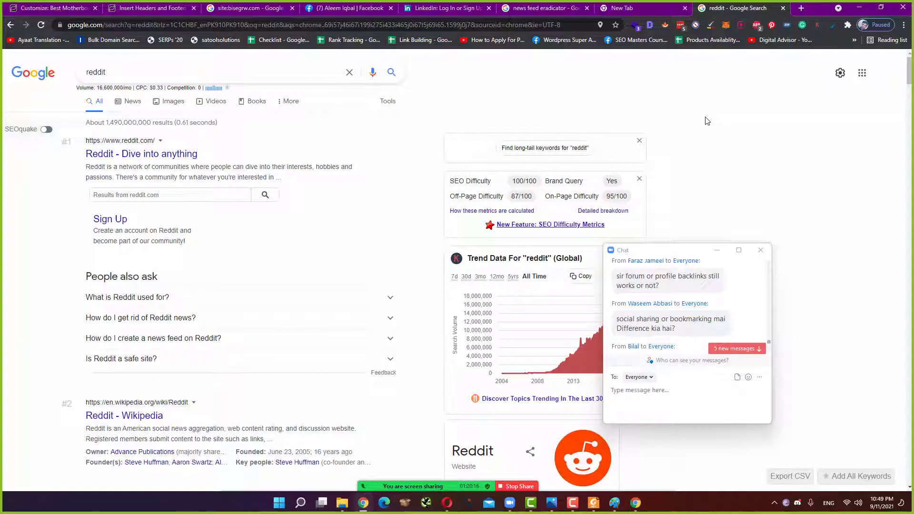
Visit and close the Invite All Friends for Facebook extension's website, then run the extension.
scroll(671, 265, down, 10)
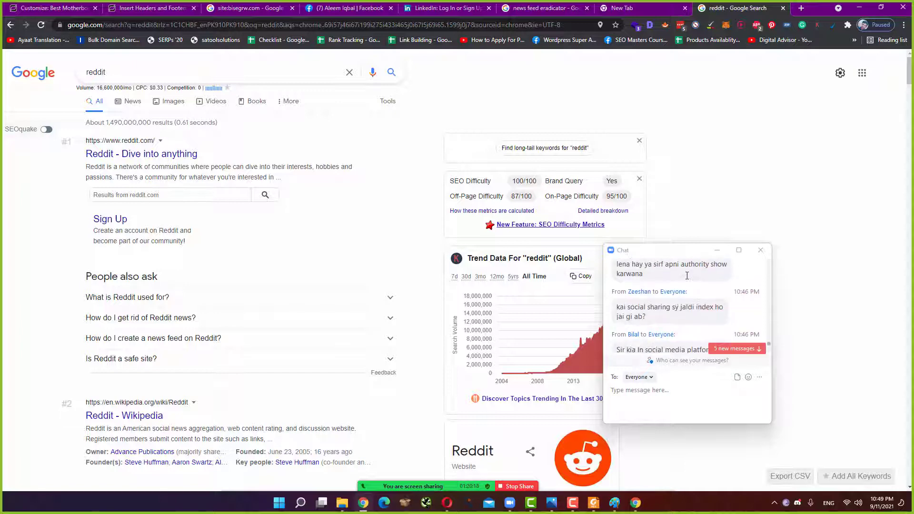
scroll(692, 296, down, 5)
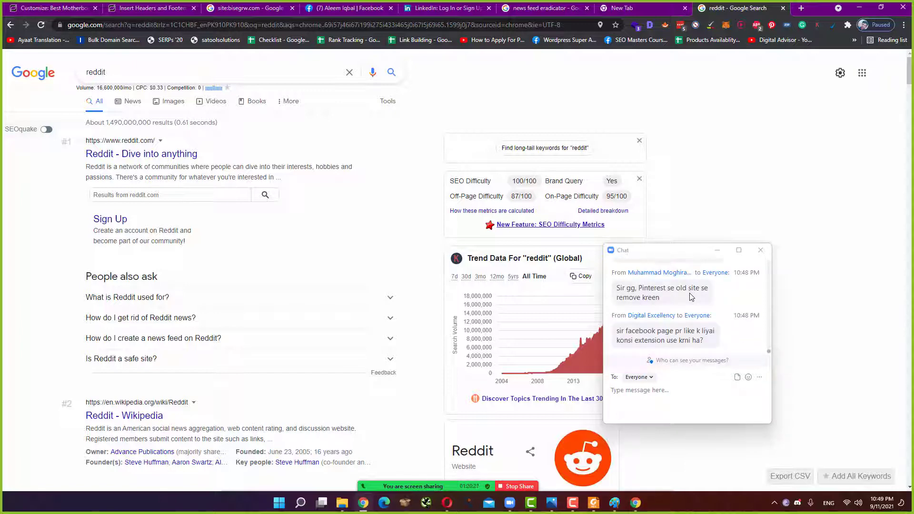
right_click(830, 28)
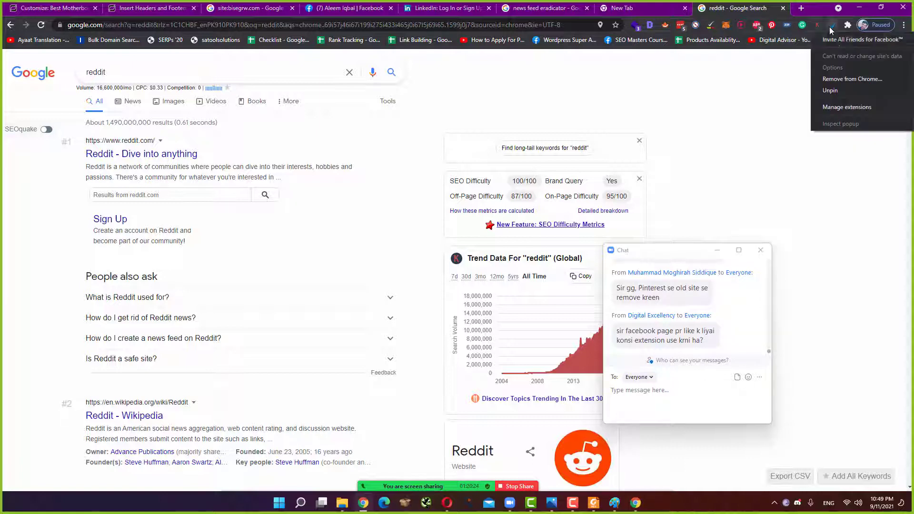
click(835, 38)
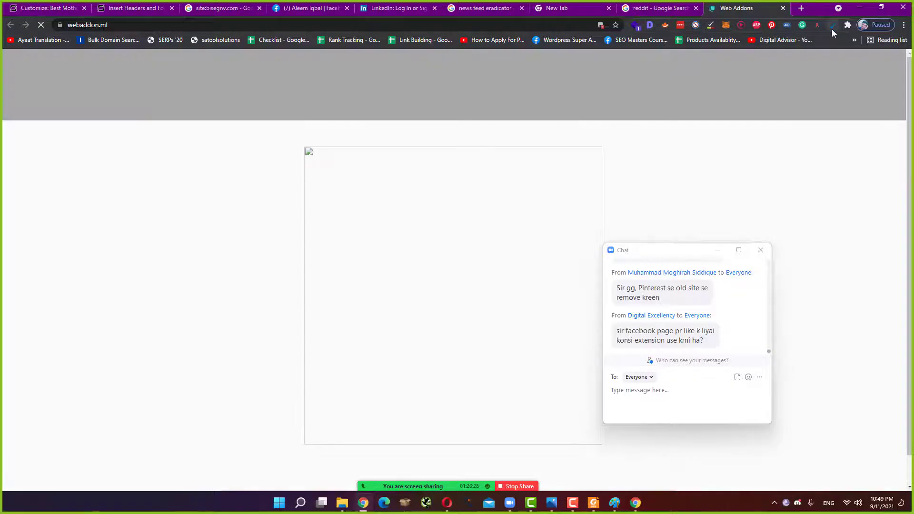
key(ctrl+w)
click(833, 29)
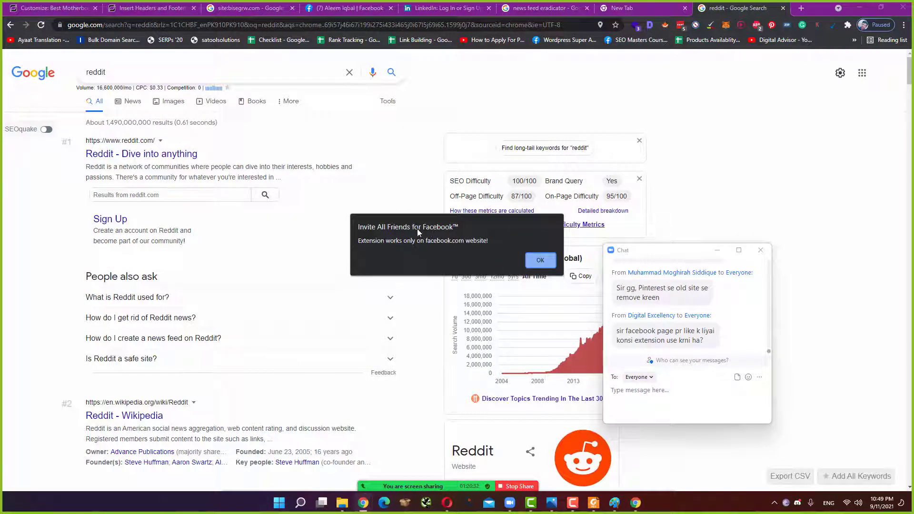
Dismiss the Invite All Friends alert that it only works on facebook.com.
click(537, 260)
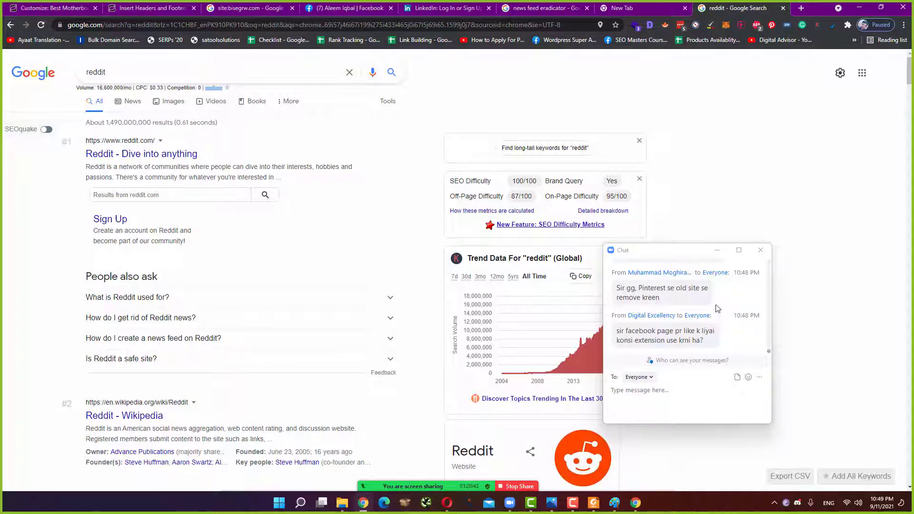
scroll(722, 295, up, 2)
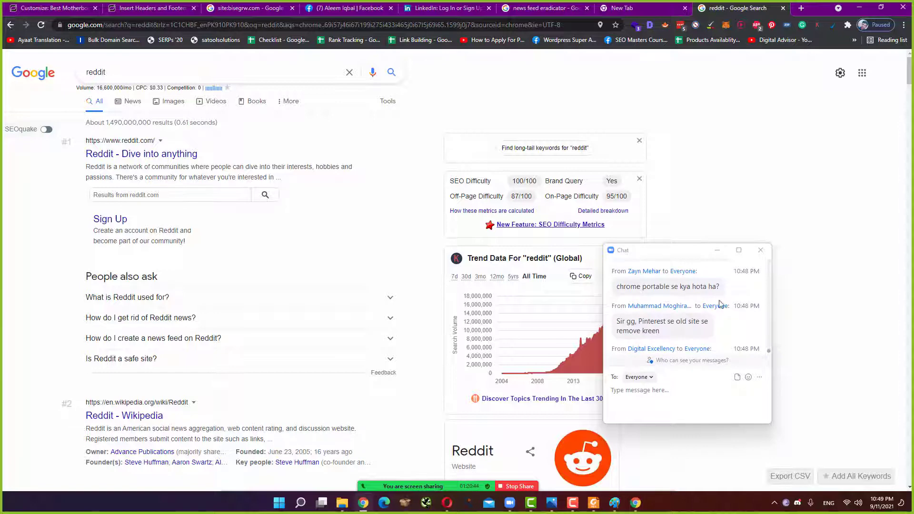
scroll(720, 331, up, 1)
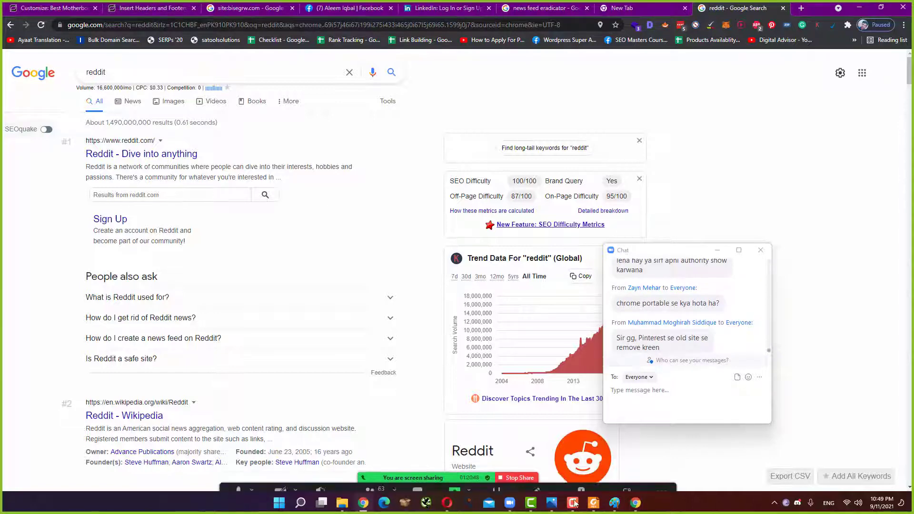
Open Gaming Silk's Pinterest Settings > Claim, showing gamingsilk.com, Instagram and YouTube claimed.
click(635, 503)
click(302, 8)
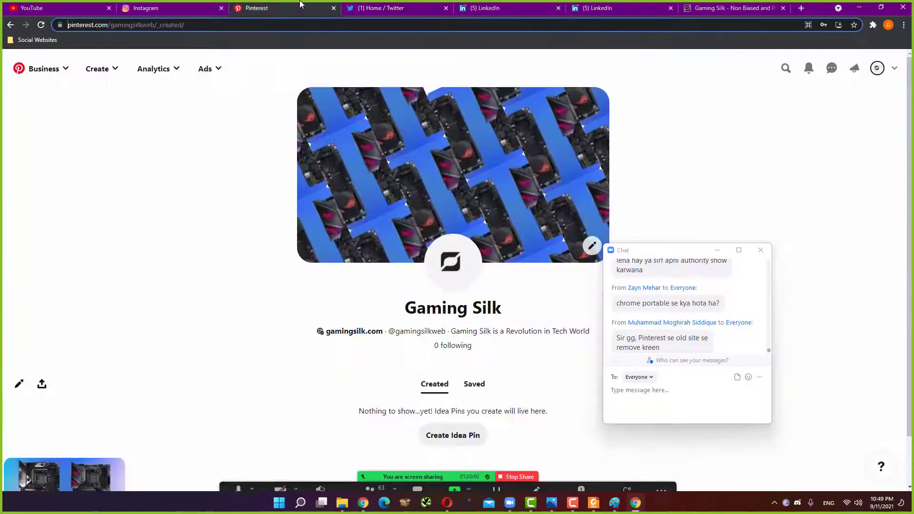
click(896, 71)
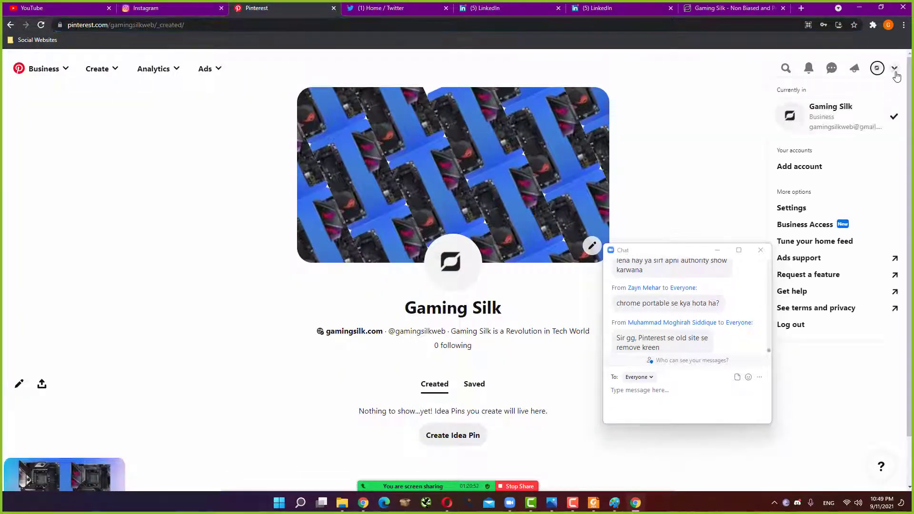
click(819, 216)
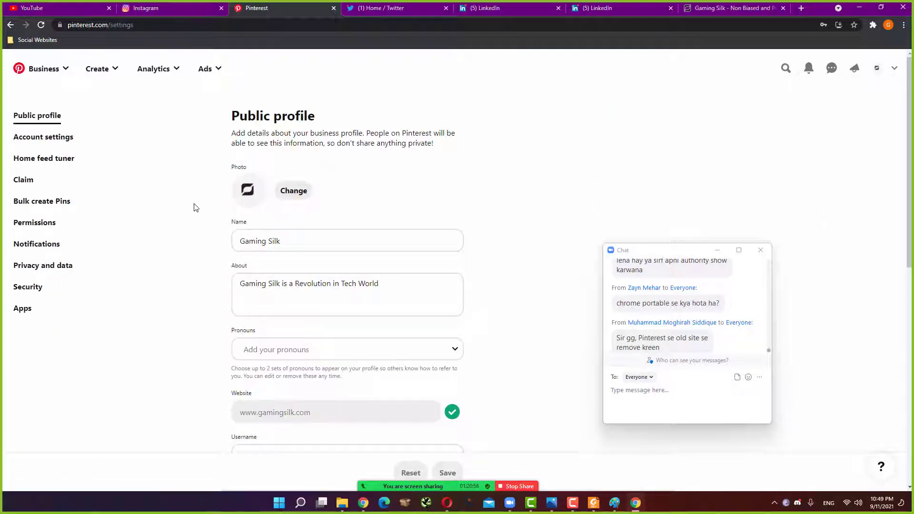
scroll(195, 208, down, 3)
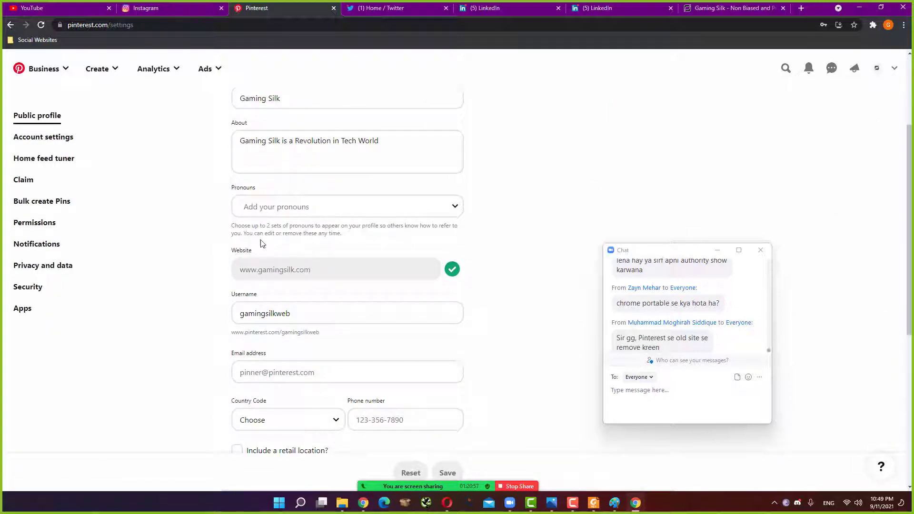
triple_click(321, 277)
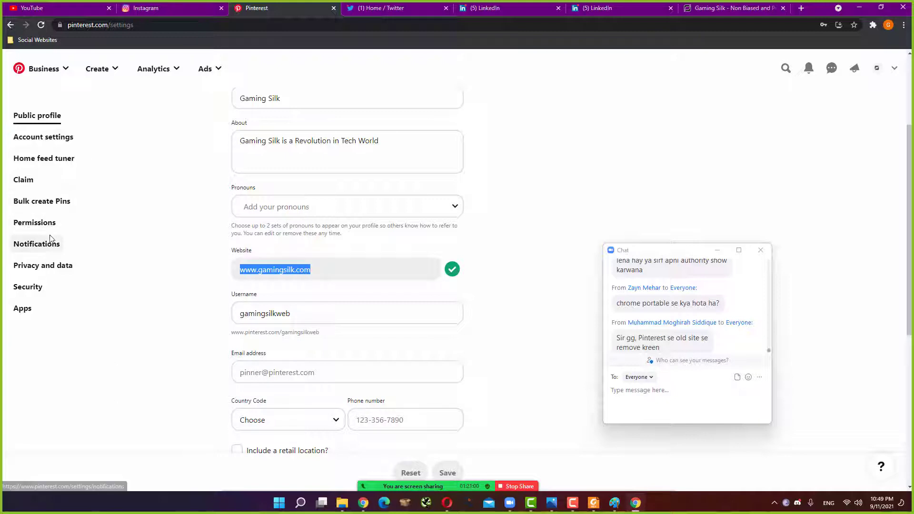
click(30, 178)
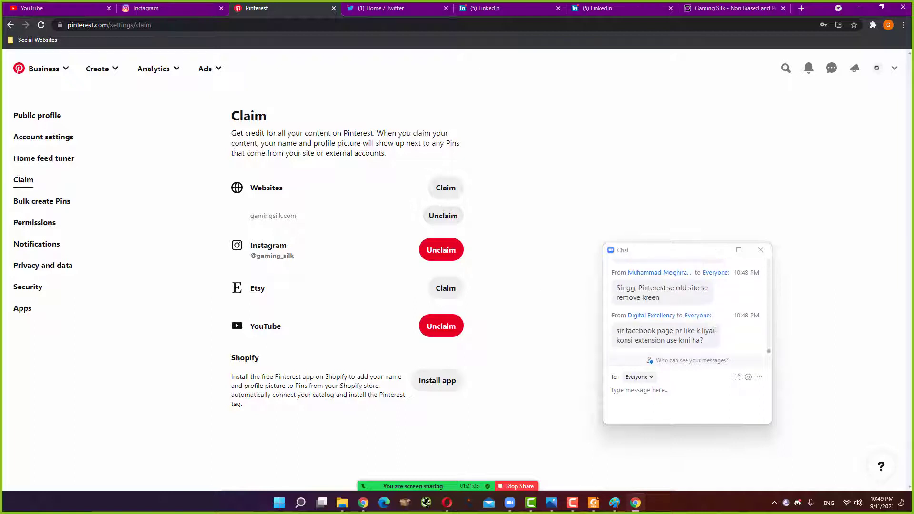
scroll(714, 332, up, 3)
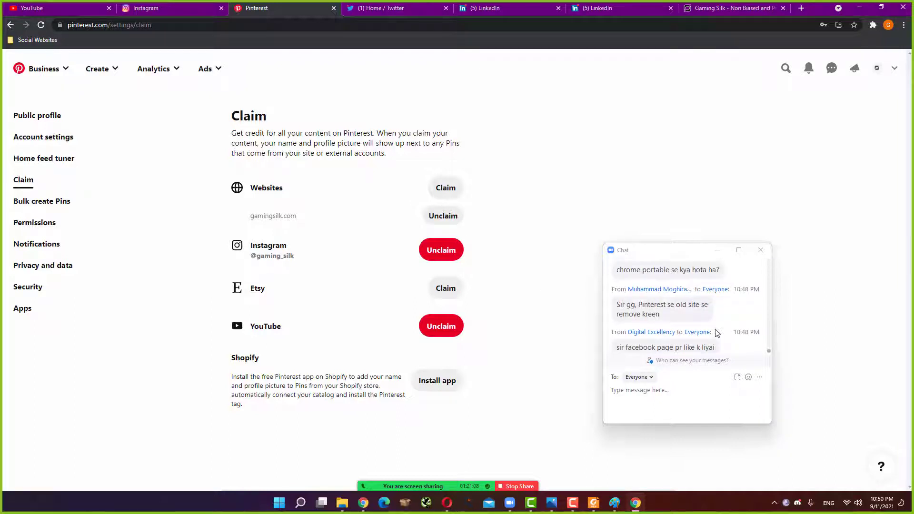
scroll(747, 316, down, 3)
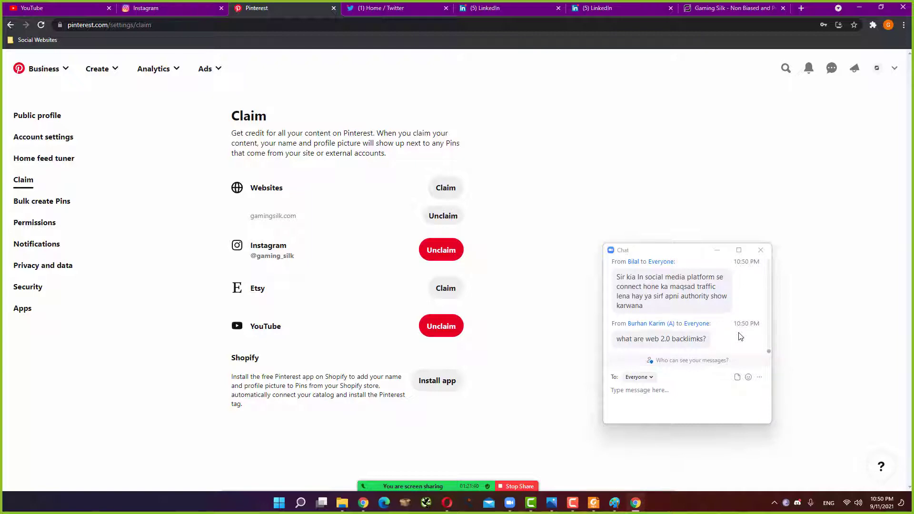
click(367, 504)
scroll(331, 100, down, 2)
click(345, 8)
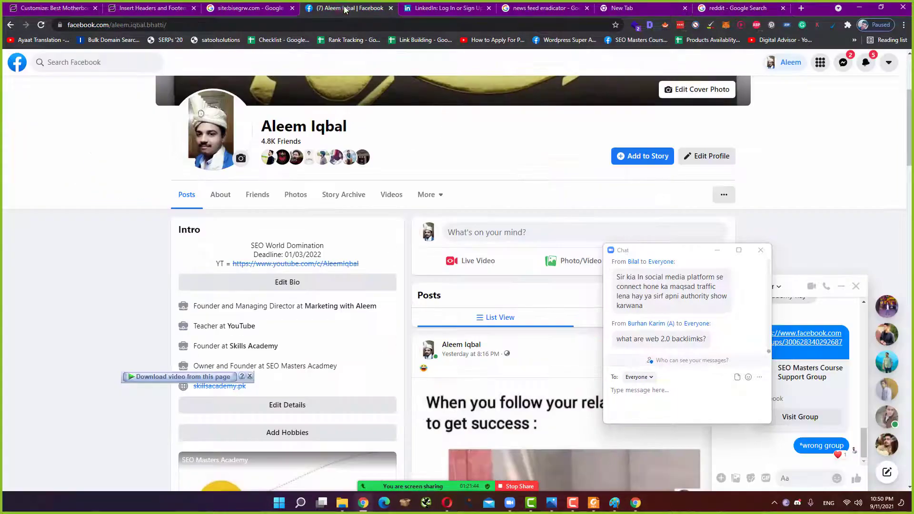
scroll(461, 207, down, 2)
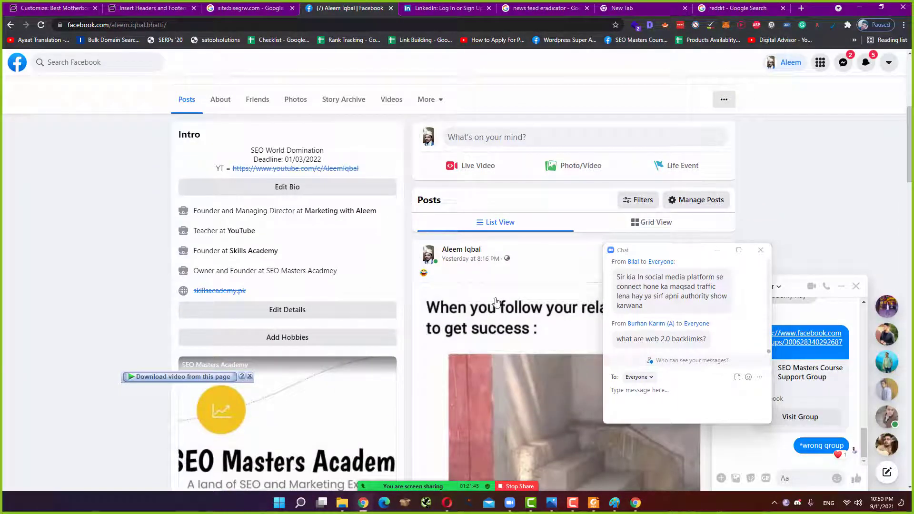
click(636, 503)
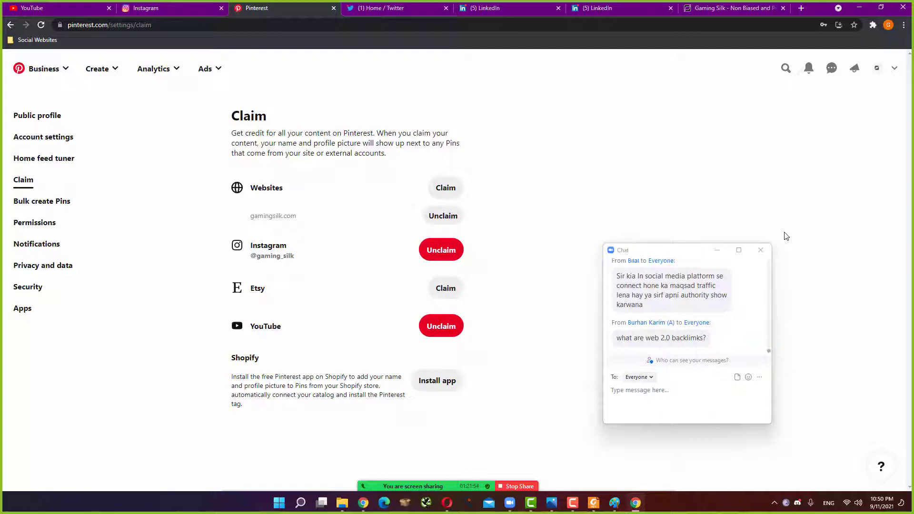
scroll(699, 299, up, 1)
scroll(707, 304, down, 1)
scroll(706, 304, up, 1)
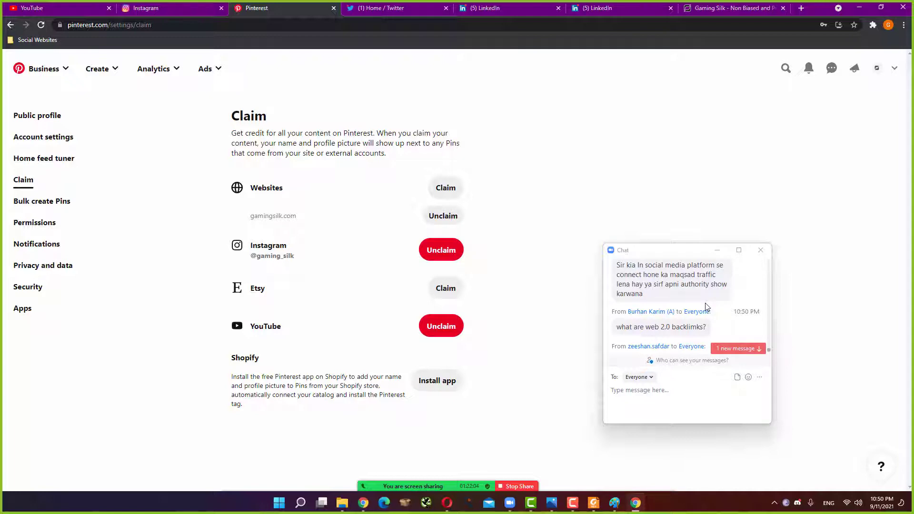
scroll(705, 303, down, 3)
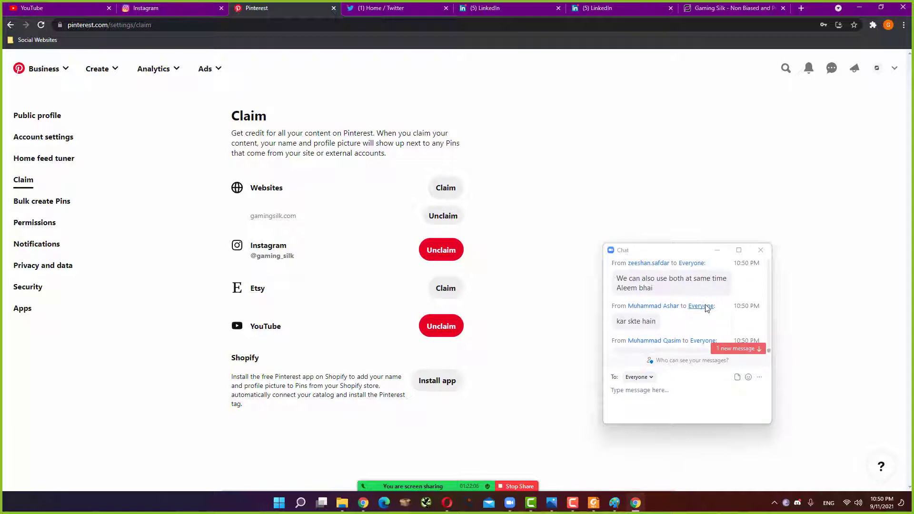
scroll(706, 311, down, 1)
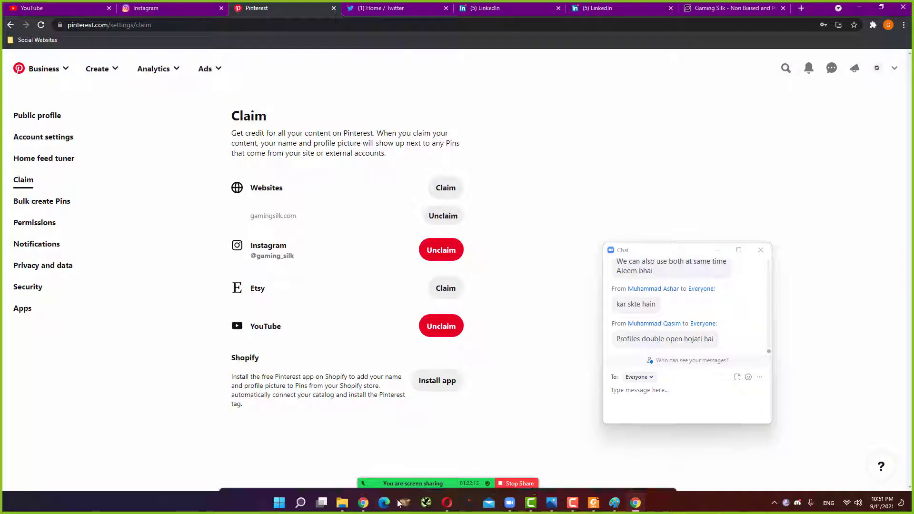
click(364, 507)
scroll(464, 381, down, 3)
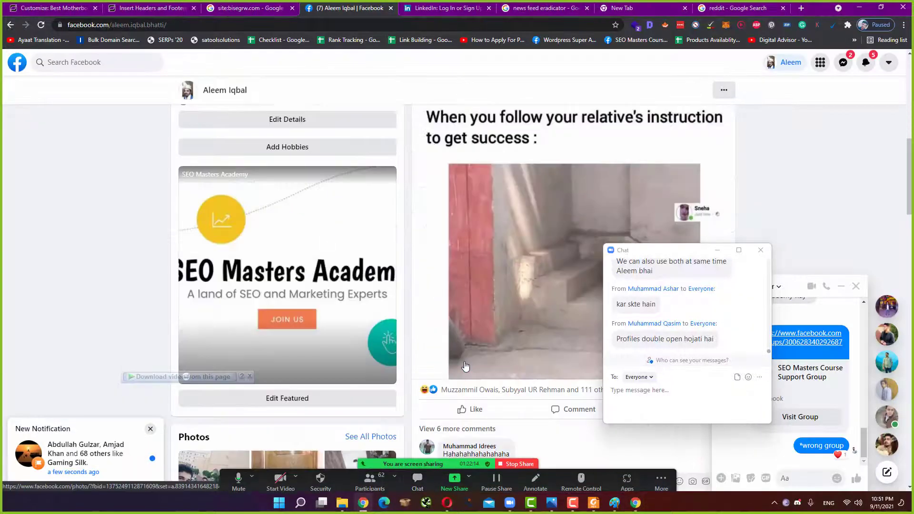
scroll(465, 366, down, 4)
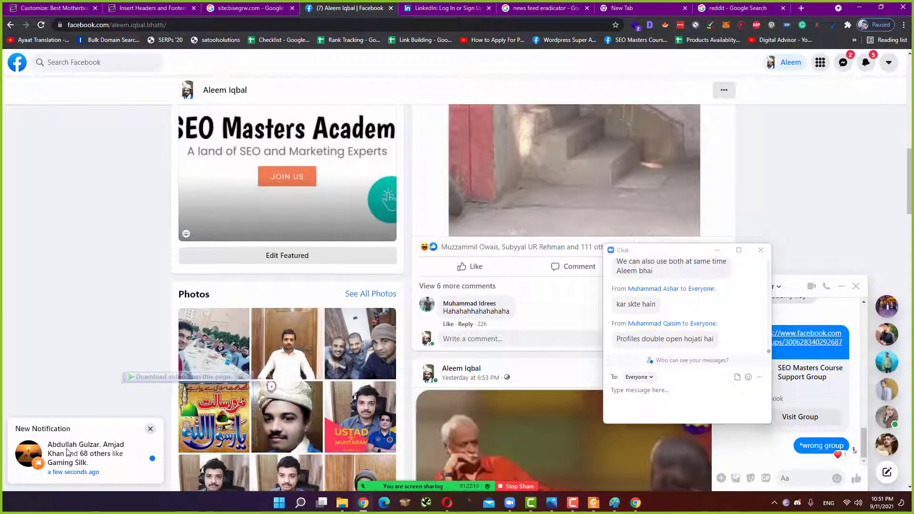
scroll(125, 330, down, 2)
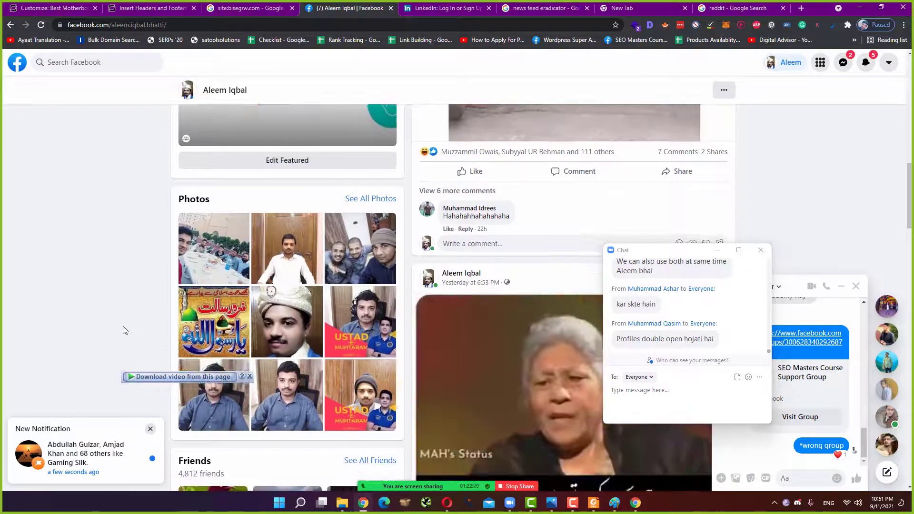
scroll(125, 330, down, 5)
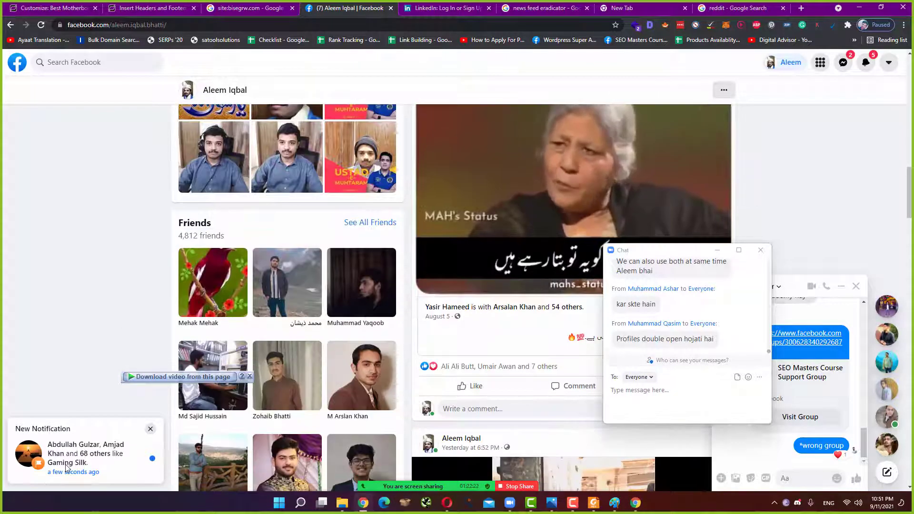
scroll(67, 469, up, 3)
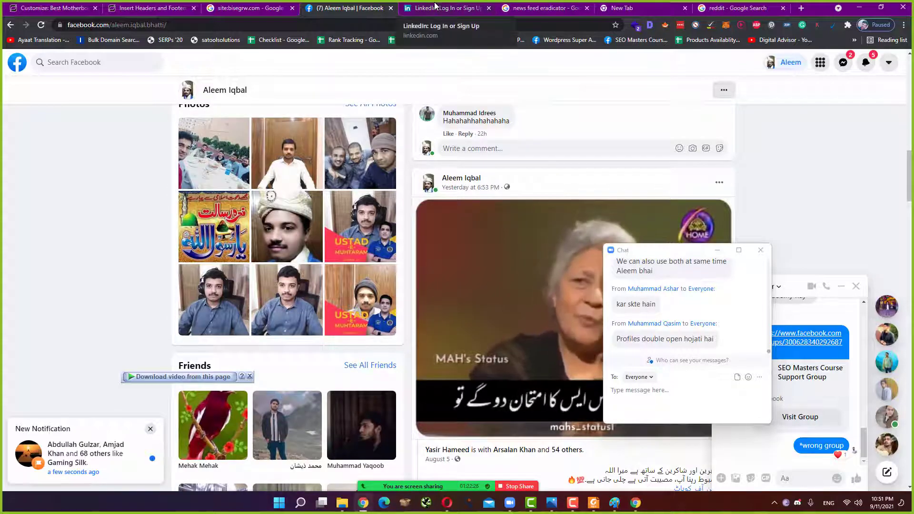
key(alt+Tab)
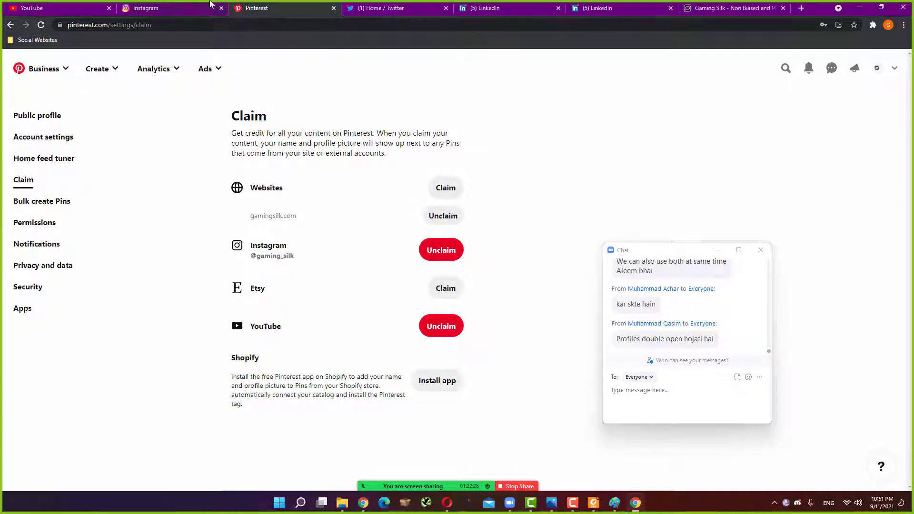
Search Google for 'amazon affiliate account' from a new tab.
click(436, 6)
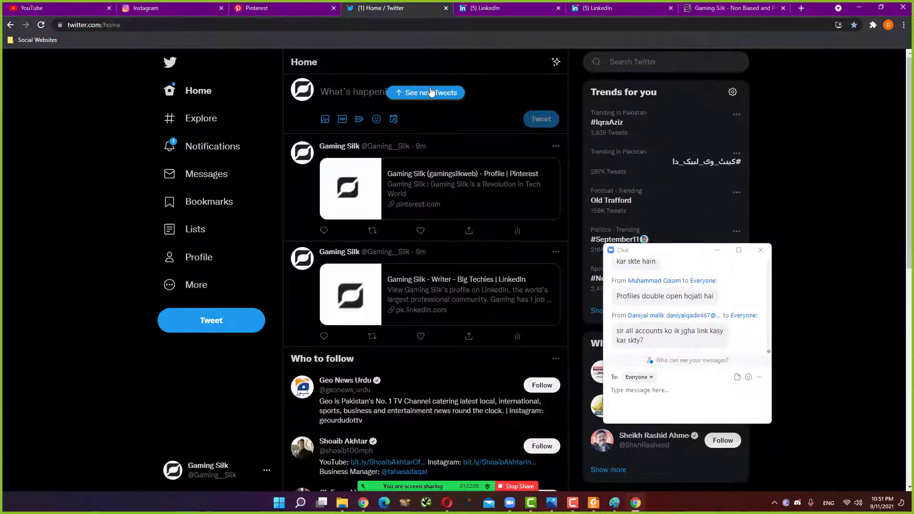
key(ctrl+t)
text(aff)
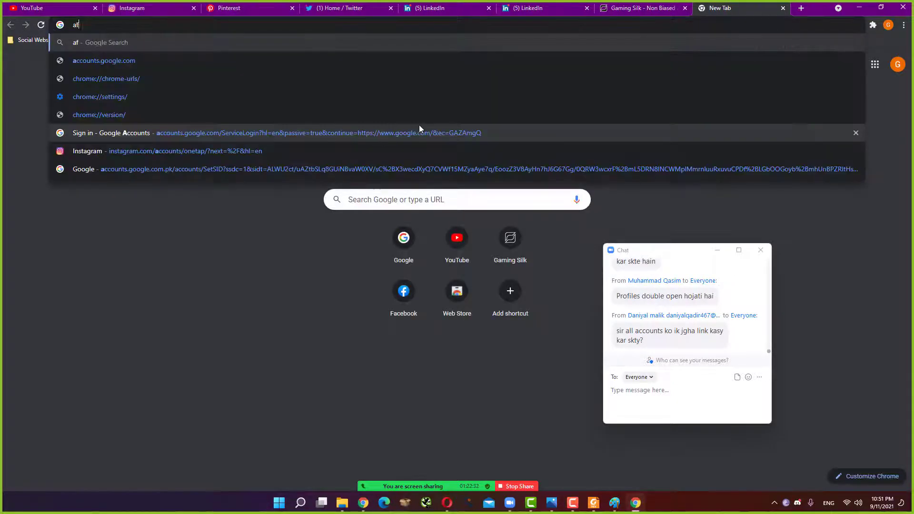
key(BackSpace)
key(BackSpace)
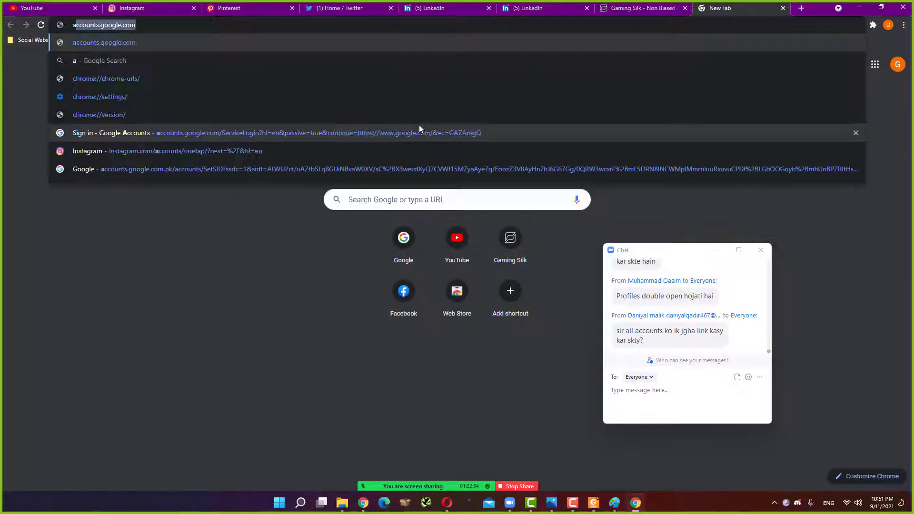
text(mazon affil)
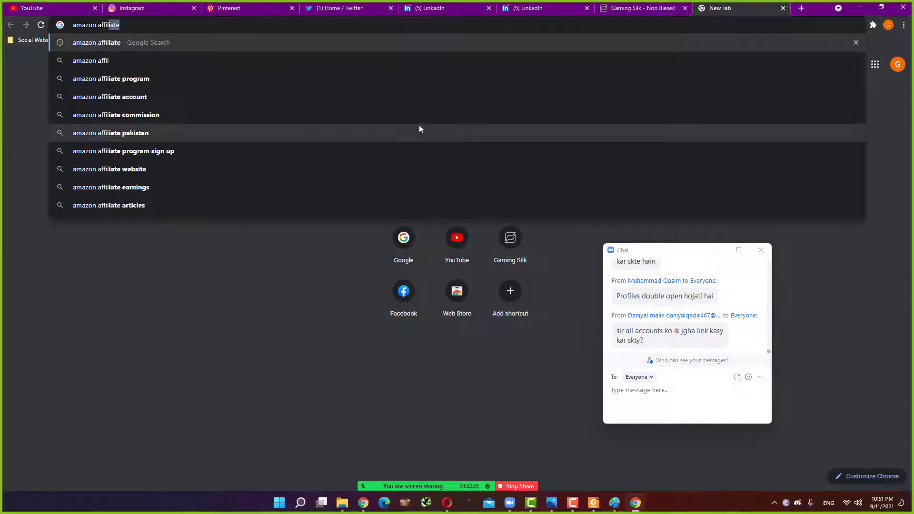
text(iate account)
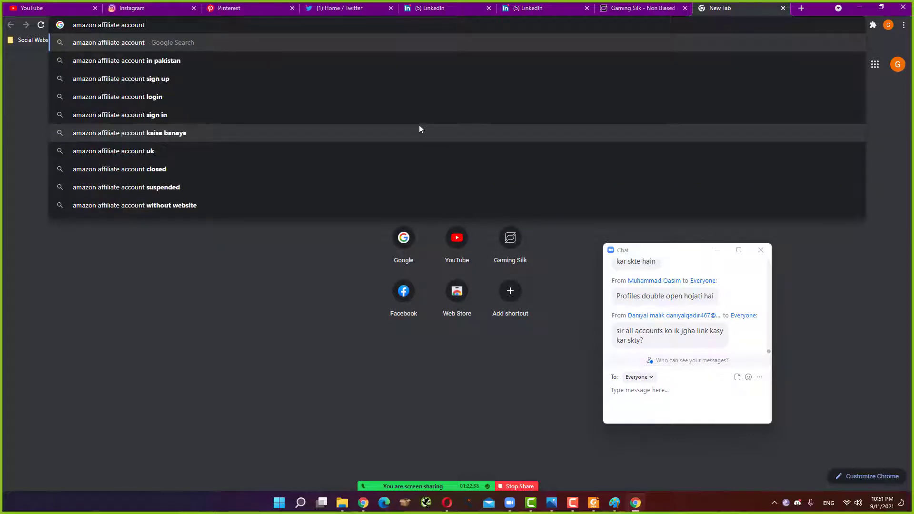
key(Return)
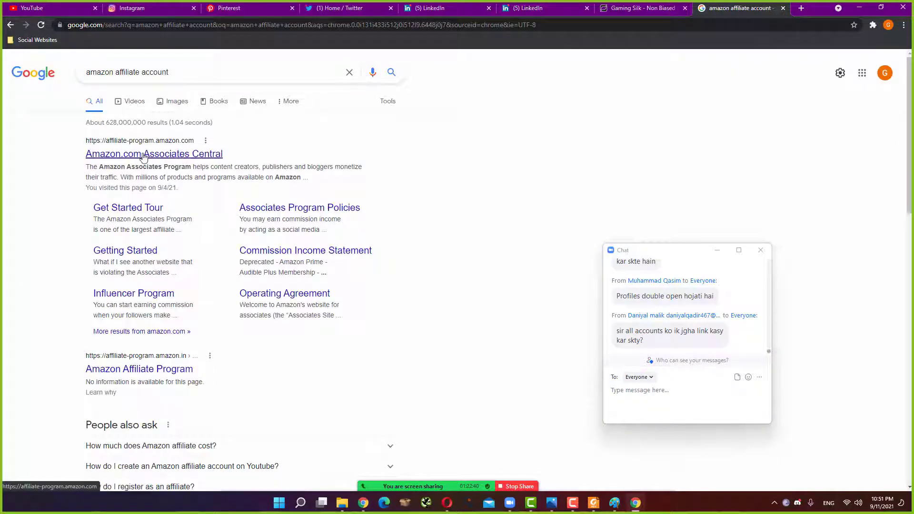
Open Amazon.com Associates Central and sign in with the account email and password, staying signed in.
click(143, 158)
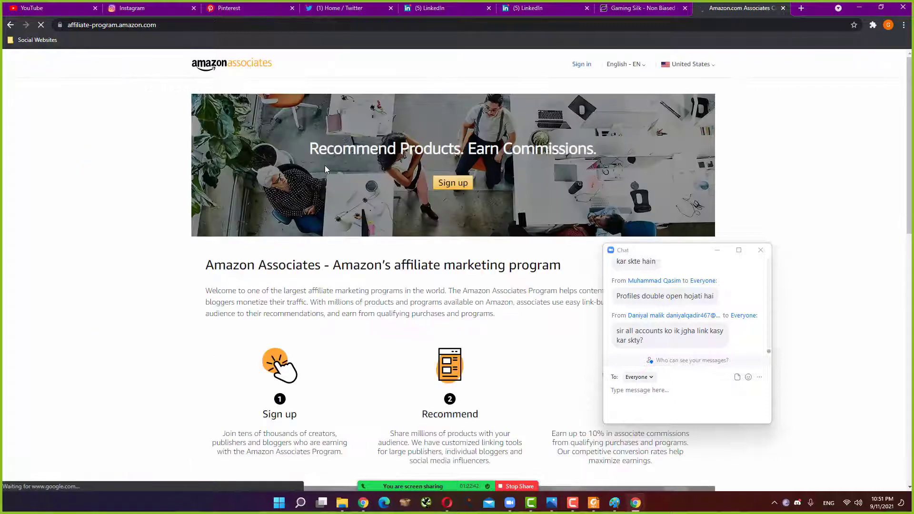
click(582, 65)
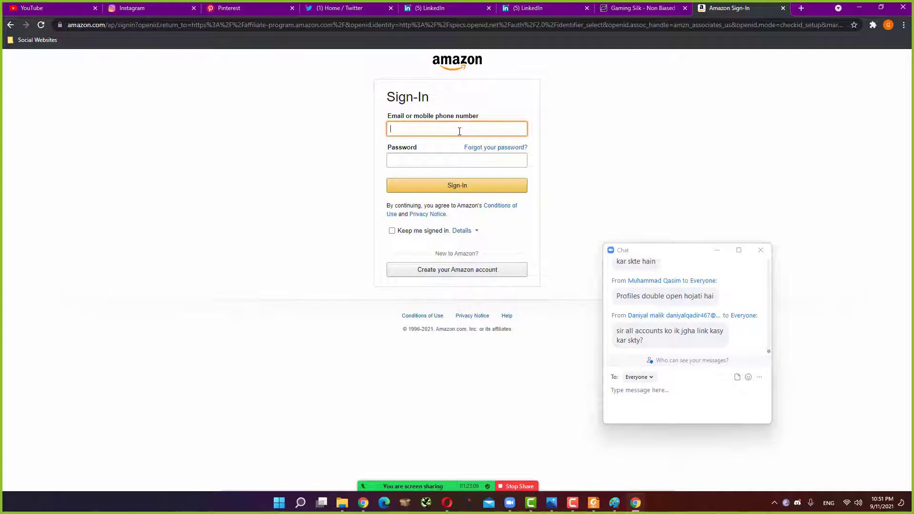
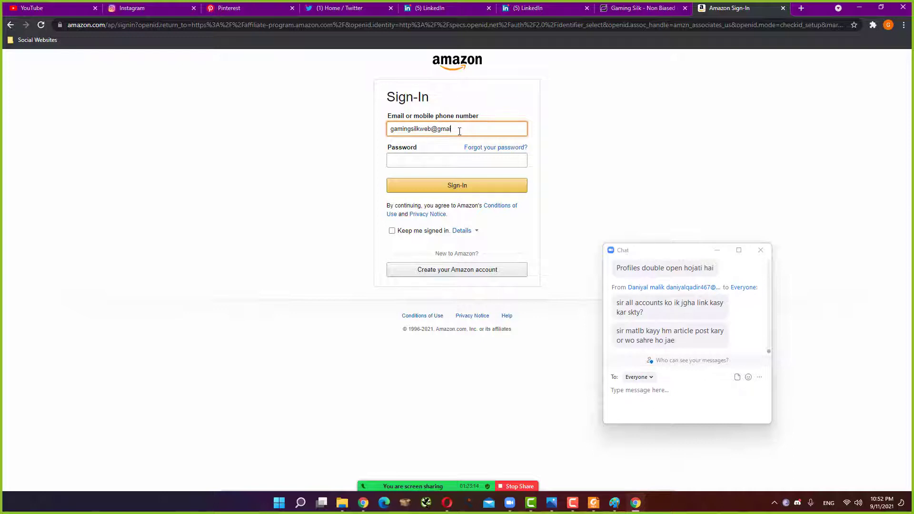
key(Tab)
text(•••)
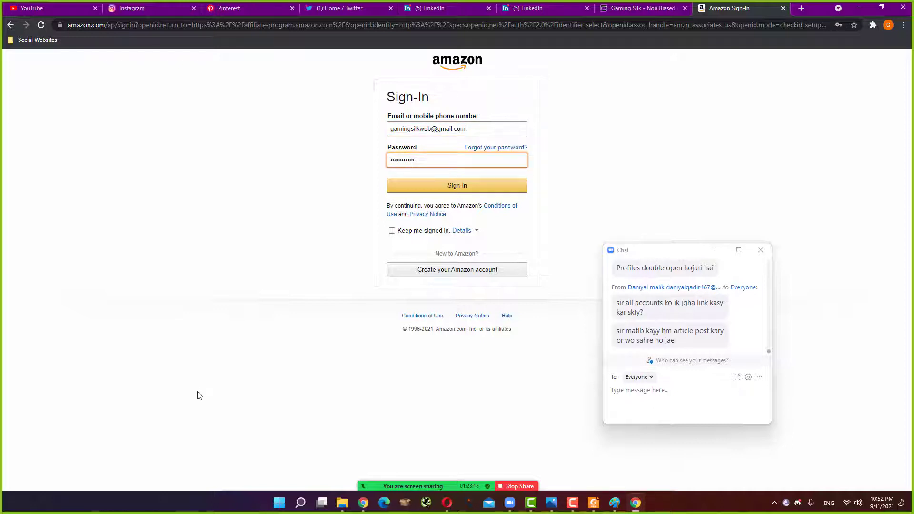
click(392, 230)
click(427, 192)
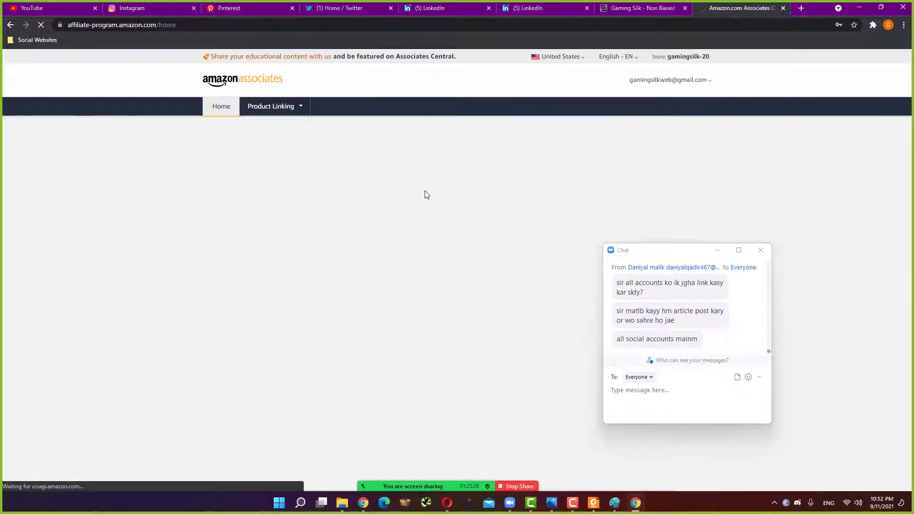
Review the Associates dashboard, refuse Chrome's save-password prompt, and switch to the gamingsilk.com tab.
scroll(426, 205, down, 2)
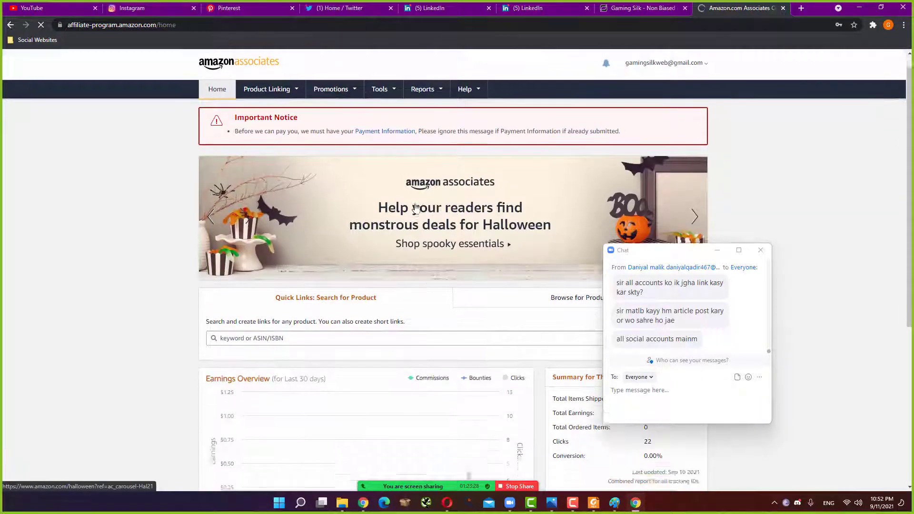
scroll(439, 283, down, 1)
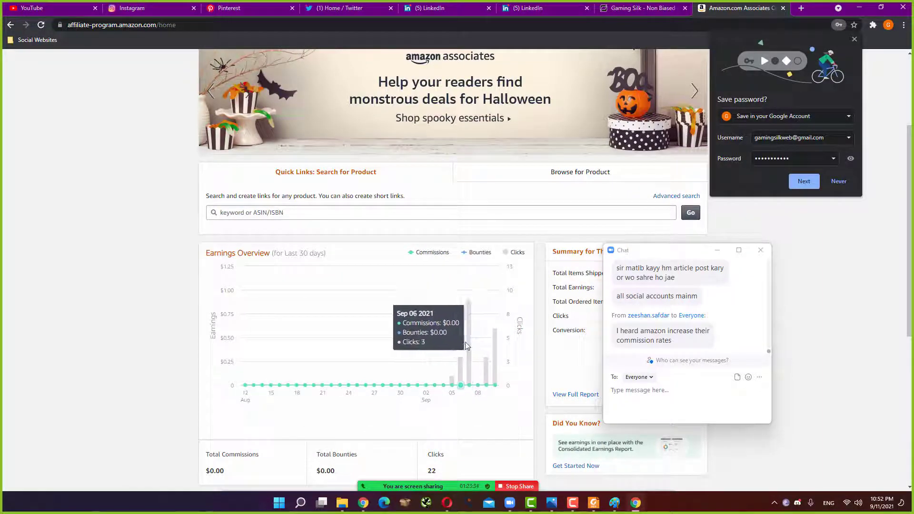
scroll(526, 346, down, 5)
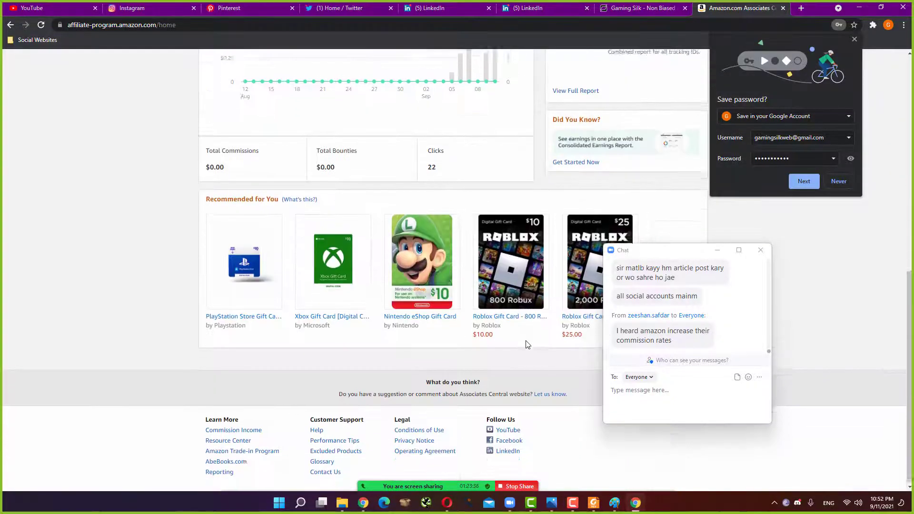
scroll(526, 347, up, 7)
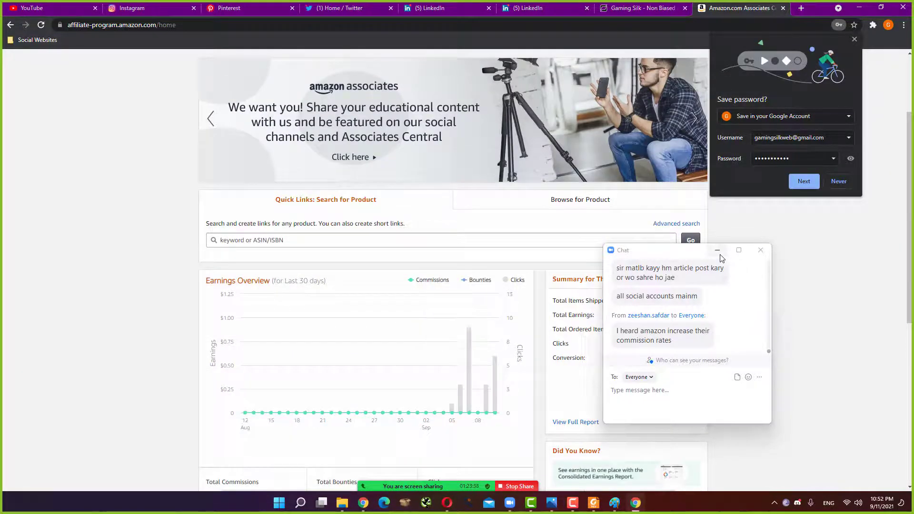
click(854, 40)
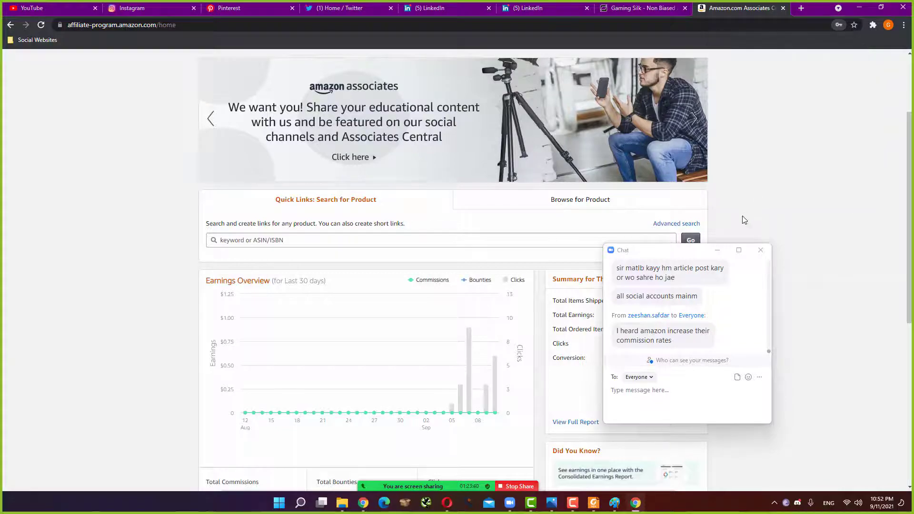
click(718, 250)
scroll(732, 235, down, 3)
scroll(732, 235, down, 2)
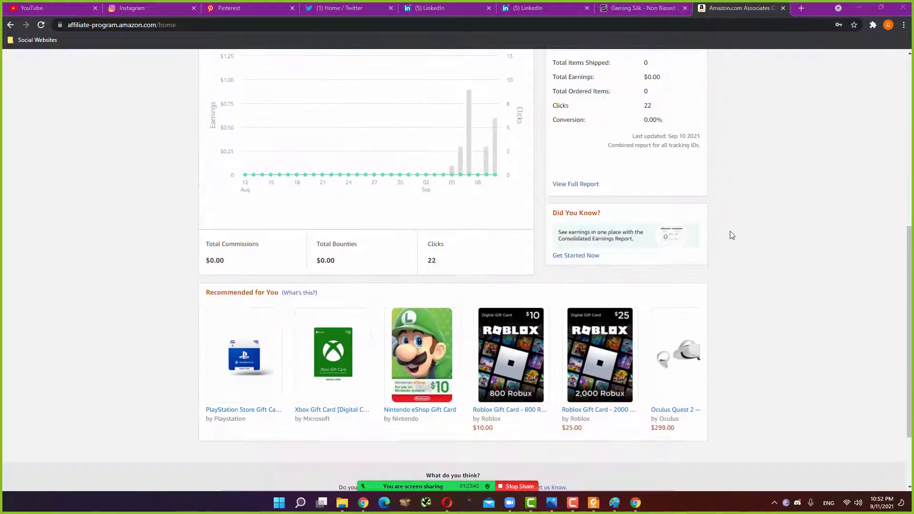
scroll(732, 235, up, 7)
Open the 'Best Motherboards for Ryzen 5 3600 in 2021' article from the Gaming Silk homepage's featured post.
click(643, 3)
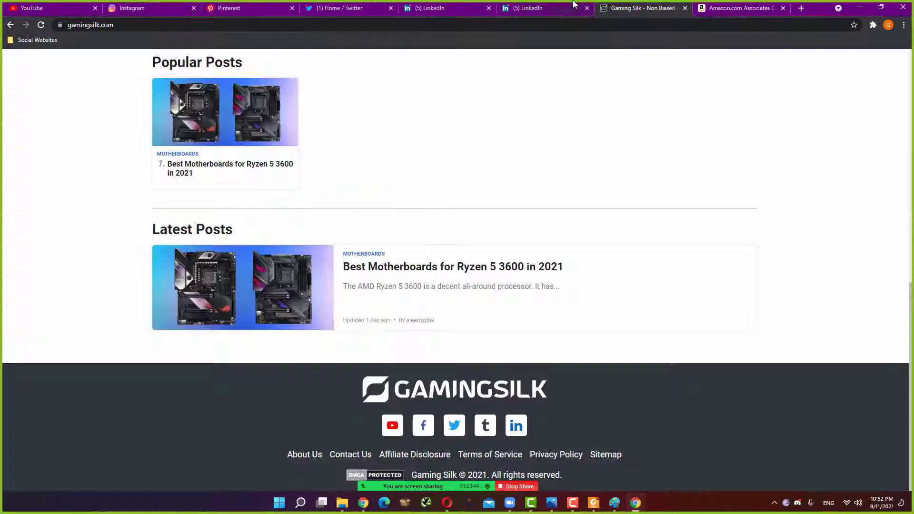
click(576, 6)
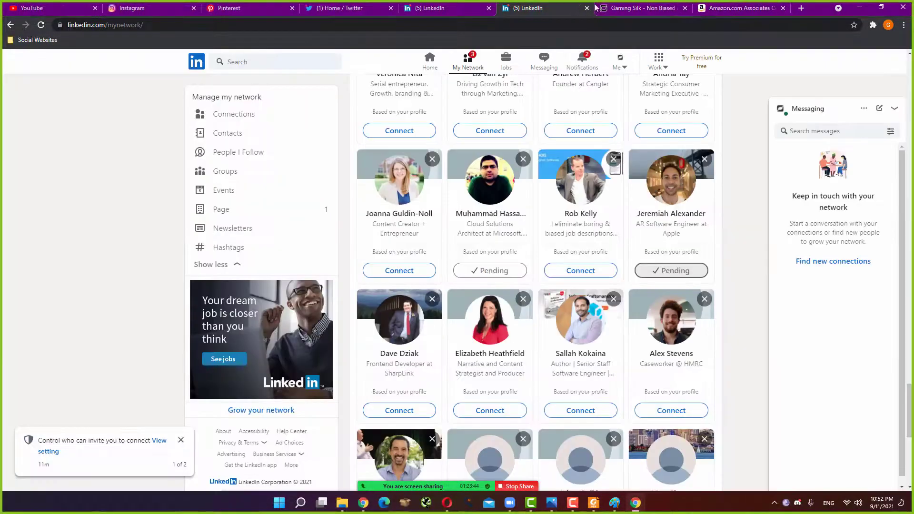
click(630, 8)
scroll(592, 265, up, 10)
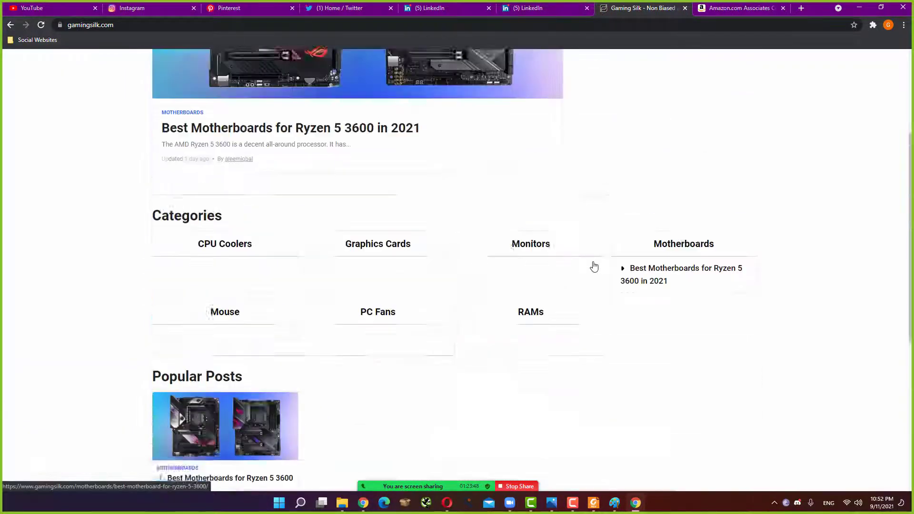
scroll(594, 266, down, 7)
scroll(601, 276, down, 4)
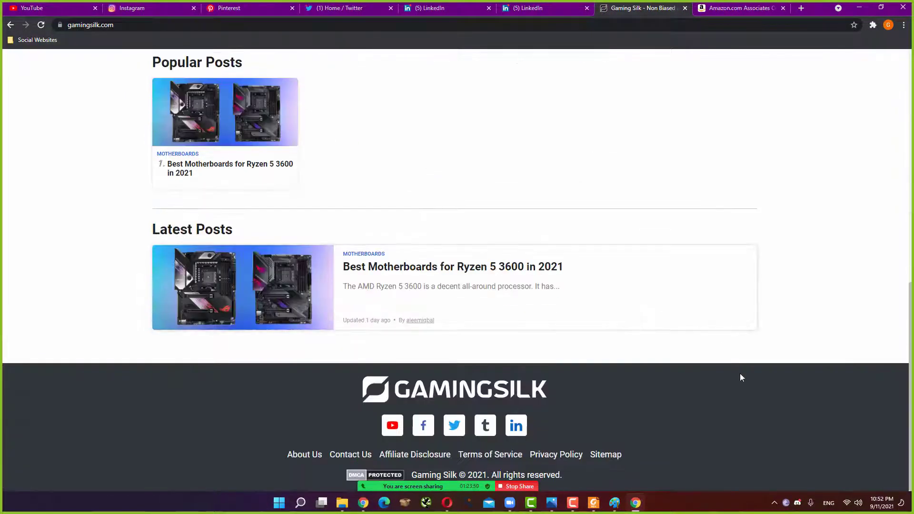
scroll(489, 181, up, 10)
click(489, 181)
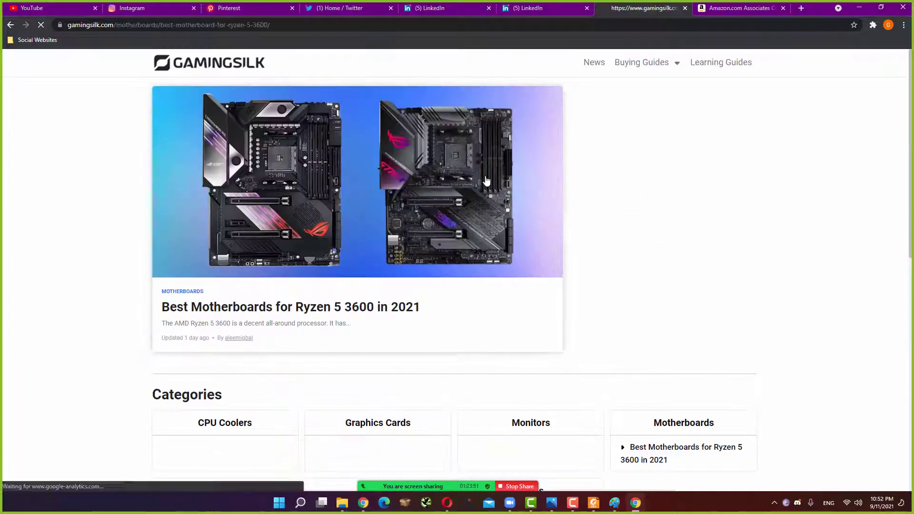
click(739, 8)
Open the Tools > OneLink page and its account-linking page in a new tab.
mouse_move(337, 114)
mouse_move(379, 109)
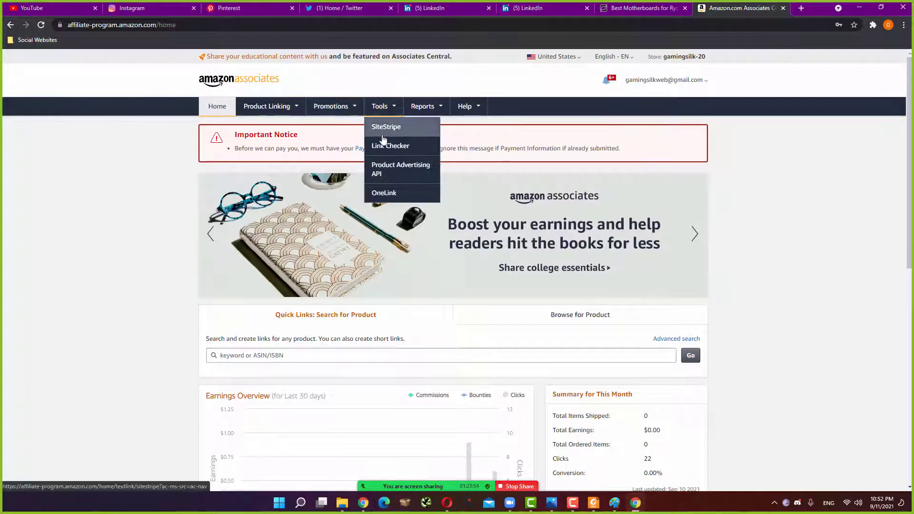
click(387, 193)
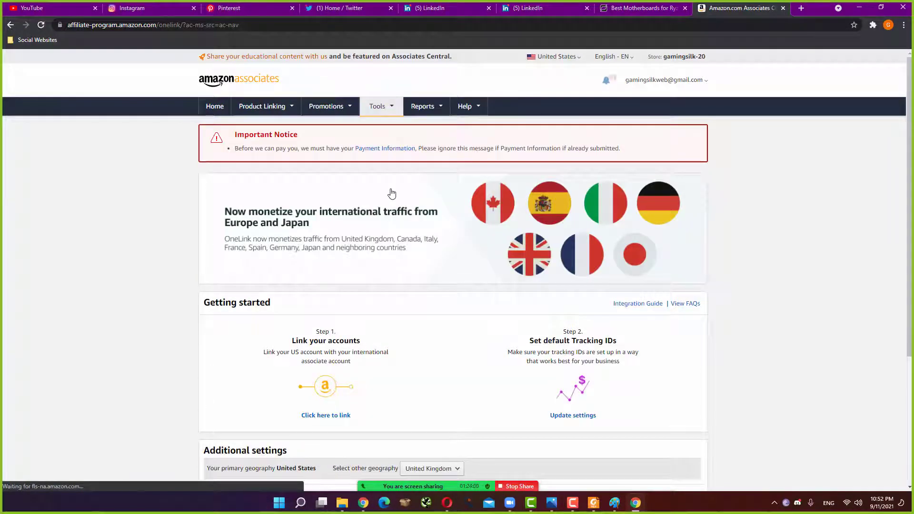
click(344, 416)
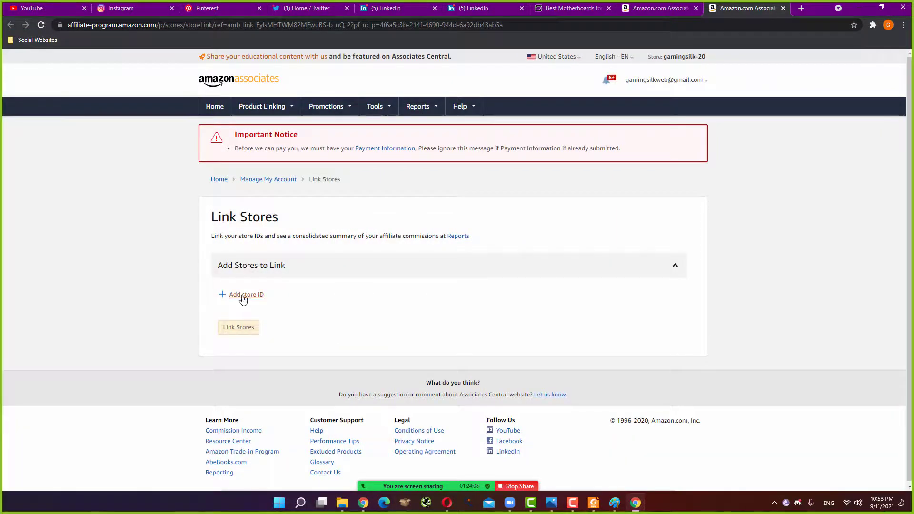
Reach the Link Stores page via Manage My Account > Link Store IDs.
click(244, 295)
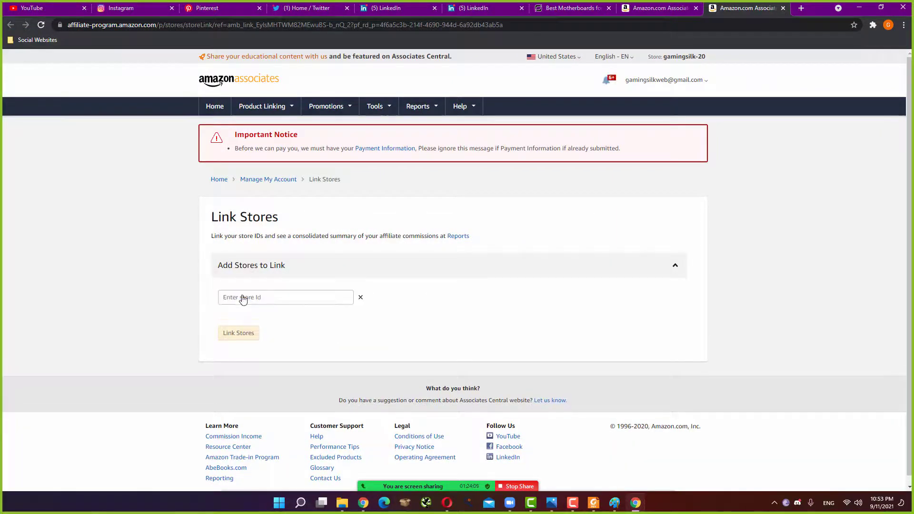
click(361, 298)
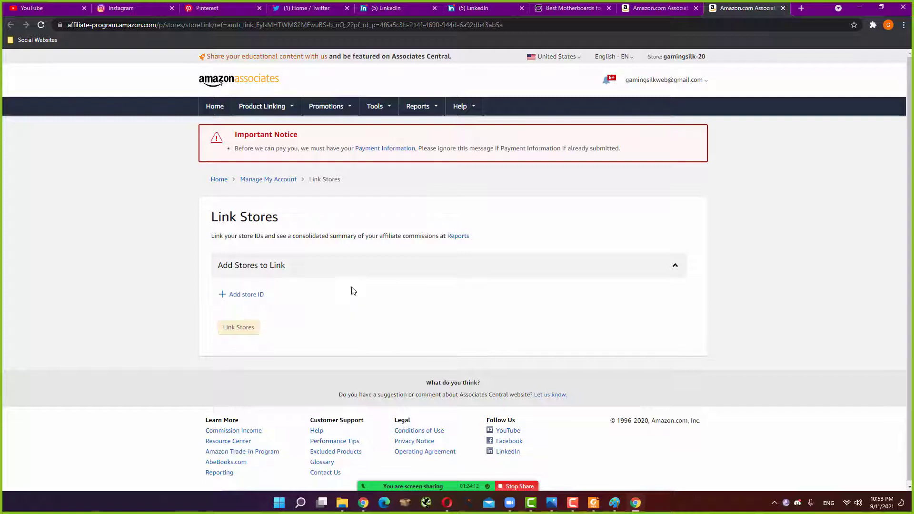
click(280, 181)
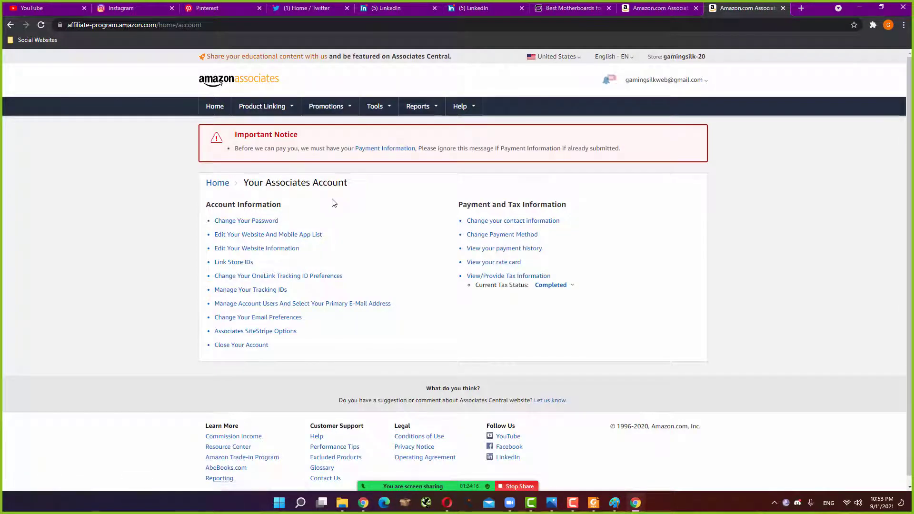
click(238, 263)
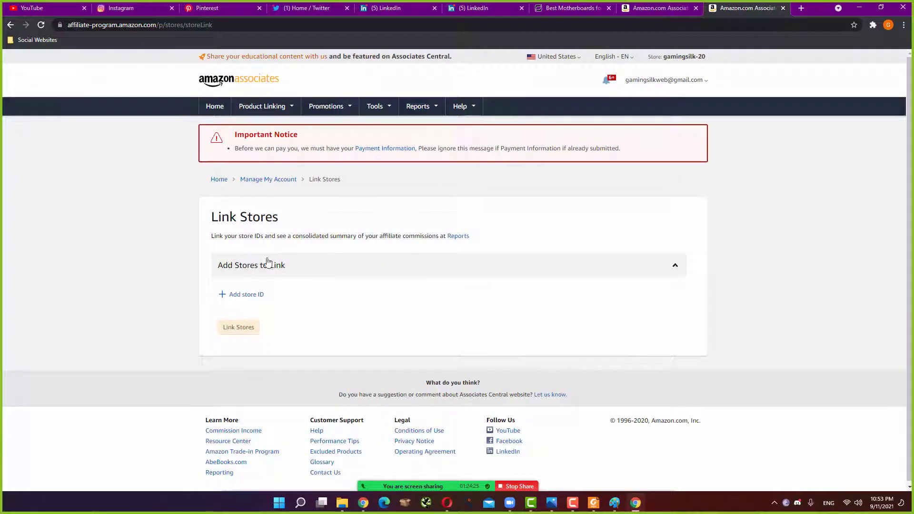
Open OneLink, expand Redirect preferences and open the account-linking page in a new tab.
mouse_move(375, 107)
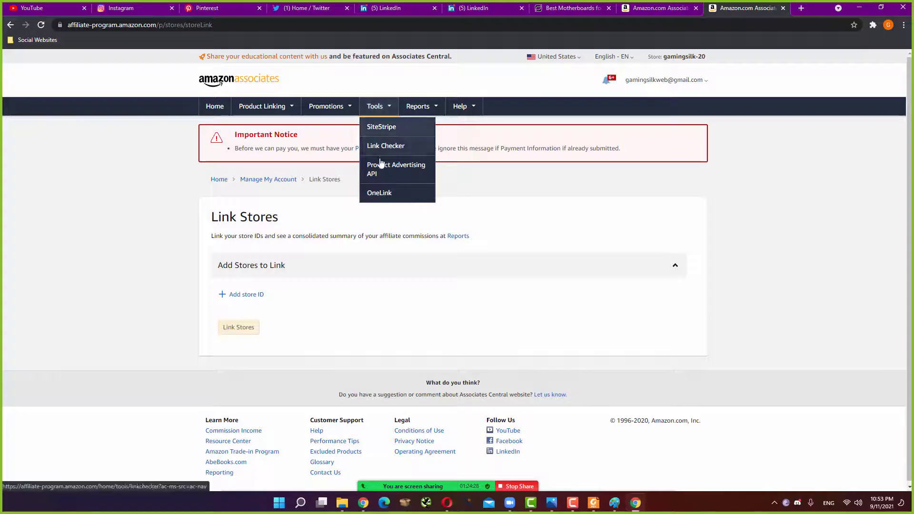
click(379, 194)
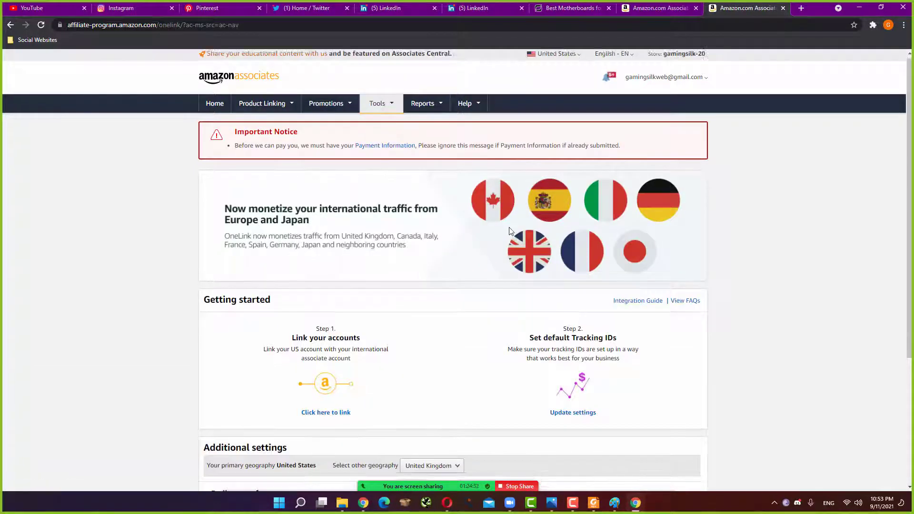
scroll(509, 230, down, 3)
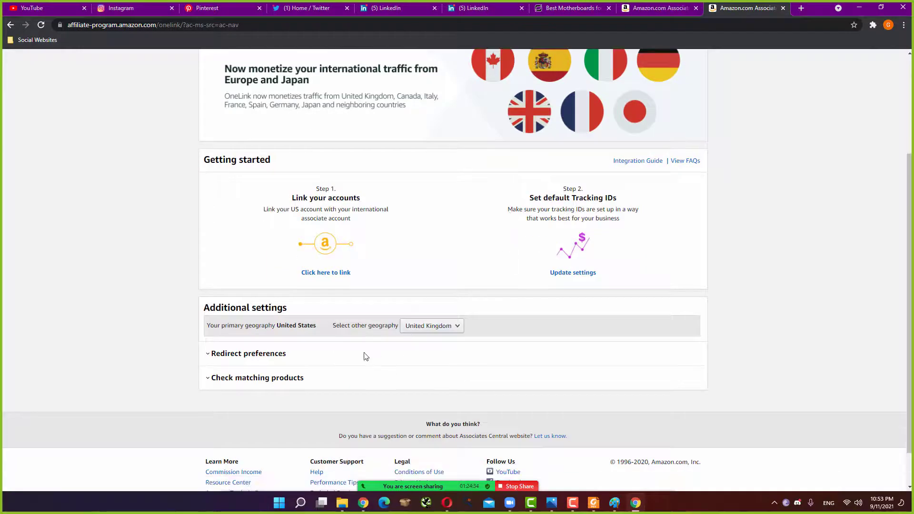
click(272, 355)
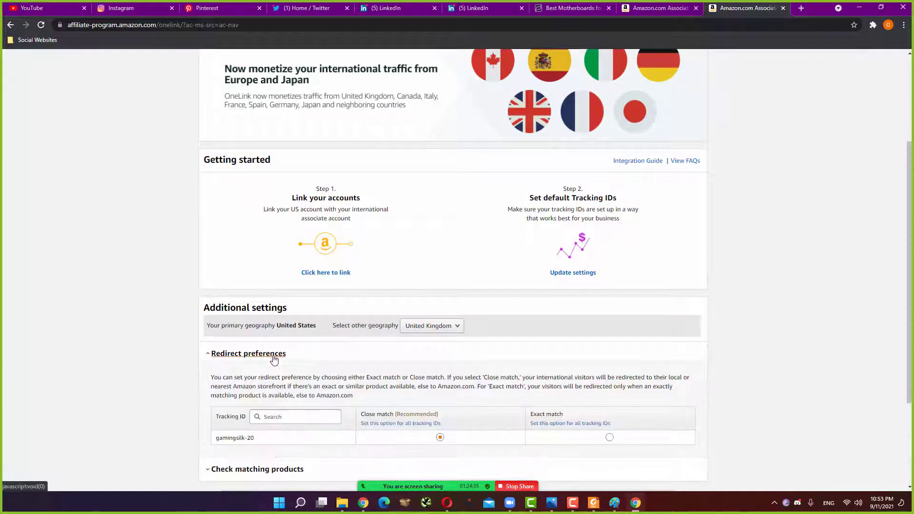
click(319, 274)
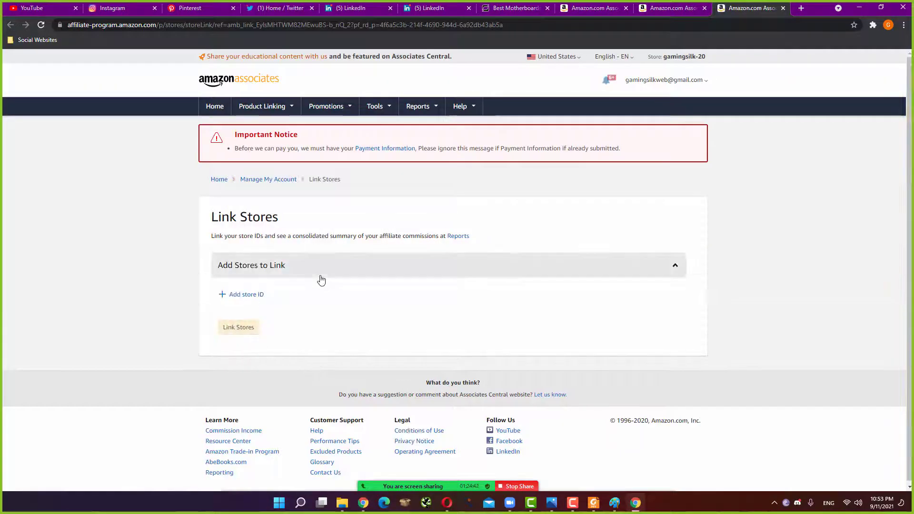
click(234, 296)
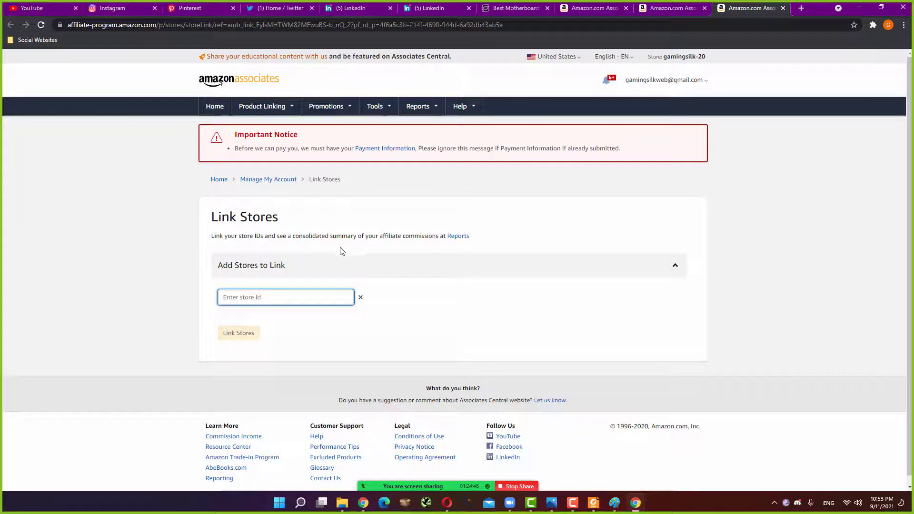
click(360, 298)
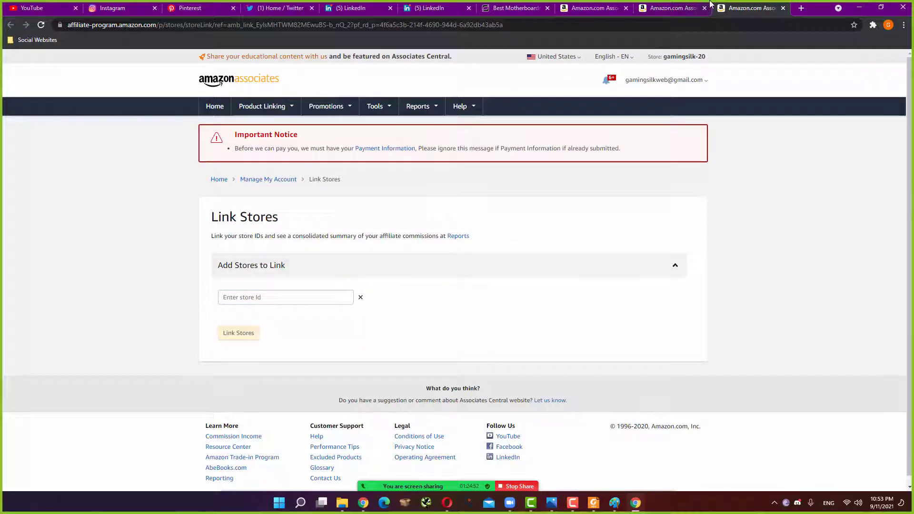
Review the OneLink page, briefly expanding the Check matching products section.
click(694, 8)
scroll(524, 113, up, 2)
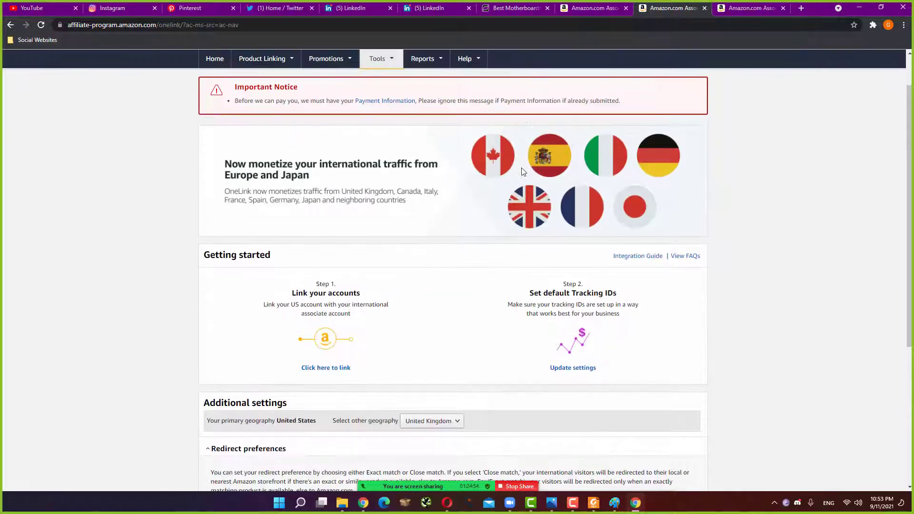
mouse_move(519, 180)
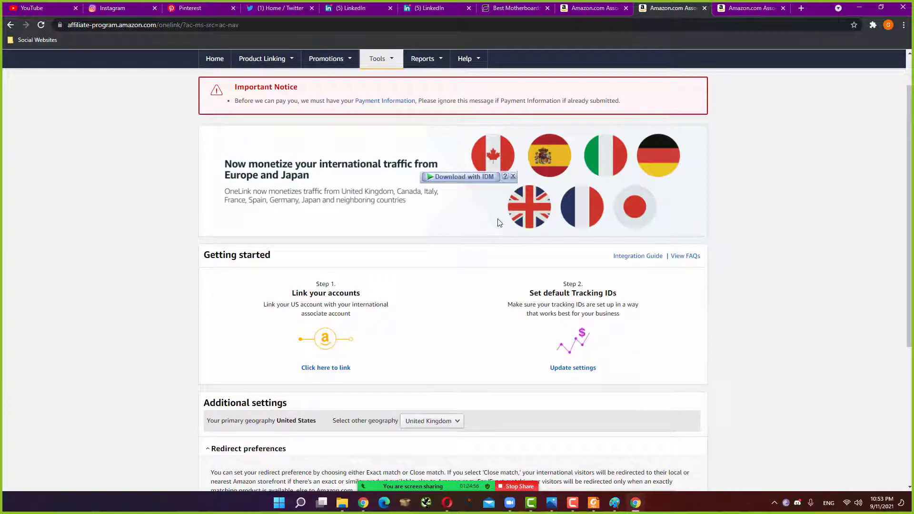
scroll(496, 224, down, 5)
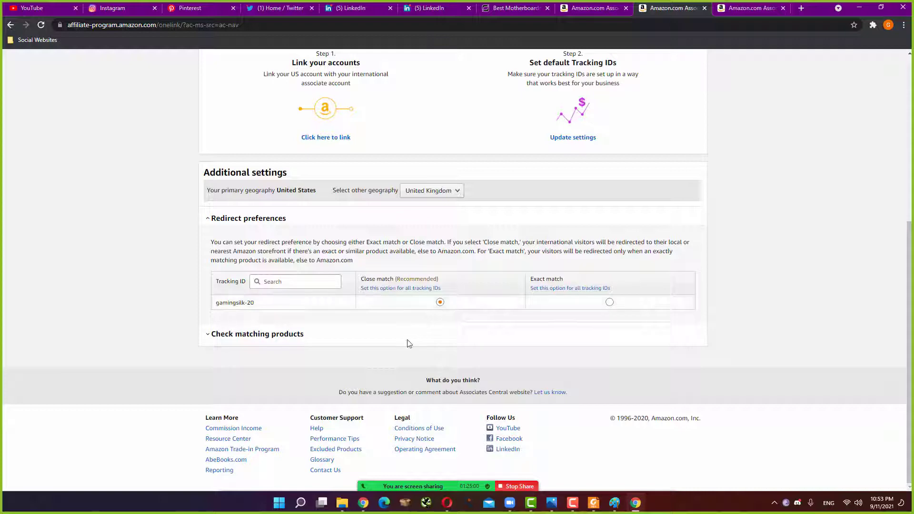
click(288, 336)
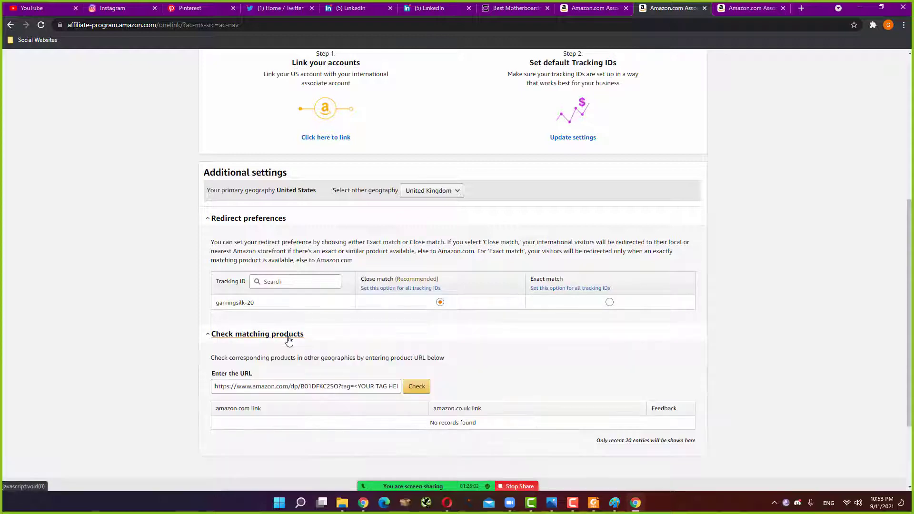
click(288, 336)
scroll(348, 272, up, 1)
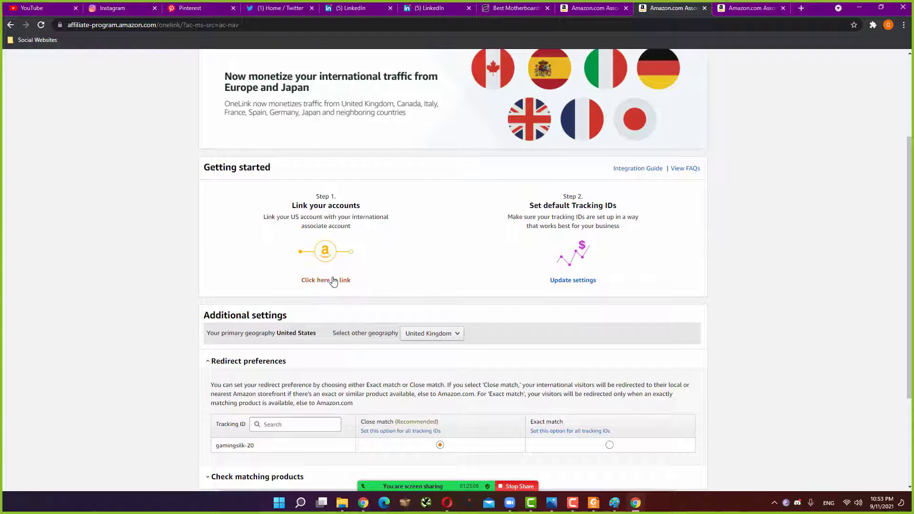
Open a fresh Link Stores tab, move it last, and add a blank store ID entry.
click(333, 281)
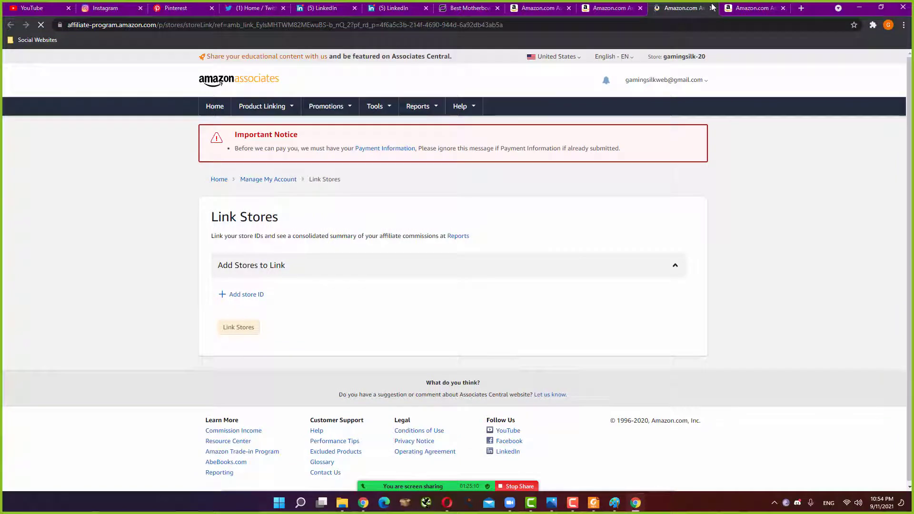
drag(690, 12, 750, 8)
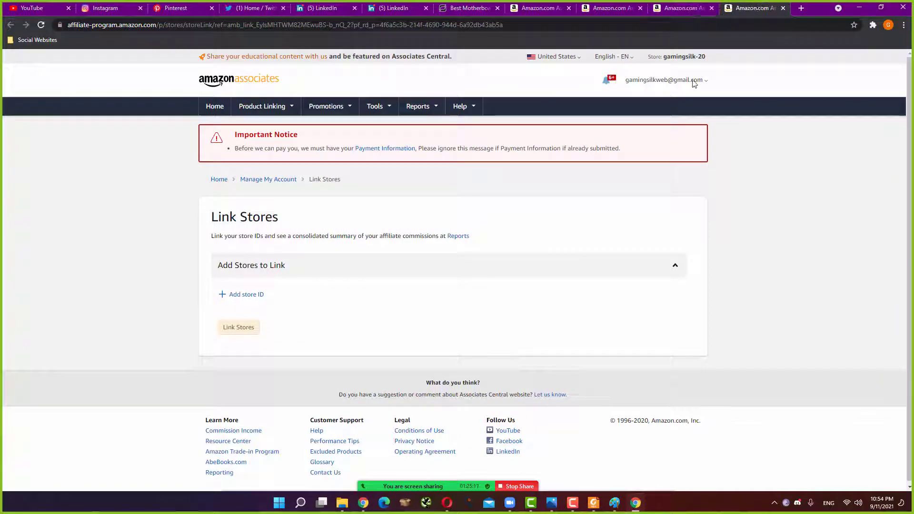
click(603, 274)
click(604, 275)
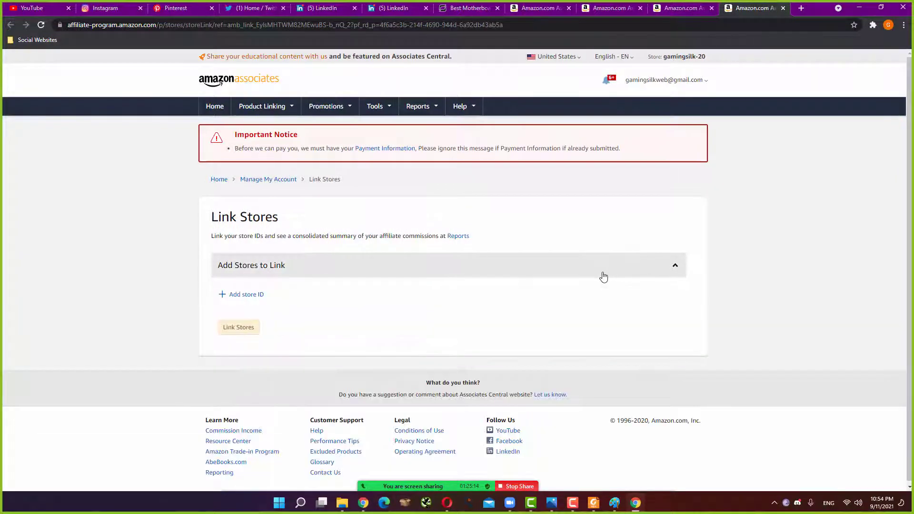
click(238, 294)
click(240, 300)
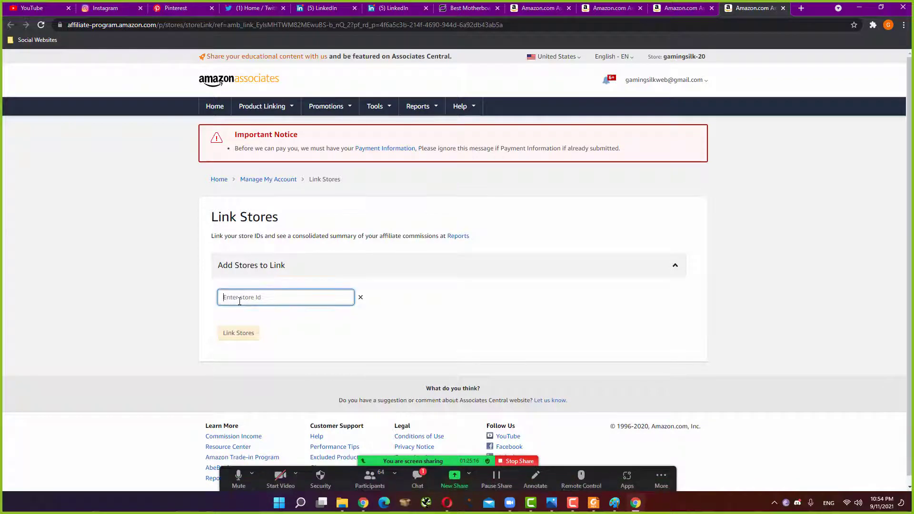
Search Google for Amazon UK in a new tab.
key(ctrl+t)
text(amazon s)
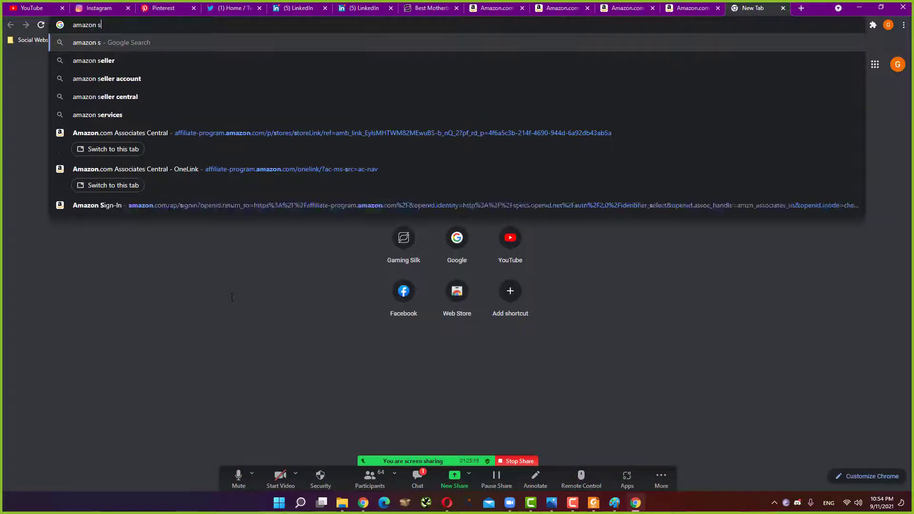
key(BackSpace)
text(a)
key(BackSpace)
text(uj)
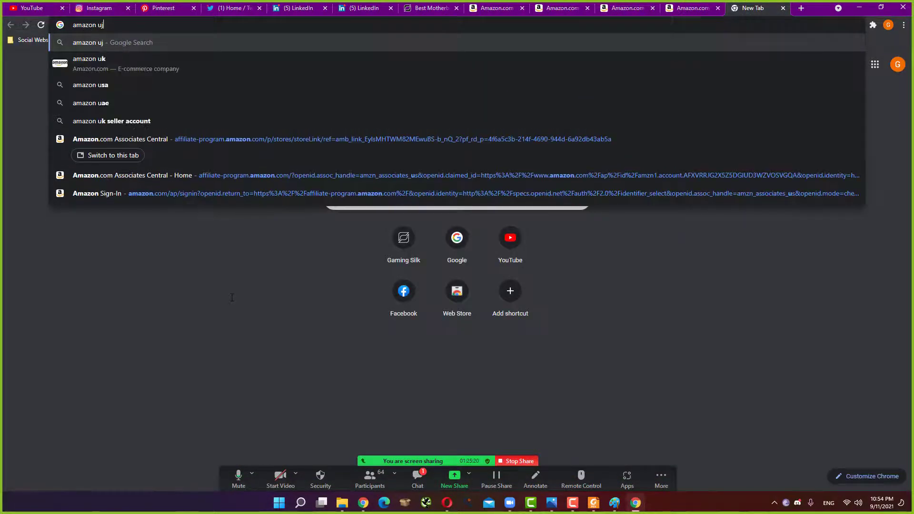
key(Return)
drag(210, 202, 220, 202)
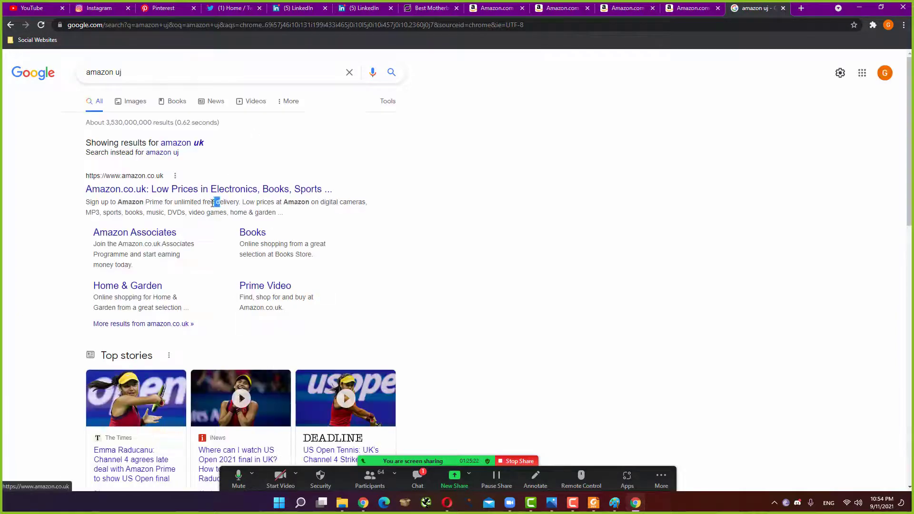
Refine the search to 'amazon affiliate account uk' and open the Amazon.co.uk Associates Central result.
double_click(182, 80)
text(affi)
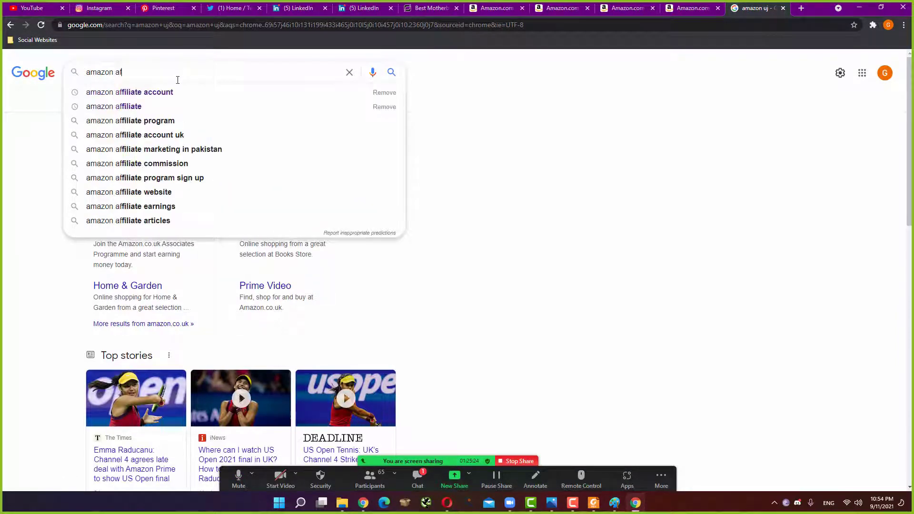
key(Down)
key(Down)
key(Down)
key(Down)
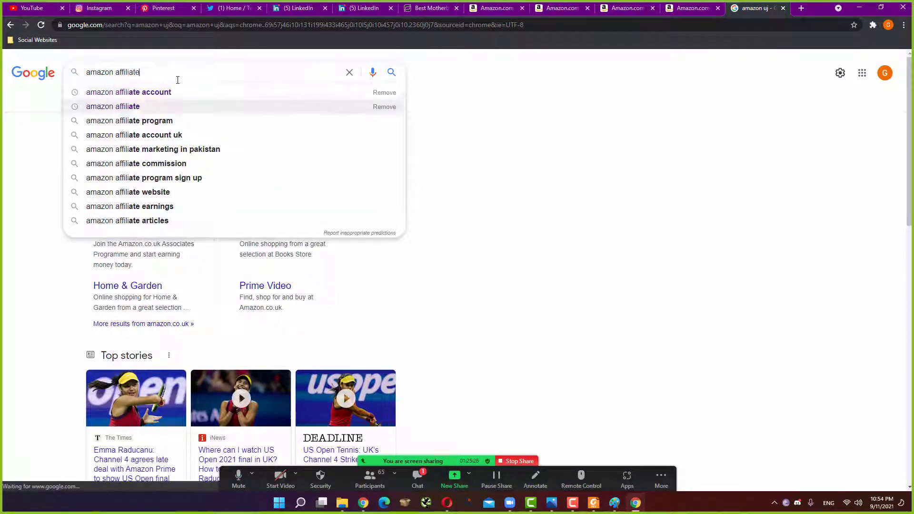
key(Return)
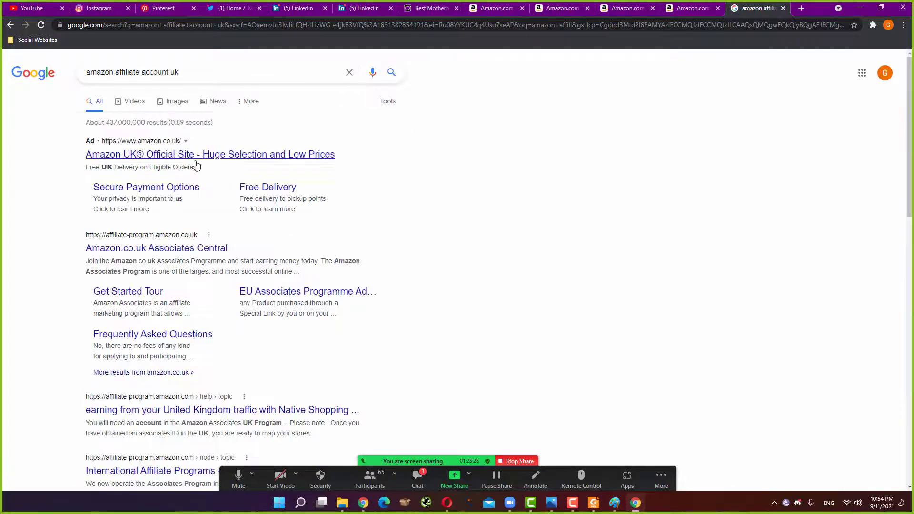
click(213, 250)
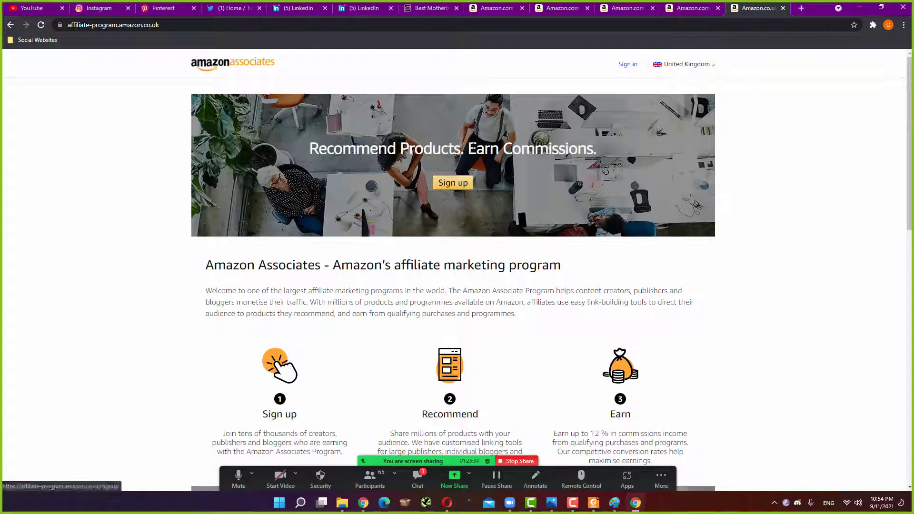
Start the UK signup and sign in with the account e-mail and password, staying signed in.
click(454, 191)
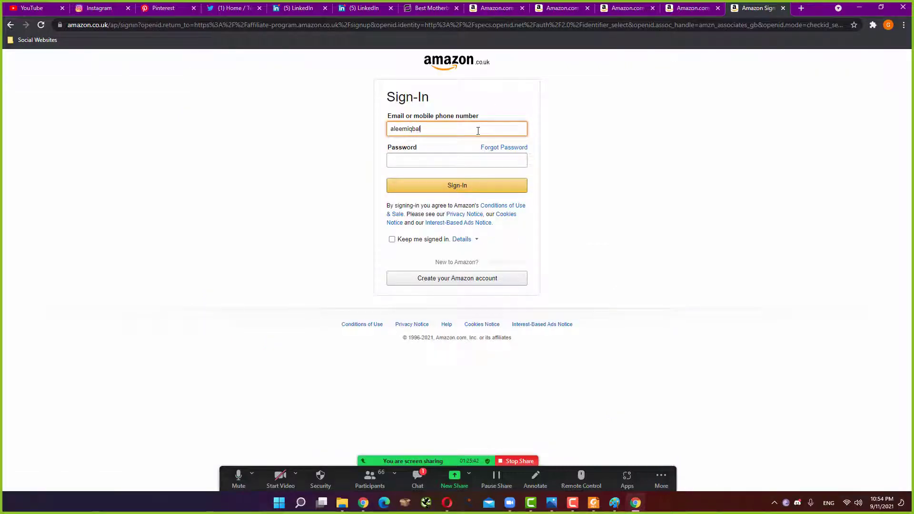
key(ctrl+a)
key(BackSpace)
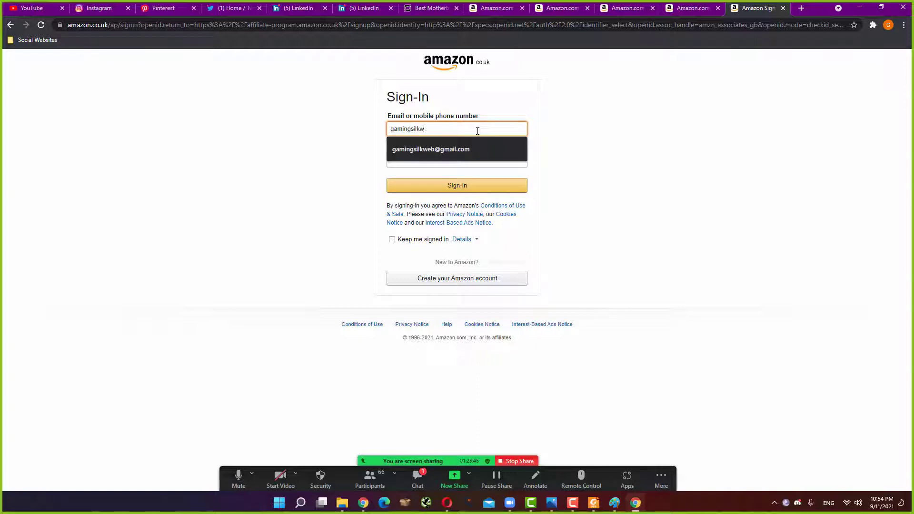
key(Tab)
text(••)
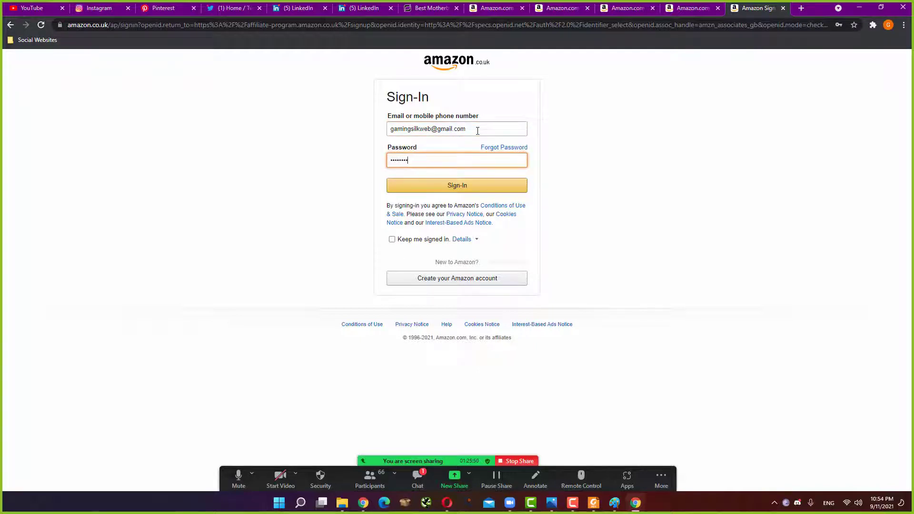
key(ctrl+a)
text(••••••••)
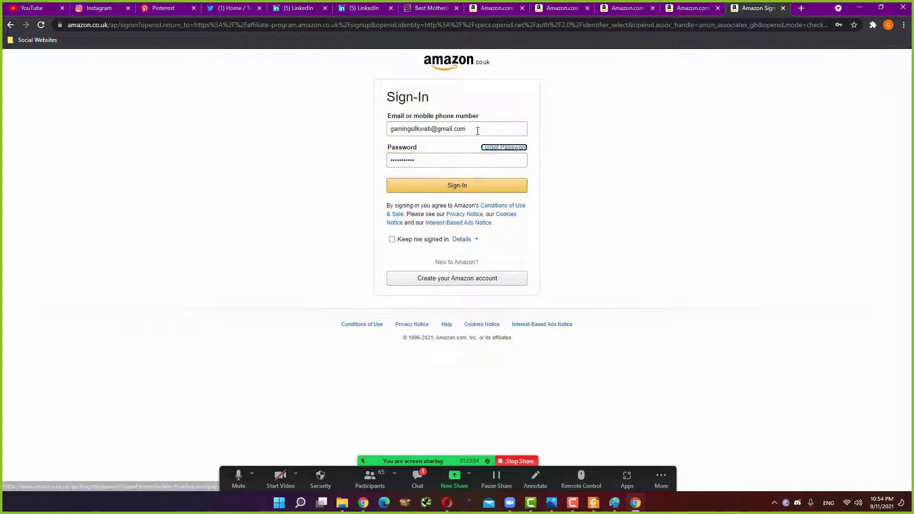
click(423, 241)
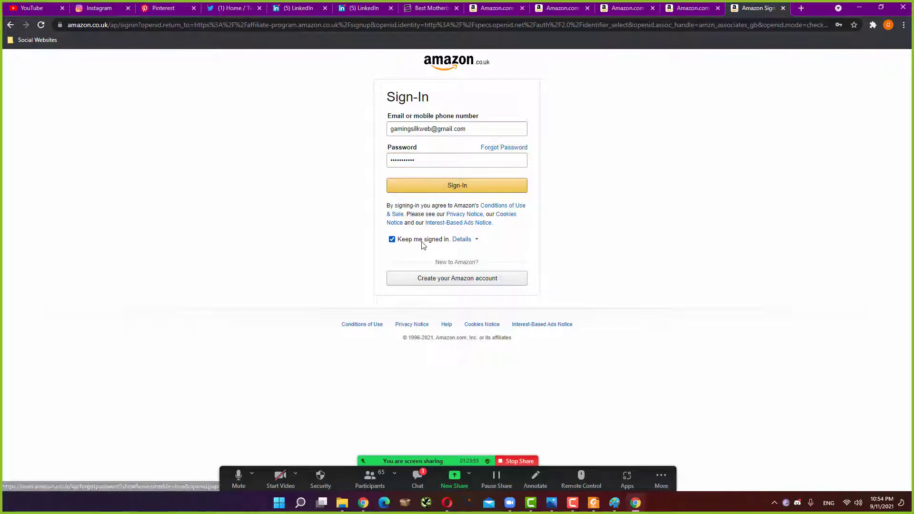
click(450, 188)
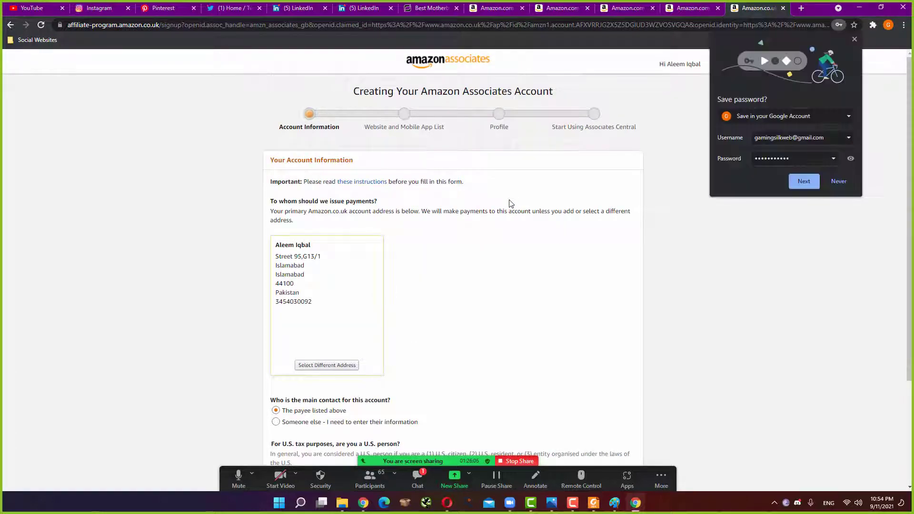
Answer No to the U.S. person question on the Account Information form.
scroll(514, 225, down, 1)
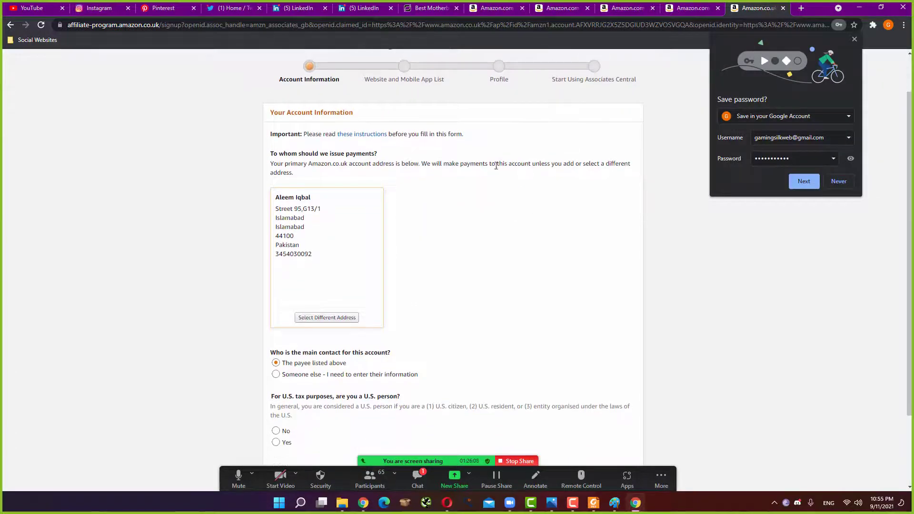
scroll(473, 217, down, 2)
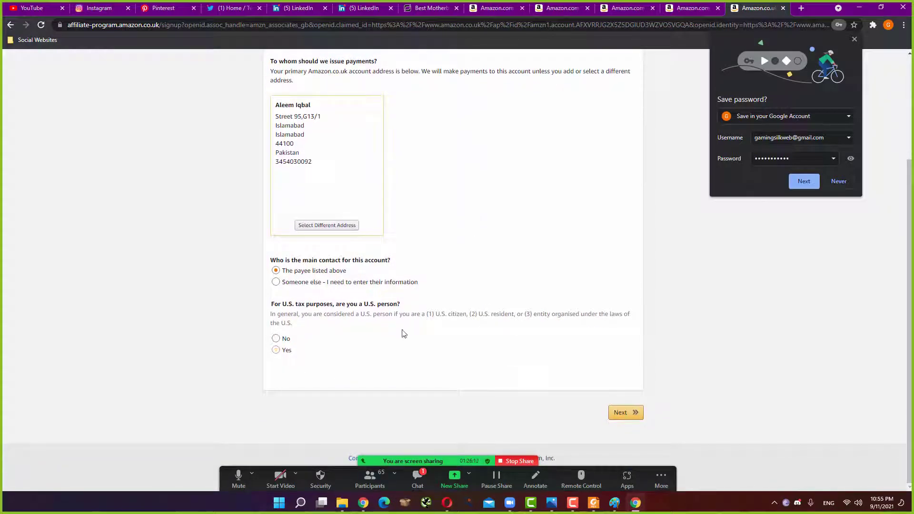
click(327, 340)
Add gamingsilk.com to the website list using its address copied from the live site.
click(618, 413)
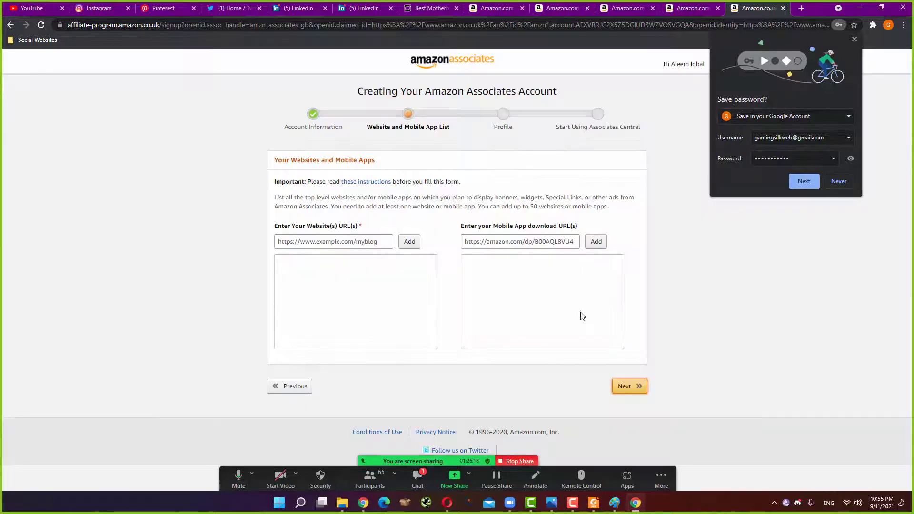
click(387, 247)
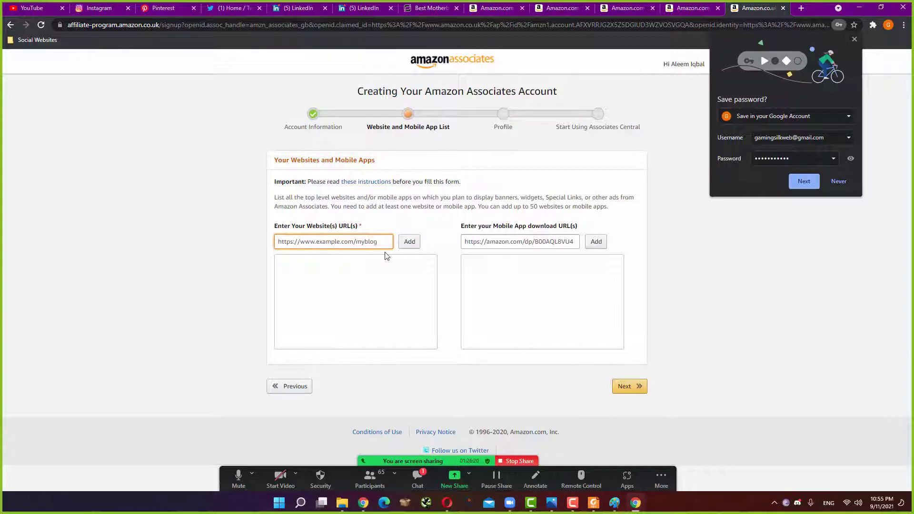
key(ctrl+t)
text(gami)
key(Return)
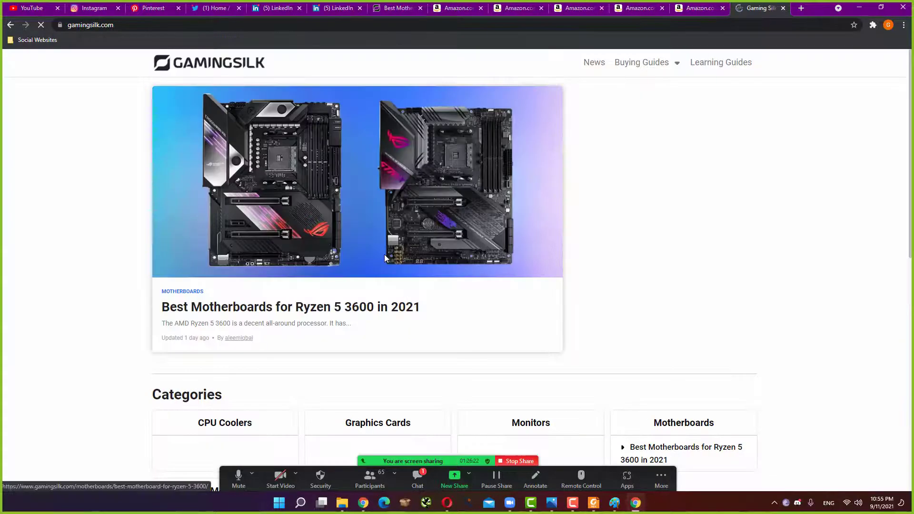
click(442, 20)
key(ctrl+c)
key(ctrl+shift+Tab)
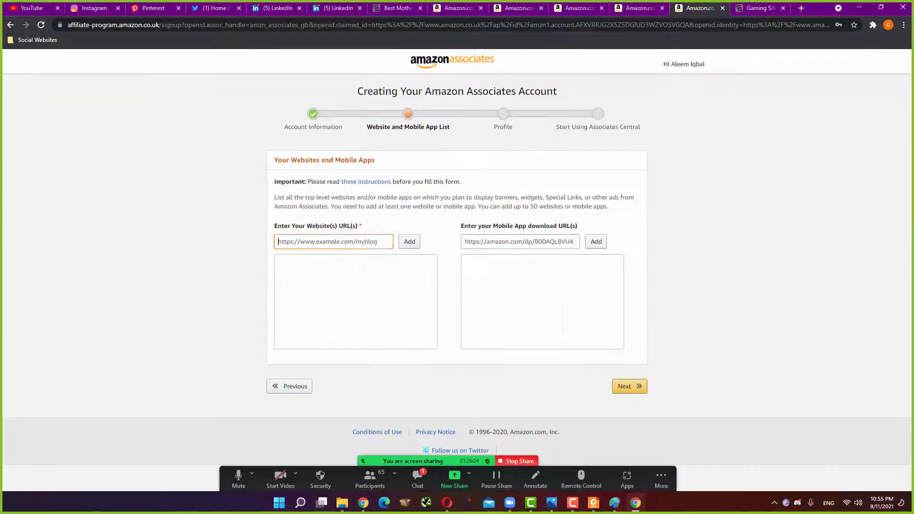
key(ctrl+v)
click(407, 243)
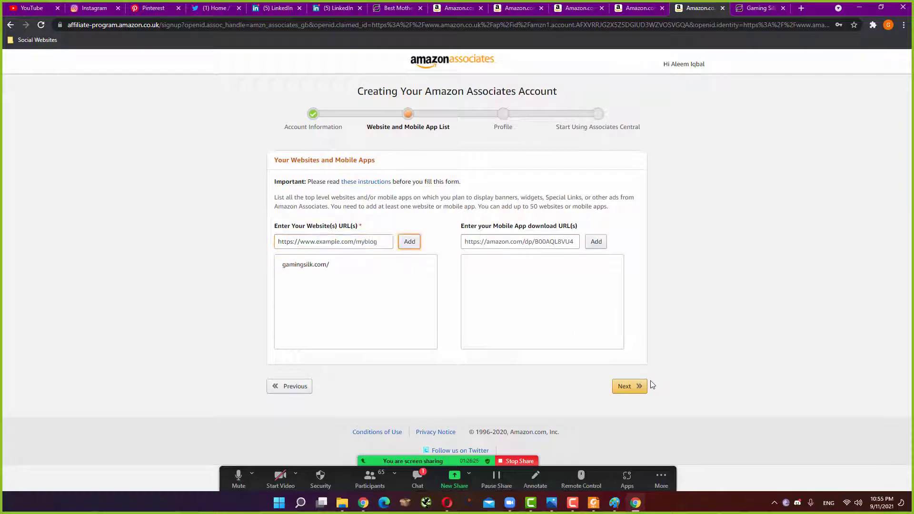
Enter the website description and the preferred Associates ID on the profile step.
click(632, 391)
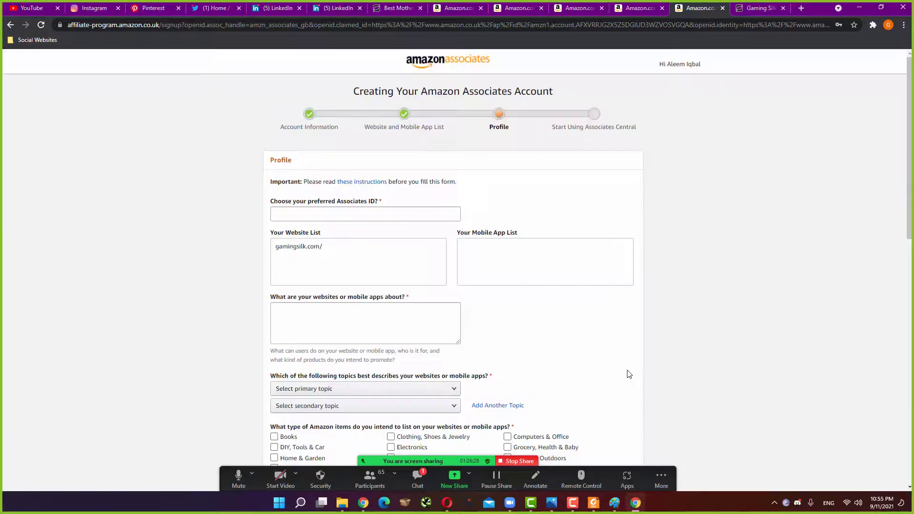
scroll(577, 355, down, 2)
click(416, 231)
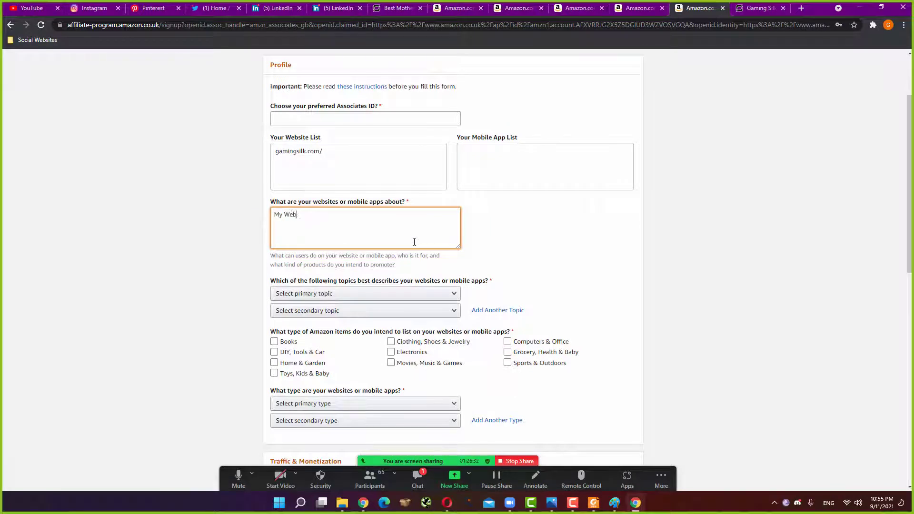
text(My Website Writes)
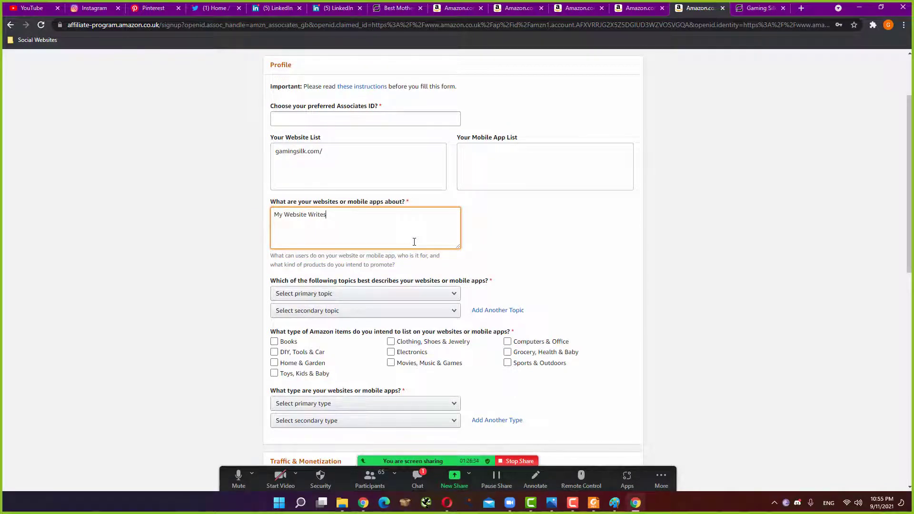
key(ctrl+a)
text(My)
click(390, 121)
text(ga)
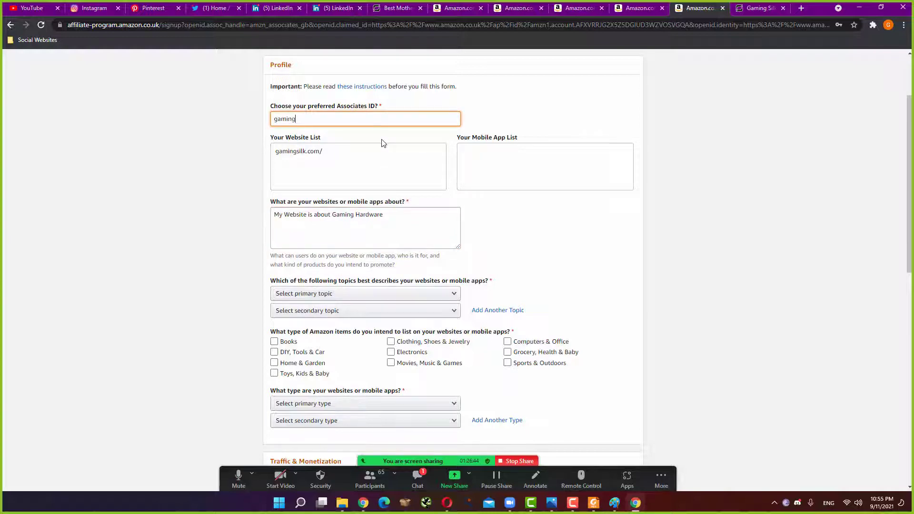
click(153, 266)
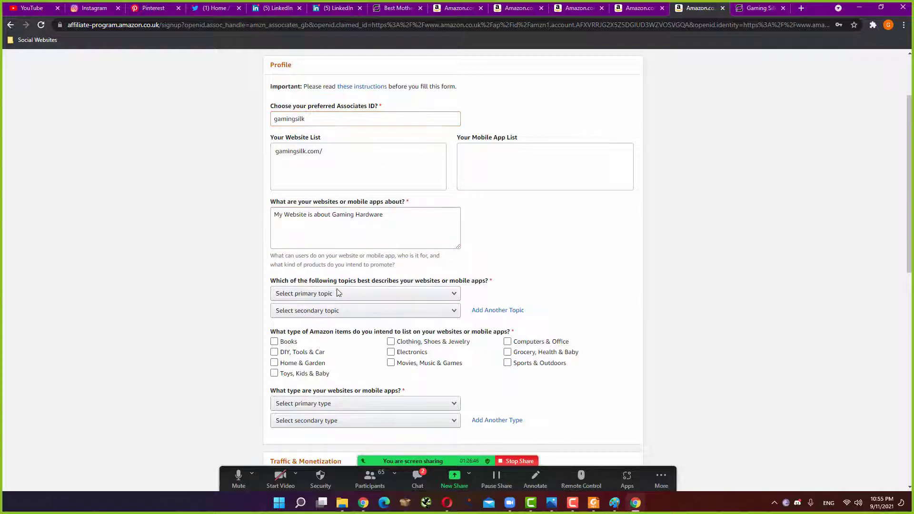
Set primary and secondary topics to Gaming and tick item categories including Computers & Office.
click(368, 296)
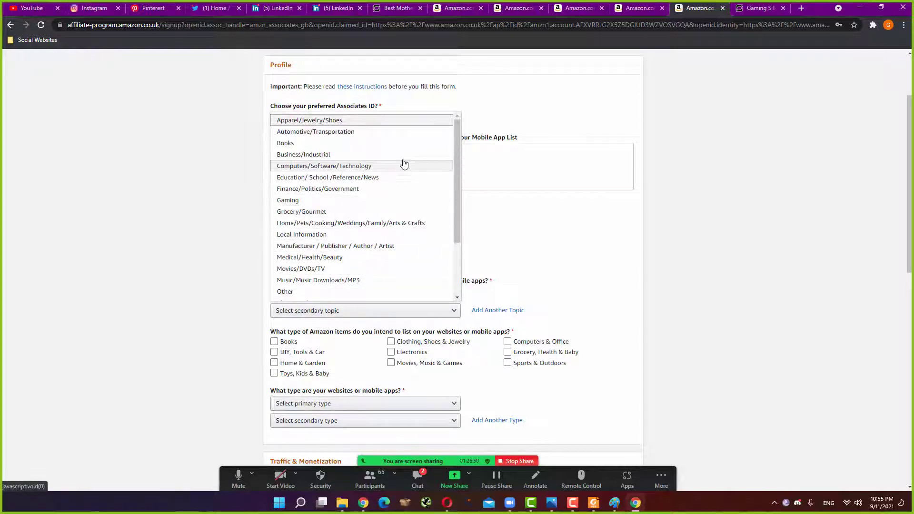
click(396, 201)
click(353, 311)
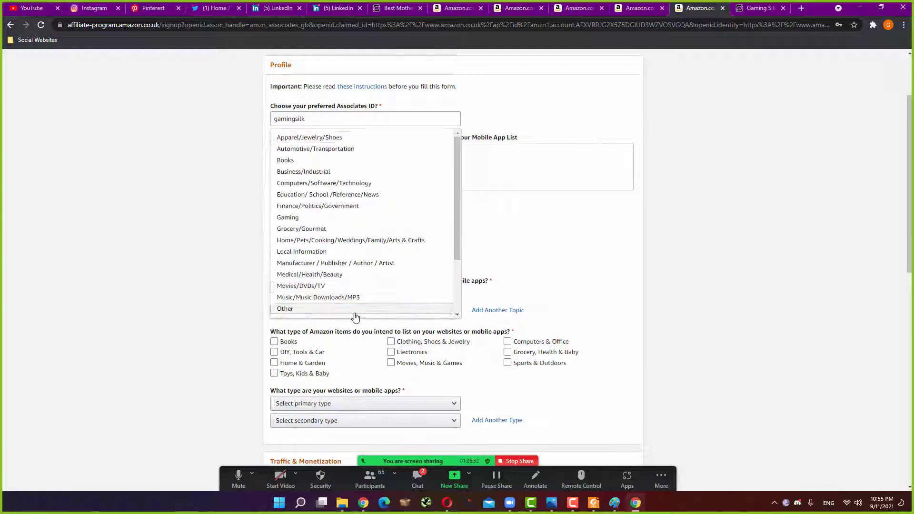
click(328, 220)
scroll(224, 319, down, 1)
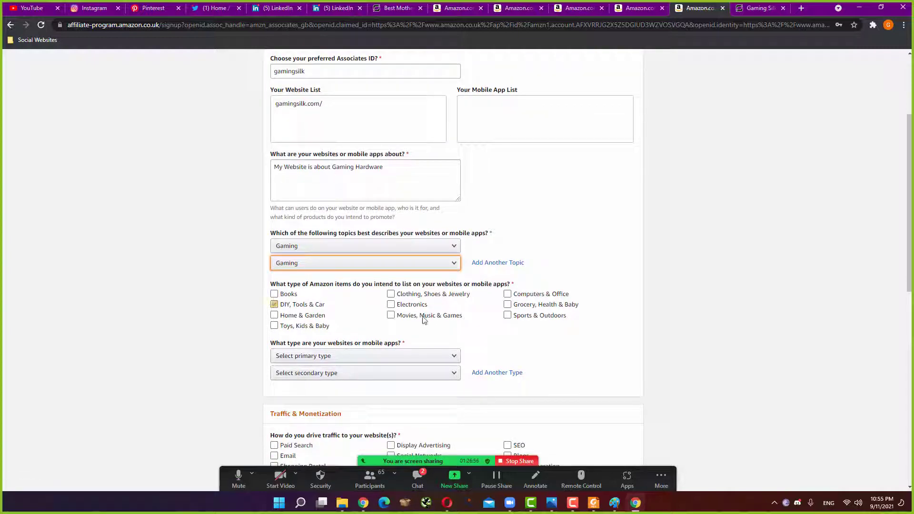
click(423, 316)
click(299, 315)
click(299, 314)
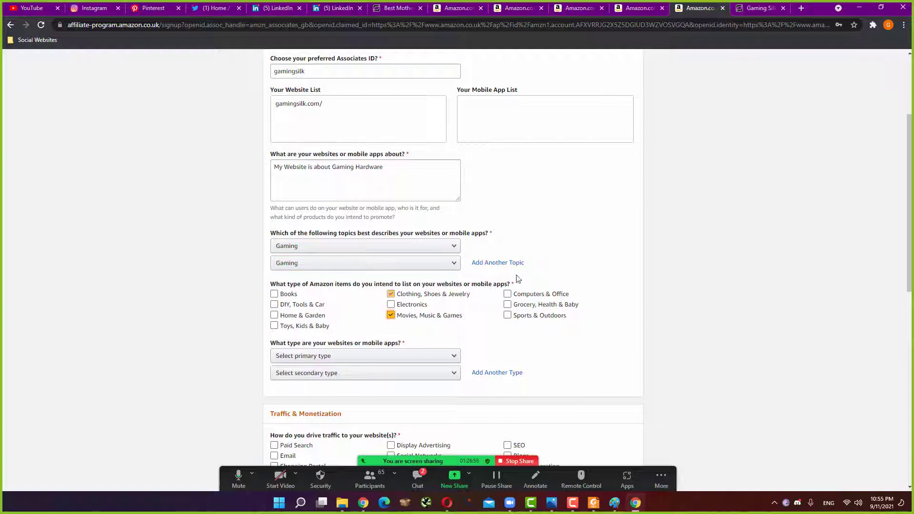
click(508, 293)
Choose A Blog as primary and A Content or Niche Website as secondary website type.
scroll(387, 324, down, 1)
click(386, 309)
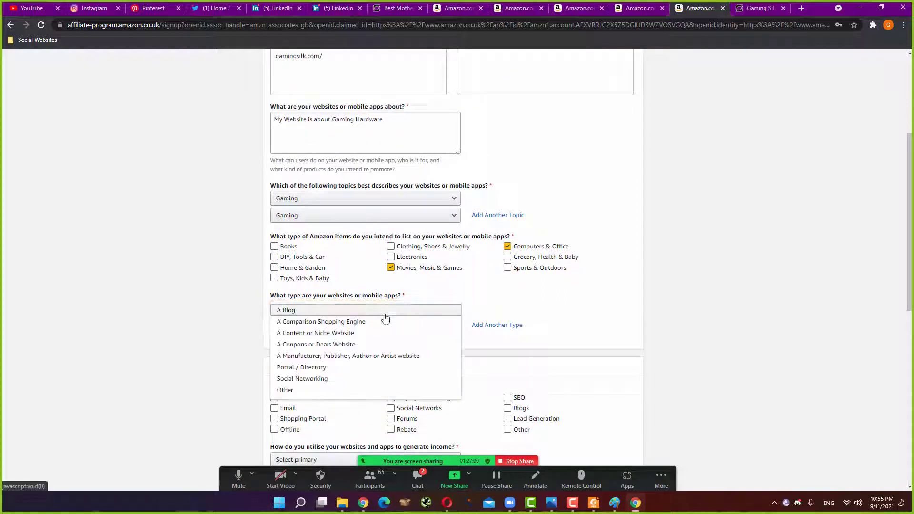
click(390, 310)
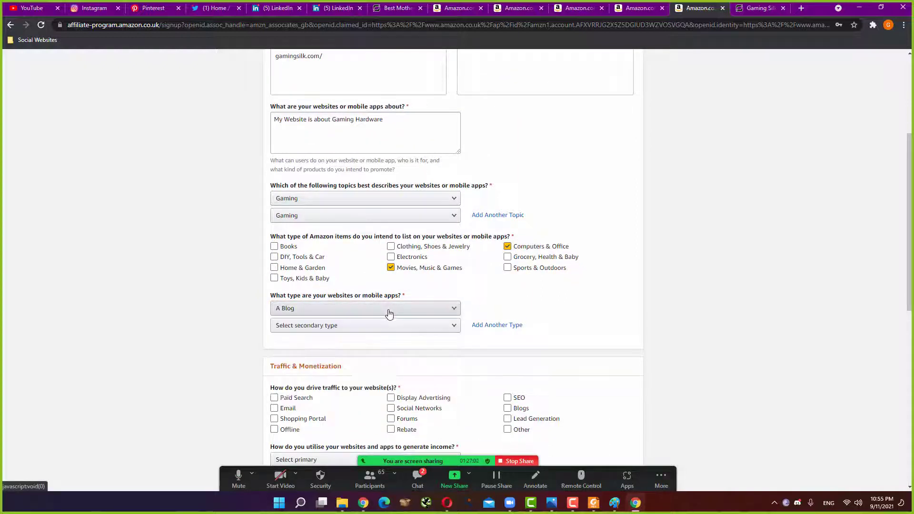
click(385, 322)
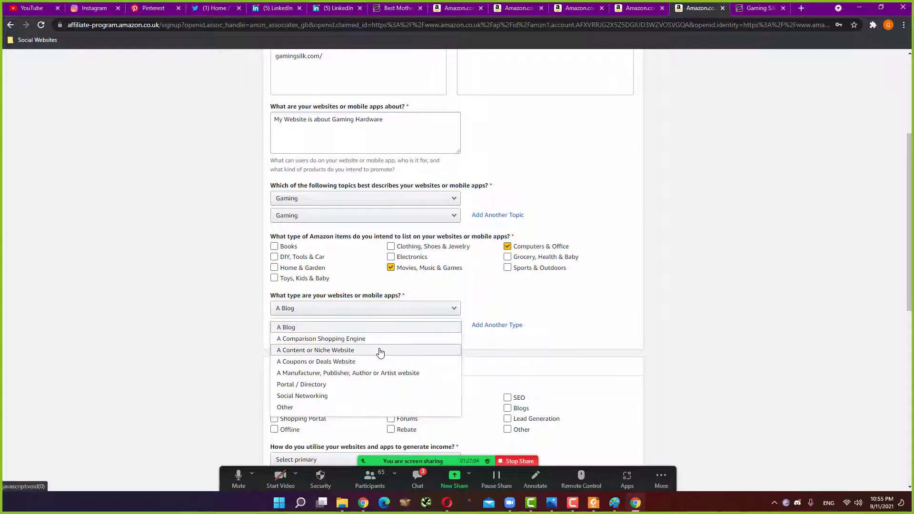
click(380, 351)
scroll(168, 316, down, 3)
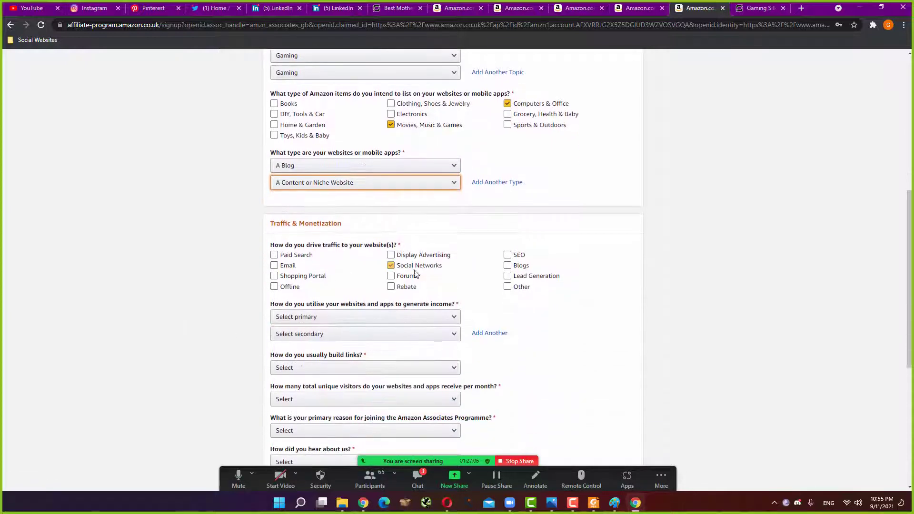
Mark SEO and Paid Search traffic, Amazon Associates-only monetization, and Blog Editor link building.
click(515, 255)
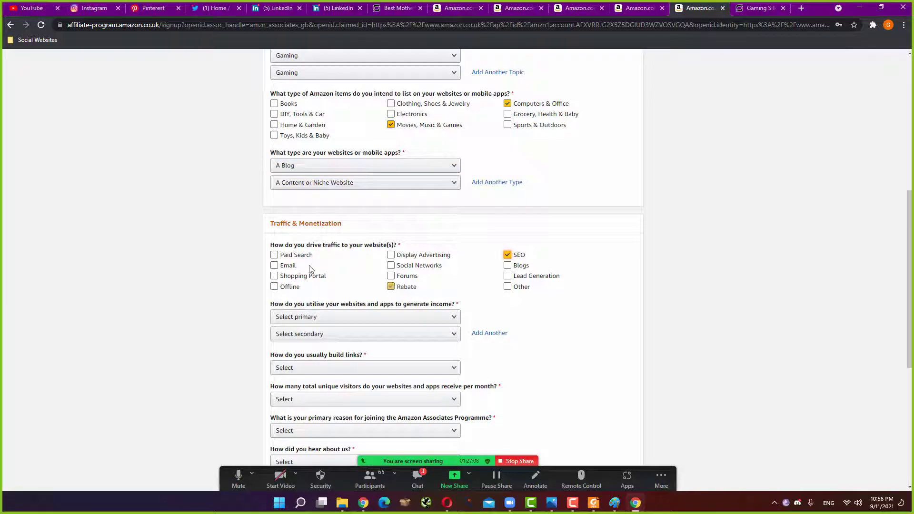
click(284, 259)
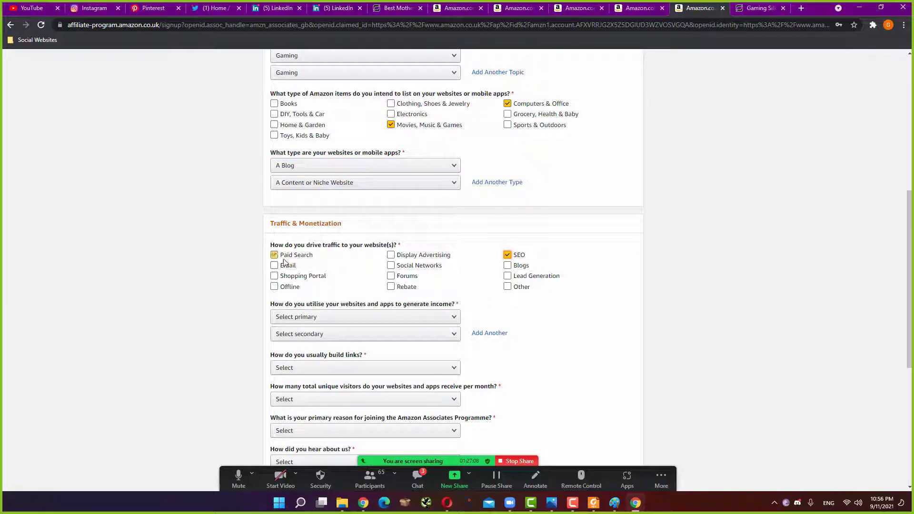
click(326, 318)
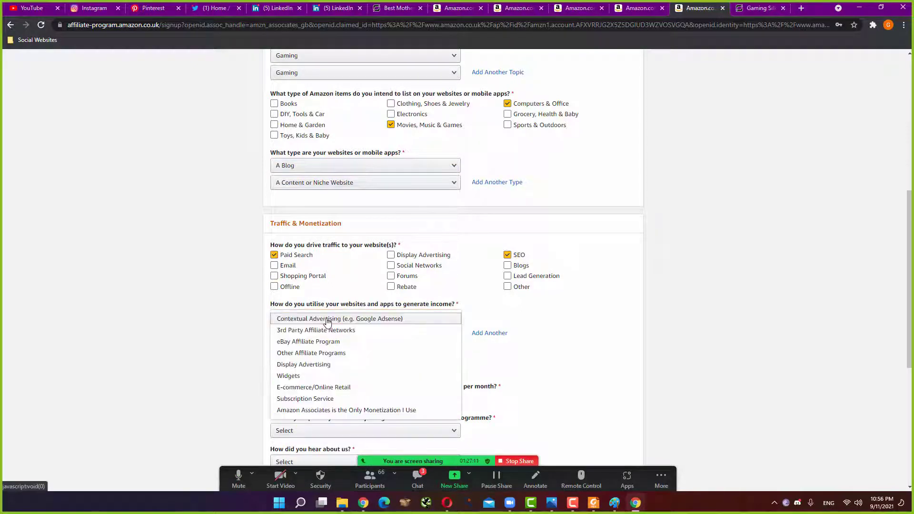
click(334, 410)
click(337, 333)
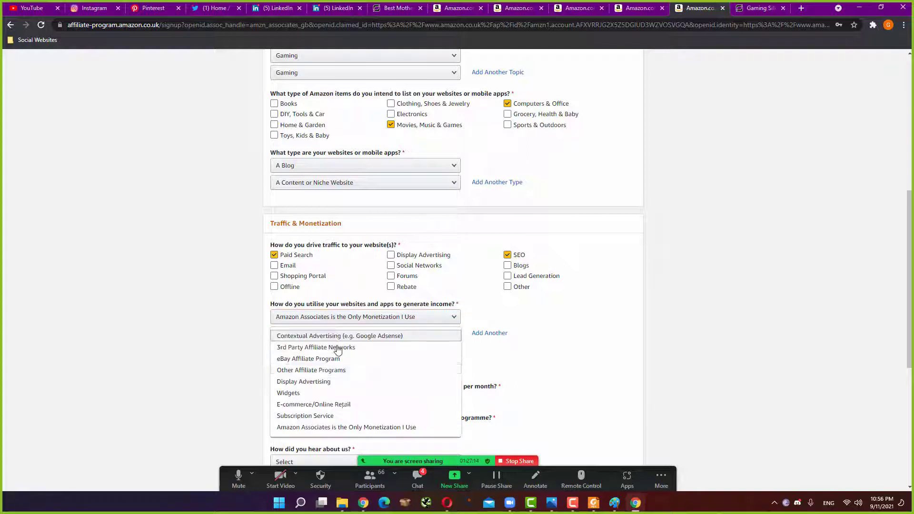
click(337, 427)
click(332, 375)
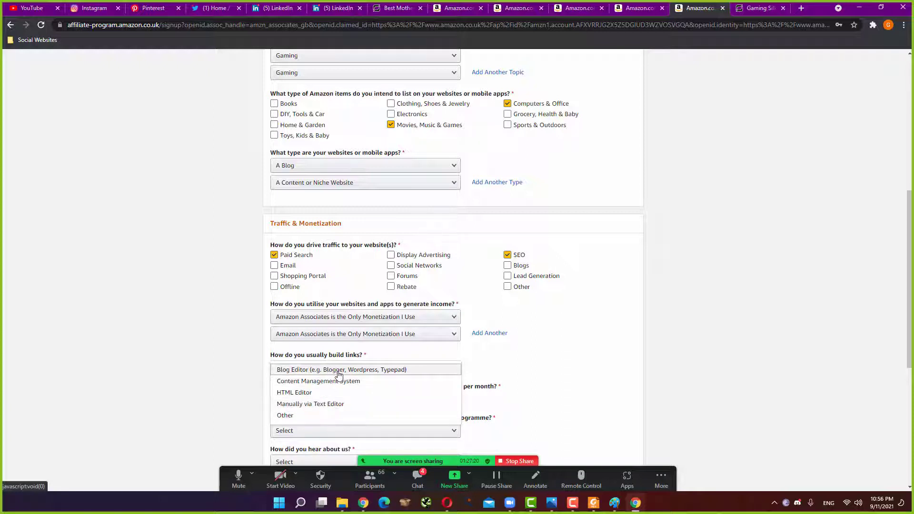
click(333, 370)
scroll(333, 371, down, 2)
Choose Less than 500 monthly visitors, To Monetize My Site, and Blog Post as referral source.
click(317, 304)
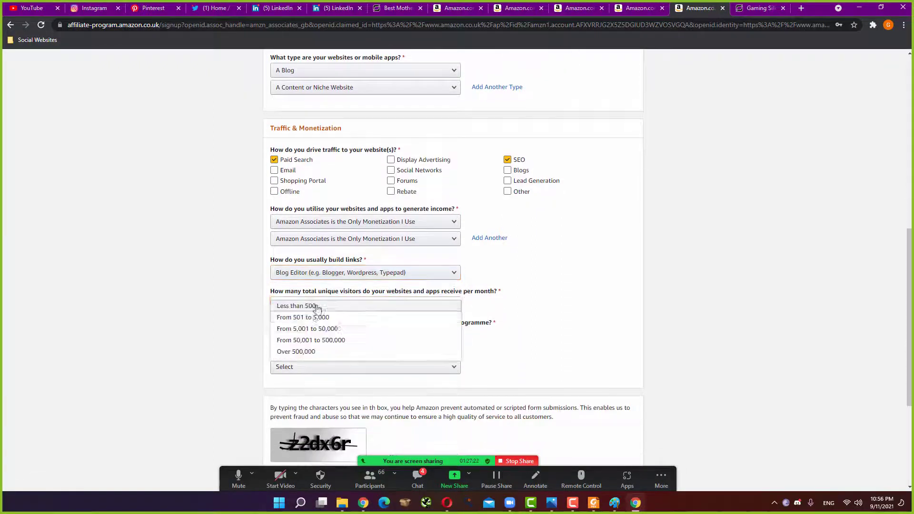
click(319, 310)
click(317, 336)
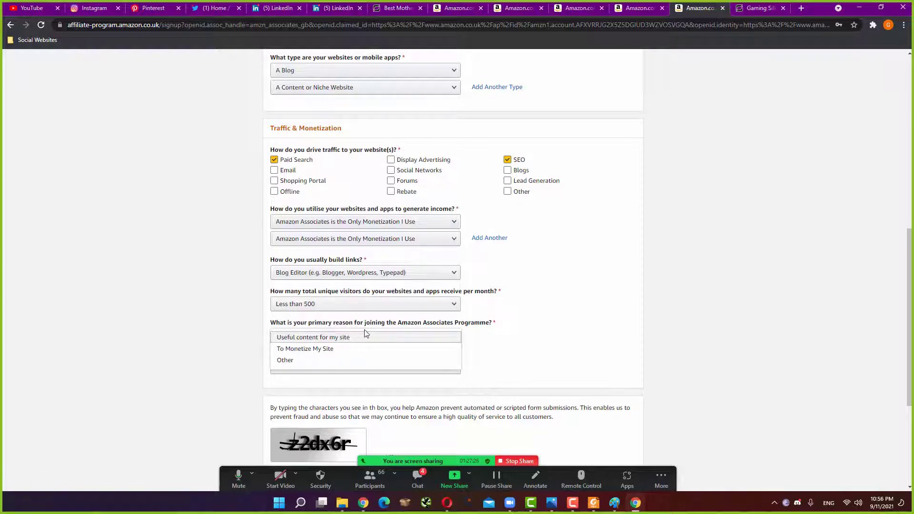
click(355, 349)
click(347, 369)
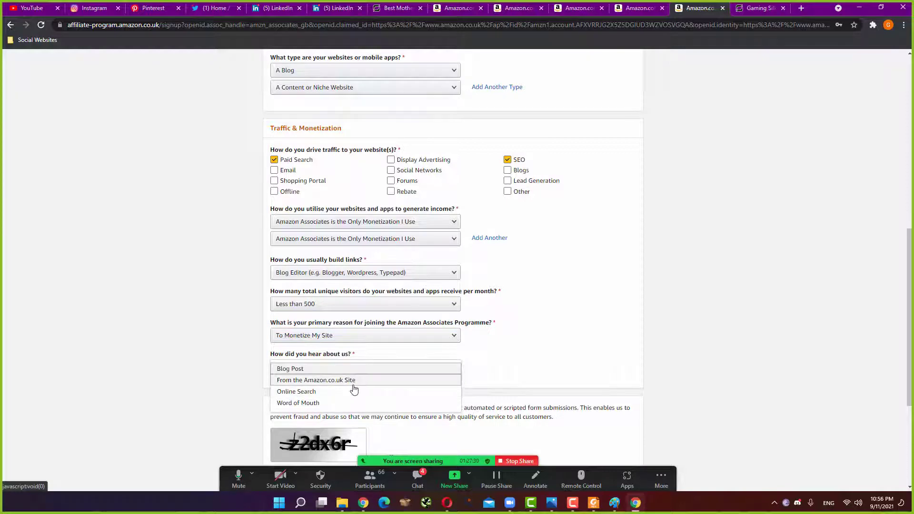
click(351, 369)
Enter the captcha, accept the programme terms, and submit the profile with Finish.
scroll(297, 352, down, 3)
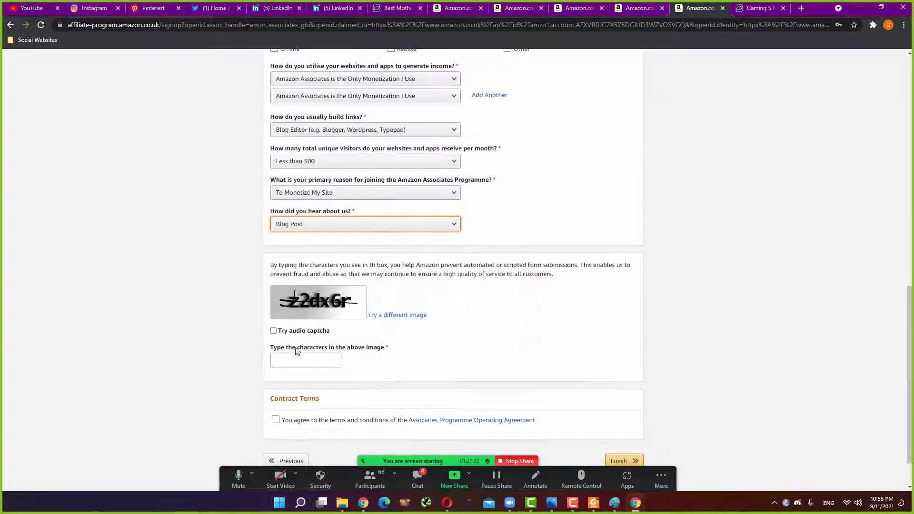
click(299, 362)
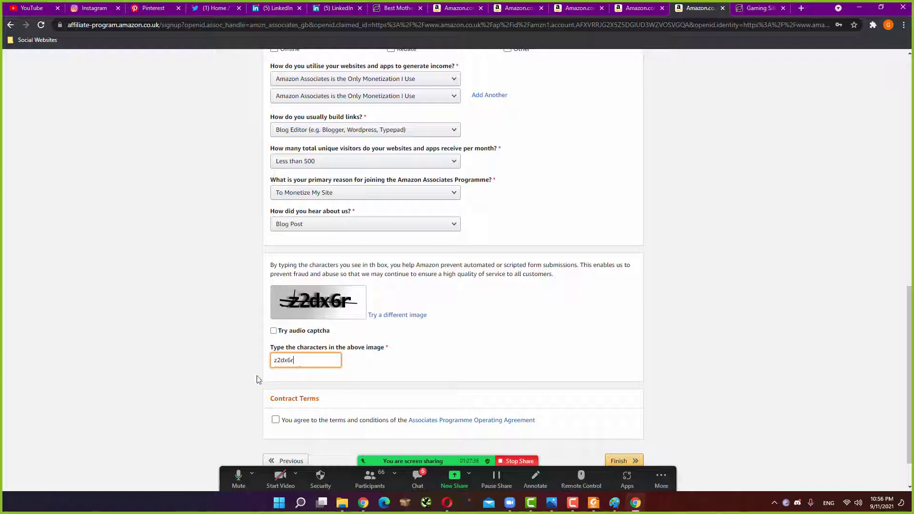
click(275, 419)
scroll(753, 406, down, 1)
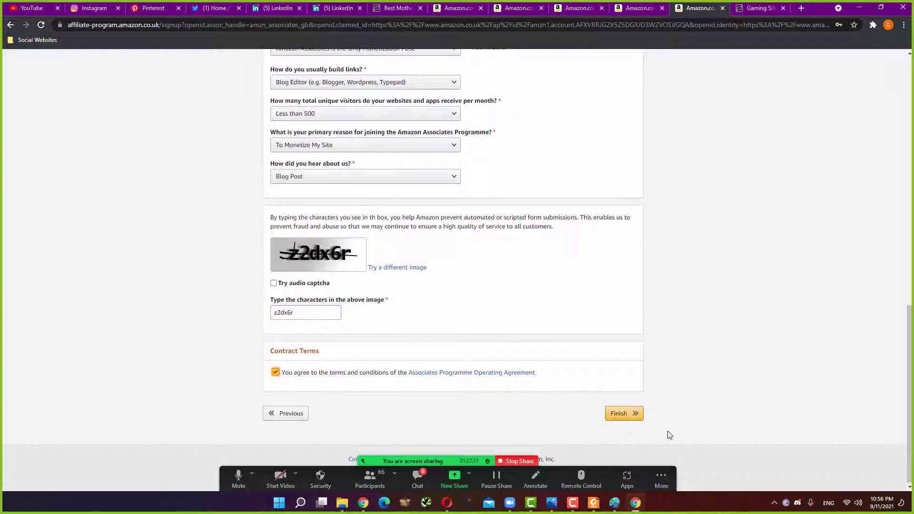
click(618, 414)
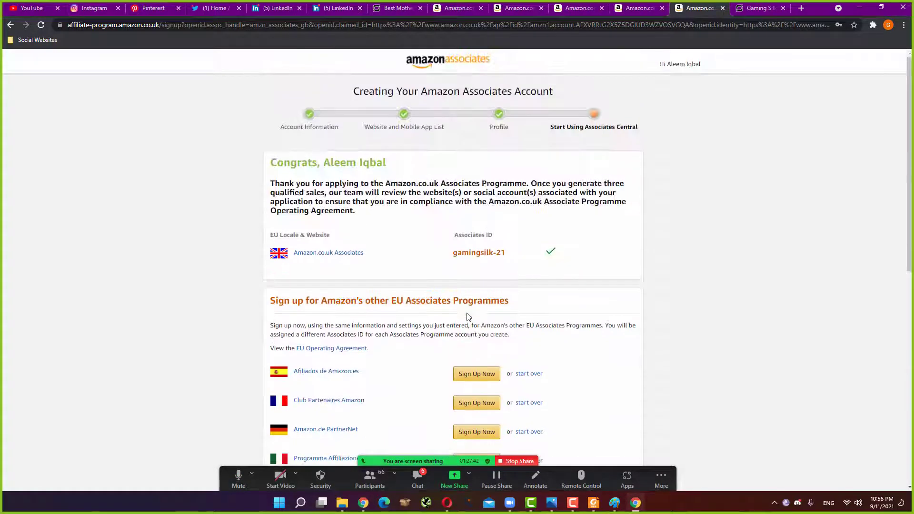
Highlight the new UK Associates ID and review the Spain, France, Germany and Italy programmes list.
drag(506, 253, 456, 253)
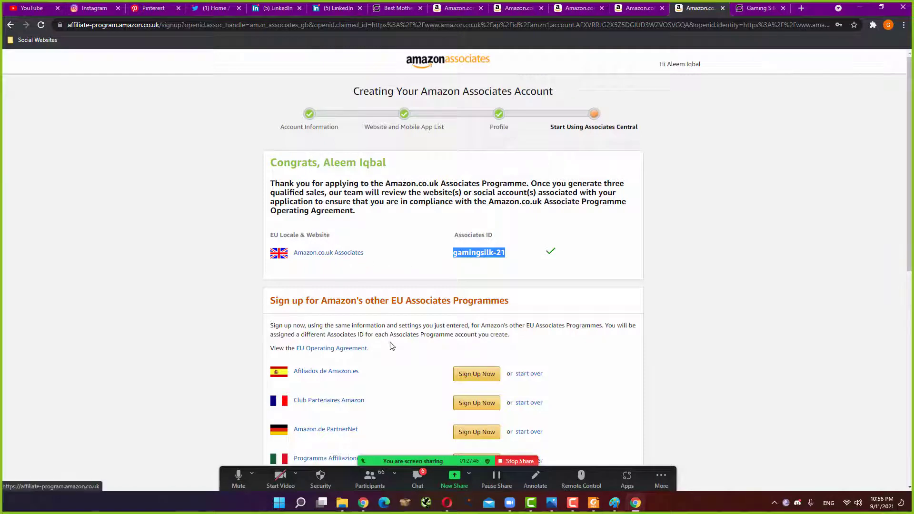
scroll(395, 351, down, 1)
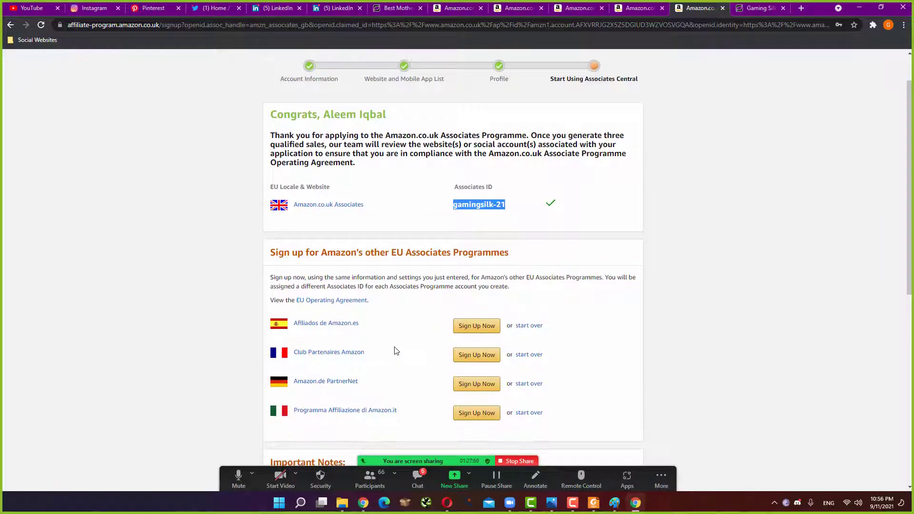
scroll(395, 351, down, 8)
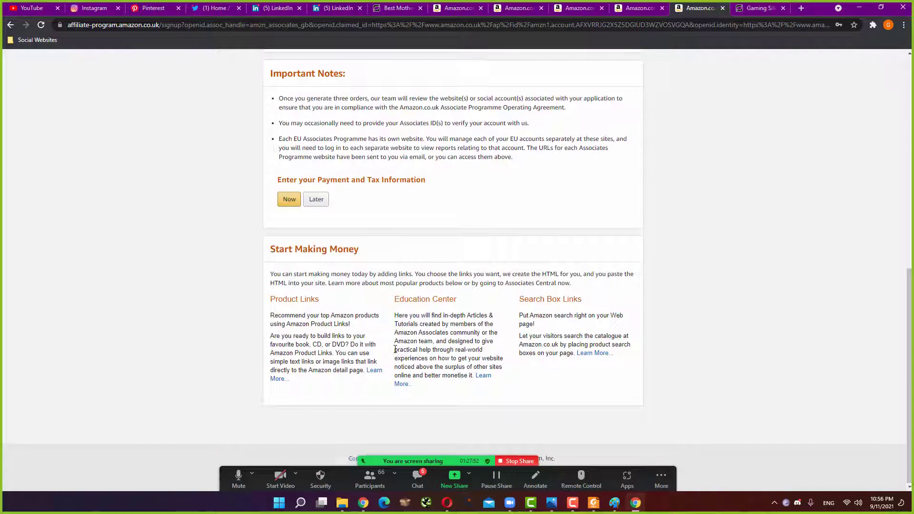
scroll(394, 349, up, 6)
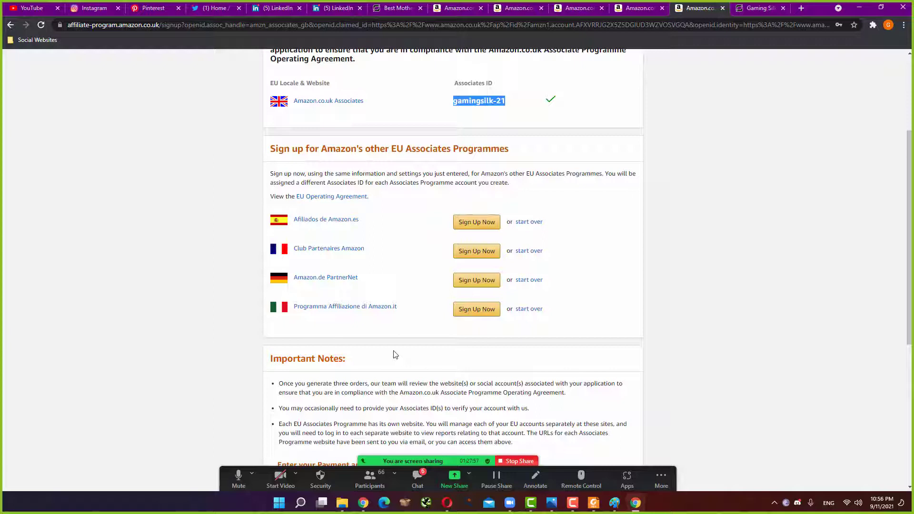
Paste the UK Associates ID into Link Stores, link it, and add another store ID field.
click(646, 11)
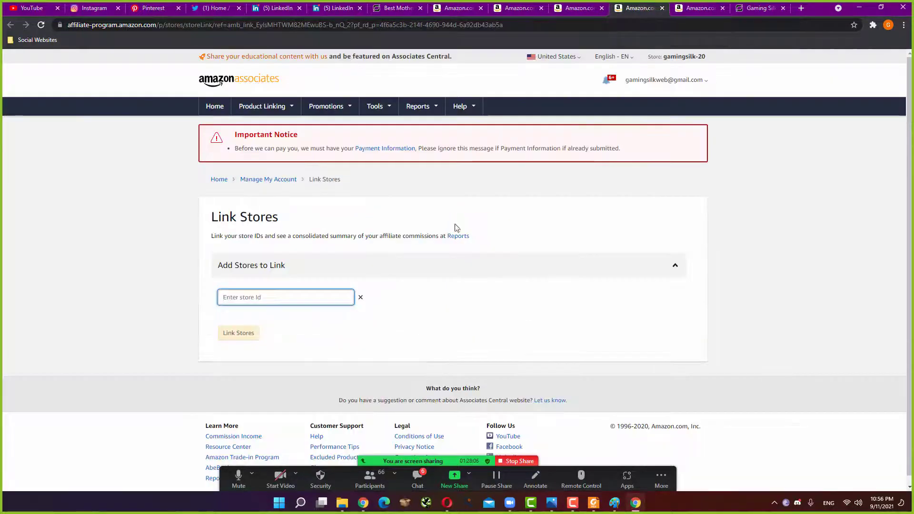
text(gamingsilk-21)
click(377, 336)
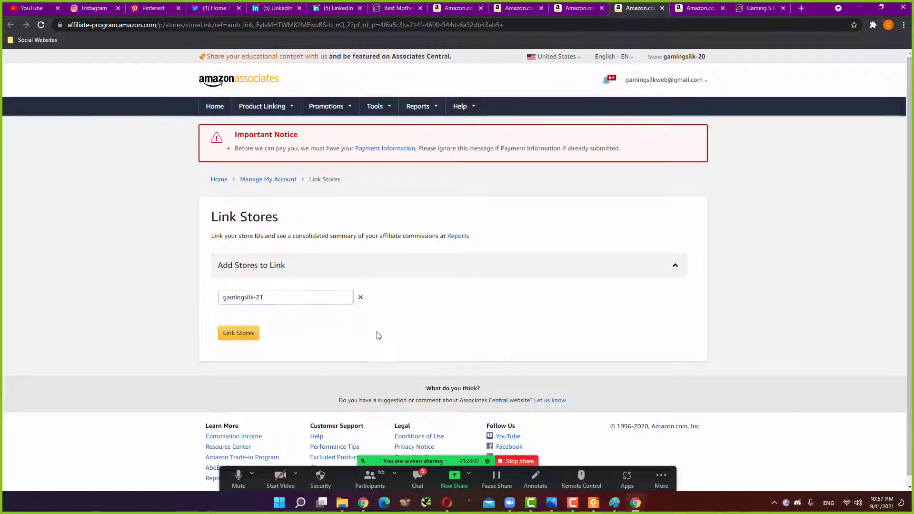
click(254, 335)
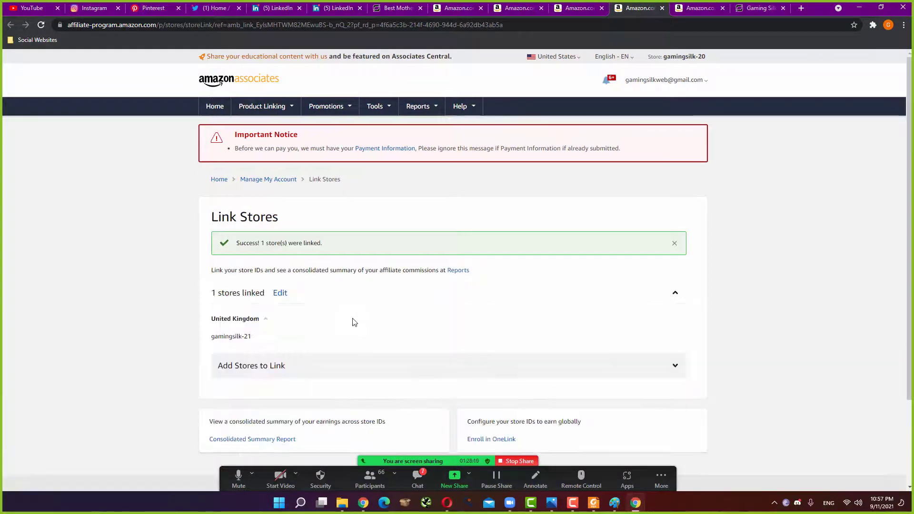
click(269, 376)
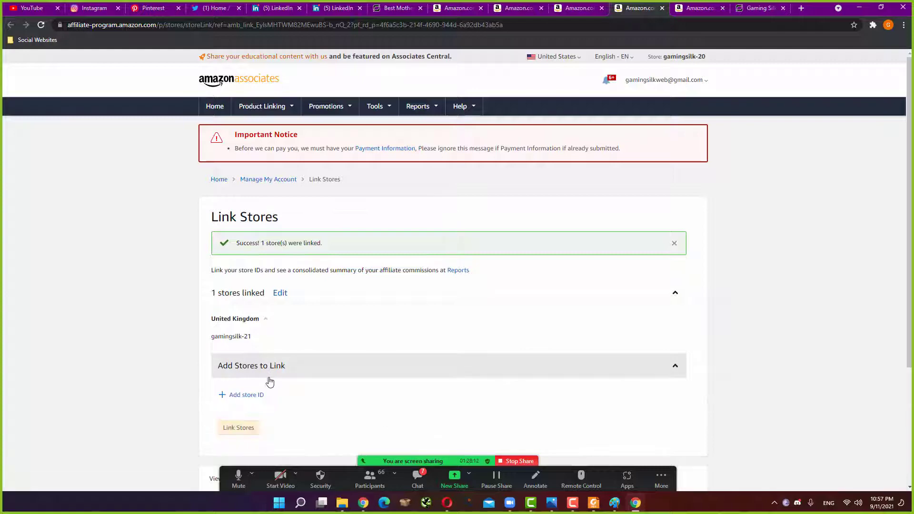
click(245, 396)
Sign up for the Spanish Associates programme and select the new Spain Associates ID.
key(ctrl+Tab)
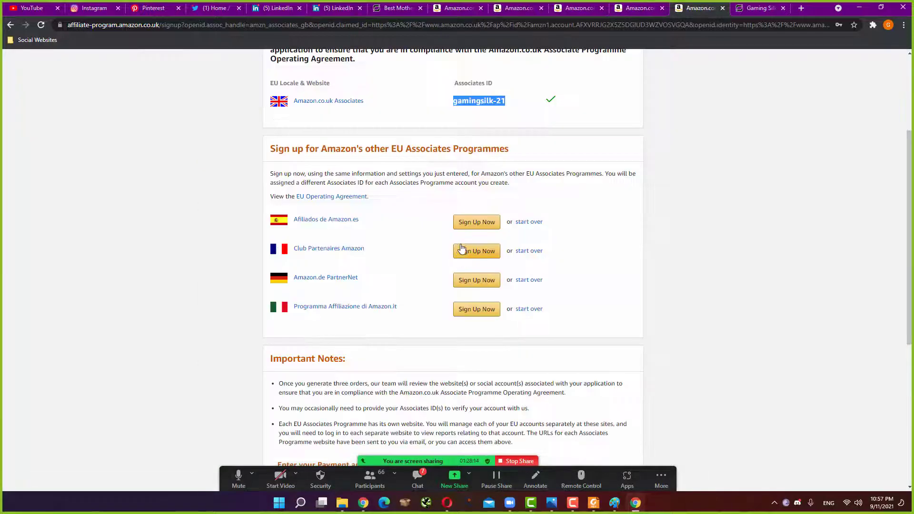
scroll(472, 247, down, 1)
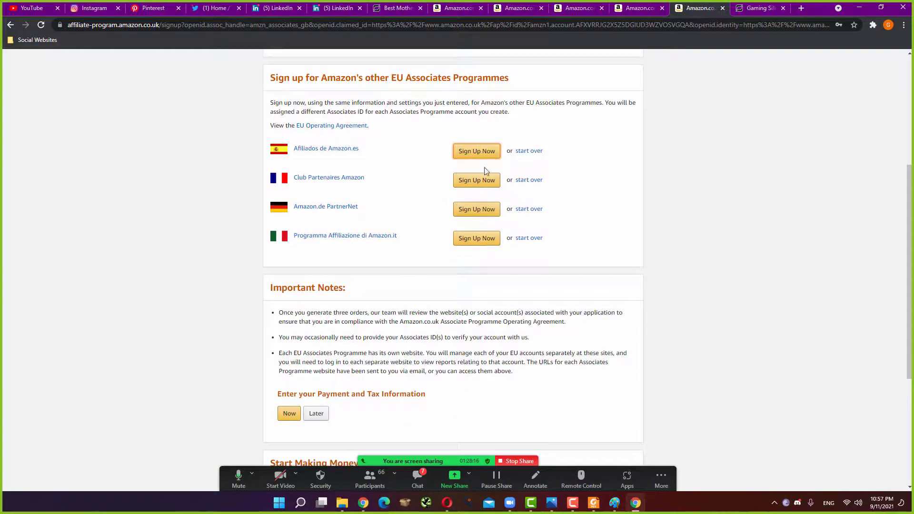
click(485, 156)
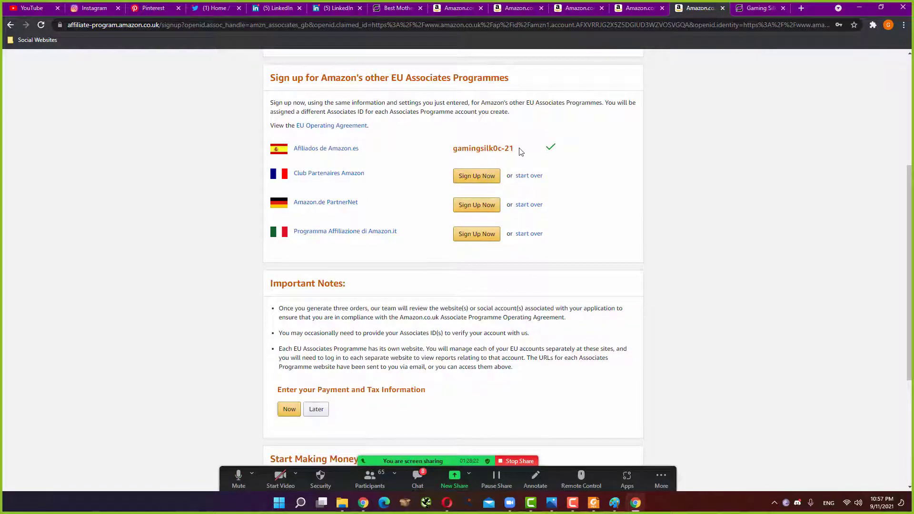
drag(521, 152, 445, 152)
key(ctrl+c)
Paste the Spain Associates ID into the new field and link the Spain store.
key(ctrl+shift+Tab)
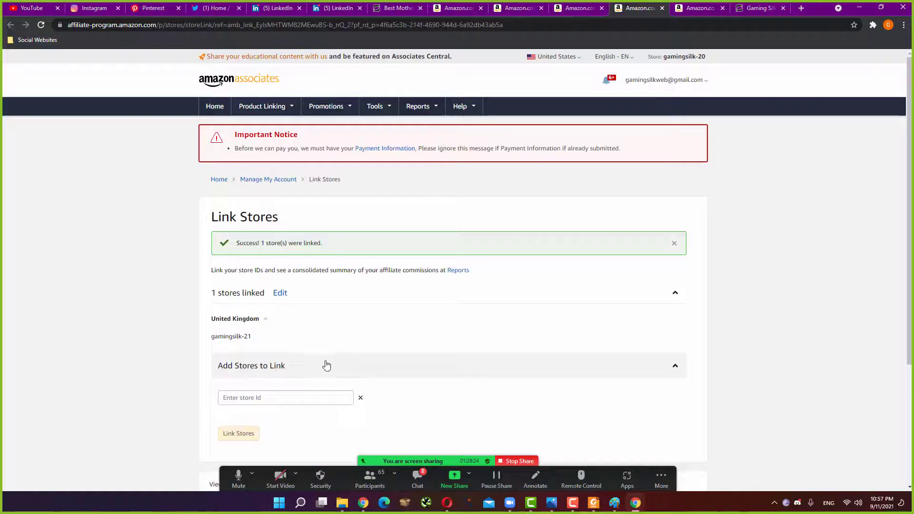
click(292, 398)
key(ctrl+v)
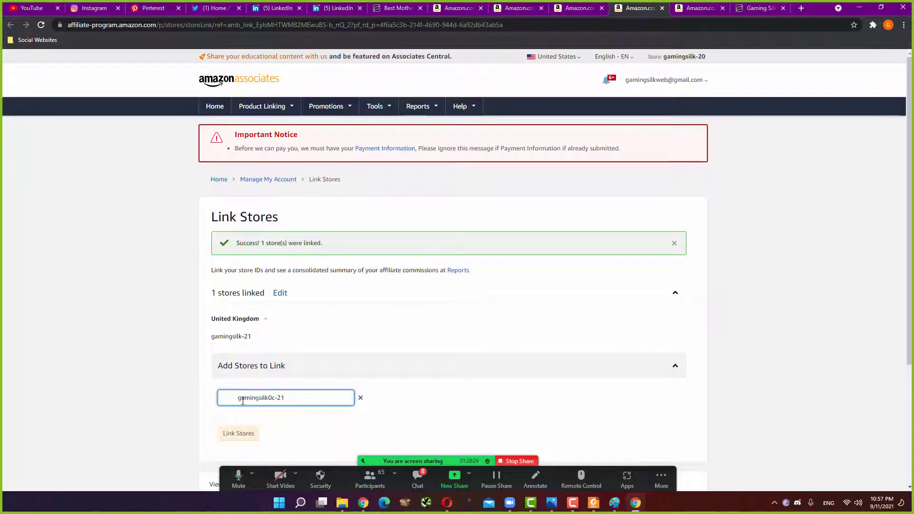
click(210, 428)
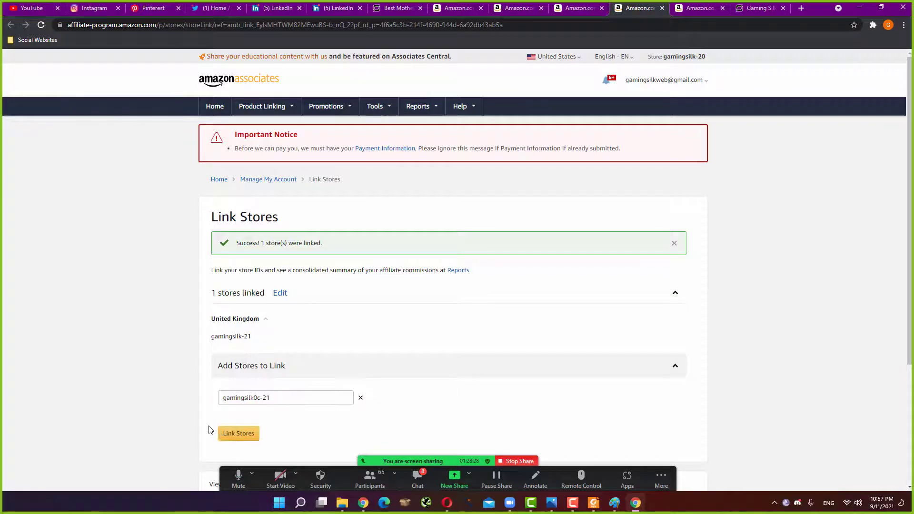
click(229, 437)
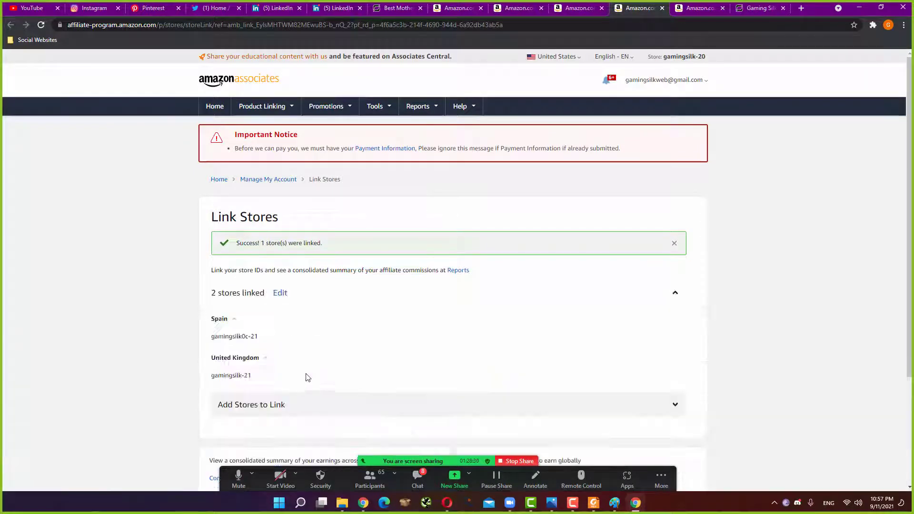
scroll(322, 369, down, 1)
Sign up for the French Associates programme and link its new store ID to the account.
click(334, 357)
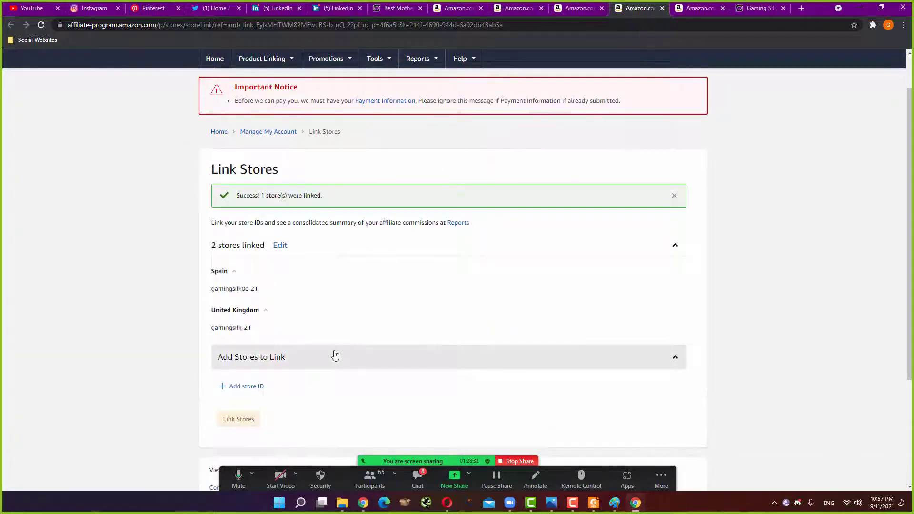
key(ctrl+Tab)
click(467, 175)
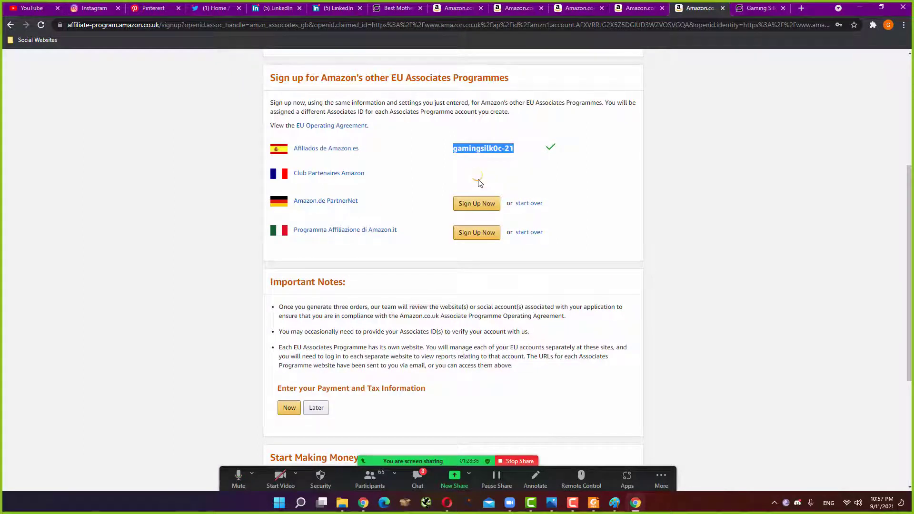
triple_click(484, 173)
key(ctrl+c)
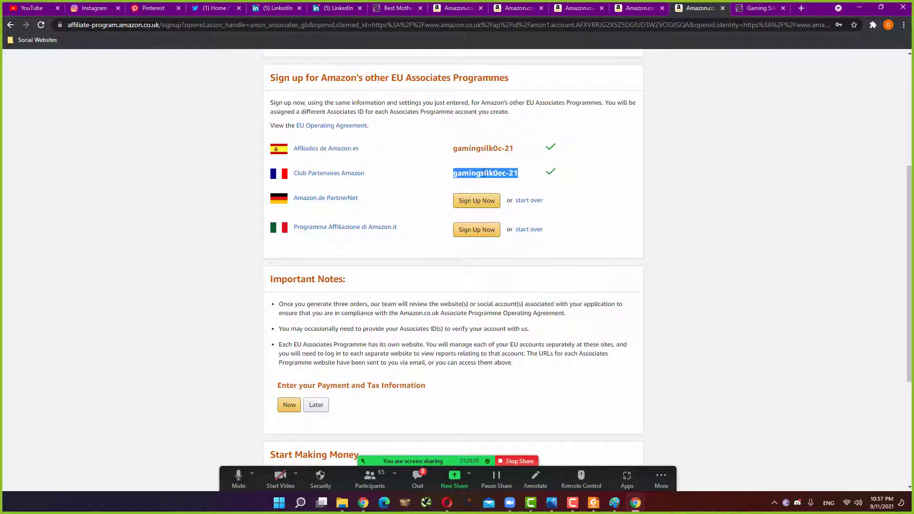
key(ctrl+shift+Tab)
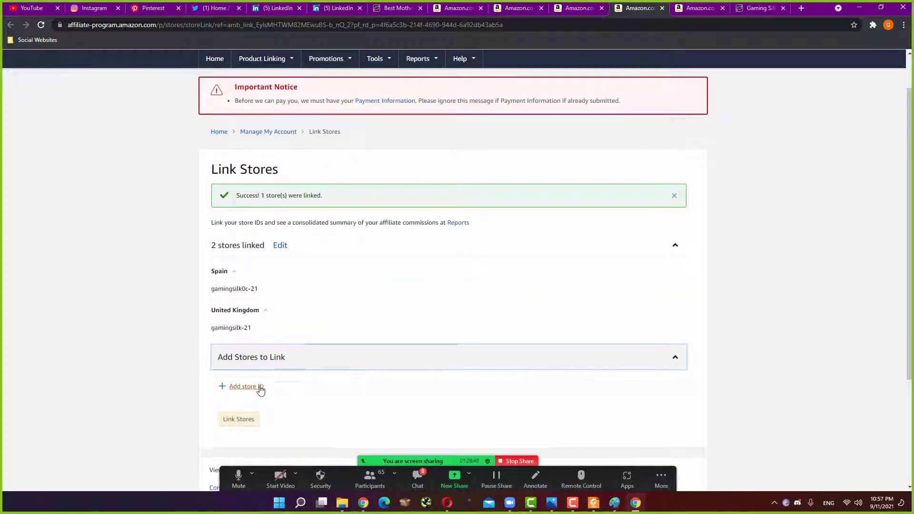
click(259, 387)
click(261, 390)
key(ctrl+v)
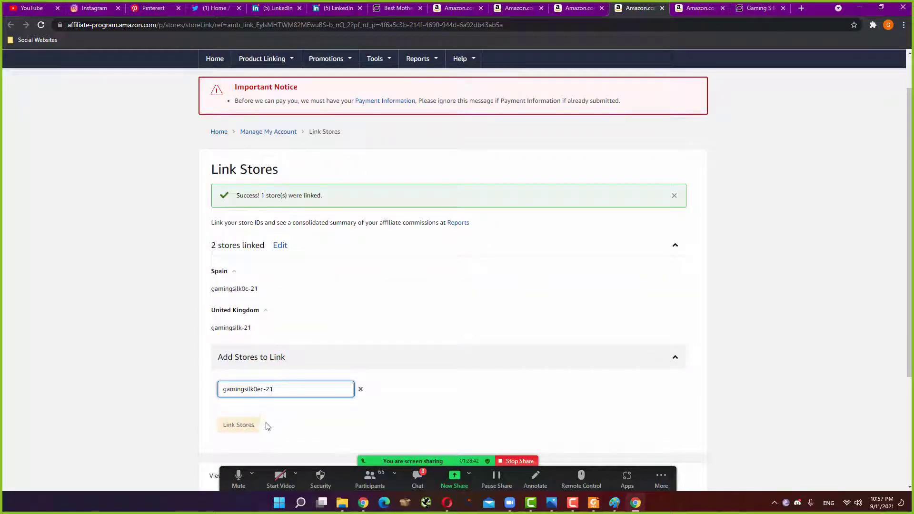
click(254, 425)
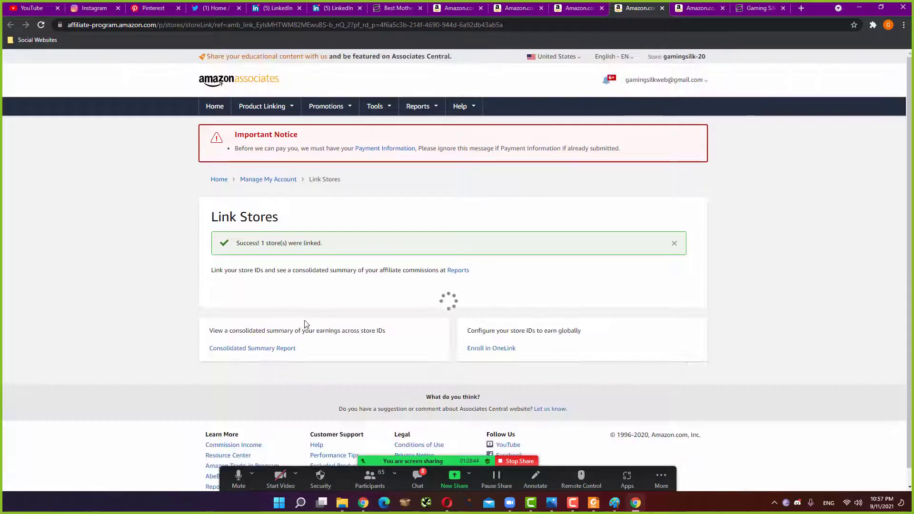
Sign up for the German Associates programme and link its new store ID.
key(ctrl+Tab)
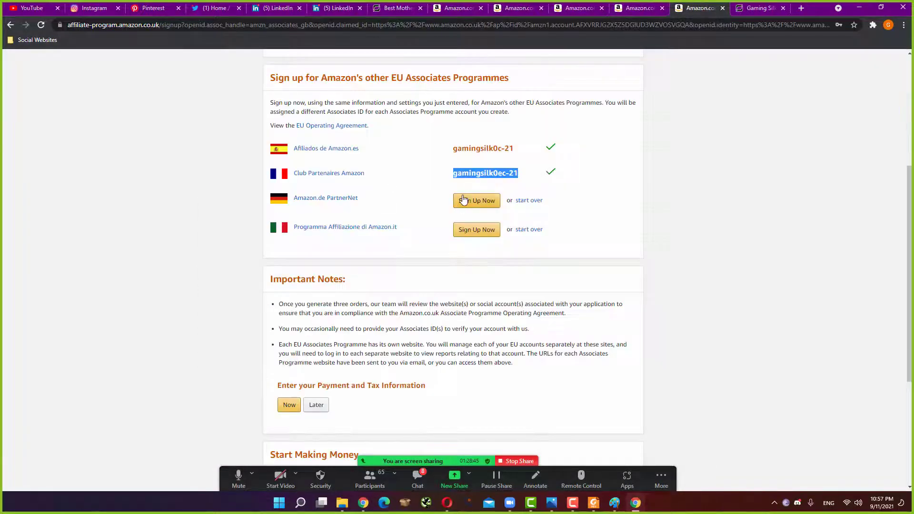
click(463, 200)
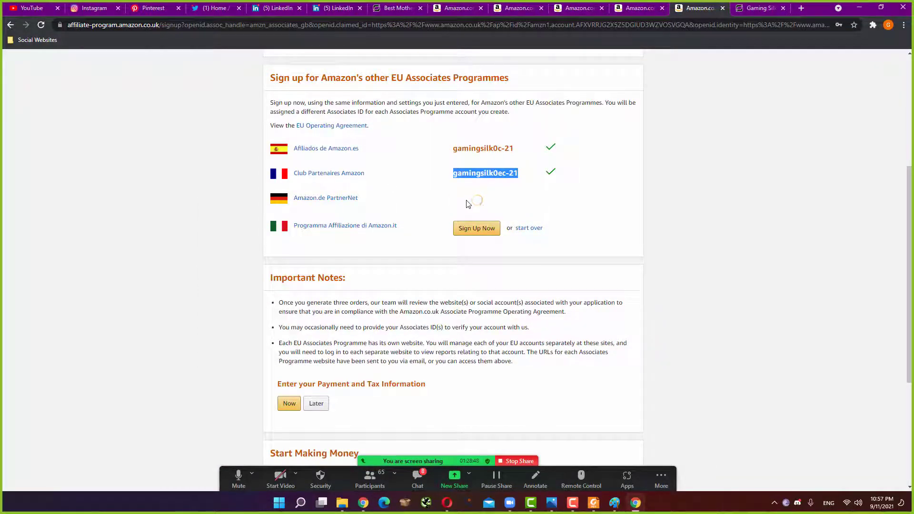
double_click(467, 199)
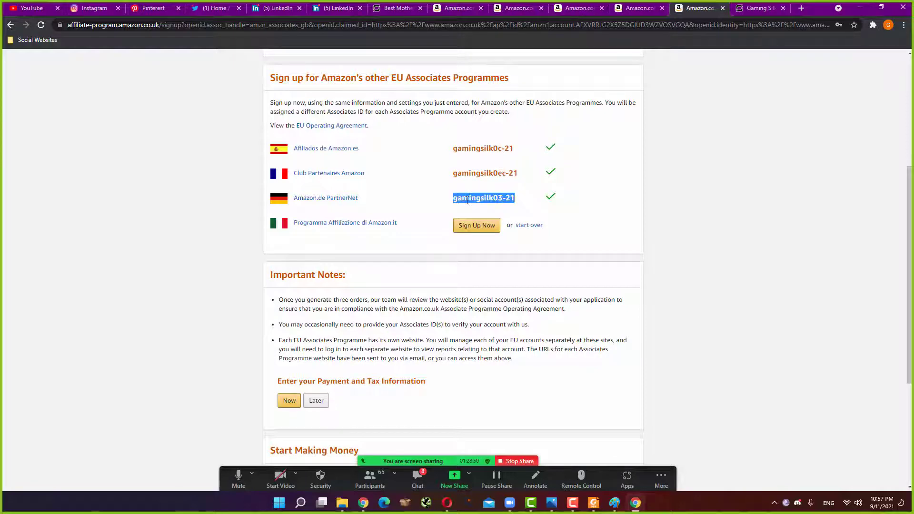
key(ctrl+shift+Tab)
scroll(324, 286, down, 4)
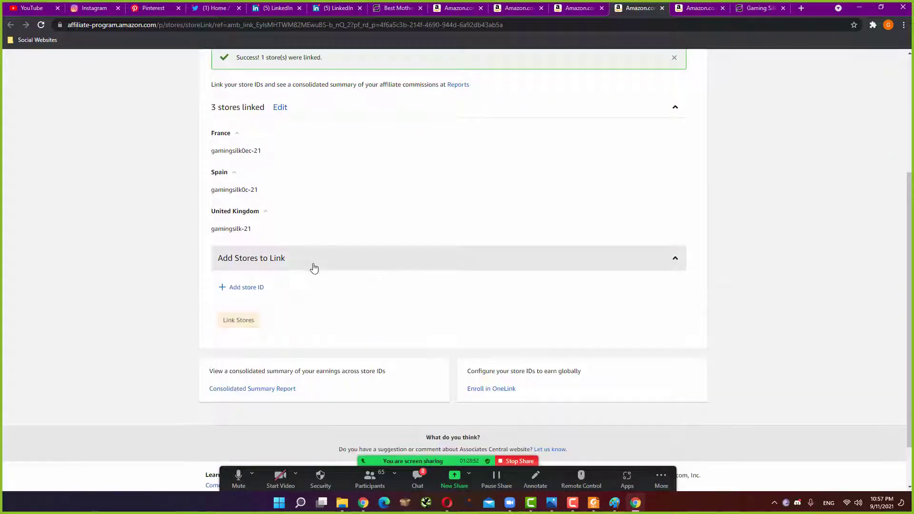
click(247, 288)
click(268, 297)
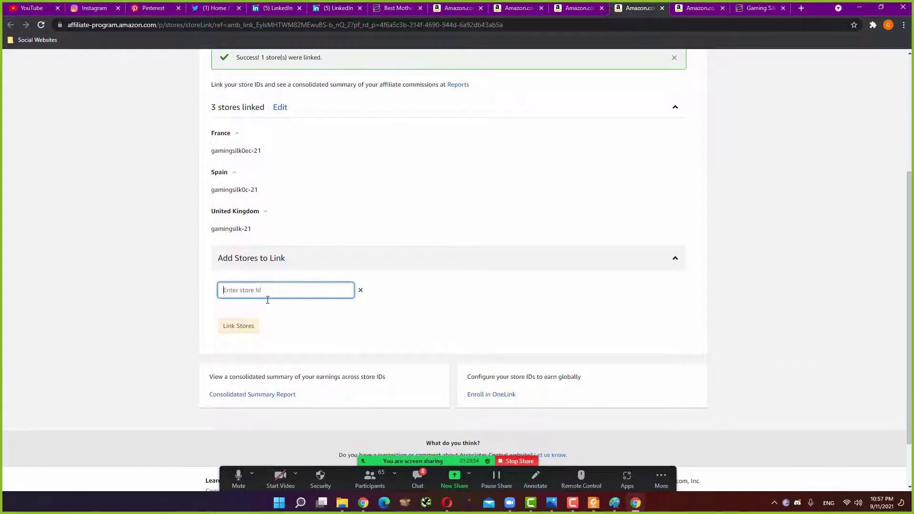
text(gamingsilk03-21)
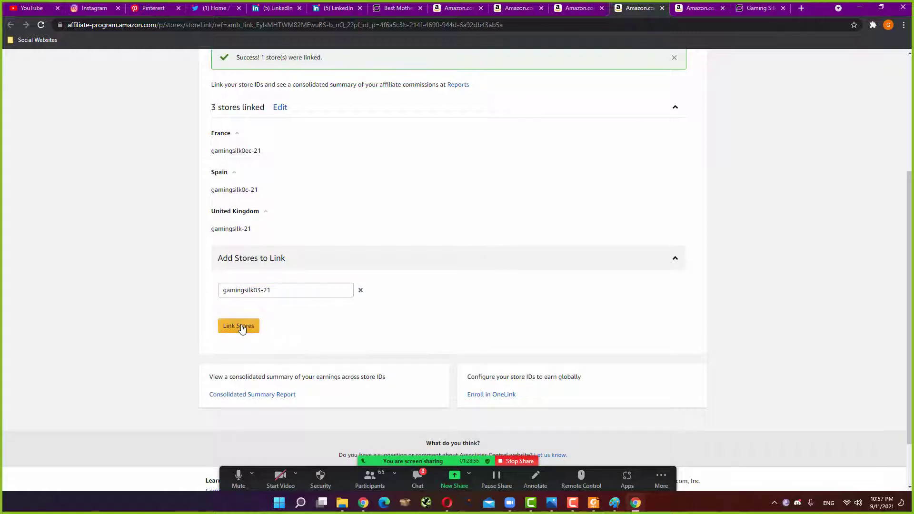
click(241, 327)
scroll(327, 332, down, 4)
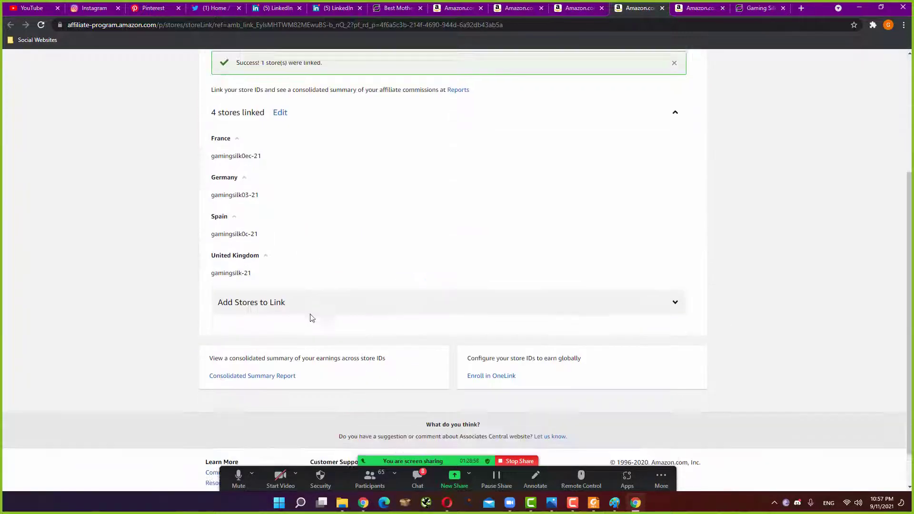
click(267, 296)
Sign up for the Italian Associates programme and link its store ID as the fifth store.
key(ctrl+Tab)
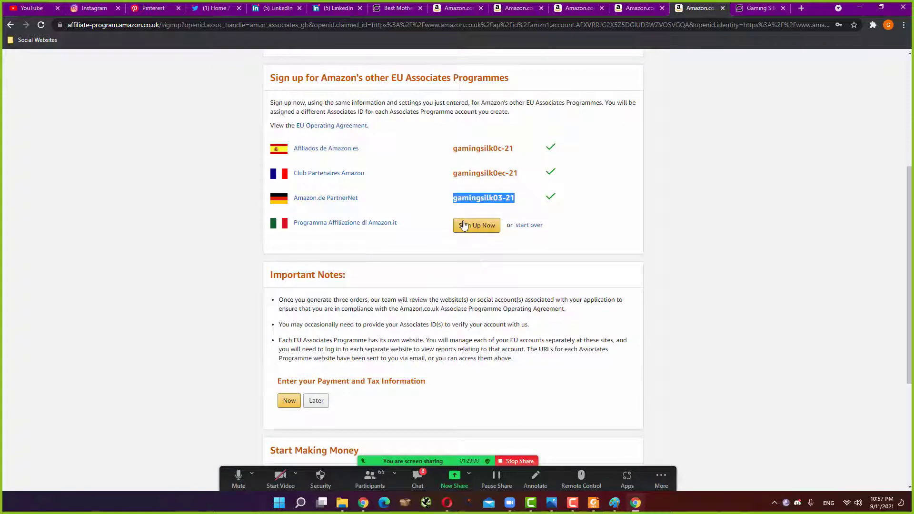
click(465, 225)
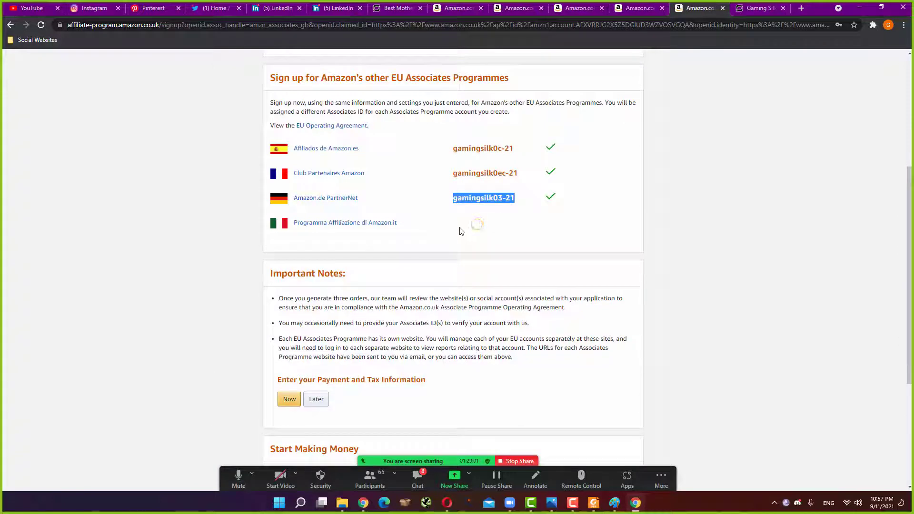
drag(452, 223, 516, 223)
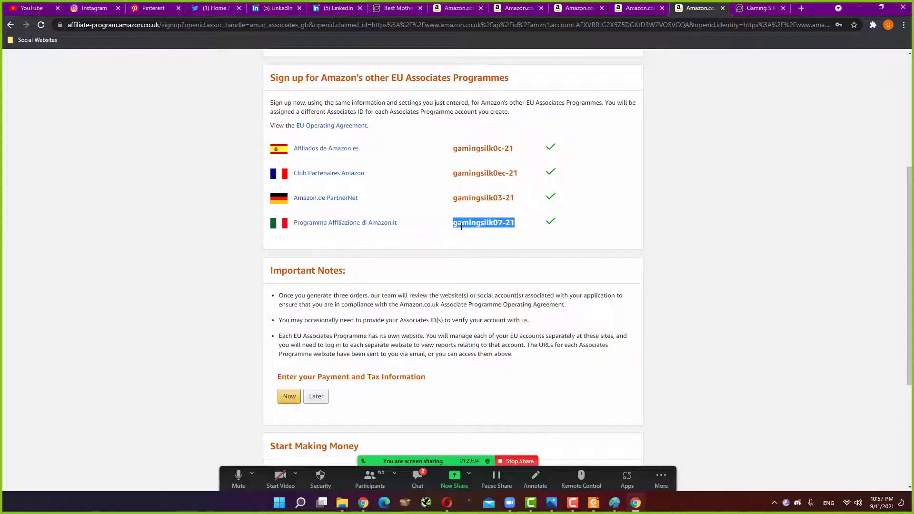
key(ctrl+shift+Tab)
click(246, 323)
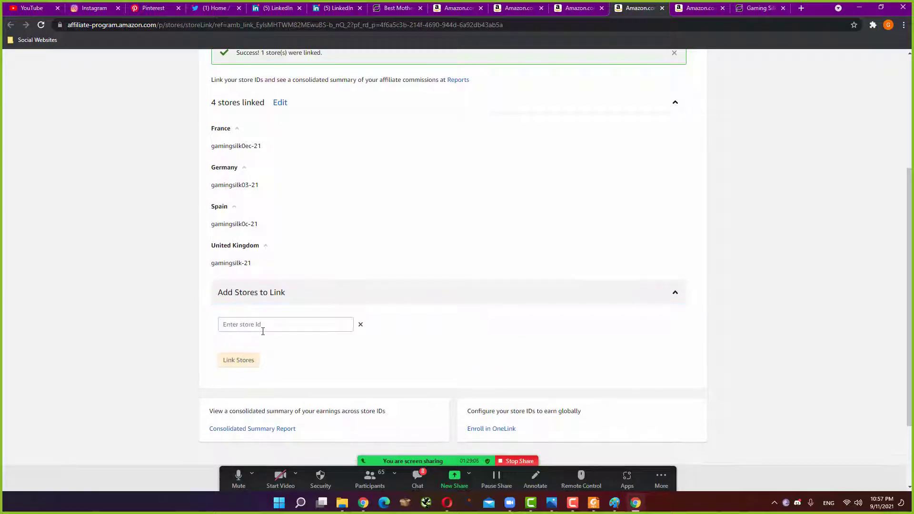
text(gamingsilk07-21)
click(238, 363)
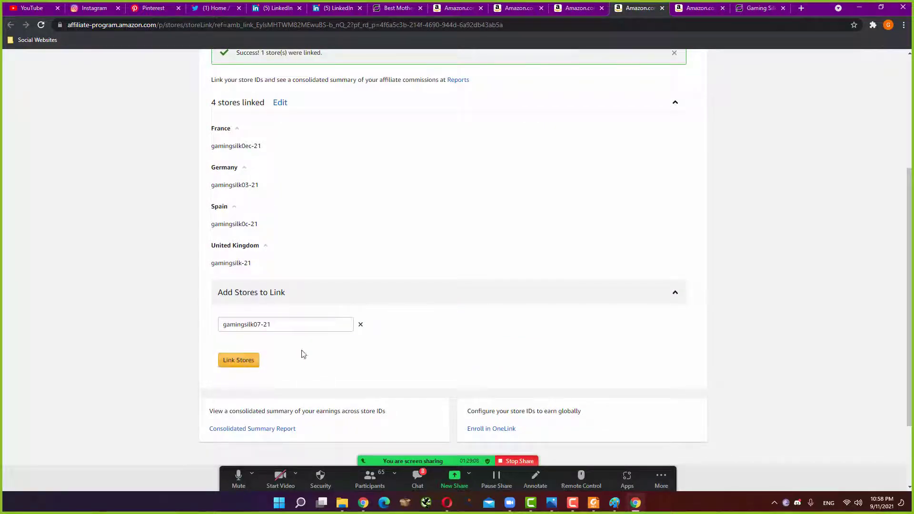
scroll(317, 342, down, 4)
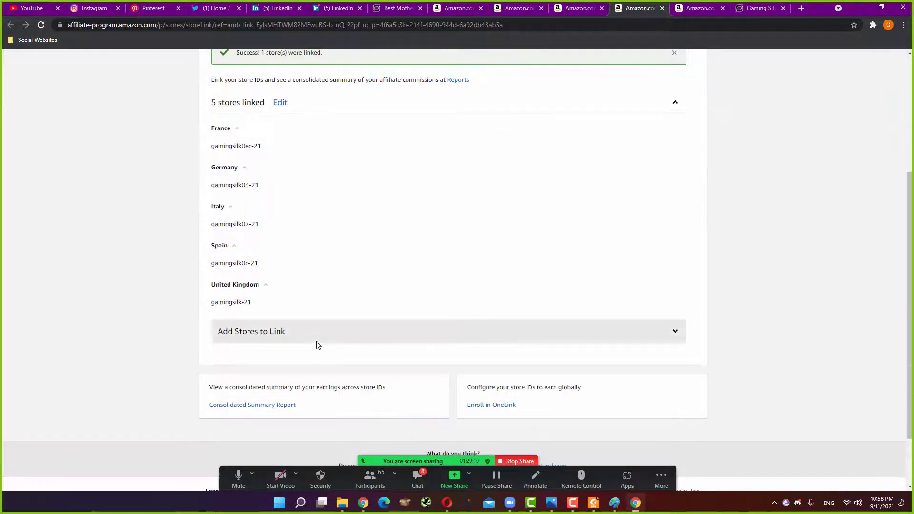
key(ctrl+Tab)
scroll(317, 344, down, 1)
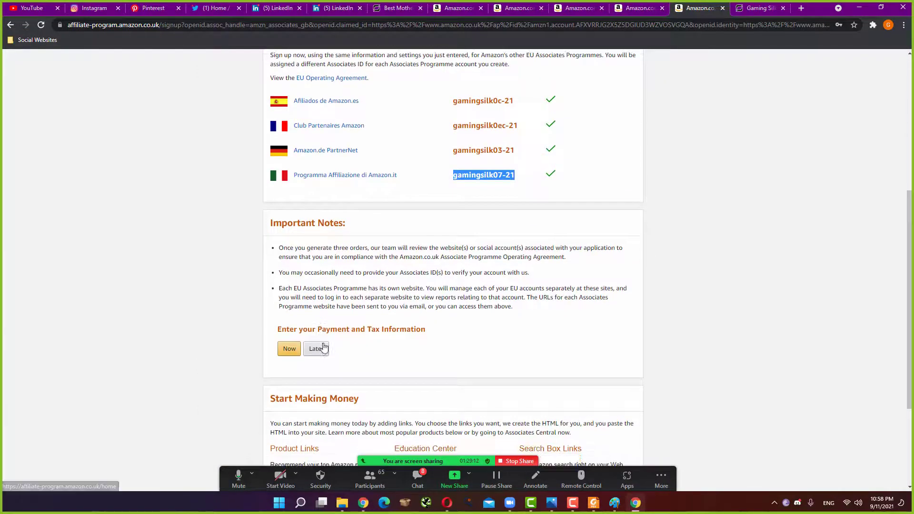
Sign in again with the password and set the Two-Step Verification country code to Pakistan +92.
click(291, 357)
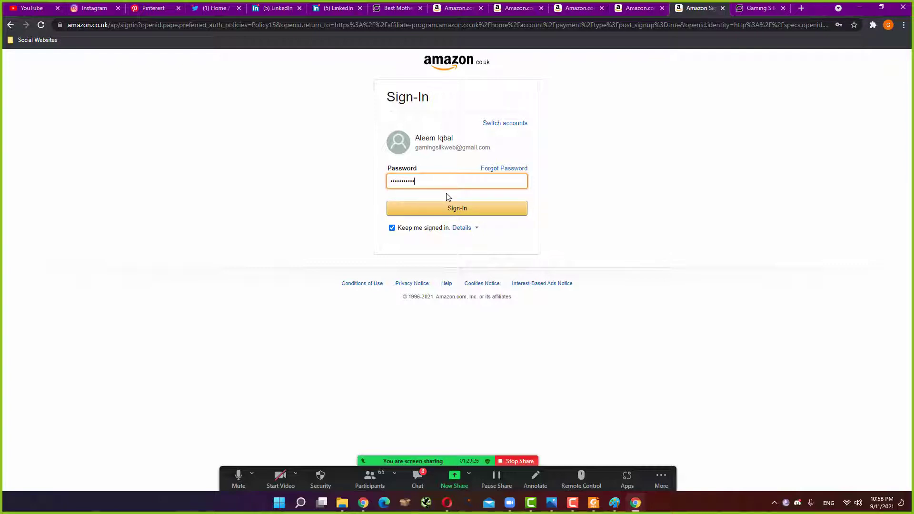
key(Return)
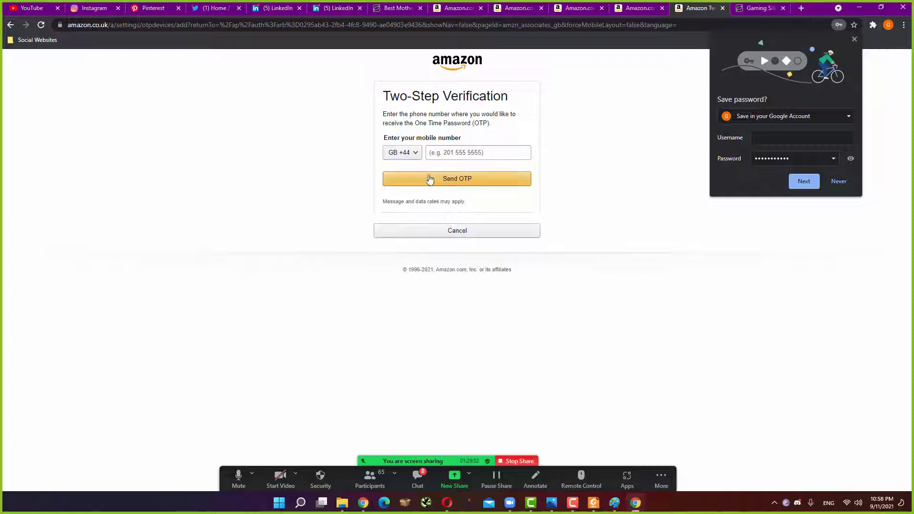
click(413, 153)
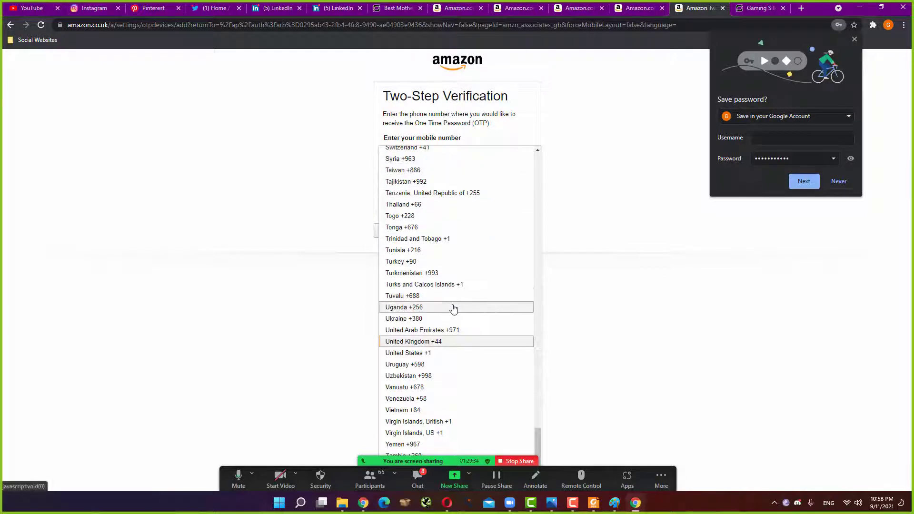
scroll(453, 309, up, 5)
scroll(453, 306, up, 8)
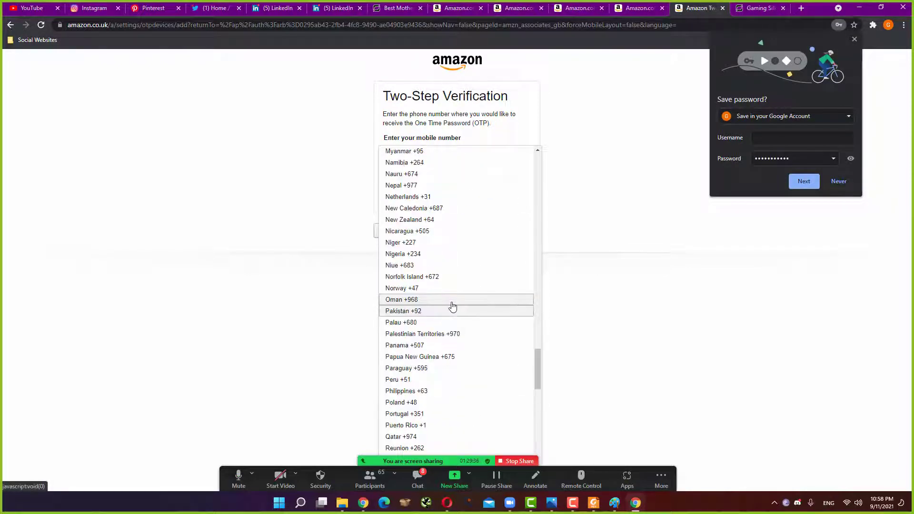
click(510, 311)
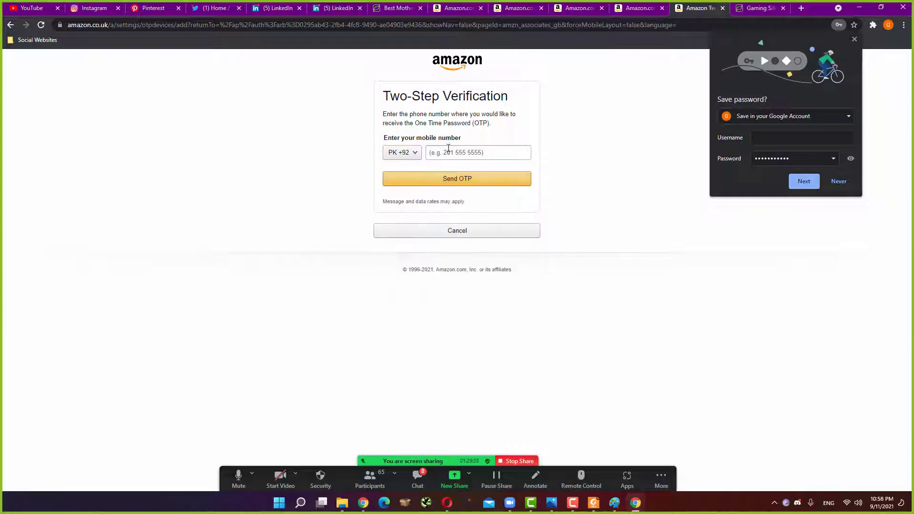
click(444, 151)
text(312500)
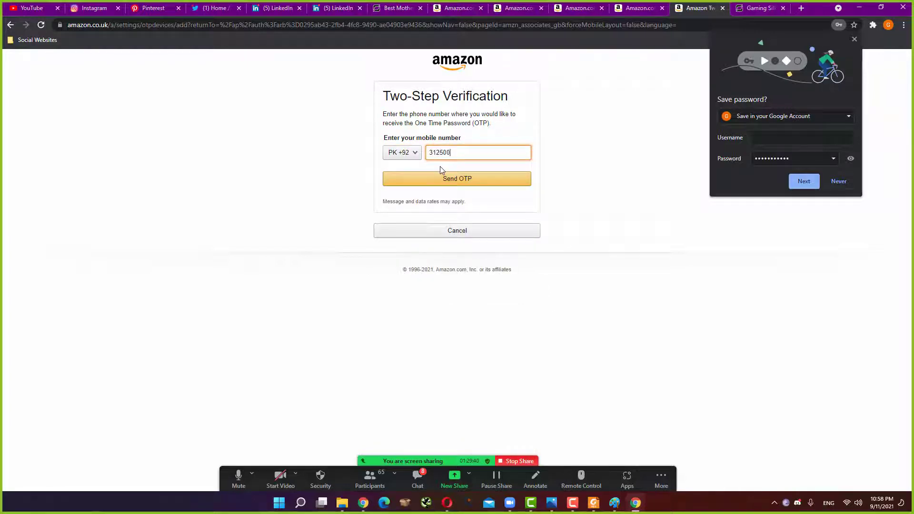
key(BackSpace)
key(BackSpace)
key(BackSpace)
key(BackSpace)
key(BackSpace)
click(496, 477)
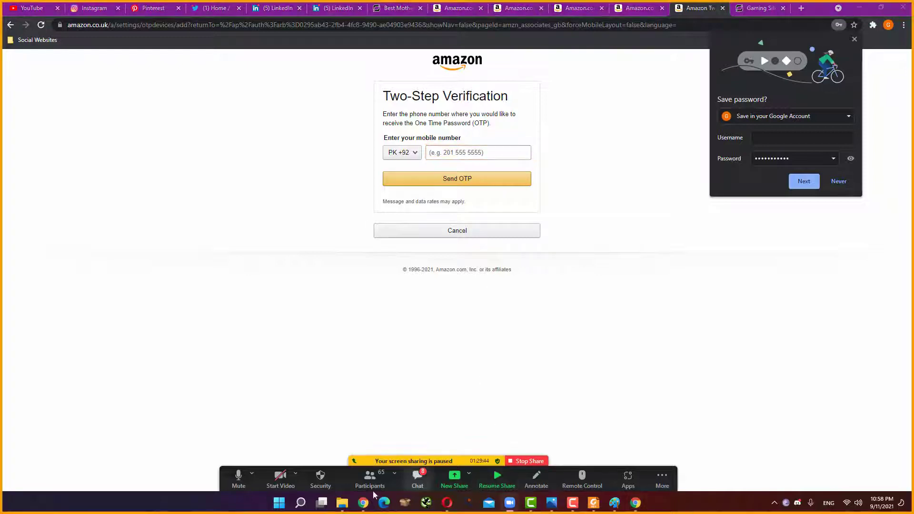
click(571, 503)
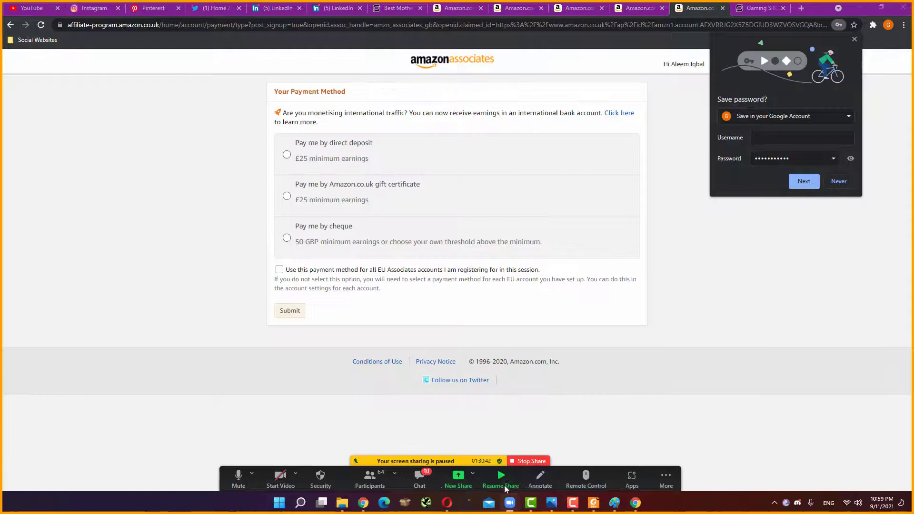
Choose payment by direct deposit and apply this payment method to all EU accounts.
click(504, 485)
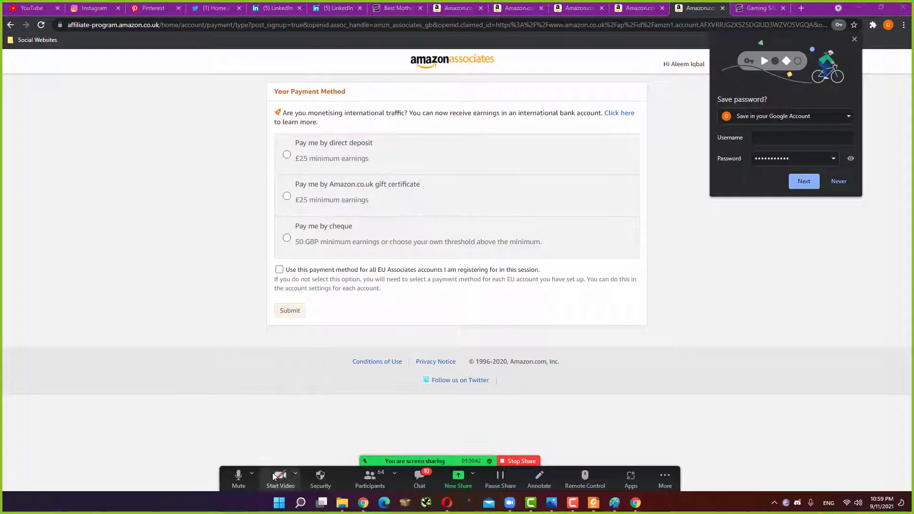
click(313, 161)
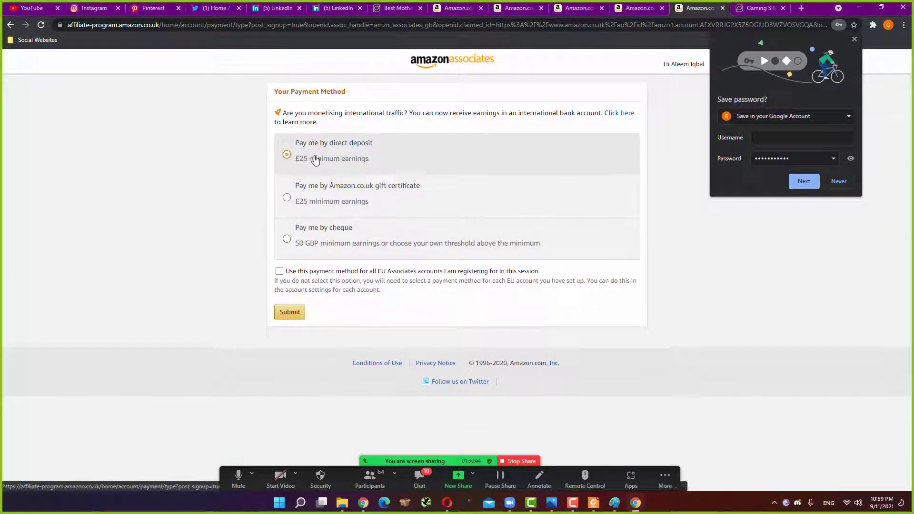
click(324, 191)
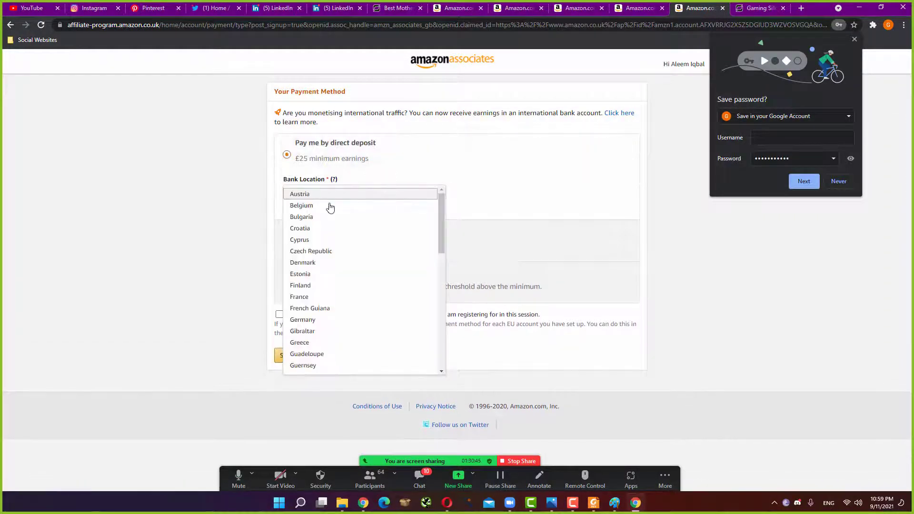
click(248, 254)
click(280, 315)
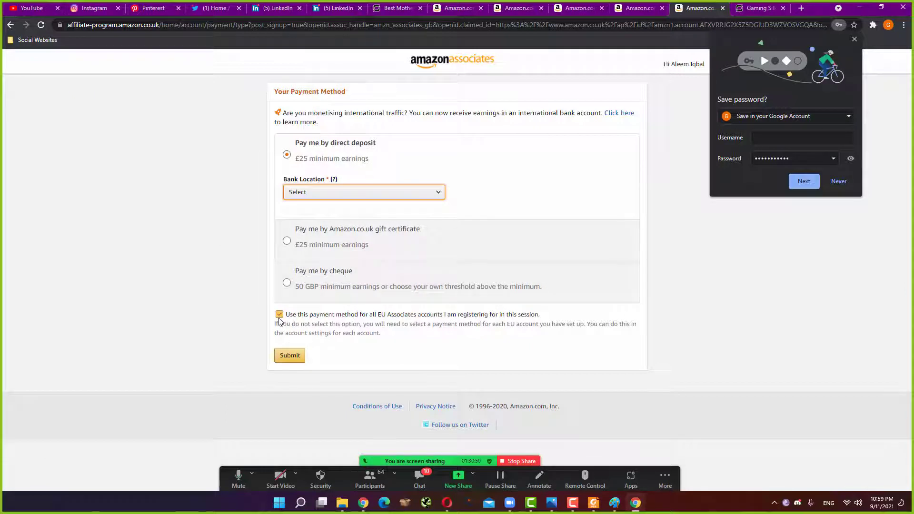
Dismiss the save-password offer and set the bank location to United States.
click(339, 192)
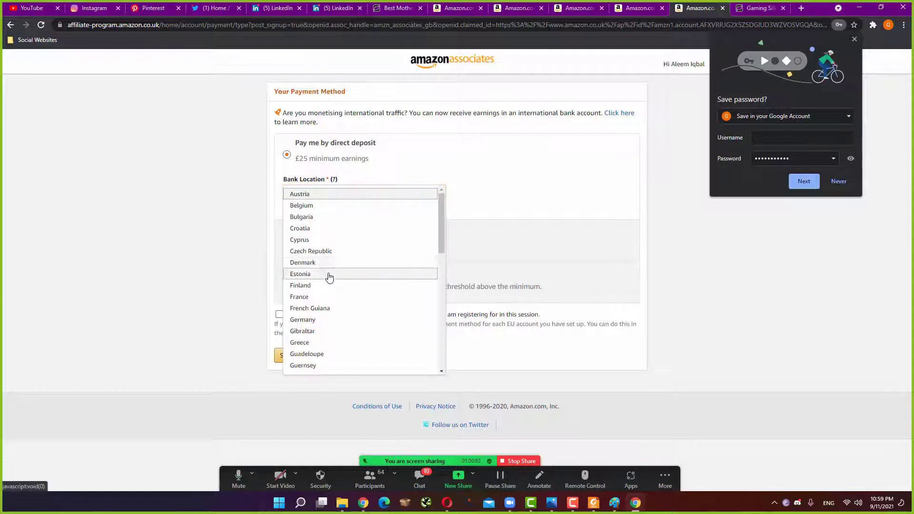
click(203, 268)
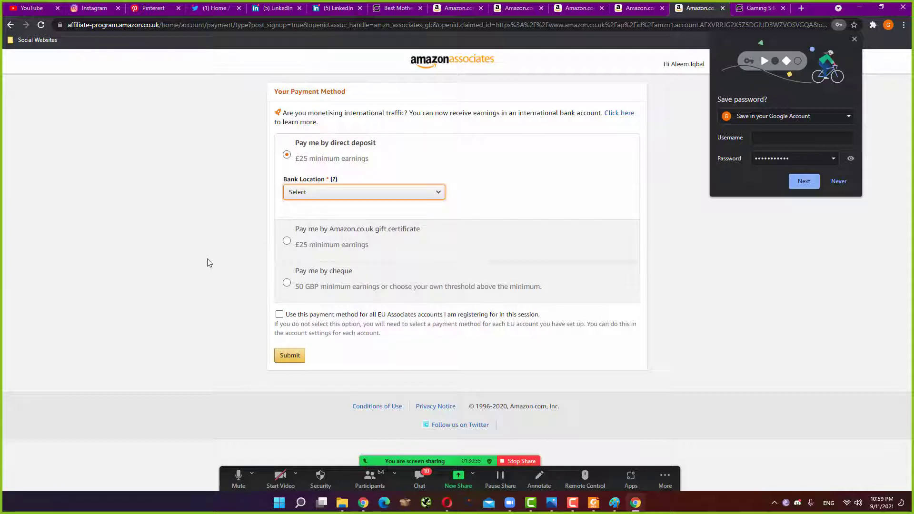
click(853, 40)
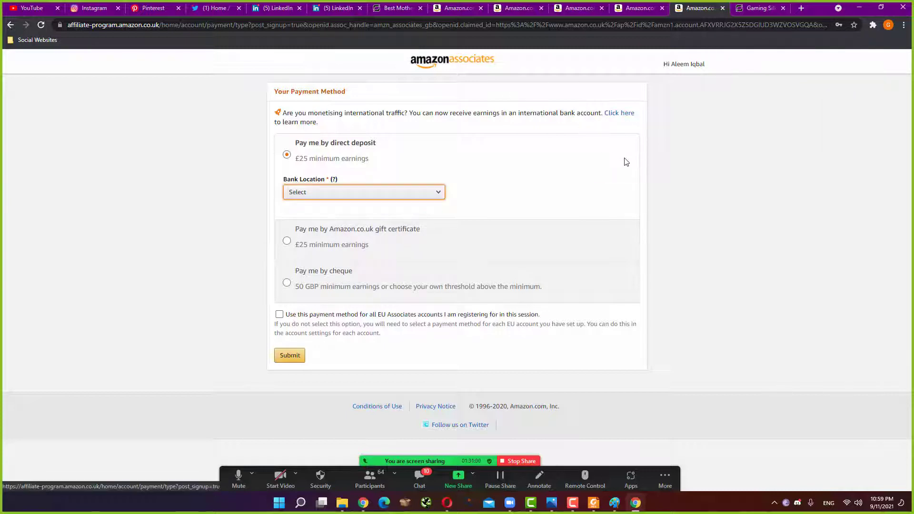
click(423, 192)
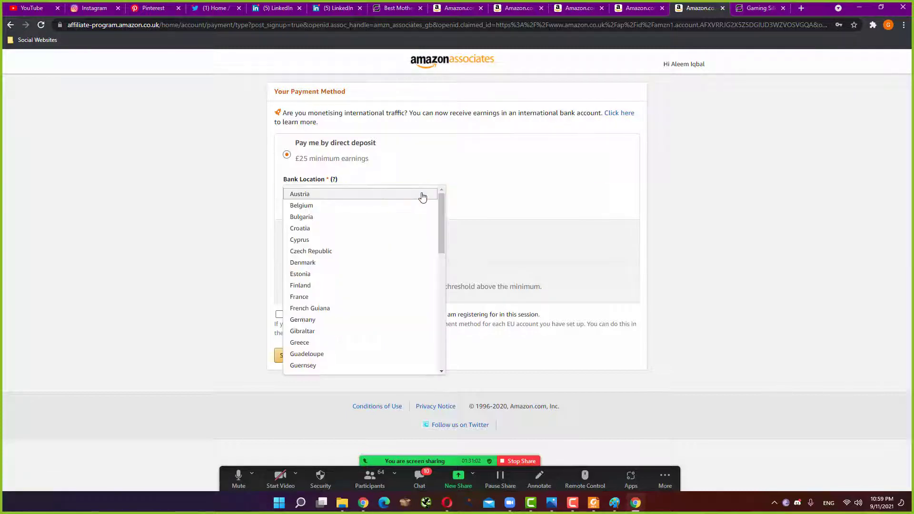
click(576, 205)
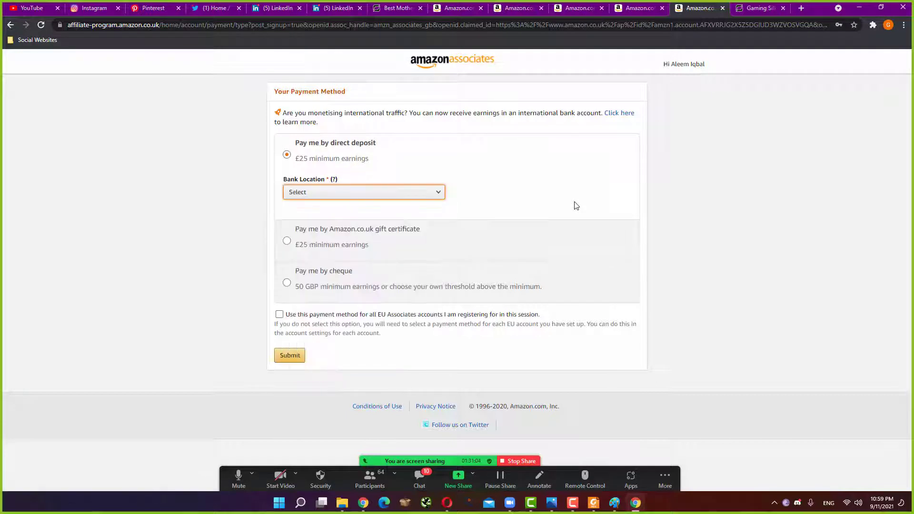
click(435, 192)
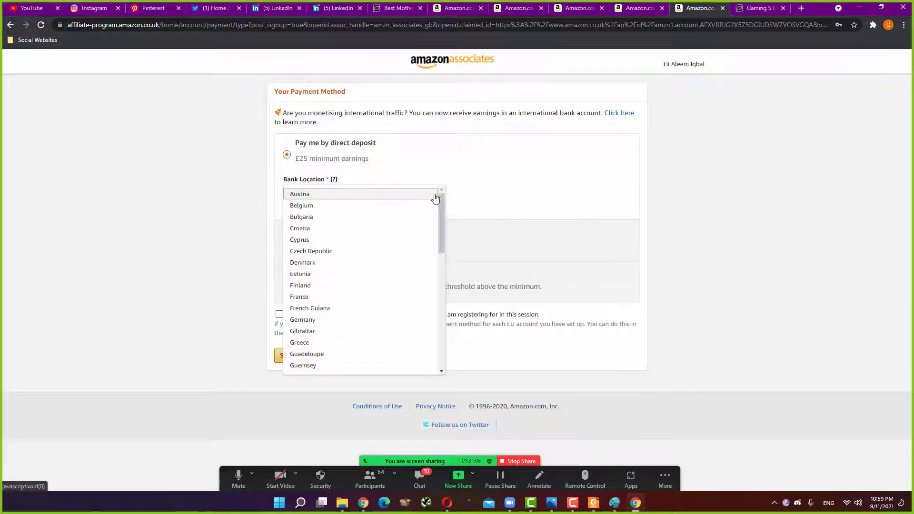
scroll(355, 282, down, 2)
scroll(355, 282, down, 6)
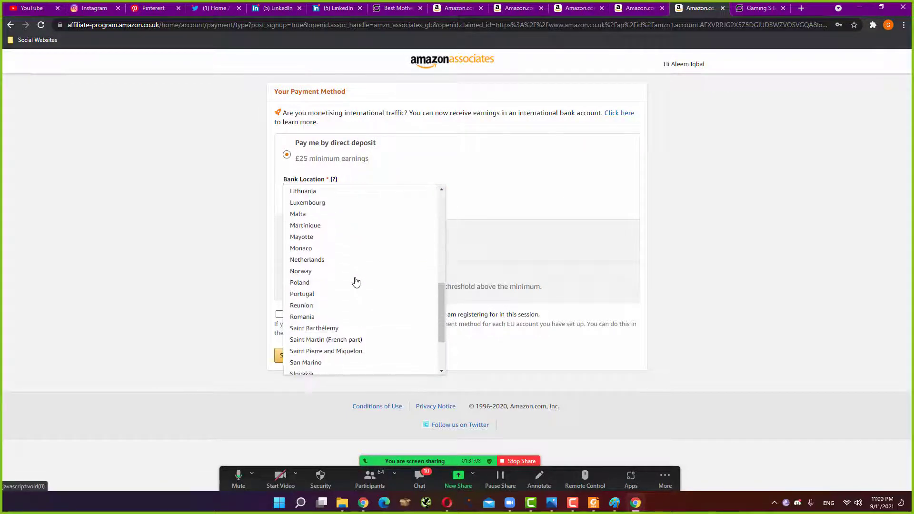
click(357, 366)
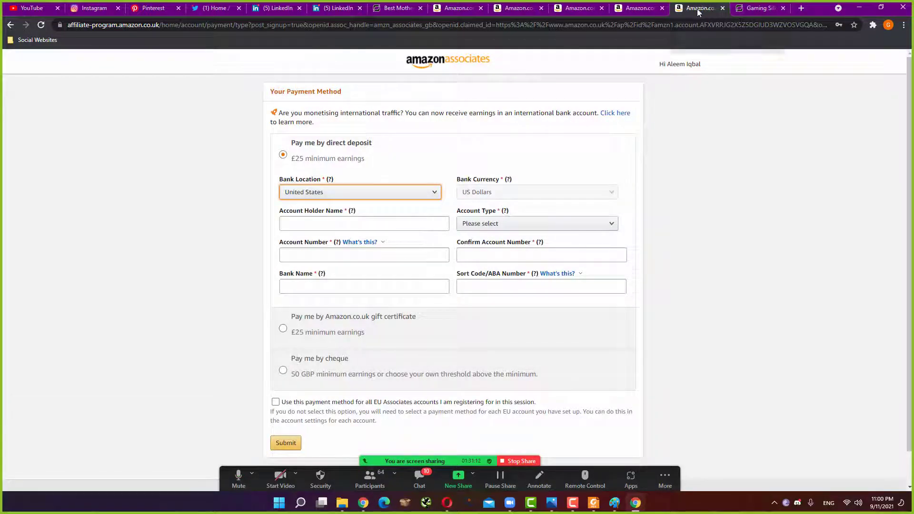
key(ctrl+t)
Open payoneer.com in the new tab and go to its sign-in page.
text(payoneer.com)
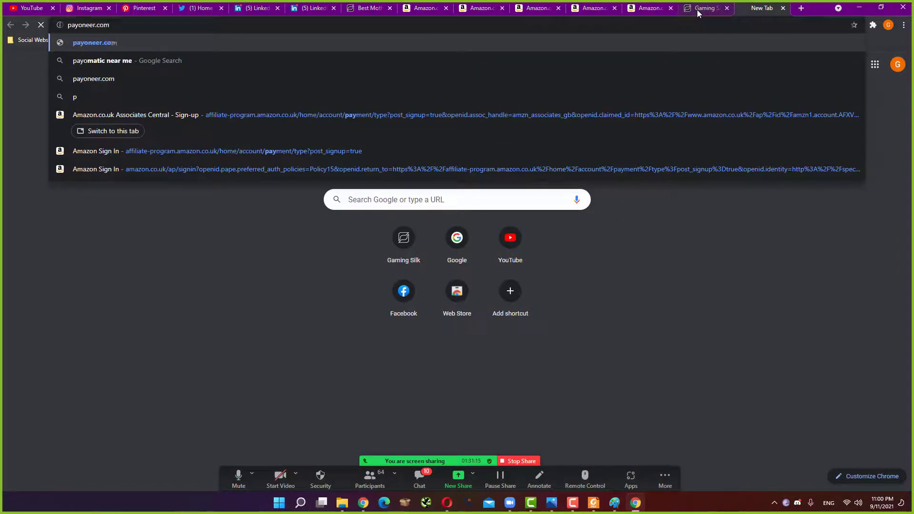
key(Return)
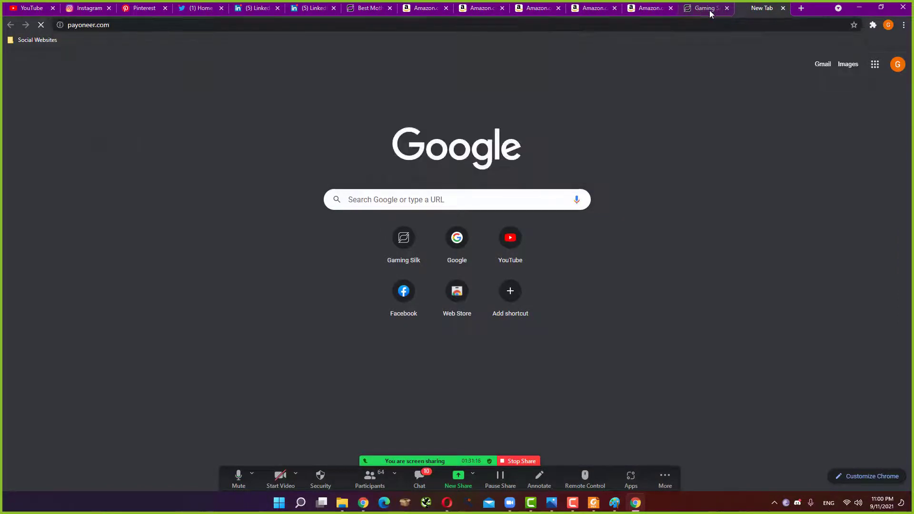
drag(762, 8, 707, 8)
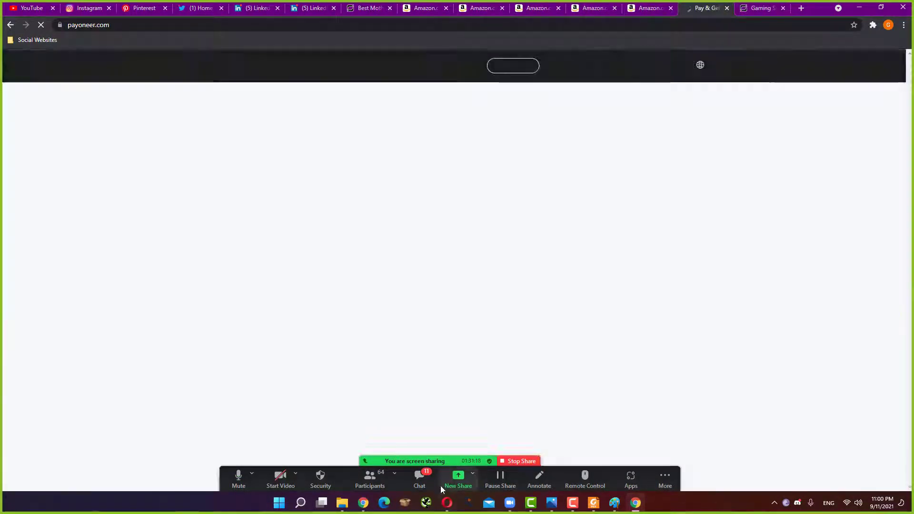
click(424, 480)
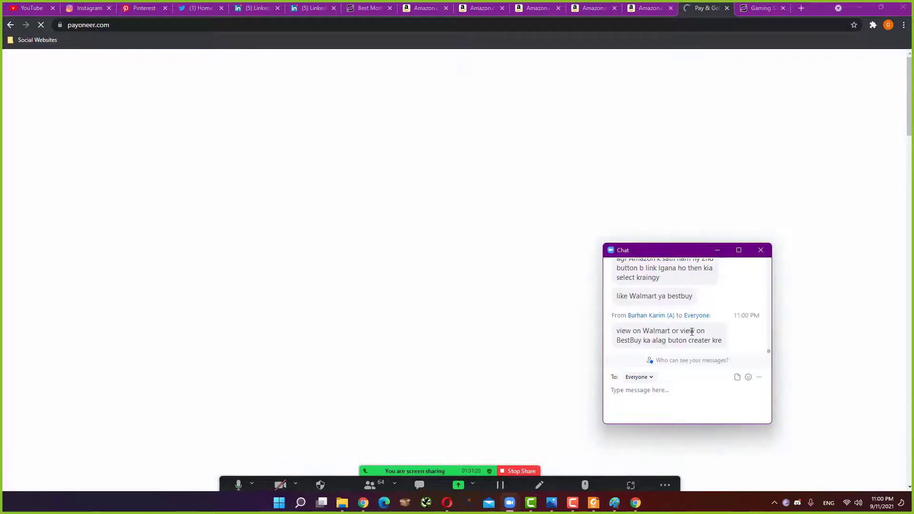
scroll(692, 329, up, 2)
scroll(694, 328, up, 1)
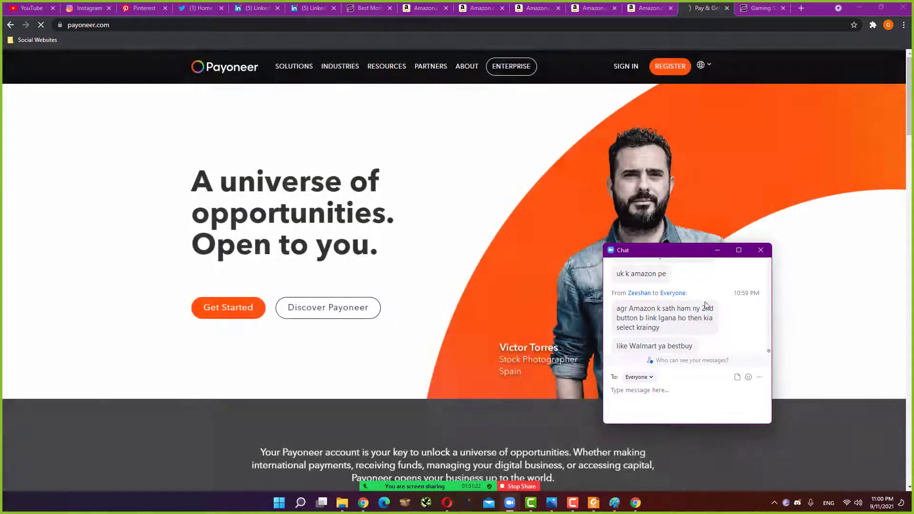
click(718, 252)
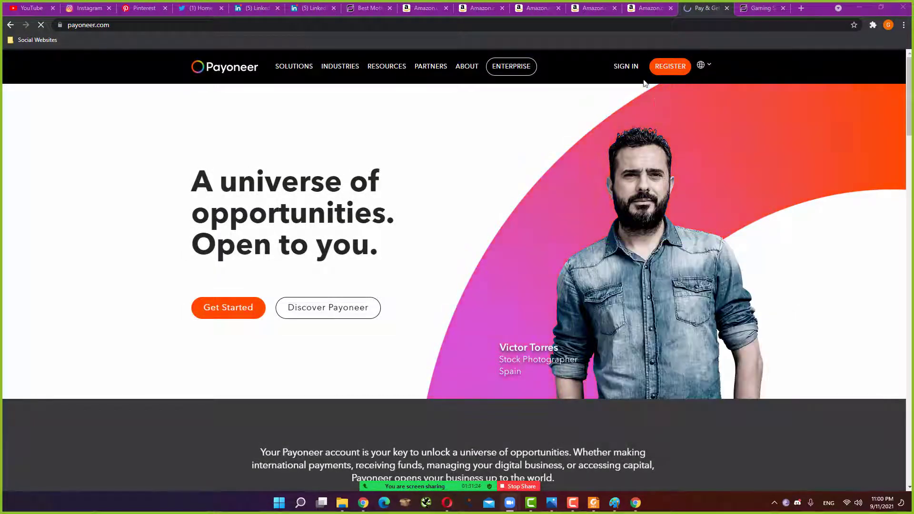
click(626, 66)
Pause the meeting screen share and bring up the screen recorder window.
mouse_move(424, 486)
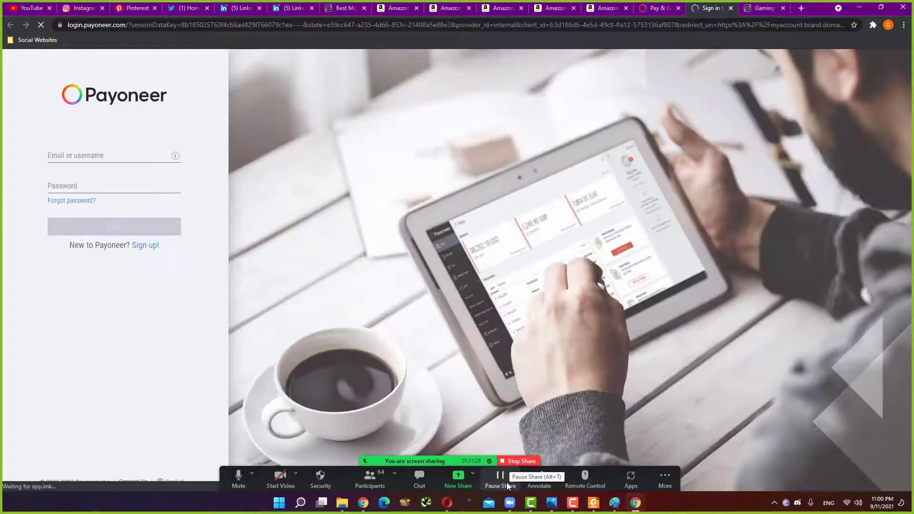
click(507, 482)
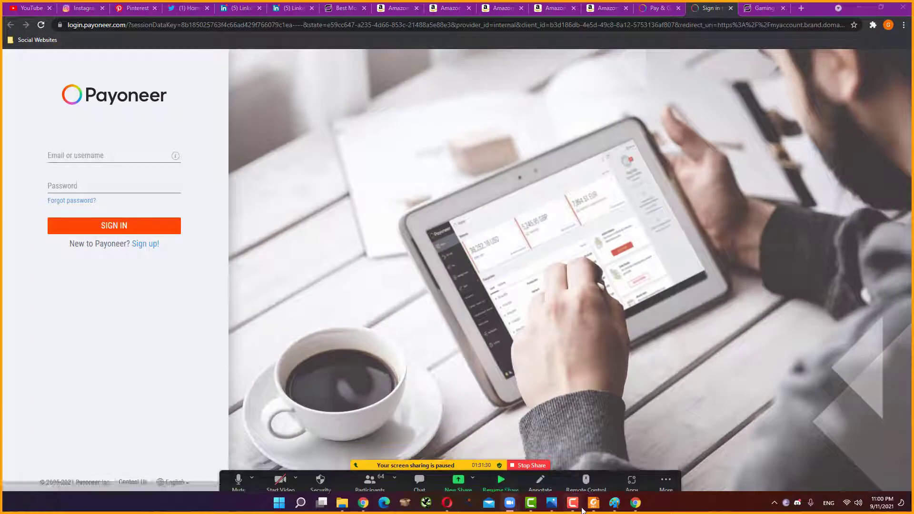
mouse_move(590, 510)
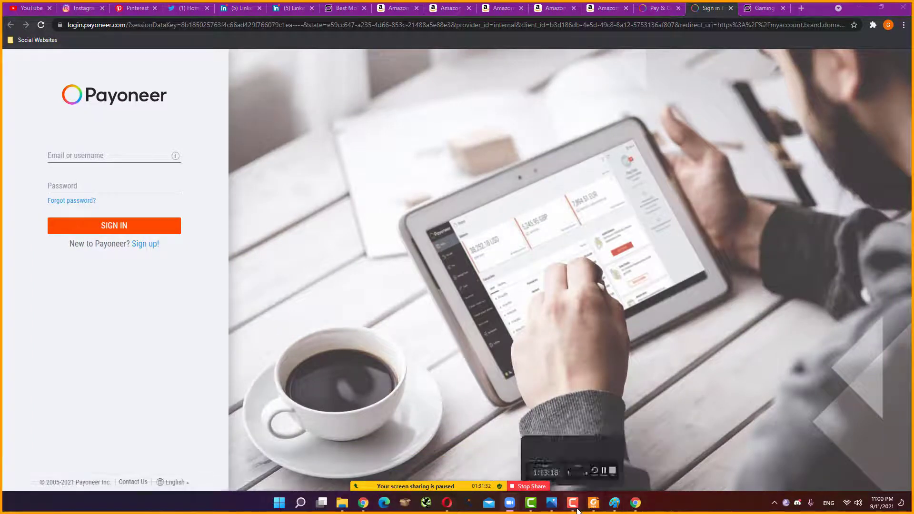
click(572, 504)
Pause the recording while signing in, then resume sharing the screen.
click(596, 410)
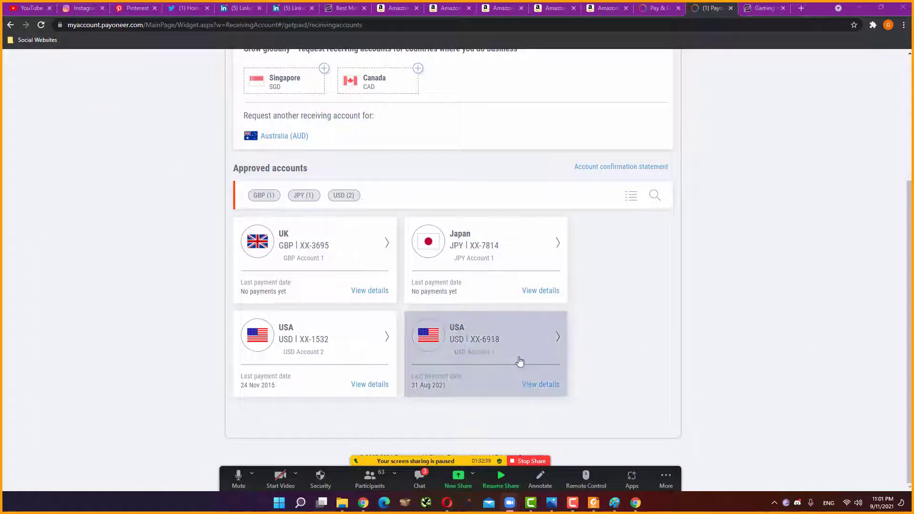
scroll(473, 296, up, 3)
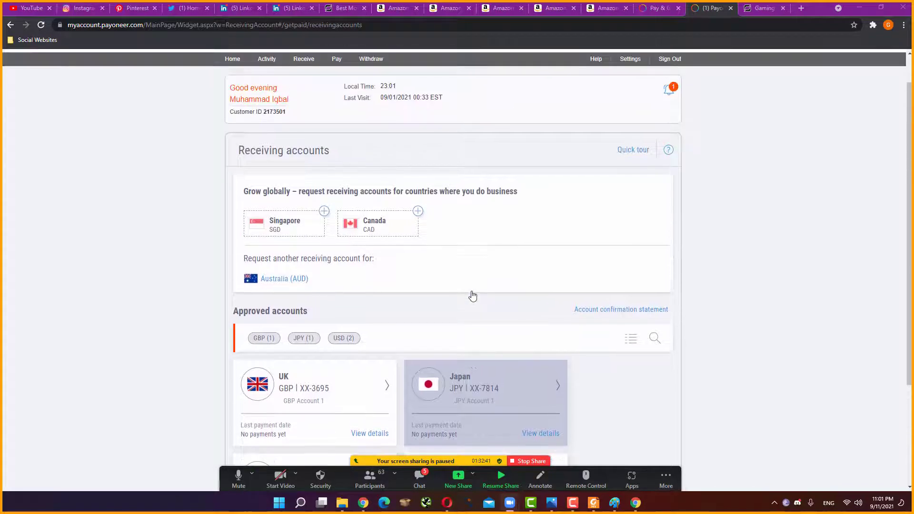
mouse_move(304, 60)
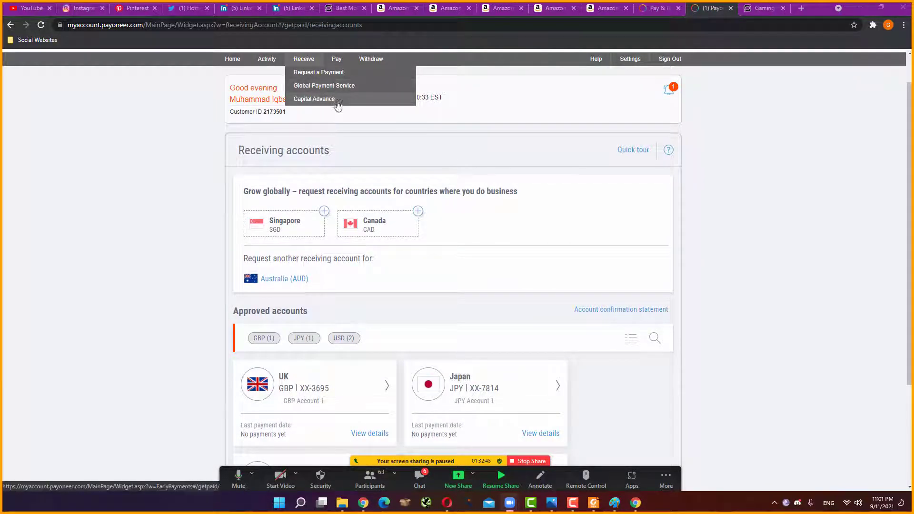
click(493, 473)
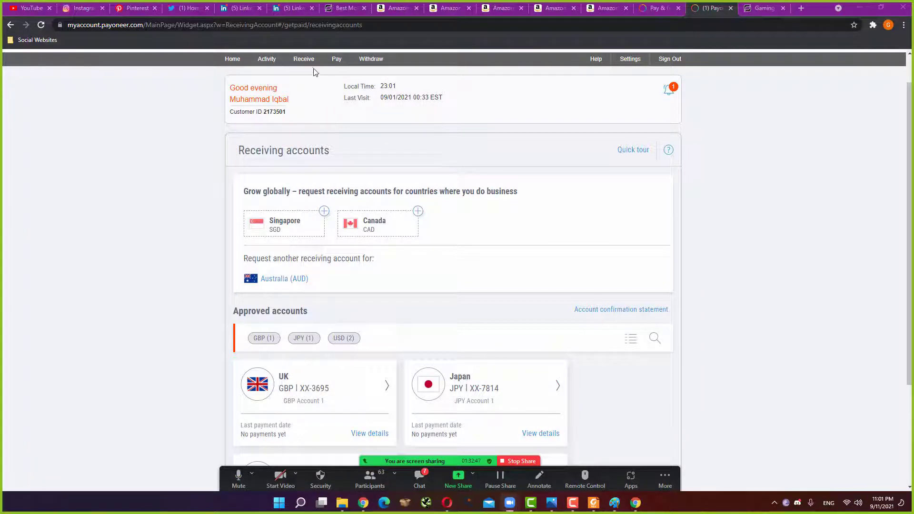
mouse_move(312, 64)
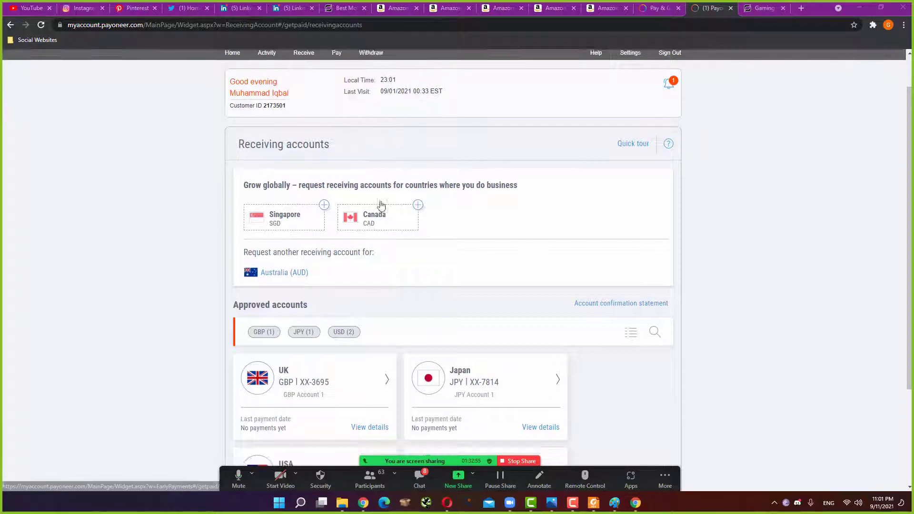
Open the USD Account 2 bank details and place that tab beside the Amazon payment form.
scroll(343, 351, down, 3)
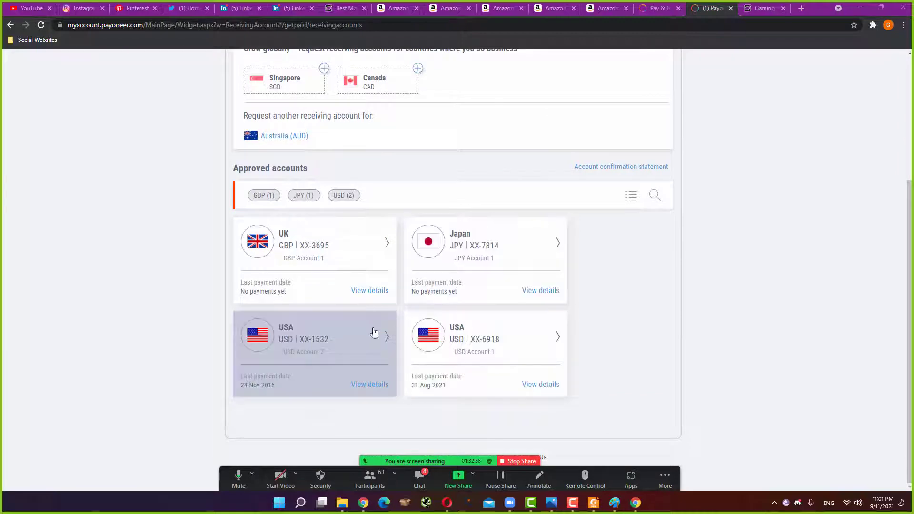
click(366, 355)
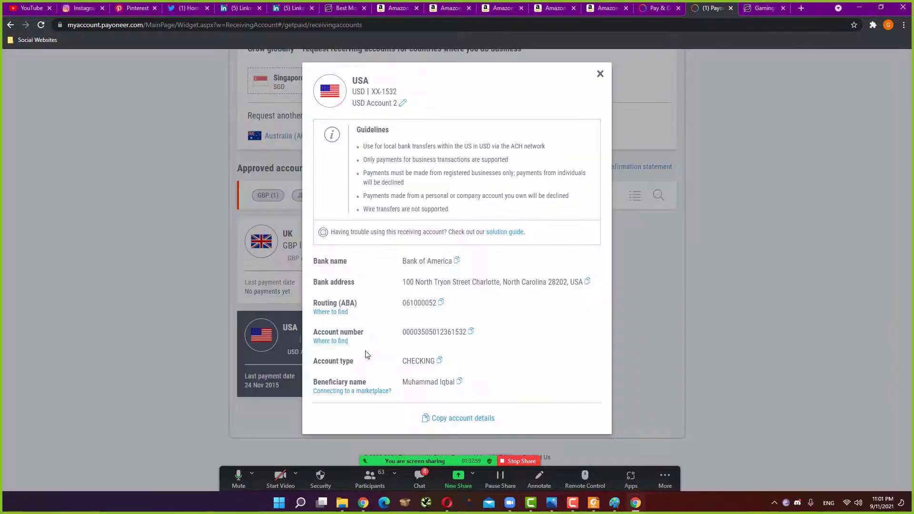
click(674, 7)
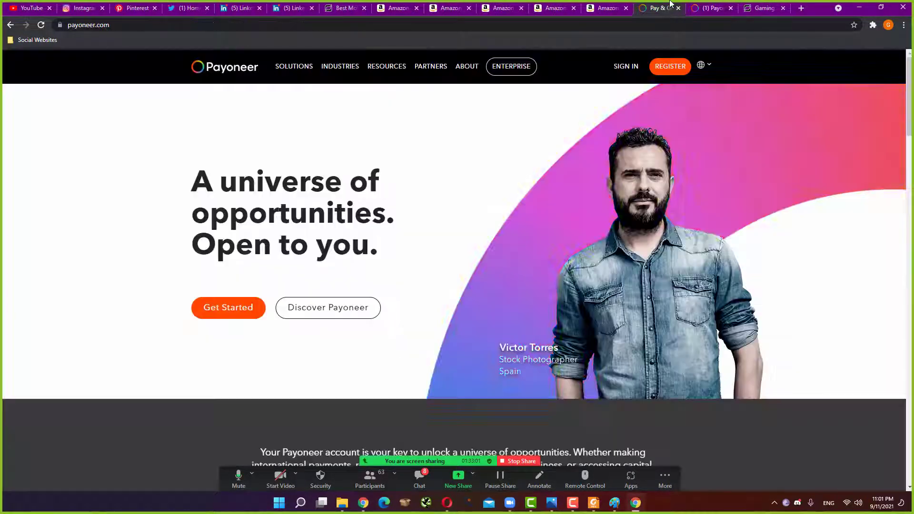
click(709, 6)
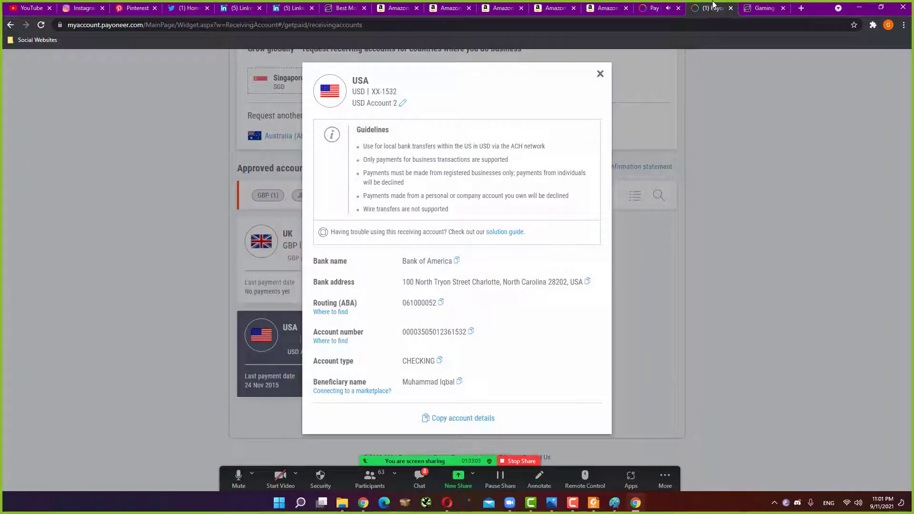
drag(617, 4, 699, 4)
click(699, 5)
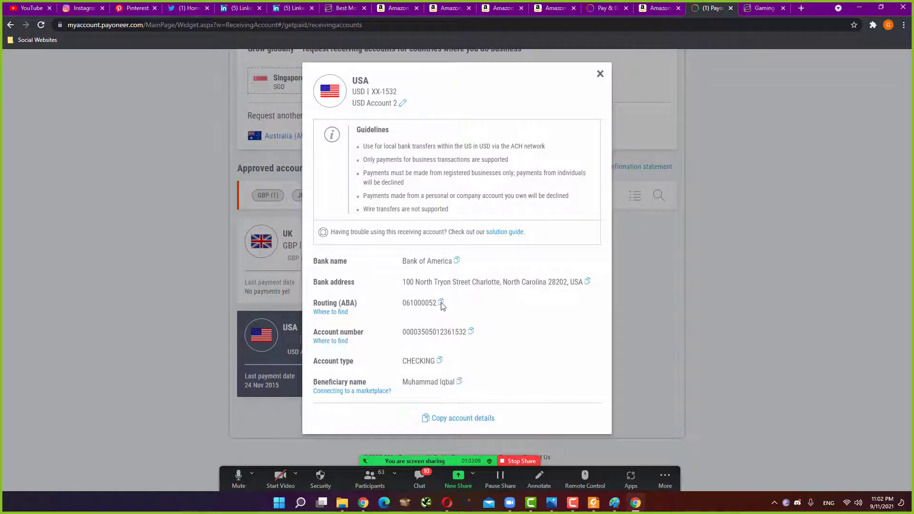
key(ctrl+shift+Tab)
key(ctrl+Tab)
Copy the Payoneer beneficiary name and account number into the account holder and account number fields.
key(ctrl+shift+Tab)
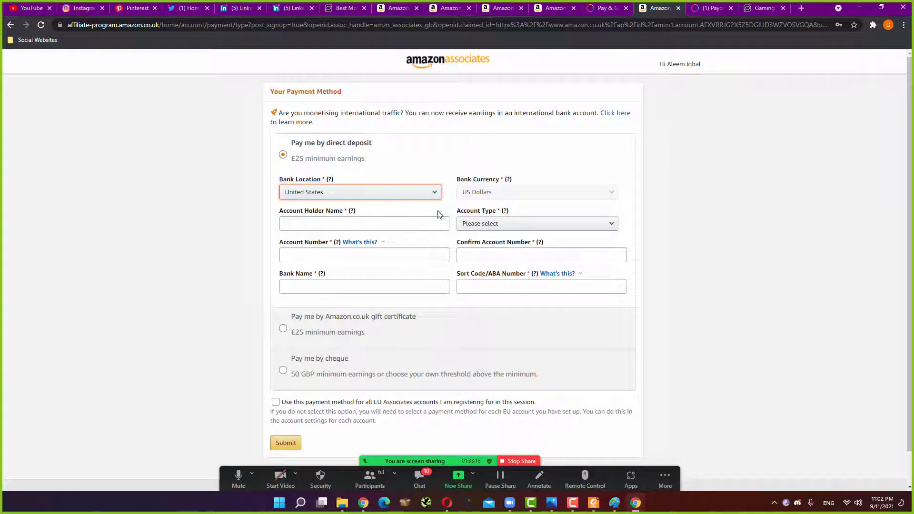
key(ctrl+Tab)
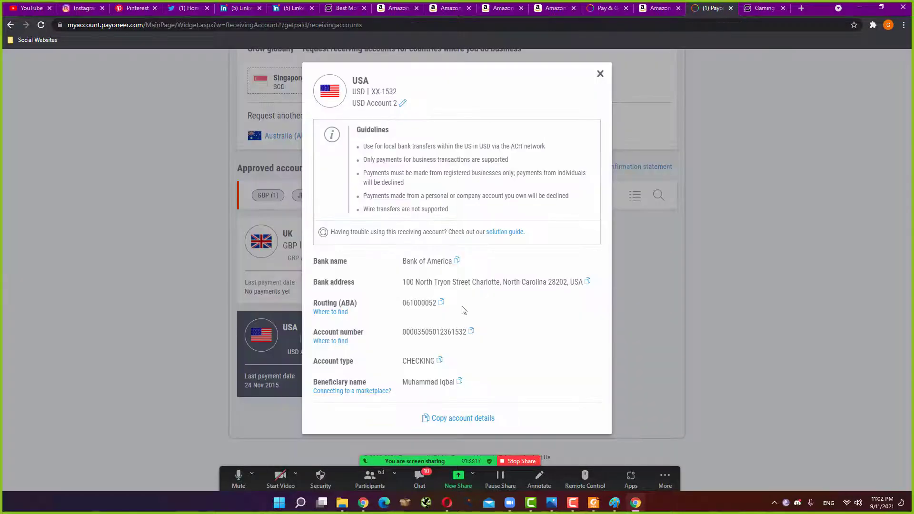
click(460, 382)
key(ctrl+shift+Tab)
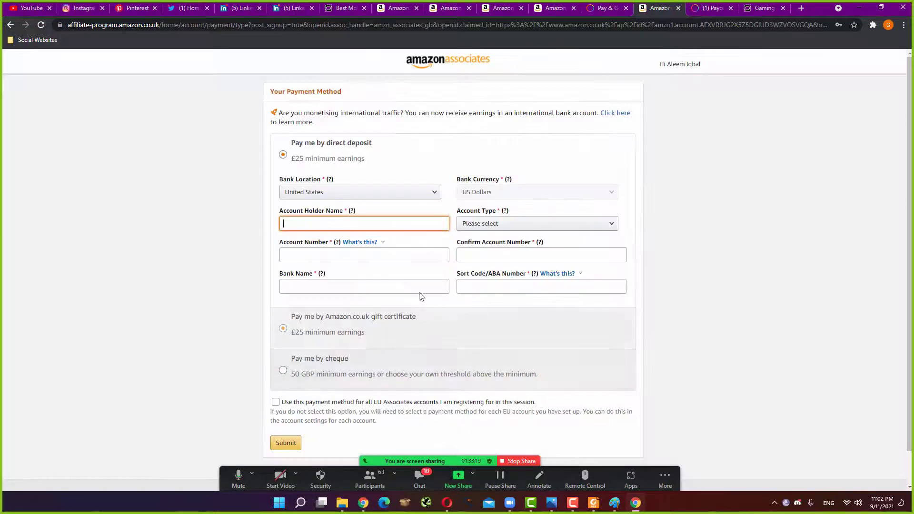
click(401, 253)
key(ctrl+Tab)
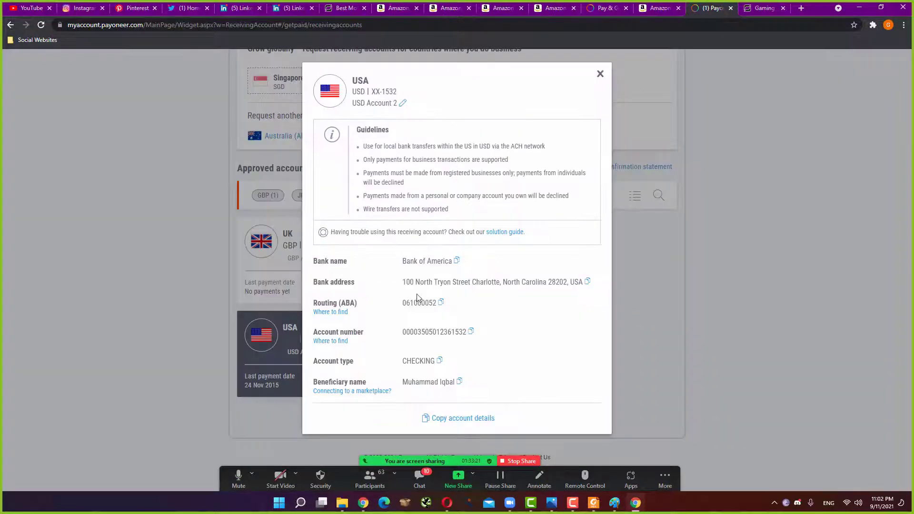
click(470, 330)
key(ctrl+shift+Tab)
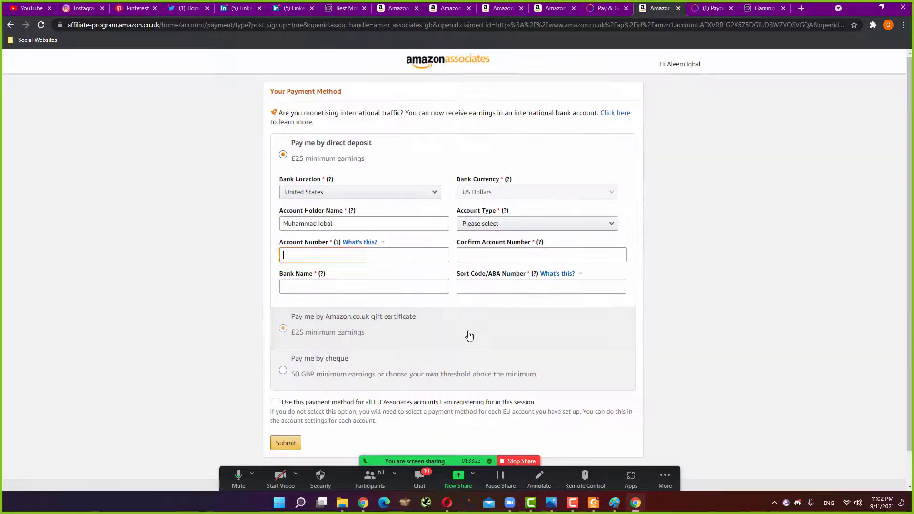
key(ctrl+v)
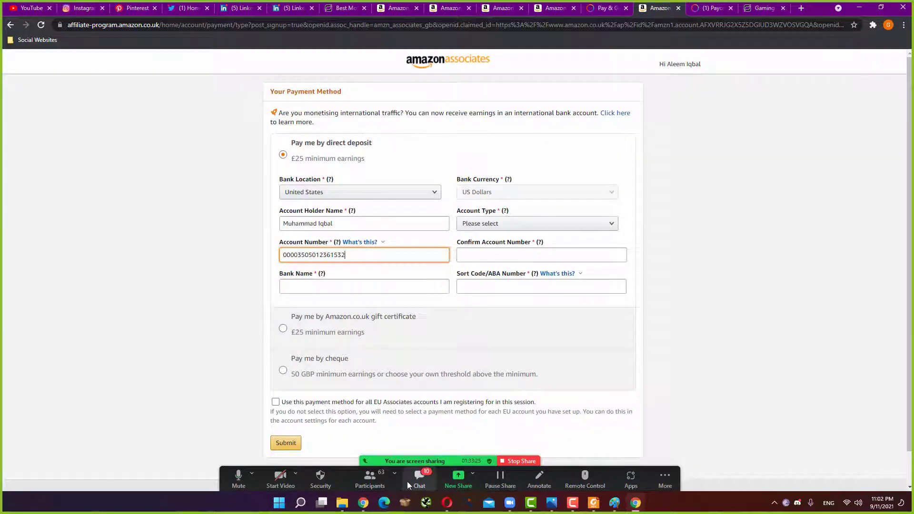
Paste the account number again into the Confirm Account Number field.
click(415, 475)
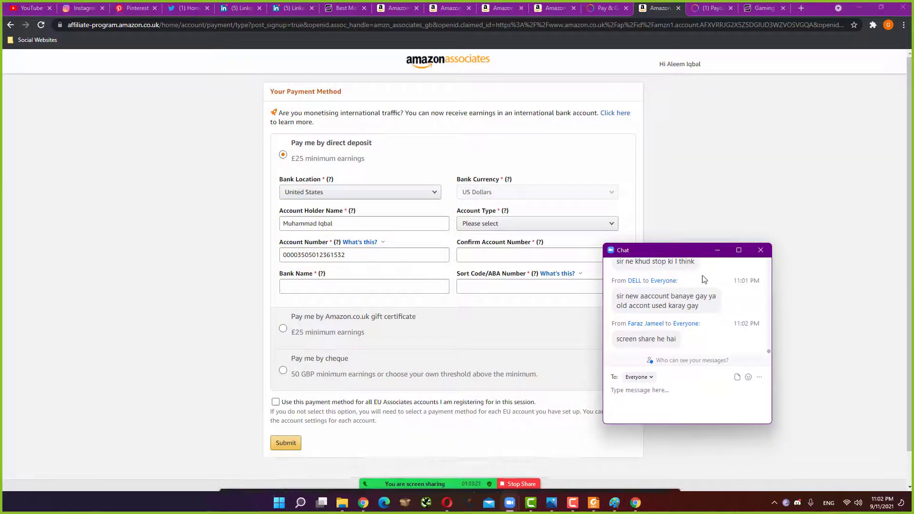
click(718, 250)
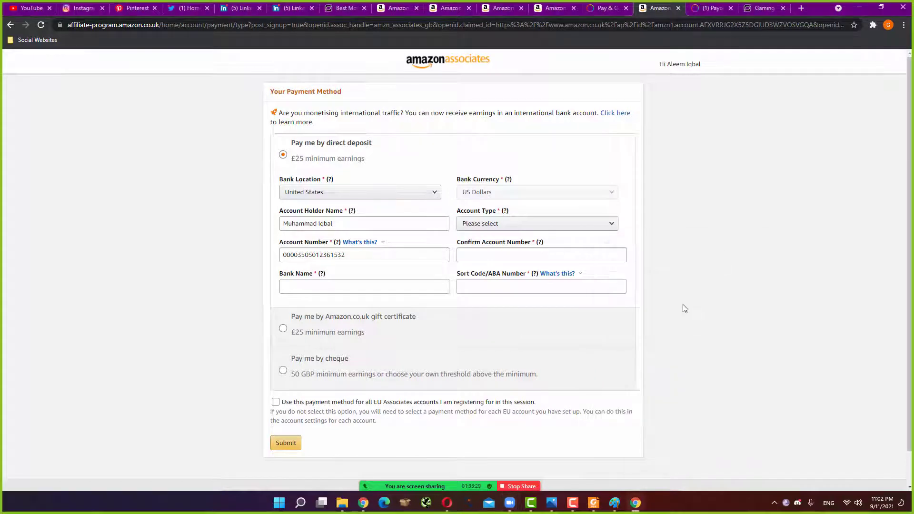
key(ctrl+shift+Tab)
key(ctrl+Tab)
click(591, 257)
key(ctrl+v)
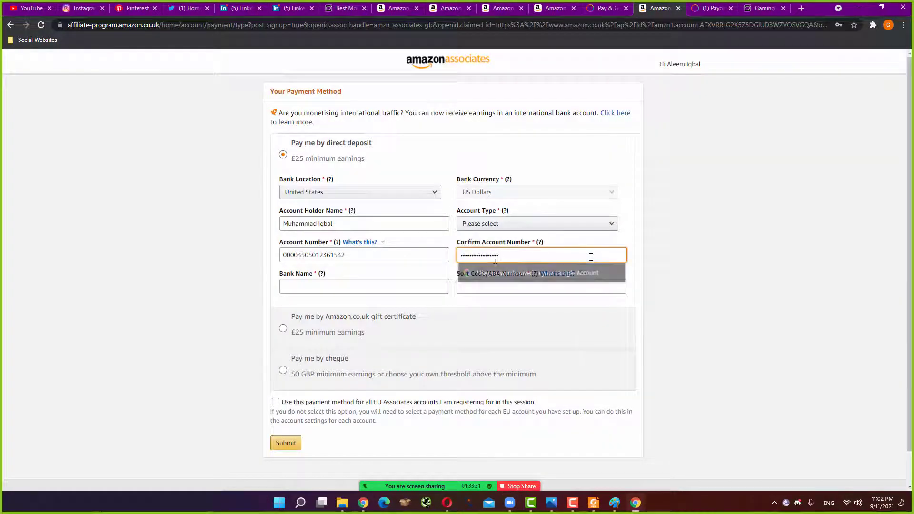
Enter Bank of America as the bank name and 061000052 as the ABA number.
click(379, 290)
key(ctrl+Tab)
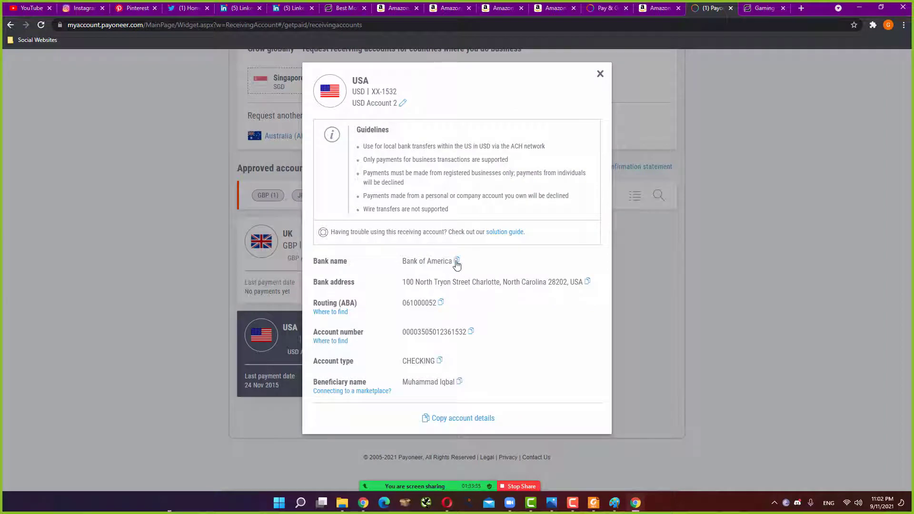
key(ctrl+shift+Tab)
key(ctrl+v)
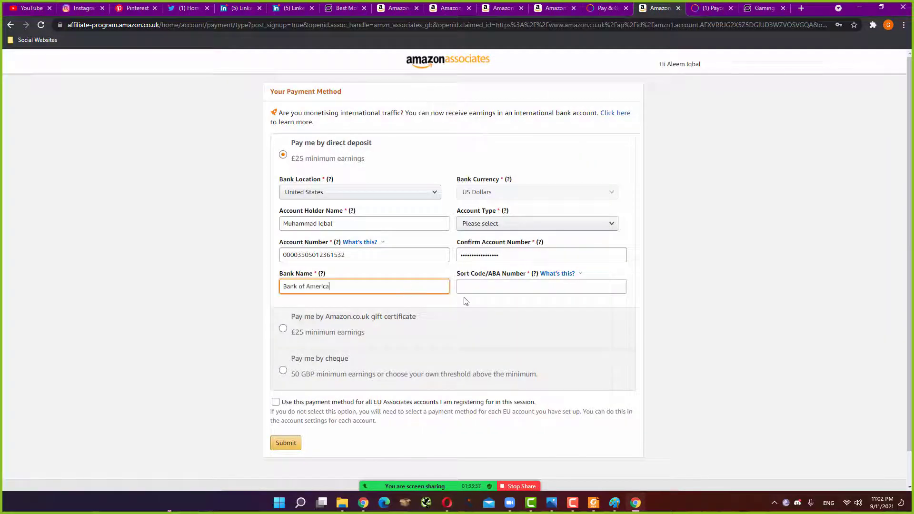
key(ctrl+Tab)
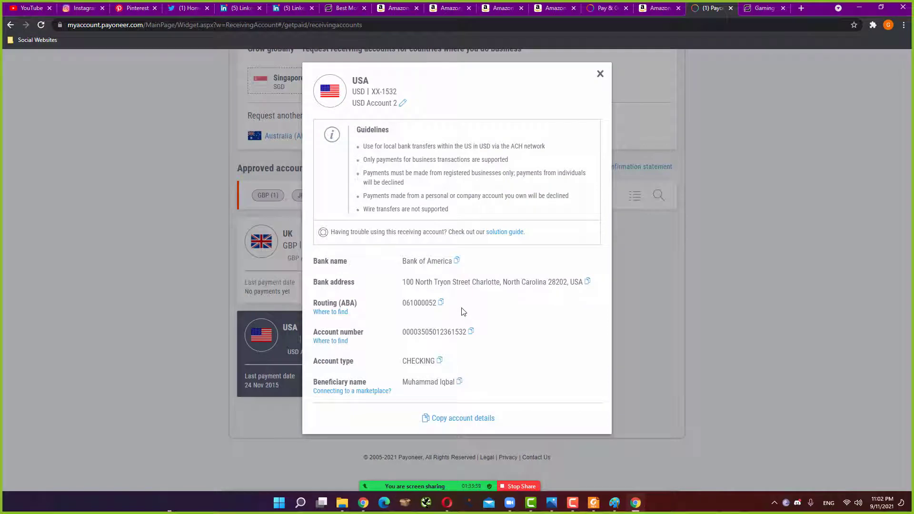
key(alt+Tab)
key(alt+Tab)
key(alt+Tab)
click(485, 286)
key(ctrl+v)
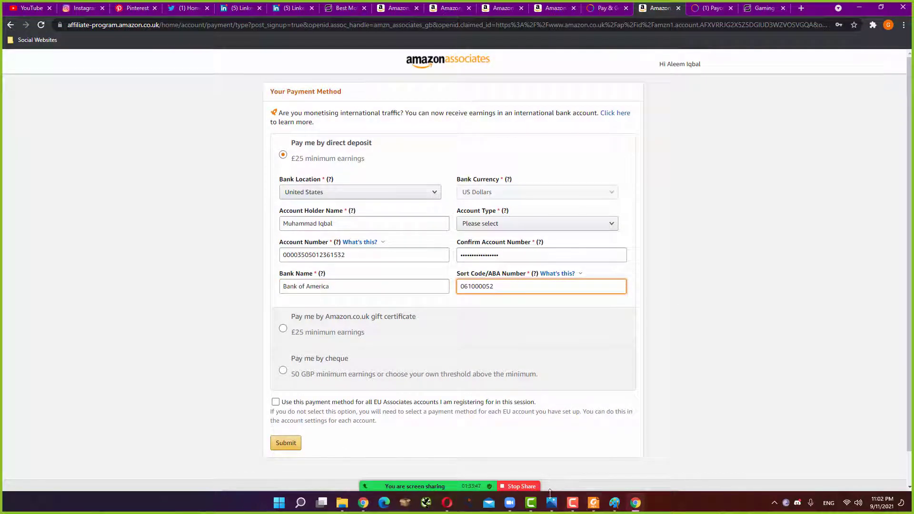
click(496, 480)
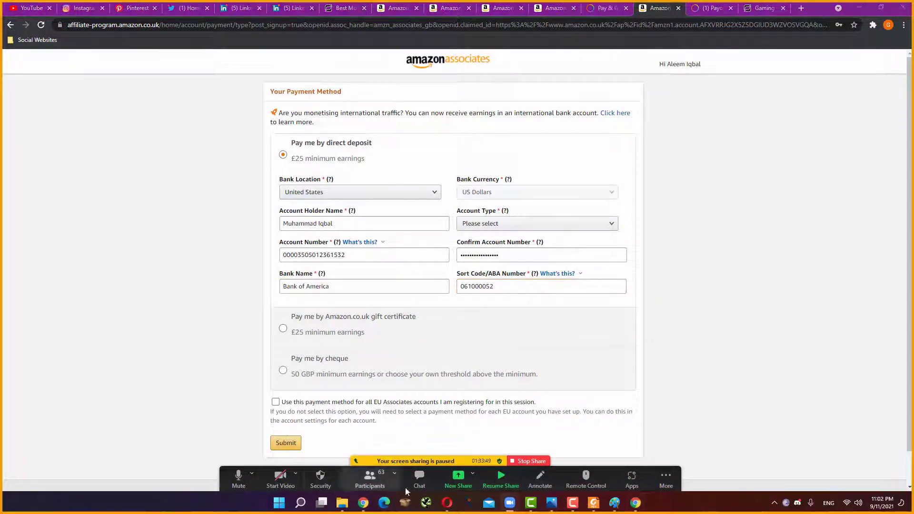
Close the meeting chat, save-password offer and welcome overlay on the Associates Central home page.
click(573, 502)
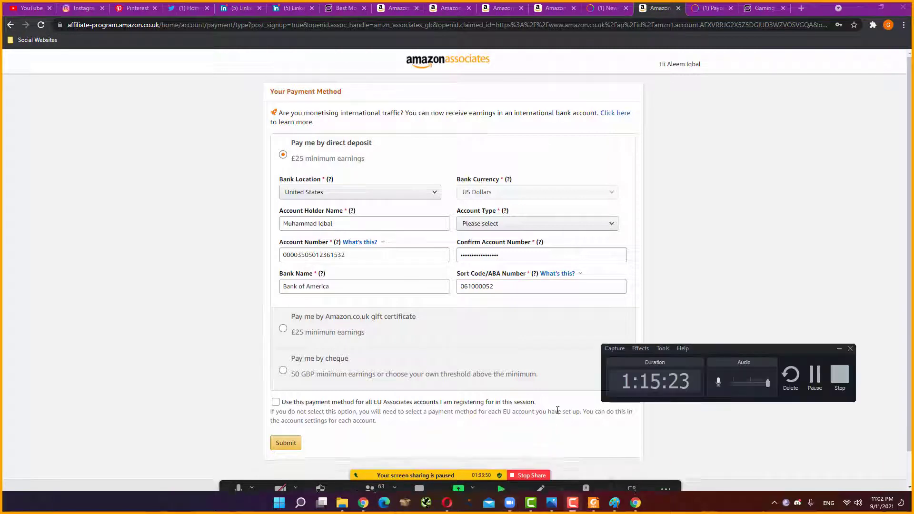
click(815, 376)
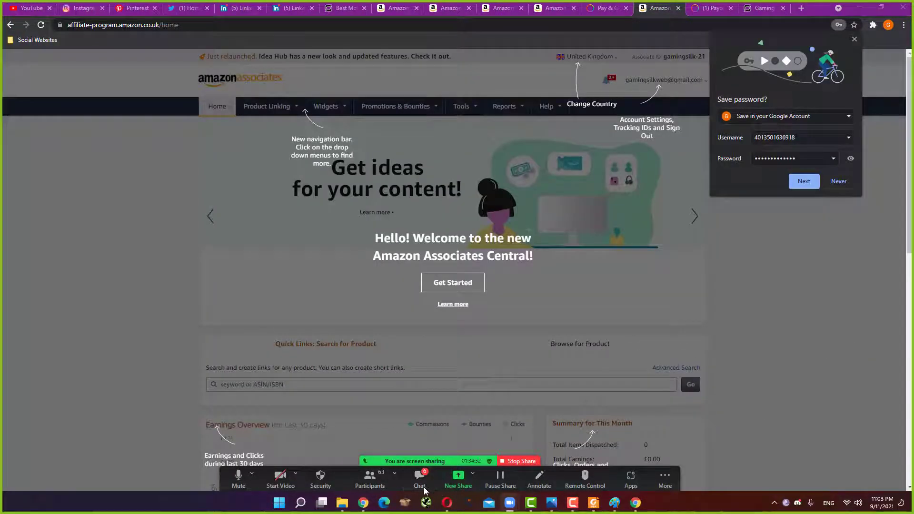
click(430, 476)
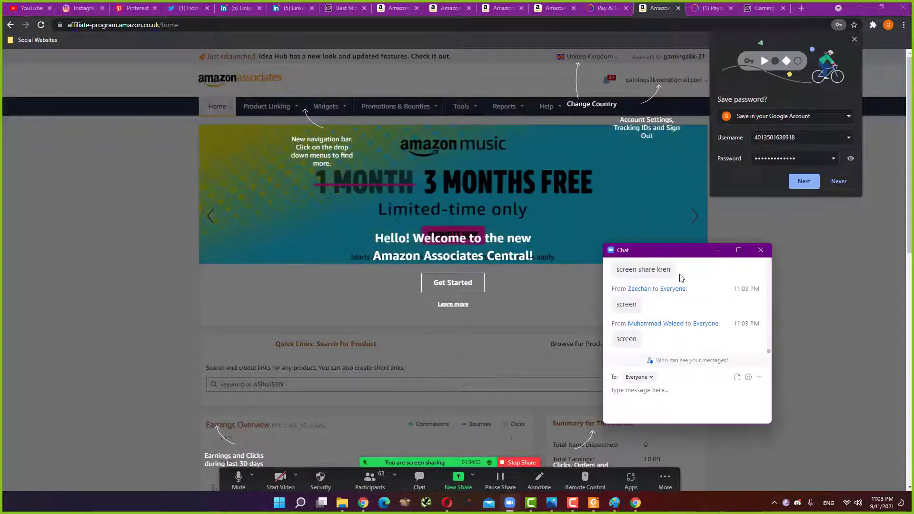
click(760, 250)
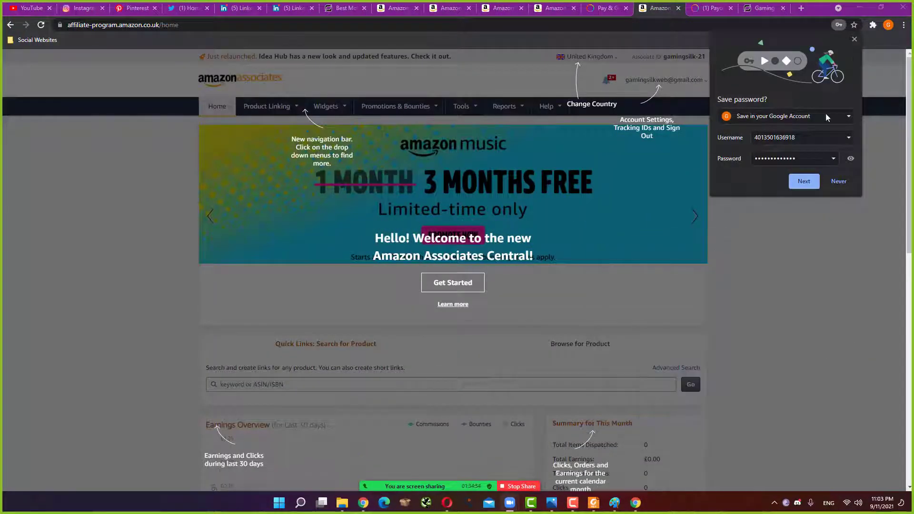
click(854, 40)
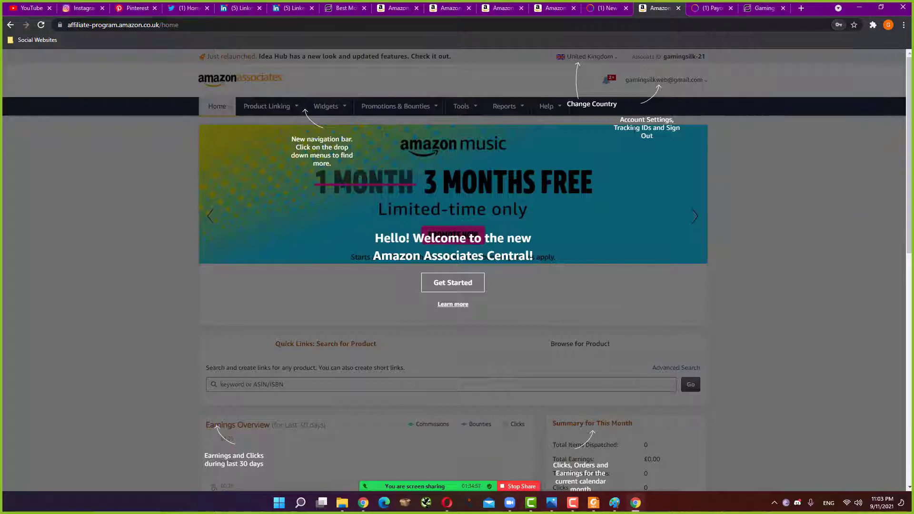
click(709, 158)
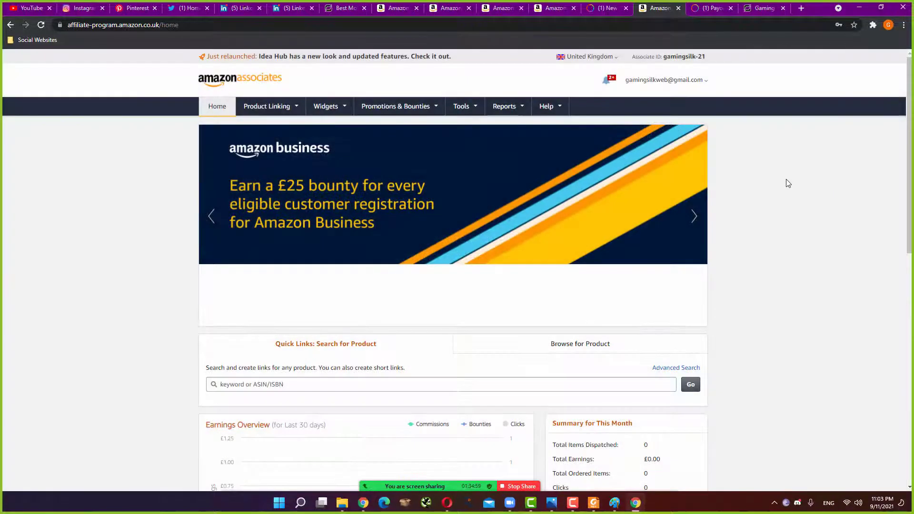
scroll(786, 176, down, 5)
scroll(784, 174, up, 5)
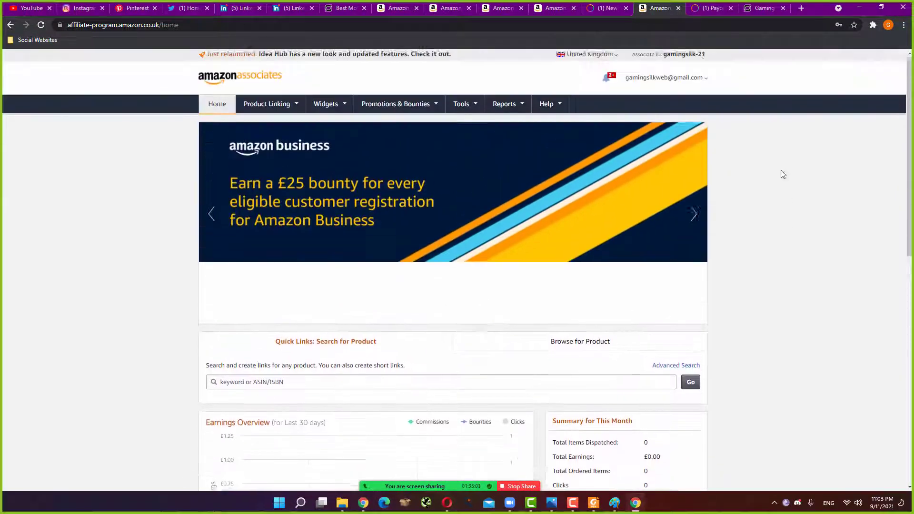
click(688, 78)
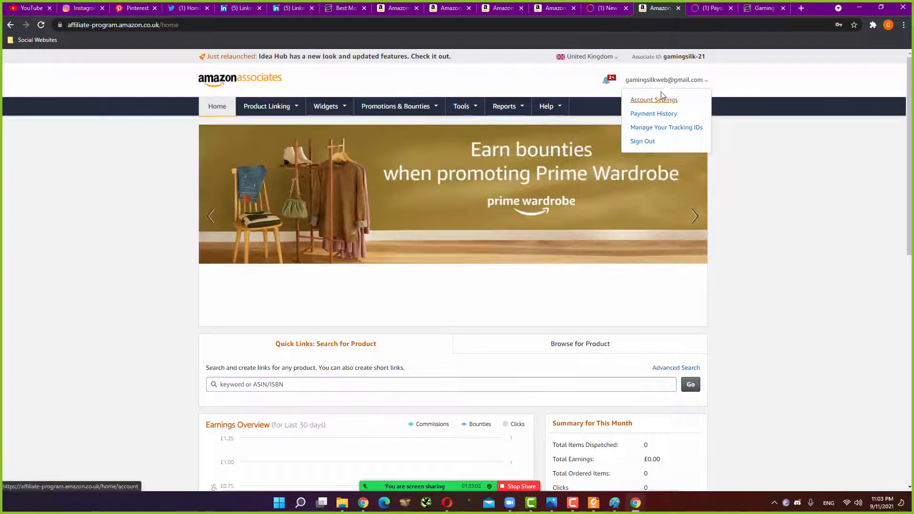
Search Google for 'amazon canada'.
click(595, 19)
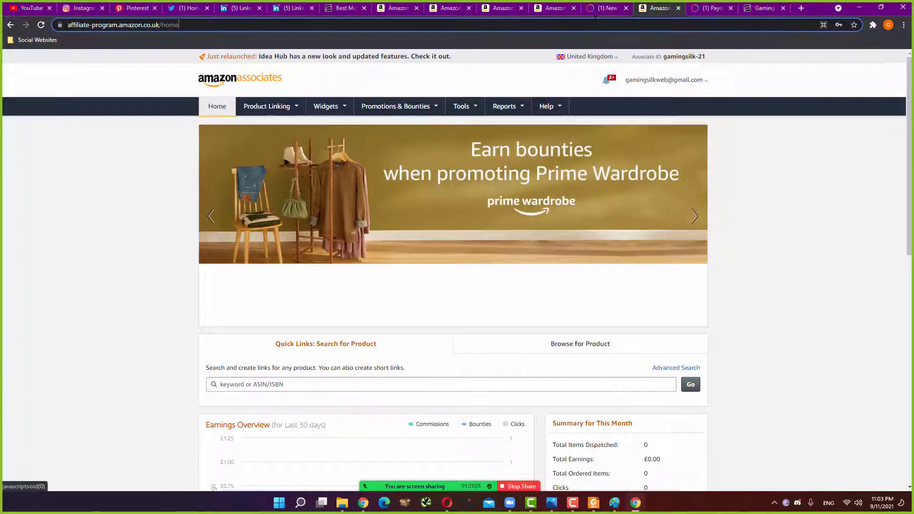
key(ctrl+a)
text(amazon)
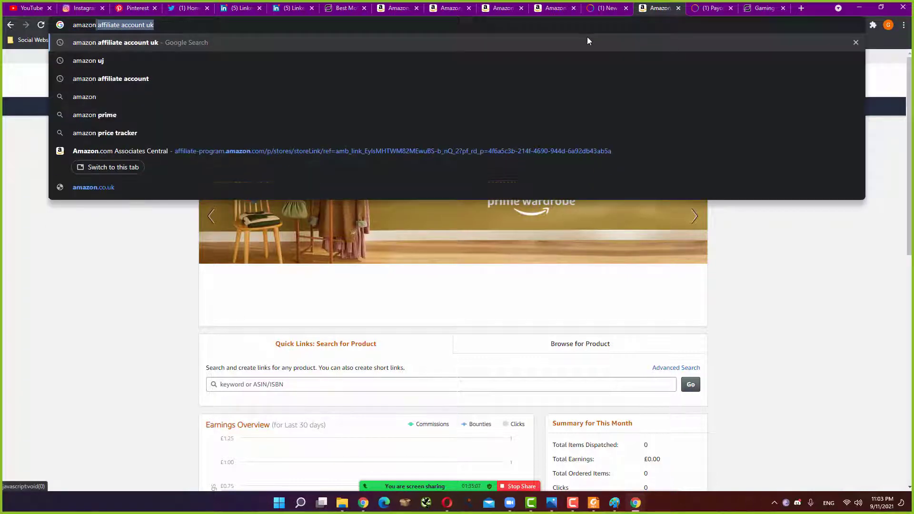
text( canada)
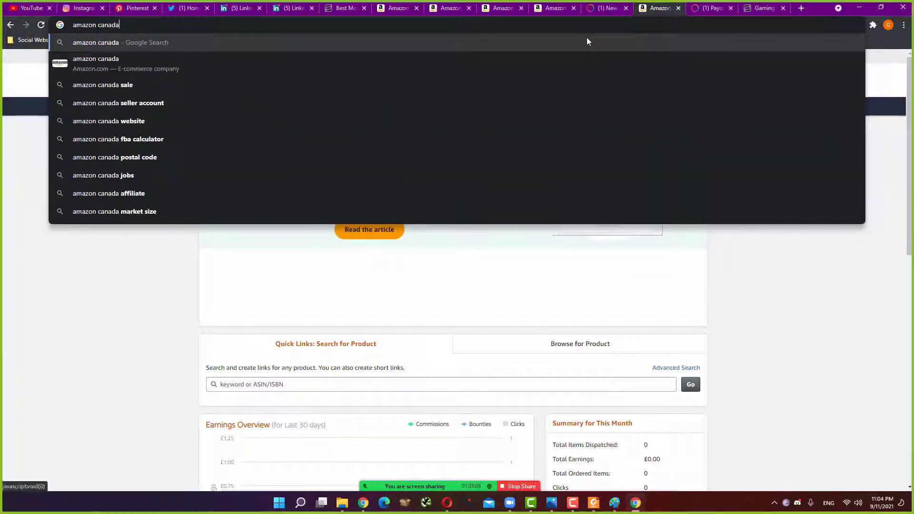
key(Return)
click(604, 7)
click(552, 3)
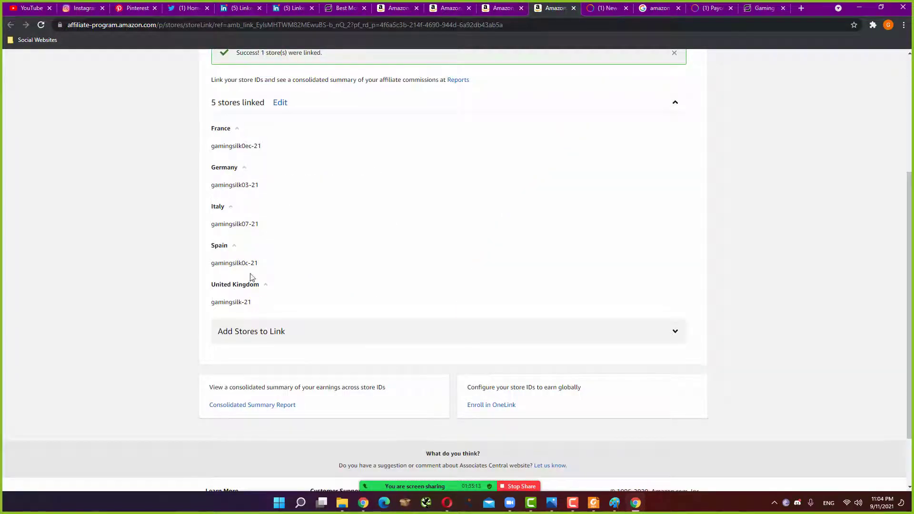
drag(659, 8, 607, 8)
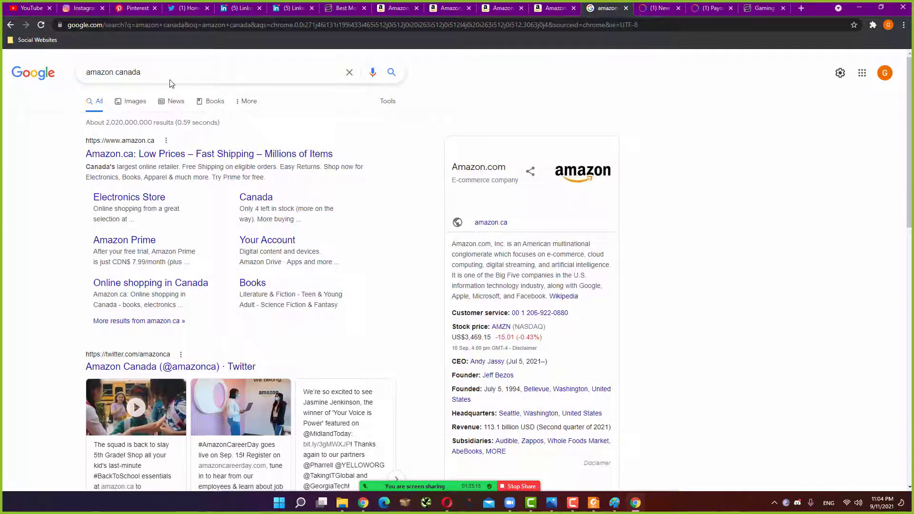
Refine the search to 'amazon affiliate canada' and open the Amazon.ca Associates Central result.
click(115, 71)
text(affi)
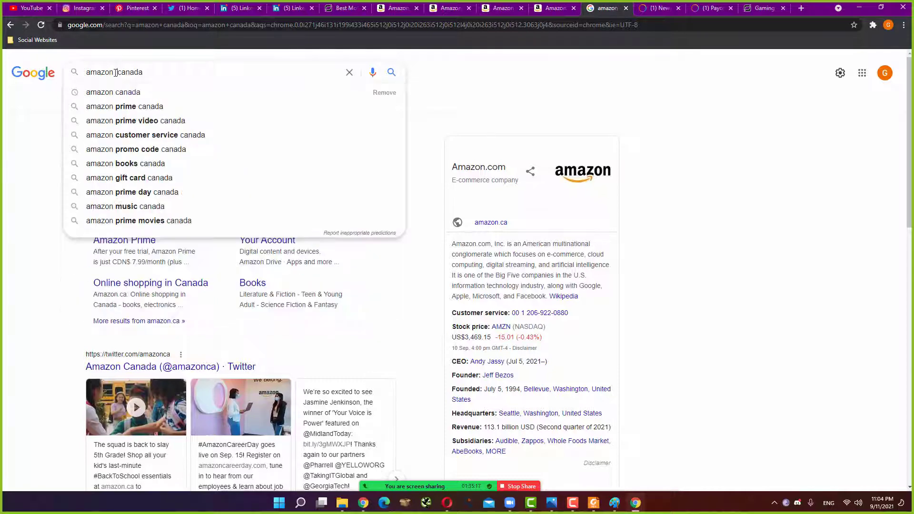
text(liate)
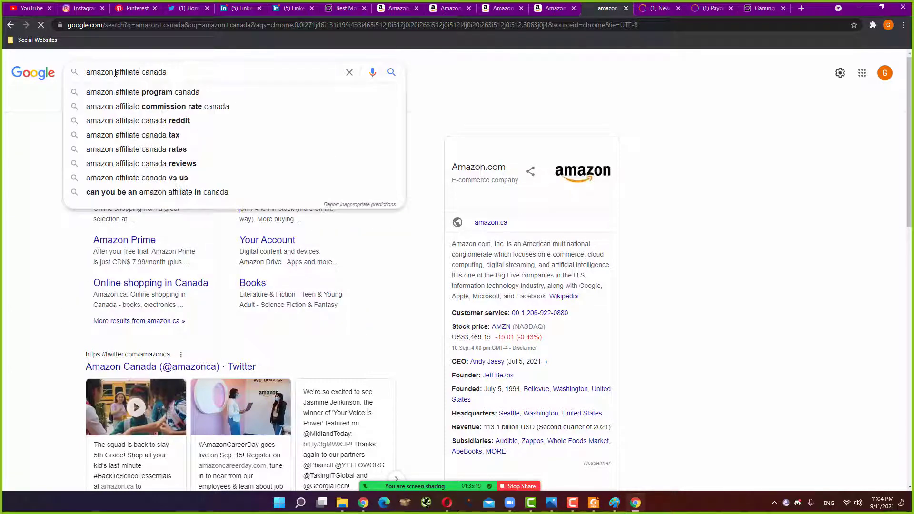
key(Return)
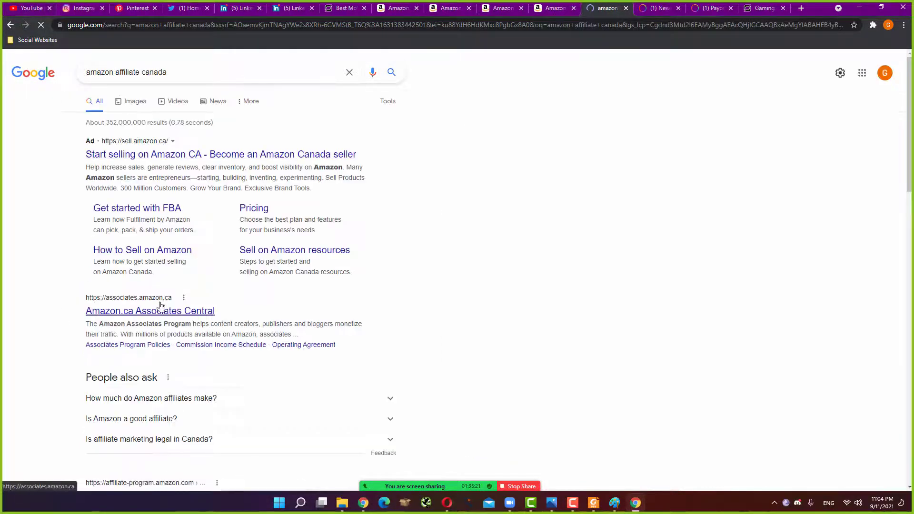
click(161, 307)
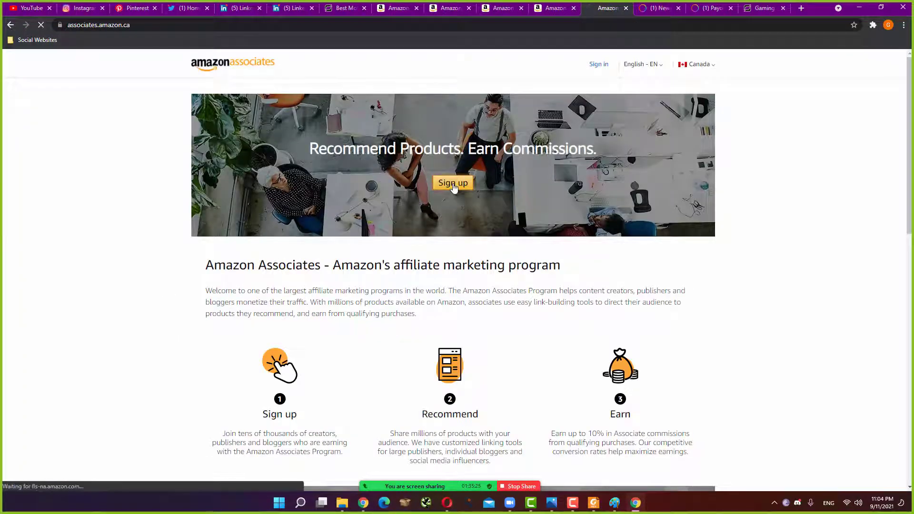
Start the Amazon.ca sign-up, sign in with the account e-mail and password, then dismiss the save-password offer and chat.
click(454, 184)
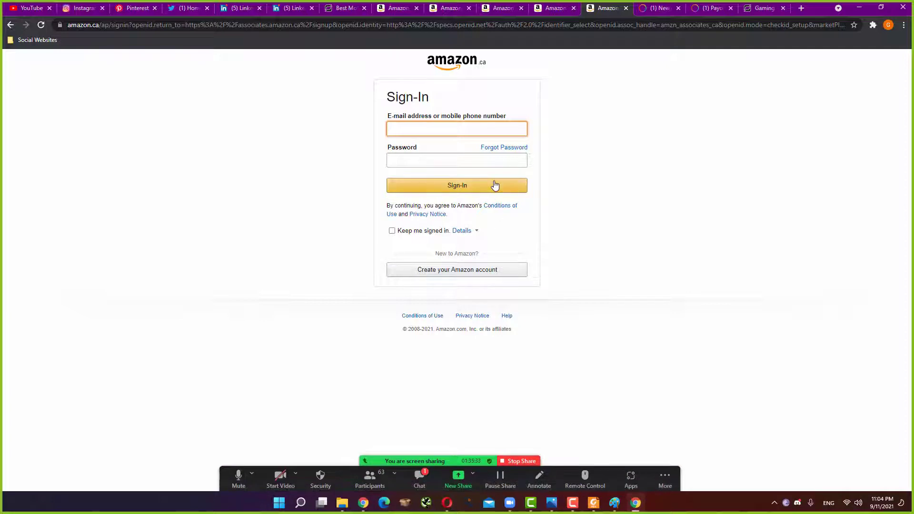
text(gamin)
key(Down)
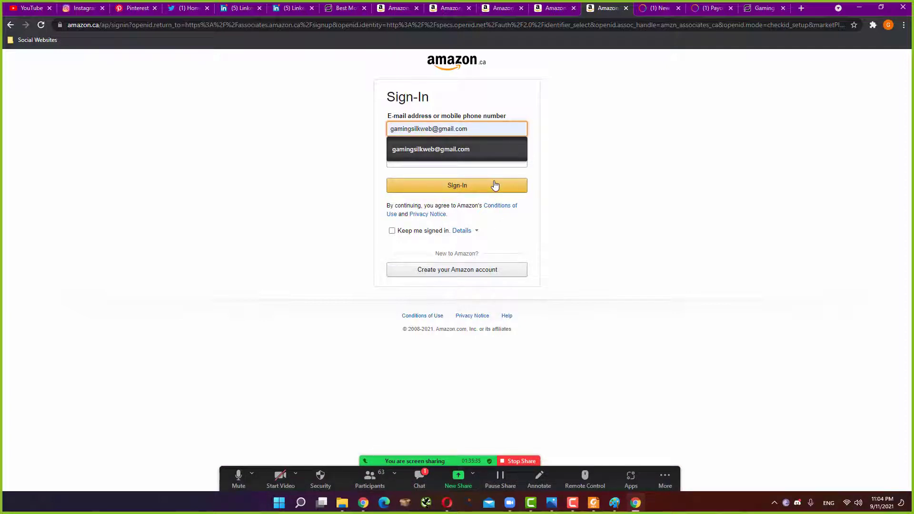
key(Tab)
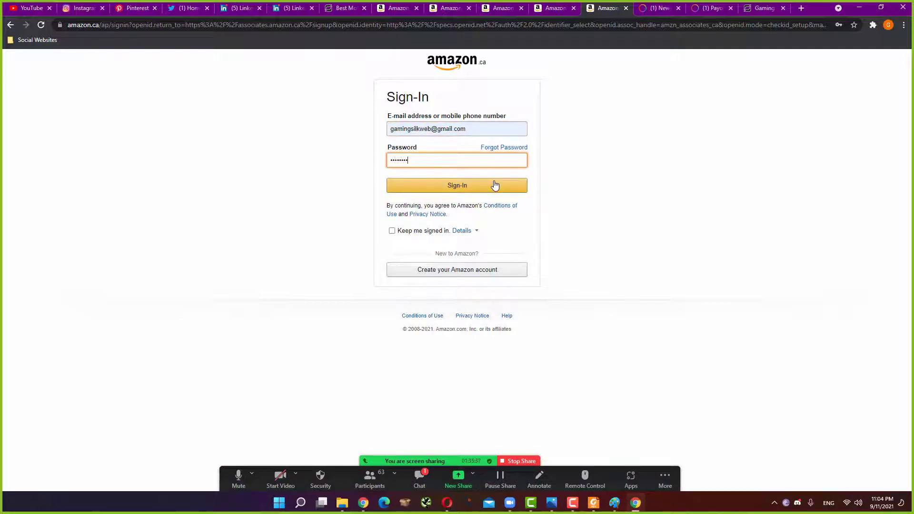
click(495, 185)
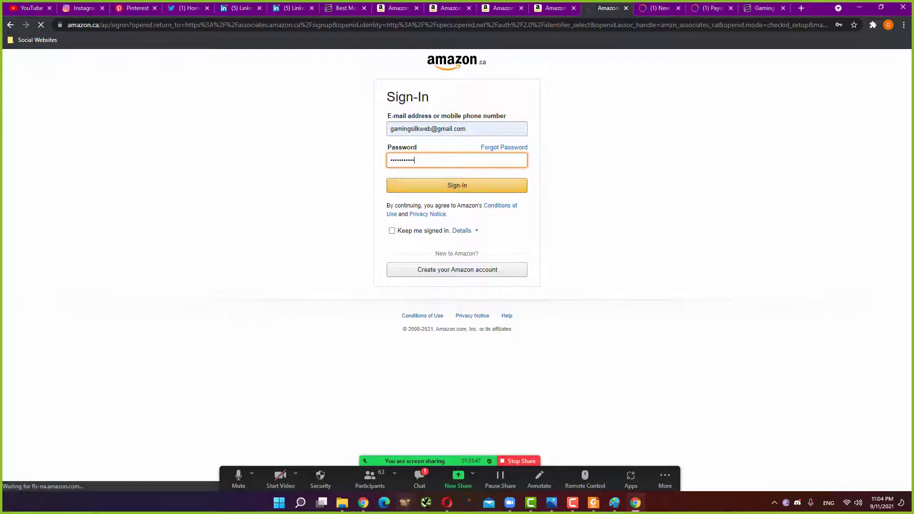
click(418, 477)
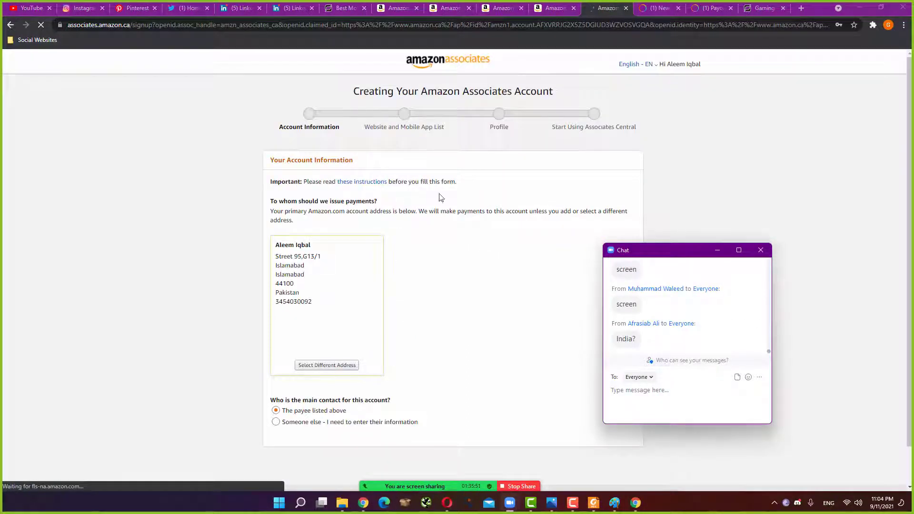
scroll(903, 83, down, 1)
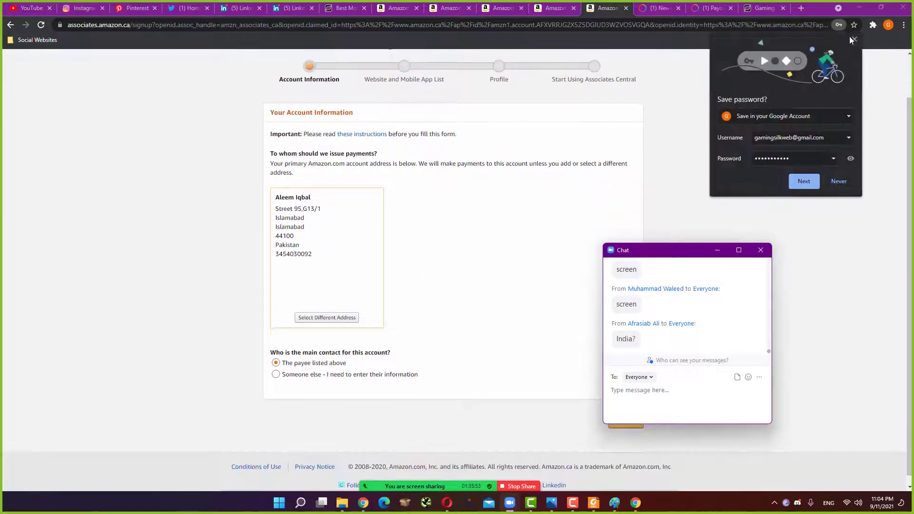
click(852, 39)
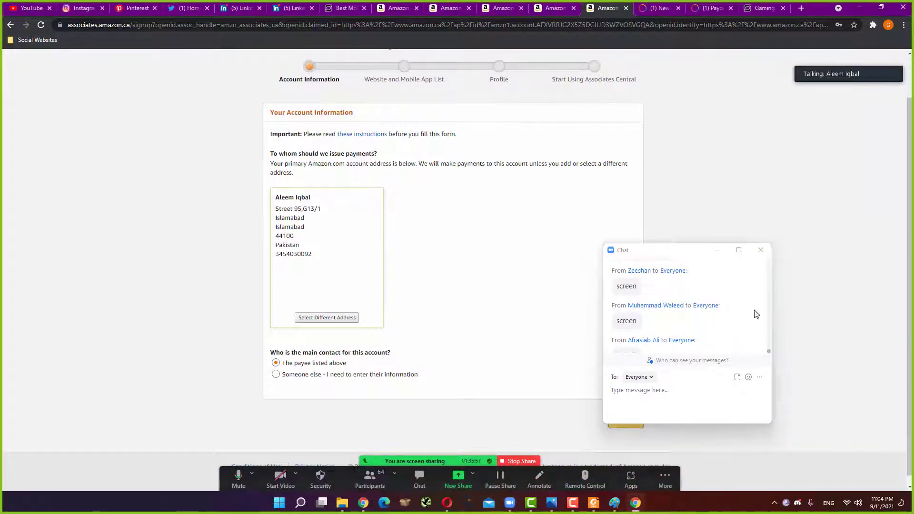
click(723, 252)
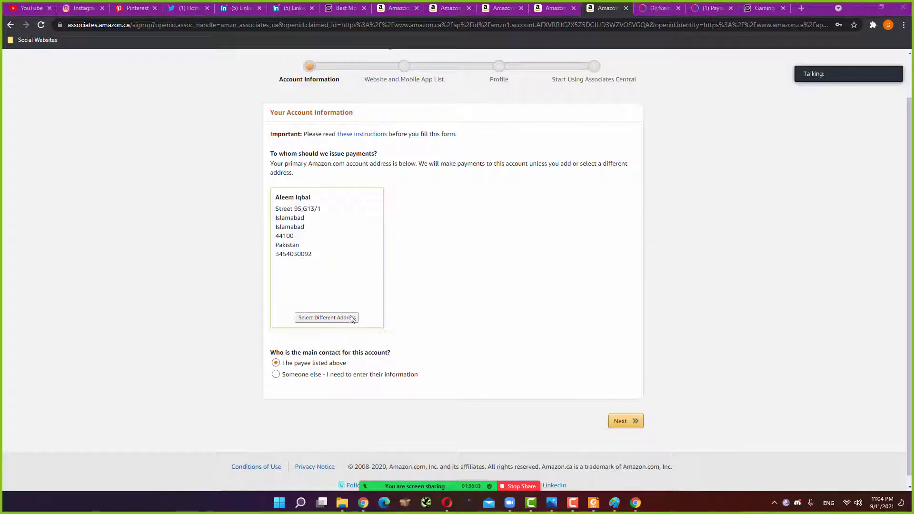
key(ctrl+t)
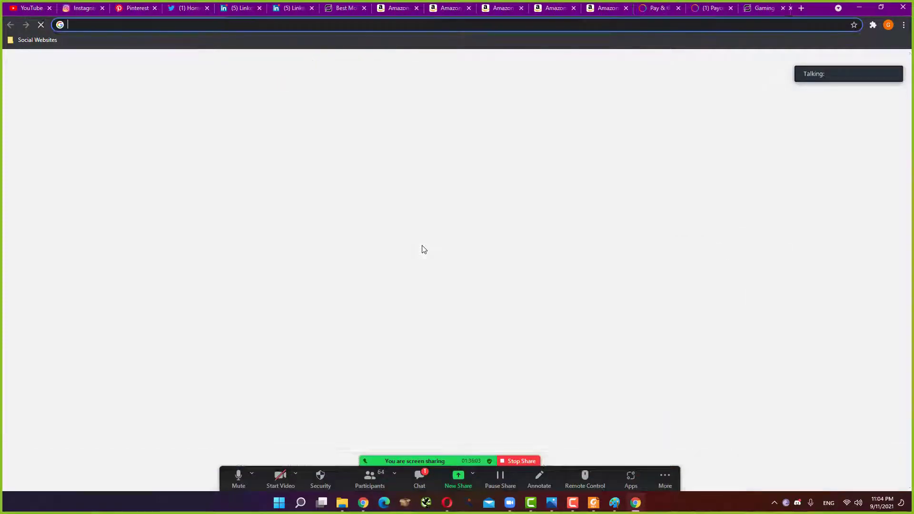
text(amazon india )
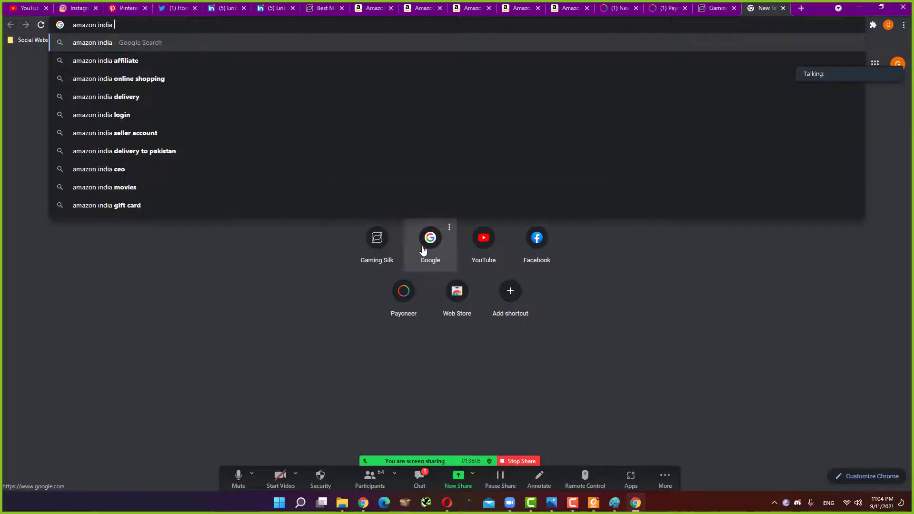
text(onelink)
key(Return)
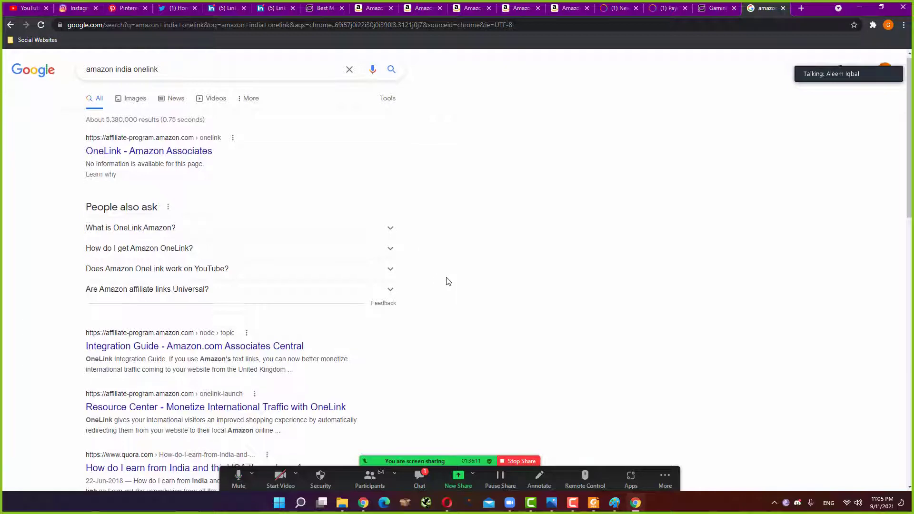
scroll(447, 281, down, 3)
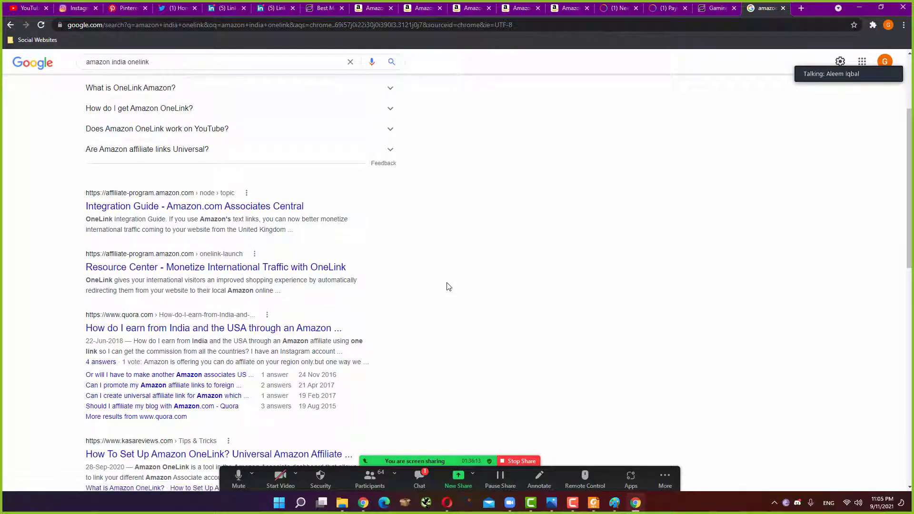
key(ctrl+w)
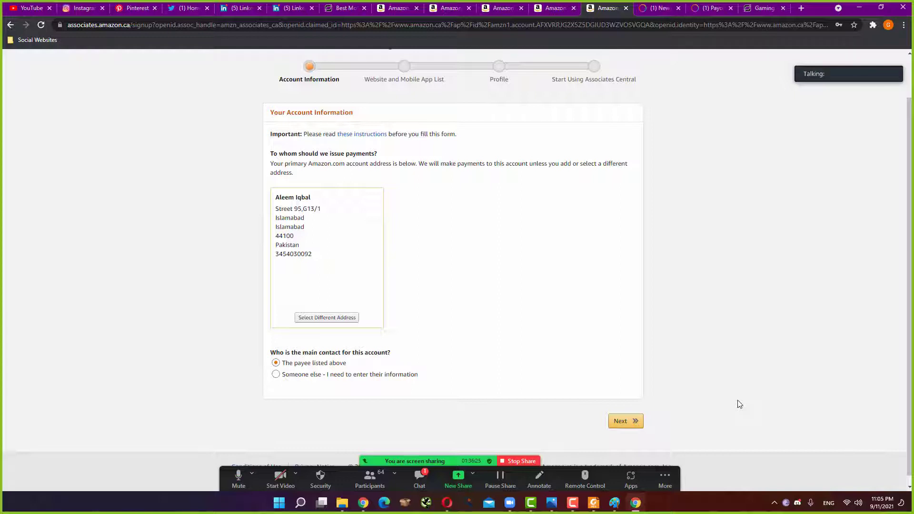
Keep 'The payee listed above' as the payee address and continue to the website list step.
click(625, 430)
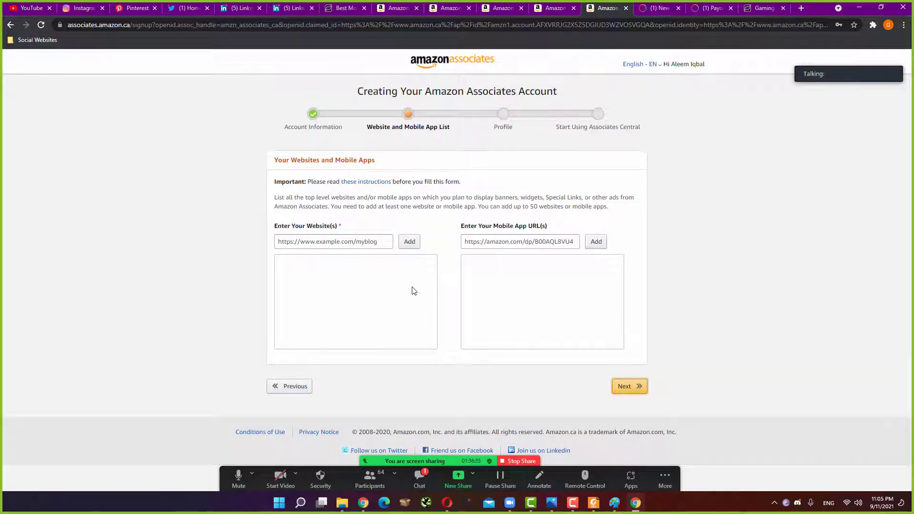
Add gamingsilk.com as the listed website and continue to the Profile step.
click(388, 245)
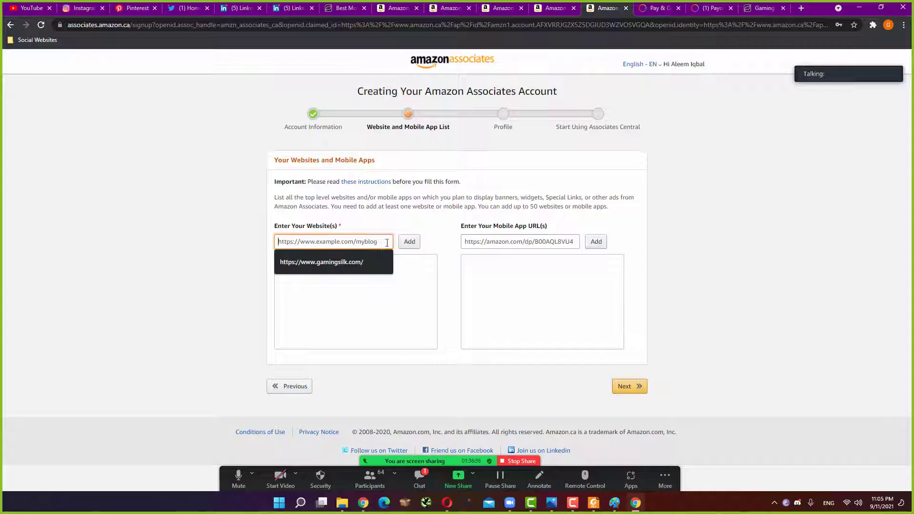
click(368, 262)
click(399, 241)
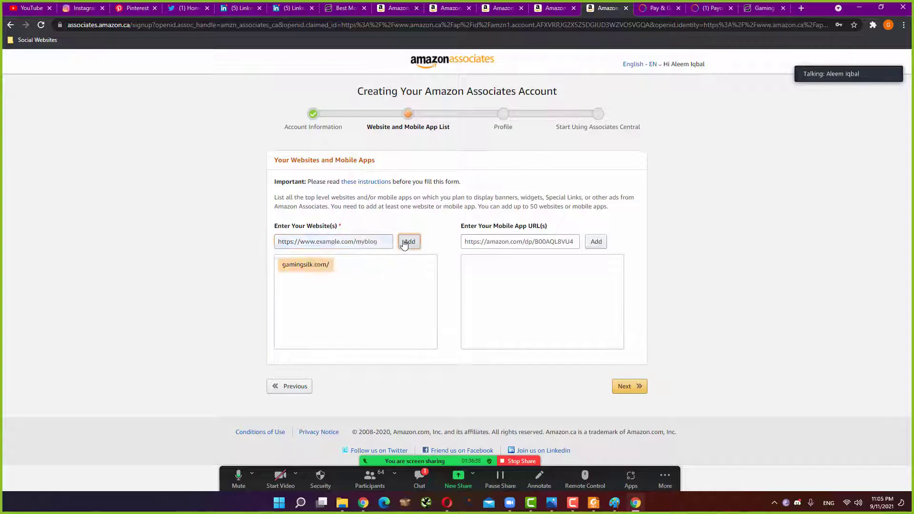
click(624, 389)
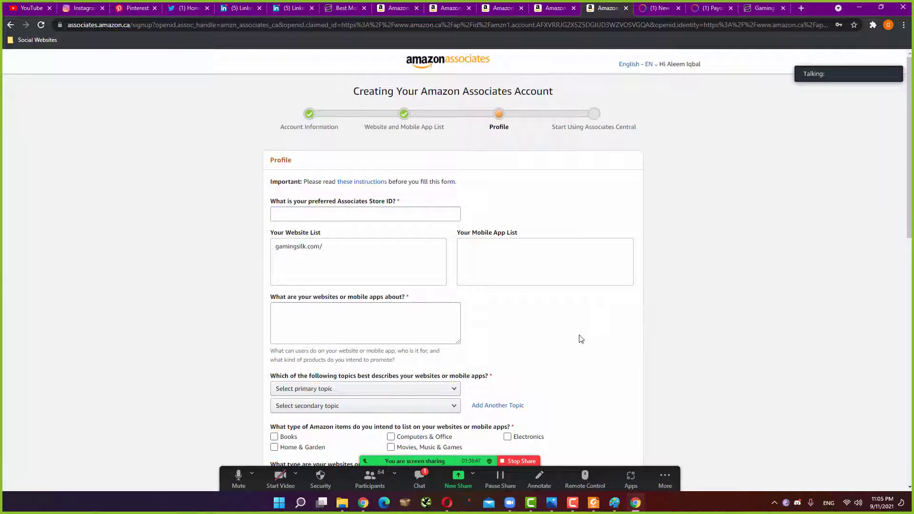
Fill in the store ID from suggestions and type a site description about Gaming Silk.
click(411, 219)
click(412, 235)
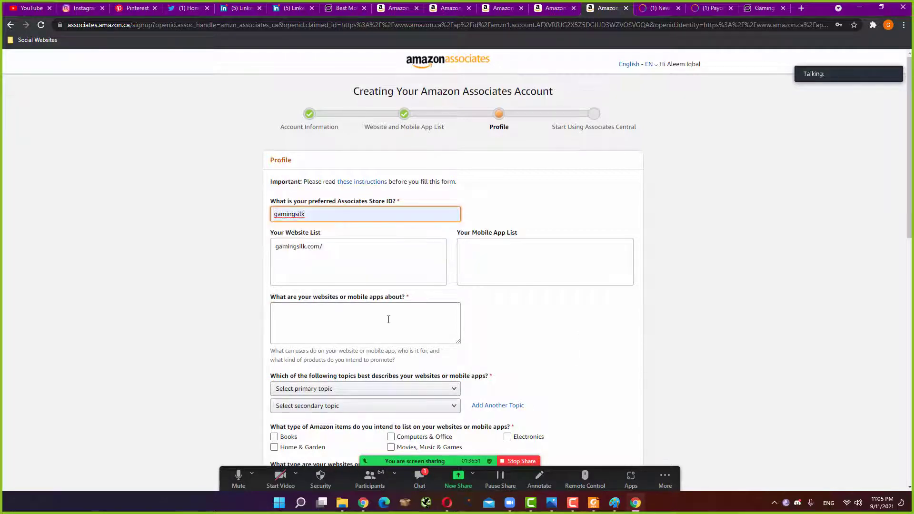
click(389, 320)
text(GH)
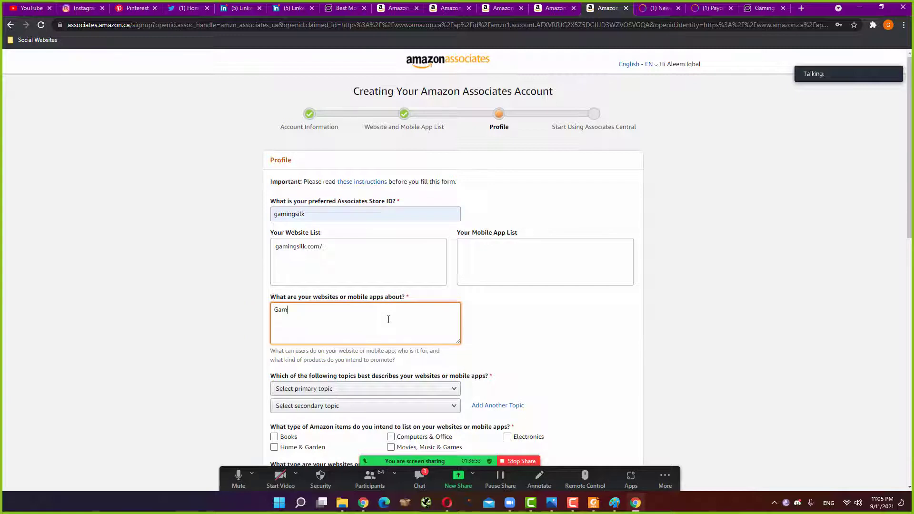
text(ming Silk is all about reviewing Gaming Hardwa)
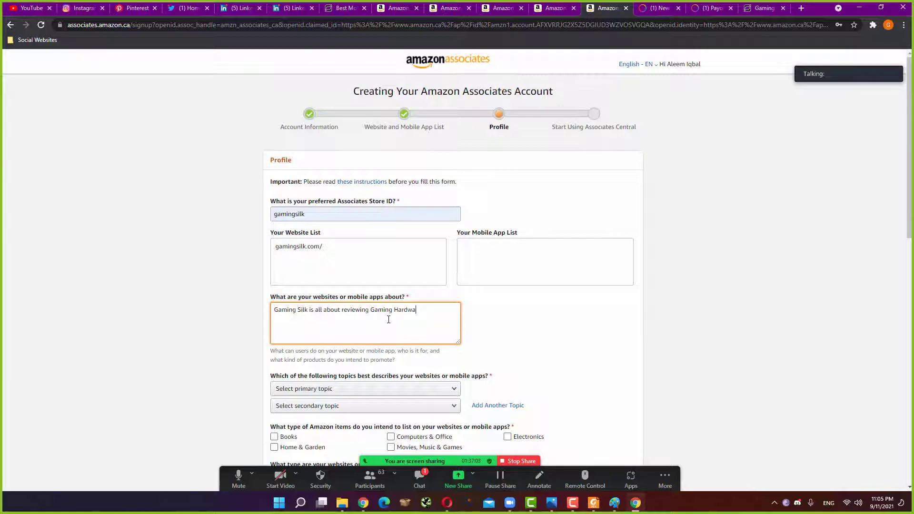
text(cts.)
Set the primary topic to Gaming and the secondary to Computers/Software/Technology.
scroll(329, 233, down, 4)
click(365, 199)
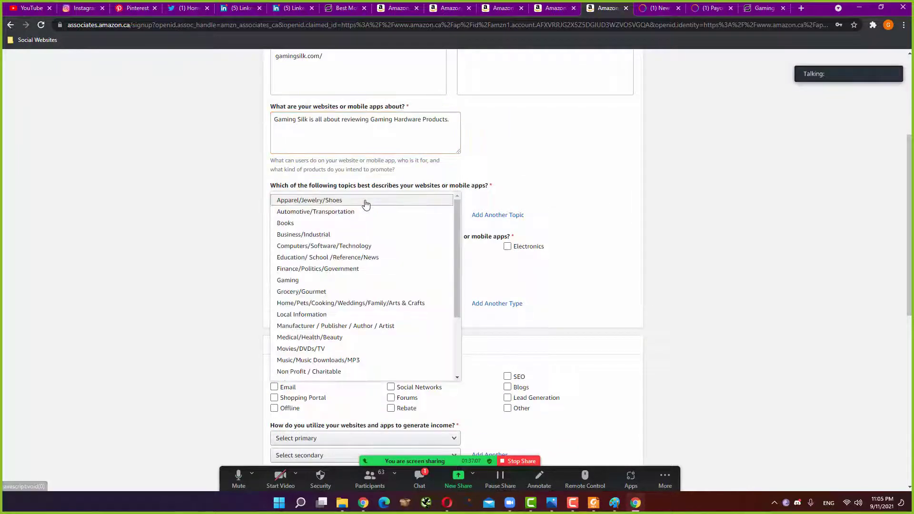
click(377, 281)
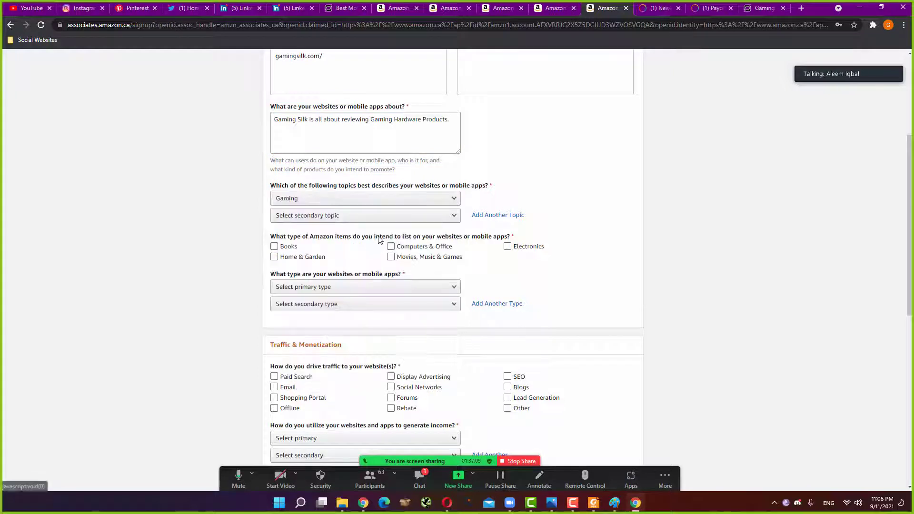
click(374, 199)
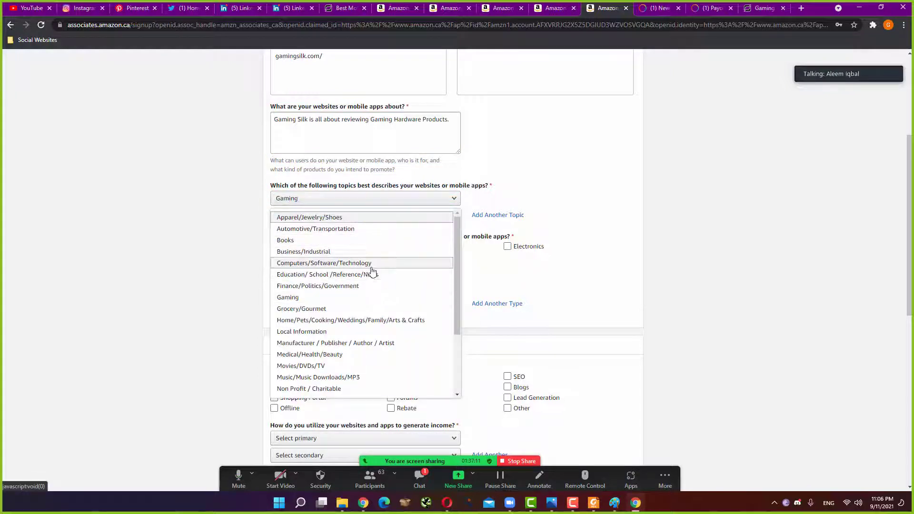
click(373, 264)
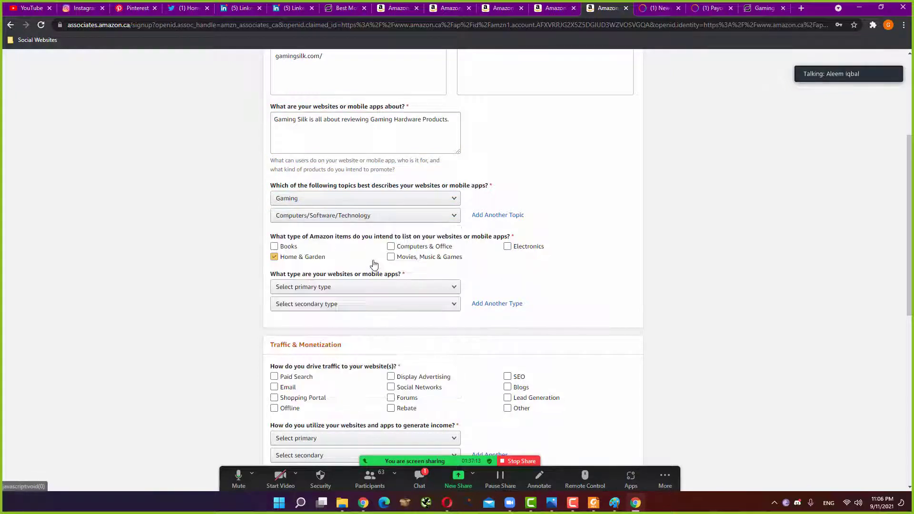
Tick Electronics, Computers & Office, and Movies, Music & Games as item types.
click(529, 248)
click(481, 249)
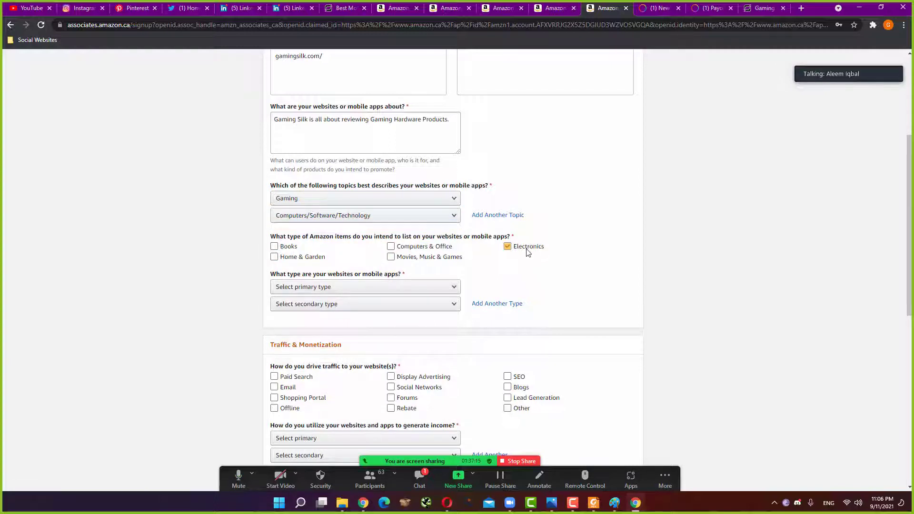
click(455, 256)
Choose Blog as primary site type and Content or Niche Website as secondary.
click(443, 288)
click(439, 291)
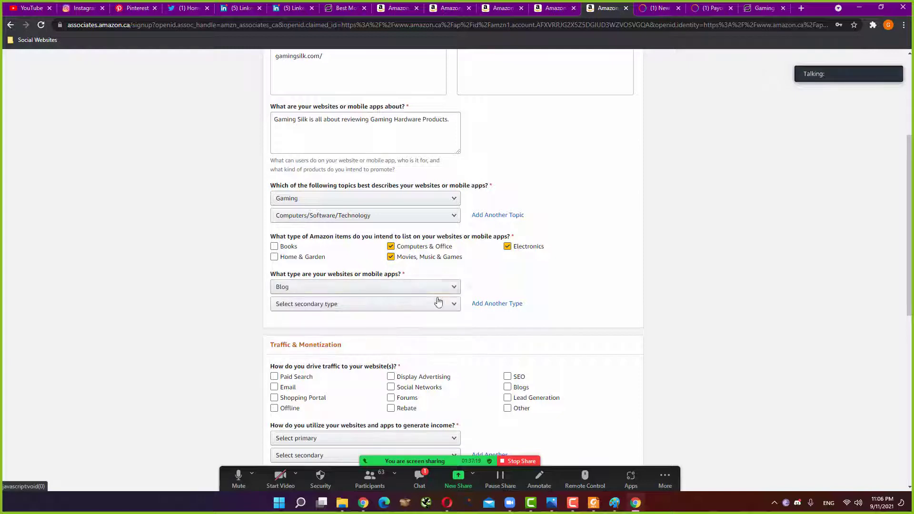
click(436, 303)
click(419, 329)
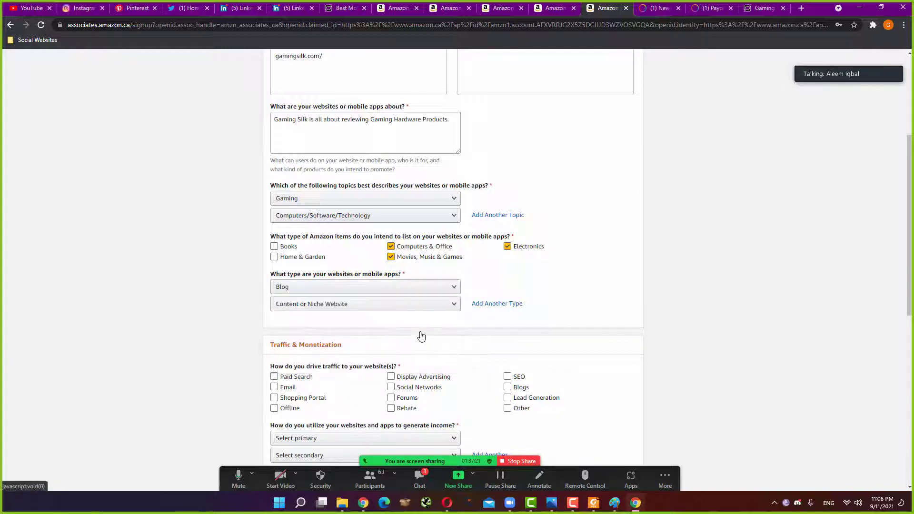
Mark SEO, Paid Search and Social Networks as traffic sources.
scroll(438, 367, down, 1)
click(508, 330)
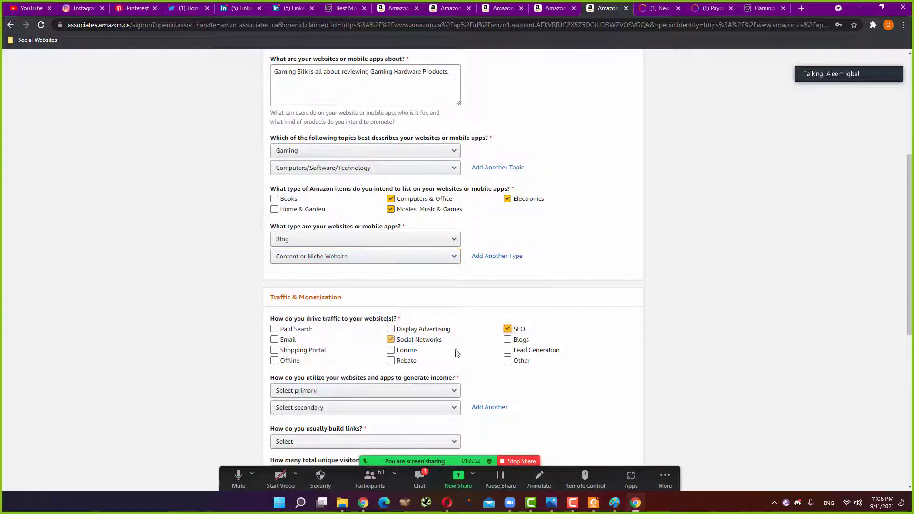
scroll(455, 351, down, 2)
click(309, 234)
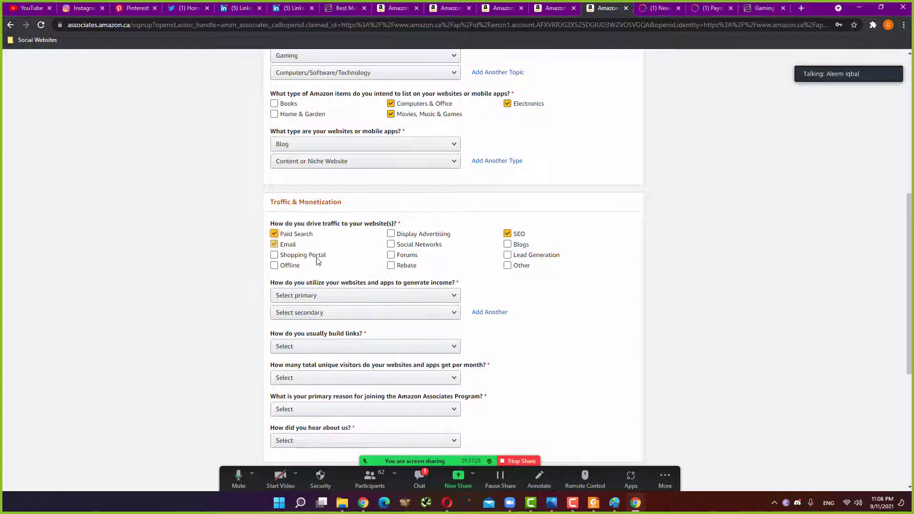
click(391, 244)
Set both primary and secondary income methods to Amazon Associates only.
click(386, 296)
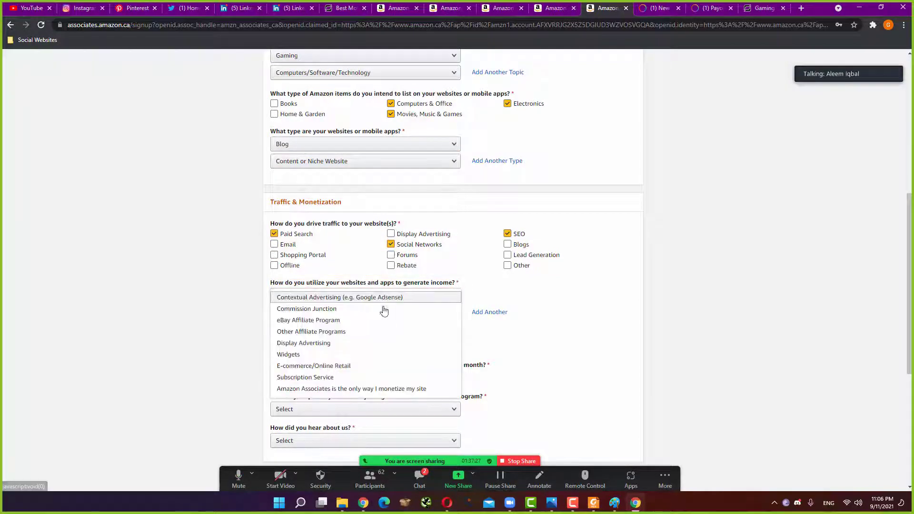
click(373, 388)
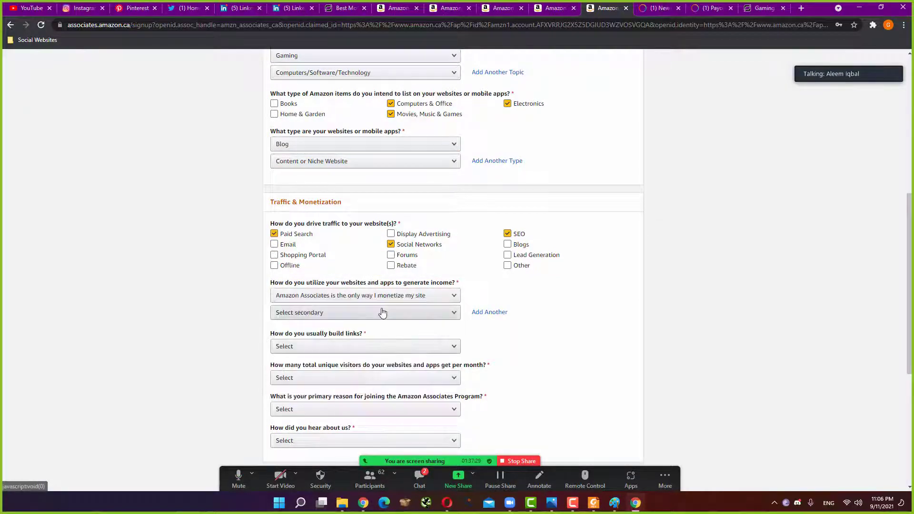
click(365, 312)
click(363, 405)
Choose Content Management System for link building and Less than 500 monthly visitors.
click(330, 347)
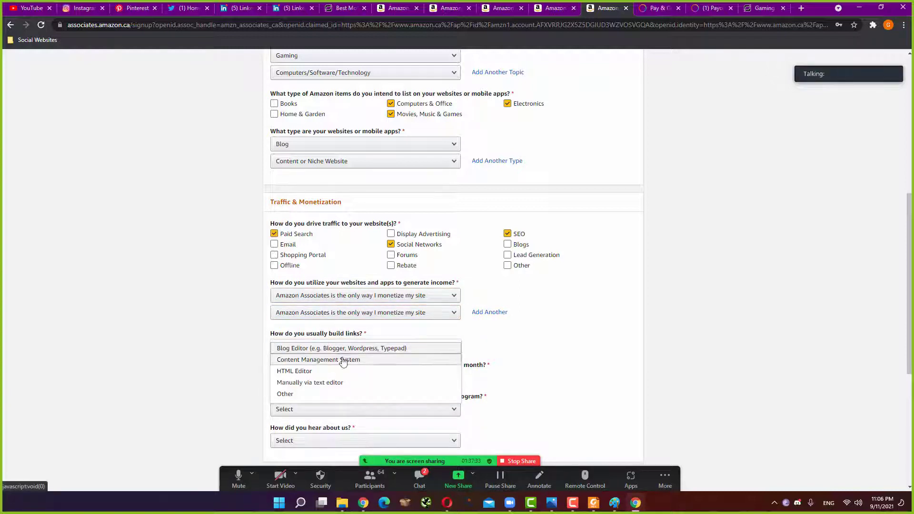
click(343, 360)
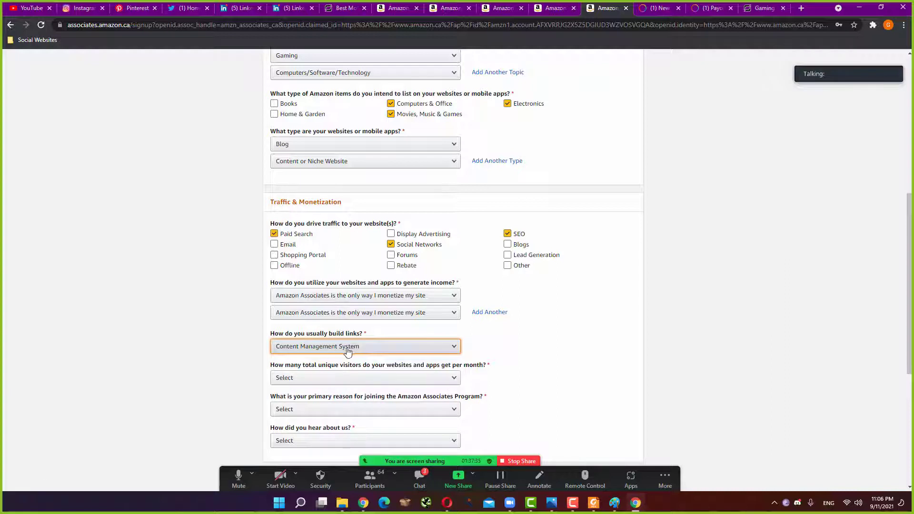
click(327, 351)
click(252, 356)
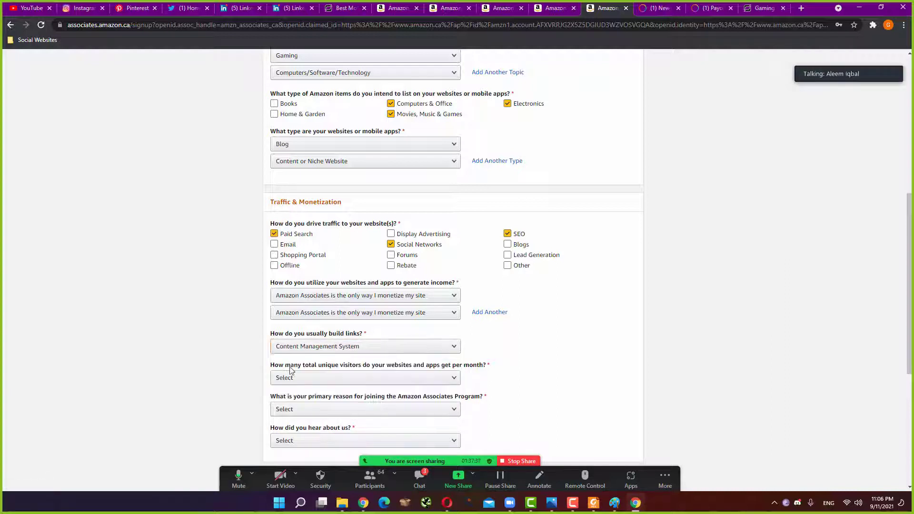
click(314, 379)
click(313, 379)
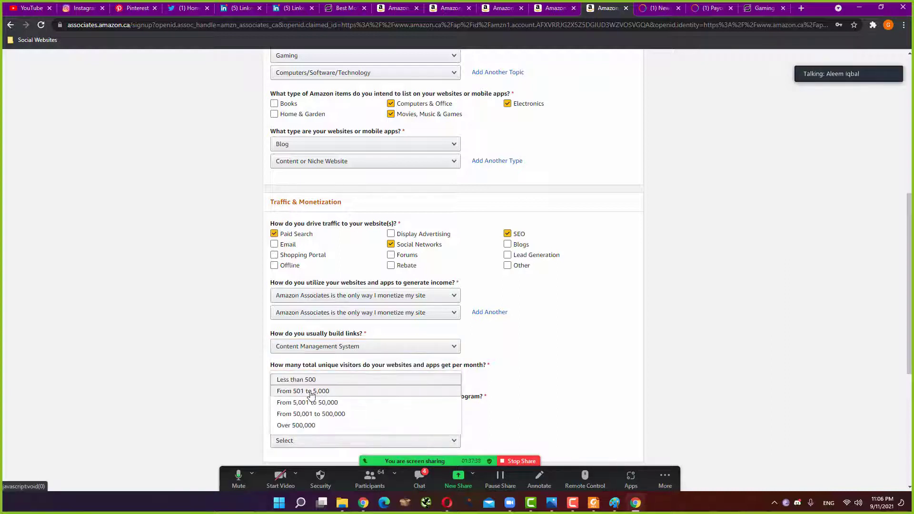
click(278, 381)
Set the joining reason to To monetize my site and the referral source to Blog Post.
scroll(281, 376, down, 1)
click(286, 365)
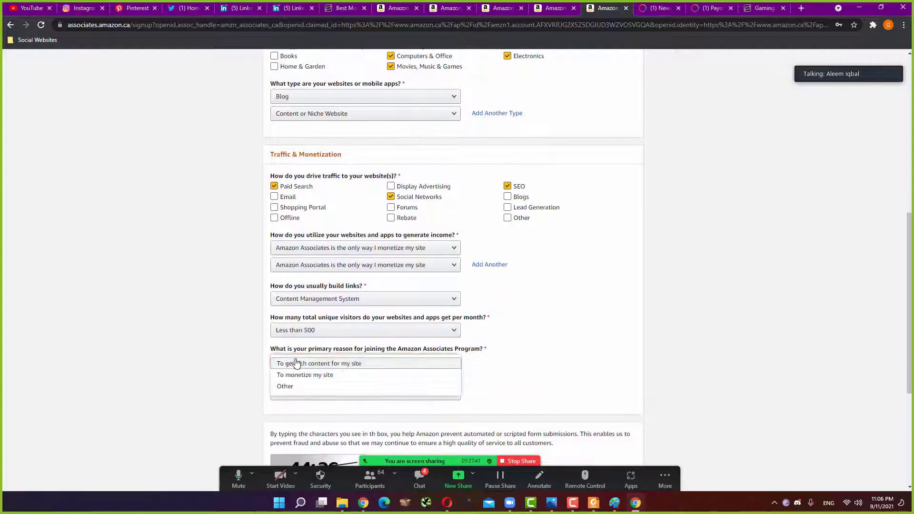
click(304, 375)
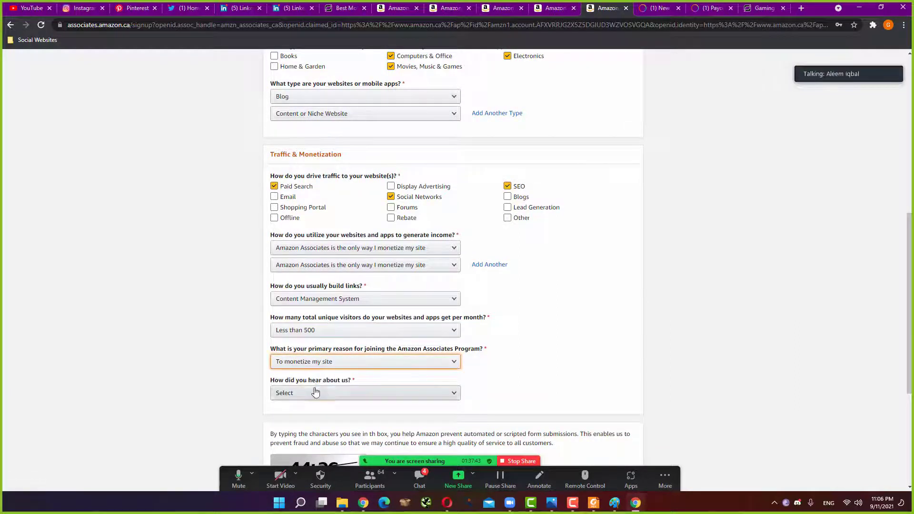
click(314, 393)
scroll(314, 391, down, 2)
click(315, 349)
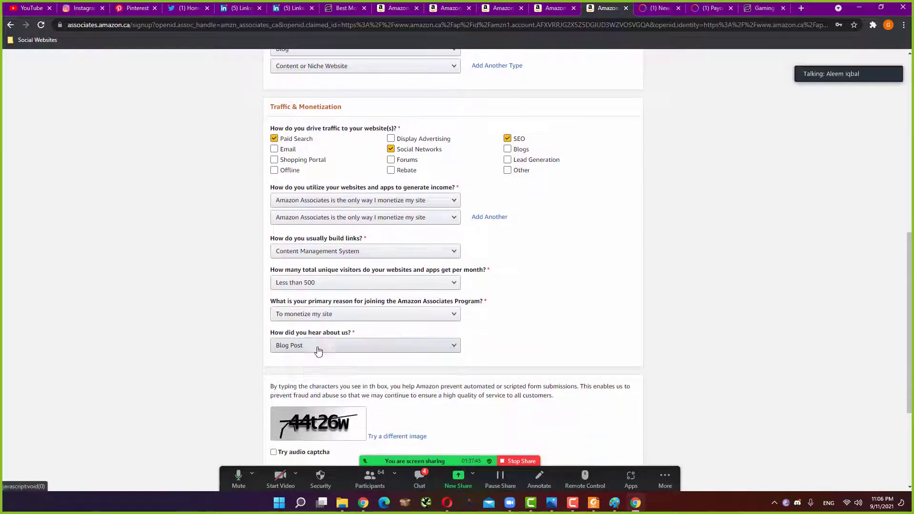
Enter captcha 44t26w, submit the signup, and start payment and tax setup now.
scroll(314, 354, down, 1)
click(317, 385)
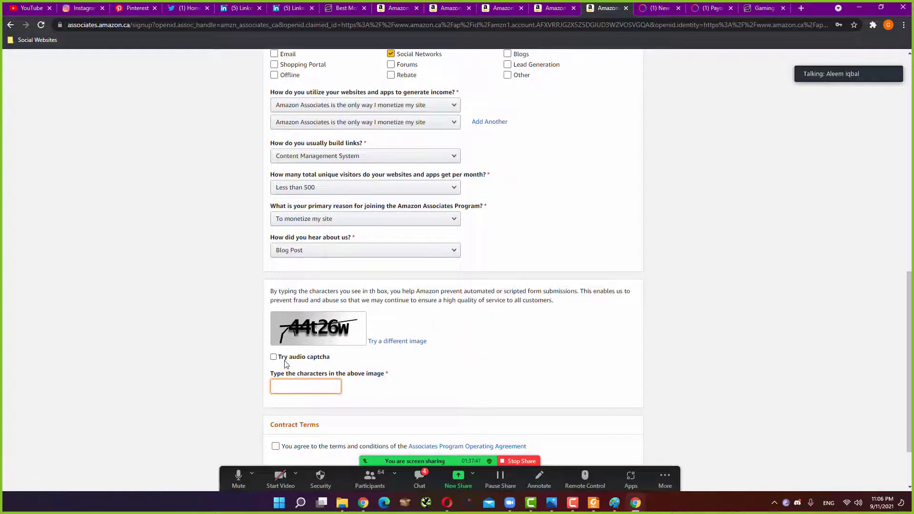
text(44t26w)
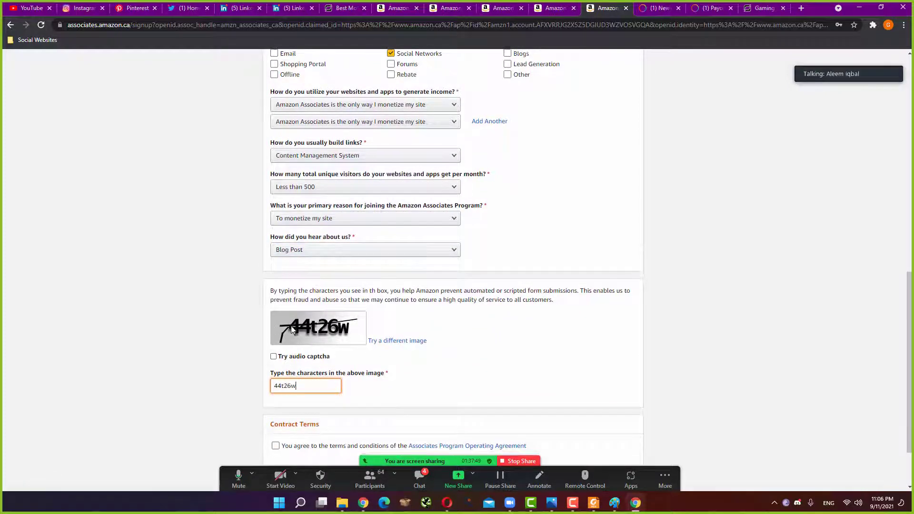
scroll(265, 358, down, 2)
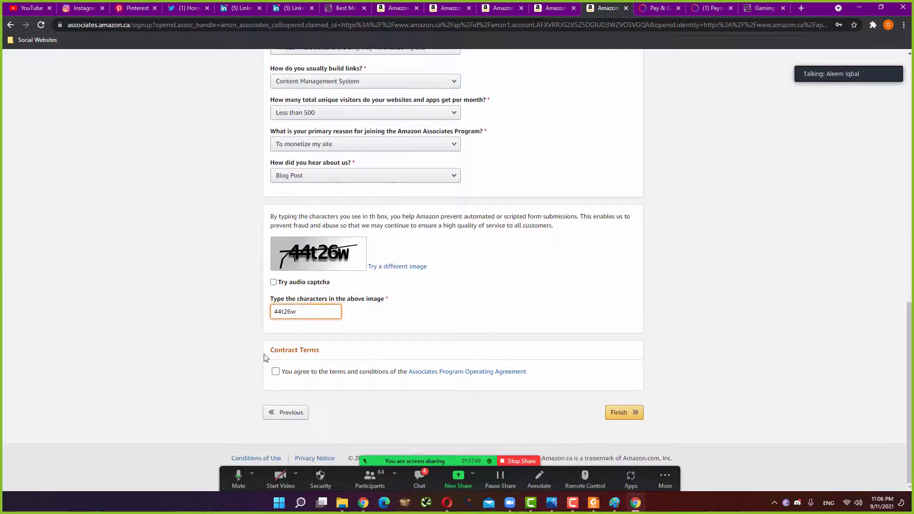
click(636, 413)
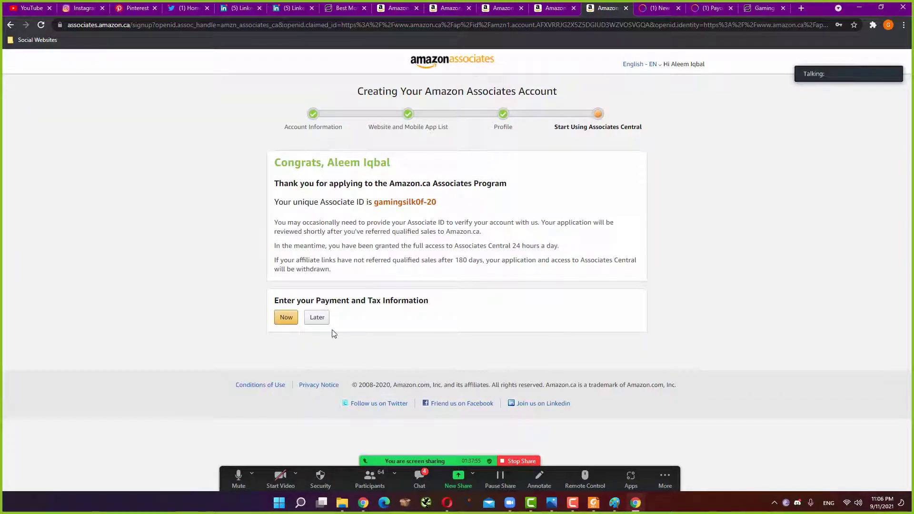
click(286, 318)
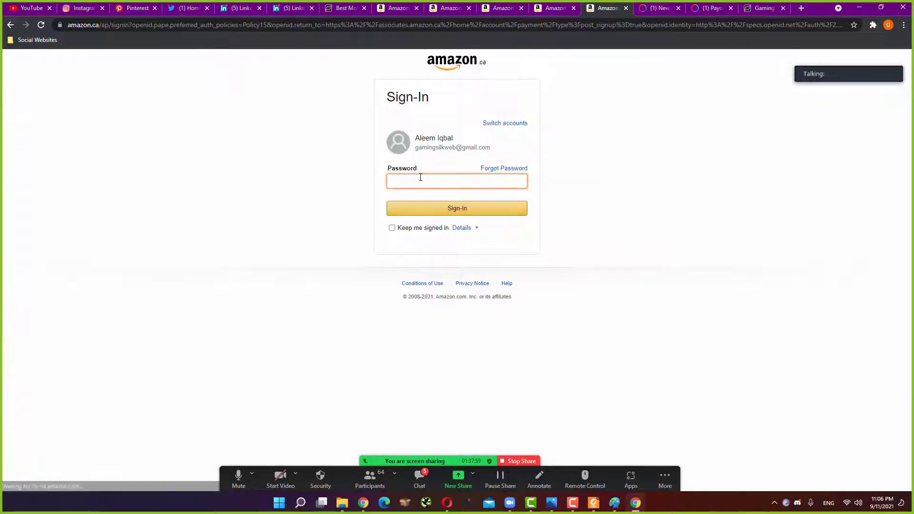
Sign in with the account password and the one-time code texted to the phone.
click(420, 177)
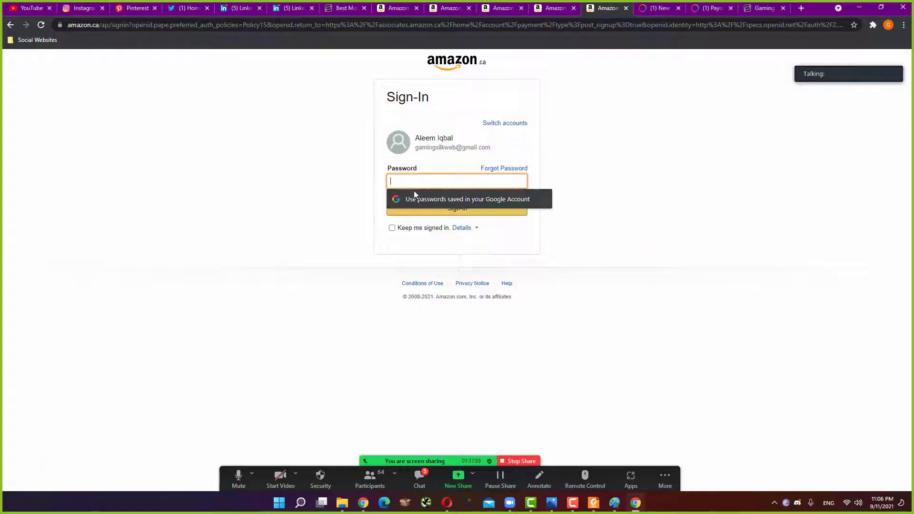
text(••••••••)
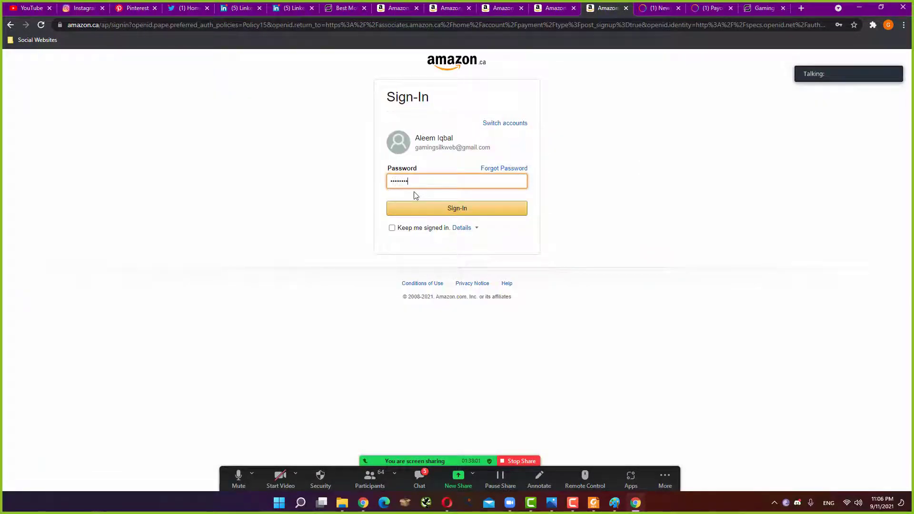
text(•••)
key(Return)
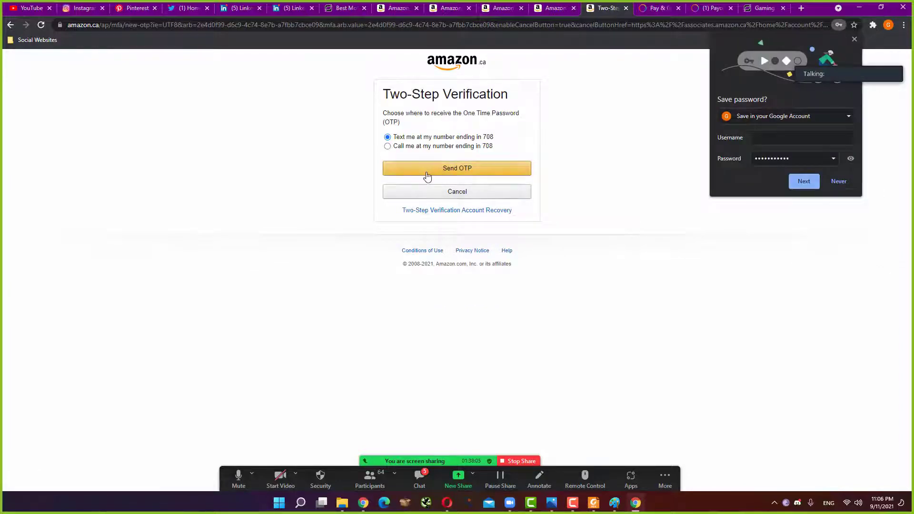
click(427, 176)
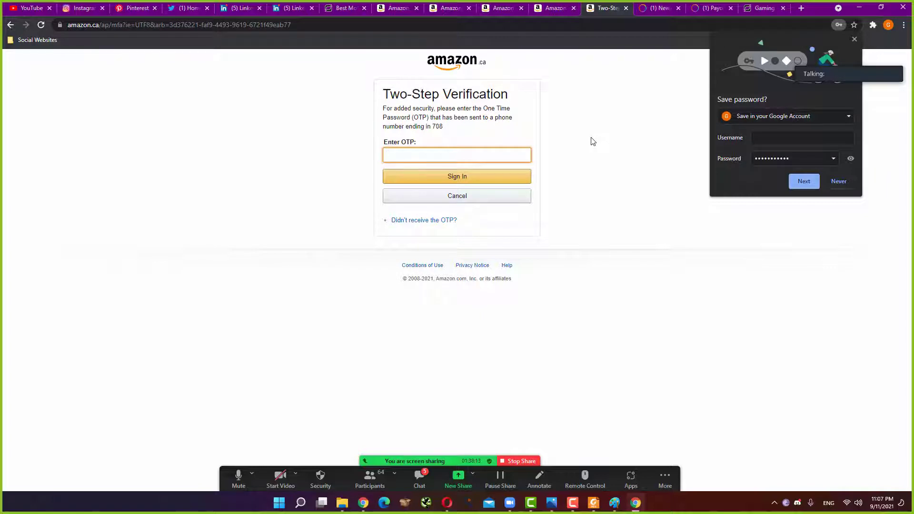
key(Return)
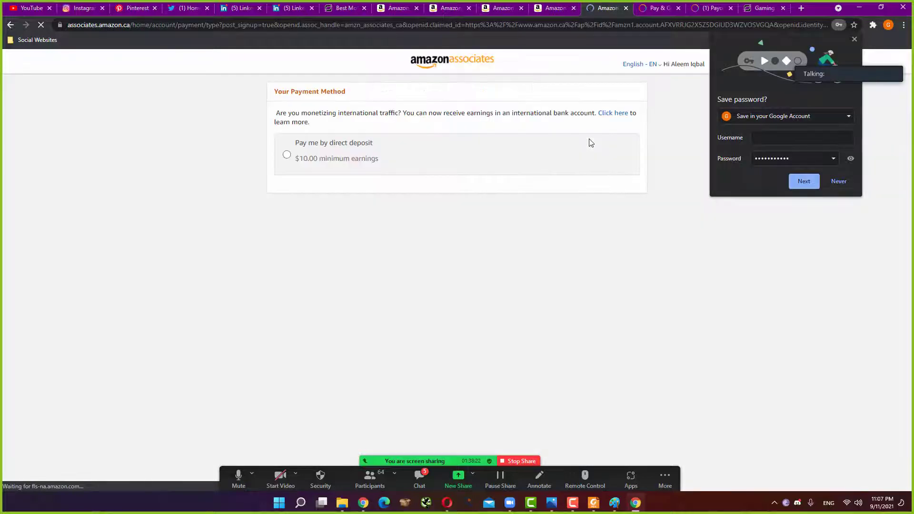
Choose direct deposit to a United States bank and confirm the existing tax profile.
click(587, 151)
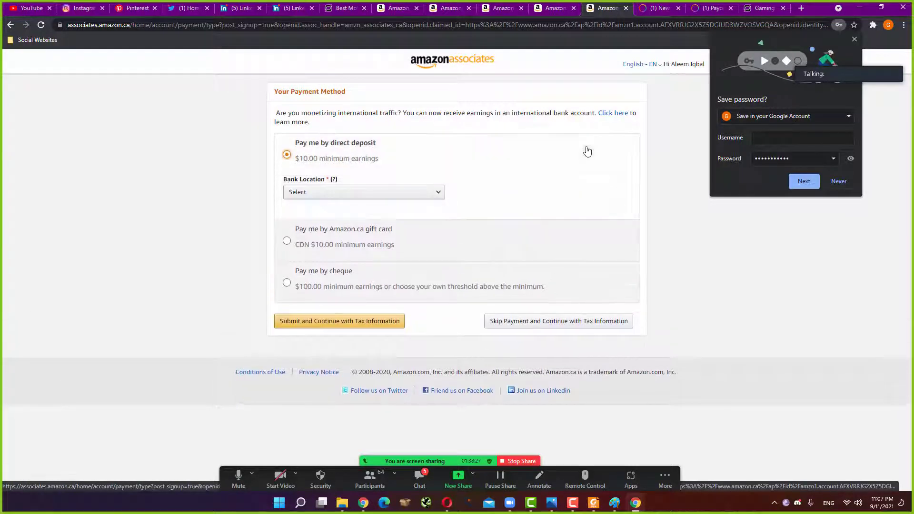
click(422, 192)
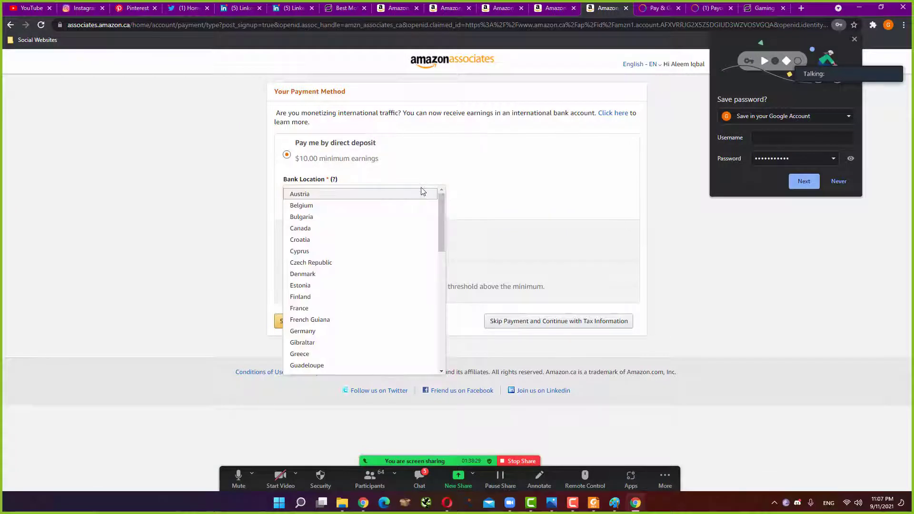
scroll(404, 259, down, 6)
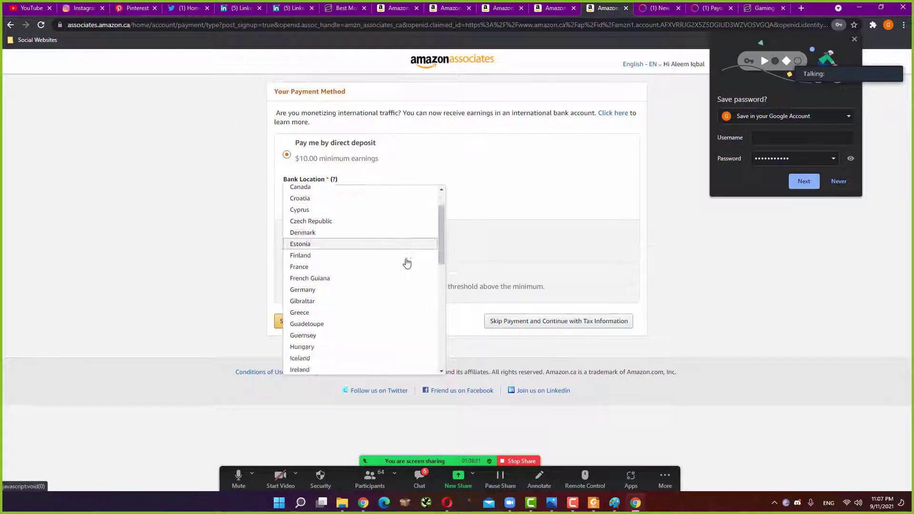
scroll(403, 320, down, 3)
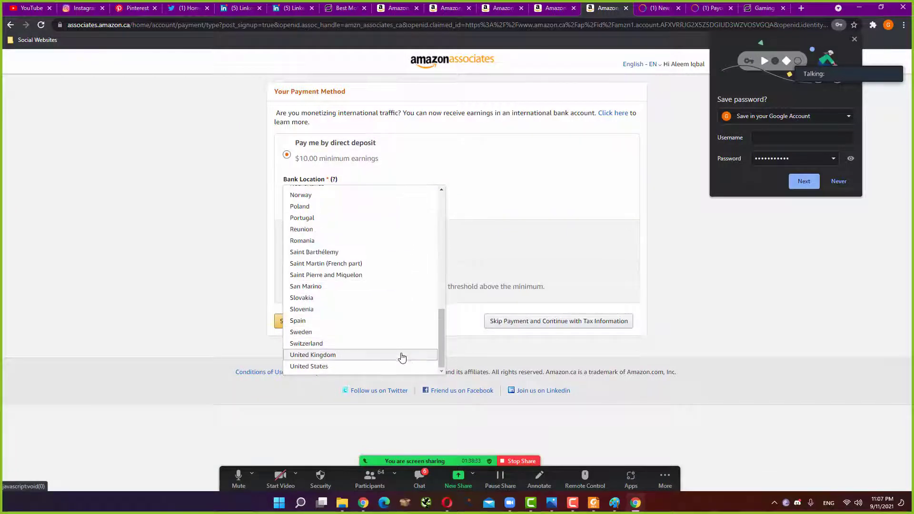
click(408, 368)
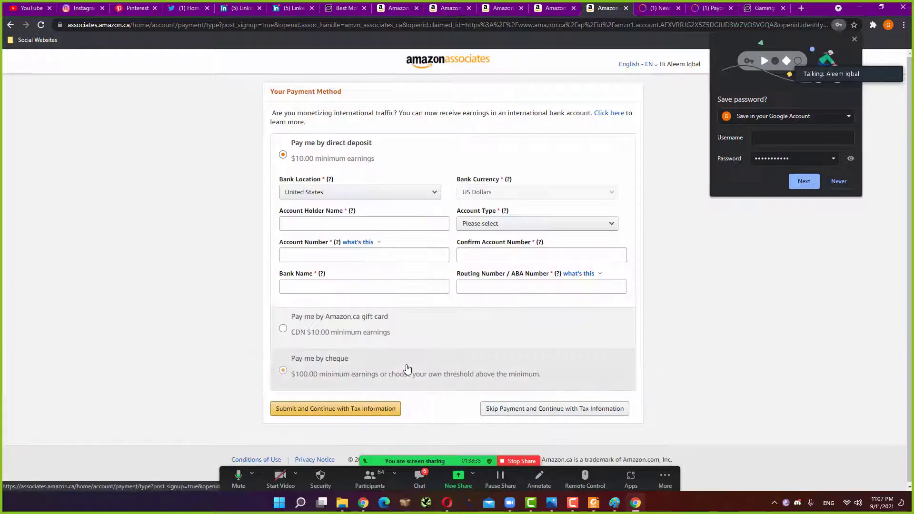
click(498, 478)
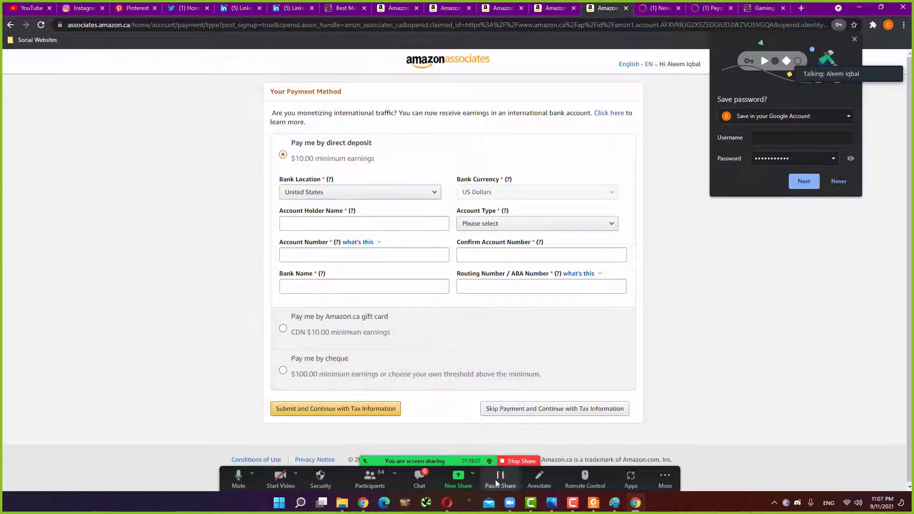
click(575, 506)
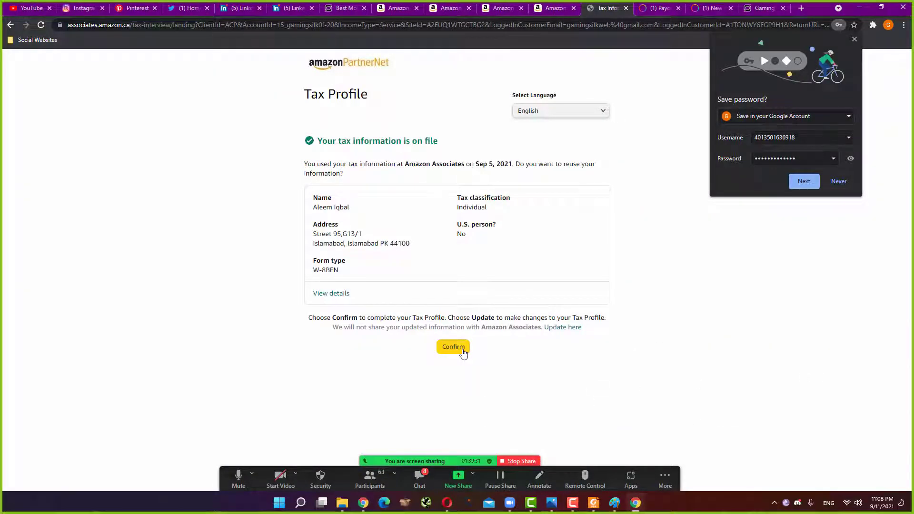
click(453, 348)
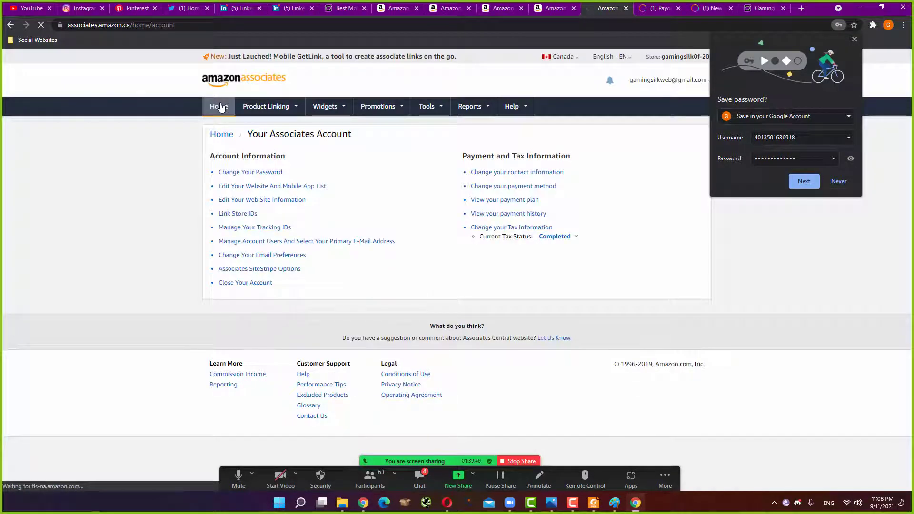
Go to the Associates home, dismiss the save-password prompt, and copy store ID gamingsilk0f-20.
click(220, 106)
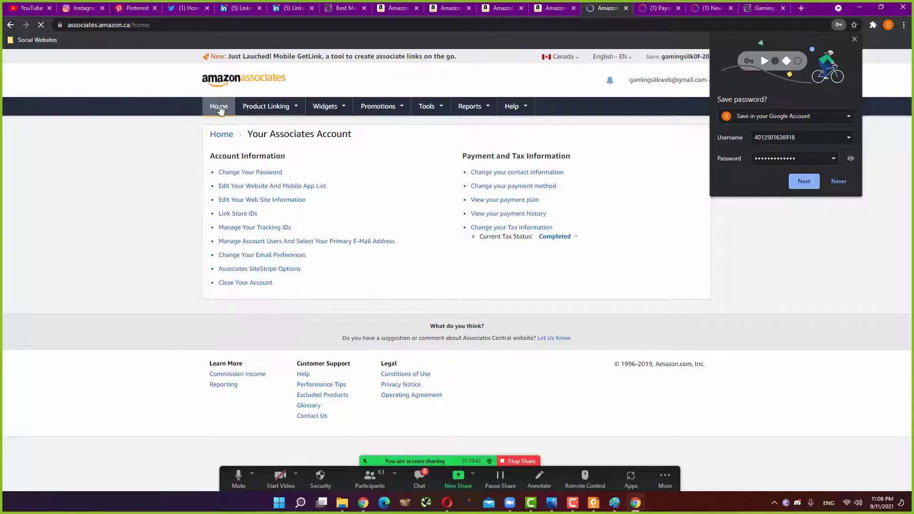
scroll(347, 185, down, 5)
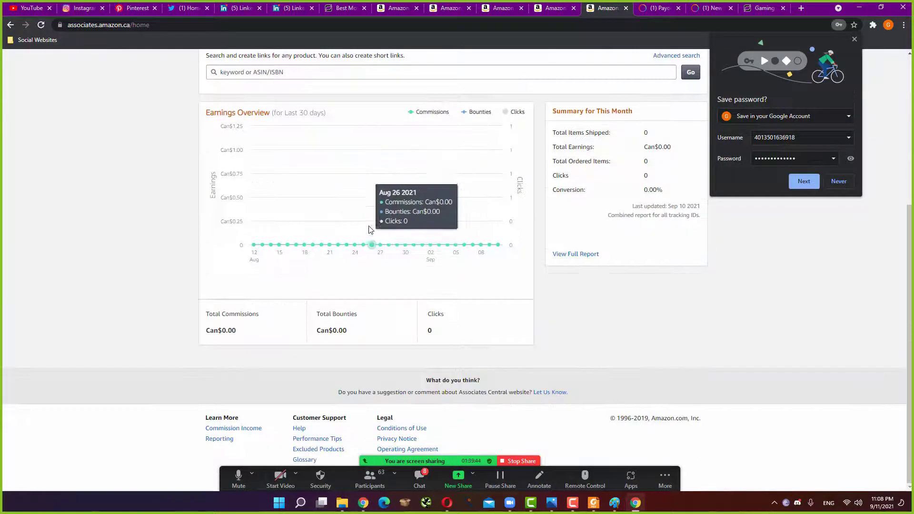
scroll(414, 193, up, 5)
click(852, 43)
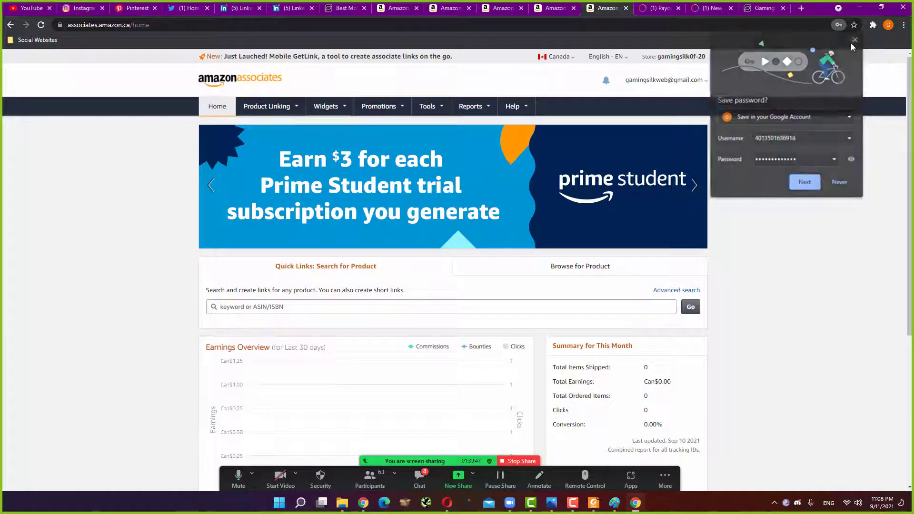
triple_click(659, 56)
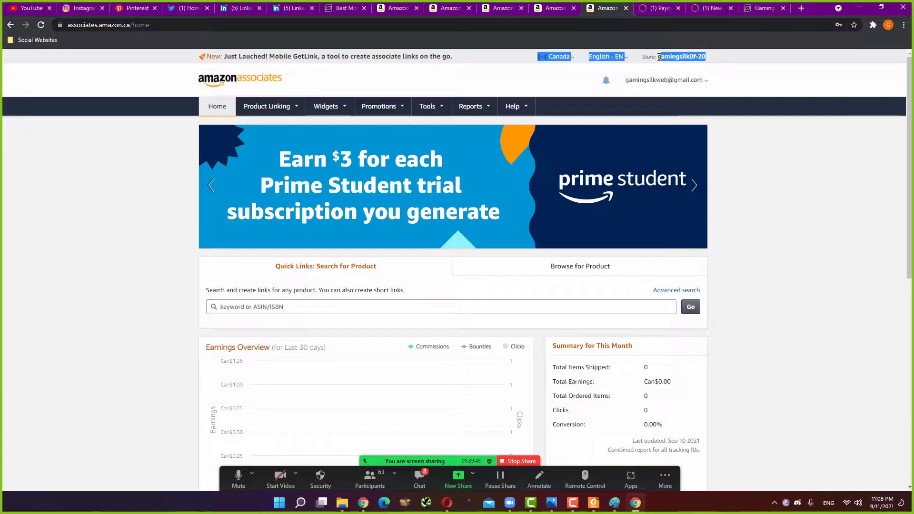
drag(659, 56, 90, 25)
key(ctrl+c)
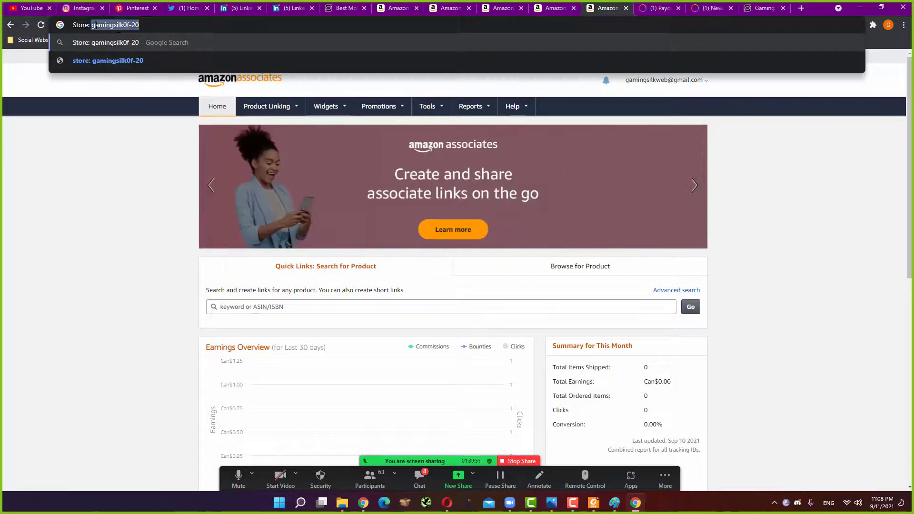
key(BackSpace)
On the Link Stores page, paste store ID gamingsilk0f-20 and link it to the account.
click(557, 7)
click(509, 5)
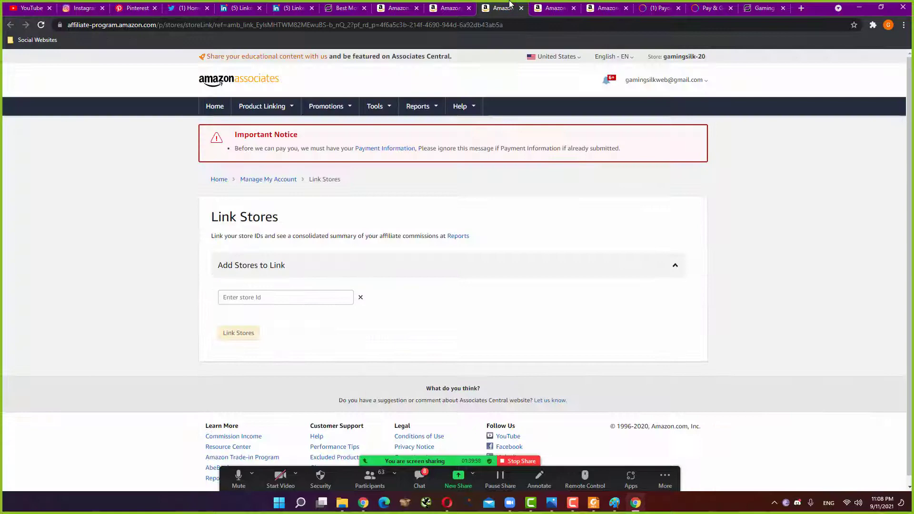
click(534, 7)
click(362, 330)
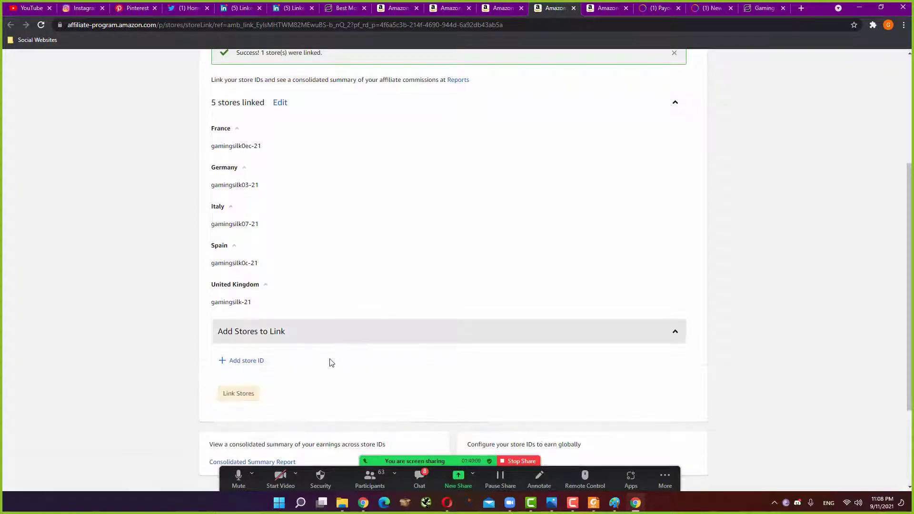
click(245, 360)
click(248, 363)
key(ctrl+v)
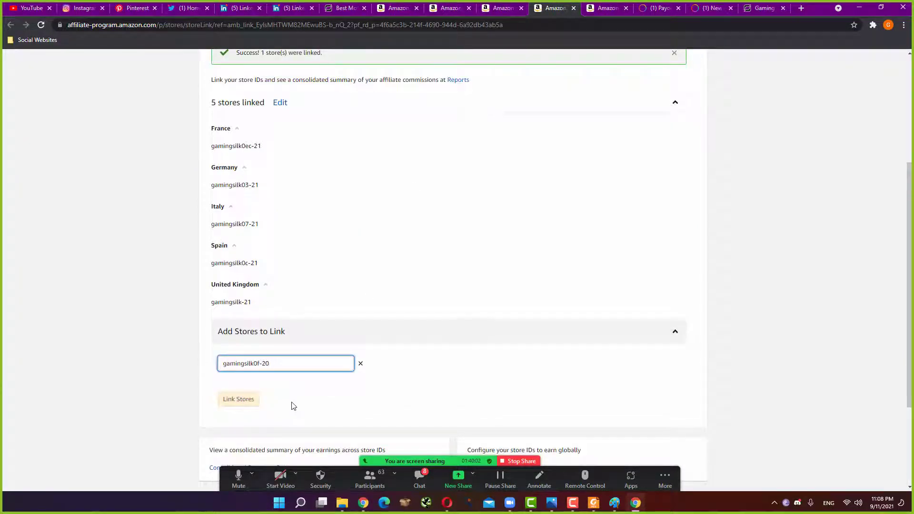
click(281, 405)
click(253, 401)
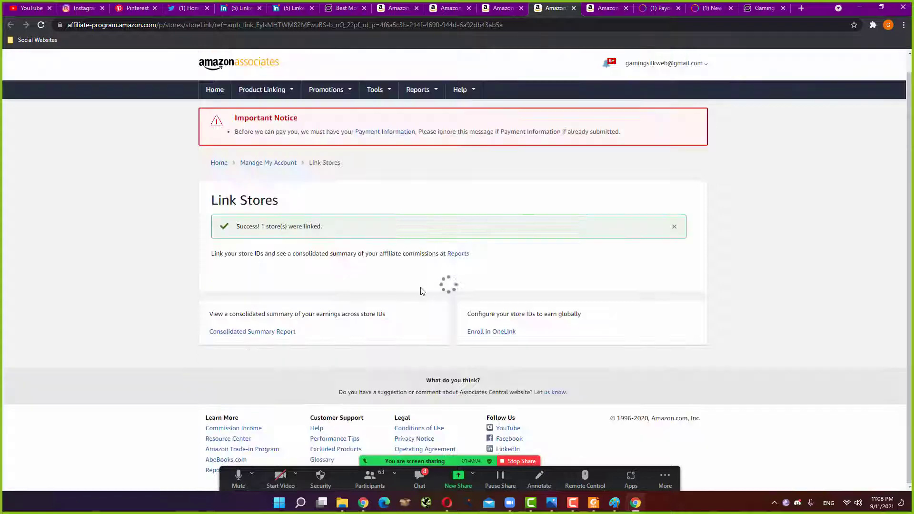
Open the OneLink enrollment page showing the linked countries.
scroll(423, 290, down, 5)
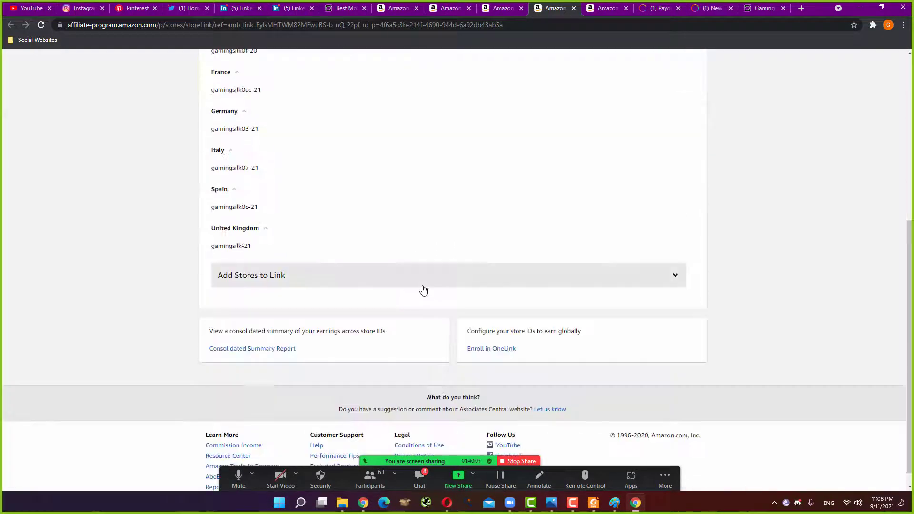
scroll(423, 289, up, 2)
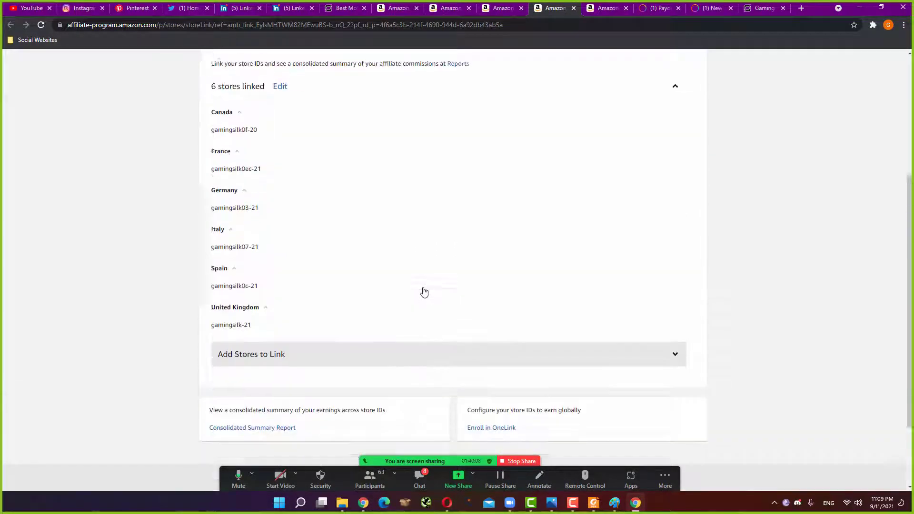
scroll(312, 329, down, 2)
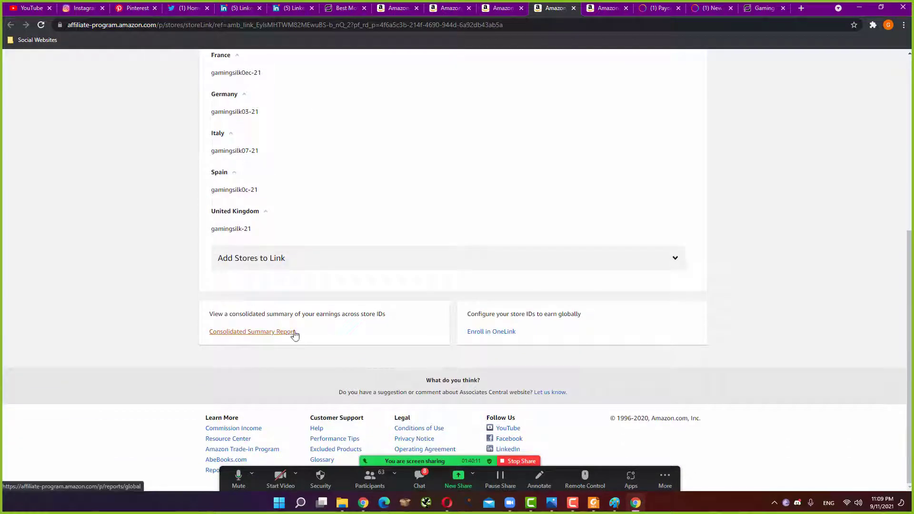
click(500, 337)
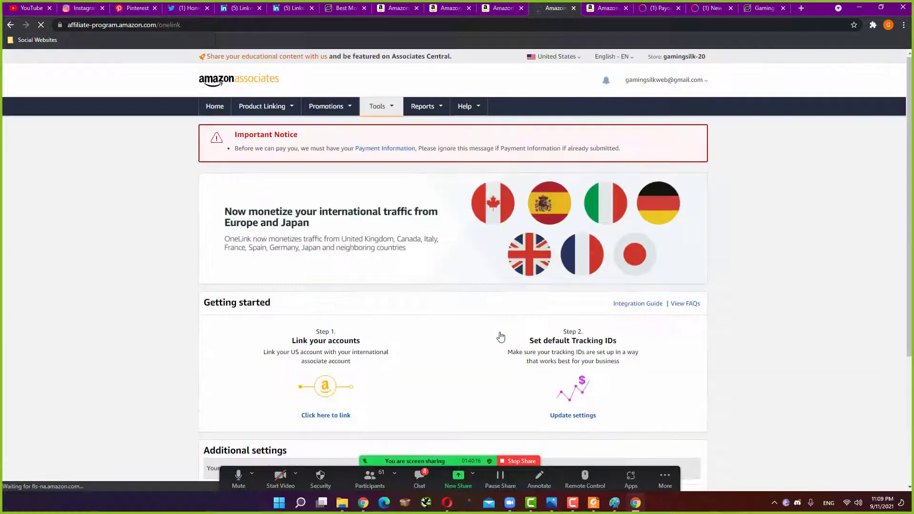
scroll(500, 336, down, 4)
Set default tracking IDs: Canada gamingsilk0f-20, Germany gamingsilk03-21, Spain gamingsilk0c-21.
click(587, 231)
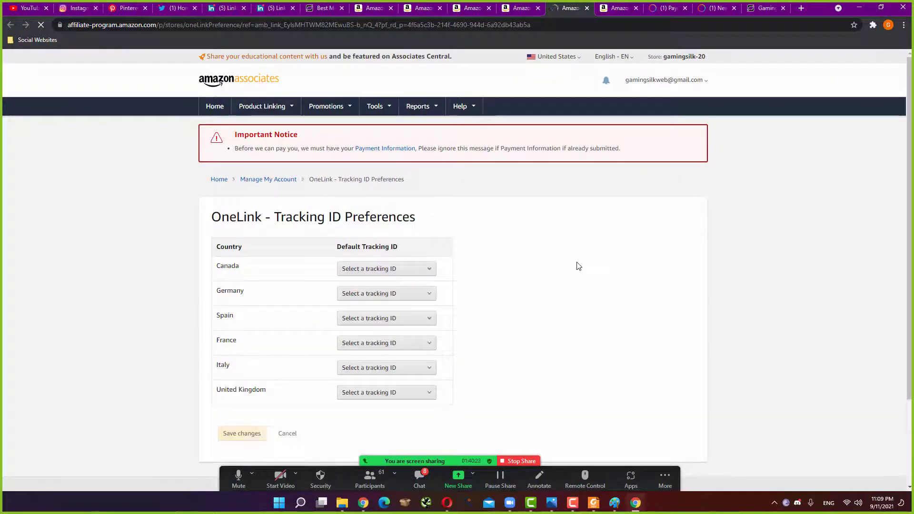
click(410, 273)
click(411, 277)
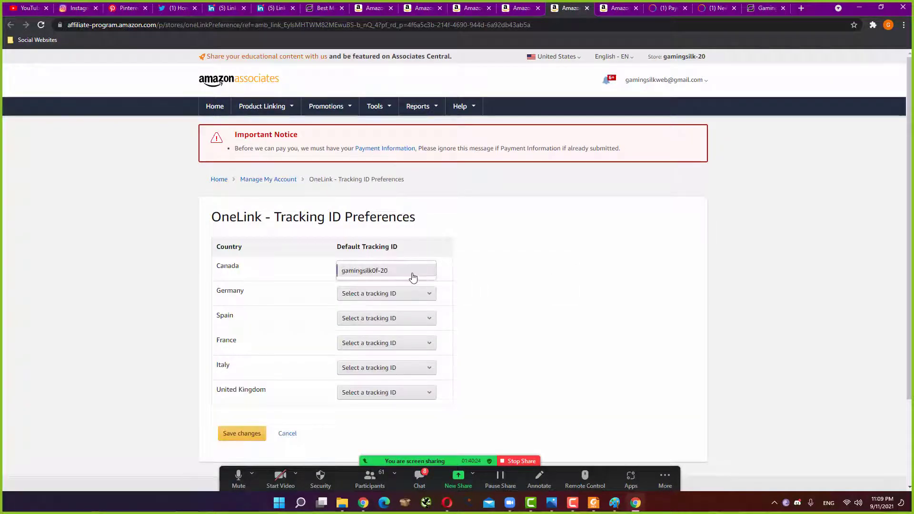
click(412, 294)
click(398, 297)
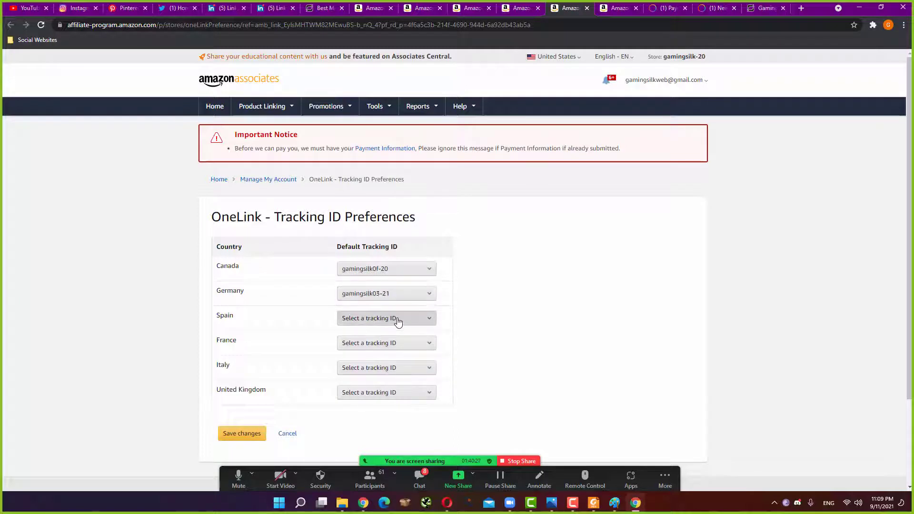
click(396, 320)
click(395, 321)
Set France gamingsilk0ec-21, Italy gamingsilk07-21, United Kingdom gamingsilk-21, and save the changes.
click(397, 343)
click(390, 347)
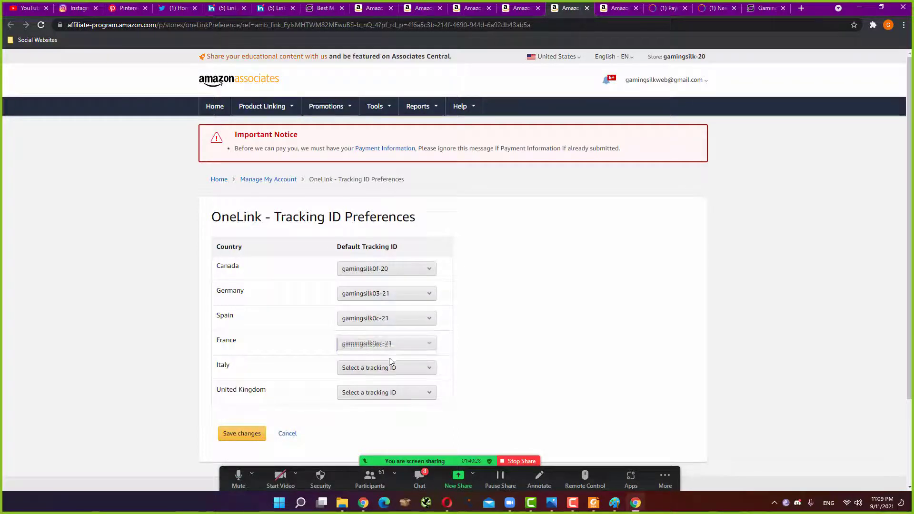
click(383, 369)
click(384, 374)
click(379, 394)
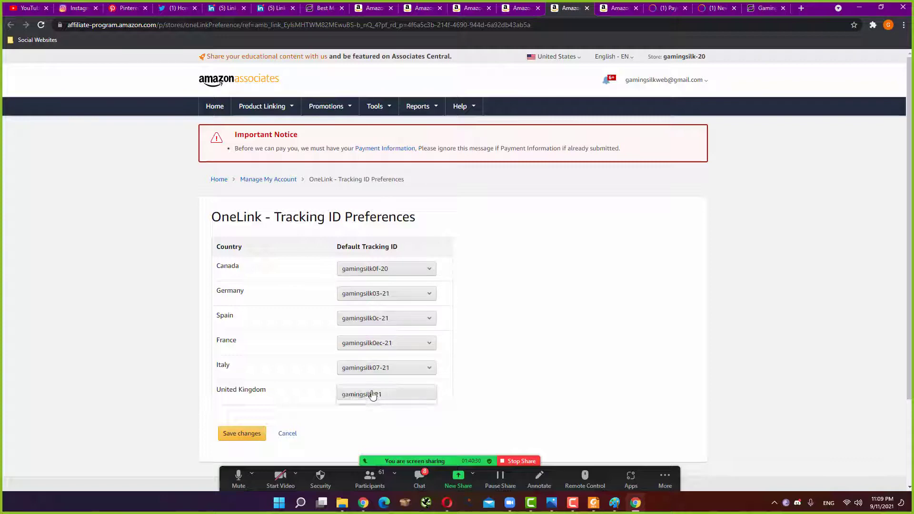
click(377, 394)
click(246, 434)
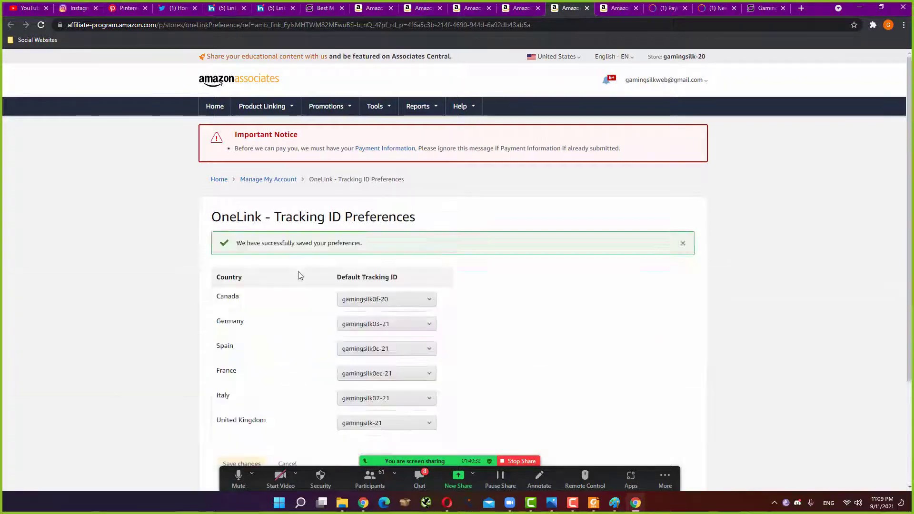
scroll(300, 276, down, 3)
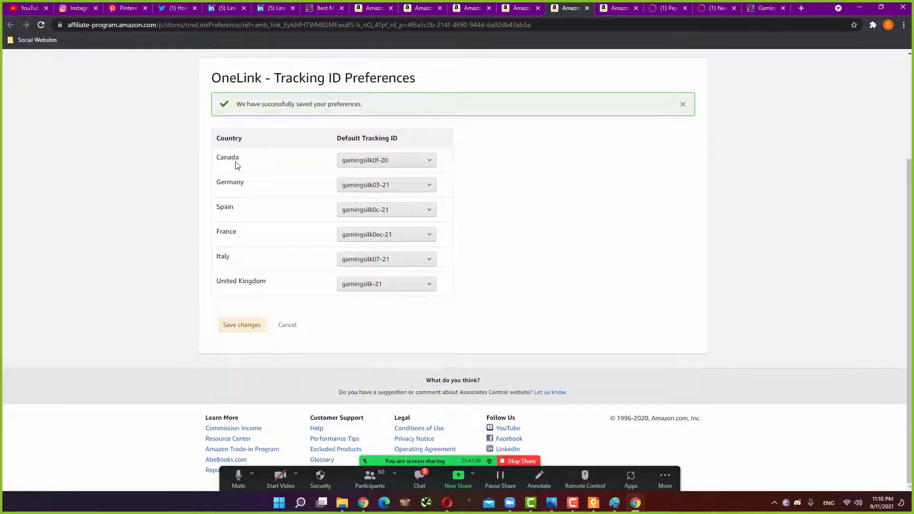
Open the Zoom meeting chat over the saved OneLink tracking ID page.
click(421, 477)
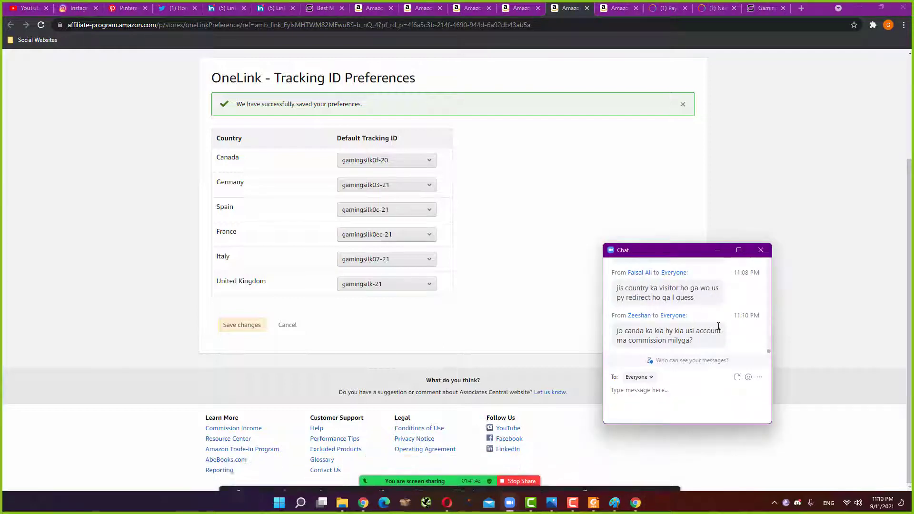
scroll(747, 338, up, 2)
scroll(747, 337, down, 1)
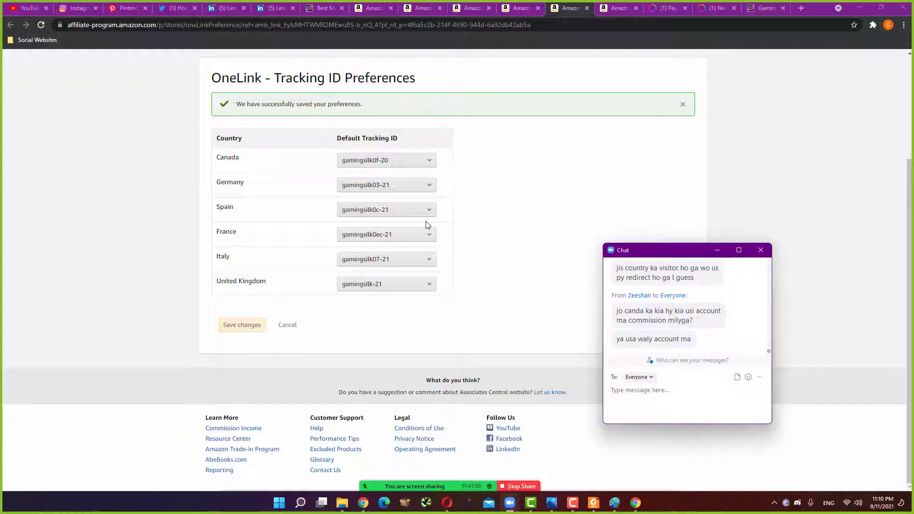
click(443, 216)
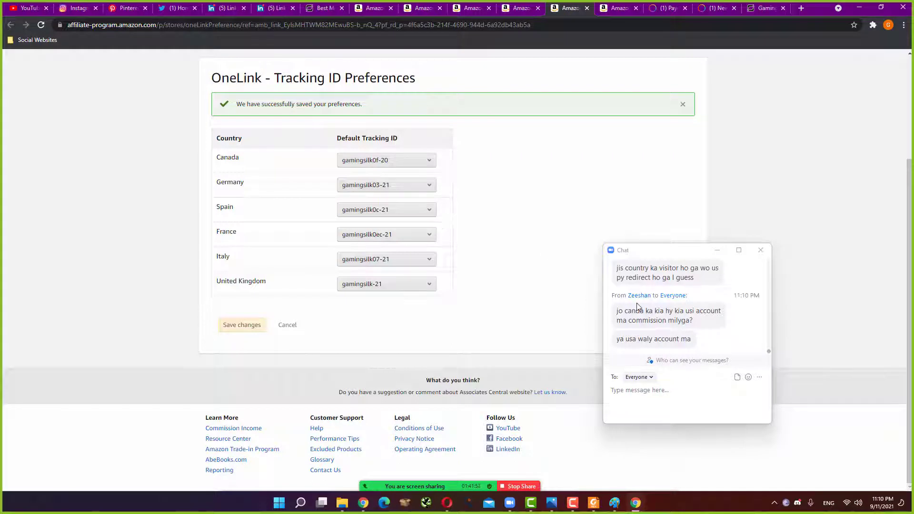
scroll(638, 308, up, 1)
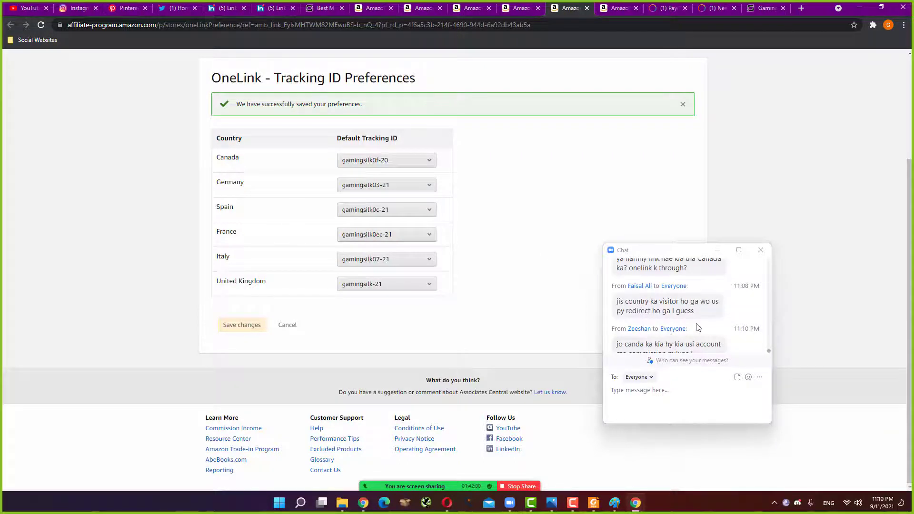
scroll(697, 328, down, 2)
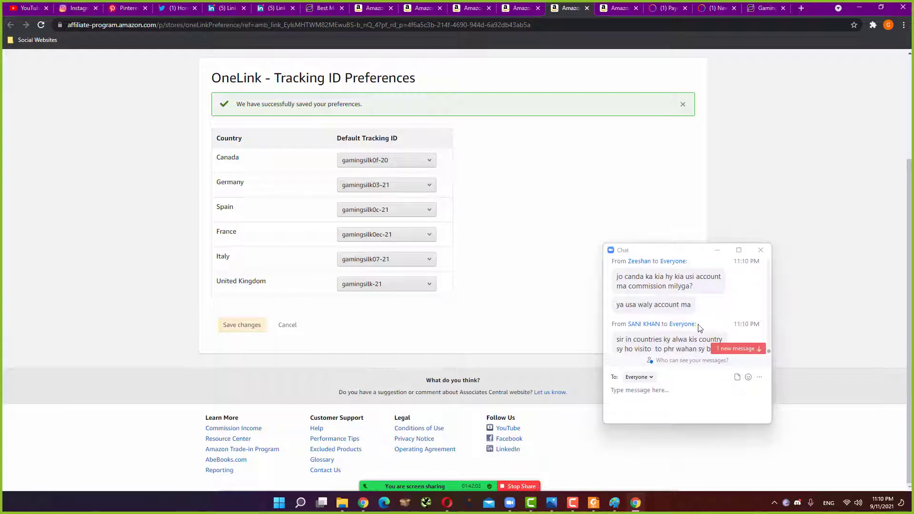
scroll(699, 328, down, 1)
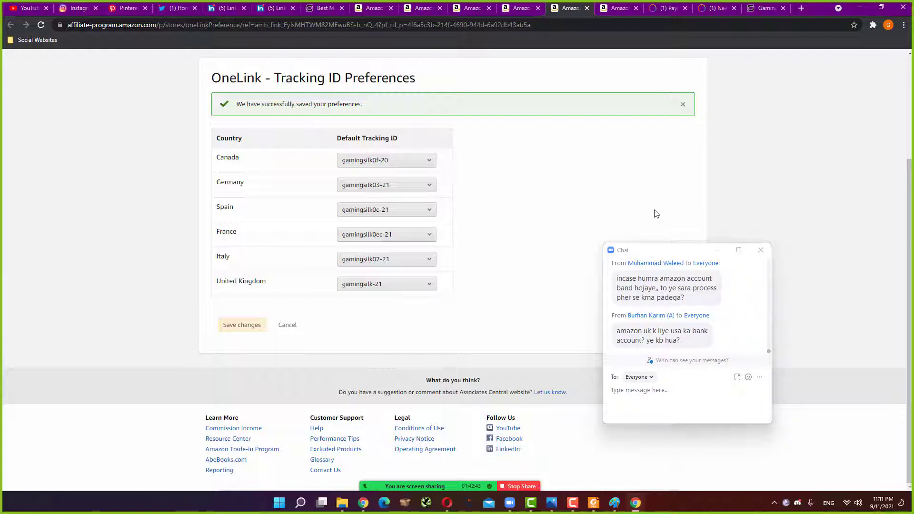
Load geni.us, the Geniuslink homepage, in a new browser tab.
key(ctrl+t)
text(geni)
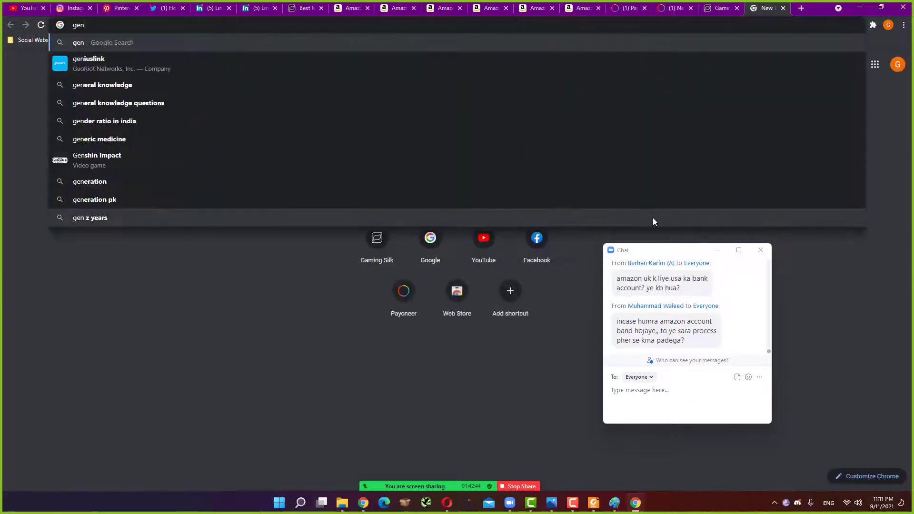
text(.us)
key(Return)
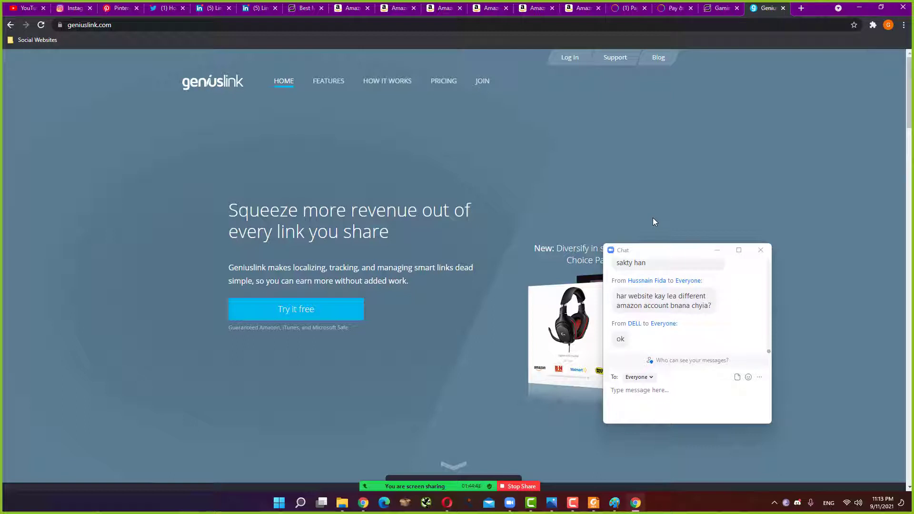
Back in Amazon Associates, go to Manage Your Tracking IDs, which lists gamingsilk-20.
click(350, 8)
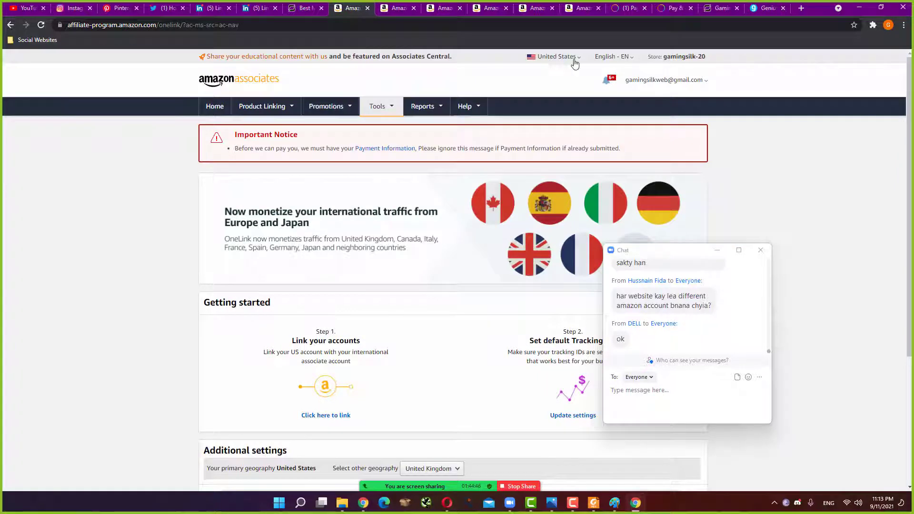
mouse_move(637, 81)
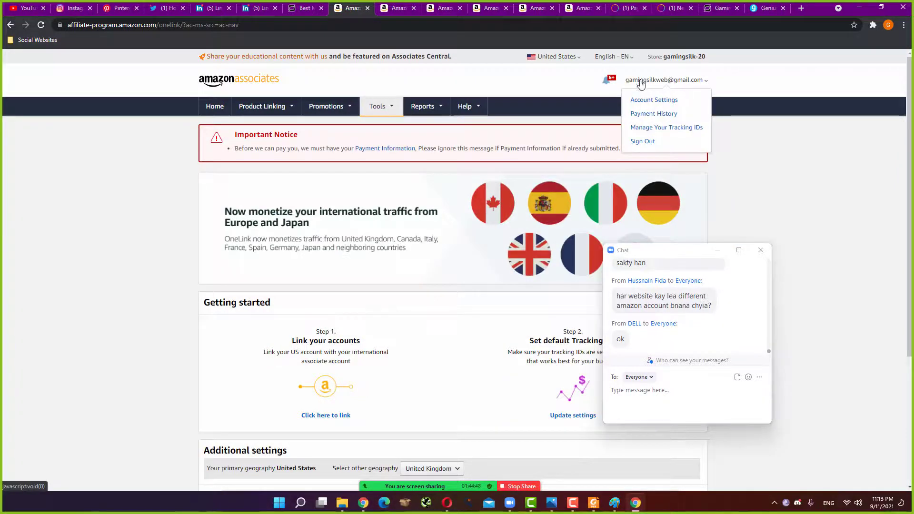
click(646, 130)
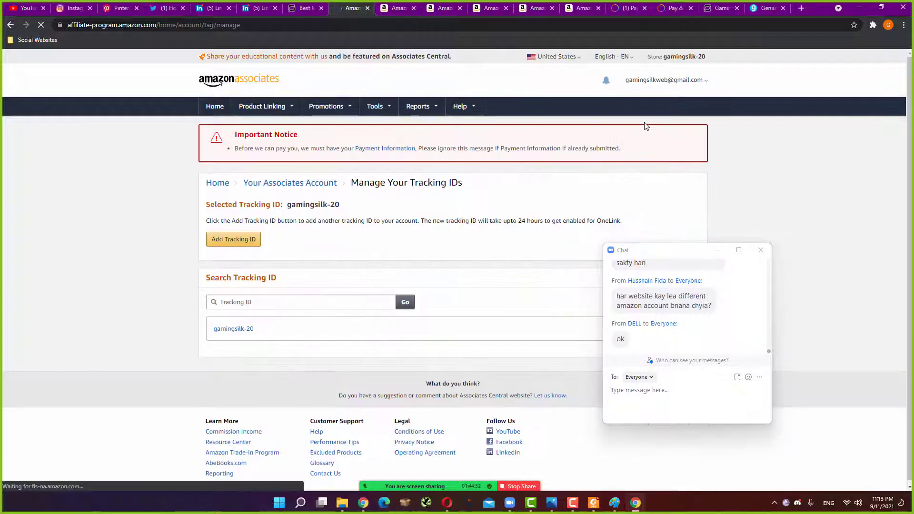
Start the Add Tracking ID form, then close it without creating a new ID.
click(257, 242)
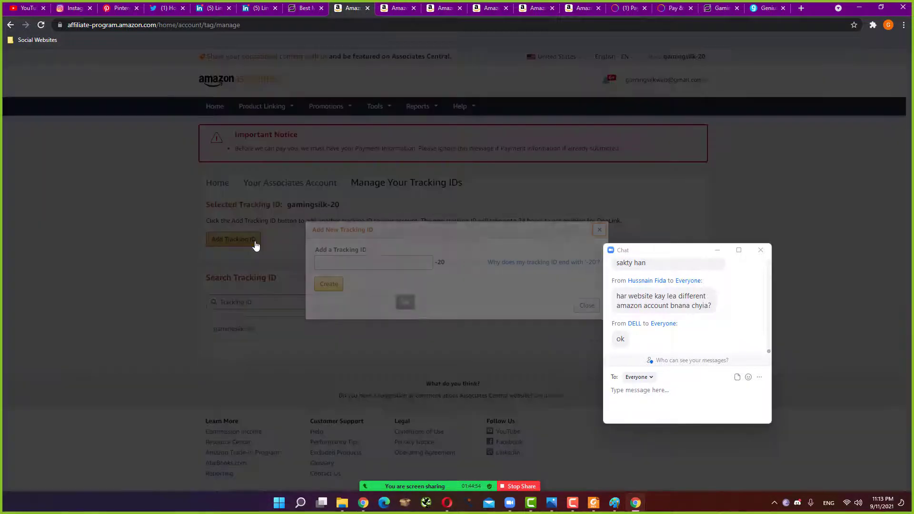
click(382, 261)
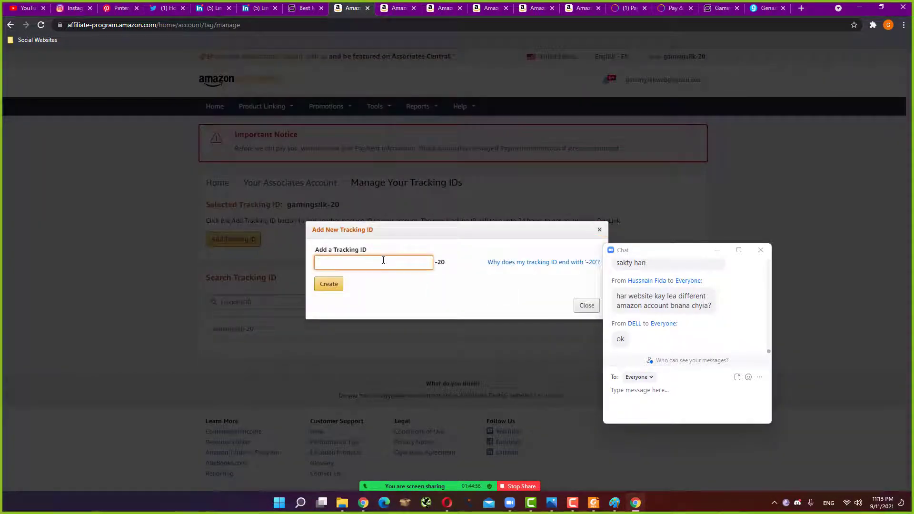
click(580, 307)
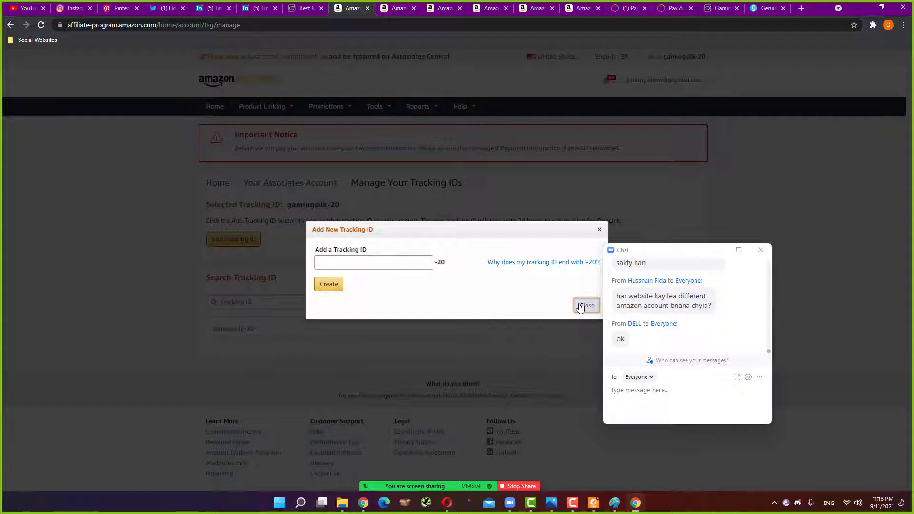
click(581, 308)
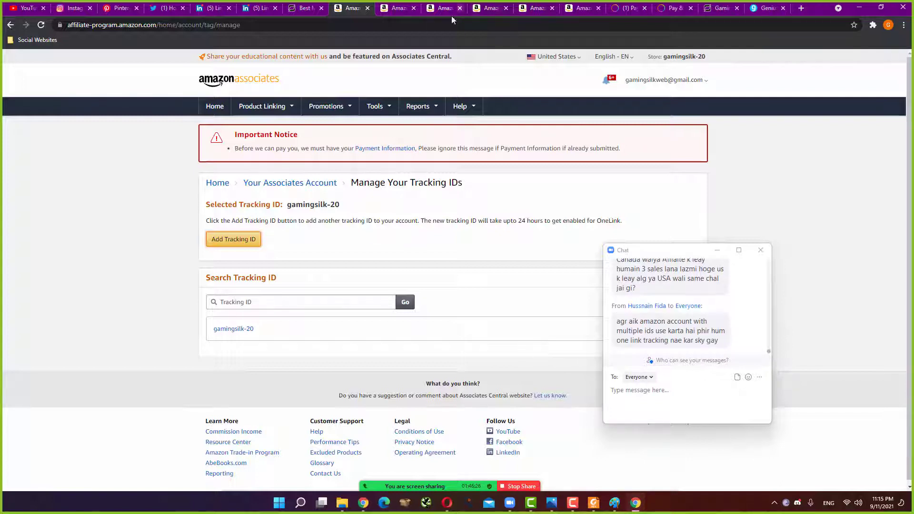
Minimize the Opera Downloads window from the taskbar so Chrome is back in front.
click(360, 505)
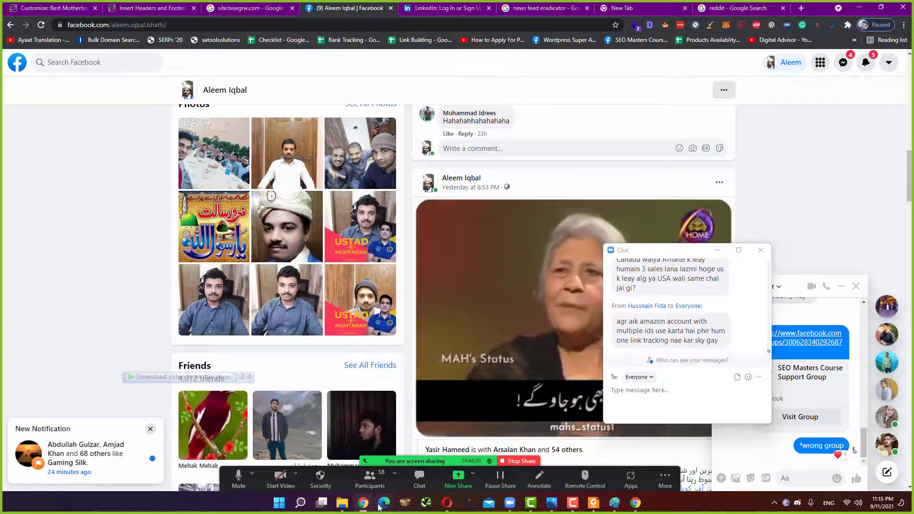
click(364, 503)
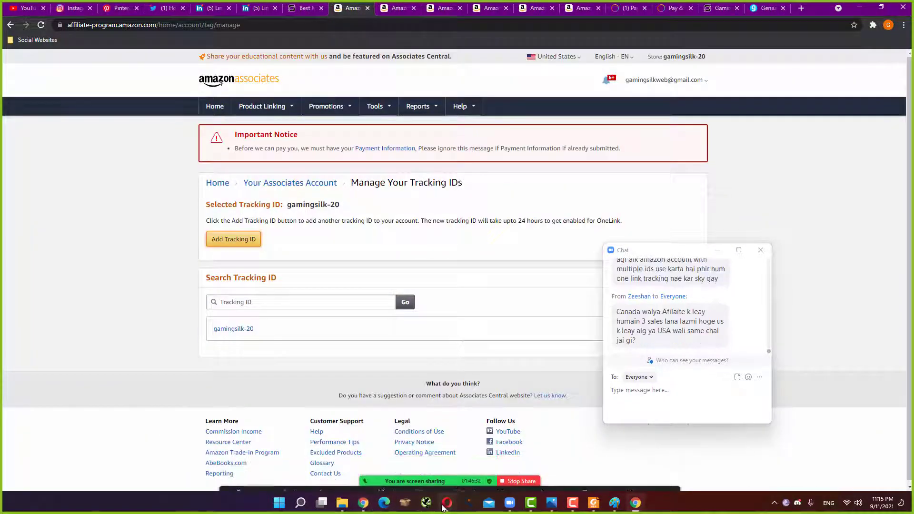
click(444, 504)
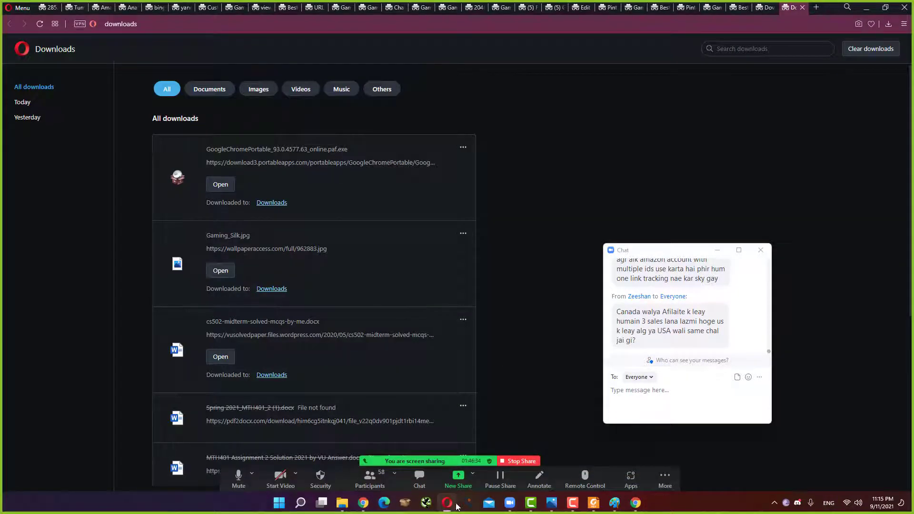
click(446, 505)
Open the Gaming Silk site and its Best Motherboards for Ryzen 5 3600 article.
key(ctrl+t)
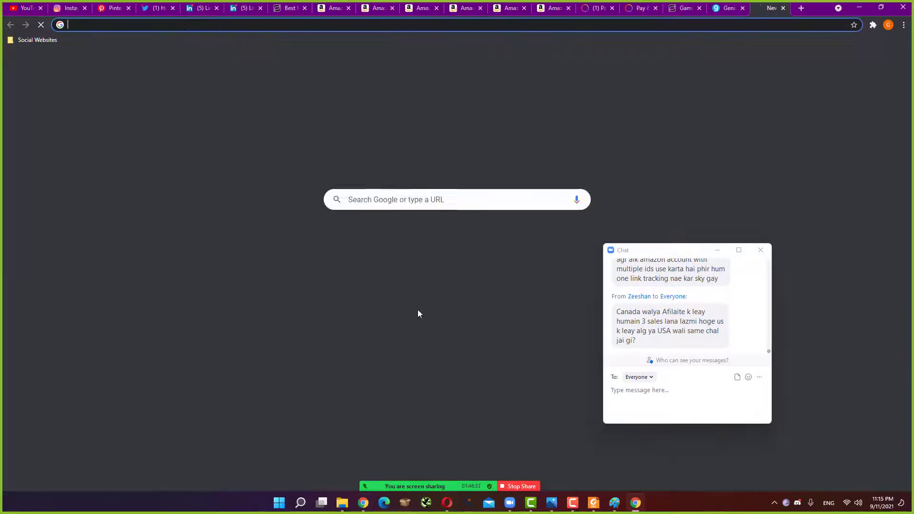
text(gam)
key(Return)
click(418, 309)
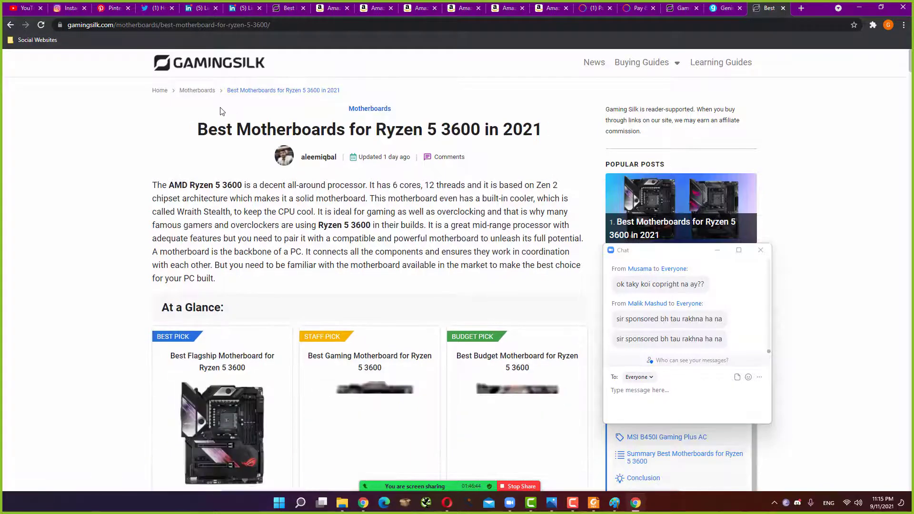
Go to gamingsilk.com/wp-admin in another new tab to reach the WordPress login.
key(ctrl+t)
text(gami)
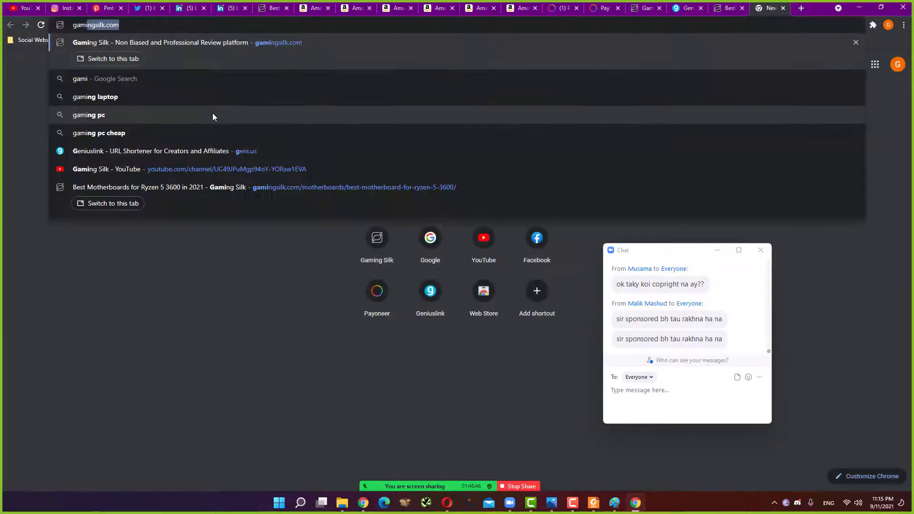
text(ngsilk.com)
key(Down)
key(Down)
key(Up)
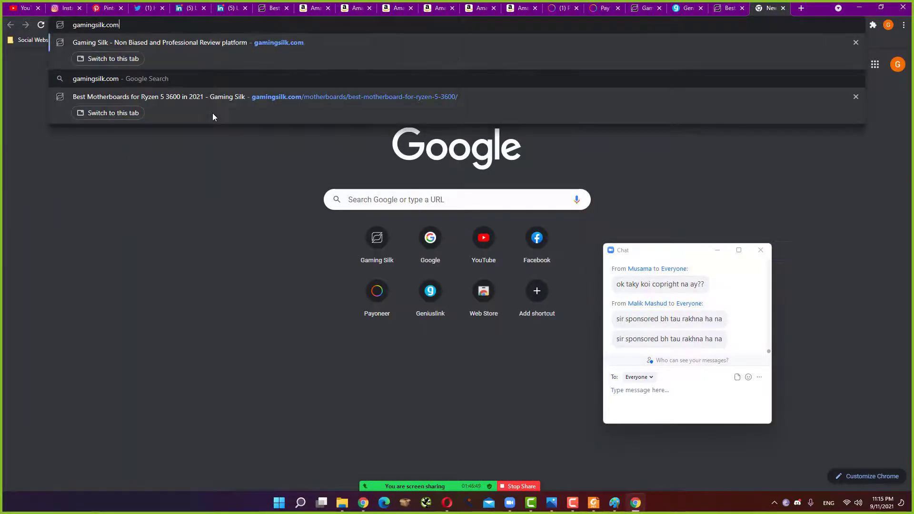
text(/wp-a)
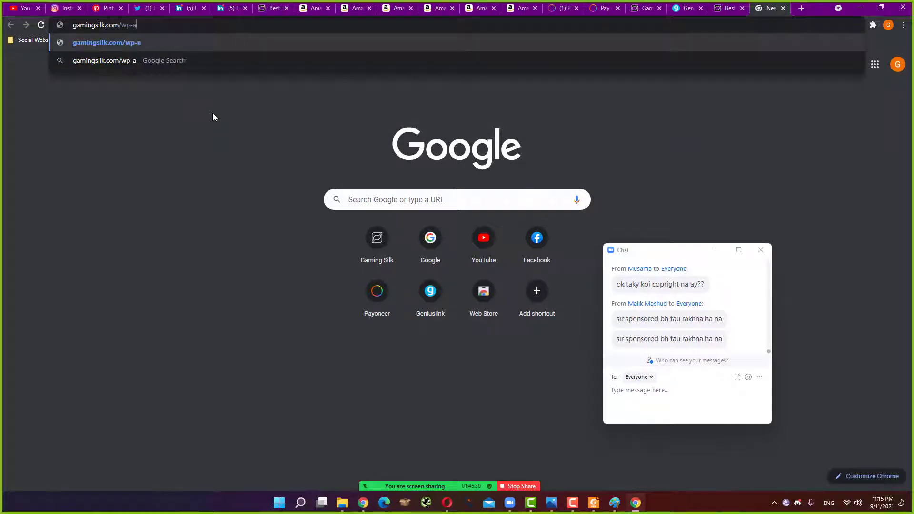
text(dmin)
key(Return)
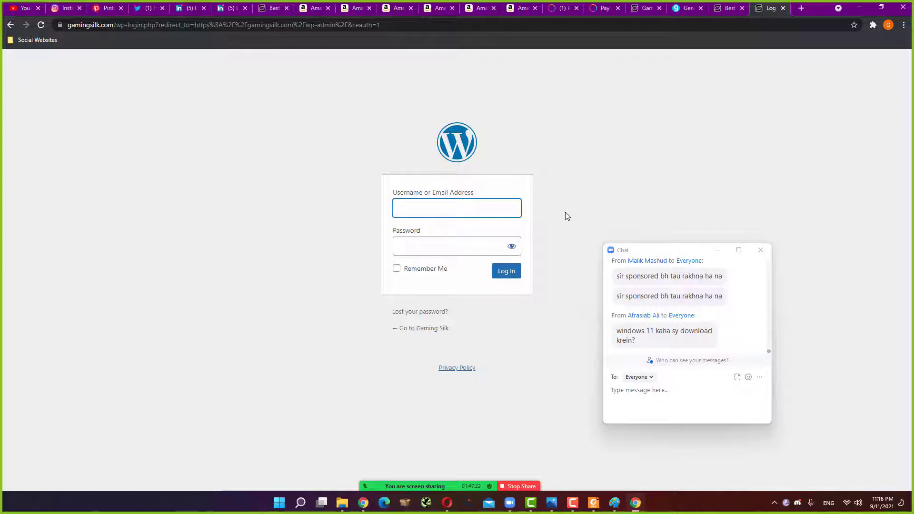
Open getintopc.com in a new tab and search the site for 'Windows 11'.
key(ctrl+t)
text(get)
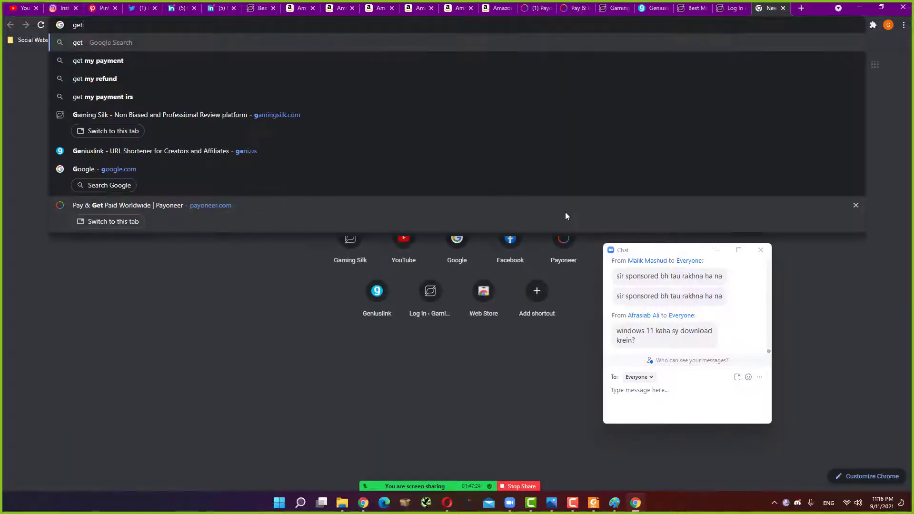
text(intopc.com)
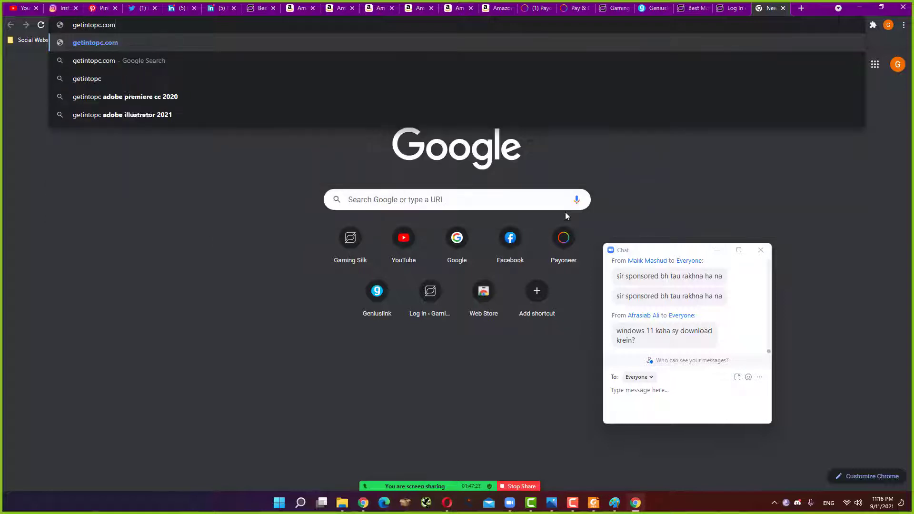
key(Return)
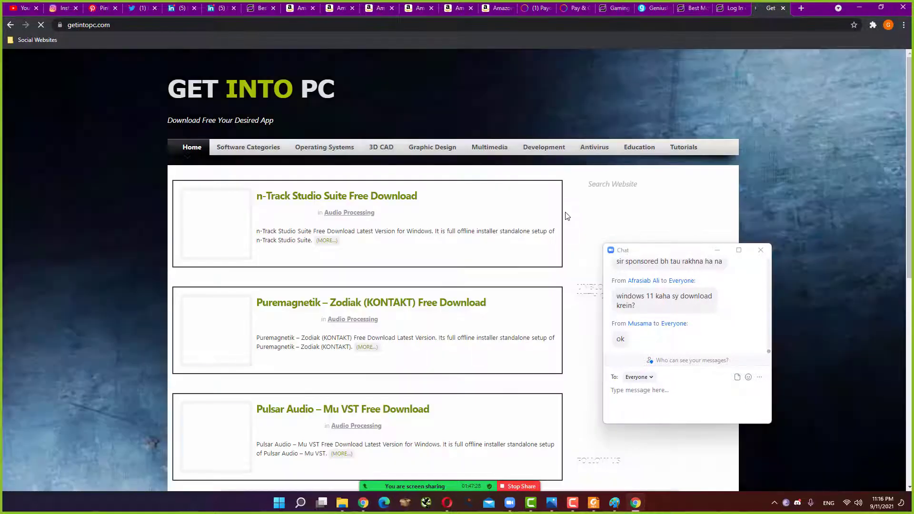
click(606, 194)
text(W)
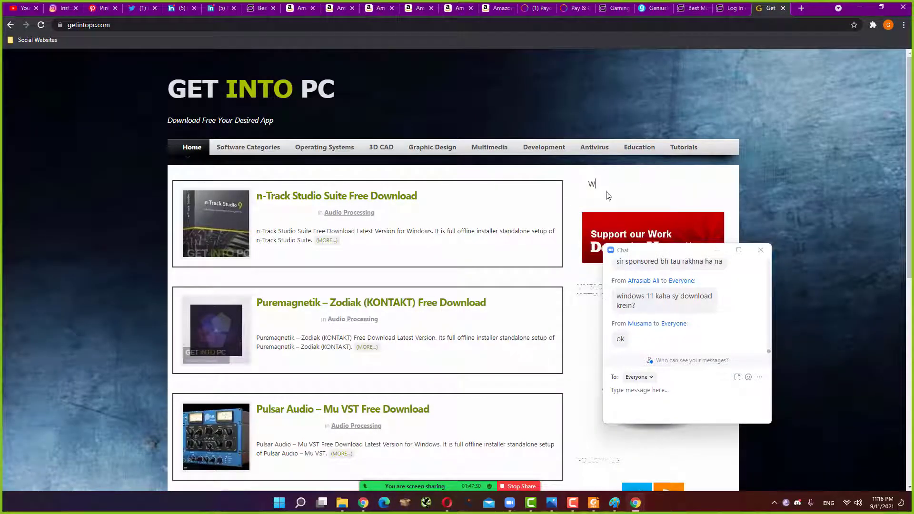
text(indows 11)
key(Return)
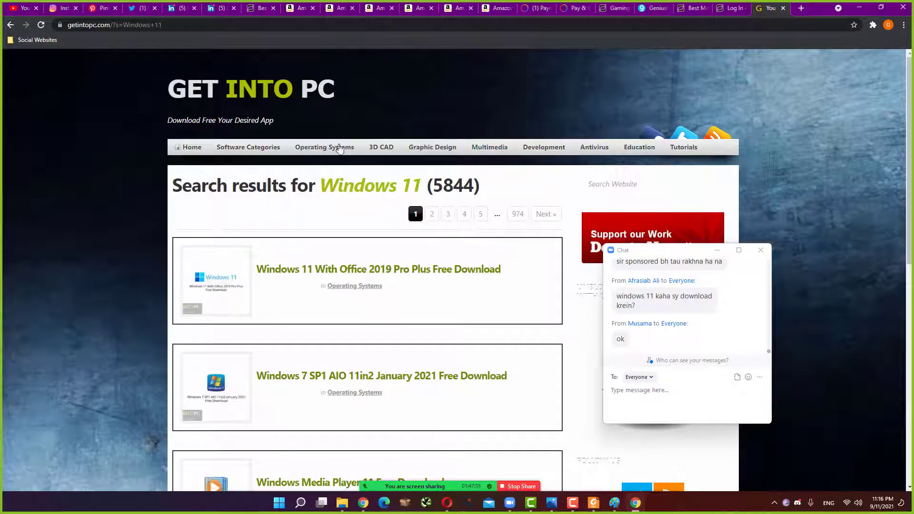
Browse the results and page 2, then close the Get Into PC tab.
scroll(436, 268, down, 9)
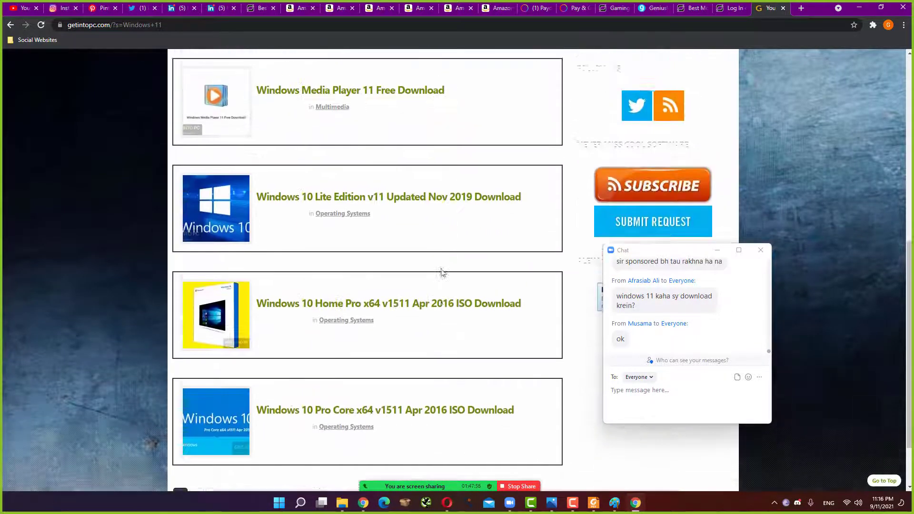
scroll(442, 272, up, 9)
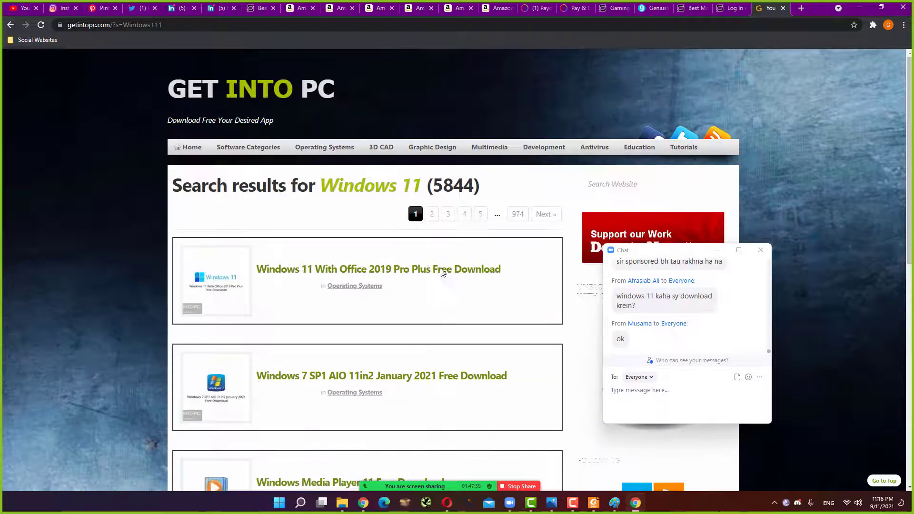
scroll(442, 272, down, 5)
scroll(442, 272, down, 5)
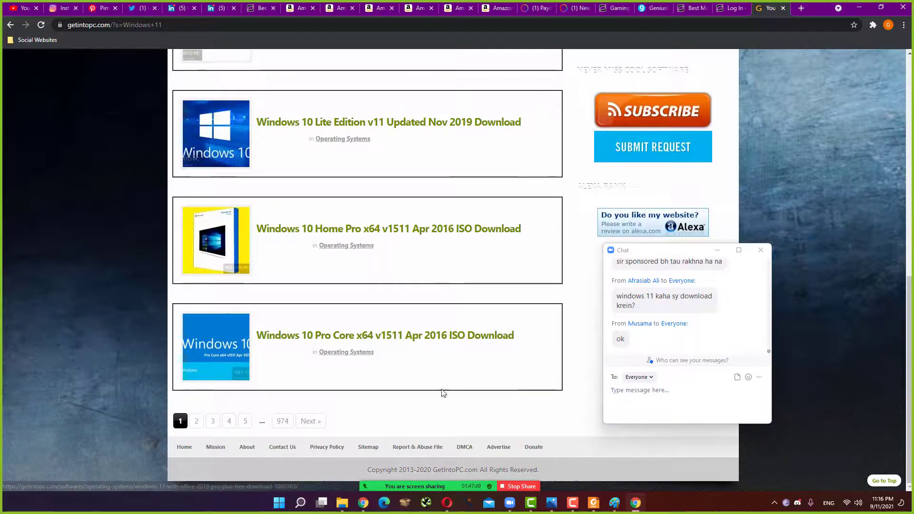
click(320, 422)
scroll(371, 390, down, 6)
scroll(374, 386, up, 5)
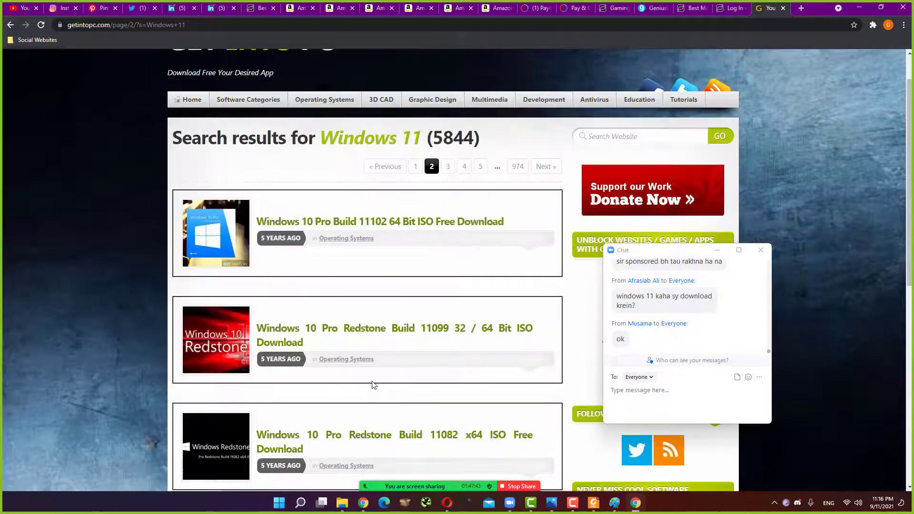
scroll(375, 383, down, 6)
scroll(374, 382, down, 3)
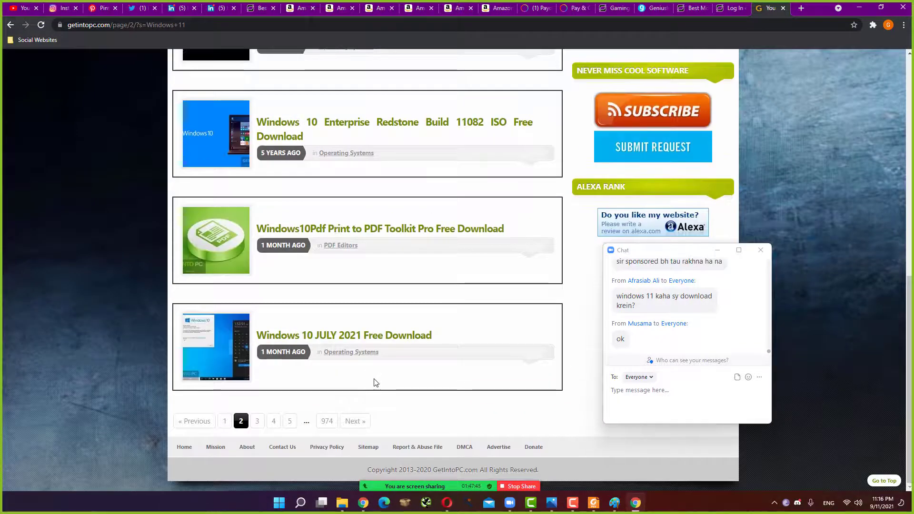
key(ctrl+w)
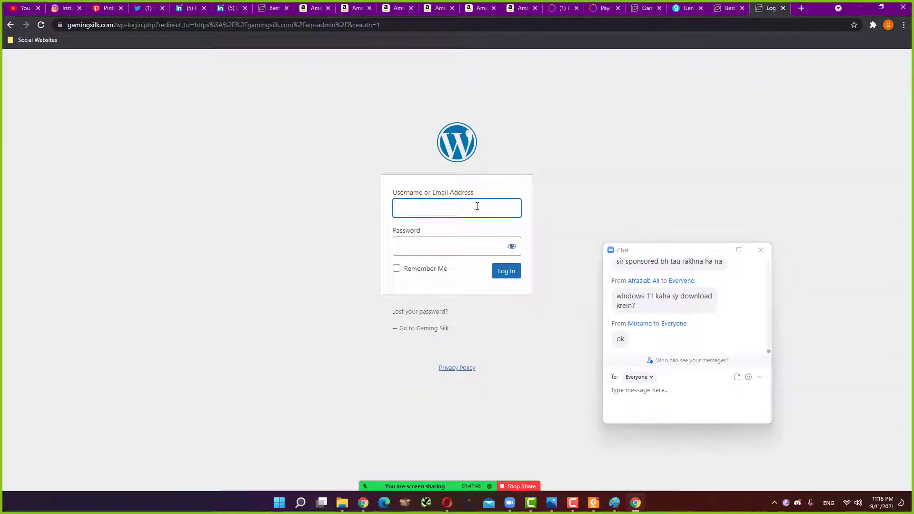
Enter the WordPress username and password on the login form and submit it.
key(ctrl+t)
key(ctrl+w)
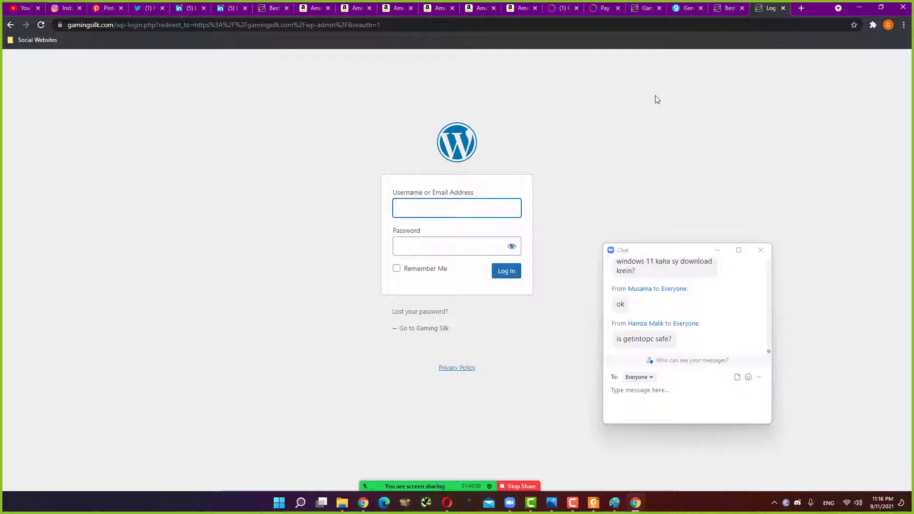
key(Tab)
text(*****)
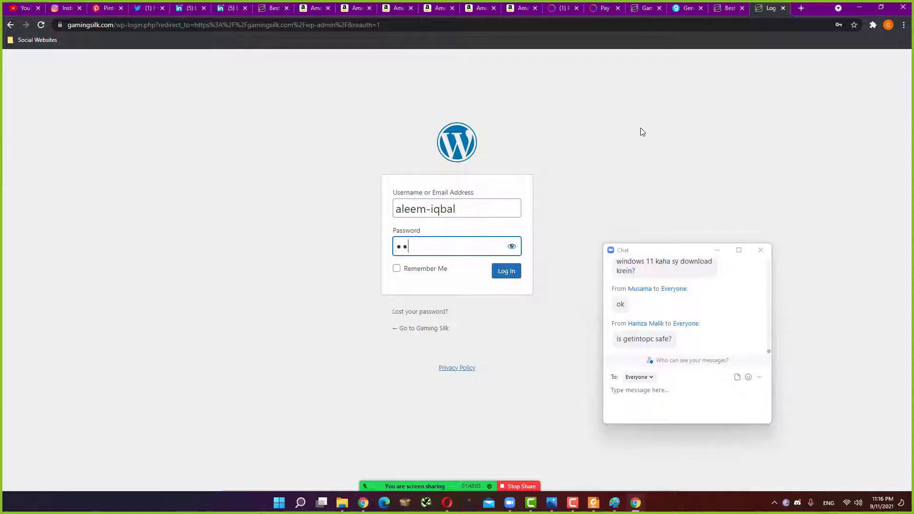
text(************)
key(Return)
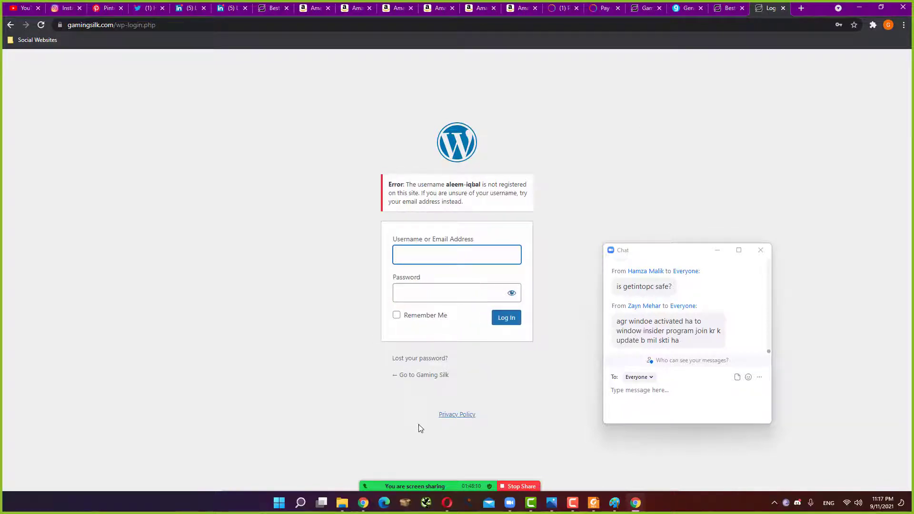
In the signed-in Chrome window, load gamingsilk.com and open the featured Ryzen 5 3600 motherboard article.
click(369, 502)
click(369, 502)
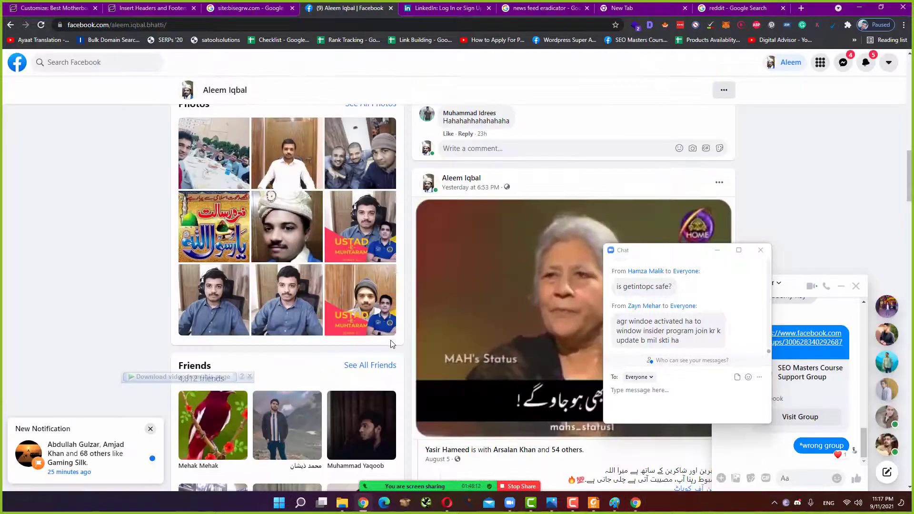
text(gamingsilk.com)
key(alt+Tab)
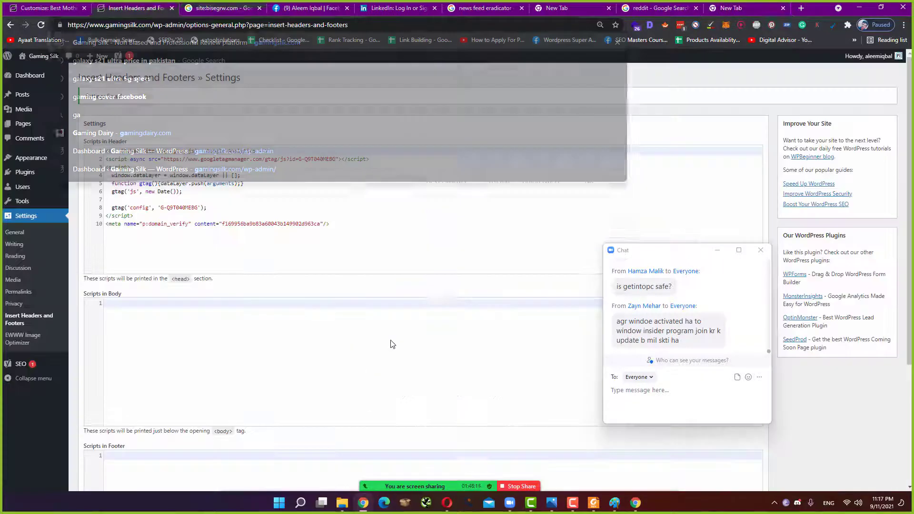
key(alt+Tab)
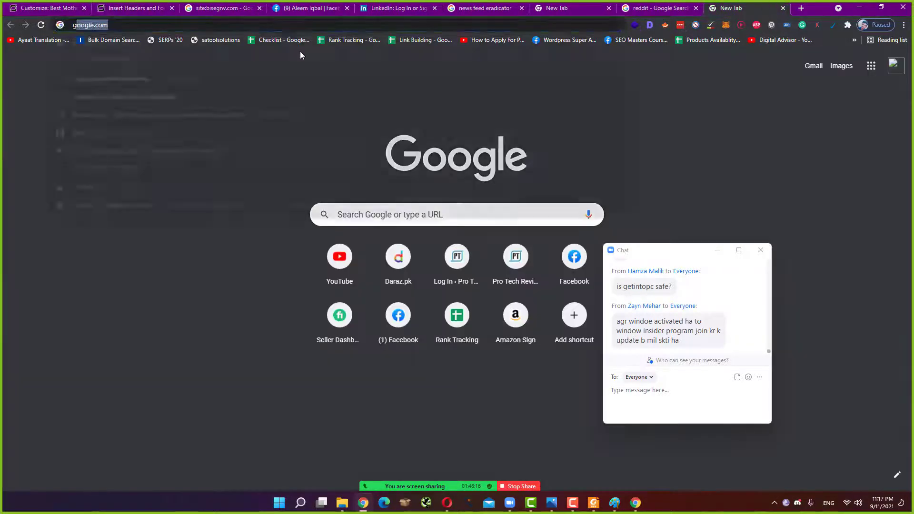
key(Return)
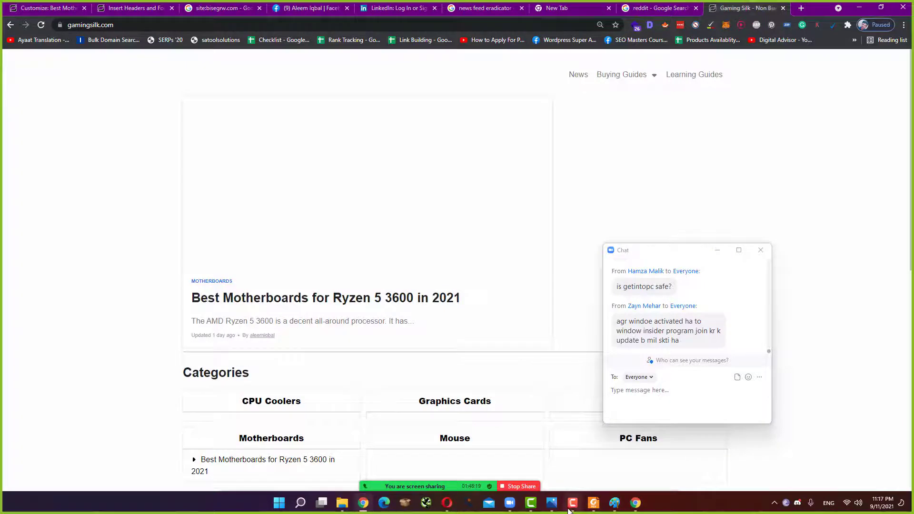
click(570, 507)
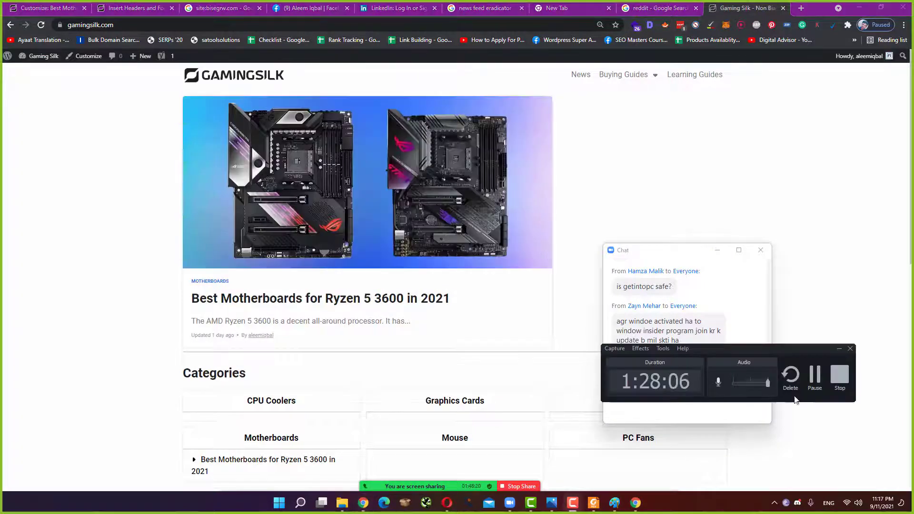
click(837, 349)
click(437, 204)
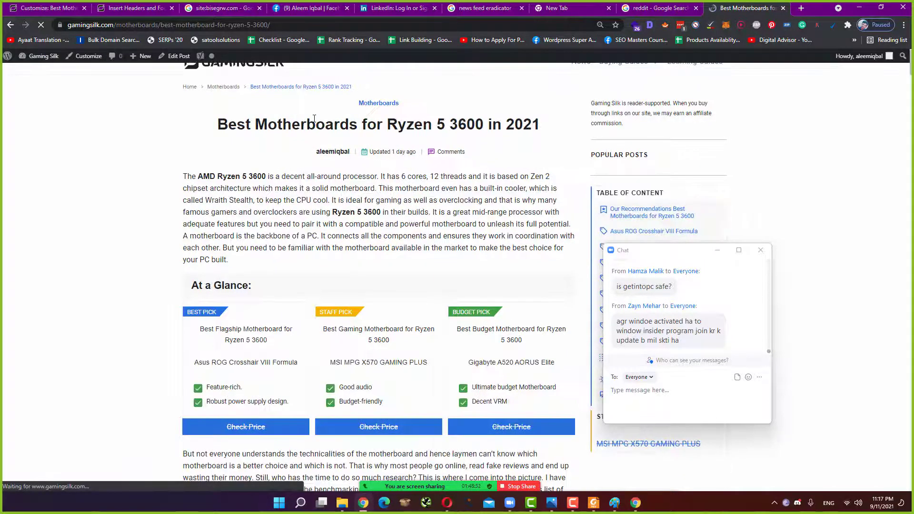
Edit the post, add '( Amazon )' after 'AMD Ryzen 5 3600' in the intro, and reselect the product name.
click(182, 57)
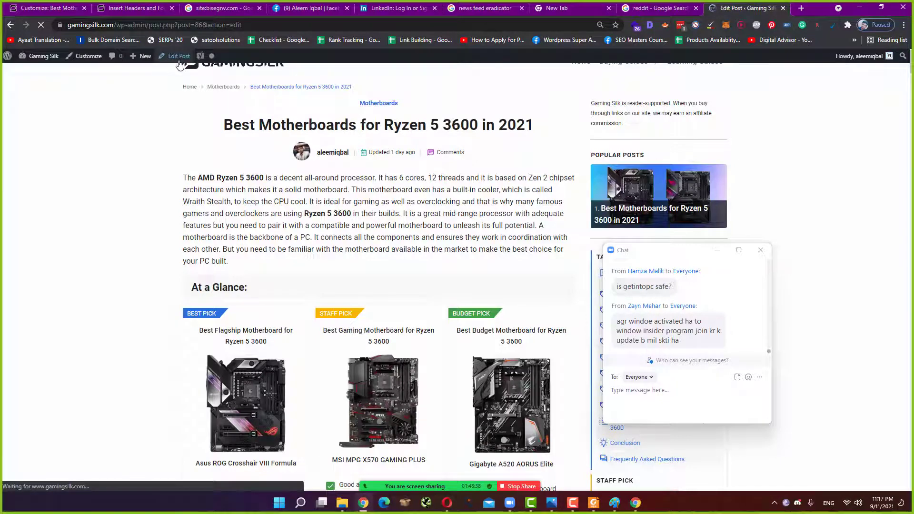
drag(221, 168, 282, 170)
click(282, 171)
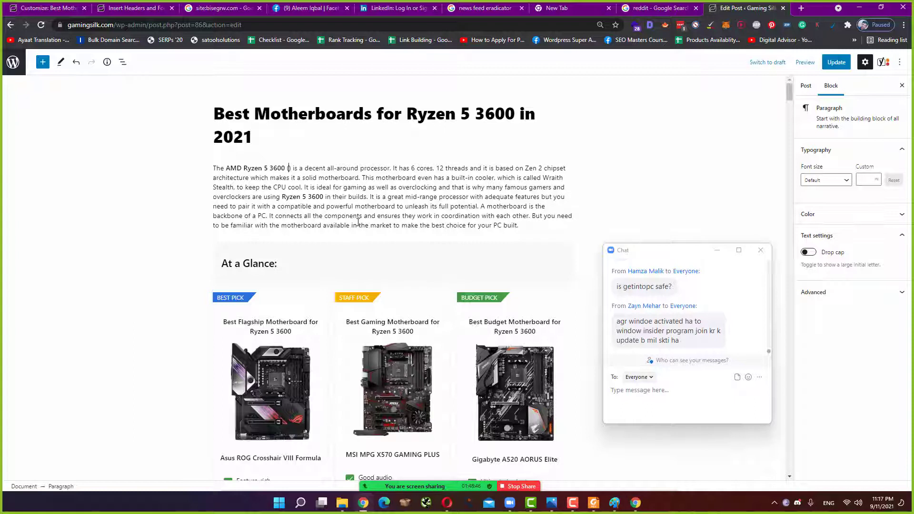
text())
key(Left)
text(Amazon)
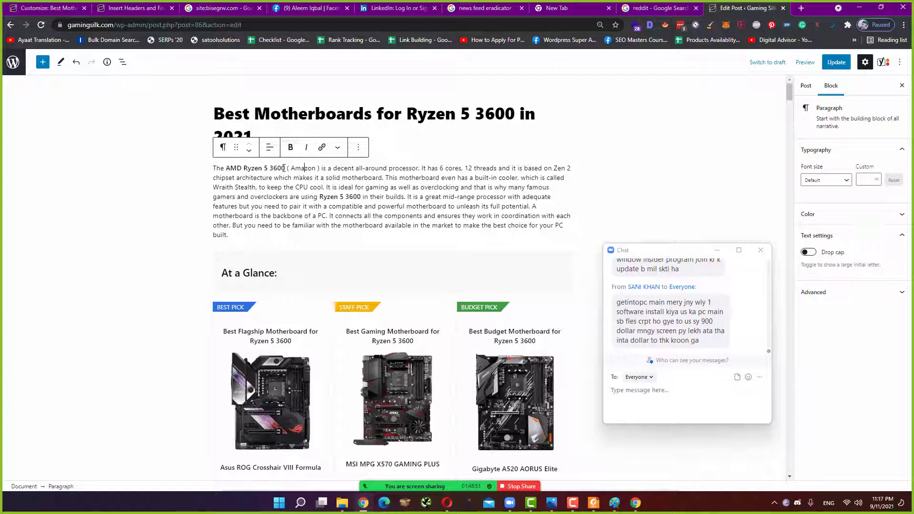
drag(285, 168, 227, 170)
Search the product name plus 'amazon', open the AMD Ryzen 5 3600 Amazon listing, and select its ASIN.
key(ctrl+c)
key(ctrl+t)
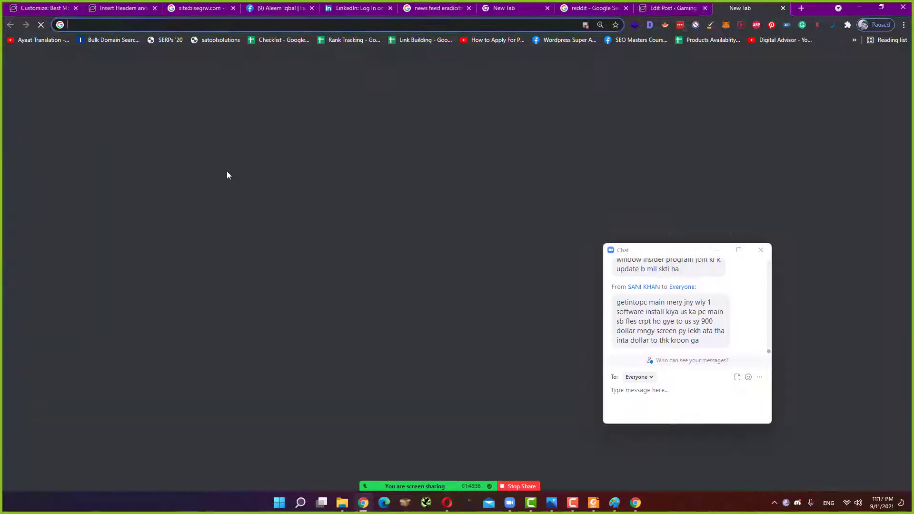
key(ctrl+v)
text(amazoin)
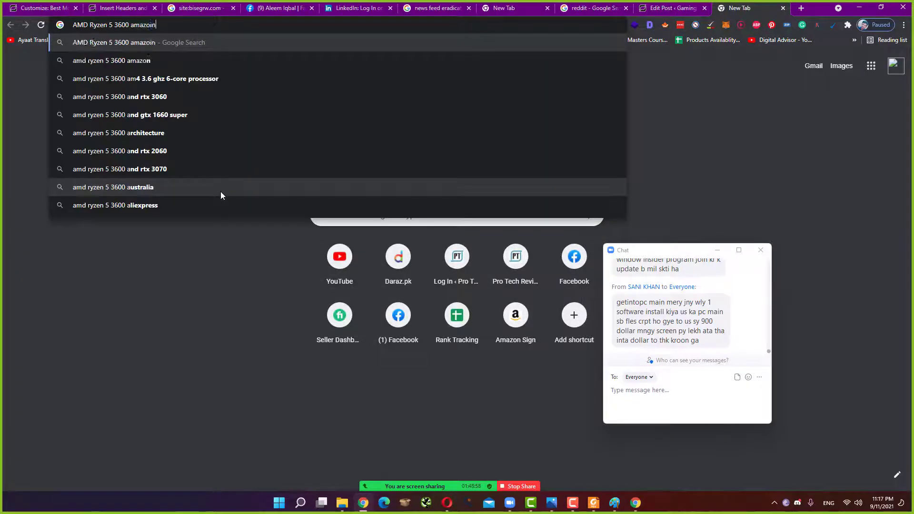
key(Return)
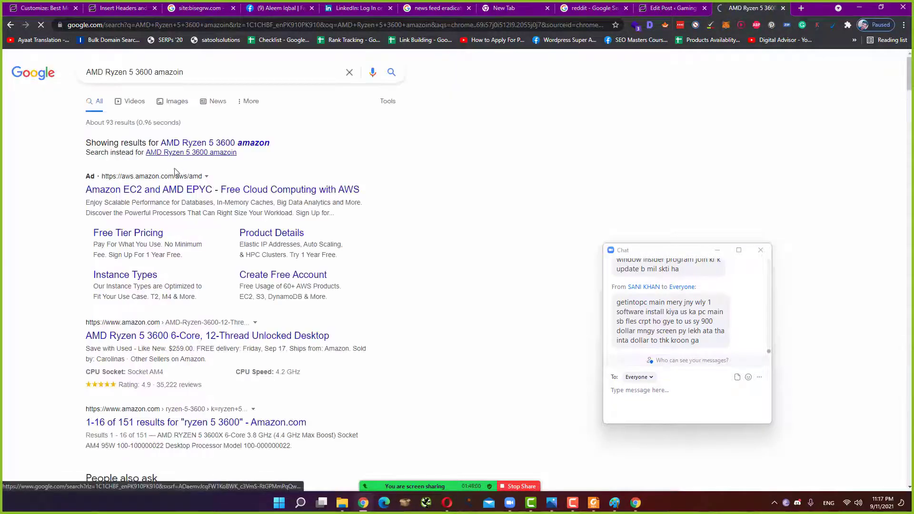
click(203, 335)
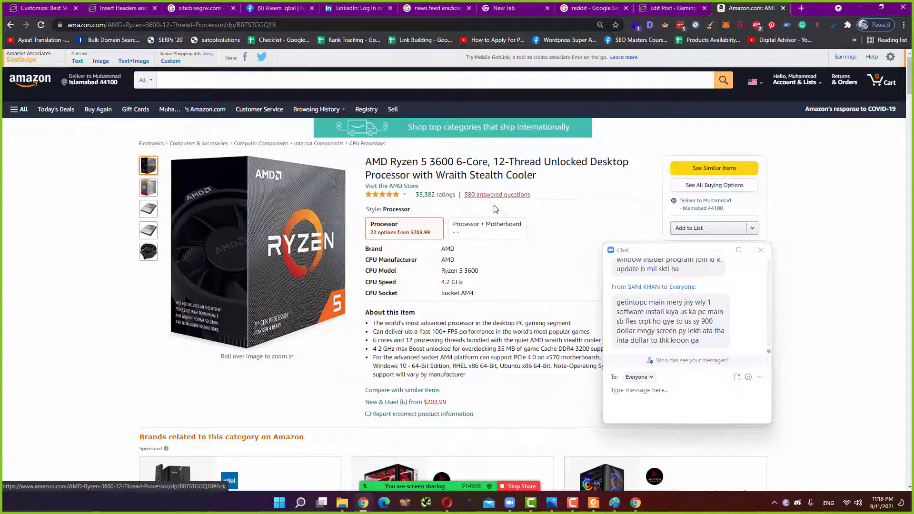
double_click(272, 25)
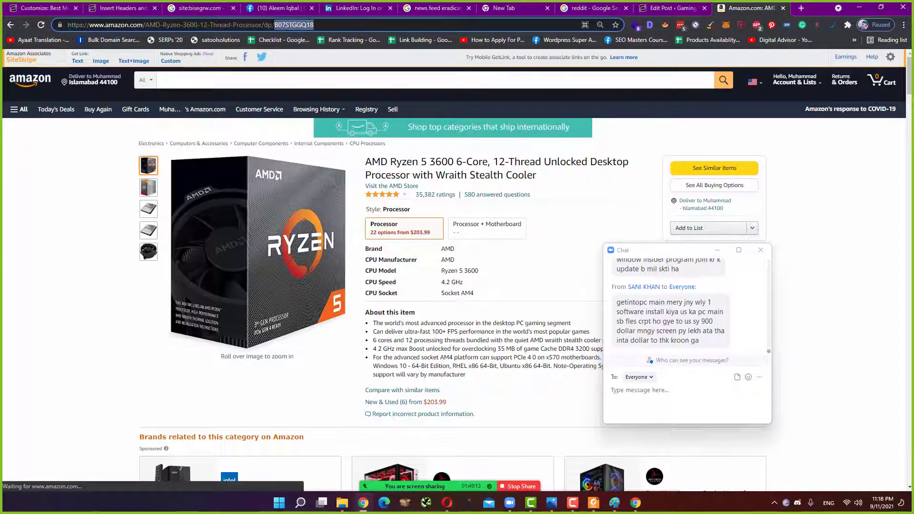
Take the Asus ROG Check Price affiliate link from the post and paste it before the ASIN.
key(ctrl+shift+Tab)
scroll(392, 212, down, 20)
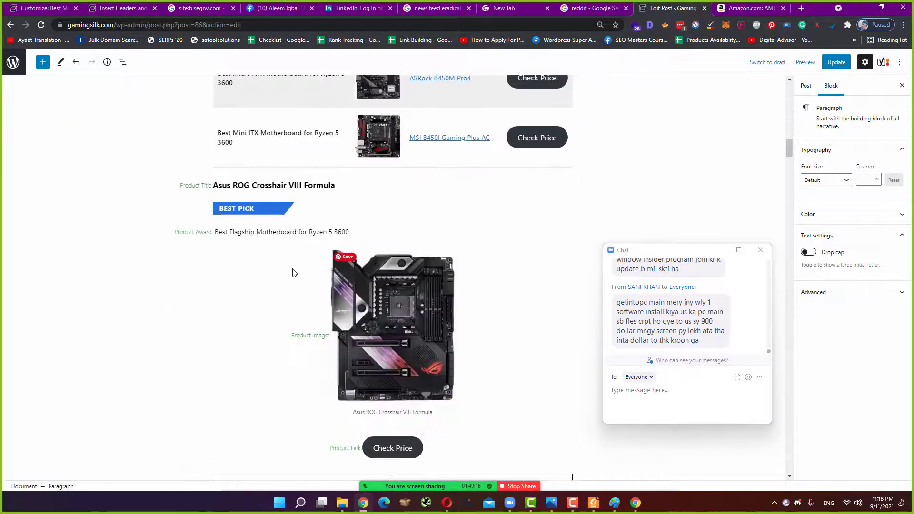
scroll(356, 290, down, 1)
click(397, 405)
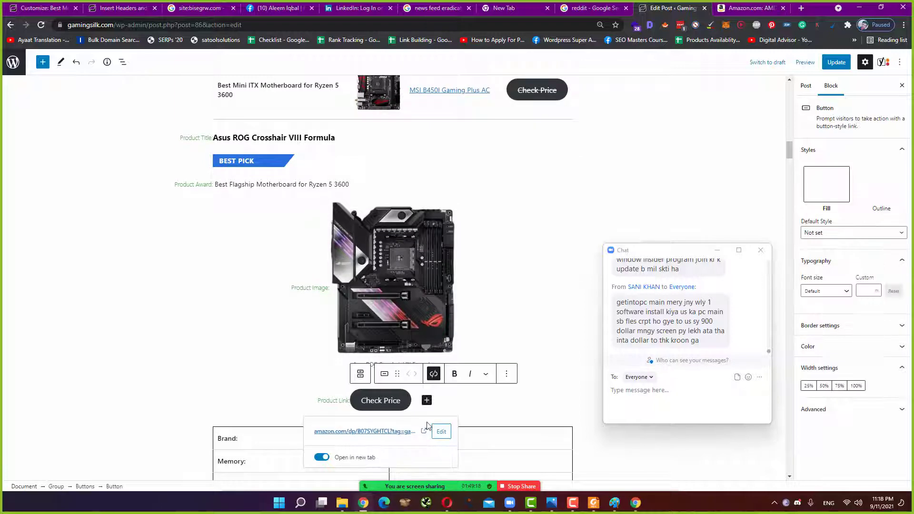
click(442, 431)
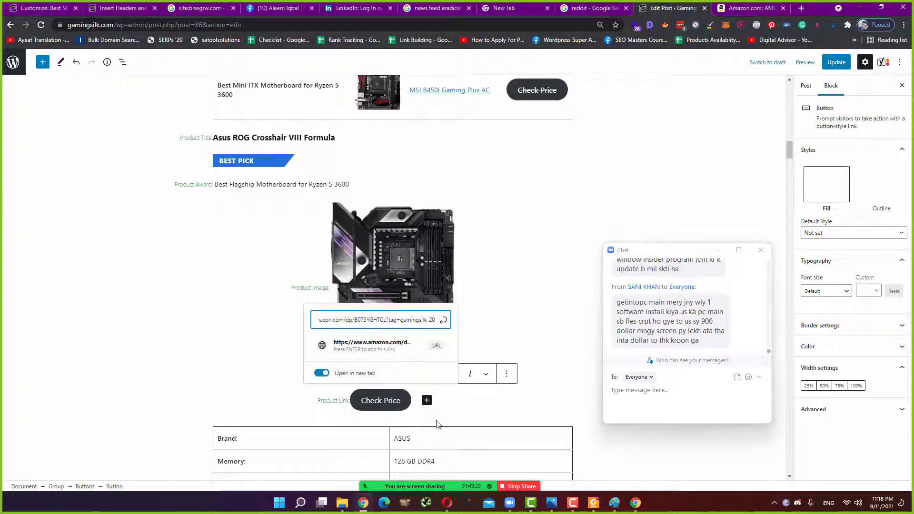
triple_click(414, 319)
key(ctrl+Tab)
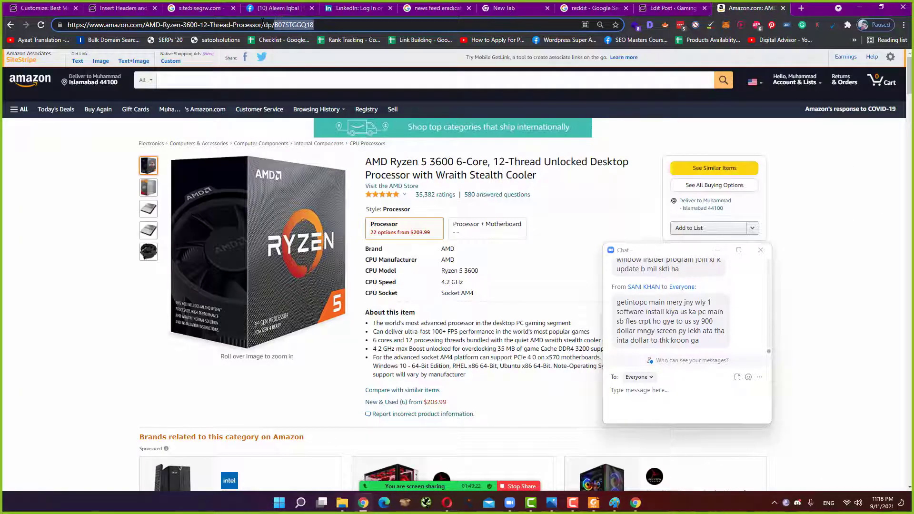
key(shift+Home)
key(ctrl+v)
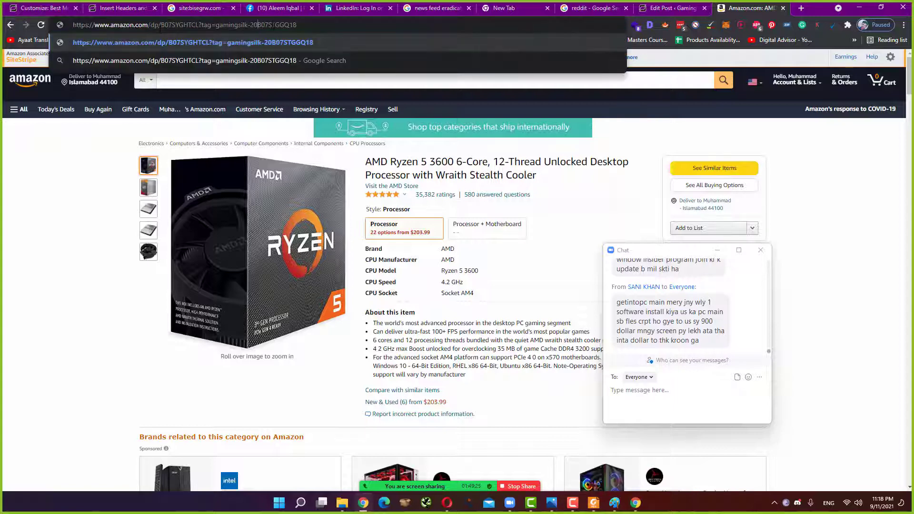